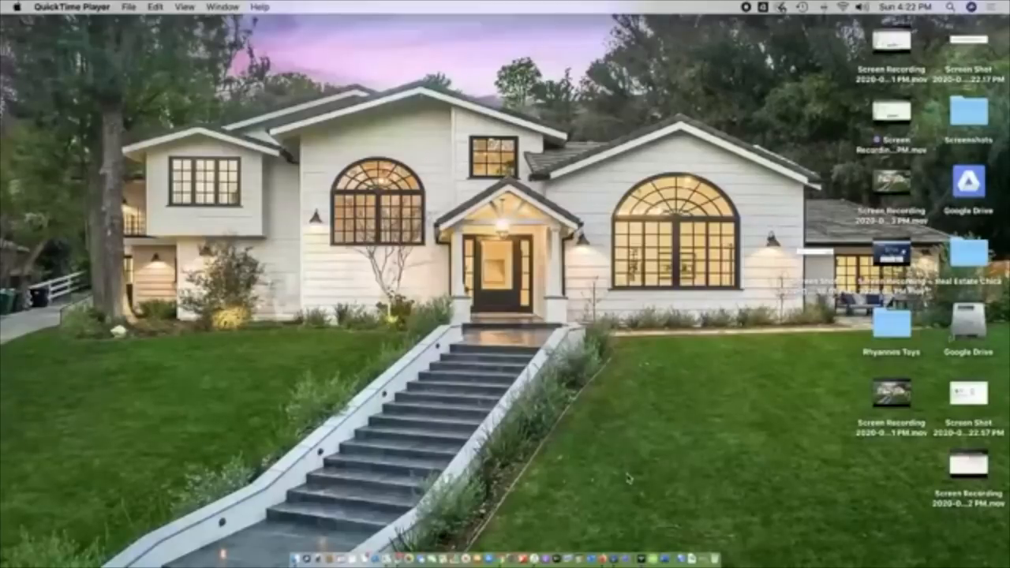
Start the recording playback and bring Google Chrome to the front
mouse_move(629, 479)
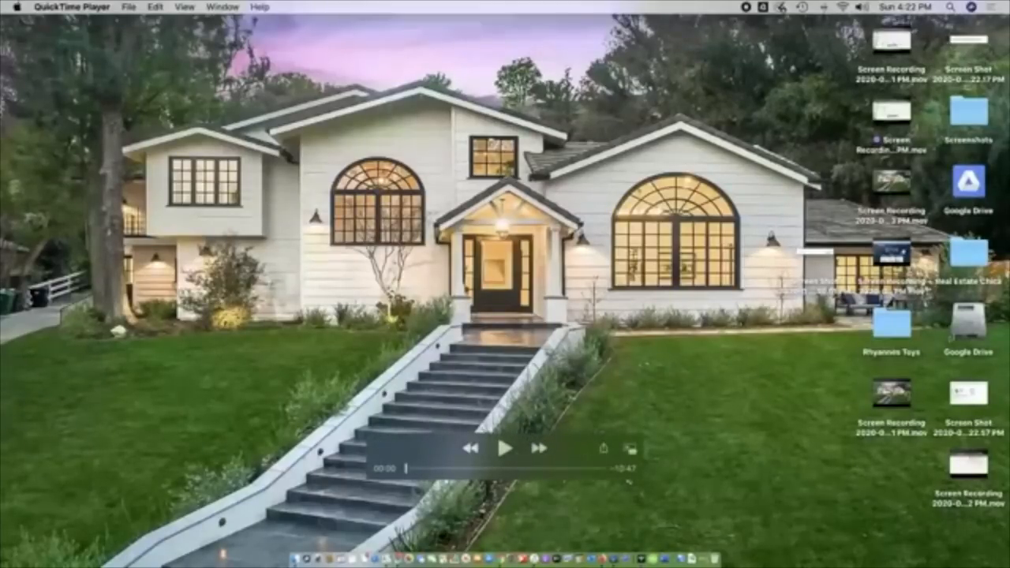
key(space)
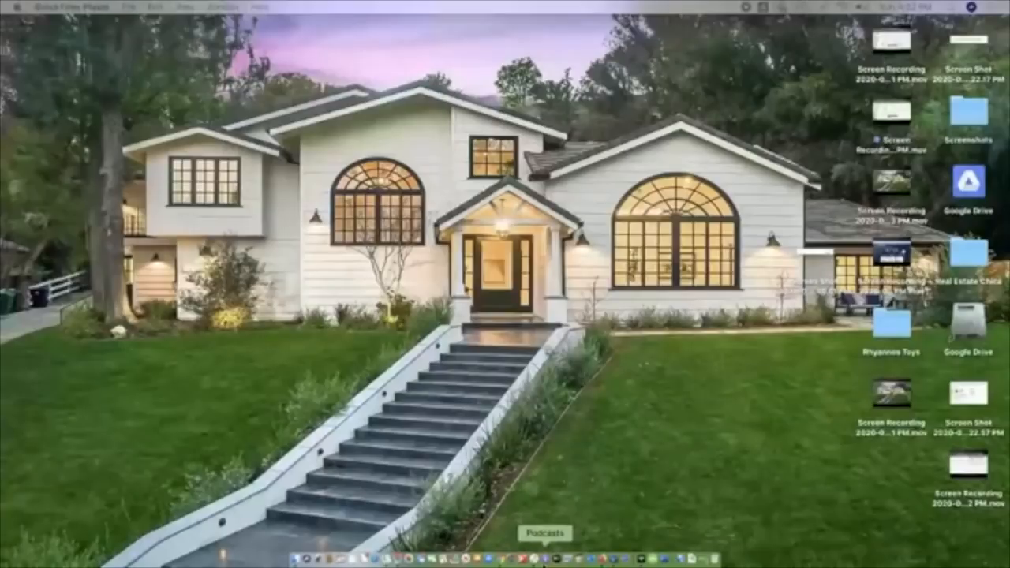
click(500, 559)
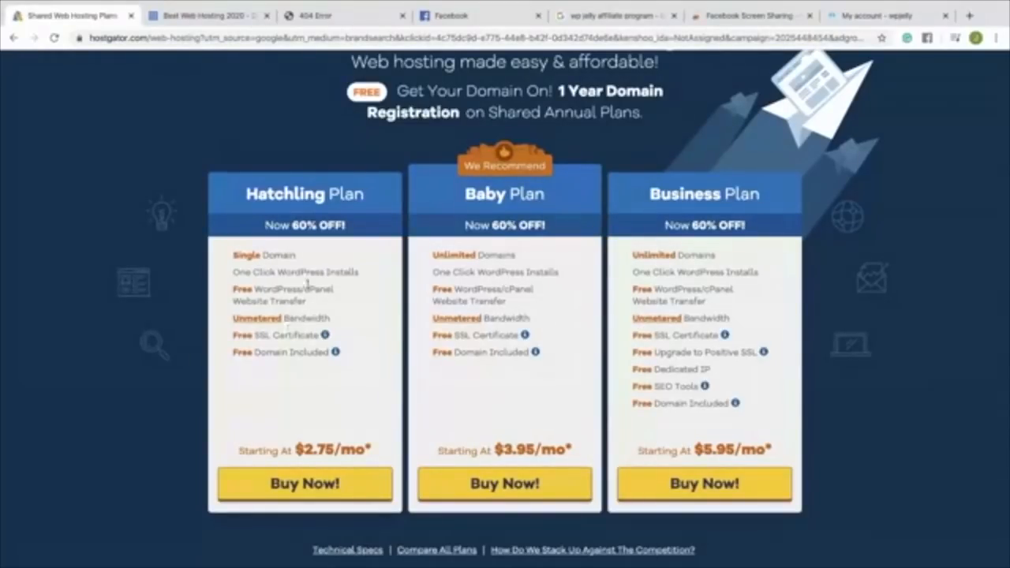
Compare the Bluehost, 404 error and HostGator tabs, ending on the Bluehost page
click(229, 21)
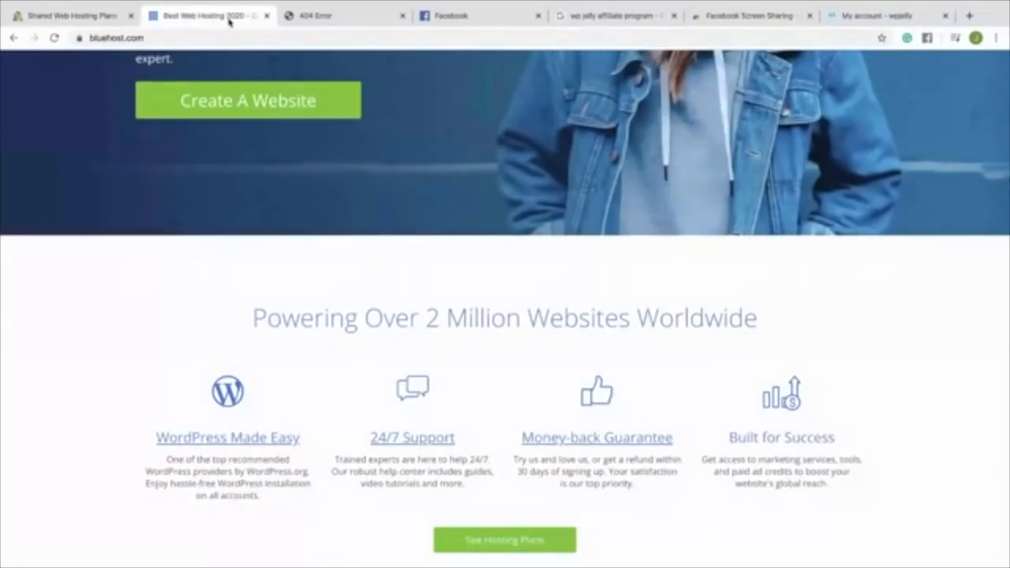
click(317, 16)
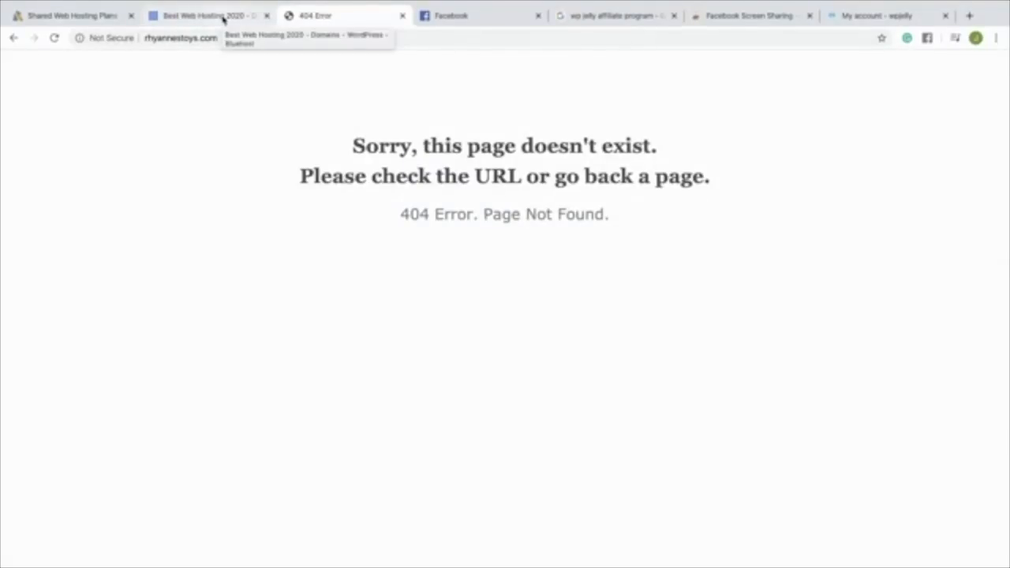
click(223, 20)
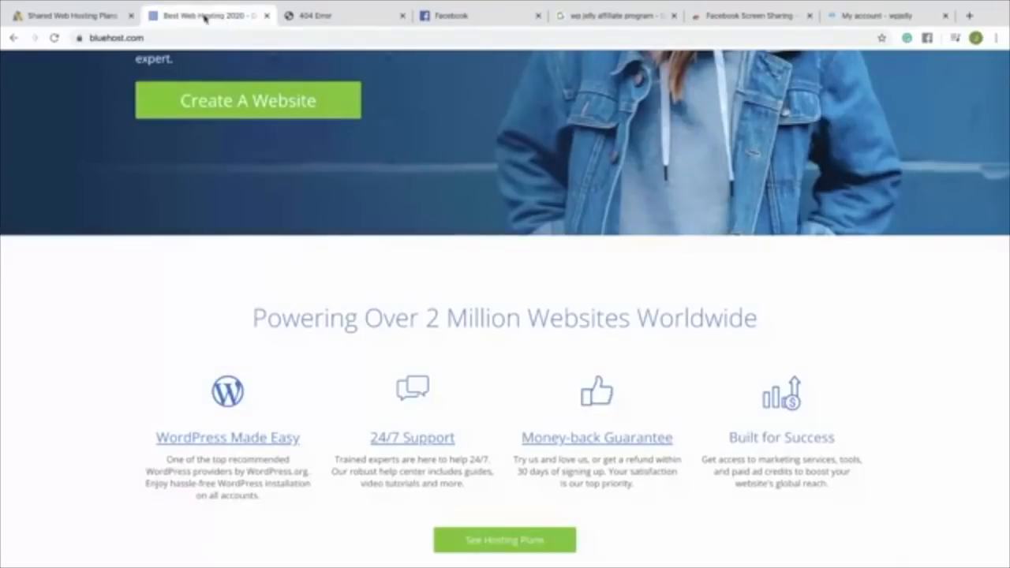
click(83, 15)
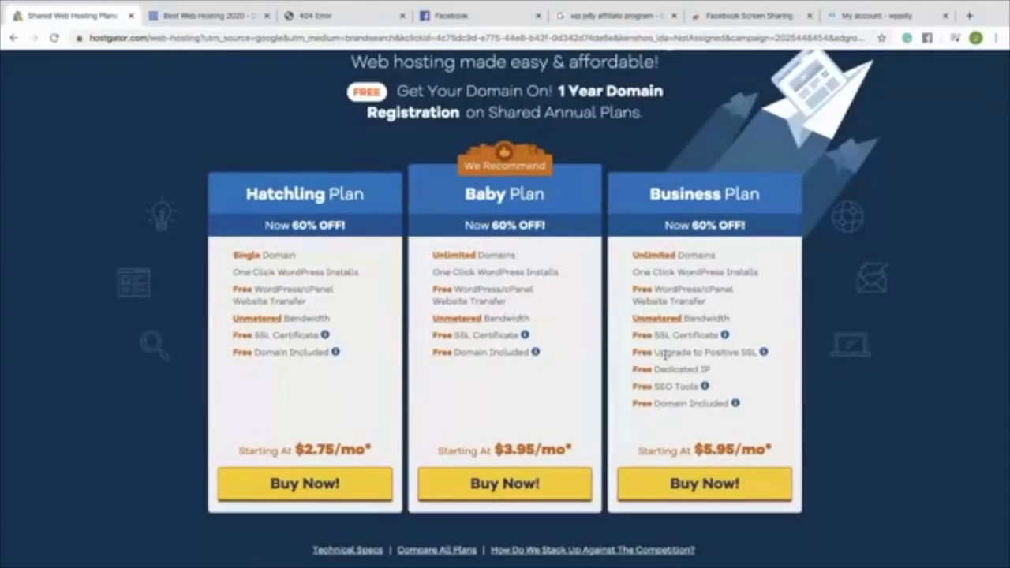
click(190, 20)
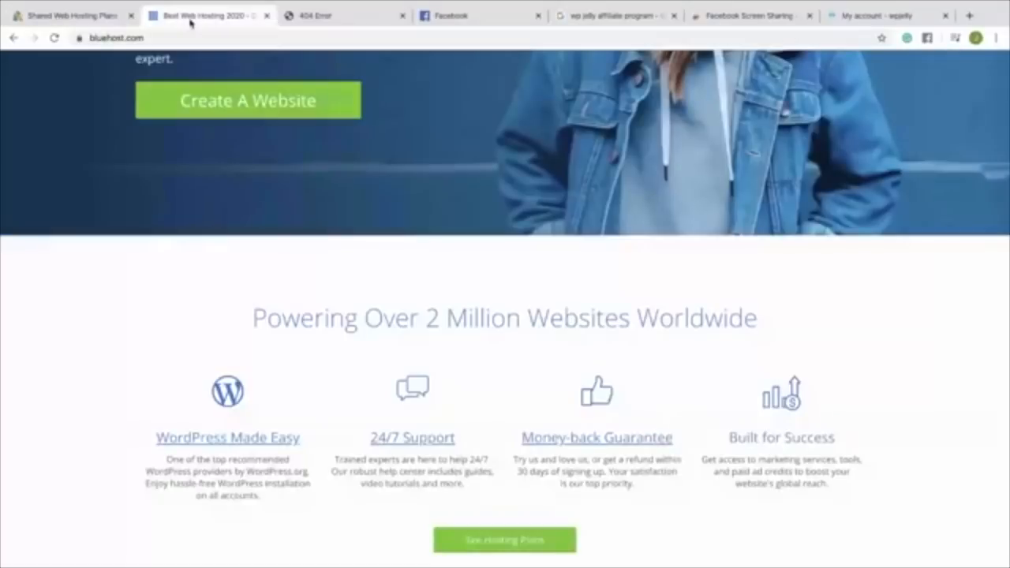
Scroll through the Bluehost home page and back to the top
scroll(535, 318, up, 3)
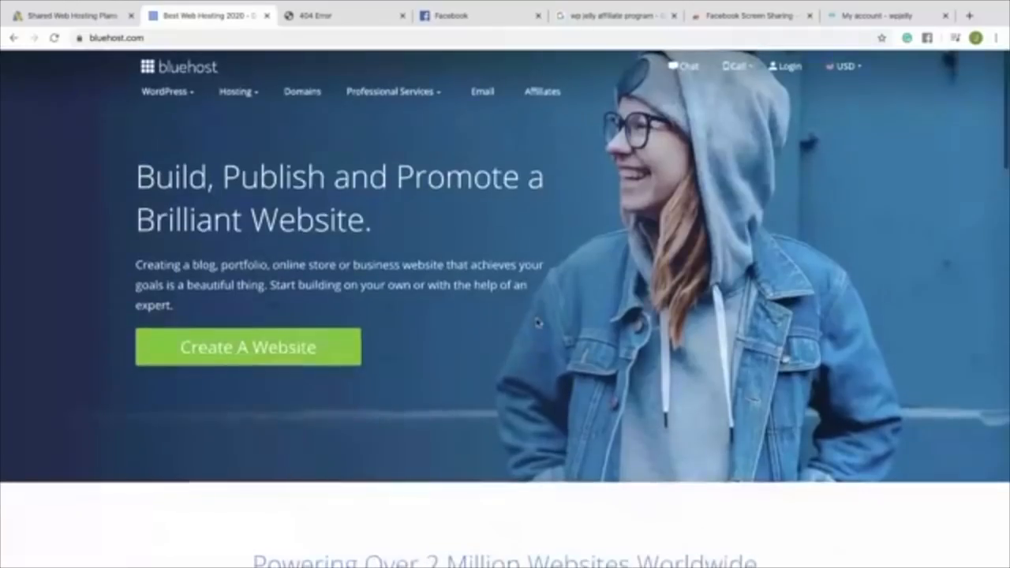
scroll(536, 321, down, 4)
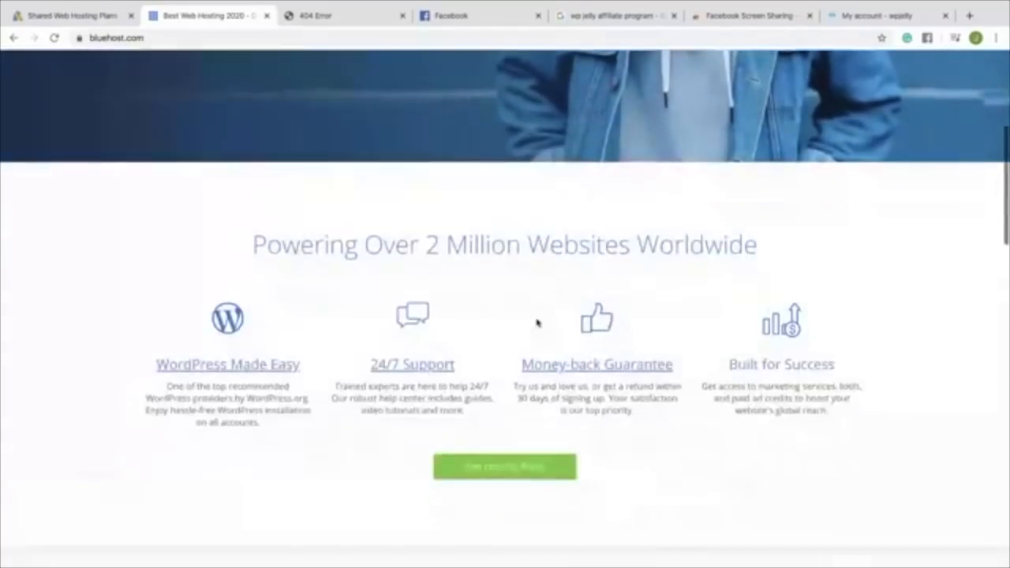
scroll(536, 322, down, 5)
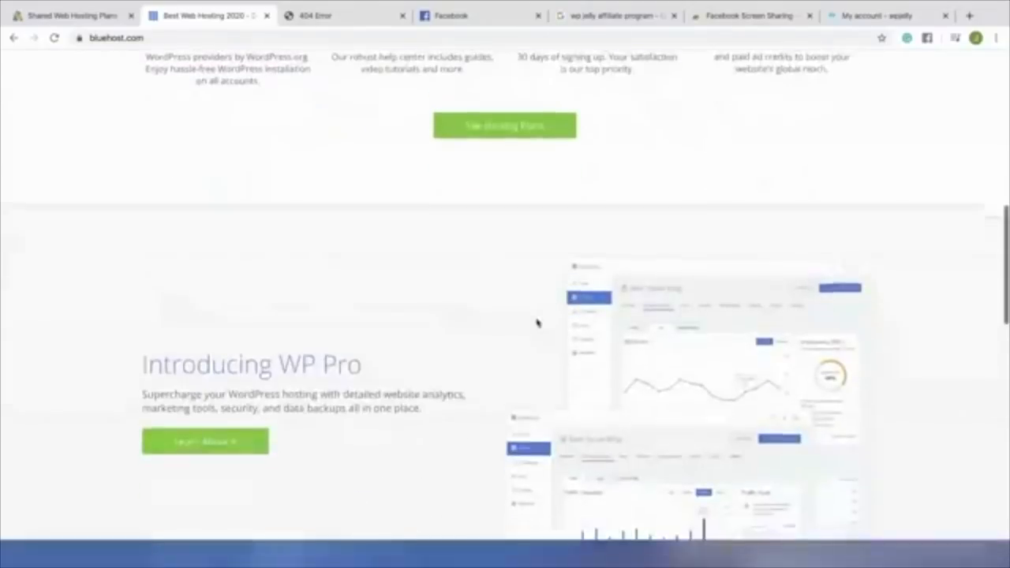
scroll(537, 322, down, 4)
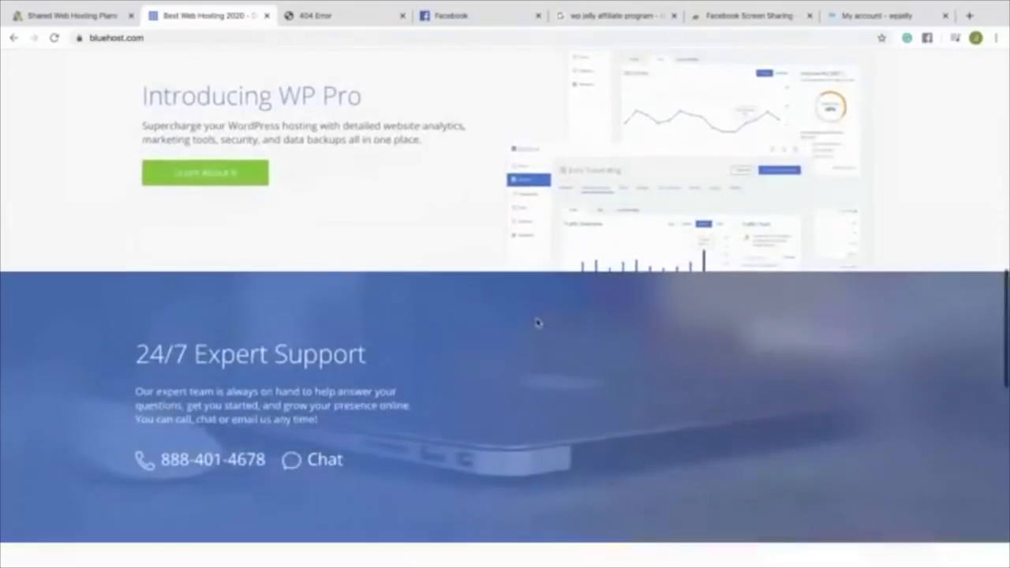
scroll(537, 322, down, 5)
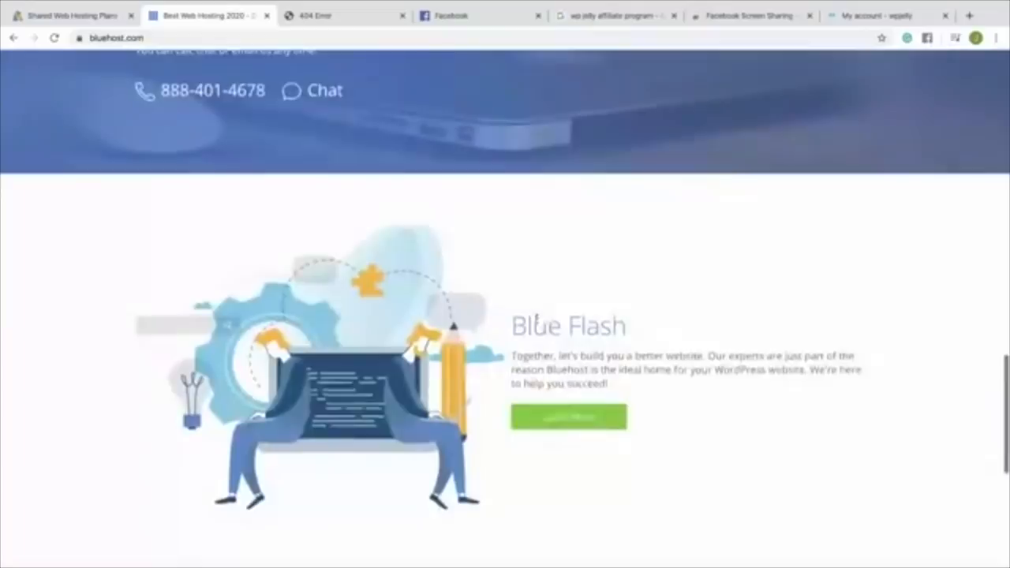
scroll(537, 322, down, 5)
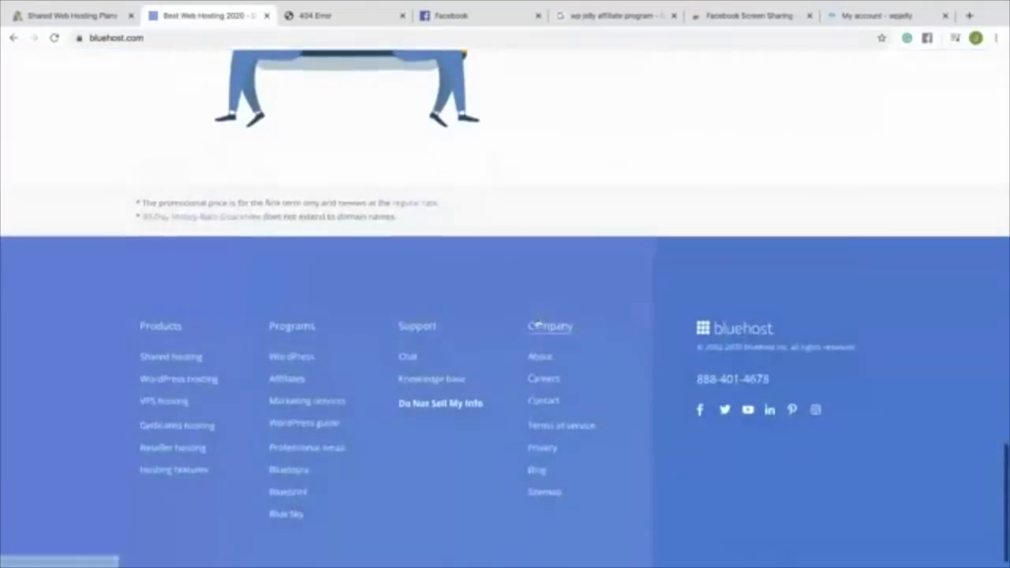
scroll(537, 322, up, 12)
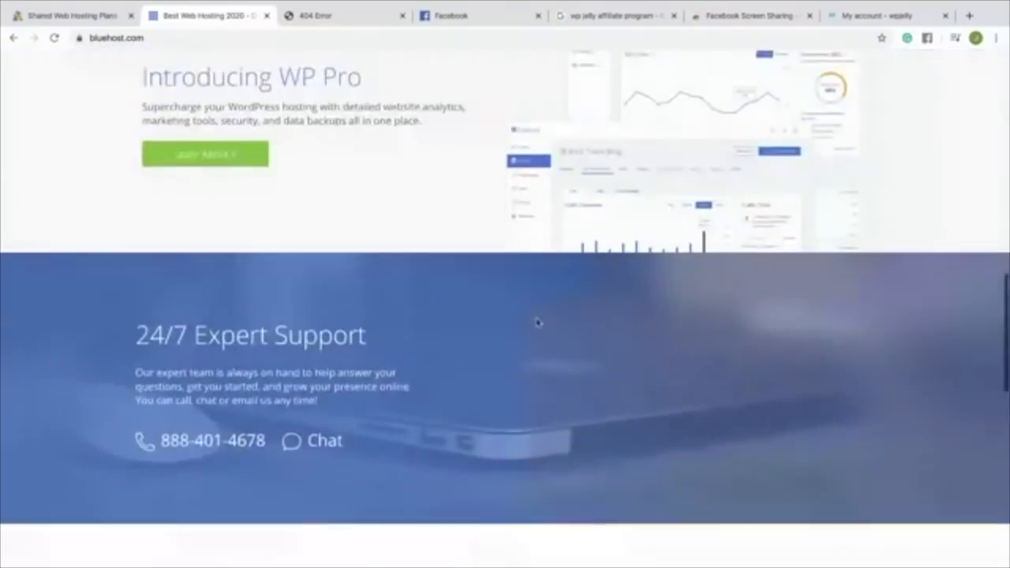
scroll(537, 322, up, 3)
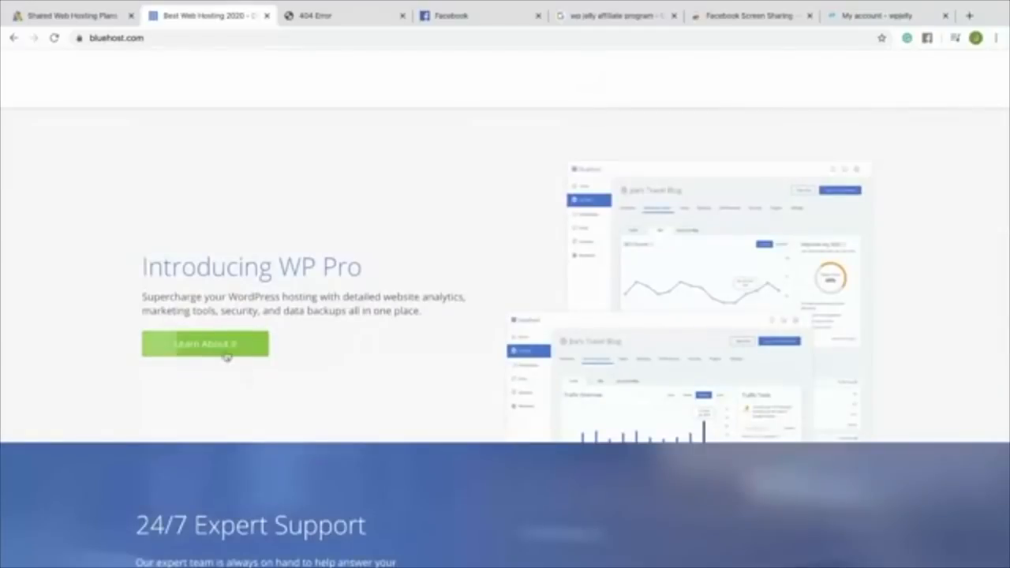
scroll(227, 355, up, 7)
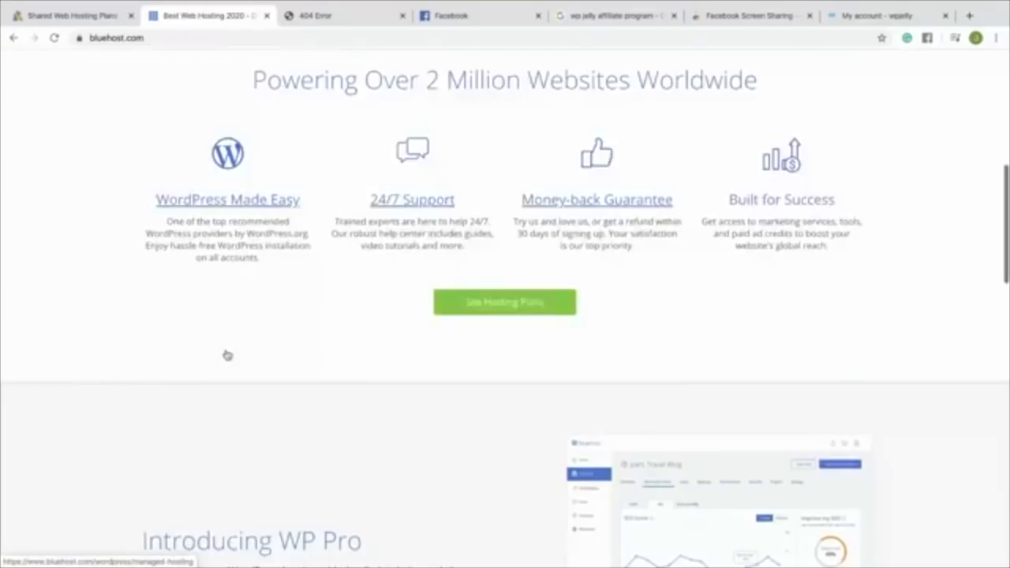
scroll(226, 349, up, 3)
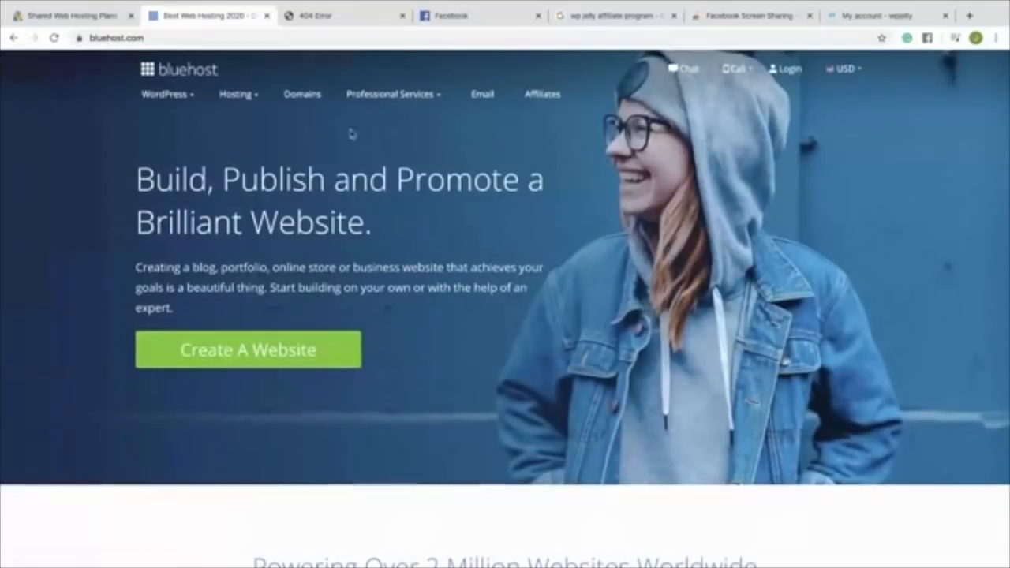
Look over Bluehost's navigation menus, then return to the HostGator Shared Web Hosting Plans tab
mouse_move(263, 112)
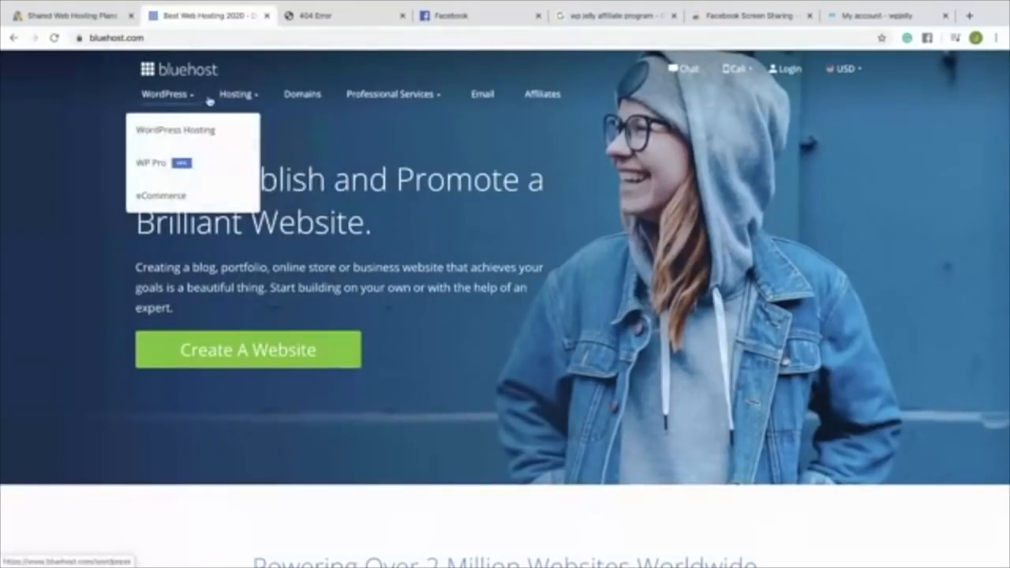
mouse_move(359, 93)
scroll(592, 199, down, 5)
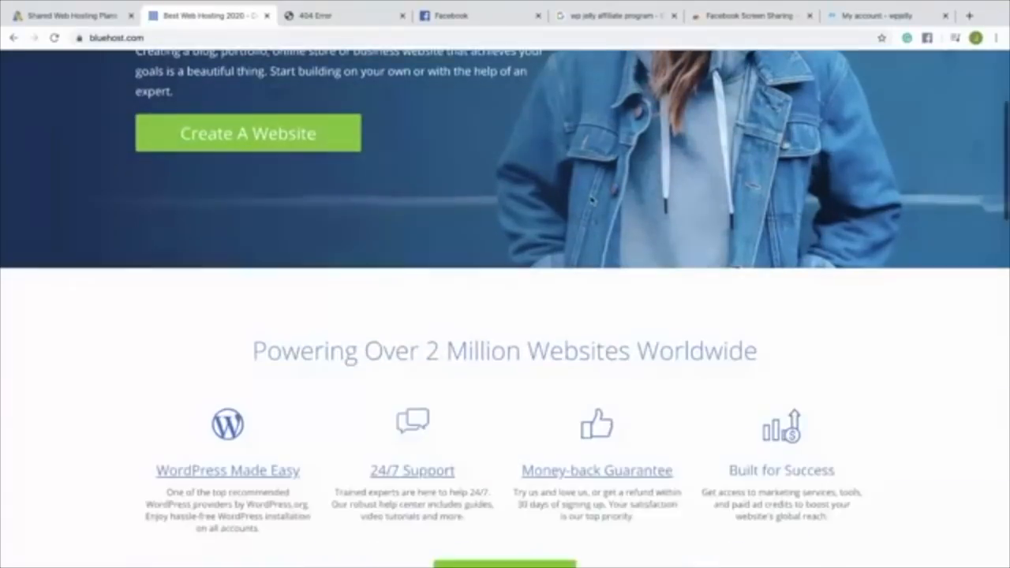
scroll(592, 199, up, 5)
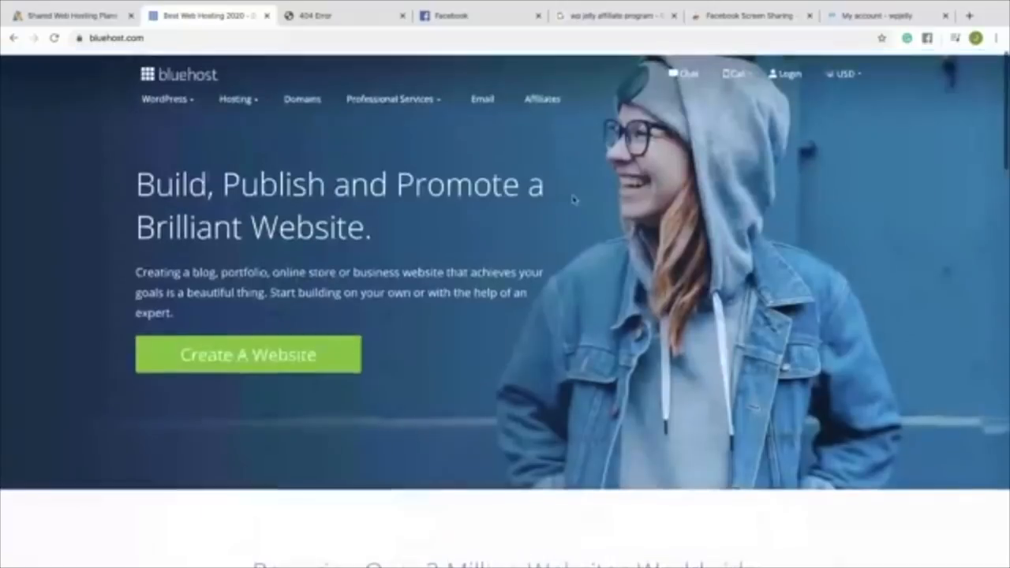
click(61, 18)
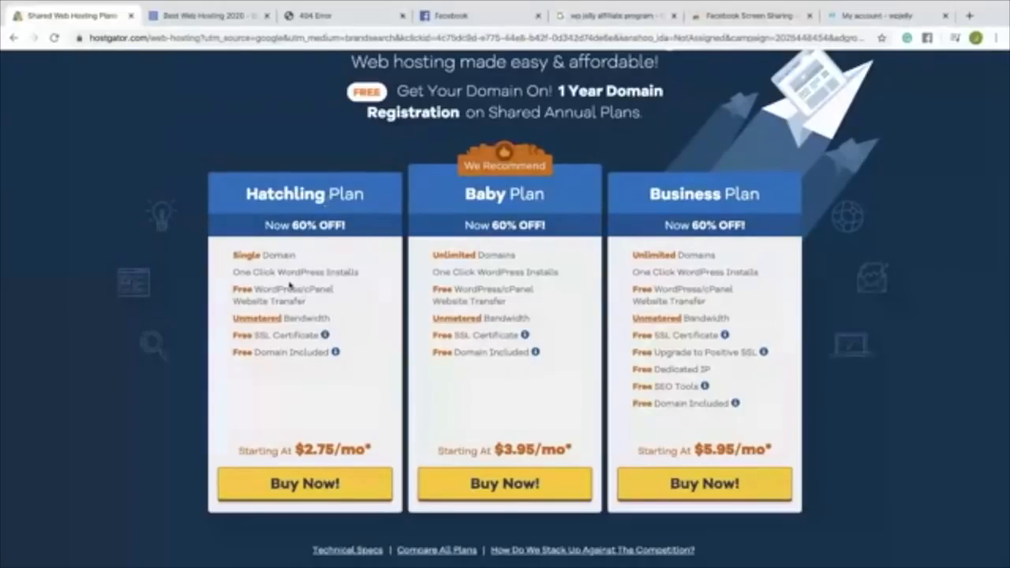
Buy the $2.75/mo Hatchling Plan and search for the shop's domain name with the .com extension
click(337, 491)
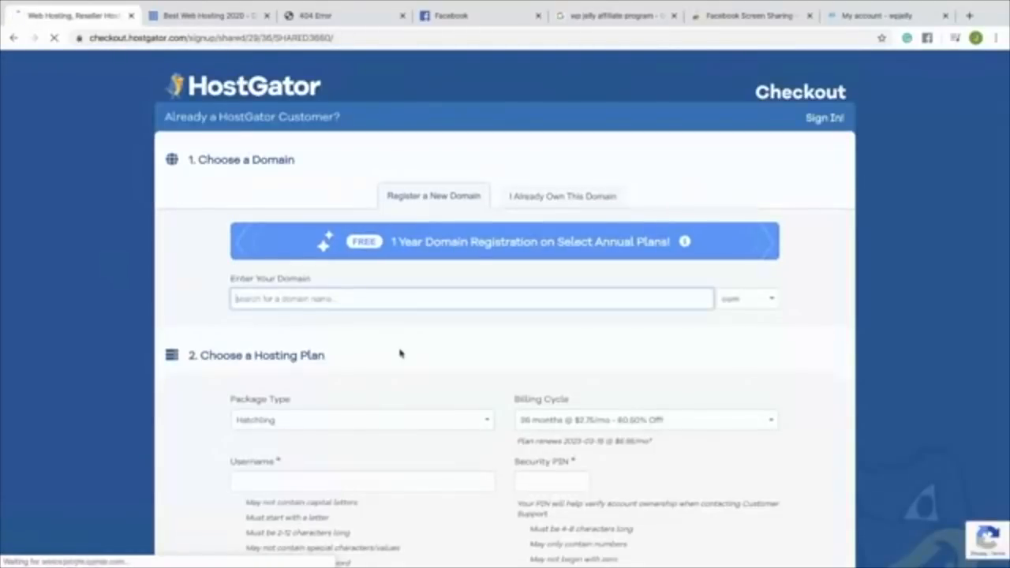
click(361, 260)
text(rh)
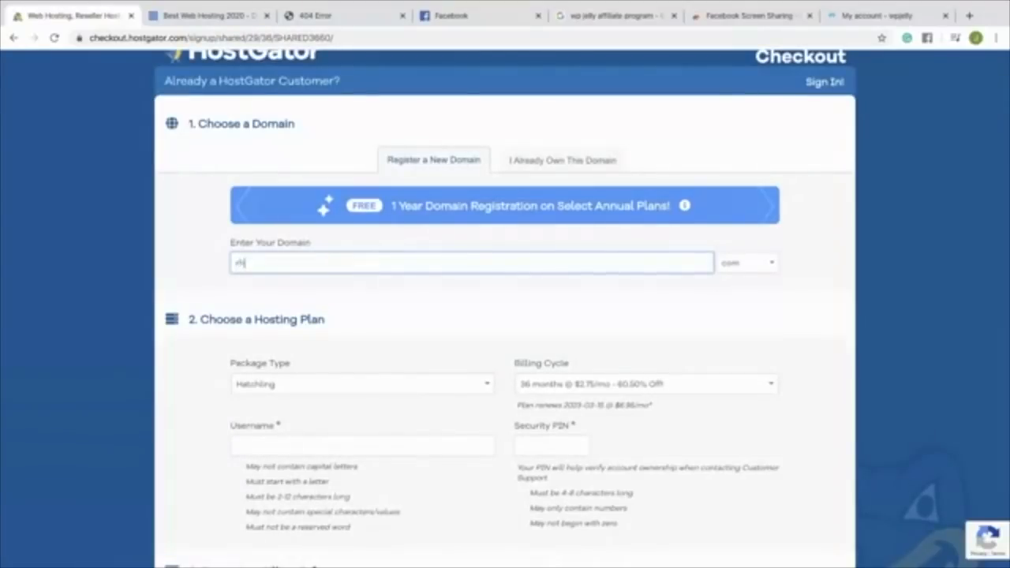
text(ysann)
text(e)
text(sto)
text(ry)
click(749, 263)
text(com)
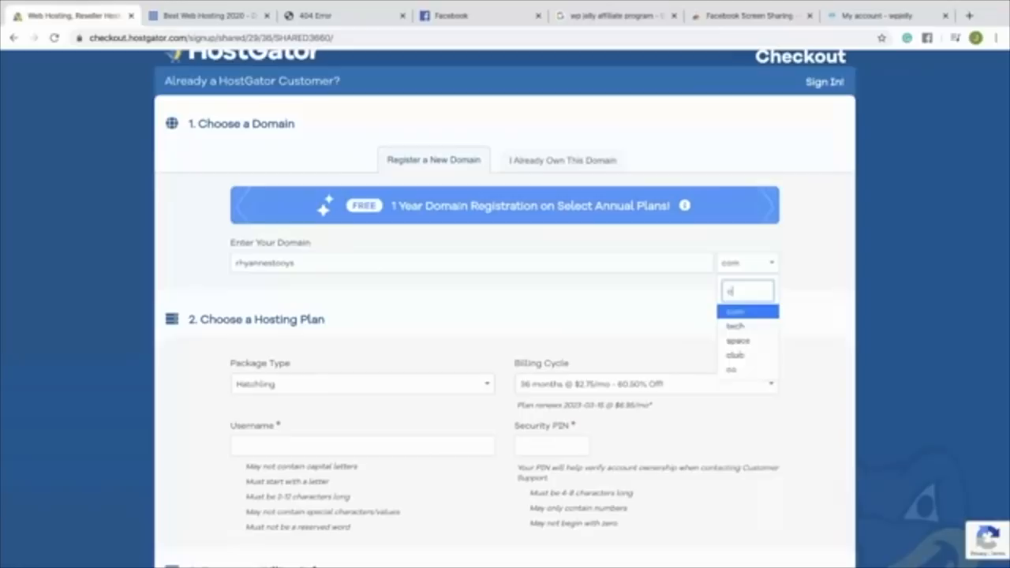
key(Return)
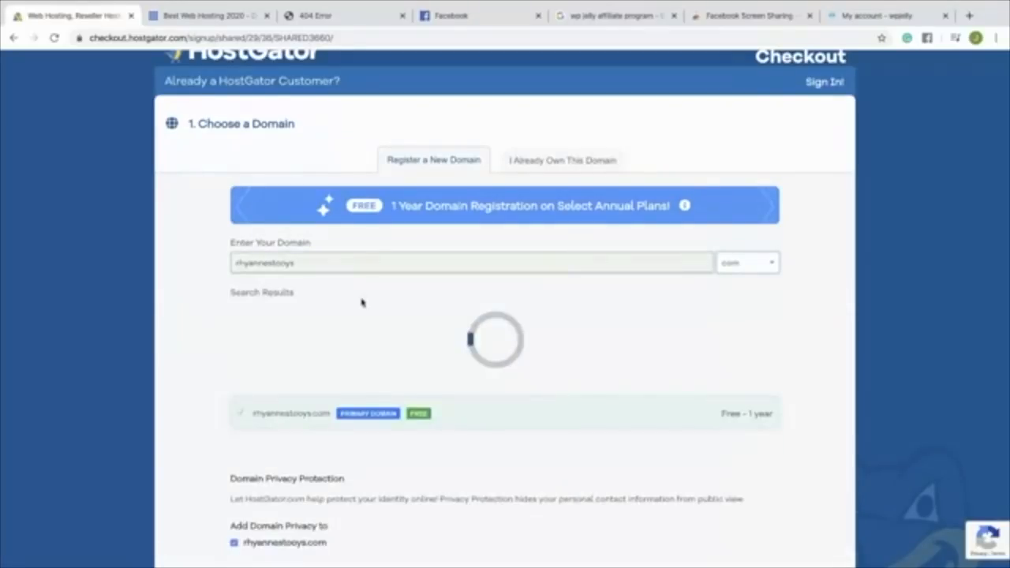
scroll(361, 300, down, 10)
scroll(361, 302, up, 2)
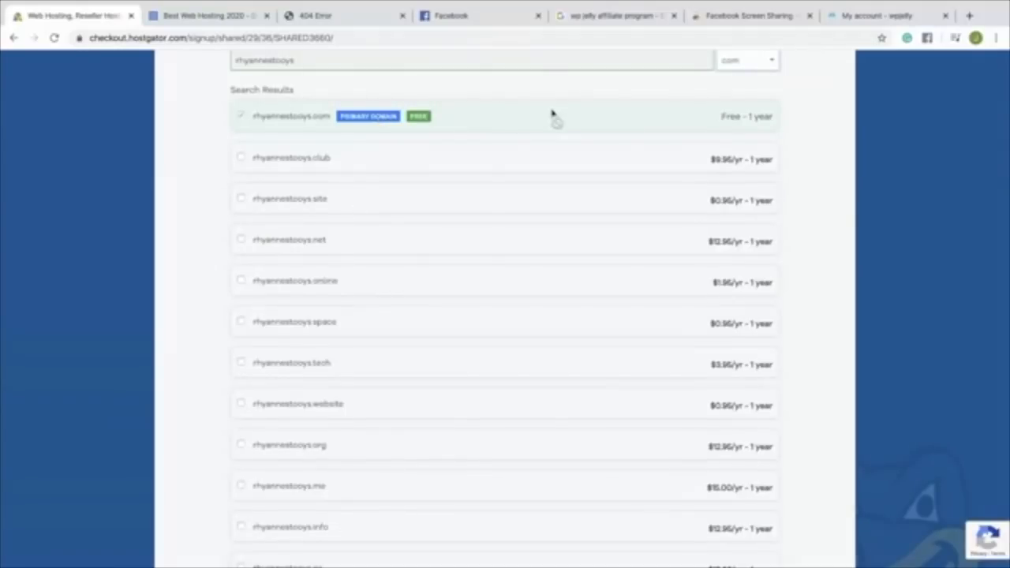
scroll(552, 115, down, 5)
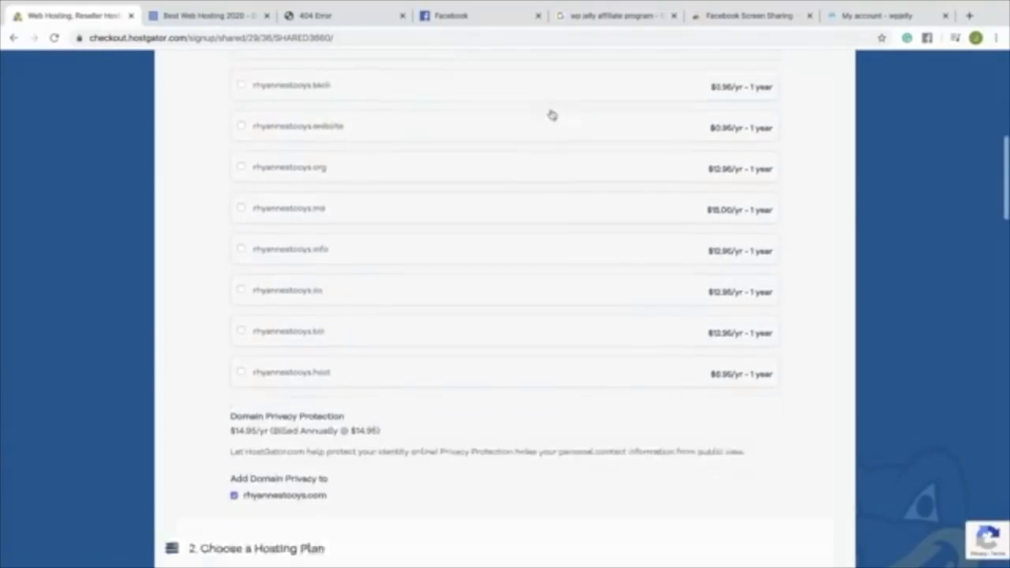
scroll(552, 116, down, 2)
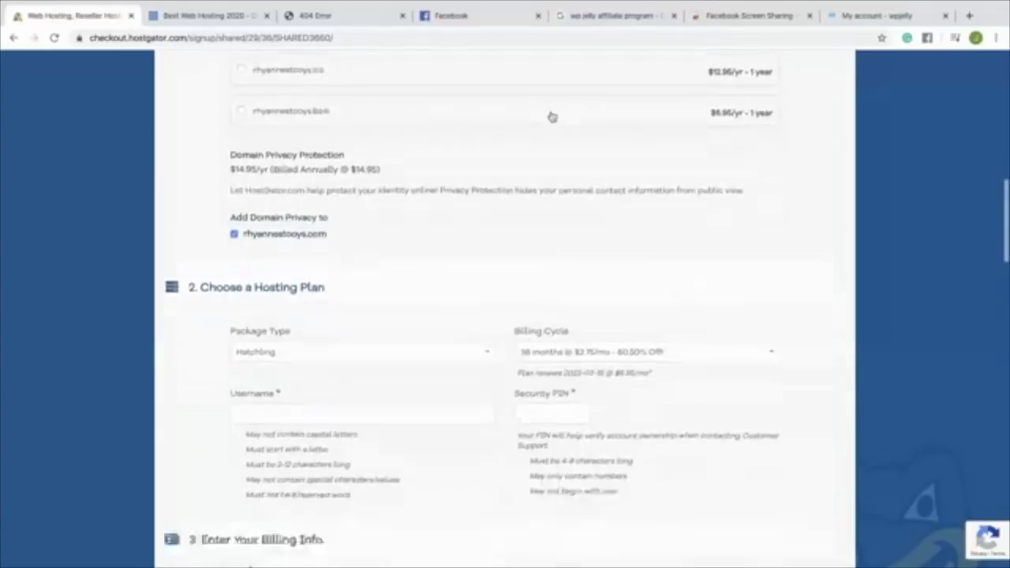
scroll(483, 149, up, 4)
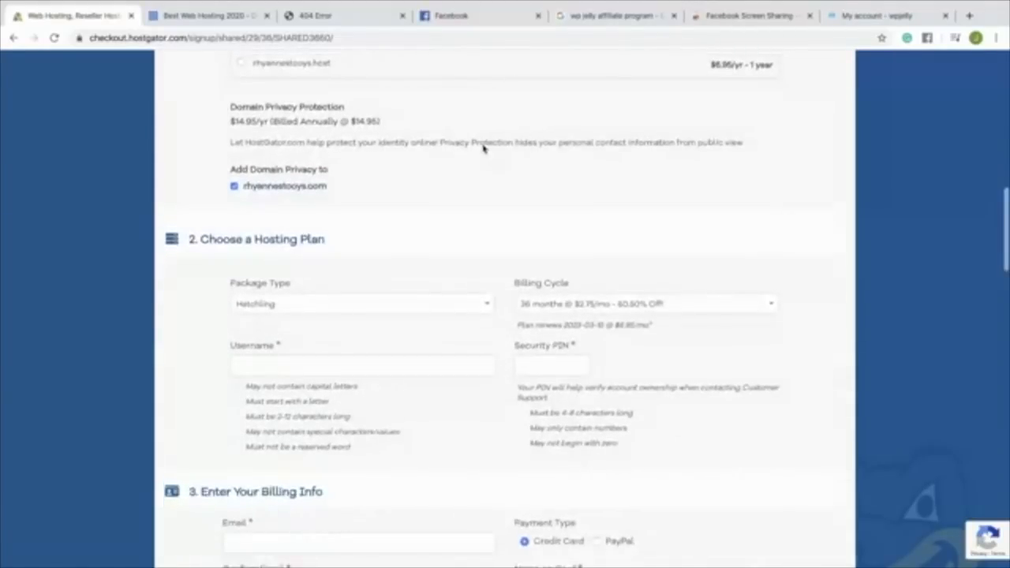
scroll(483, 149, down, 3)
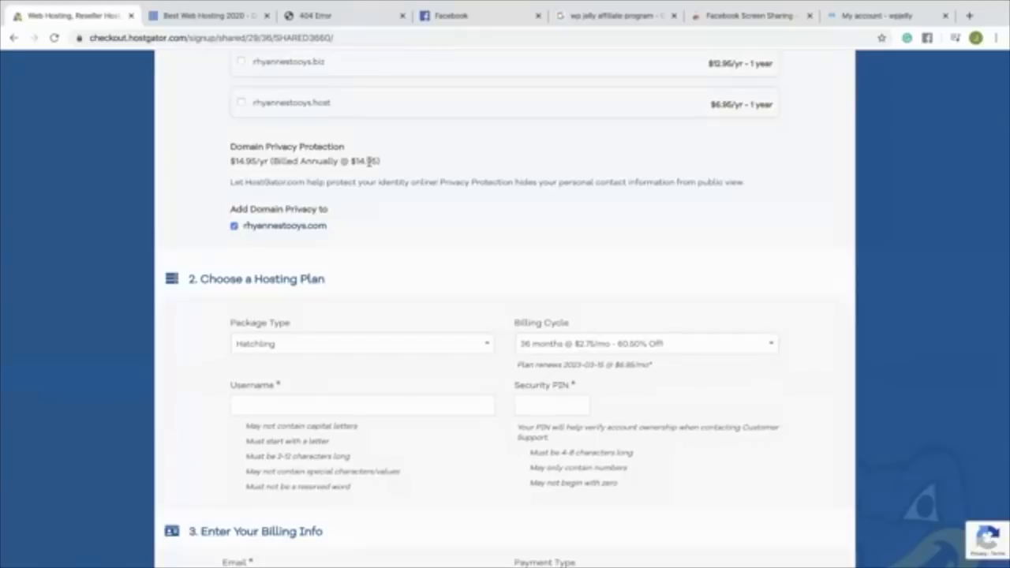
scroll(267, 218, down, 1)
scroll(267, 218, down, 3)
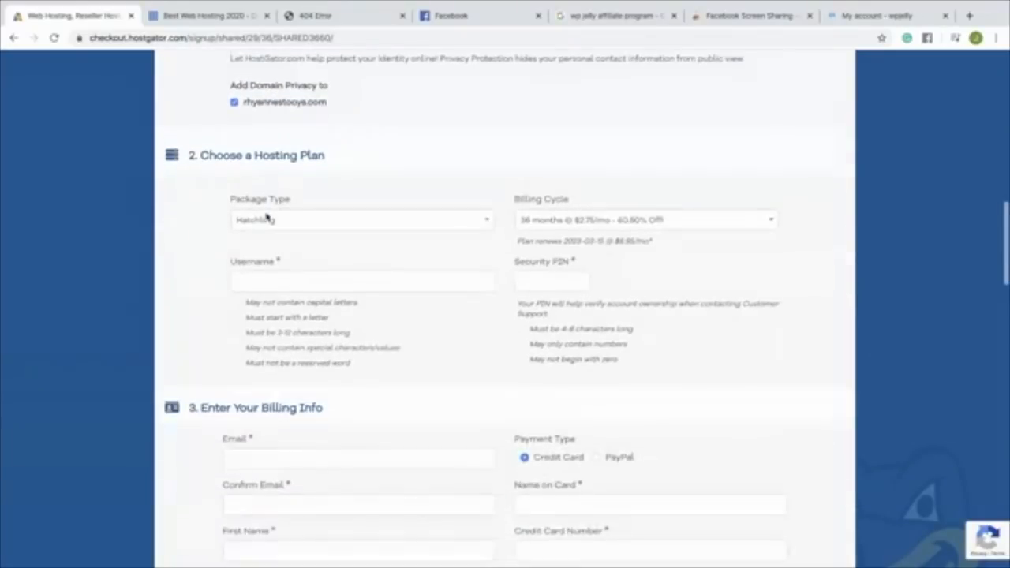
Try the 3- and 12-month billing cycles, settling on 3 months at $10.95/mo ($114.88 due)
click(550, 218)
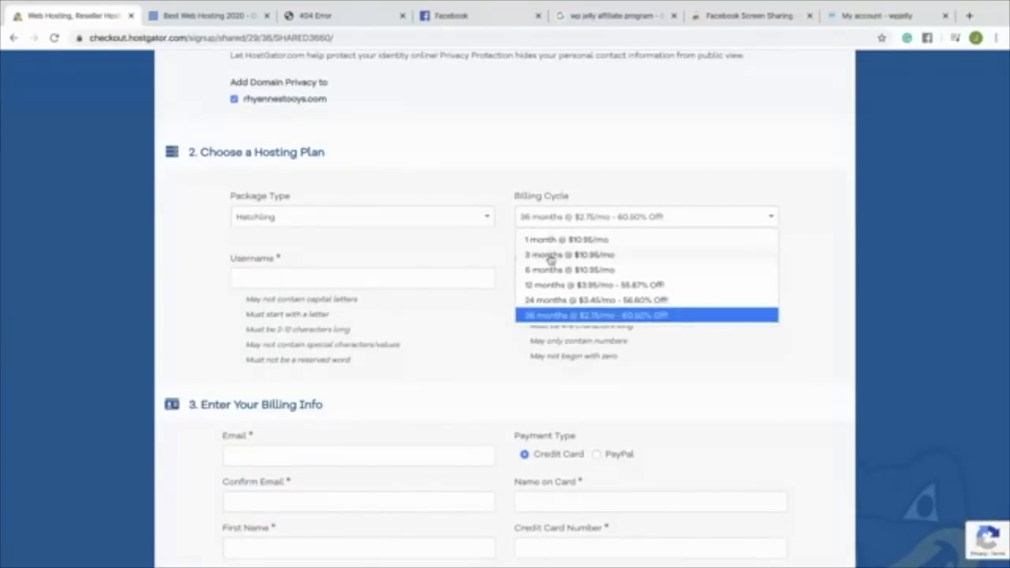
click(551, 257)
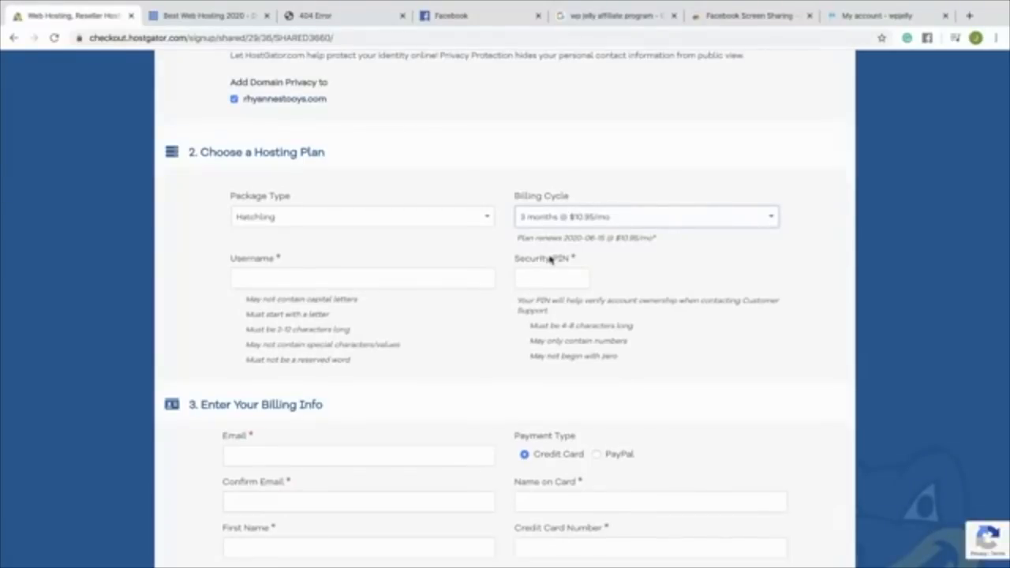
click(580, 227)
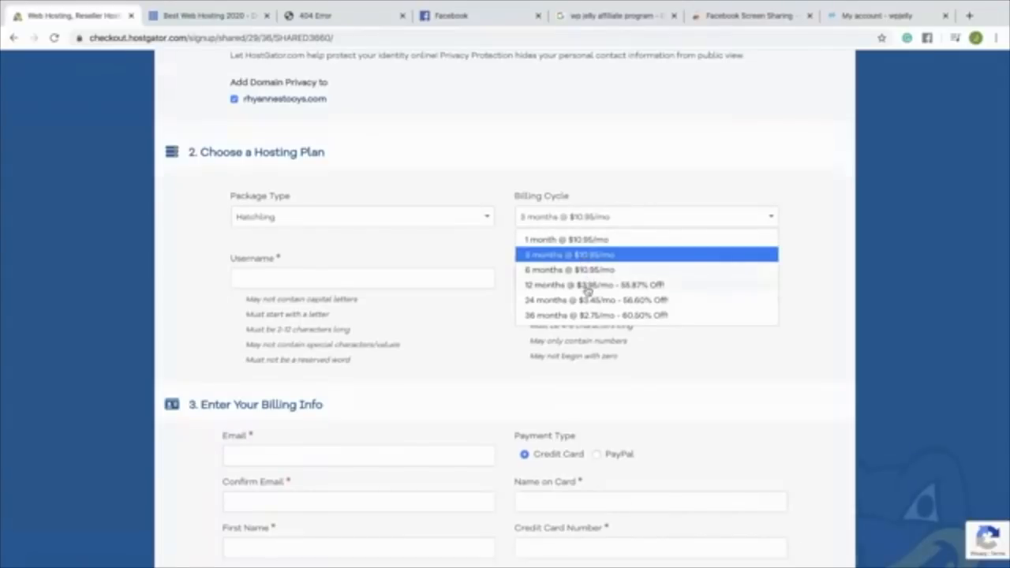
click(587, 286)
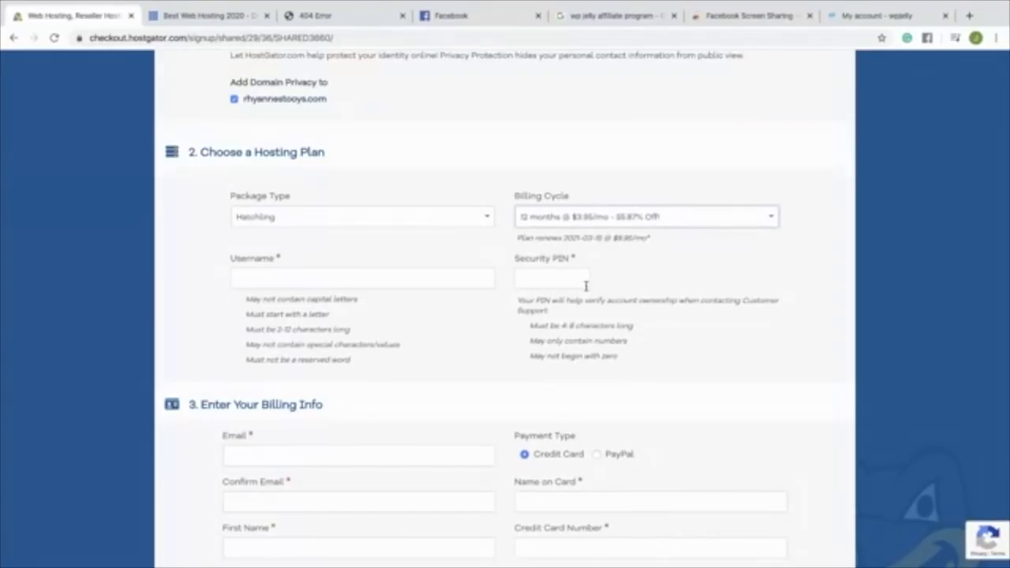
click(611, 225)
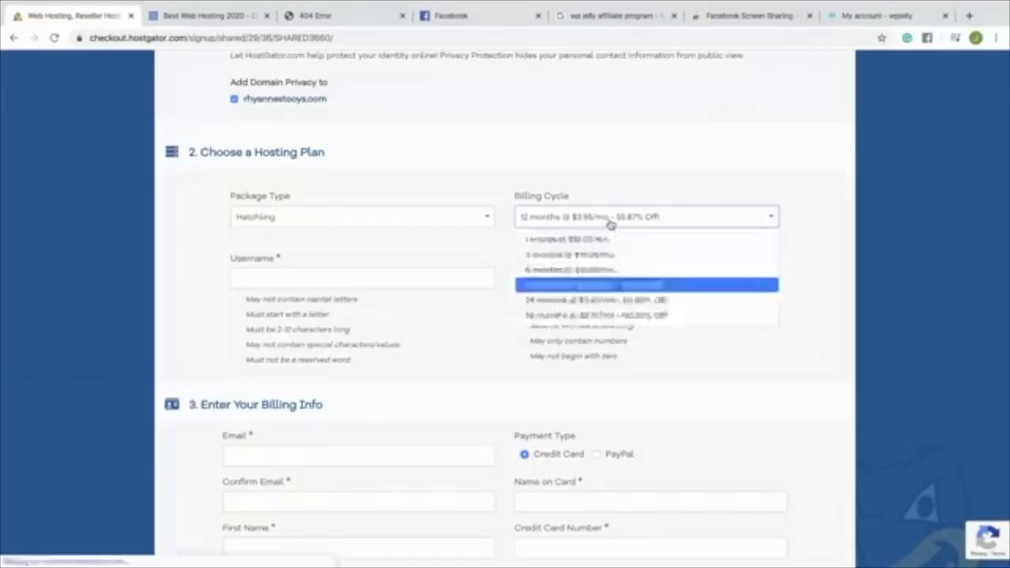
click(598, 255)
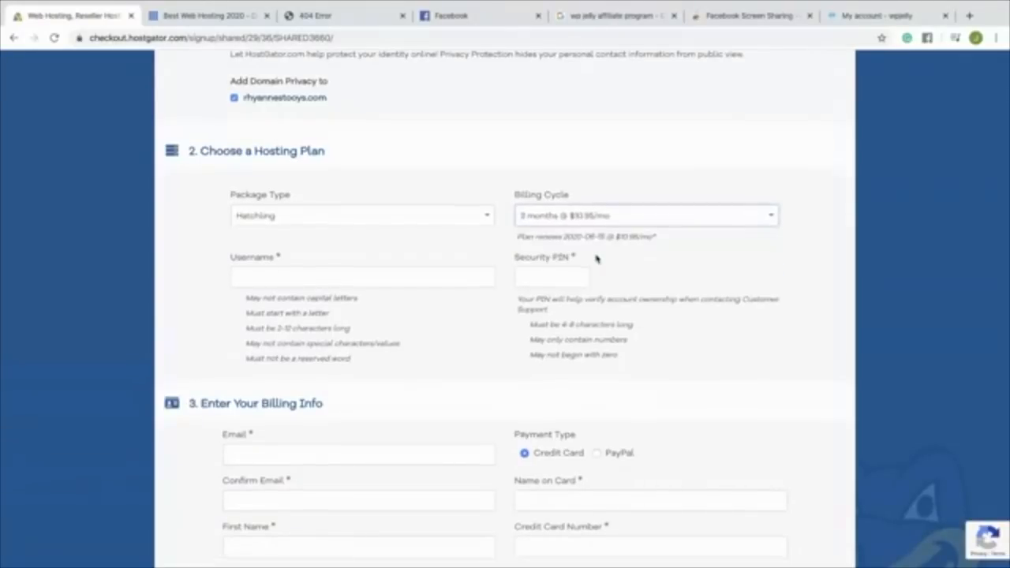
scroll(596, 258, down, 20)
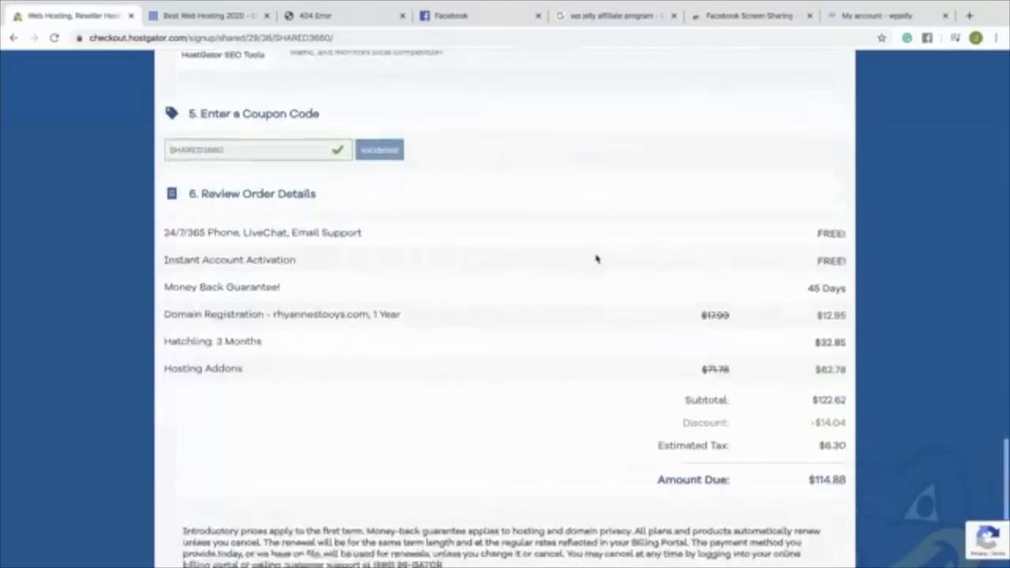
scroll(596, 258, down, 1)
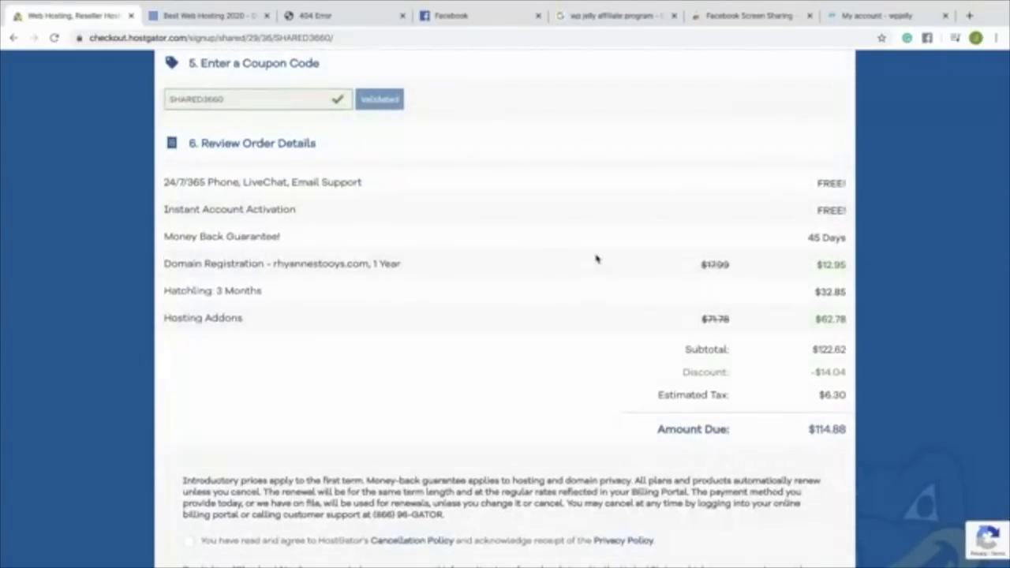
scroll(596, 258, up, 2)
scroll(596, 259, up, 3)
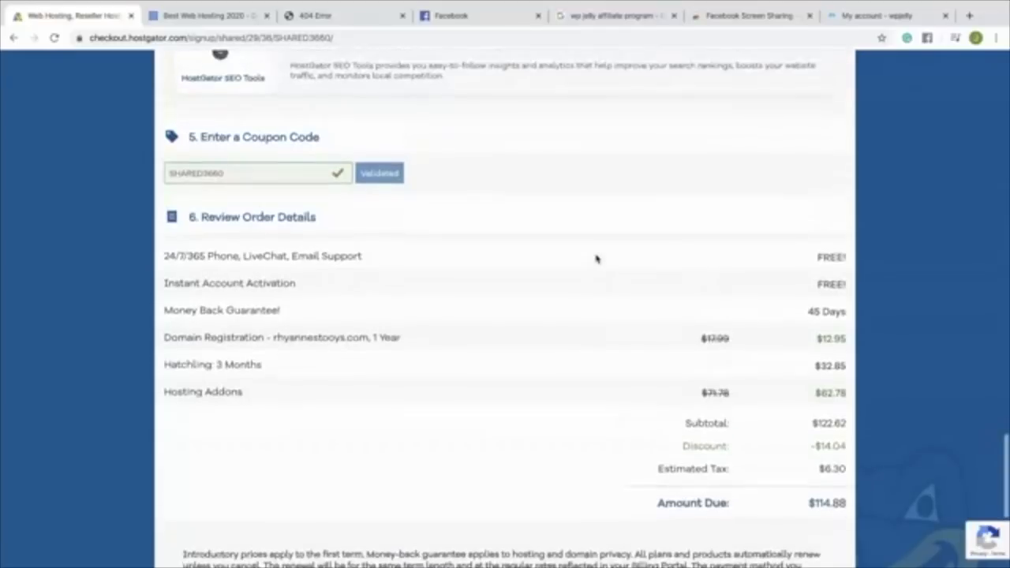
scroll(596, 258, up, 10)
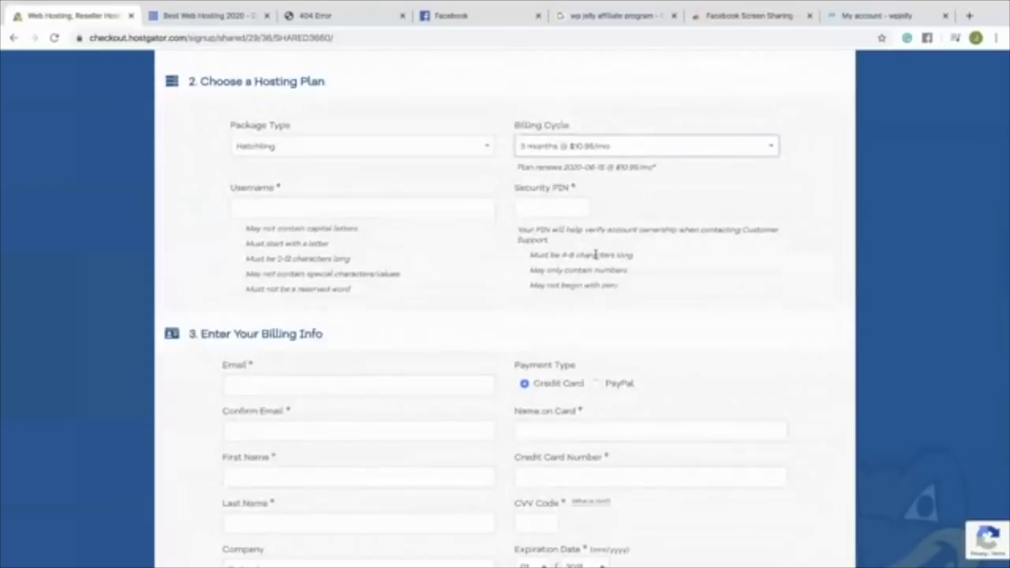
scroll(596, 255, down, 8)
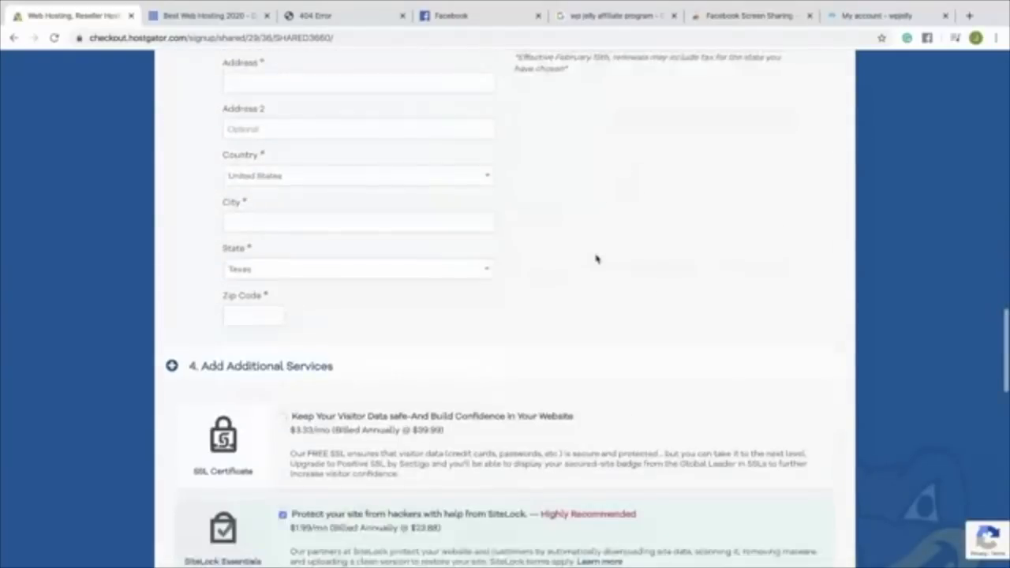
Untick the SiteLock Essentials and Site Backup add-ons, dropping the amount due to $63.90
scroll(596, 258, down, 2)
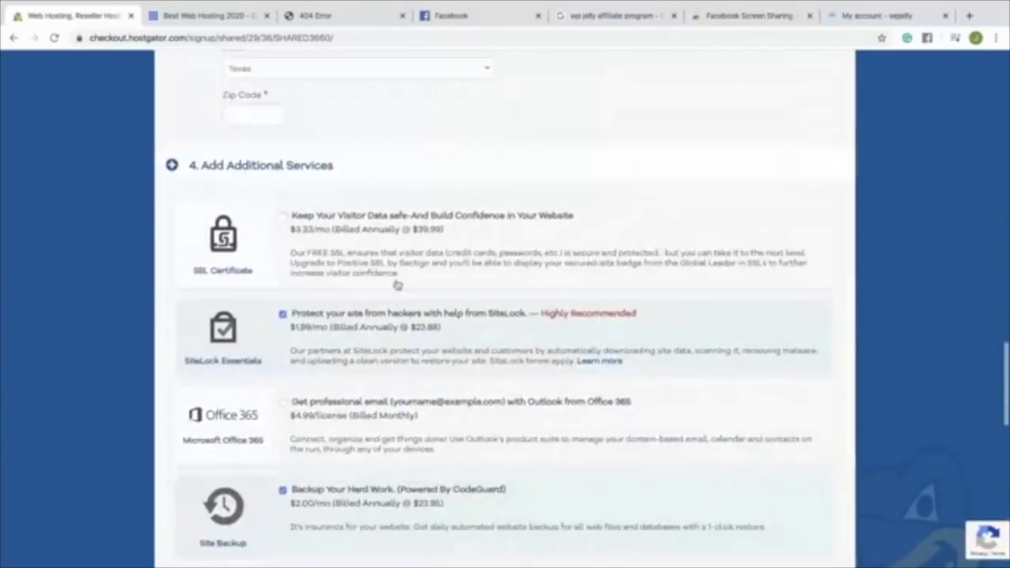
click(283, 315)
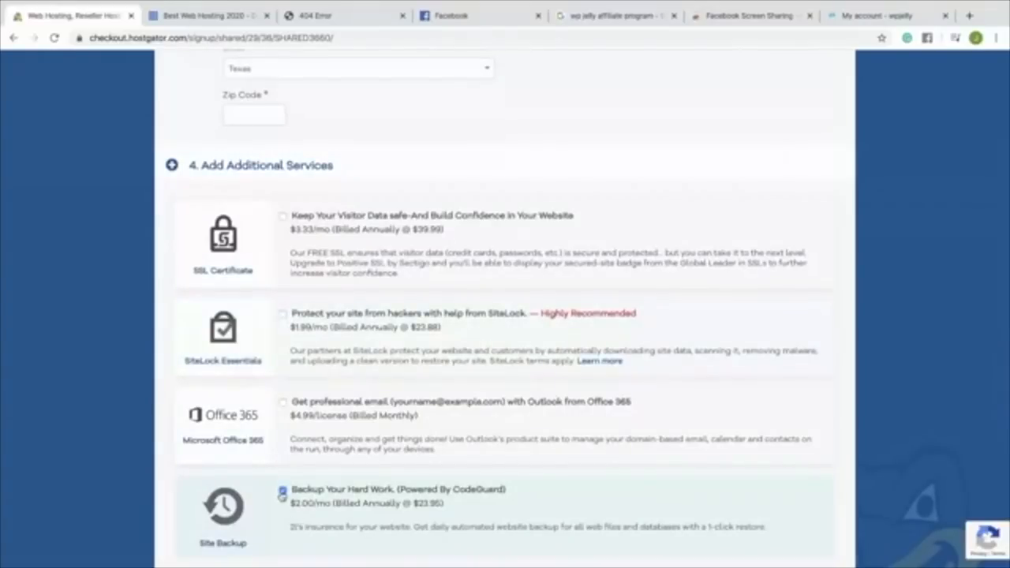
click(283, 490)
scroll(545, 407, down, 4)
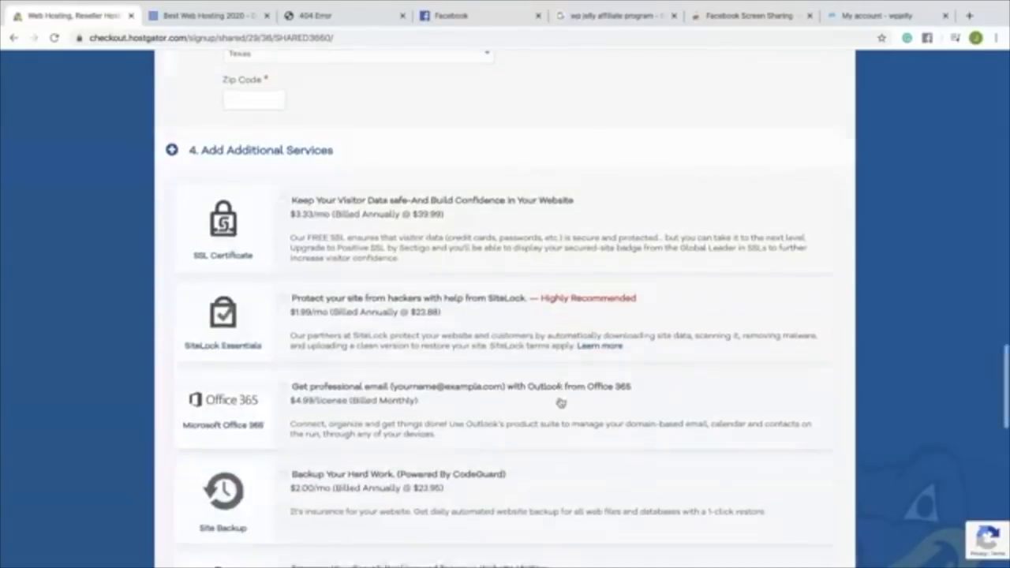
scroll(561, 403, down, 4)
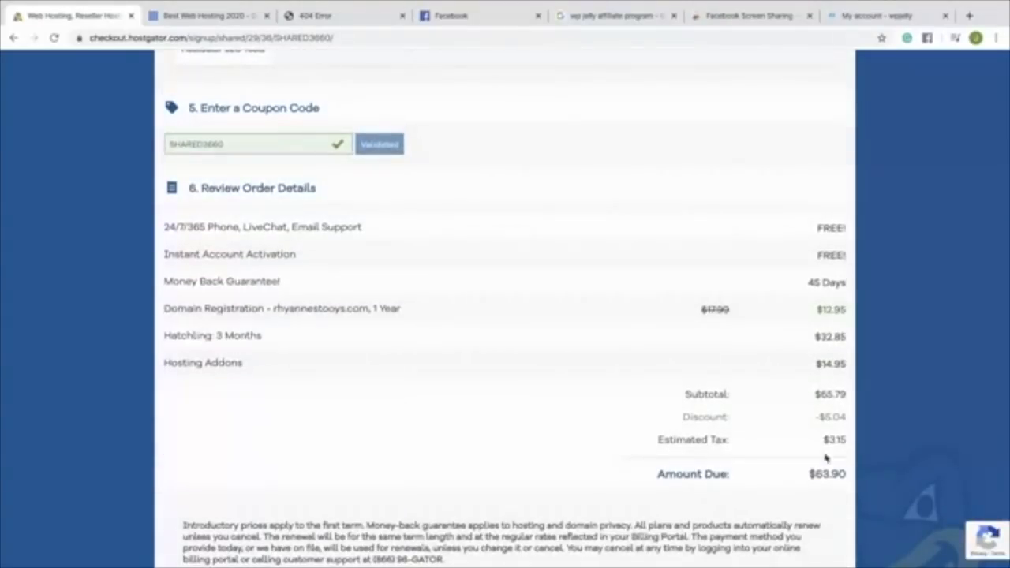
scroll(700, 232, up, 10)
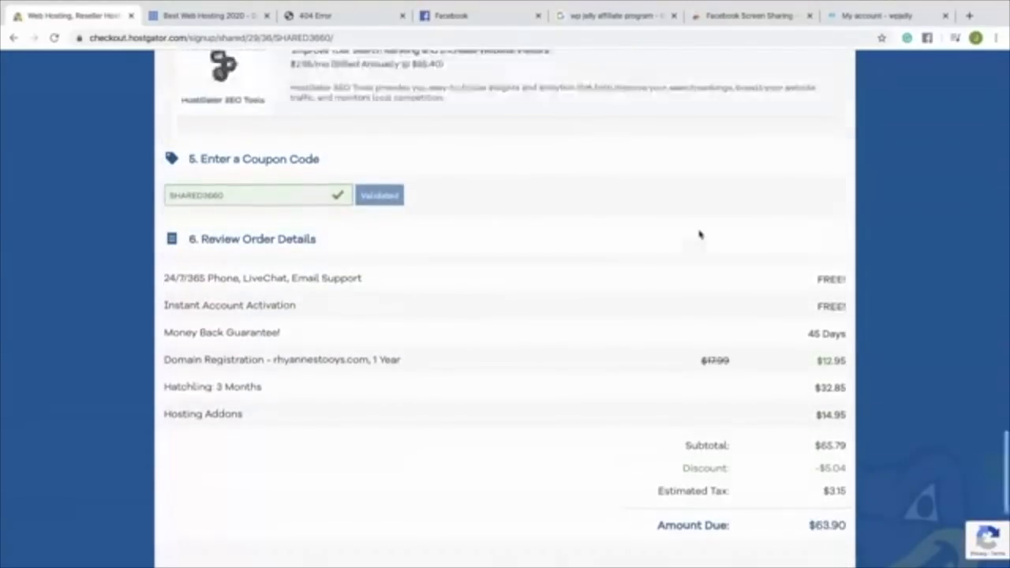
scroll(700, 234, up, 10)
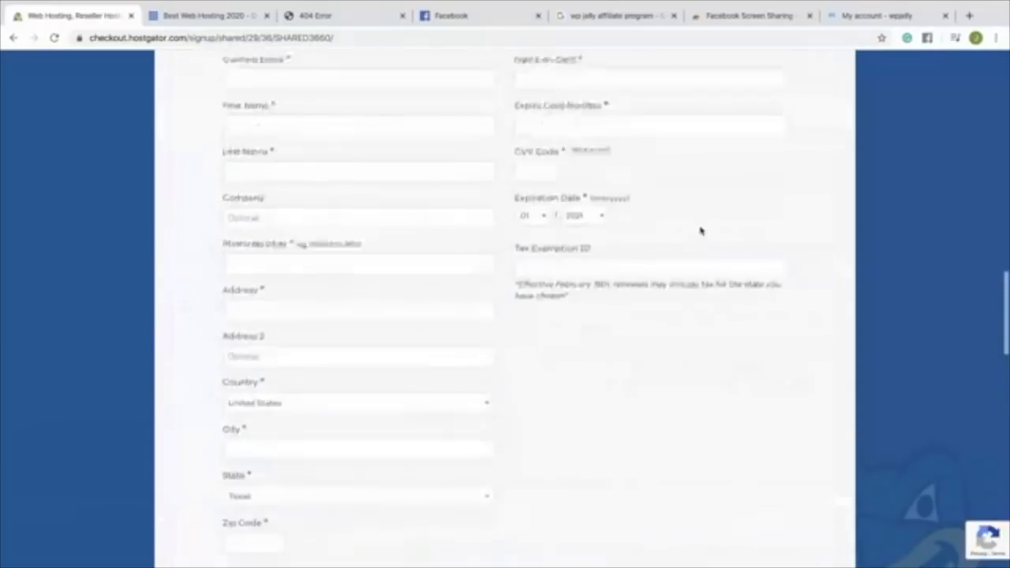
scroll(700, 231, up, 5)
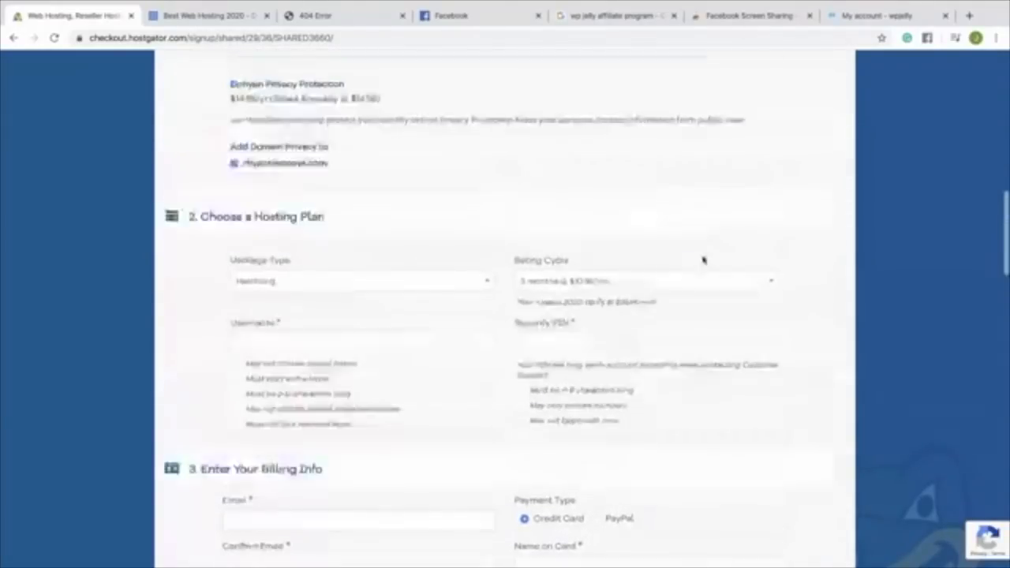
Pick the 12 months @ $3.95/mo billing cycle and review the add-ons and order details
click(703, 297)
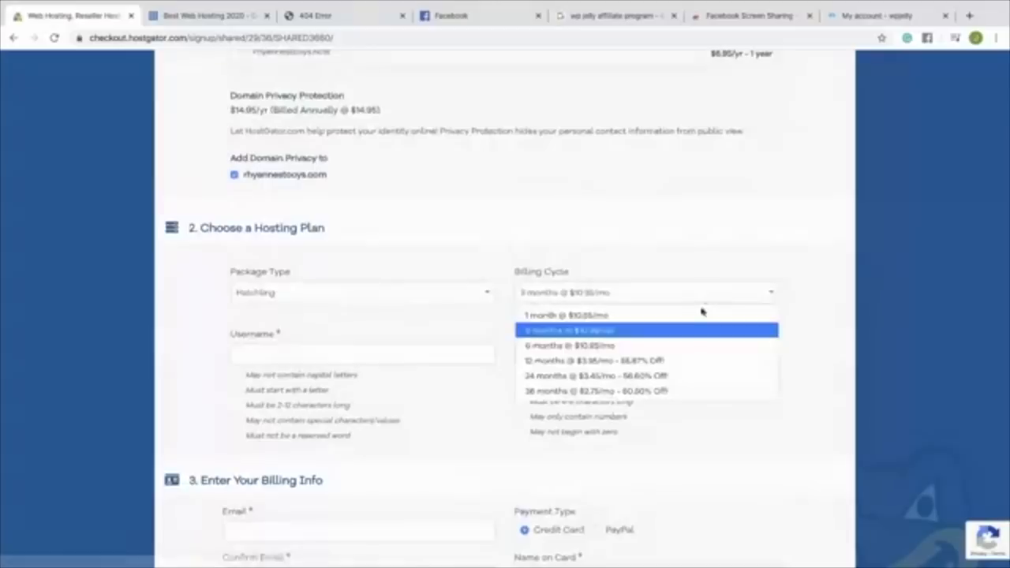
click(700, 357)
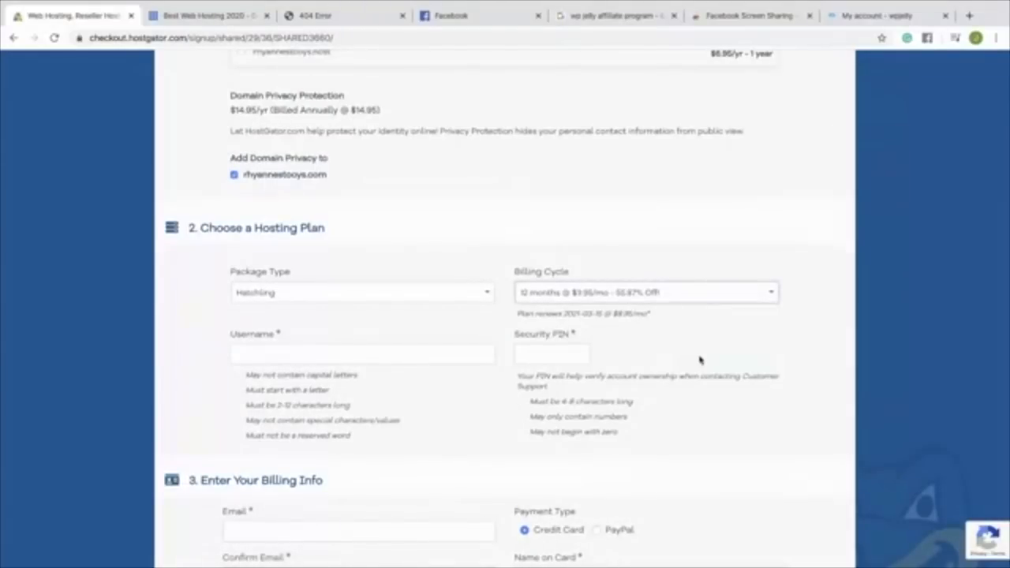
scroll(700, 360, down, 10)
scroll(700, 360, down, 8)
scroll(700, 361, down, 2)
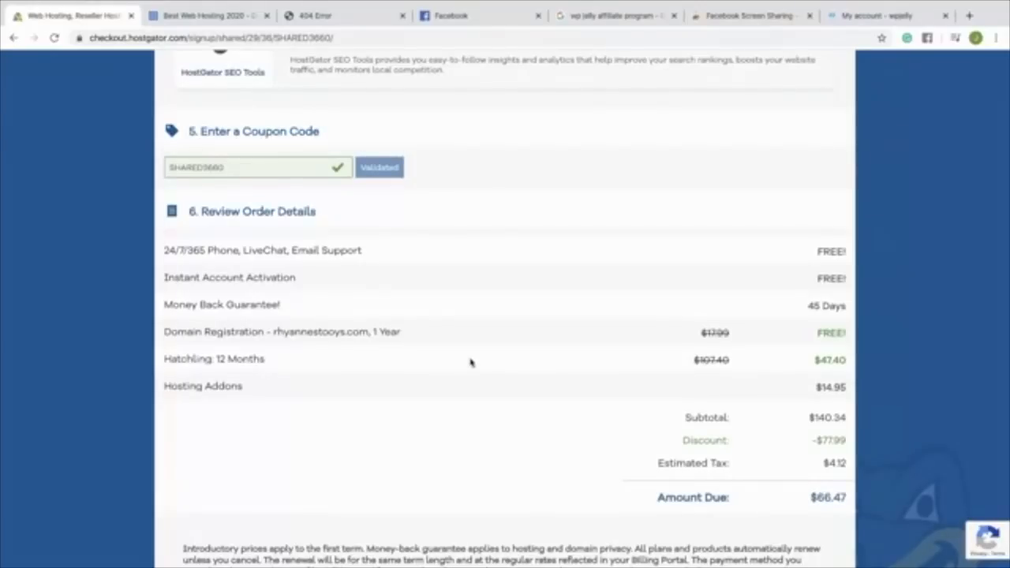
scroll(471, 363, up, 2)
scroll(471, 363, up, 4)
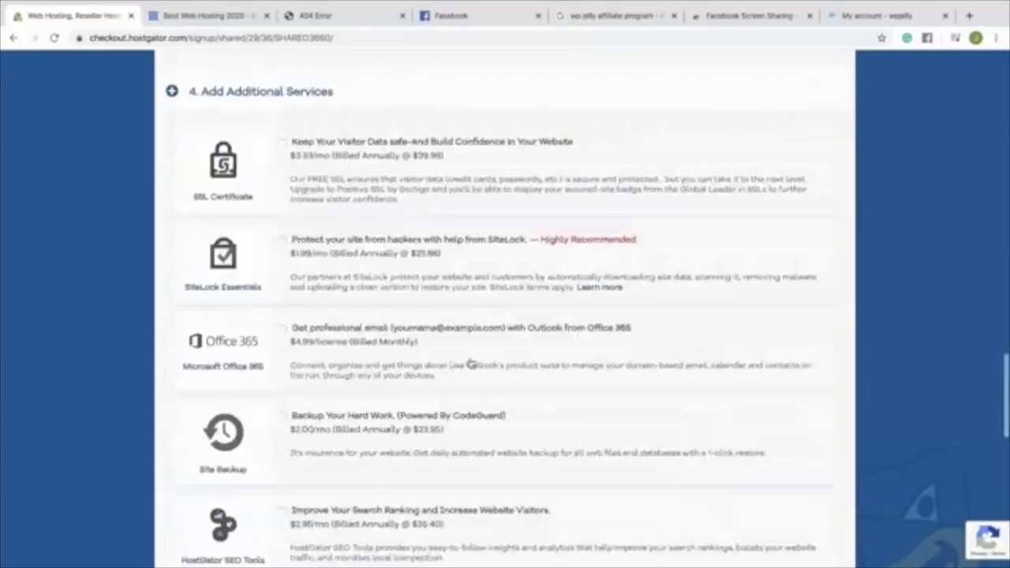
scroll(411, 253, up, 1)
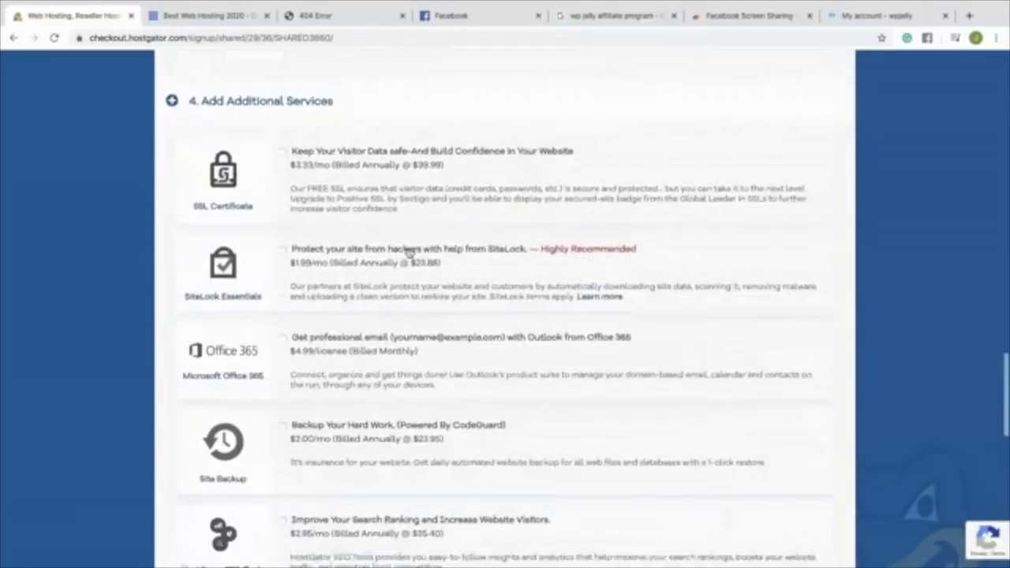
scroll(410, 251, up, 1)
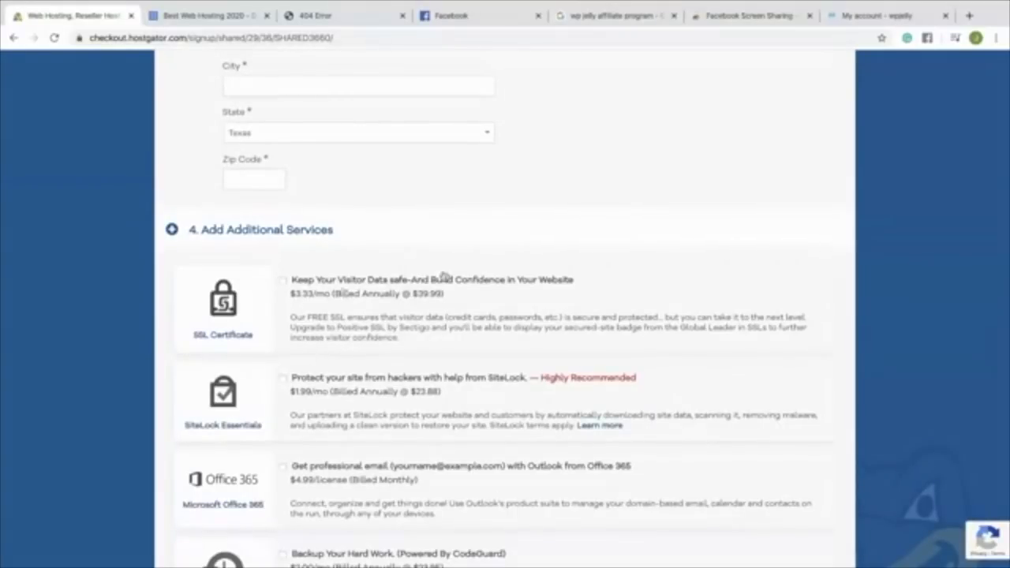
scroll(470, 272, up, 1)
scroll(470, 273, up, 1)
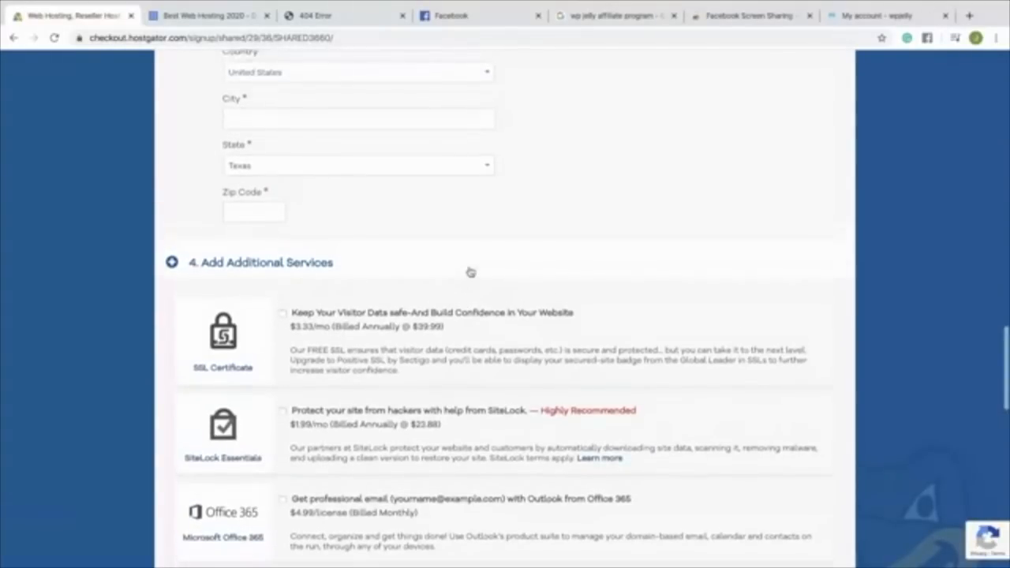
scroll(470, 272, up, 4)
scroll(470, 272, up, 15)
scroll(469, 267, up, 14)
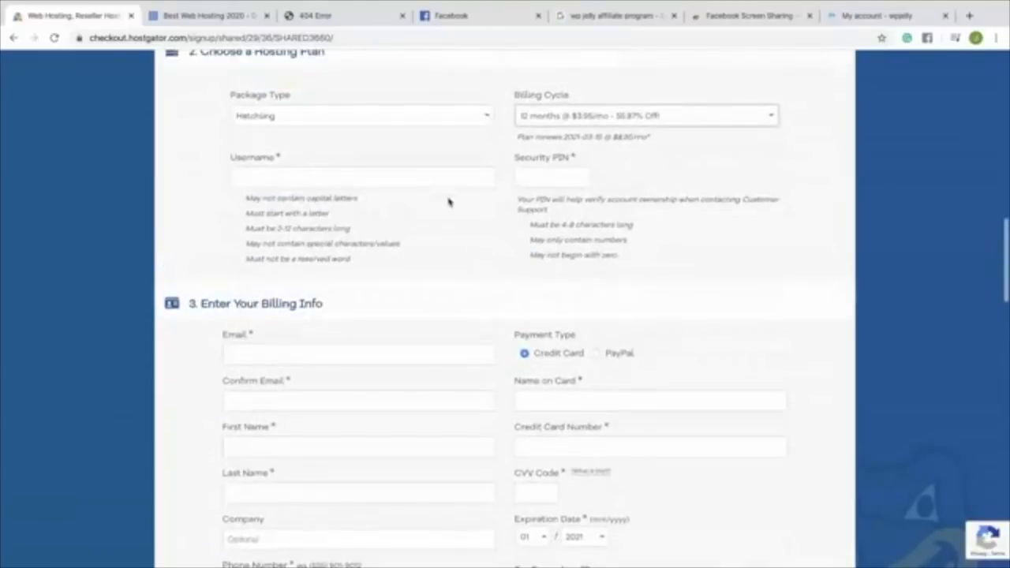
Enter the hosting account username and a security PIN
click(451, 185)
text(jedawn)
key(Tab)
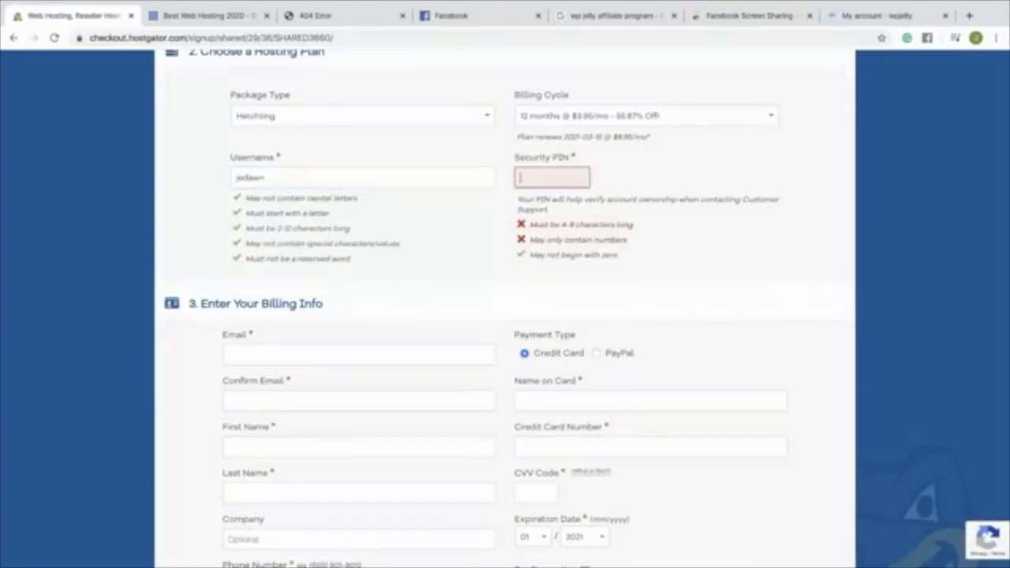
text(1111)
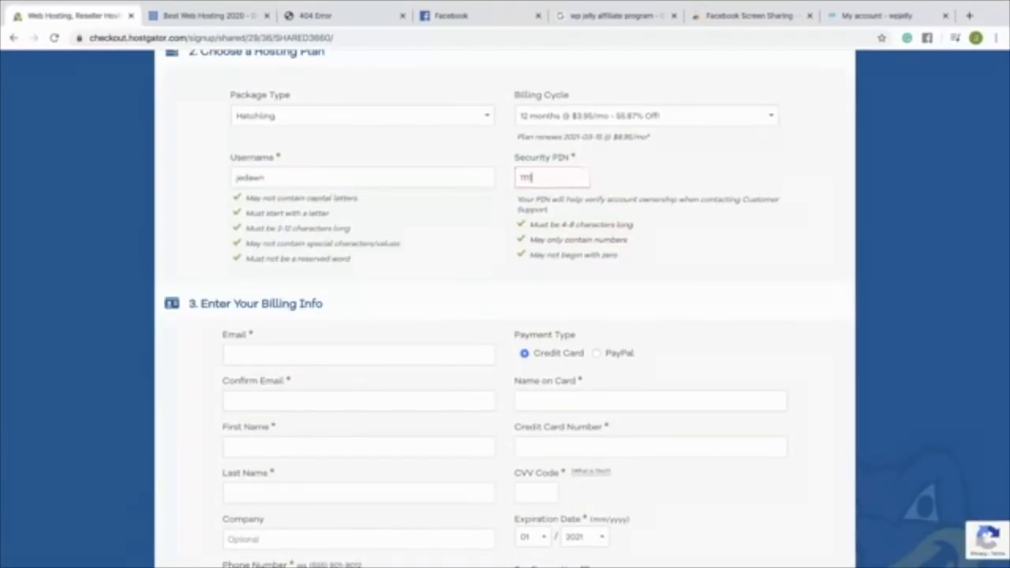
Type the billing e-mail address, fix its typos, and begin entering it in Confirm Email
click(275, 354)
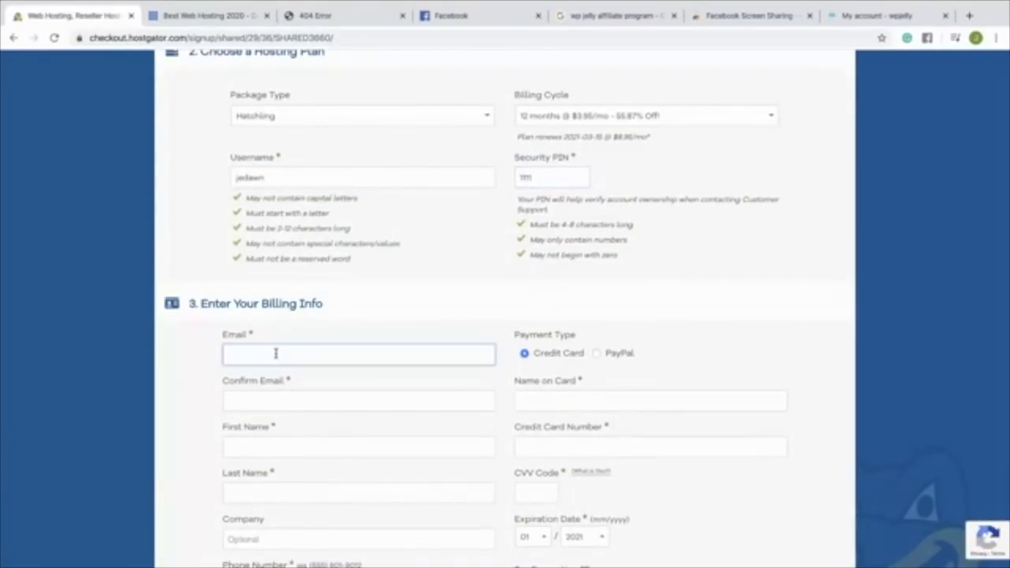
text(A)
text(il Cosby)
scroll(356, 343, down, 2)
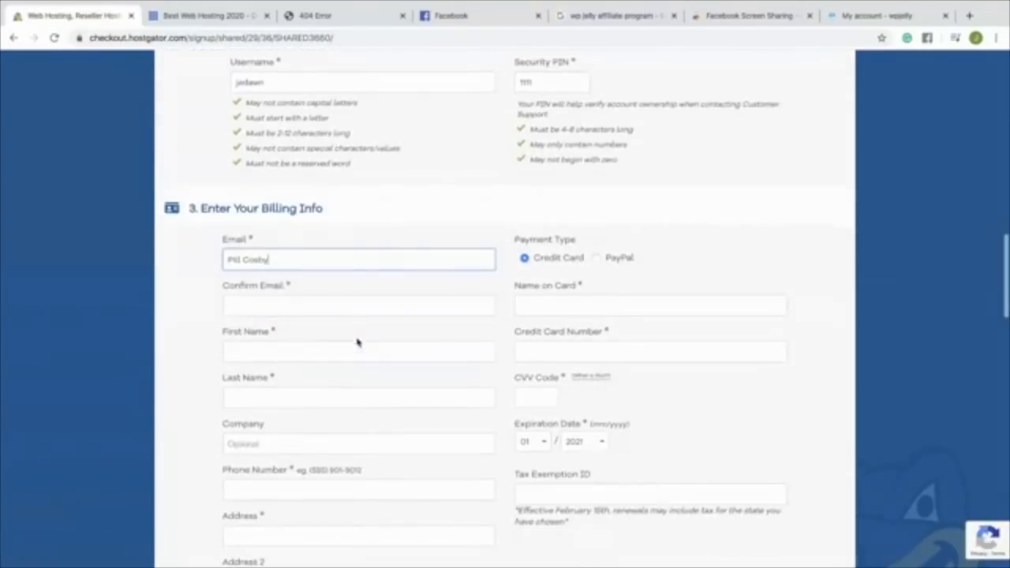
click(244, 261)
key(BackSpace)
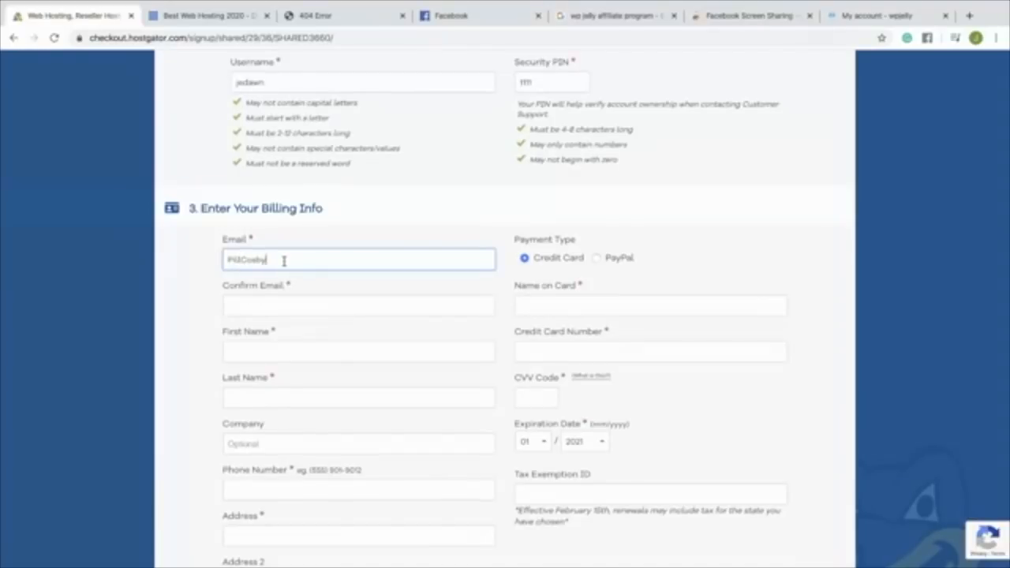
text(@gmail.com.com)
drag(323, 259, 189, 269)
key(super+c)
key(super+v)
click(289, 304)
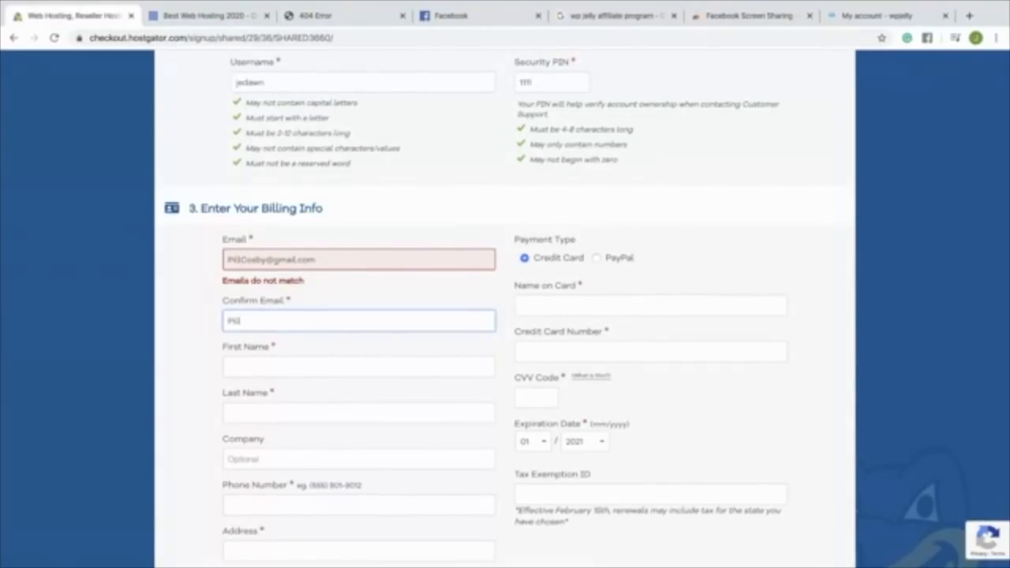
Clear the Email field and retype the billing e-mail address
click(322, 375)
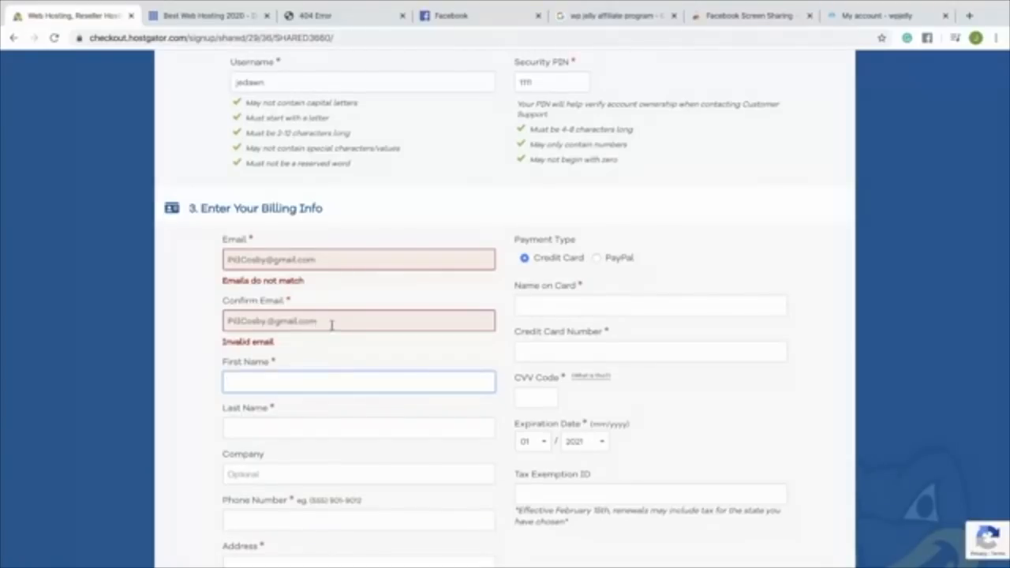
click(331, 323)
click(332, 263)
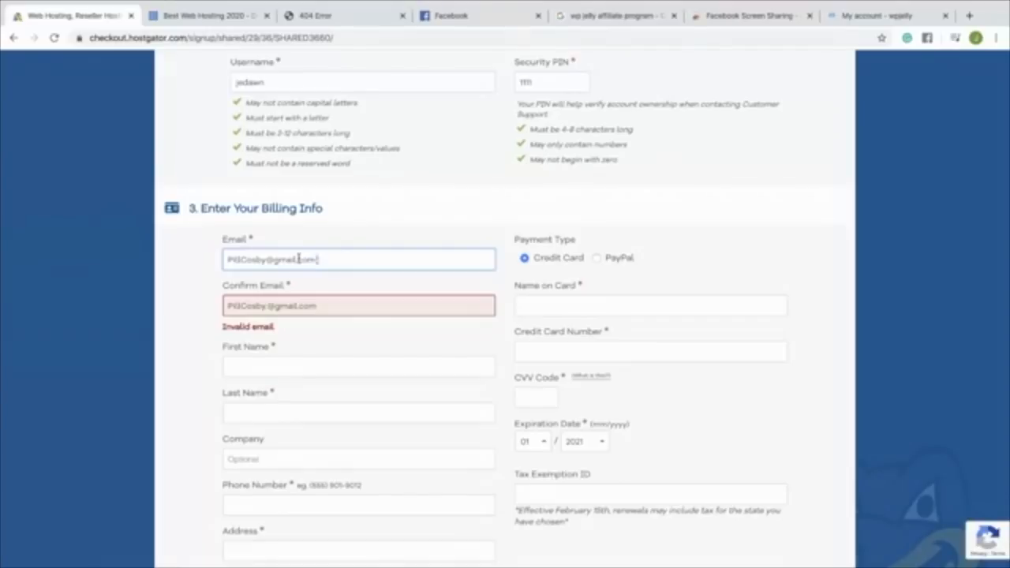
triple_click(300, 259)
key(BackSpace)
Replace the Confirm Email text with the matching address so the mismatch error clears
click(324, 307)
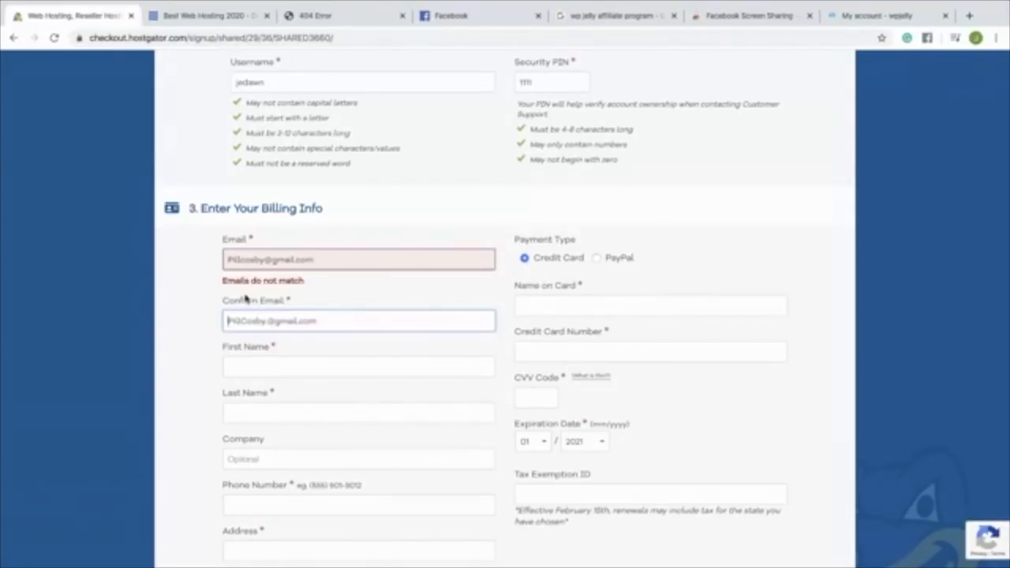
drag(338, 316, 208, 314)
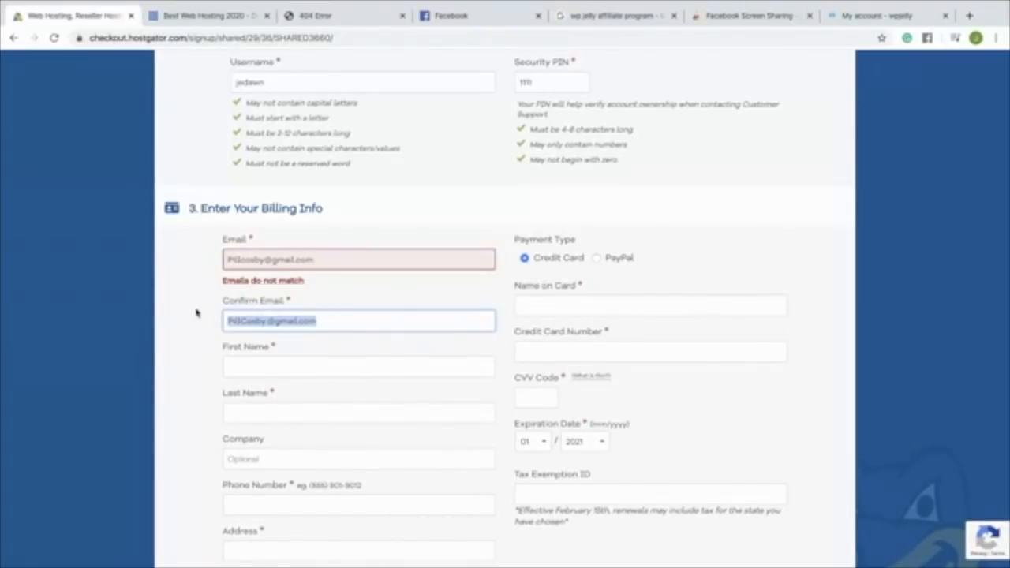
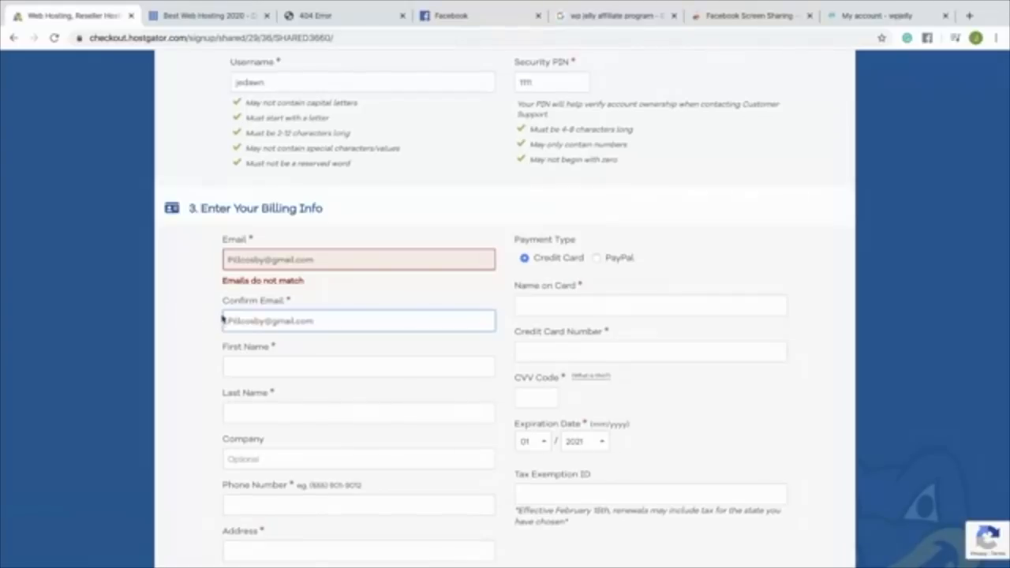
click(315, 368)
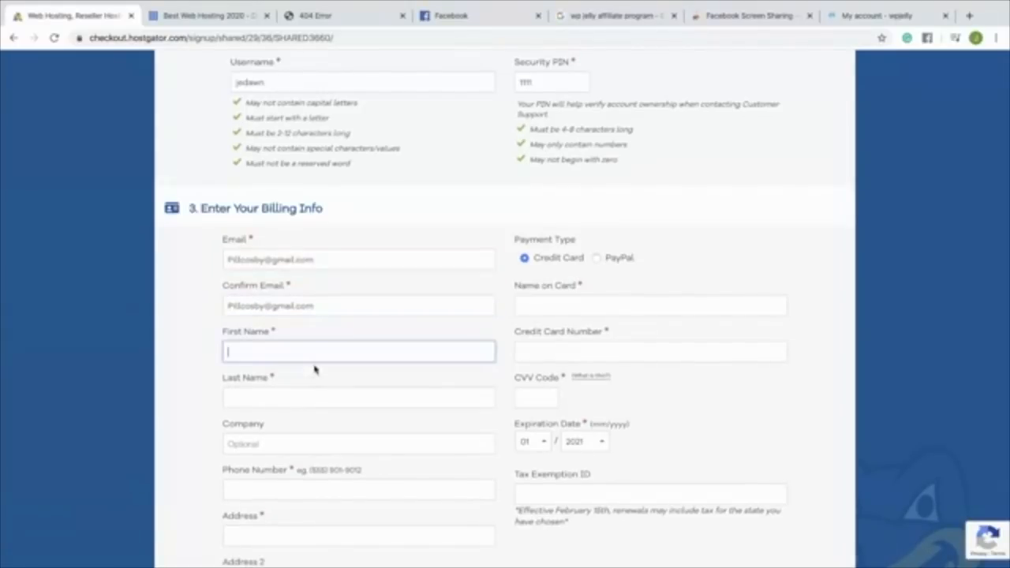
Enter the contact's first and last name and the company name Dont Have One
text(Pill)
click(329, 392)
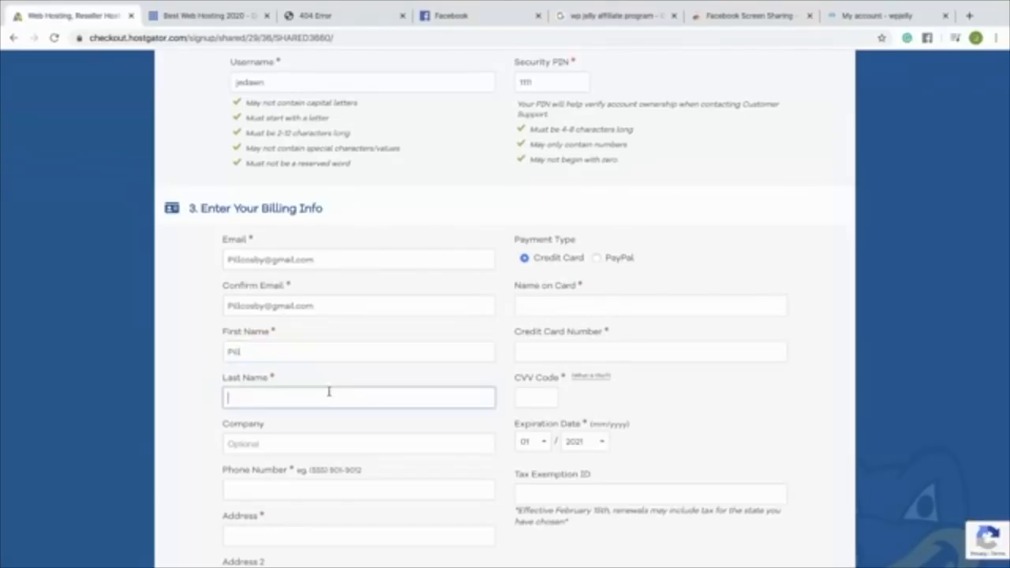
text(Cosby)
key(BackSpace)
key(BackSpace)
key(BackSpace)
text(osby)
scroll(274, 316, down, 2)
click(274, 304)
text(Do)
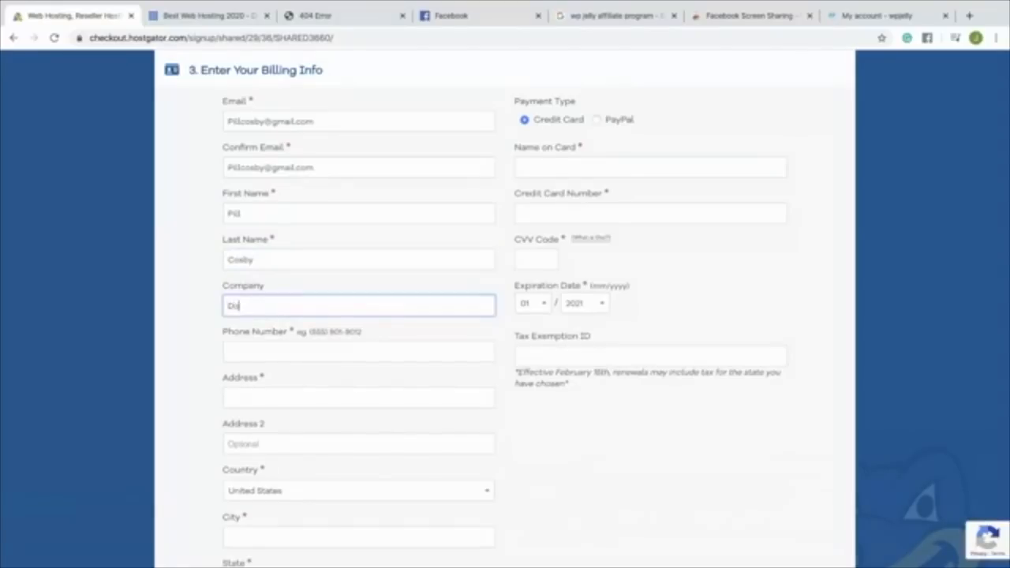
text(mt Have One)
Fill in the billing phone number and street address
click(236, 349)
text(555)
key(BackSpace)
key(BackSpace)
key(BackSpace)
text(5)
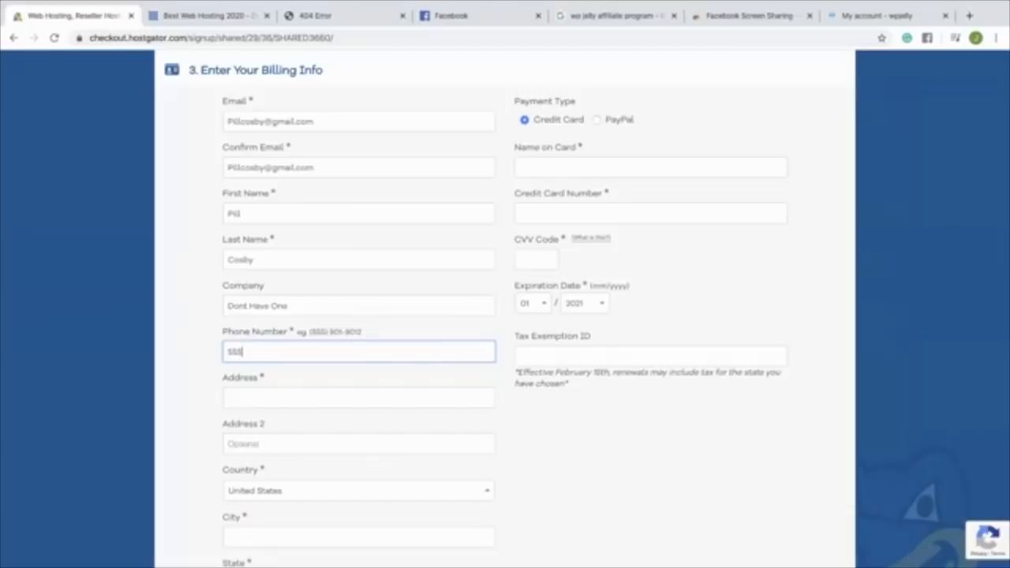
text(5-777-9311)
click(296, 401)
text(123)
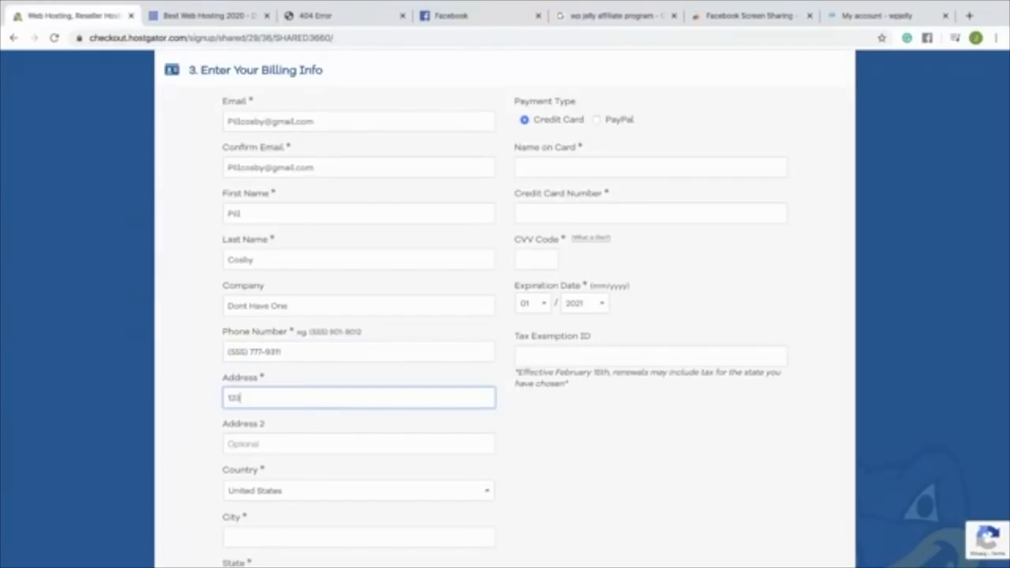
click(340, 446)
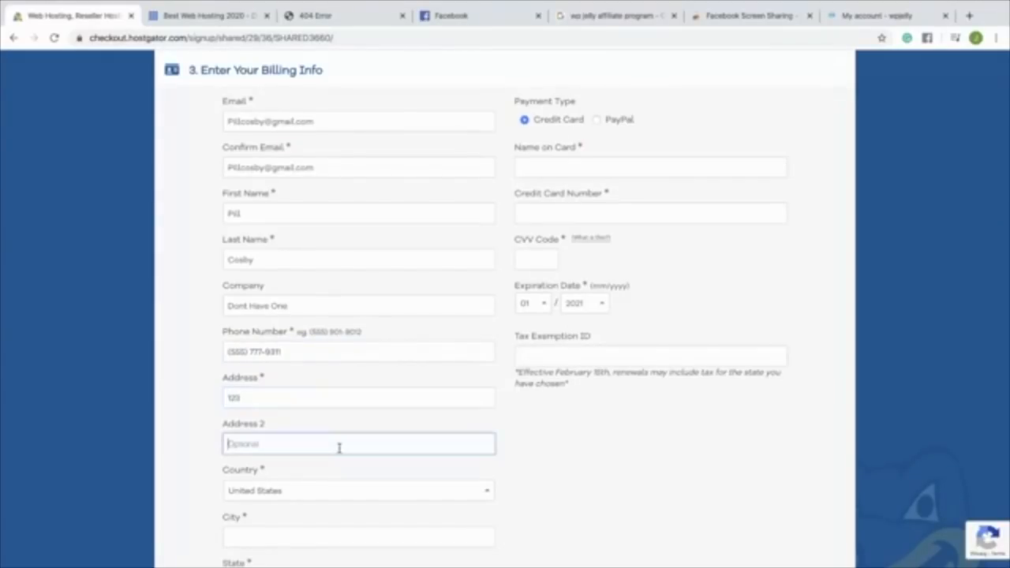
click(350, 398)
text(Mu)
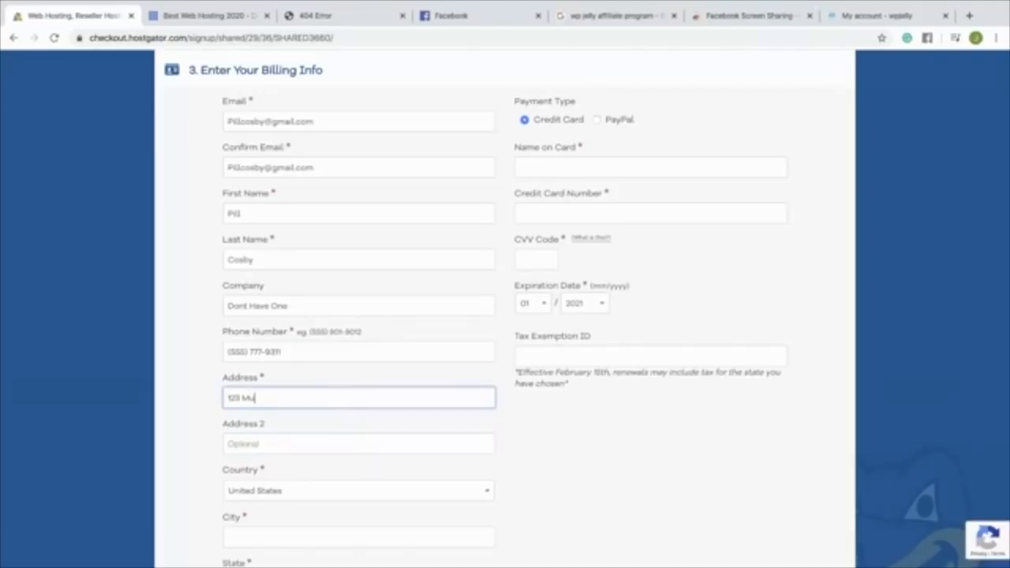
text(lberry Rd)
Enter the billing city, choose the state from the dropdown, and type the zip code
click(362, 436)
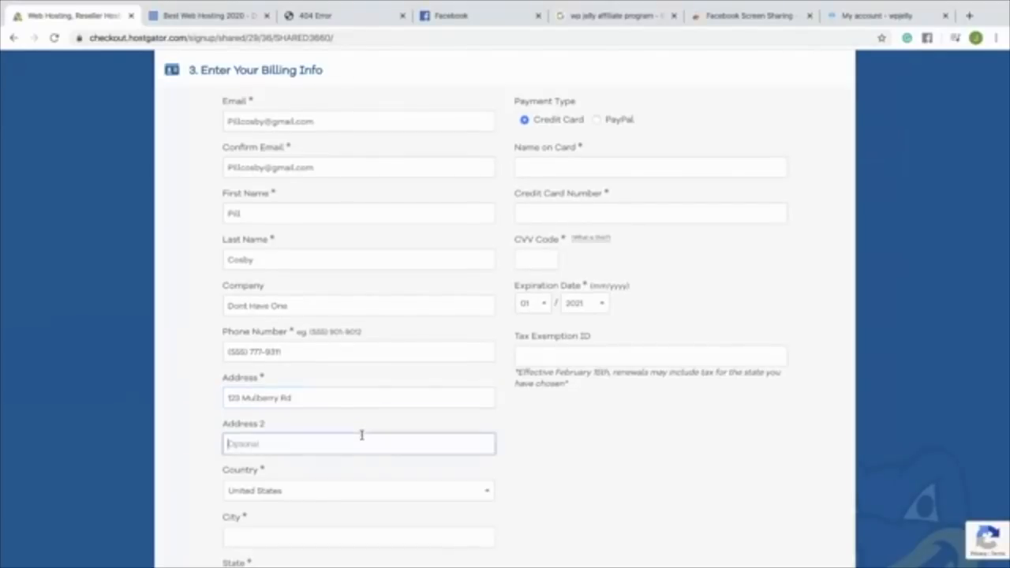
text(N)
key(BackSpace)
key(Tab)
key(Tab)
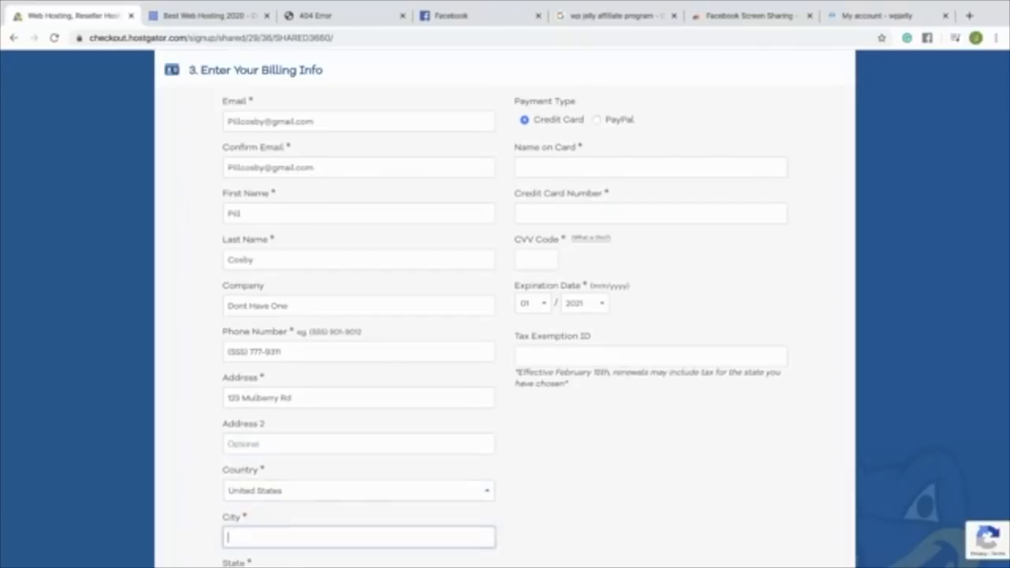
text(New York)
key(Tab)
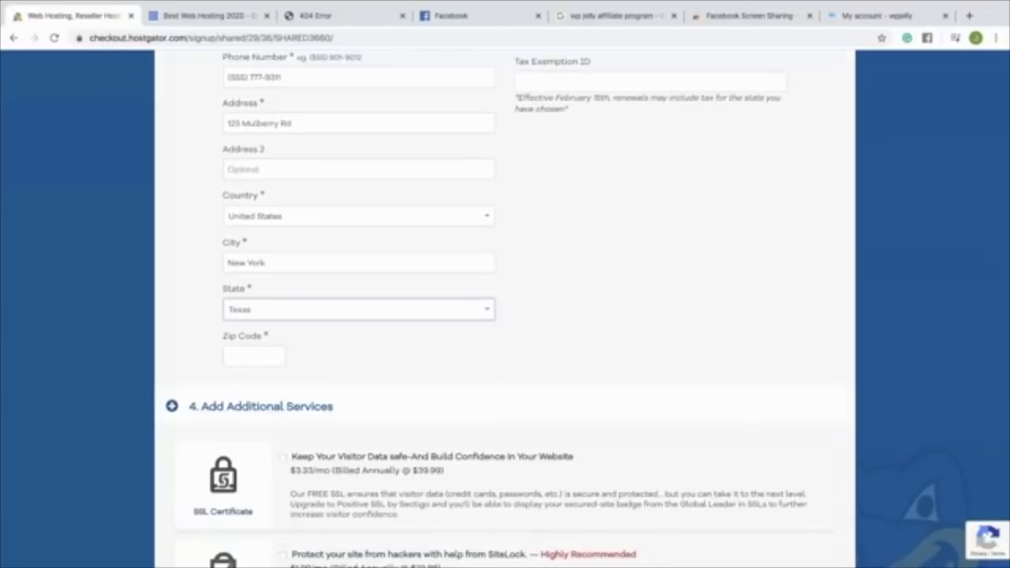
click(300, 310)
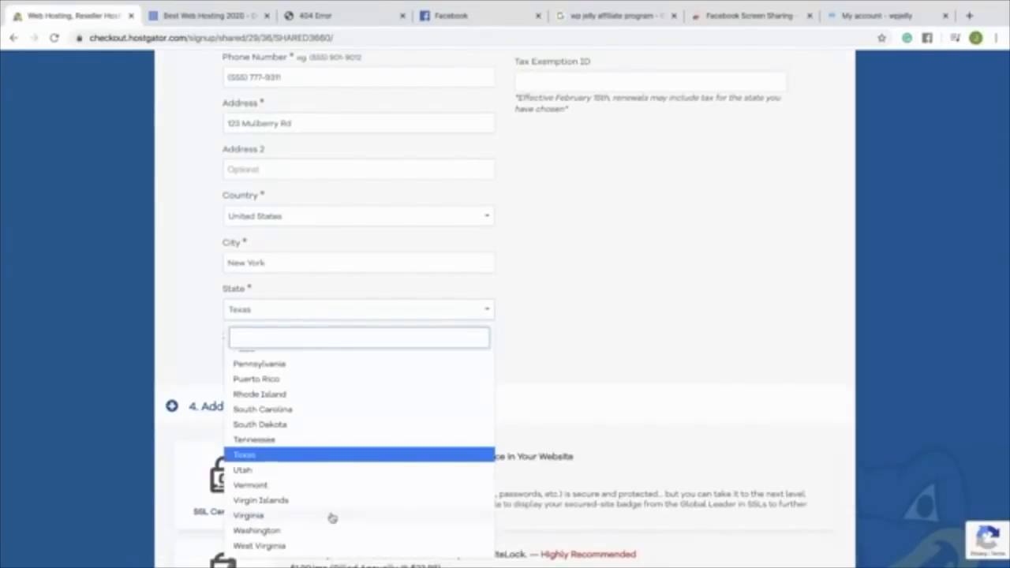
scroll(331, 517, down, 2)
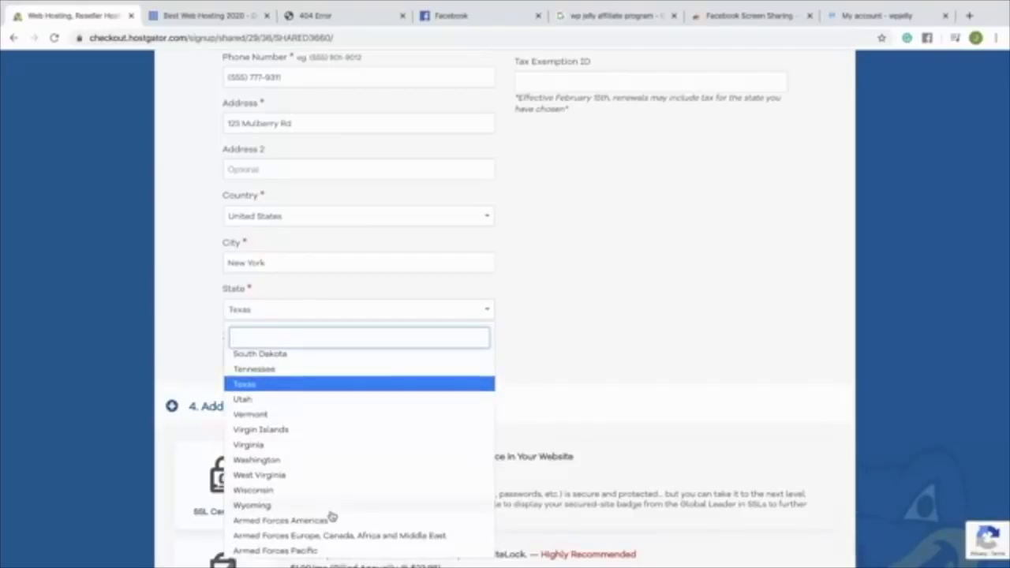
scroll(331, 517, up, 5)
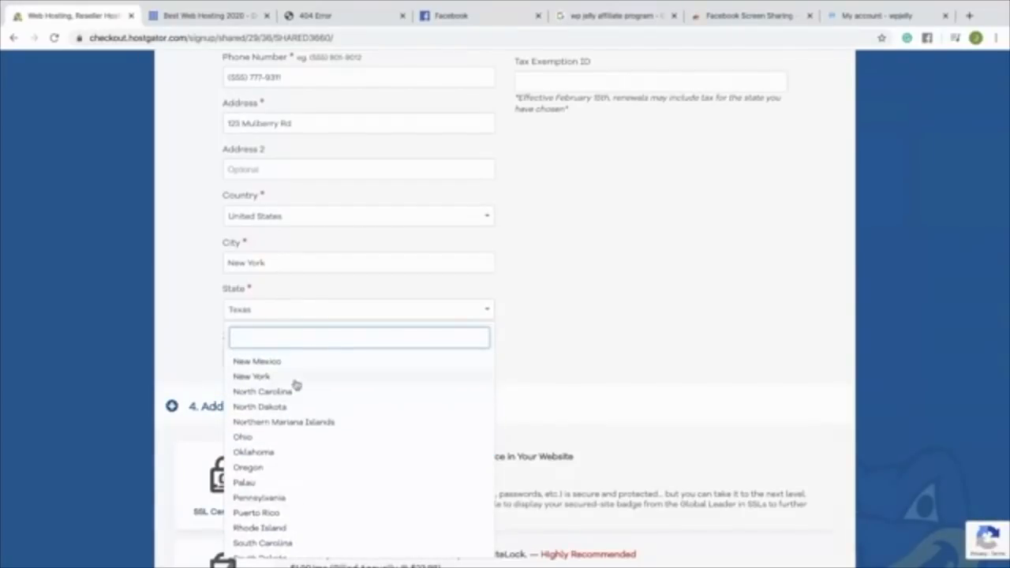
click(293, 378)
click(273, 356)
text(10001)
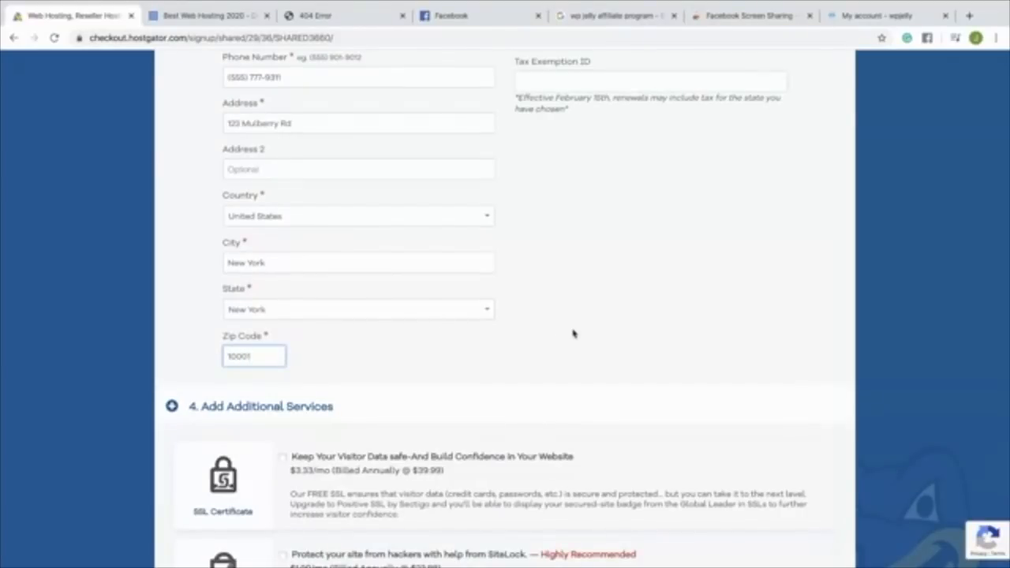
scroll(574, 332, up, 5)
Enter the cardholder's name and a credit card number
scroll(574, 332, down, 3)
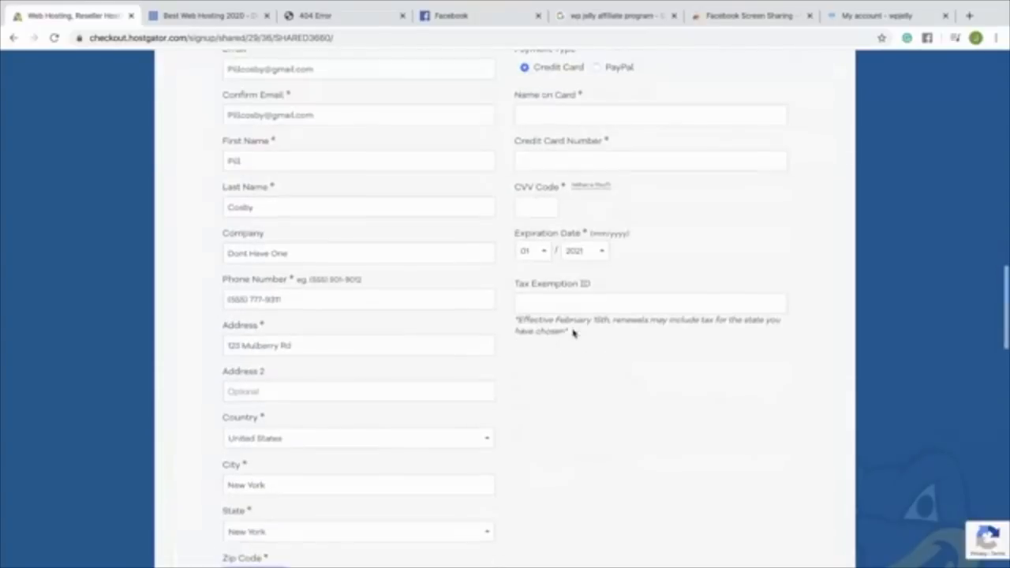
click(545, 112)
text(Pill Cosby)
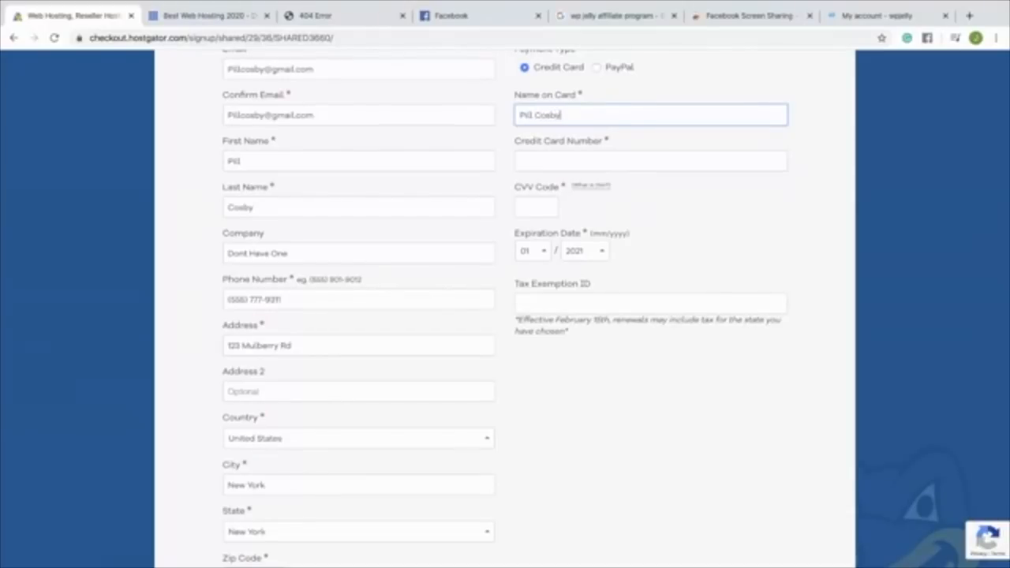
click(563, 160)
text(55555555)
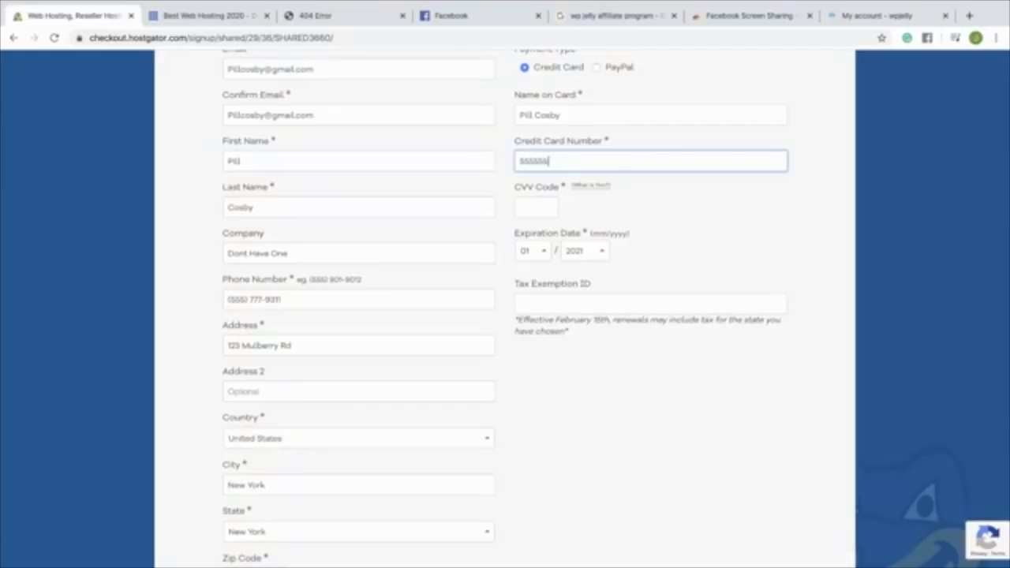
text(555555555)
Delete the last digit of the rejected card number and return to the CVV Code field
click(540, 207)
text(5555)
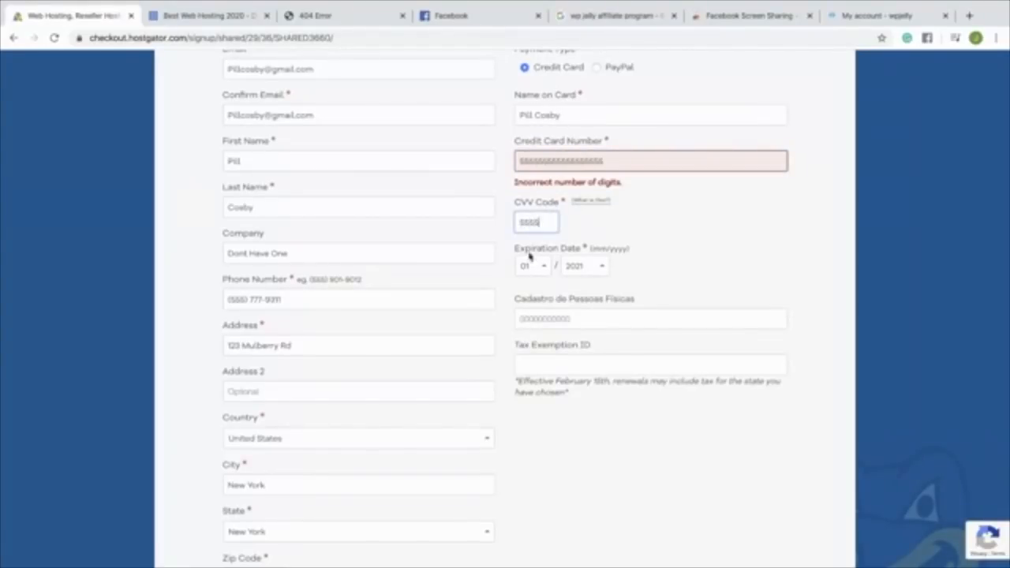
click(608, 158)
click(517, 215)
click(606, 164)
key(BackSpace)
click(541, 208)
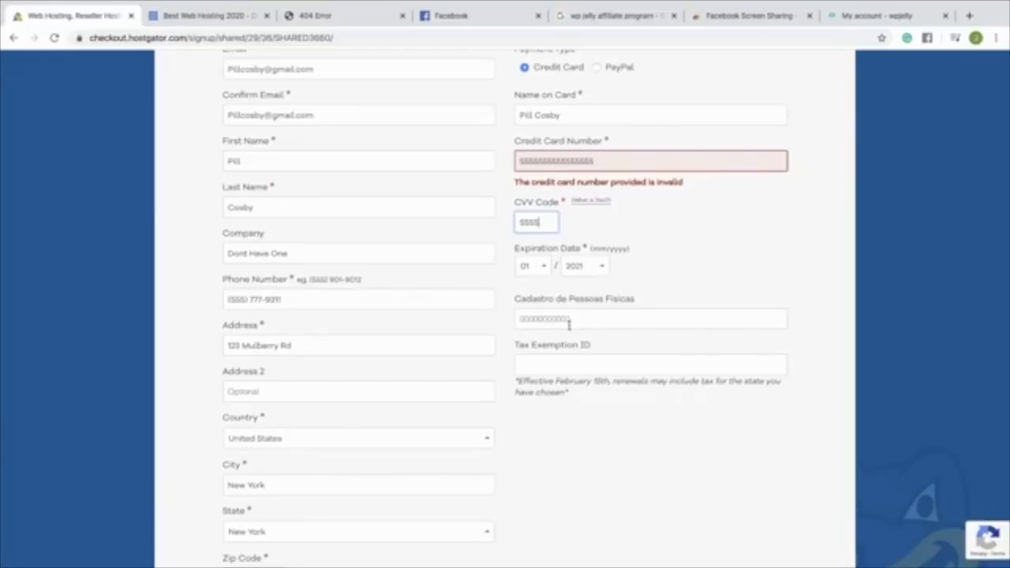
Tick the cancellation and privacy policy agreement at the bottom of the checkout form, then scroll back to Choose a Domain
scroll(566, 375, down, 5)
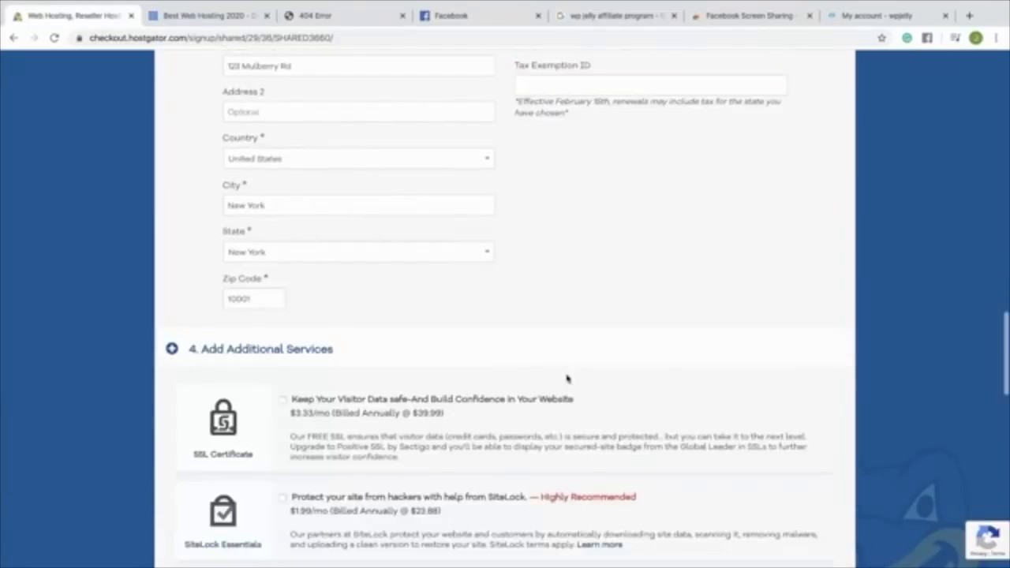
scroll(567, 380, down, 8)
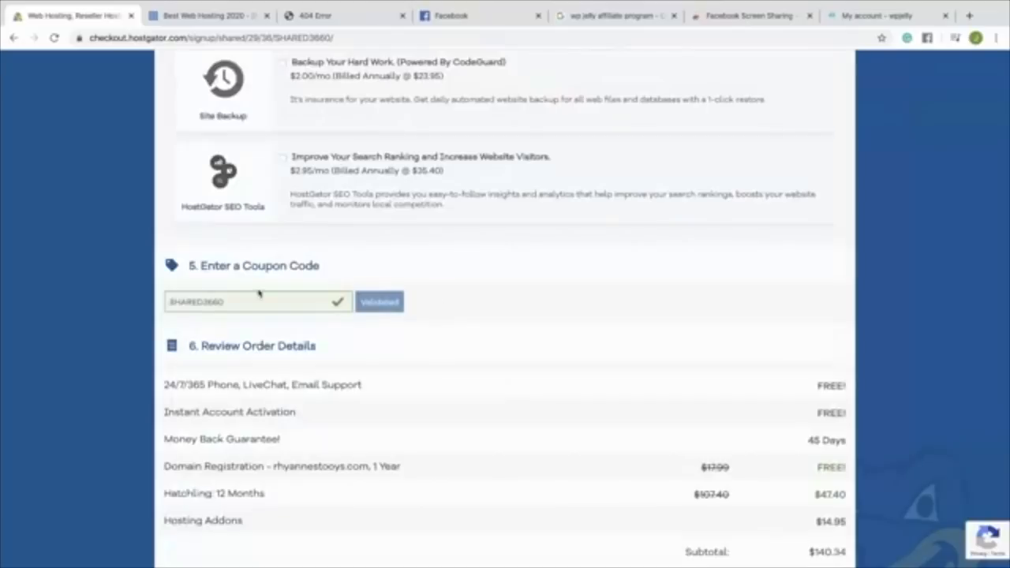
scroll(287, 319, down, 3)
scroll(292, 301, down, 3)
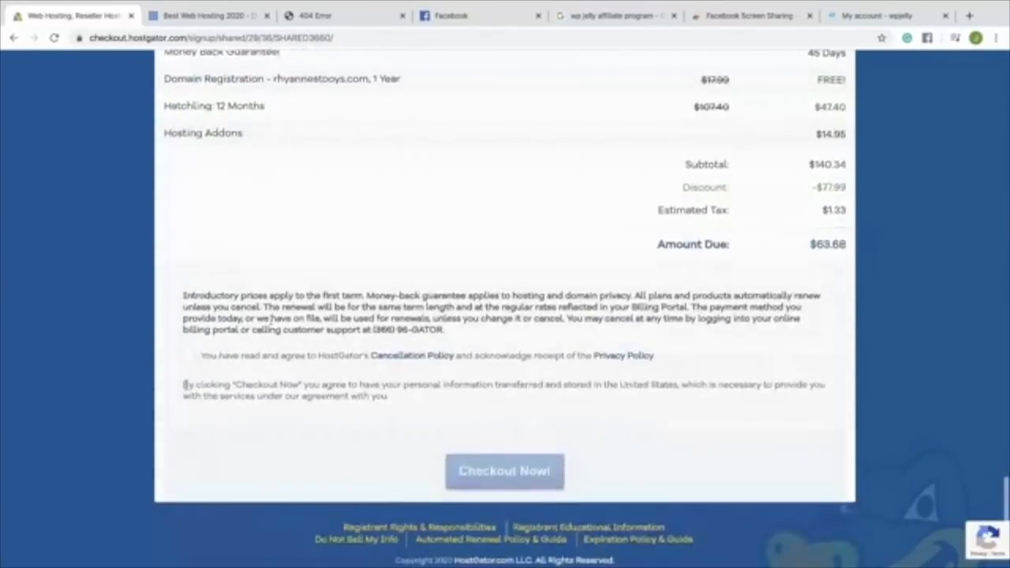
click(189, 356)
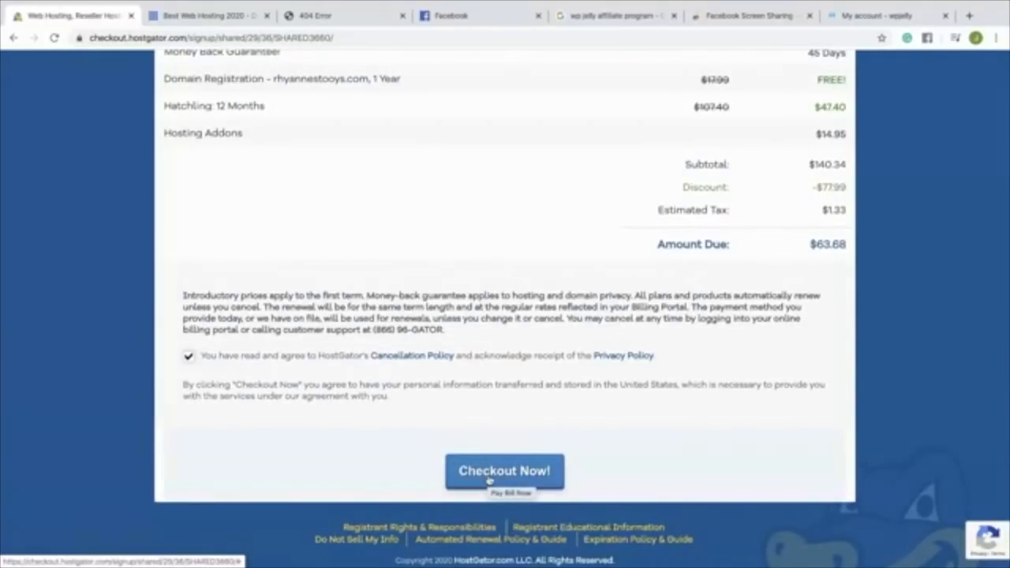
scroll(435, 235, up, 1)
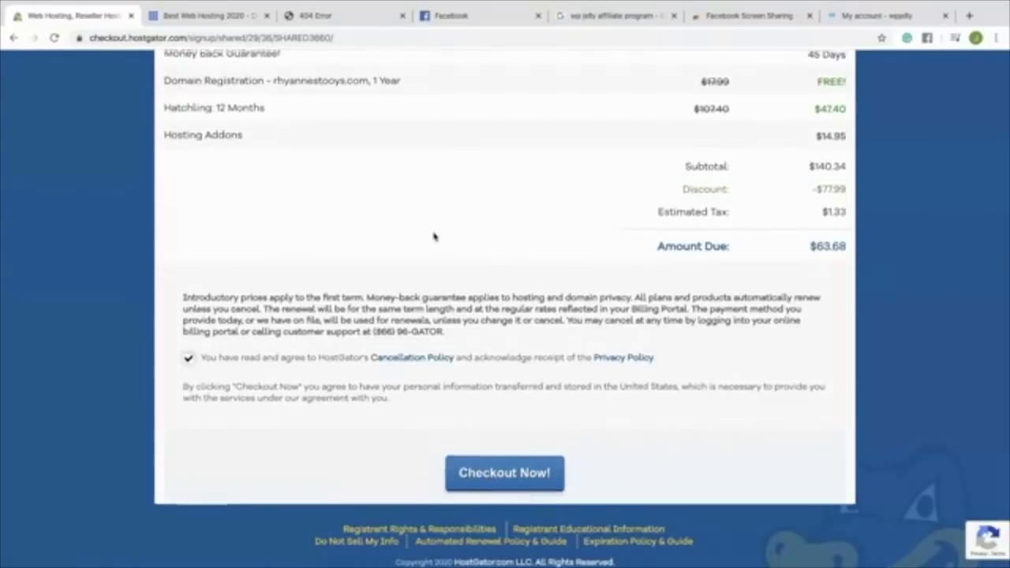
scroll(433, 237, up, 12)
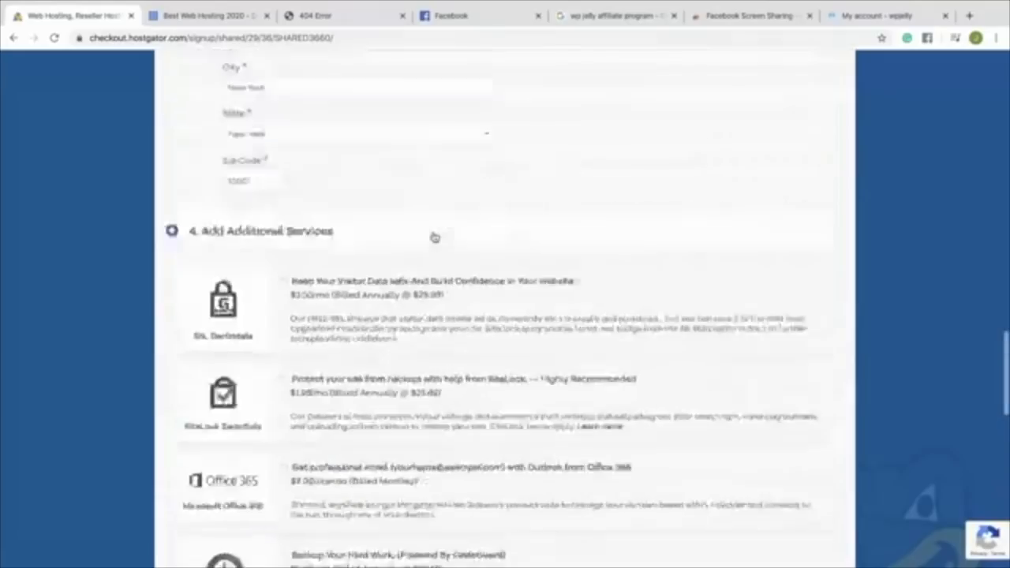
scroll(435, 237, up, 6)
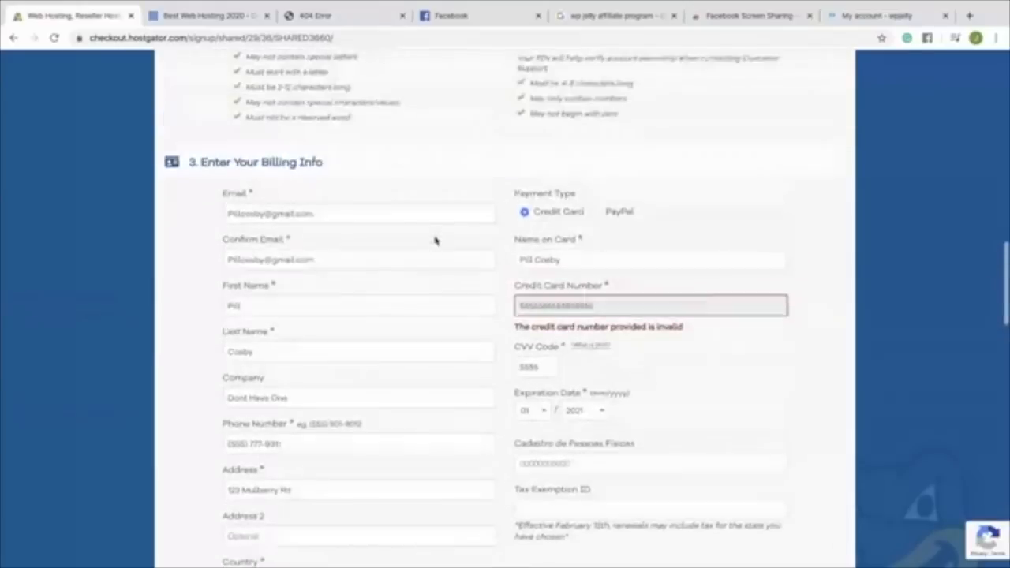
scroll(435, 239, up, 6)
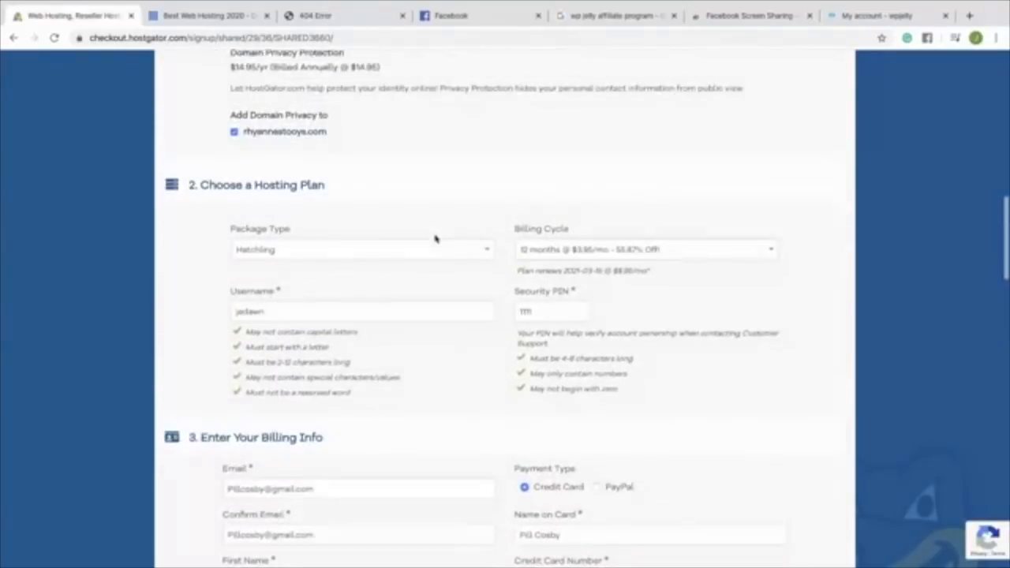
scroll(435, 239, up, 3)
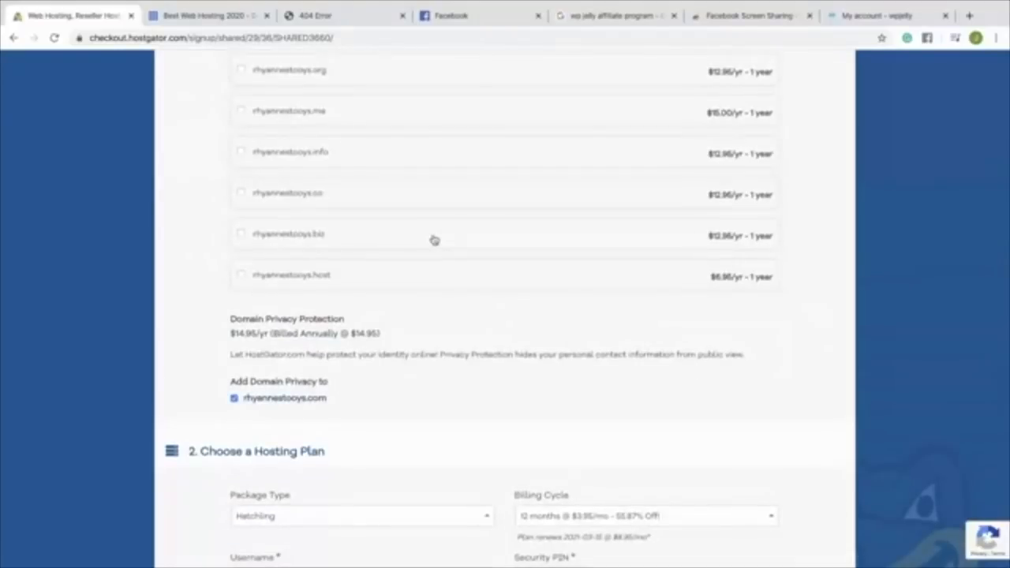
scroll(434, 239, up, 7)
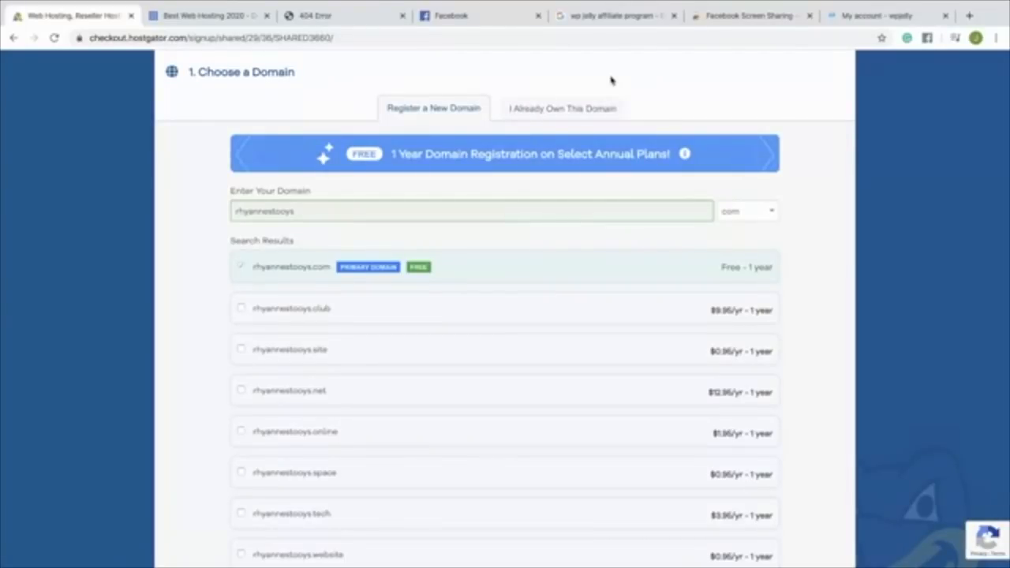
Close the Bluehost tab and try loading the shop's address in the other tab
click(209, 16)
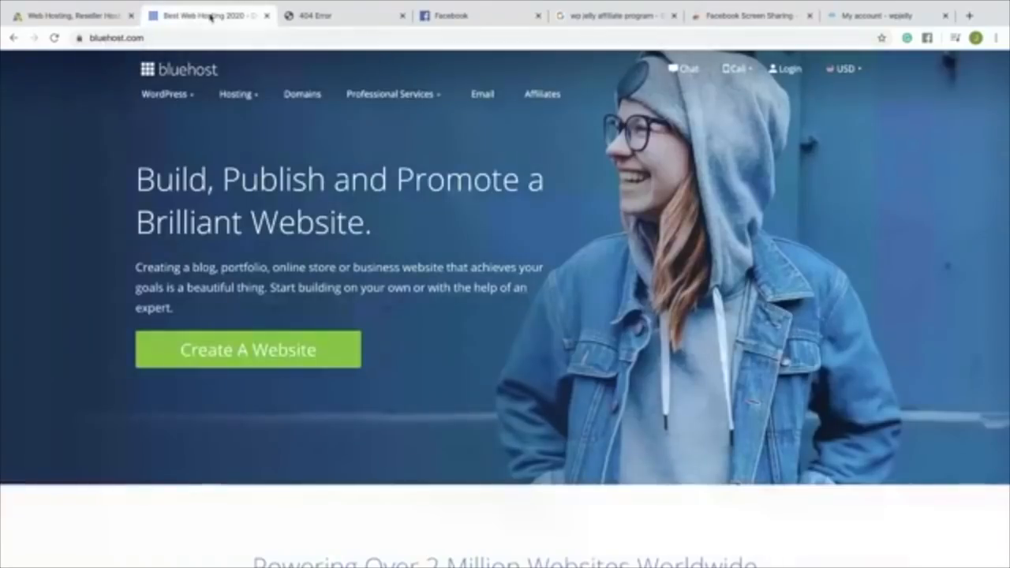
click(266, 16)
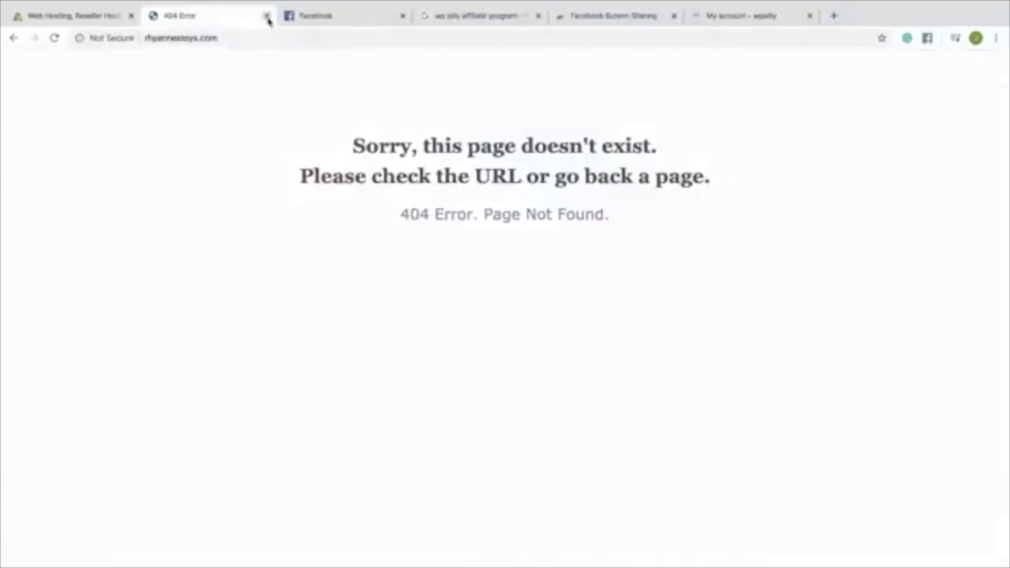
click(220, 37)
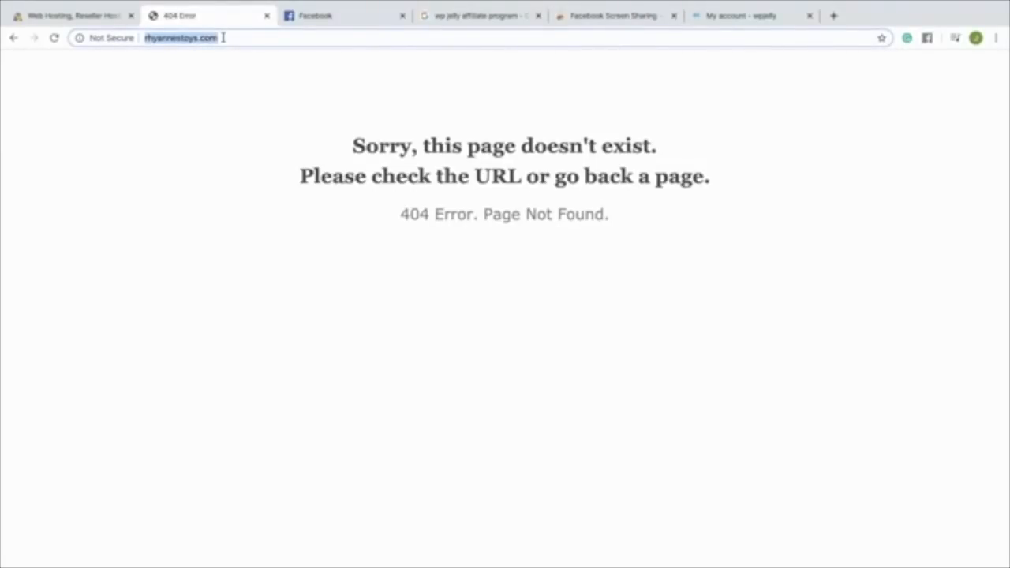
text(rhyannes)
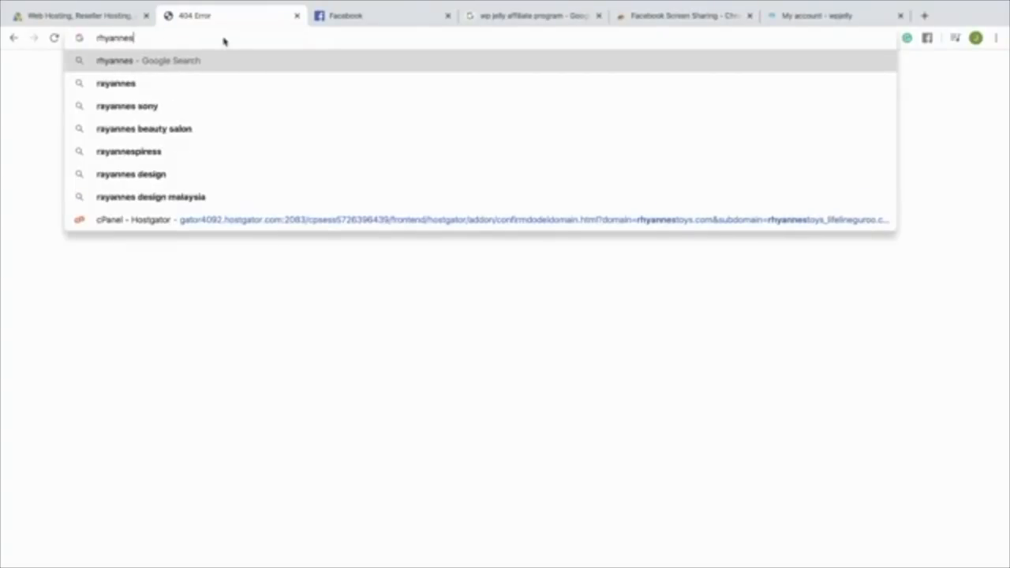
text(tos.com)
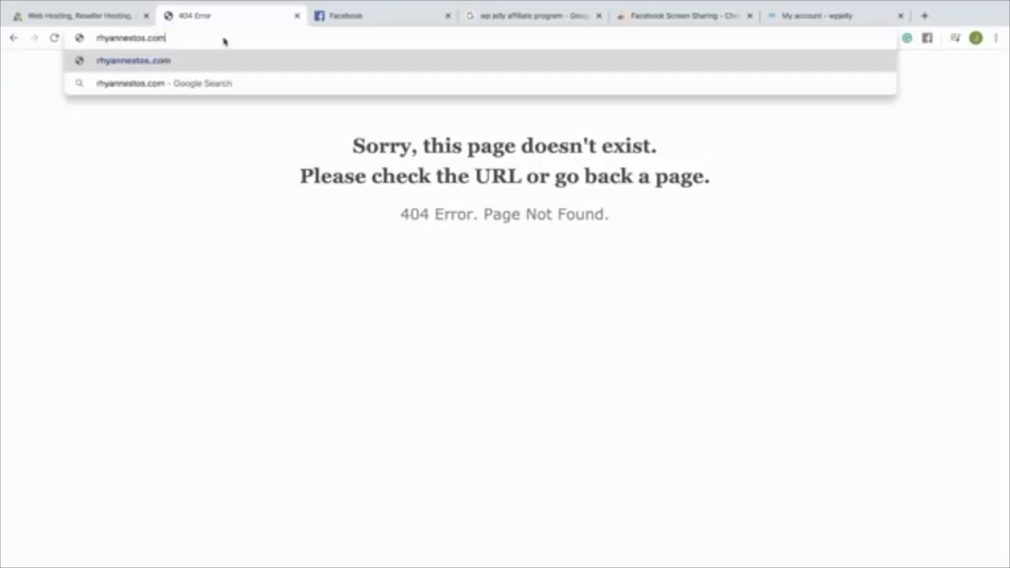
key(Return)
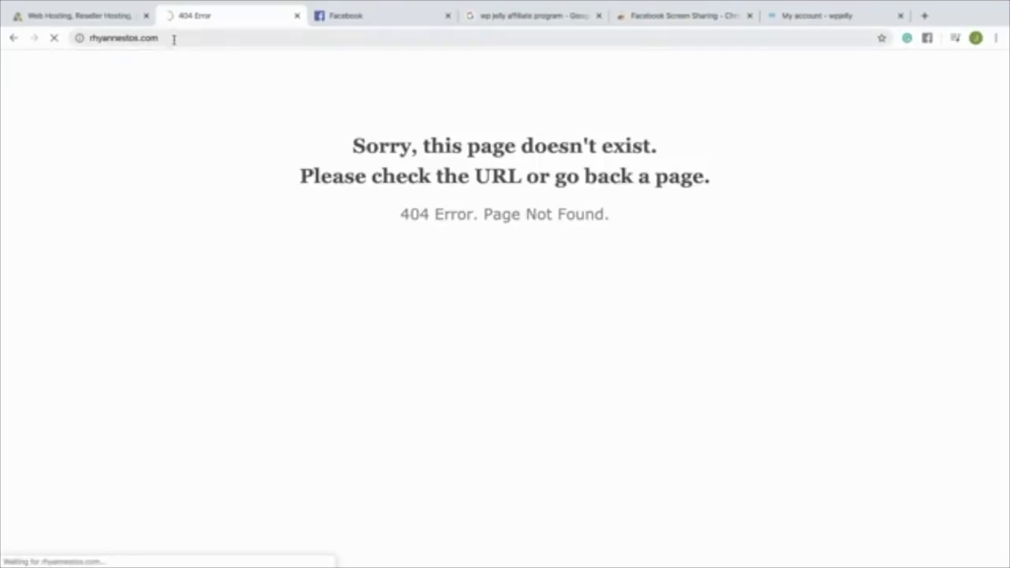
Correct the address to rhyannestoys.com to see its Index of / listing, then return to checkout
click(131, 38)
key(BackSpace)
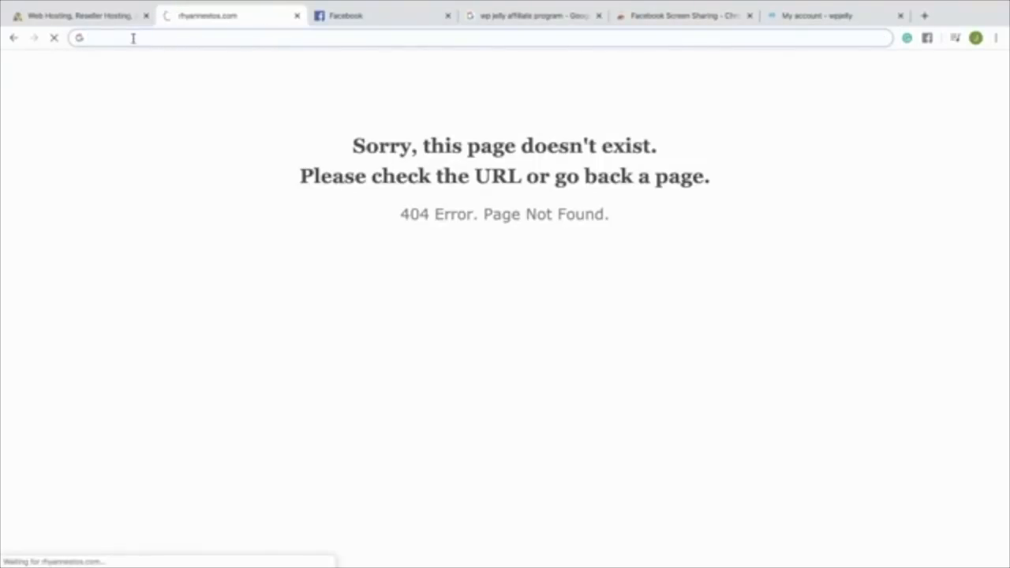
text(rhyannes)
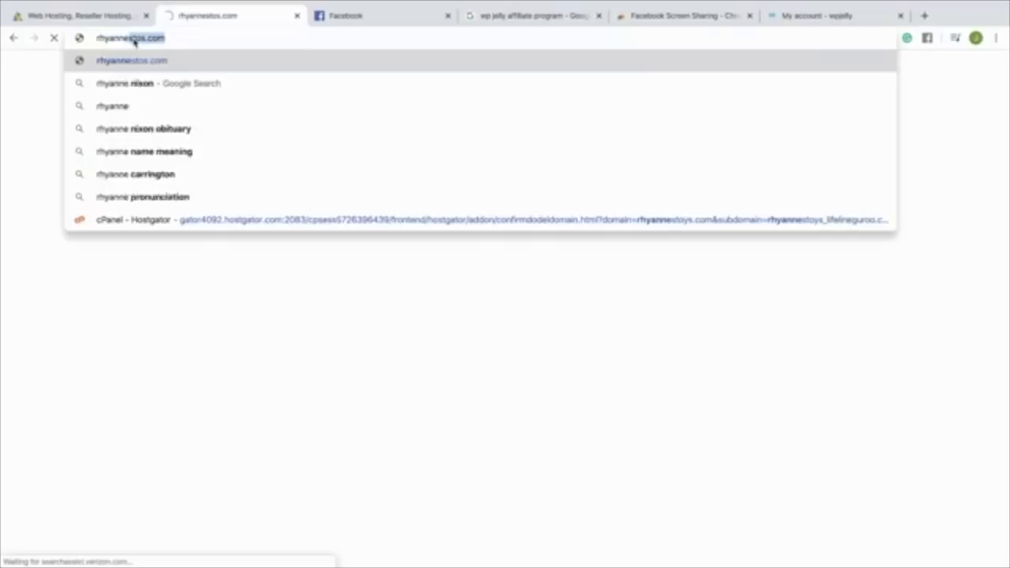
text(toy)
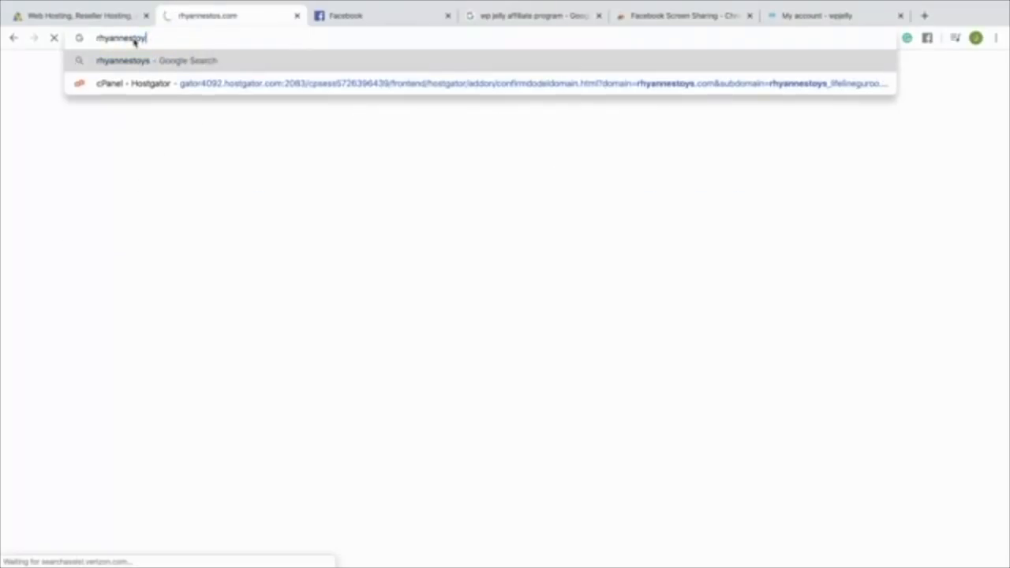
text(s.com)
key(Return)
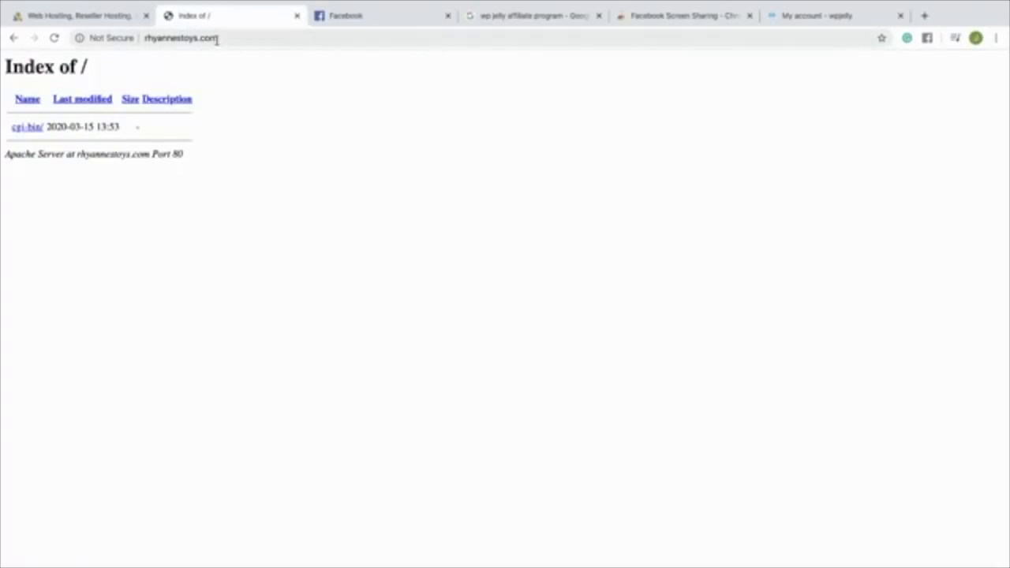
click(91, 15)
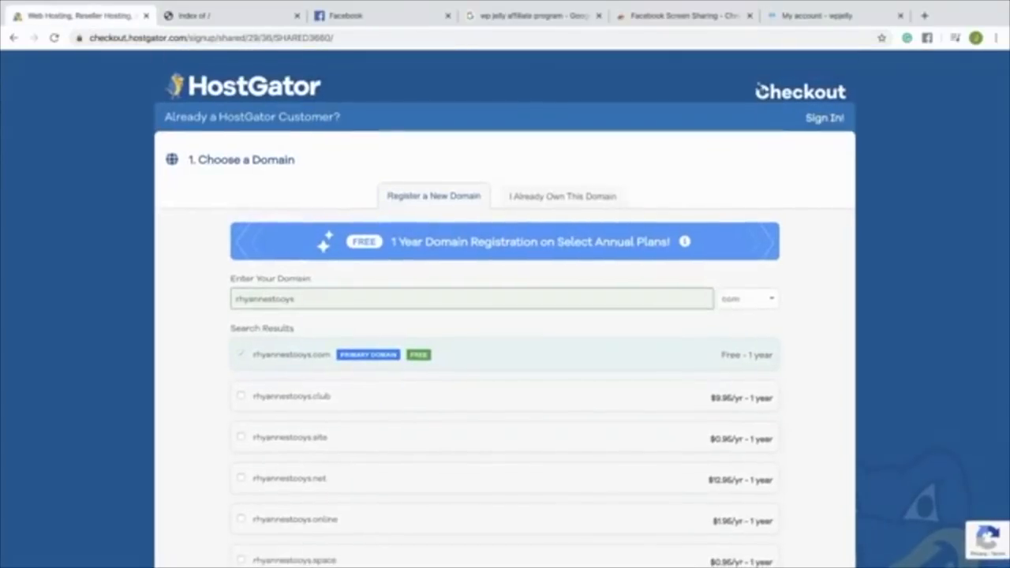
Sign in to the existing billing account with the saved login, then go to the HostGator home page
click(819, 125)
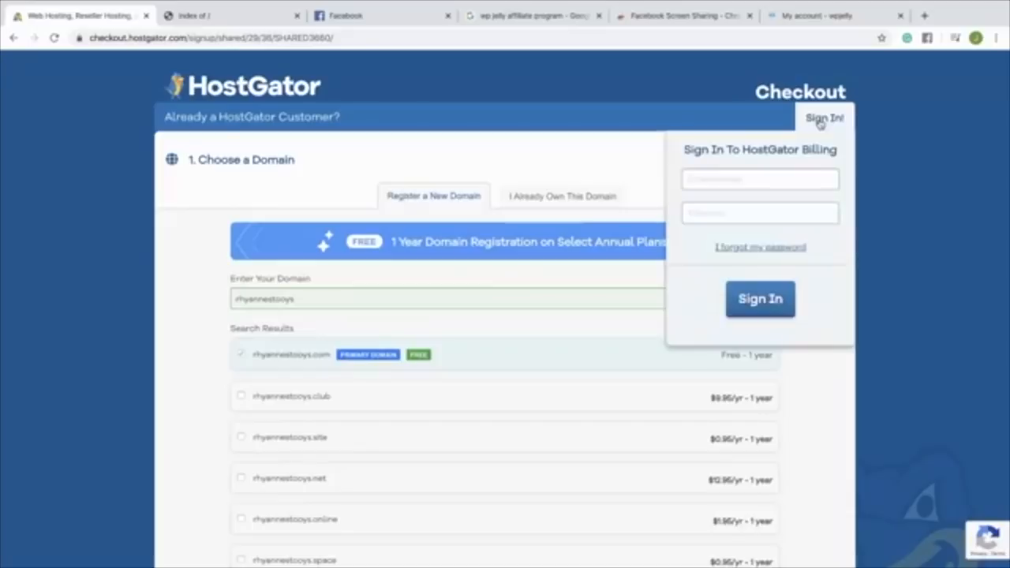
click(783, 181)
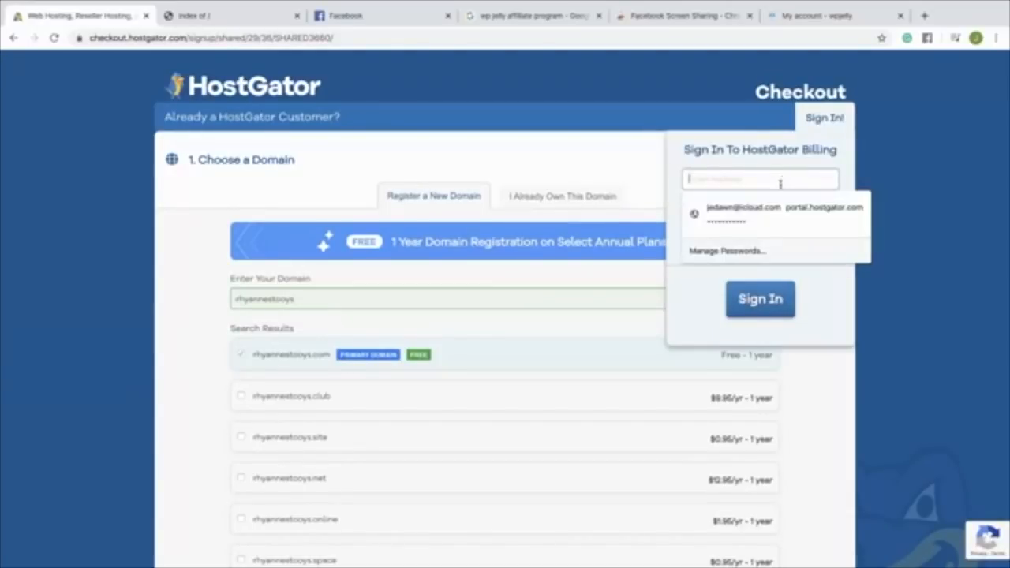
click(773, 208)
click(760, 314)
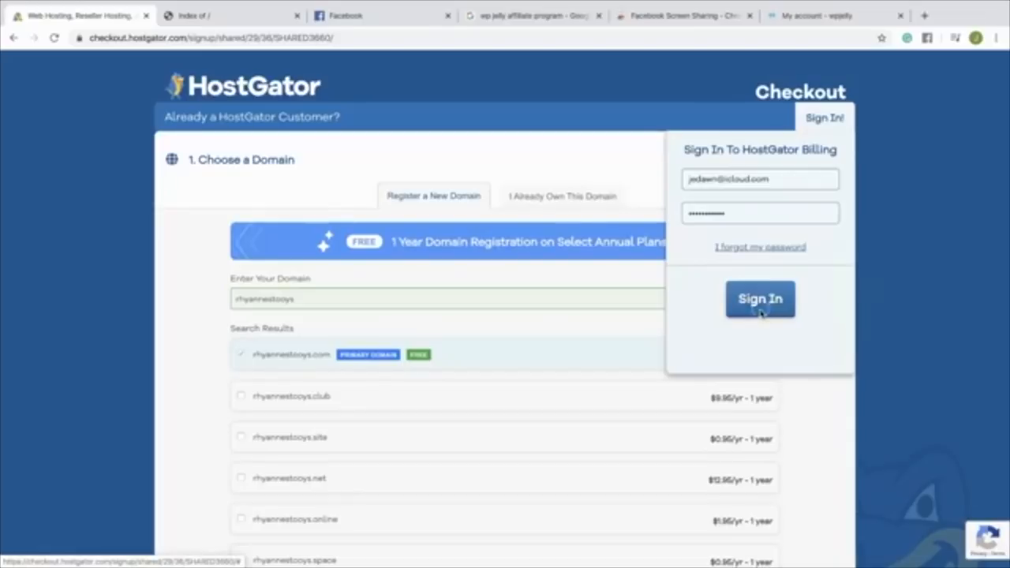
click(761, 308)
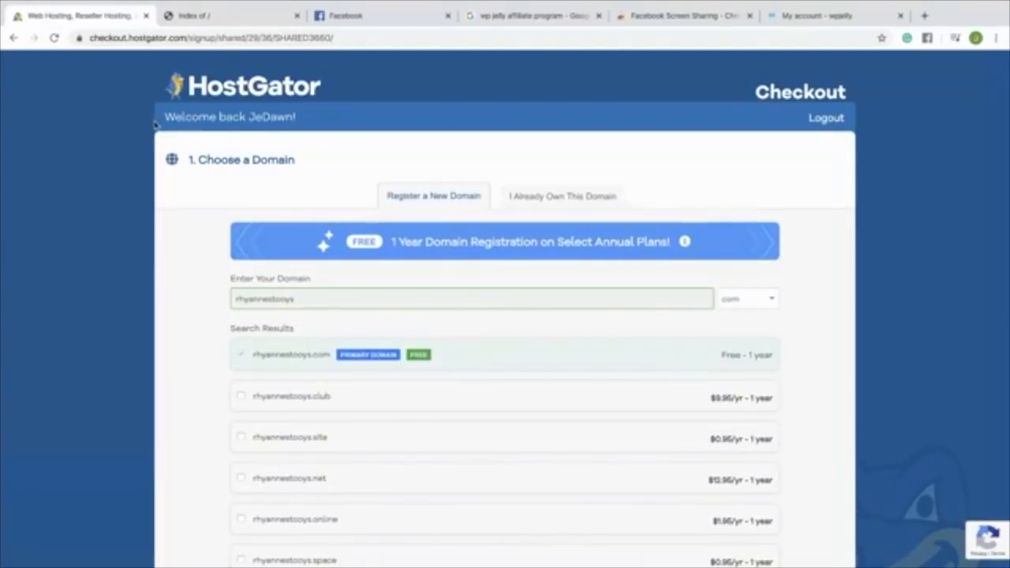
click(202, 90)
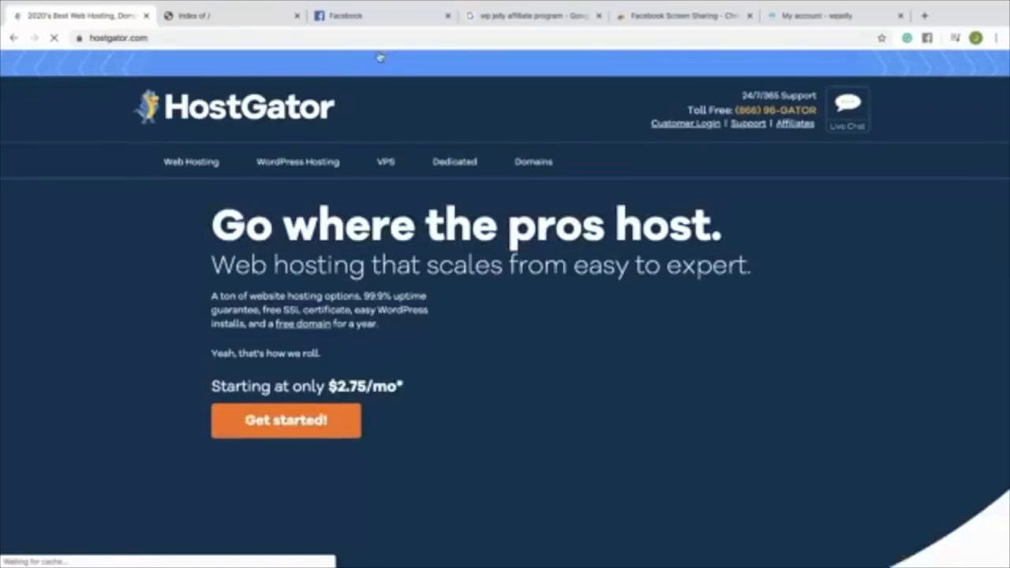
Log in through Portal Login and launch cPanel for the Shared / Business hosting package
click(686, 136)
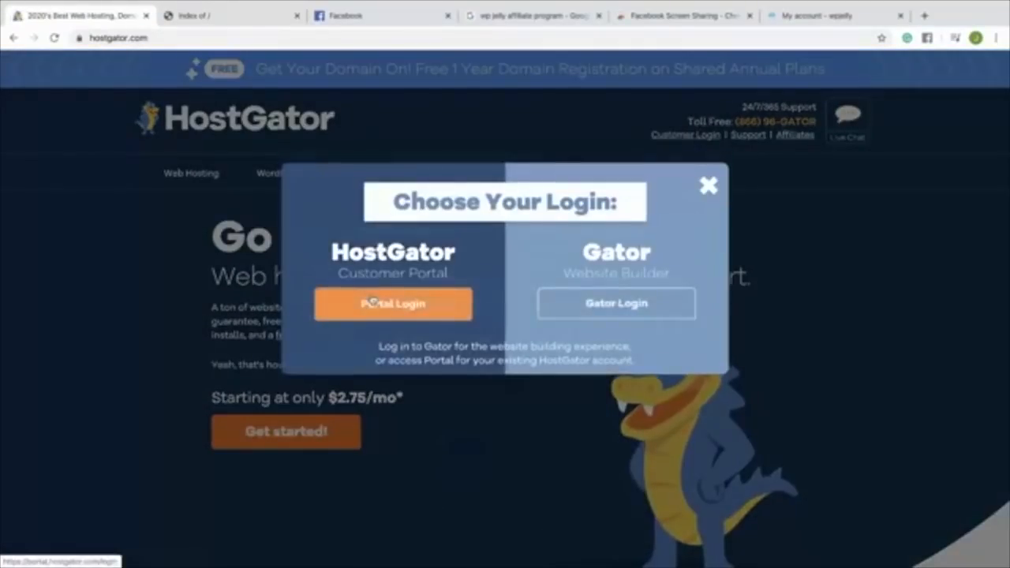
click(374, 303)
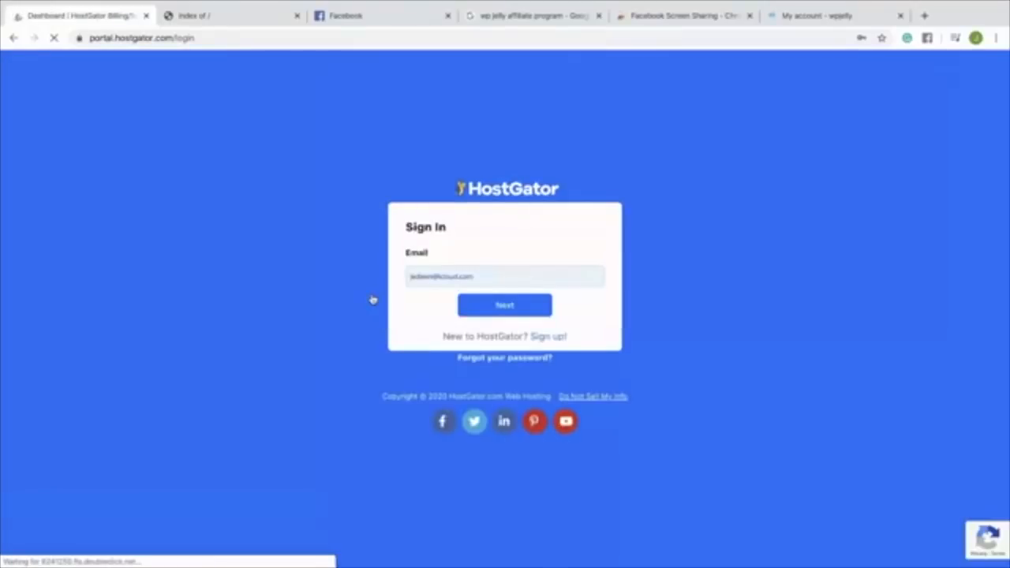
click(473, 304)
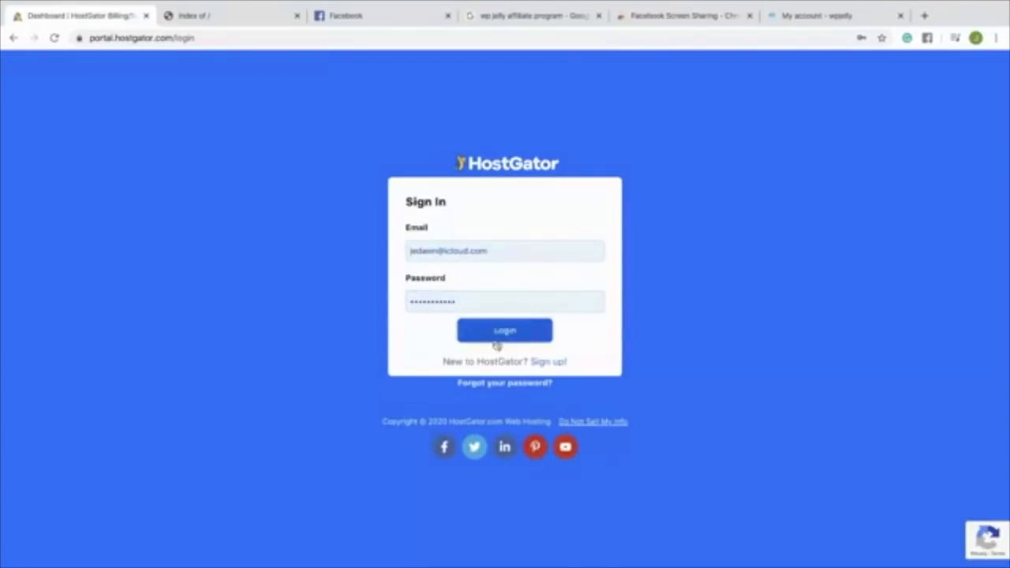
click(498, 338)
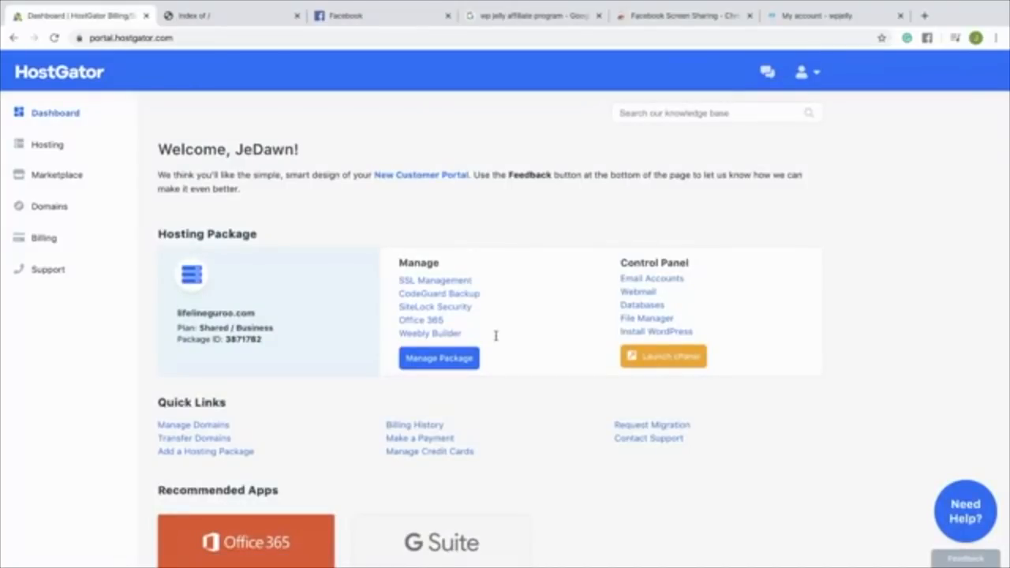
click(660, 359)
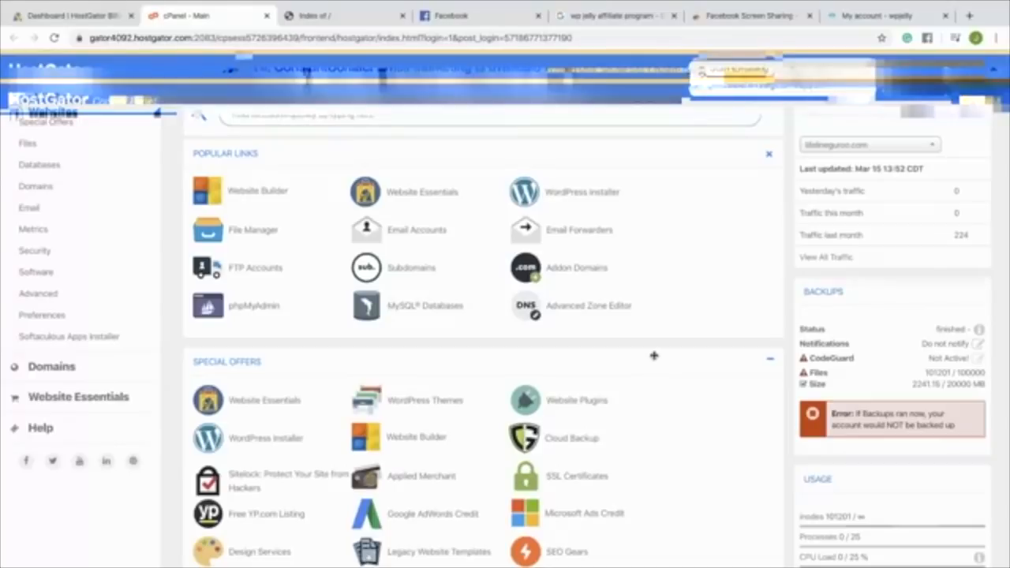
click(382, 17)
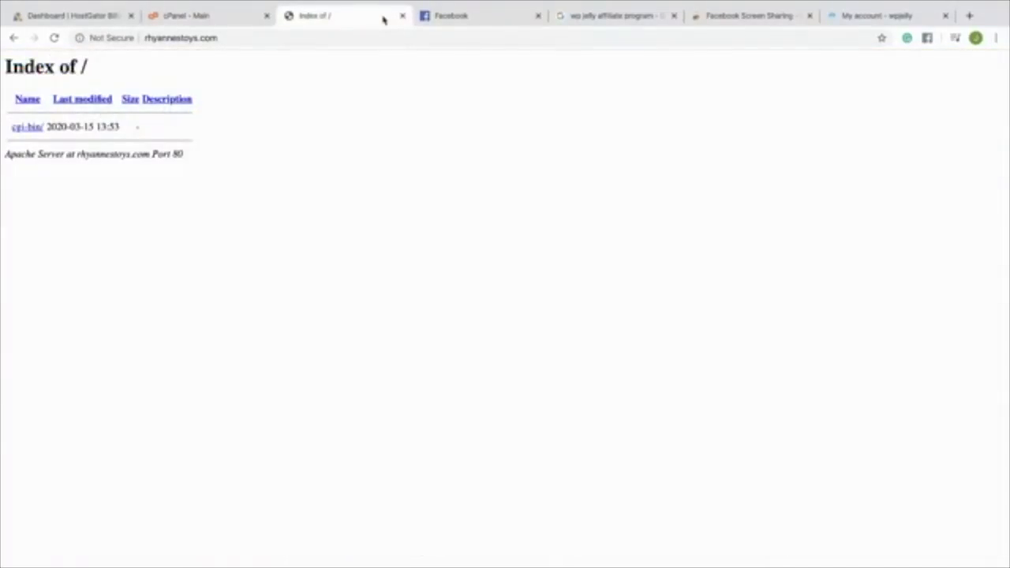
click(230, 18)
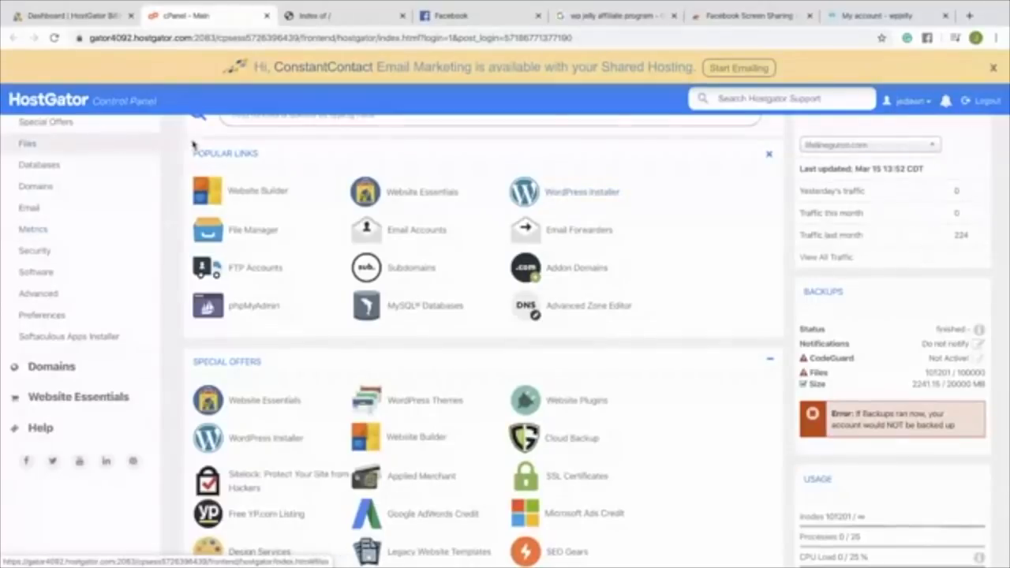
Open the WordPress Installer and select rhyannestoys.com as the installation domain
click(591, 195)
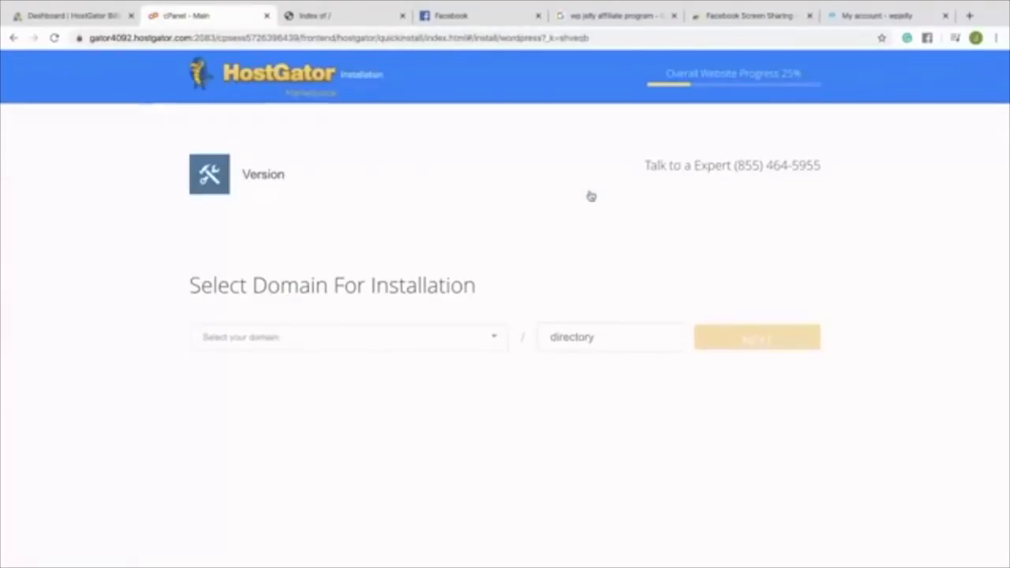
click(376, 342)
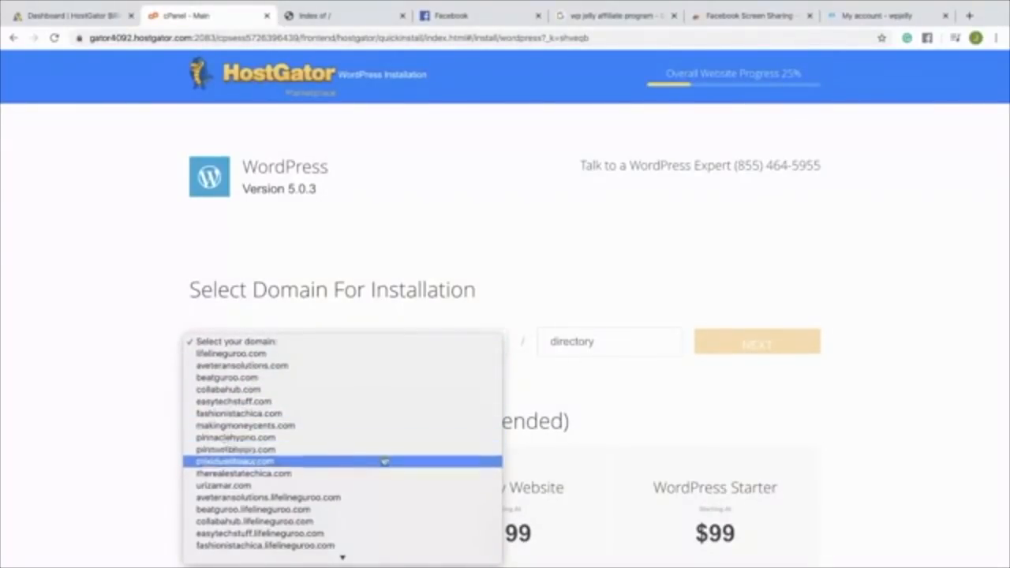
click(385, 465)
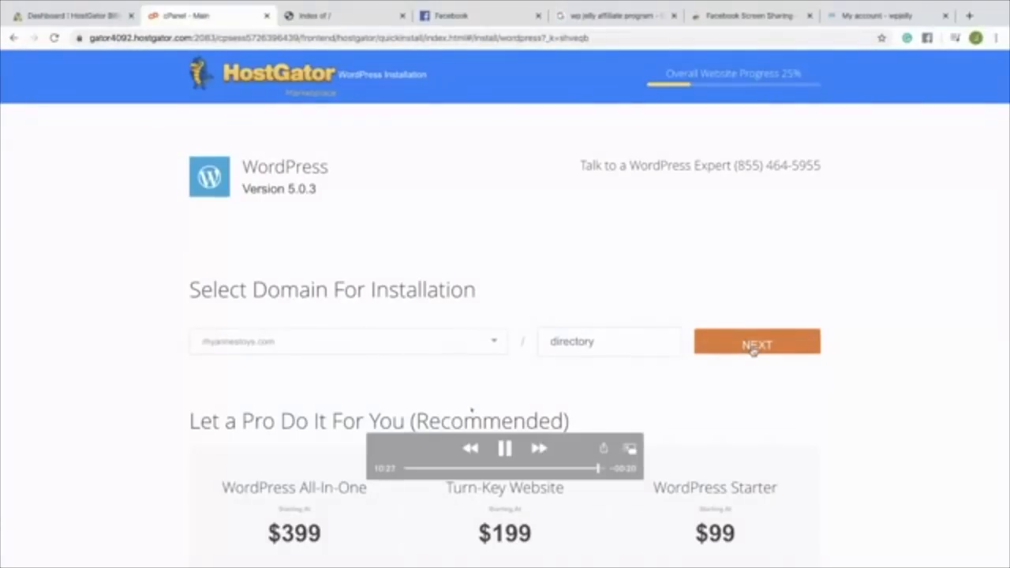
click(506, 451)
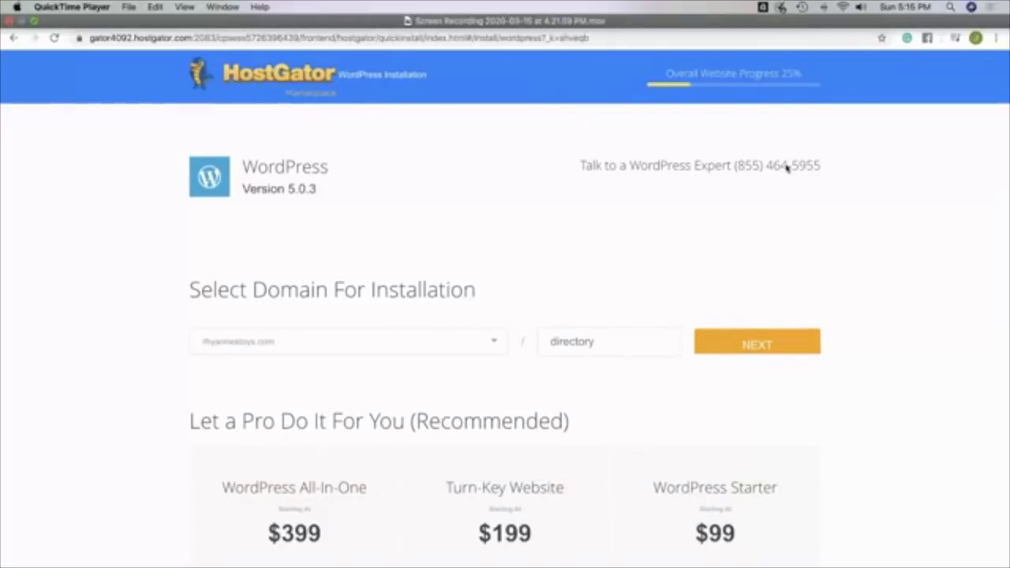
Exit the full-screen video, quit the App Store, and bring Chrome back full screen
click(11, 20)
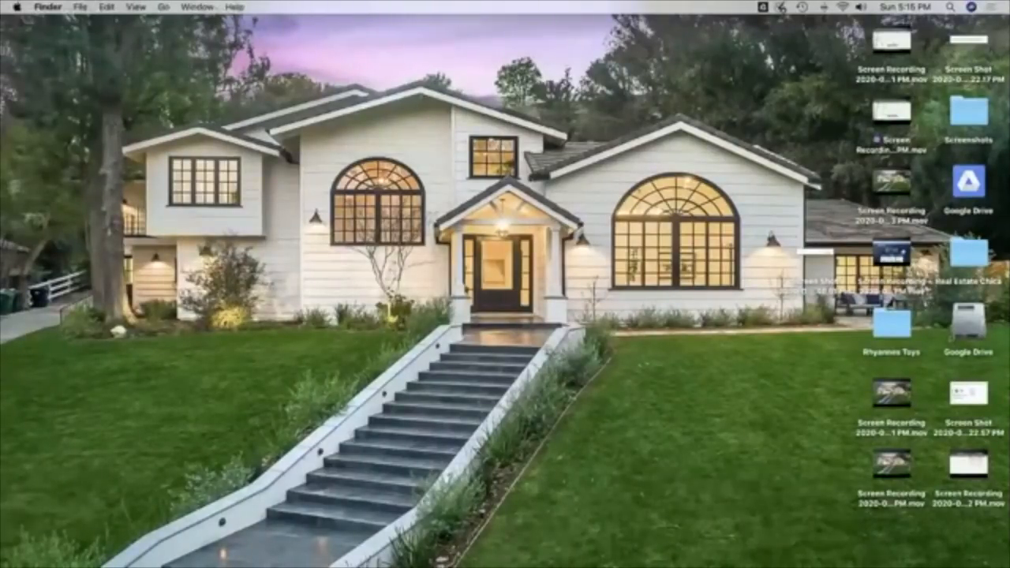
mouse_move(481, 557)
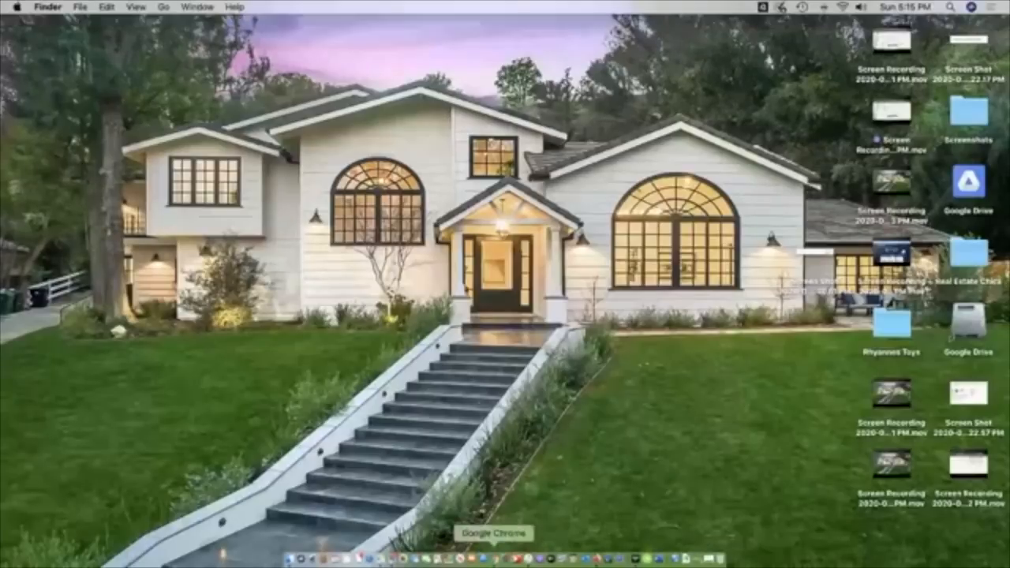
click(483, 557)
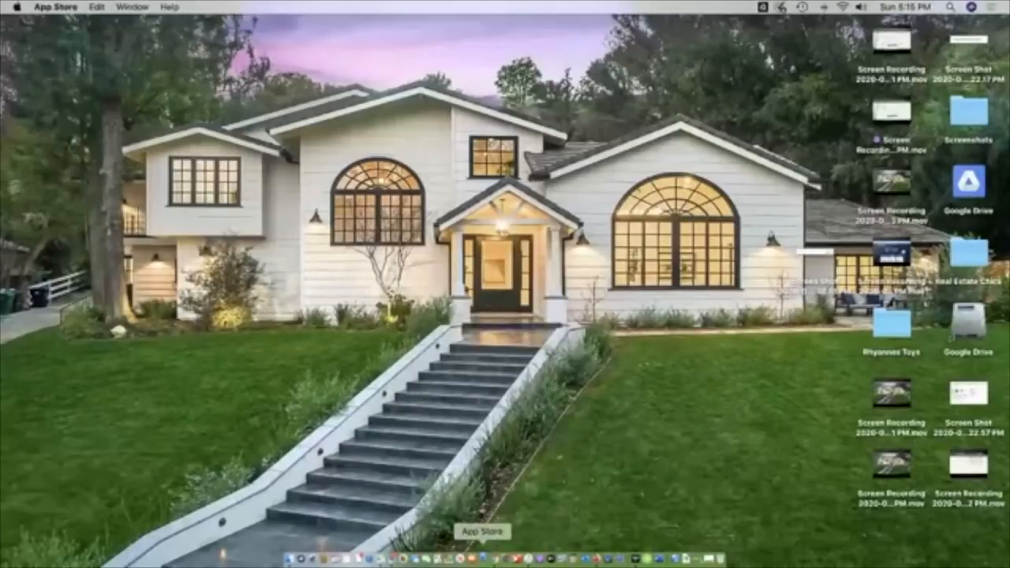
right_click(483, 558)
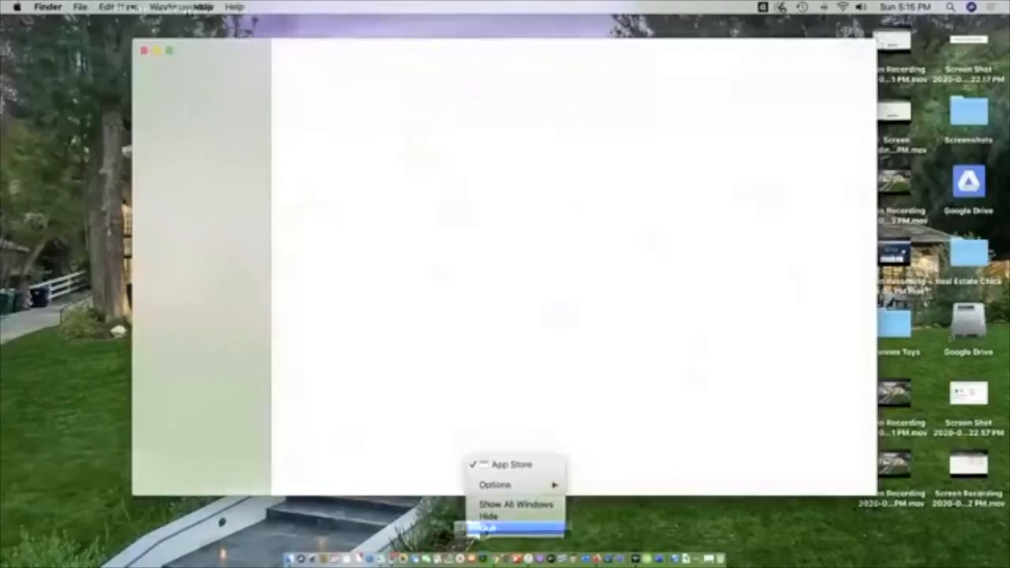
click(485, 526)
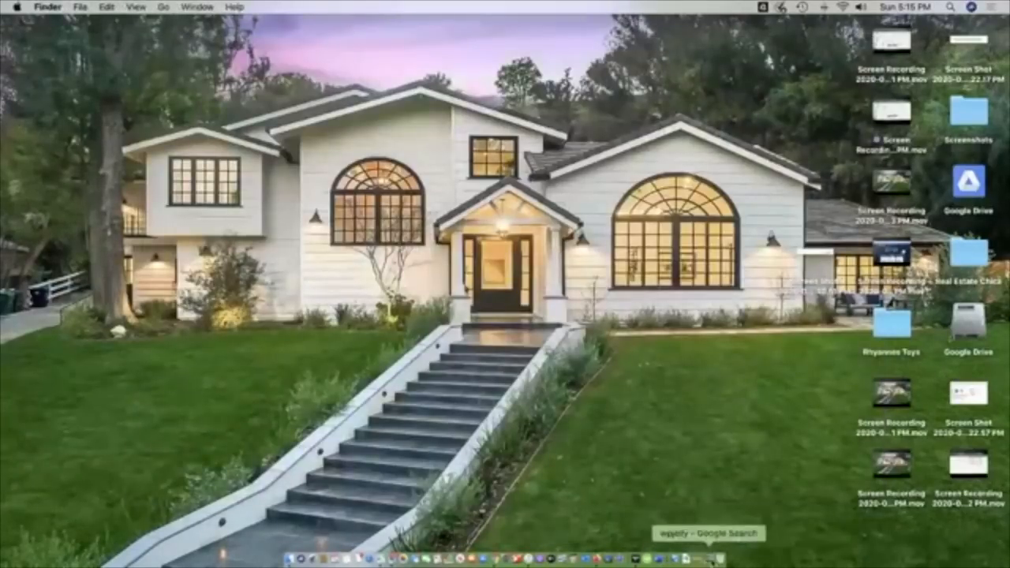
click(709, 559)
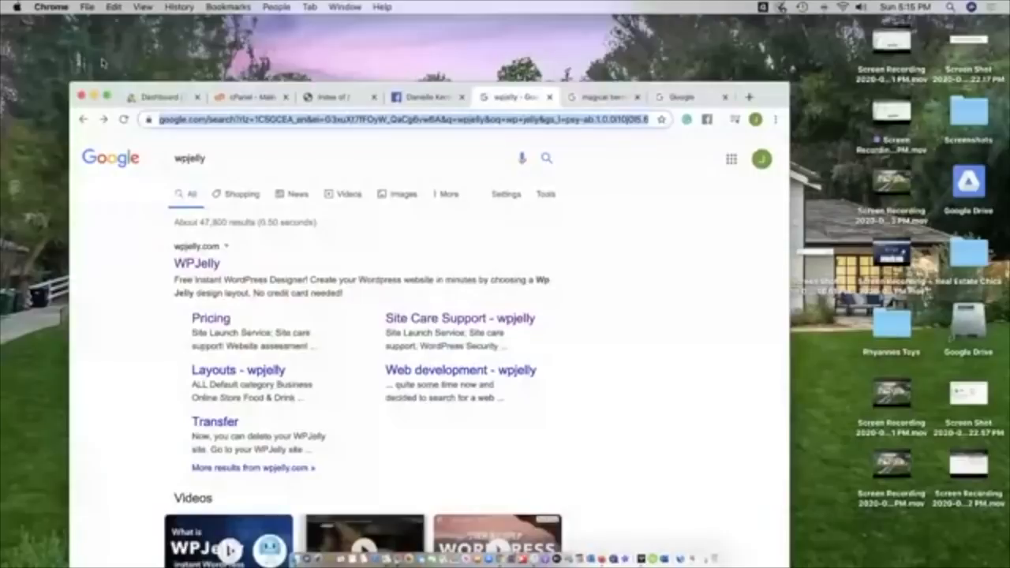
click(108, 96)
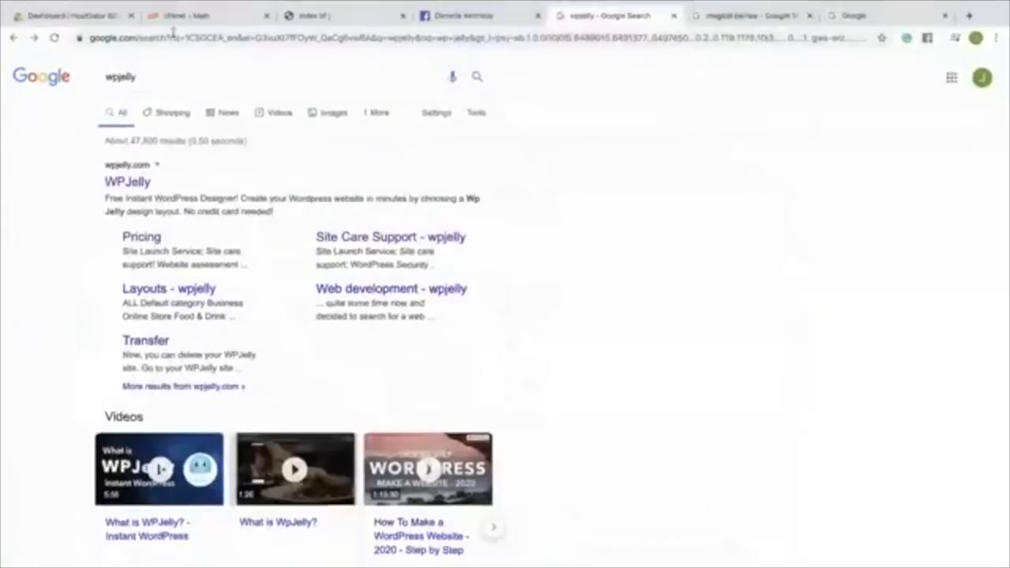
Return to the WordPress installer tab and scroll through the $399, $199 and $99 setup plans
click(209, 16)
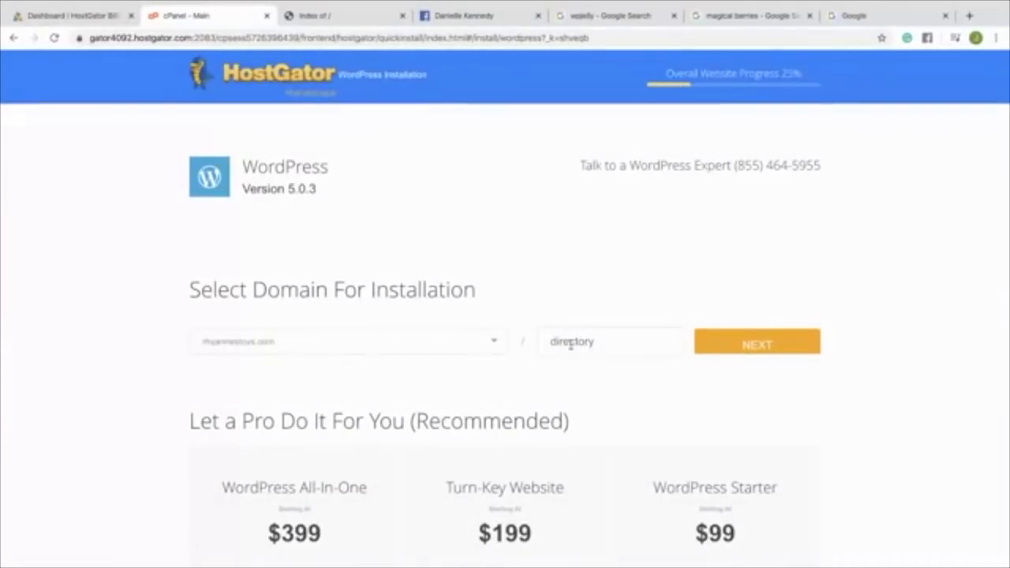
scroll(573, 356, down, 2)
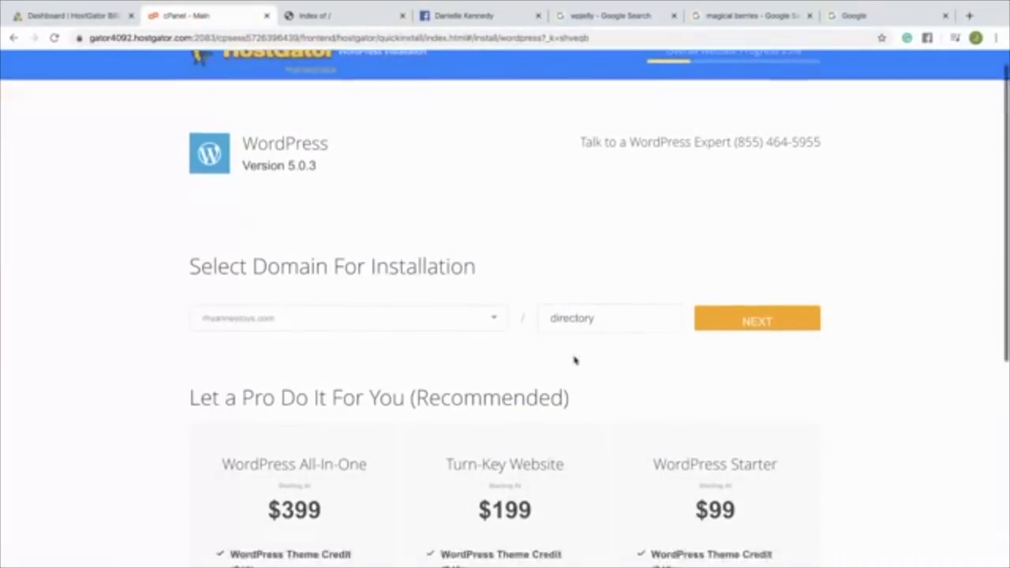
scroll(574, 360, down, 5)
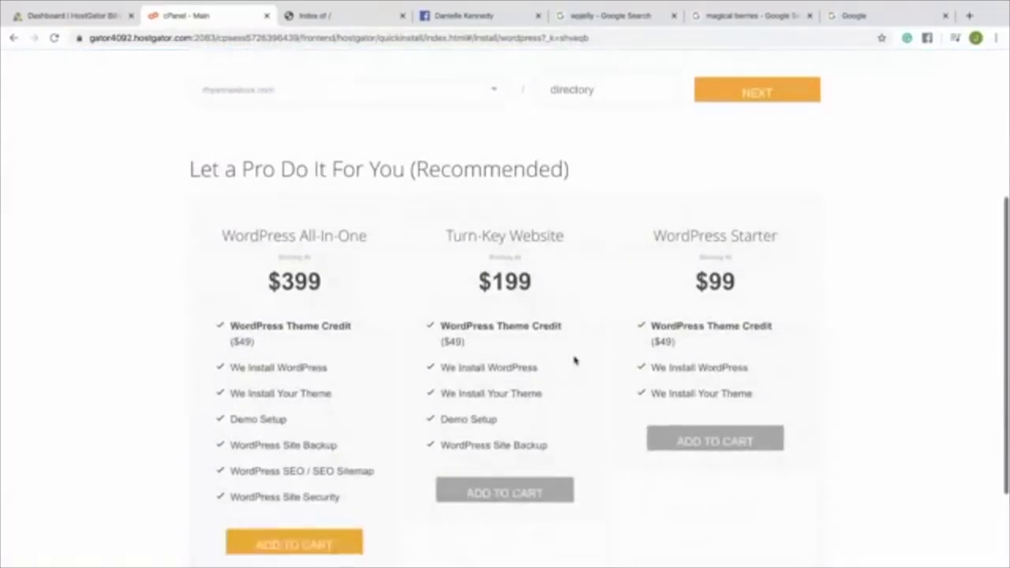
scroll(574, 360, down, 2)
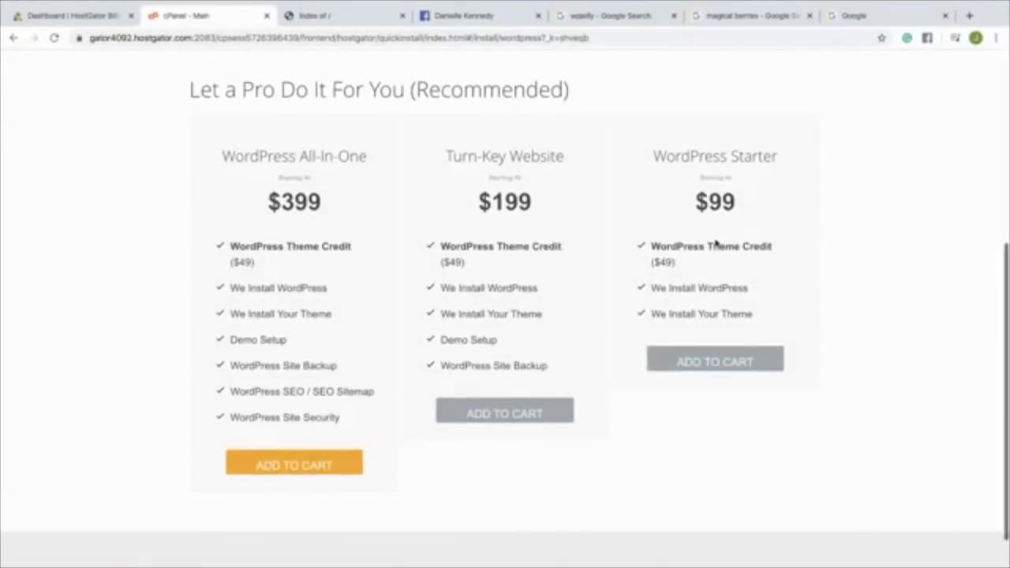
scroll(715, 241, up, 4)
click(716, 245)
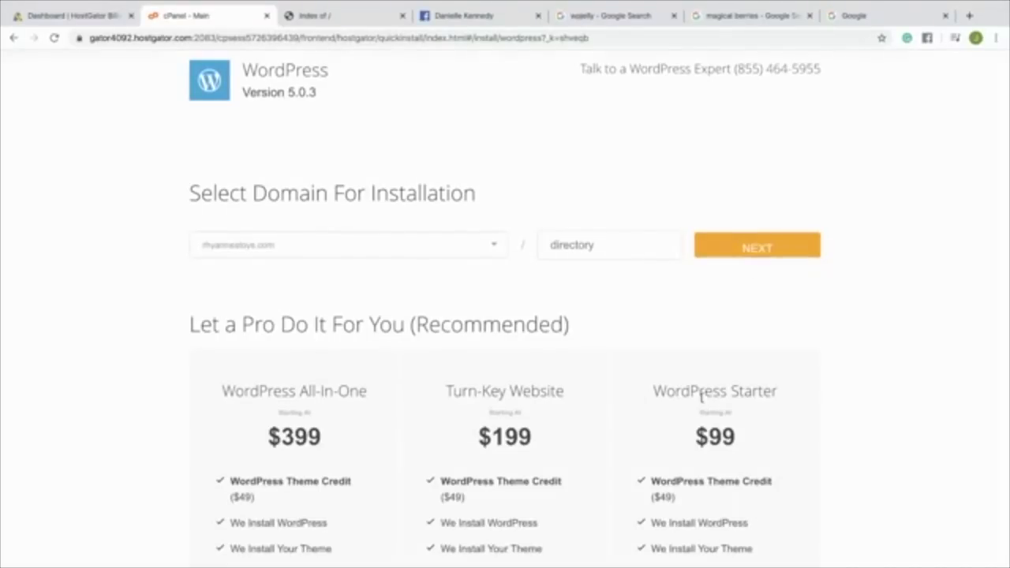
scroll(699, 402, down, 3)
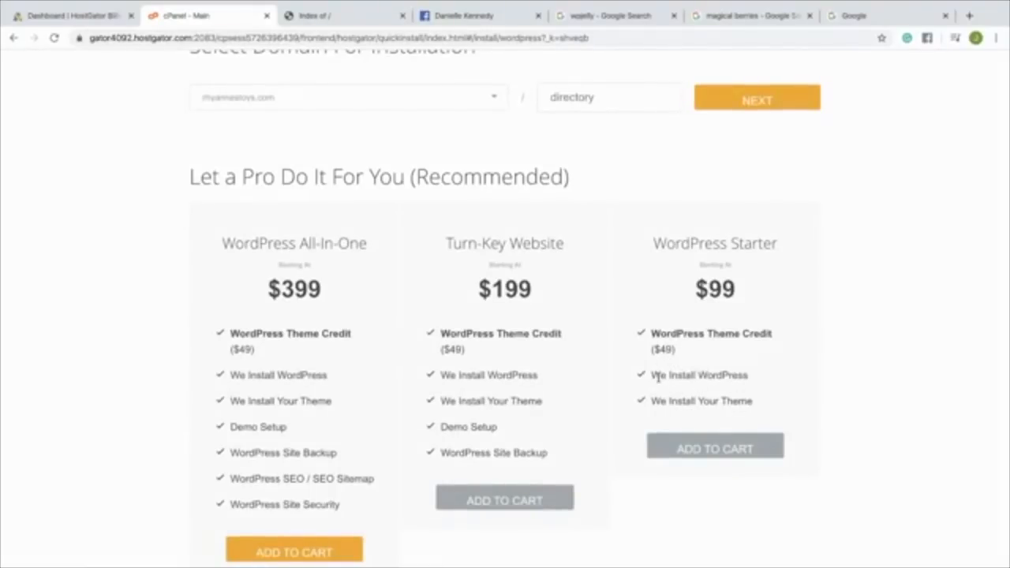
scroll(570, 126, up, 3)
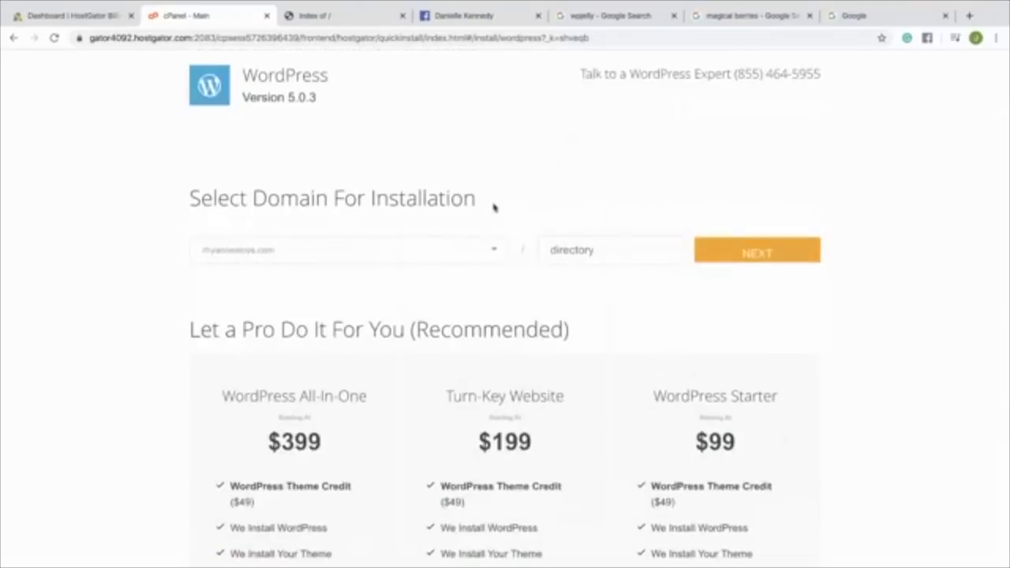
scroll(848, 368, down, 4)
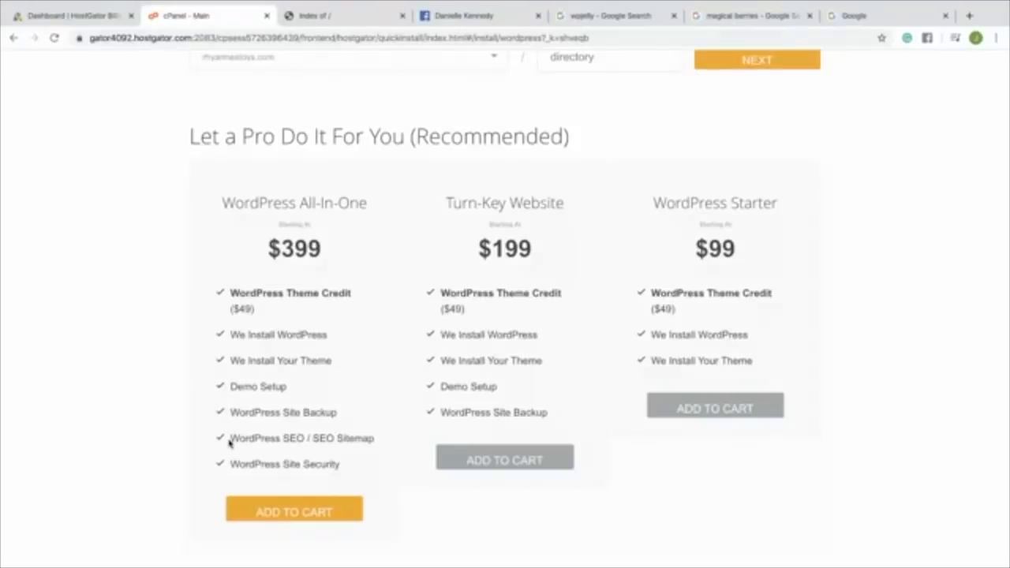
Highlight the WordPress SEO / SEO Sitemap and Site Security lines in the pricing cards
drag(230, 439, 373, 438)
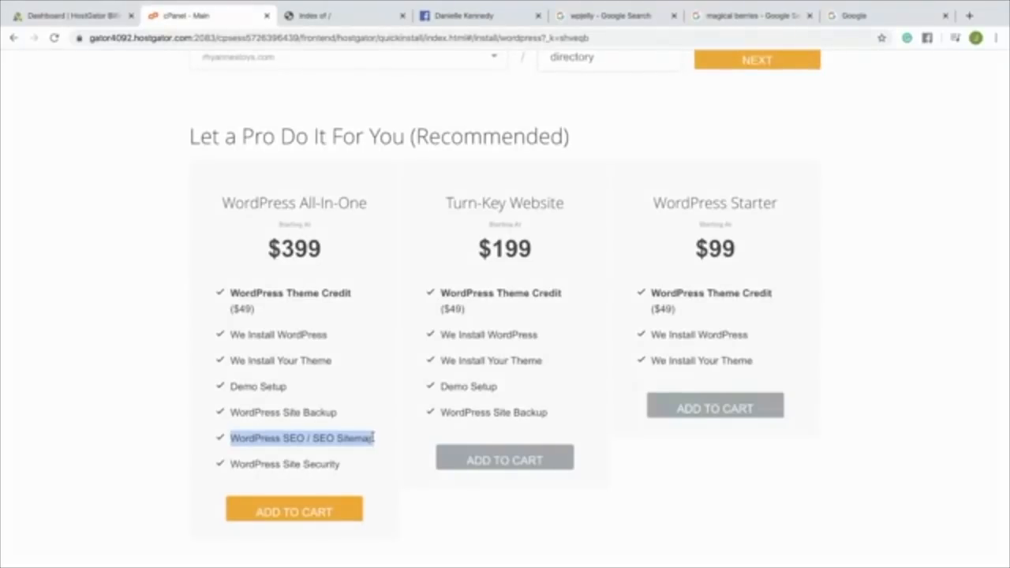
drag(236, 463, 359, 479)
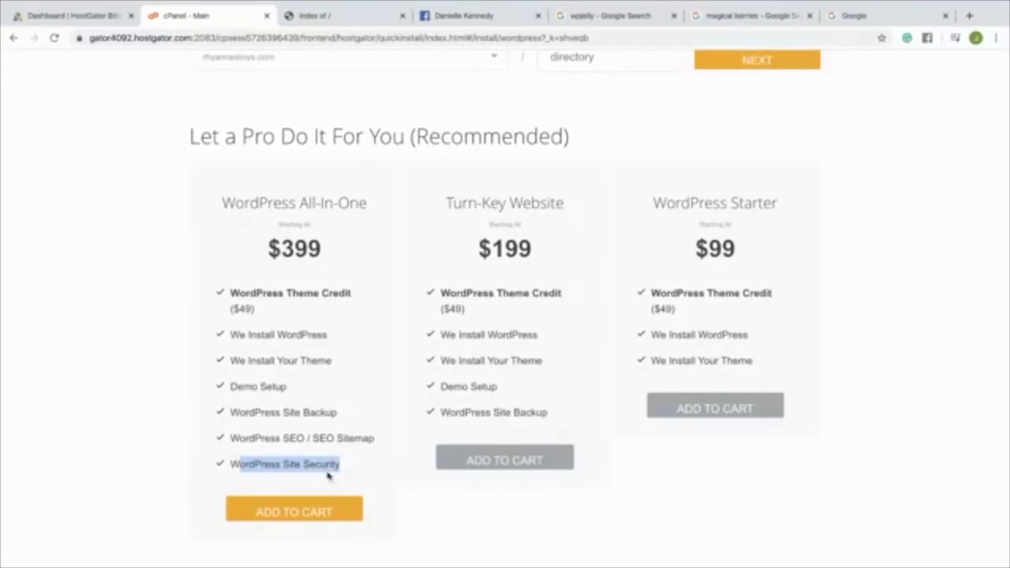
drag(240, 436, 388, 440)
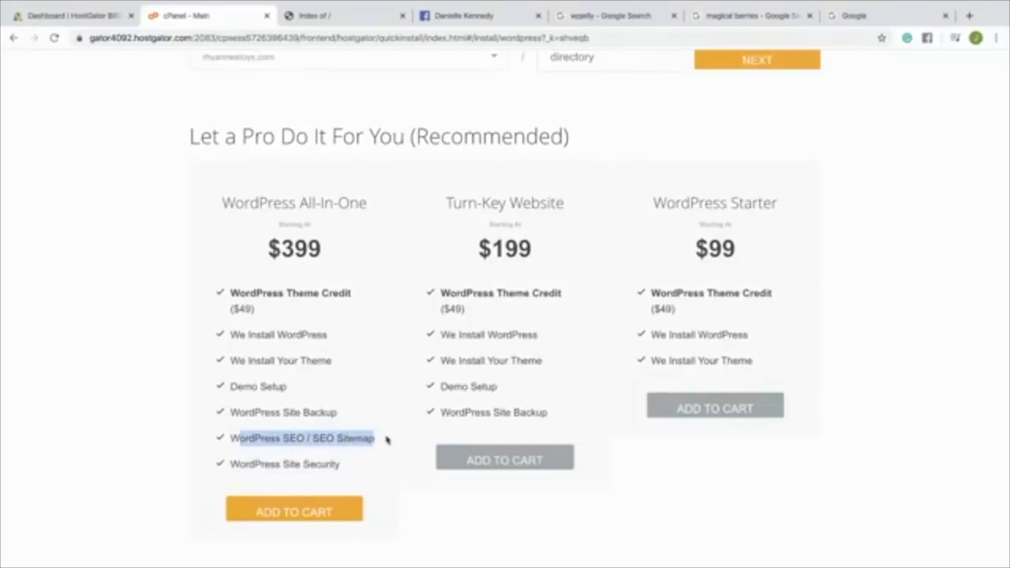
drag(262, 464, 256, 438)
scroll(842, 385, down, 1)
scroll(842, 385, up, 2)
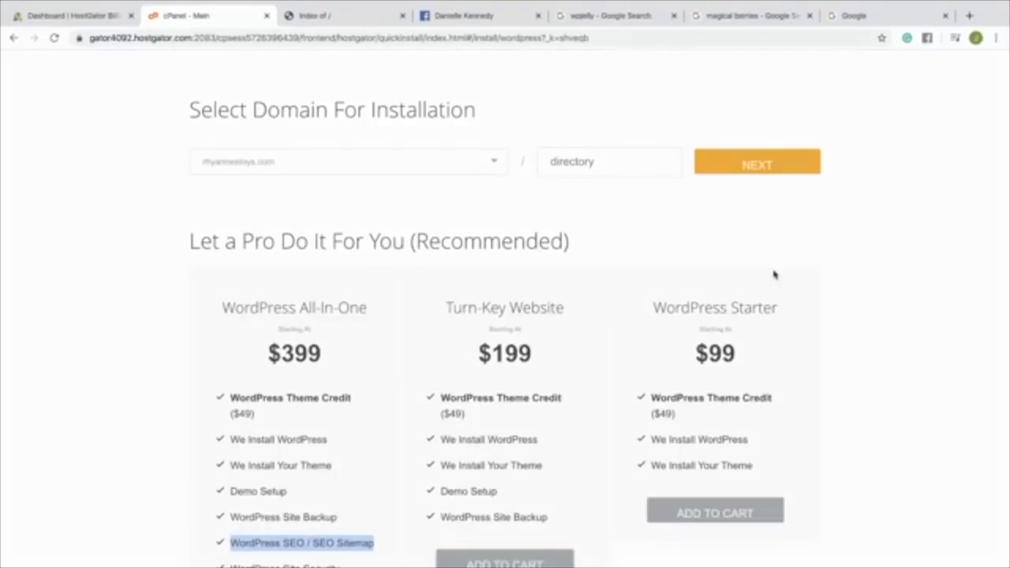
Enter the blog title 'Rhyanne's Toys', the admin username, and the admin's first and last name
click(745, 167)
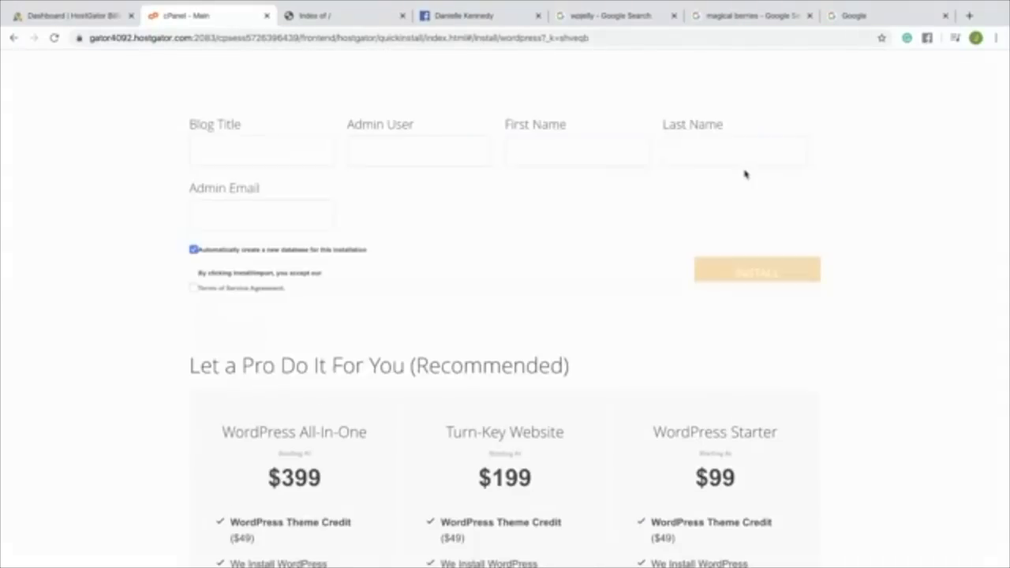
click(277, 142)
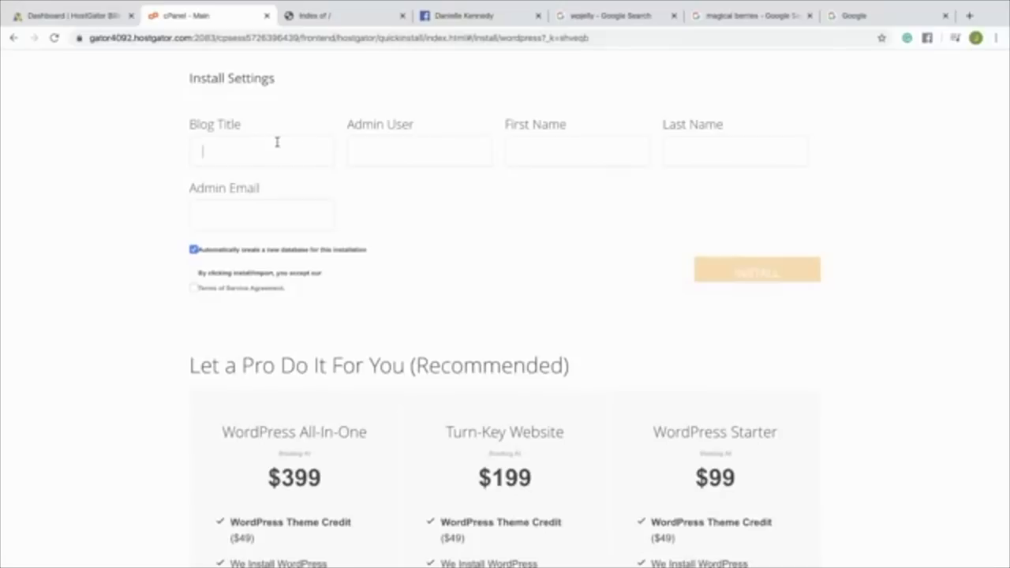
text(Rhyanne's Toys)
click(372, 141)
text(jedawn)
key(Tab)
key(Tab)
Fill in the admin e-mail from a saved suggestion, accept the terms, and start the installation
key(Tab)
text(jedawn)
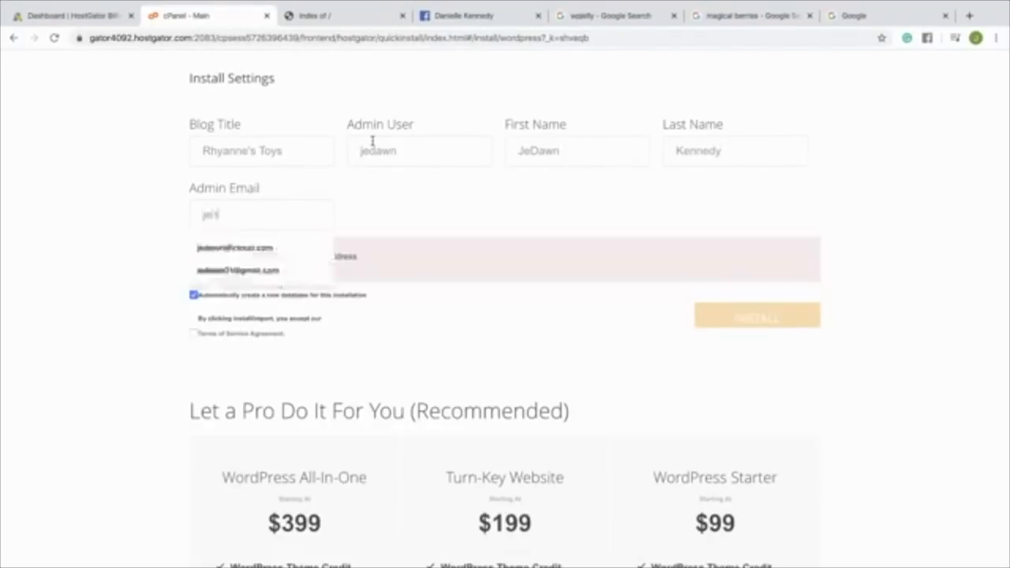
click(282, 269)
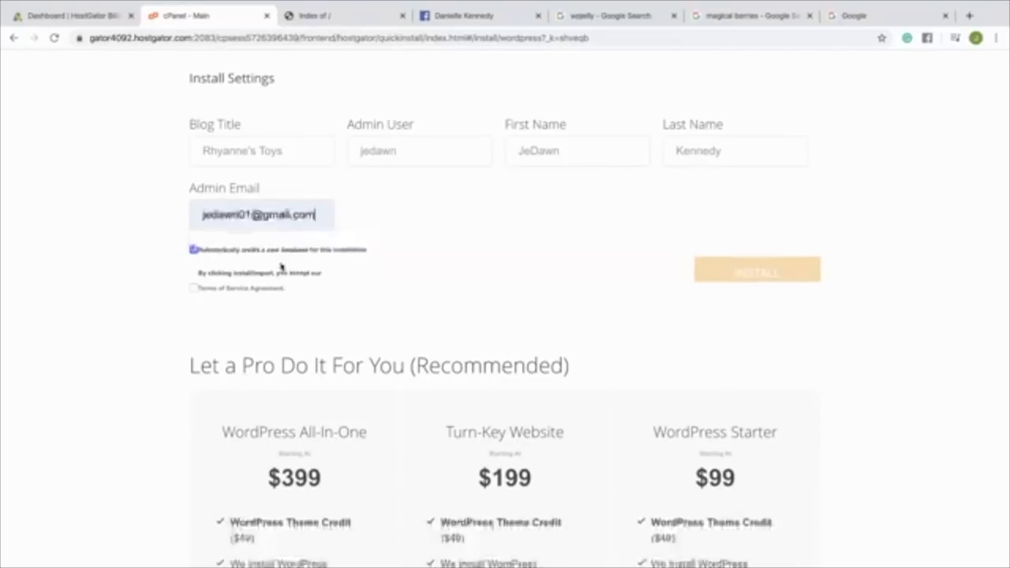
click(193, 288)
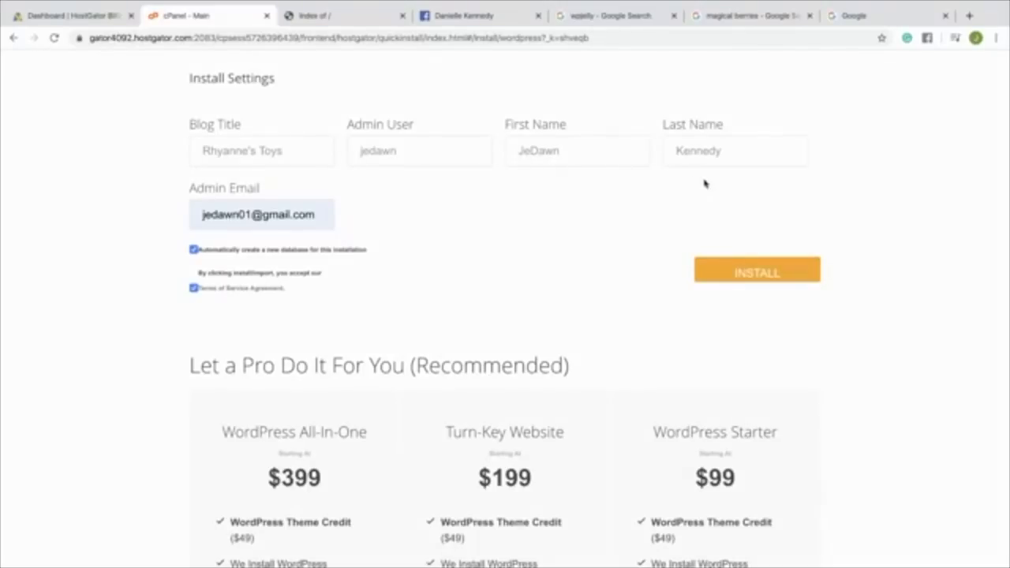
click(756, 272)
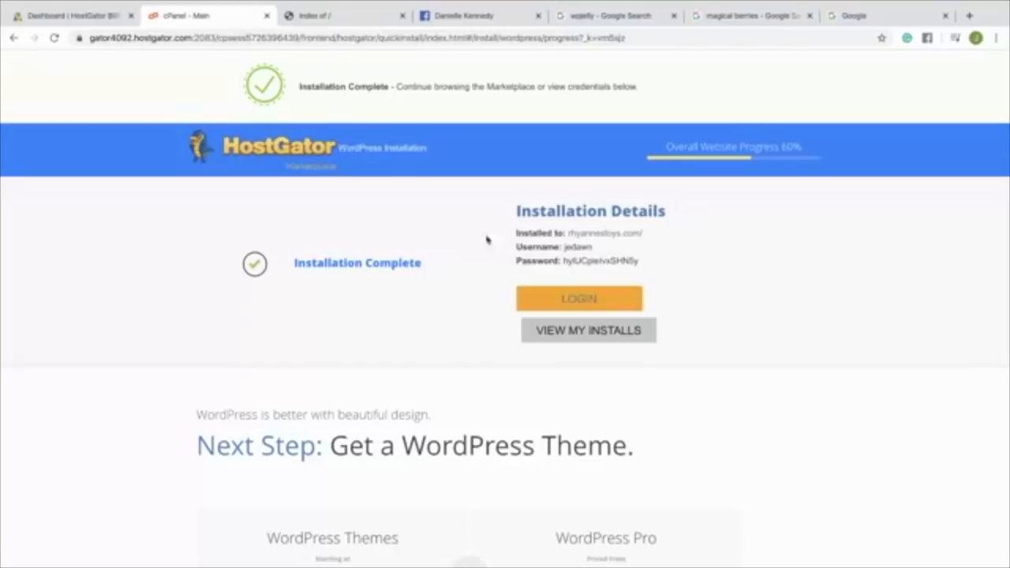
Open View My Installs and scroll down to the rhyannestoys.com entries at versions 5.3.2 and 5.0.3
click(586, 331)
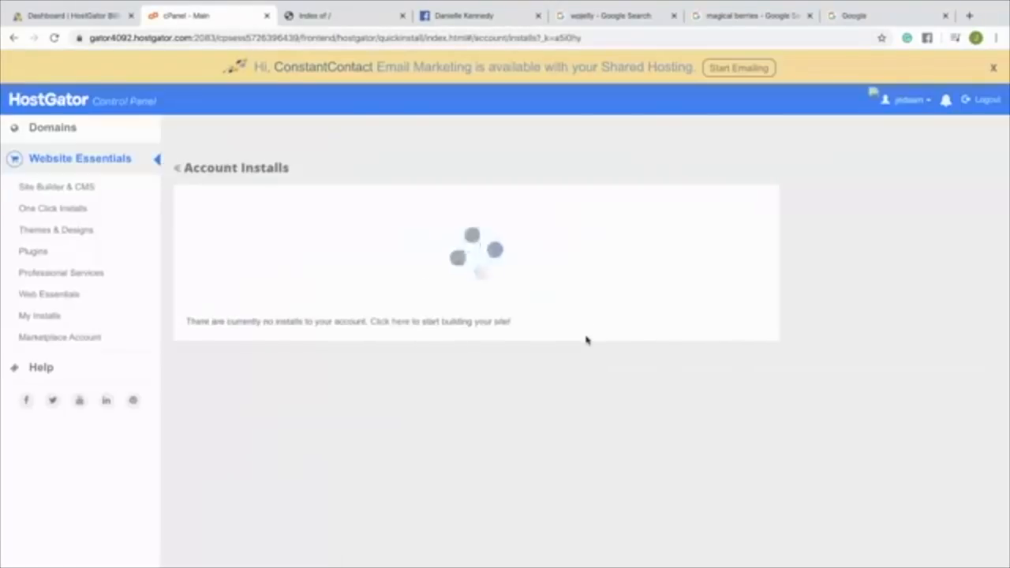
scroll(576, 366, down, 6)
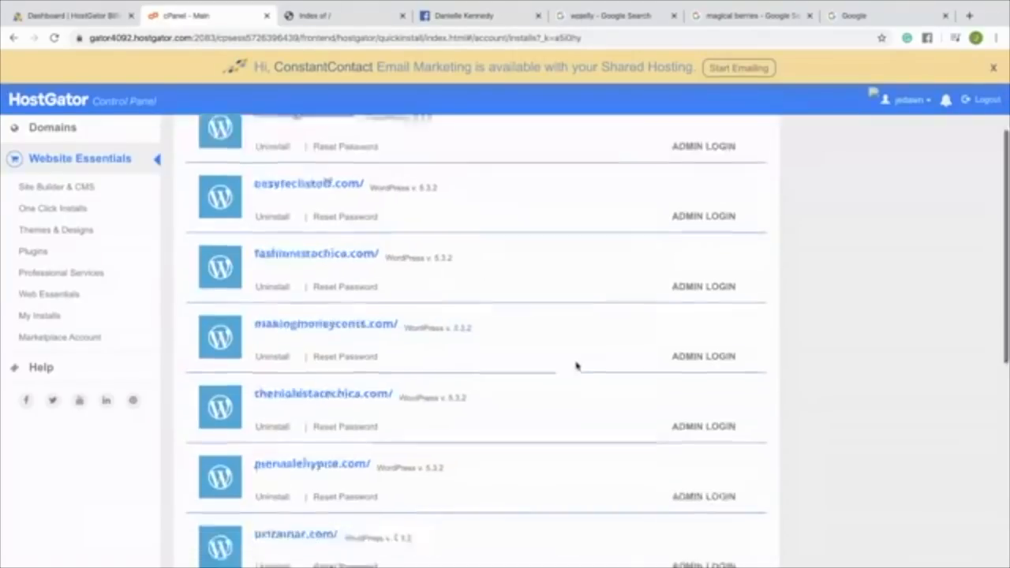
scroll(577, 366, down, 2)
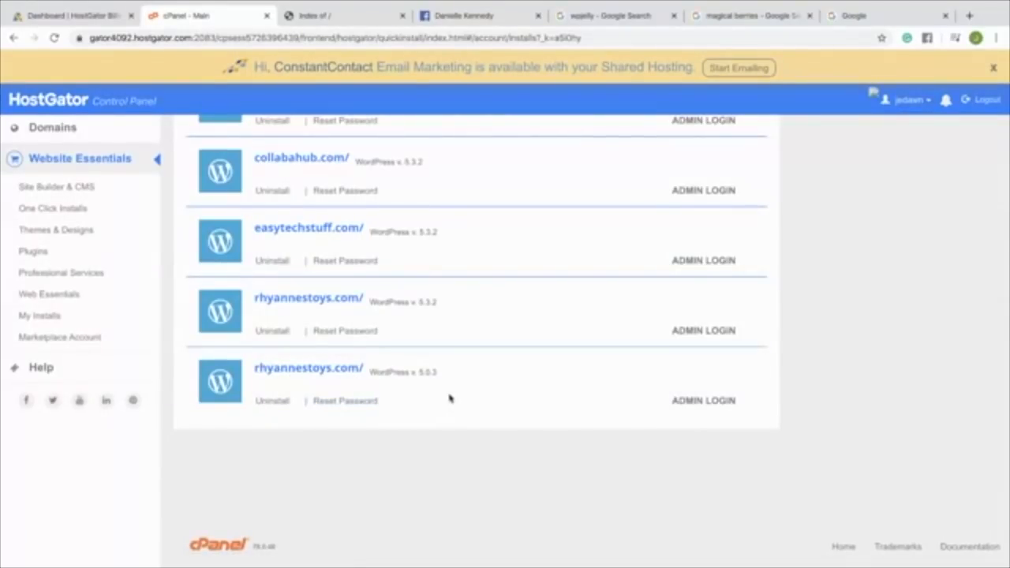
Reset the admin user's password on the 5.0.3 rhyannestoys.com install to a new password
click(366, 403)
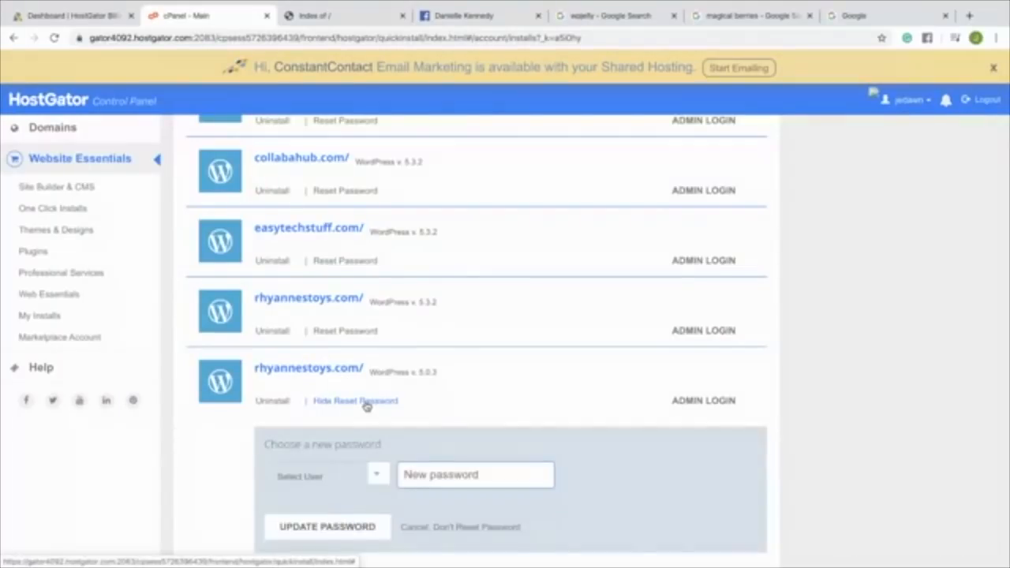
click(377, 476)
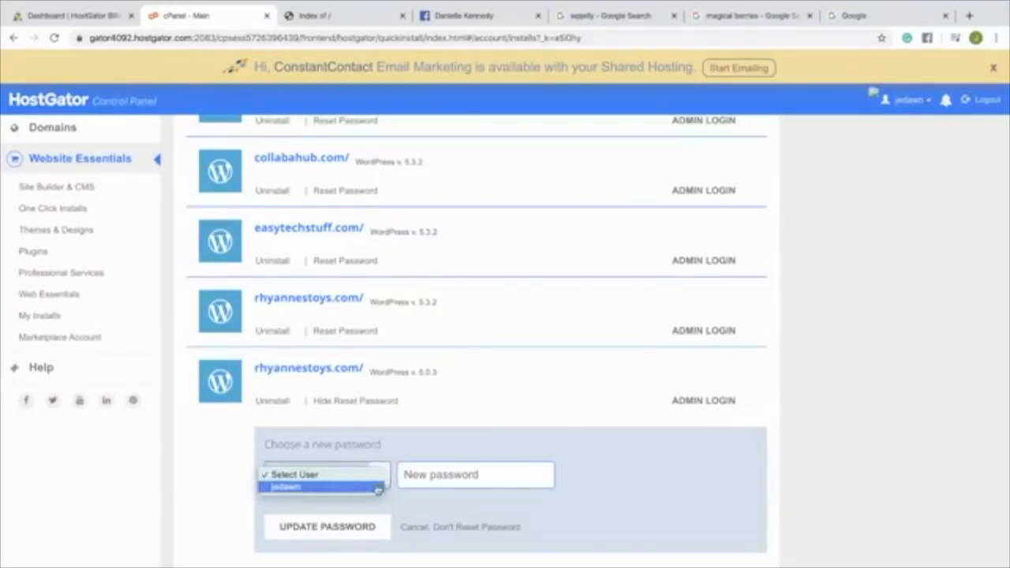
click(378, 488)
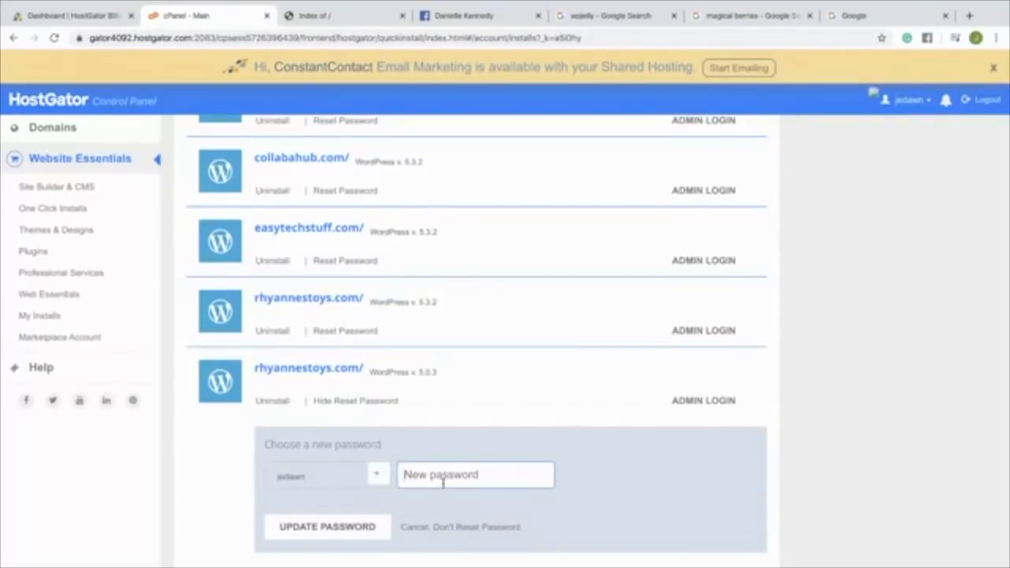
click(443, 482)
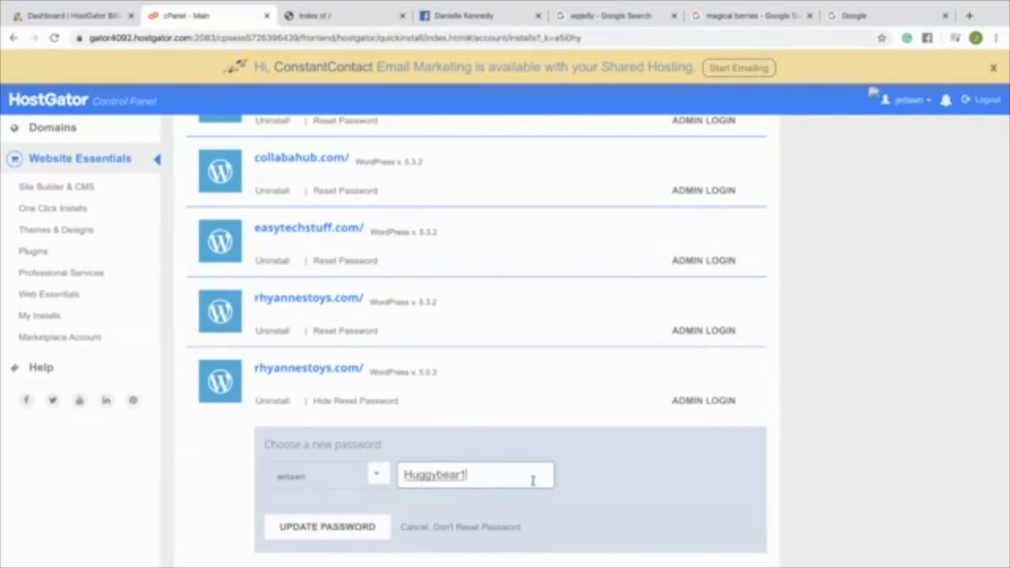
click(290, 529)
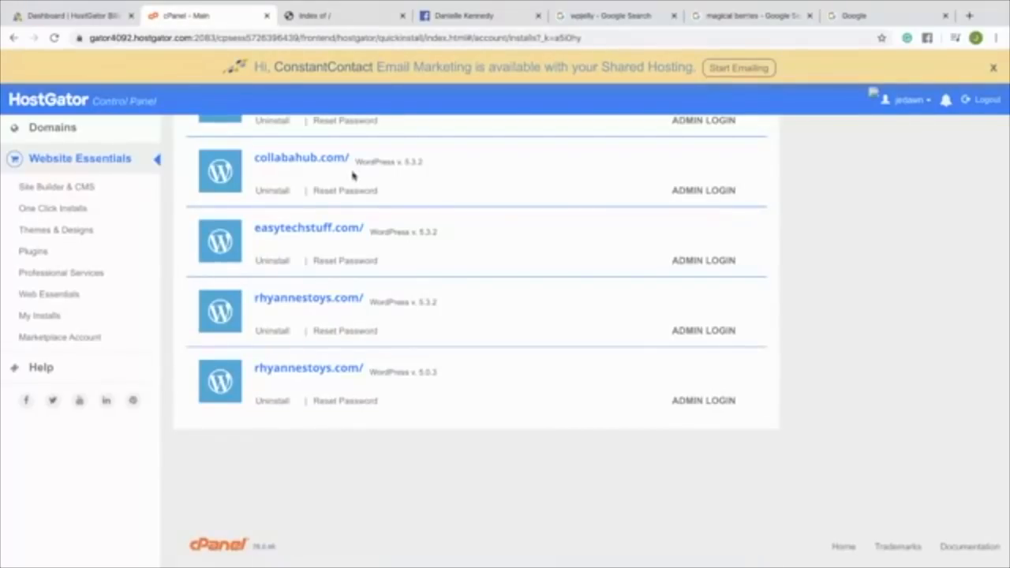
Reload rhyannestoys.com in its tab and go to the site's Admin Login page
click(343, 14)
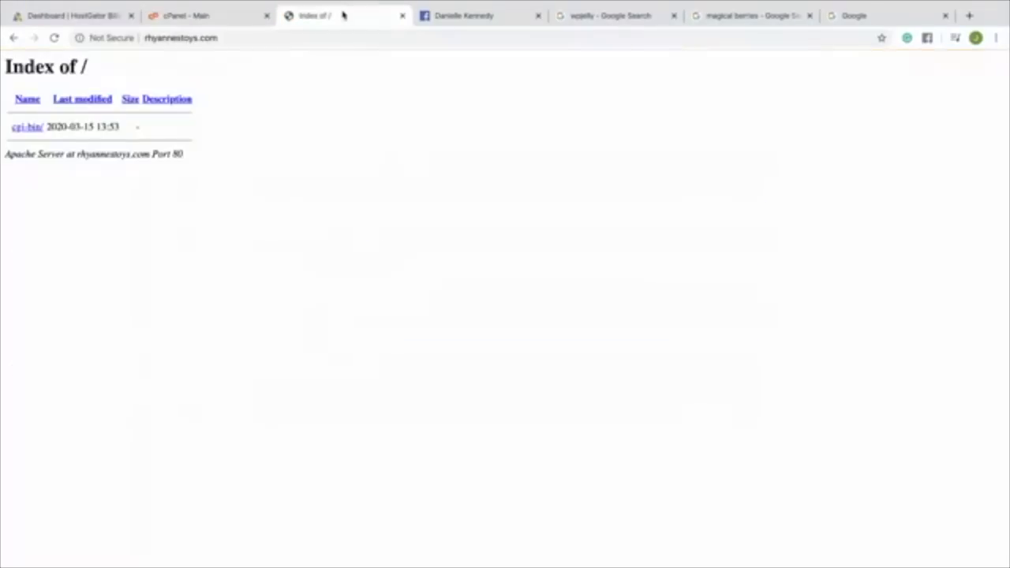
click(299, 44)
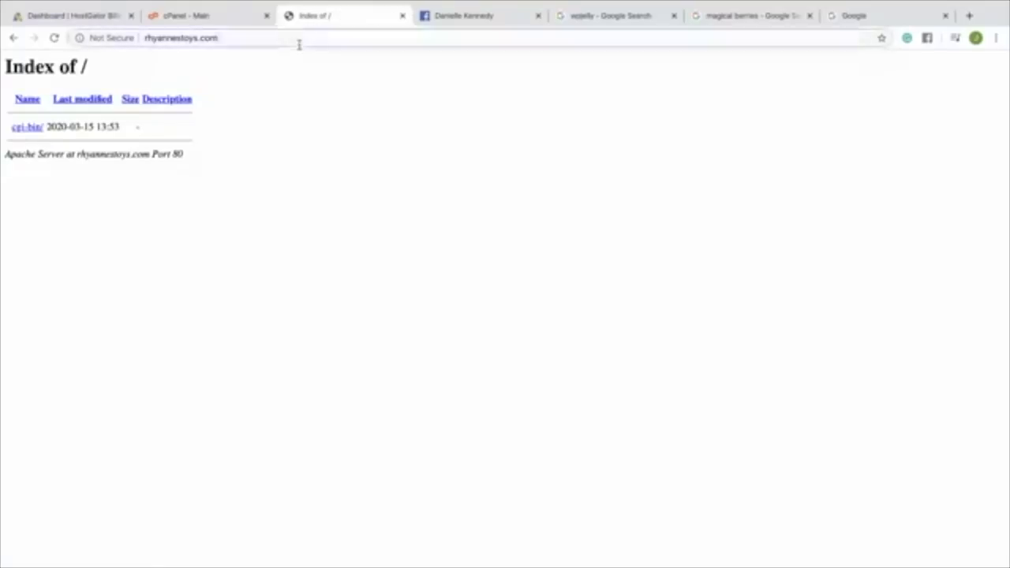
click(299, 45)
key(Return)
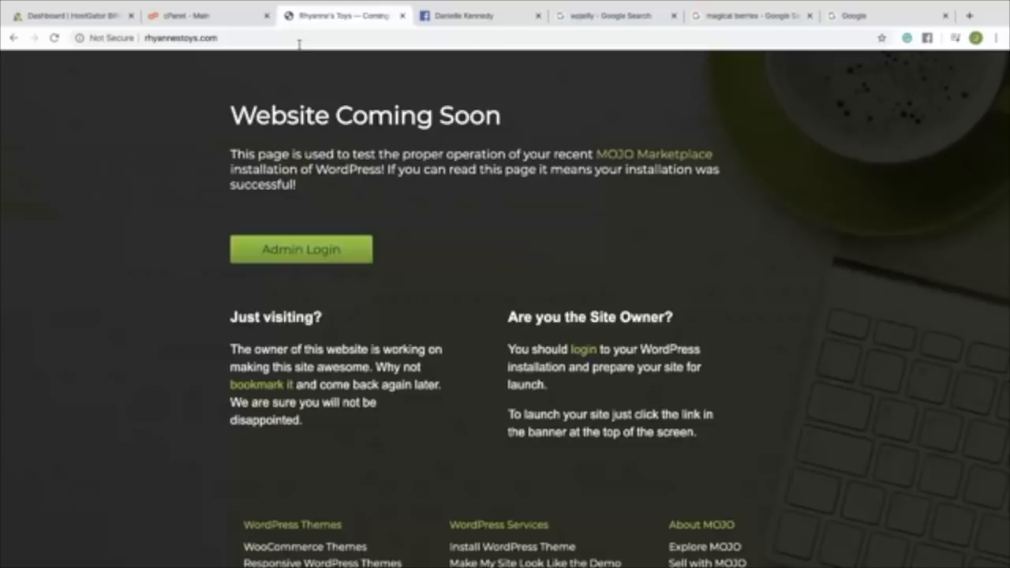
click(310, 249)
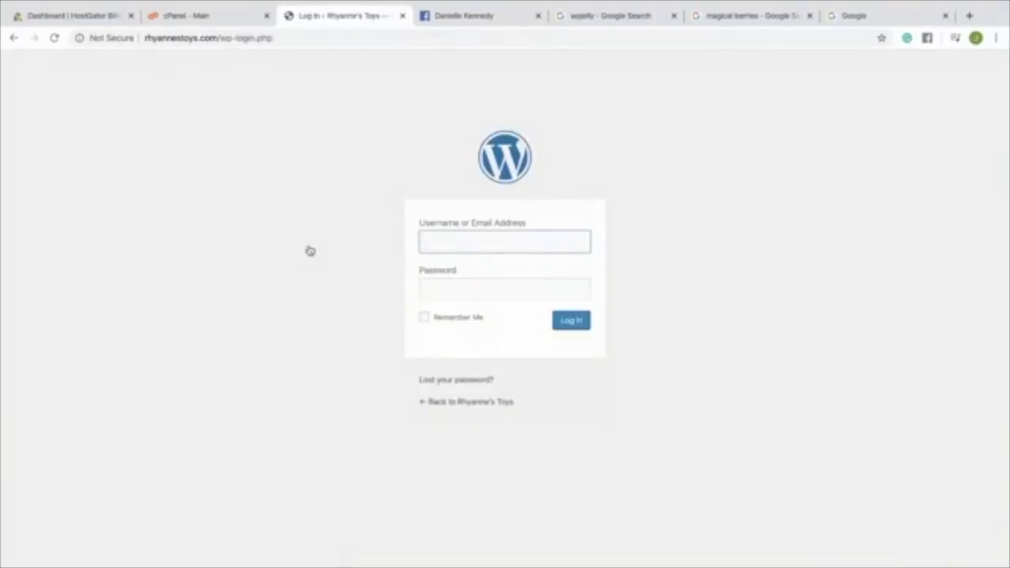
Log in to the WordPress admin with the site's username and the new password
click(451, 248)
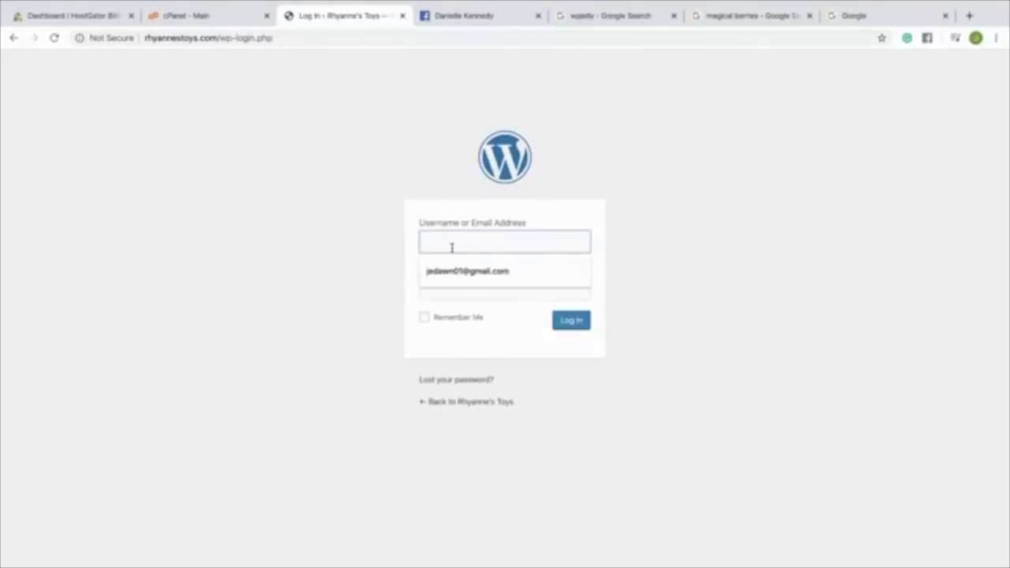
text(jedawn)
key(Tab)
text(•••••••)
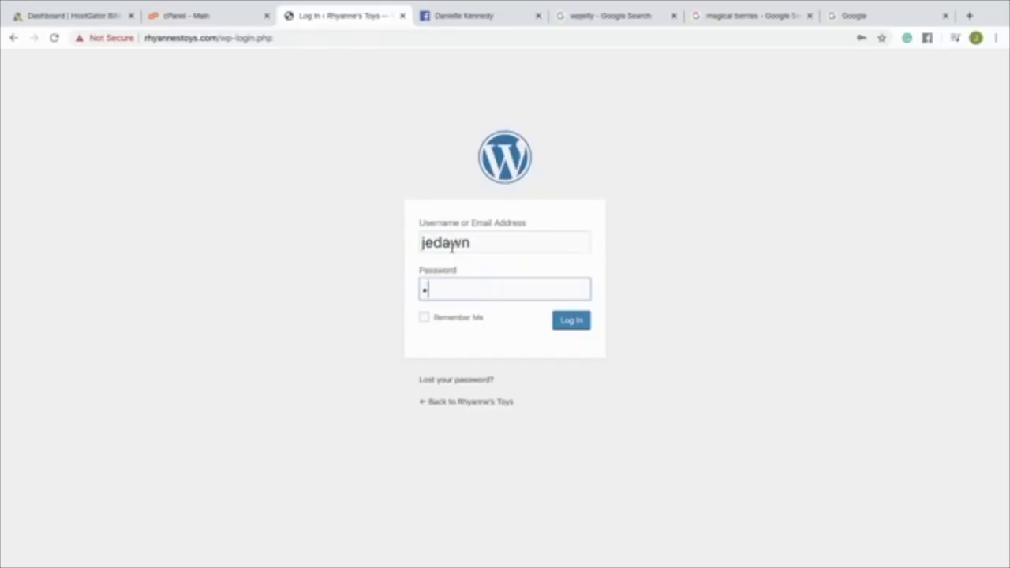
text(•••)
click(577, 327)
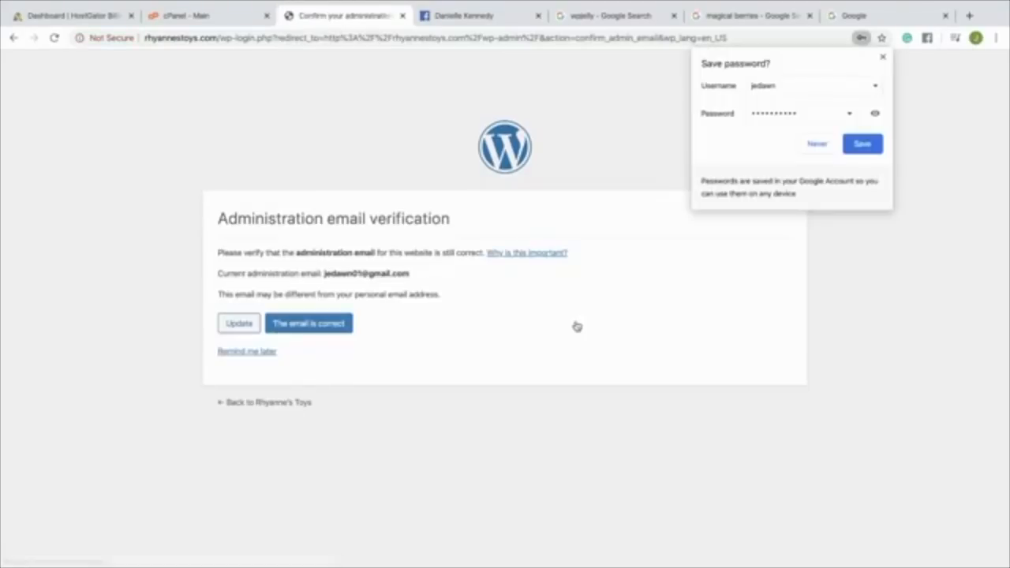
Decline saving the password, confirm the admin email is correct, then switch to the wpjelly results
click(818, 143)
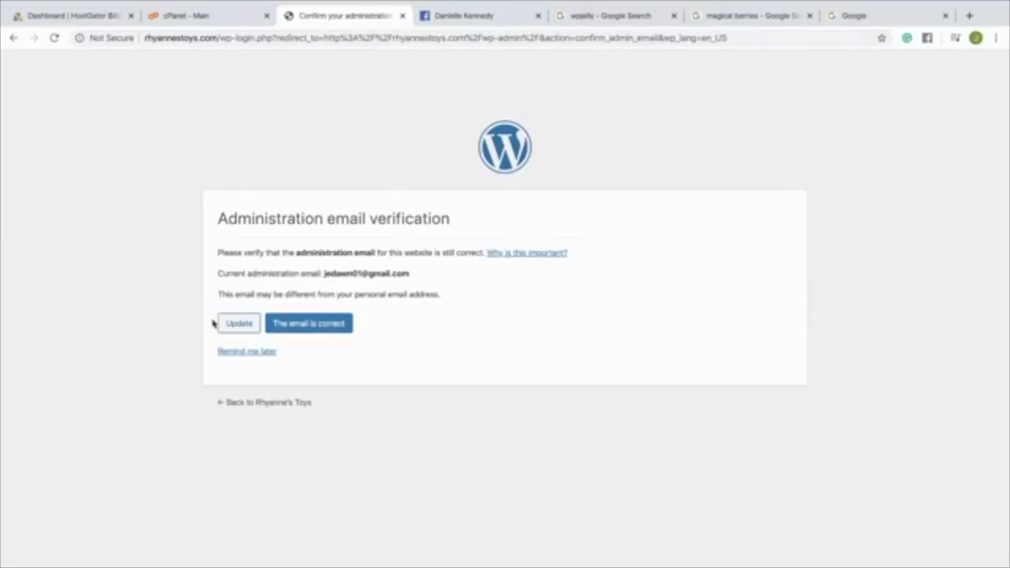
click(329, 328)
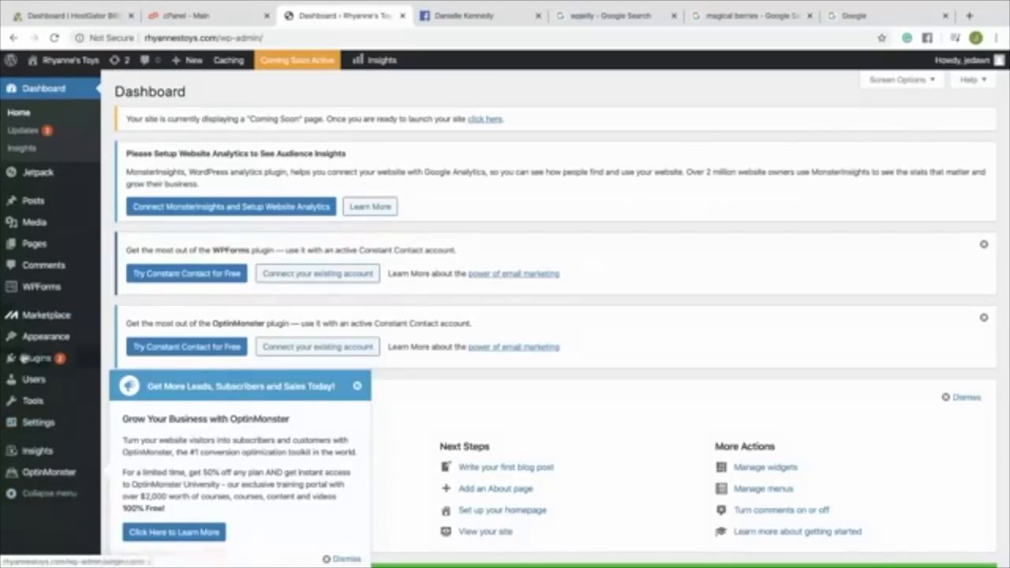
mouse_move(63, 357)
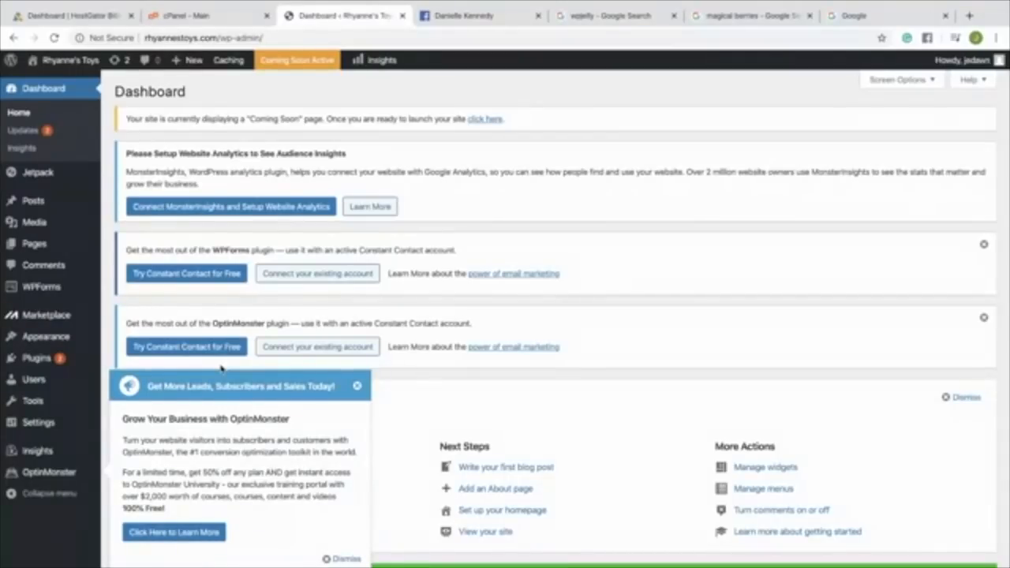
click(589, 16)
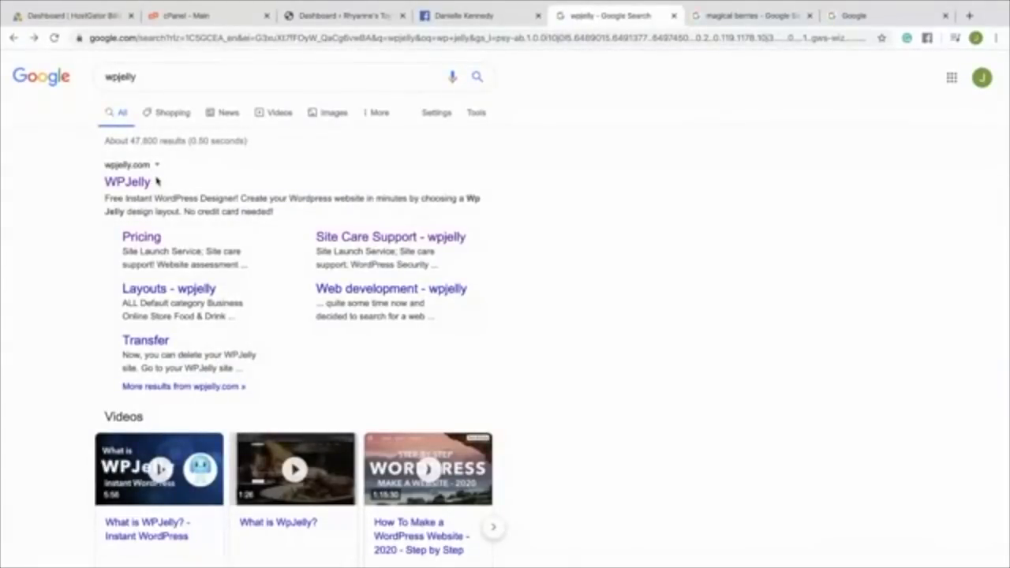
Navigate away from the domains pages back to the cPanel main page
click(167, 19)
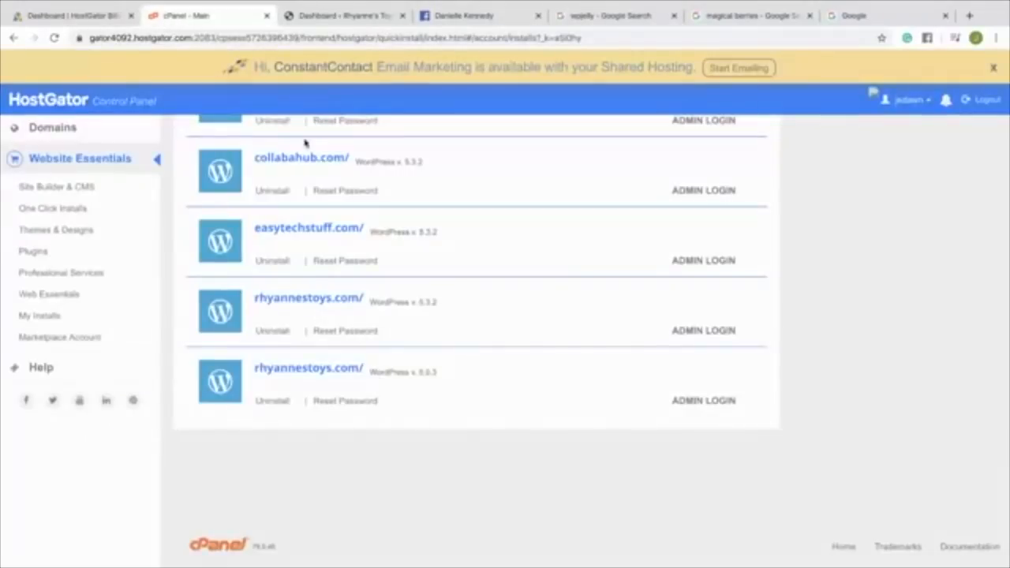
scroll(190, 248, up, 10)
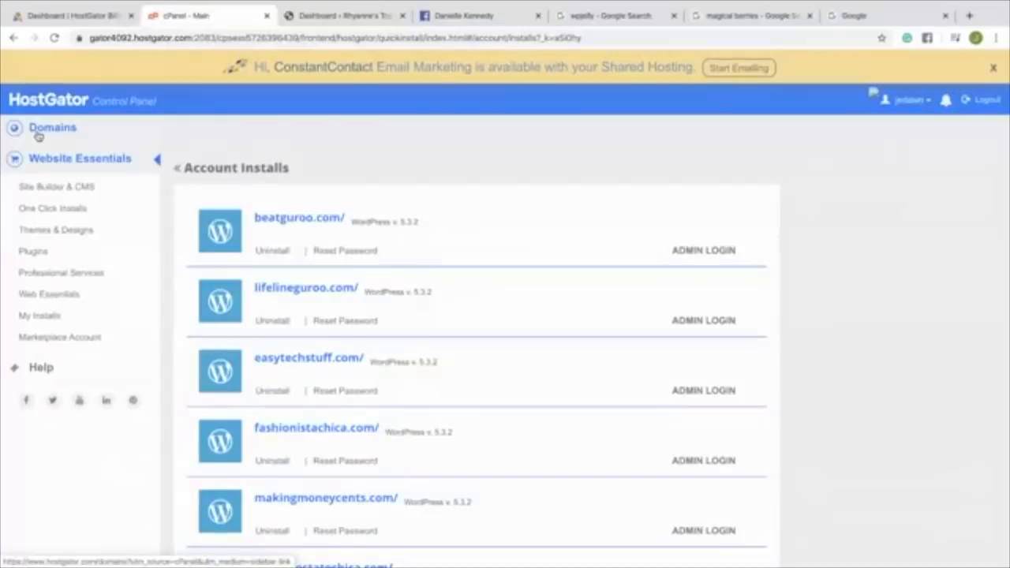
click(38, 136)
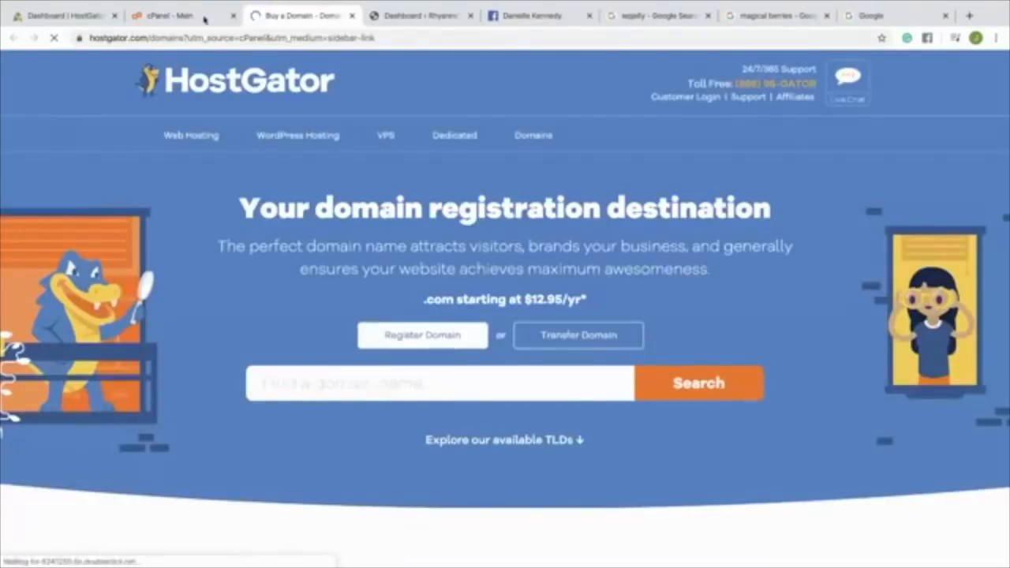
click(352, 16)
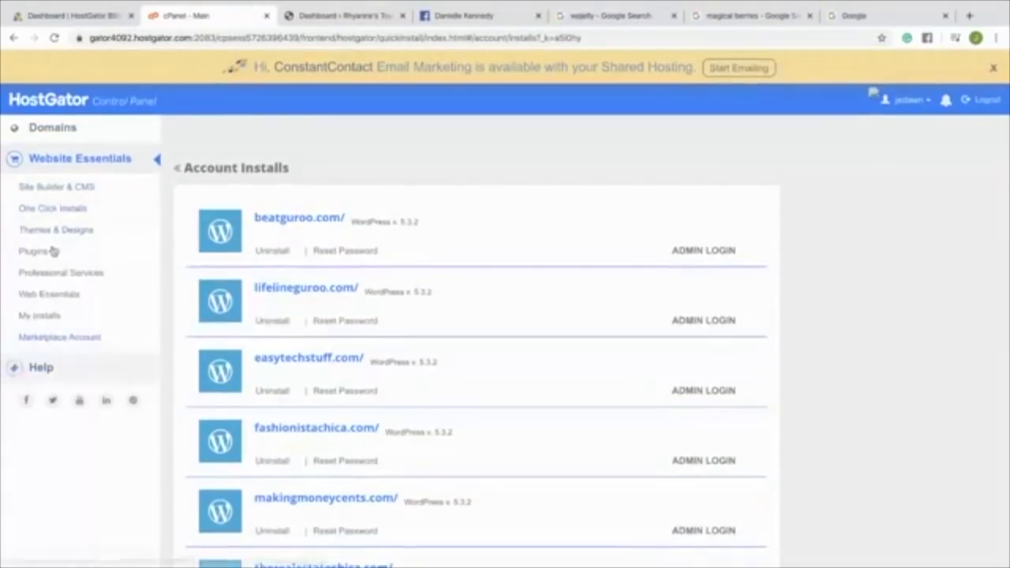
click(12, 38)
click(12, 38)
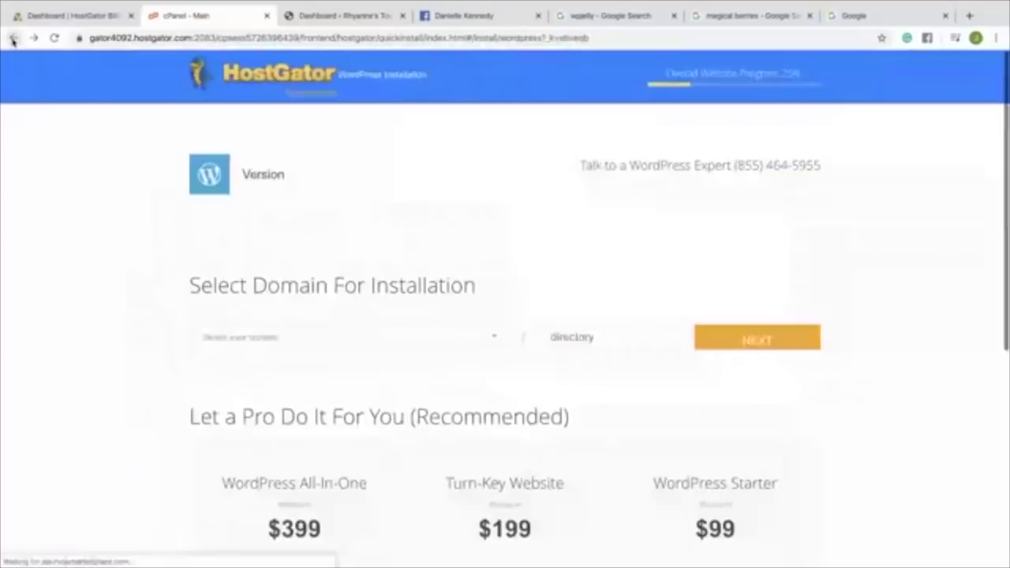
click(12, 38)
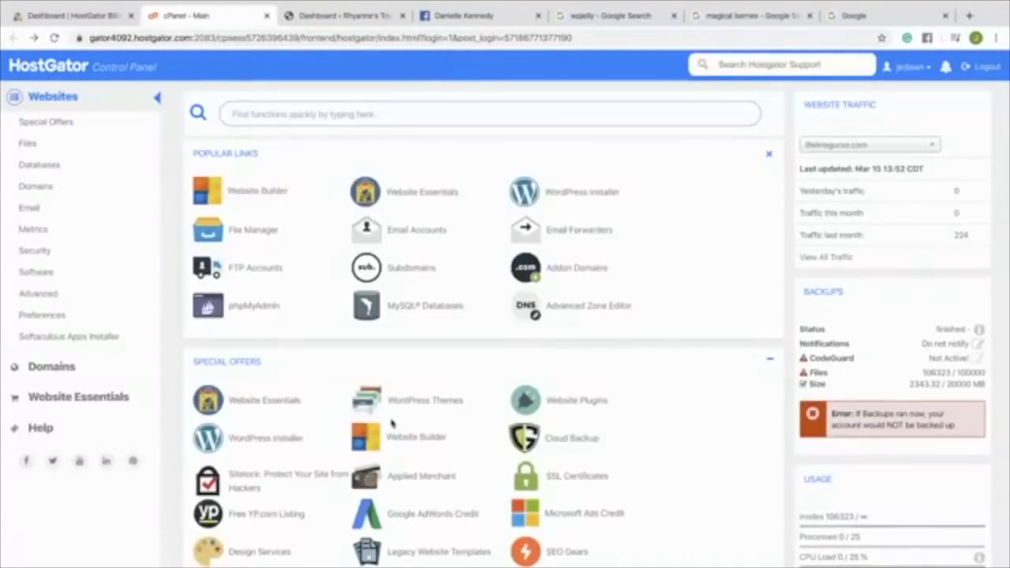
Open WordPress Themes from the cPanel Special Offers section
scroll(361, 319, down, 1)
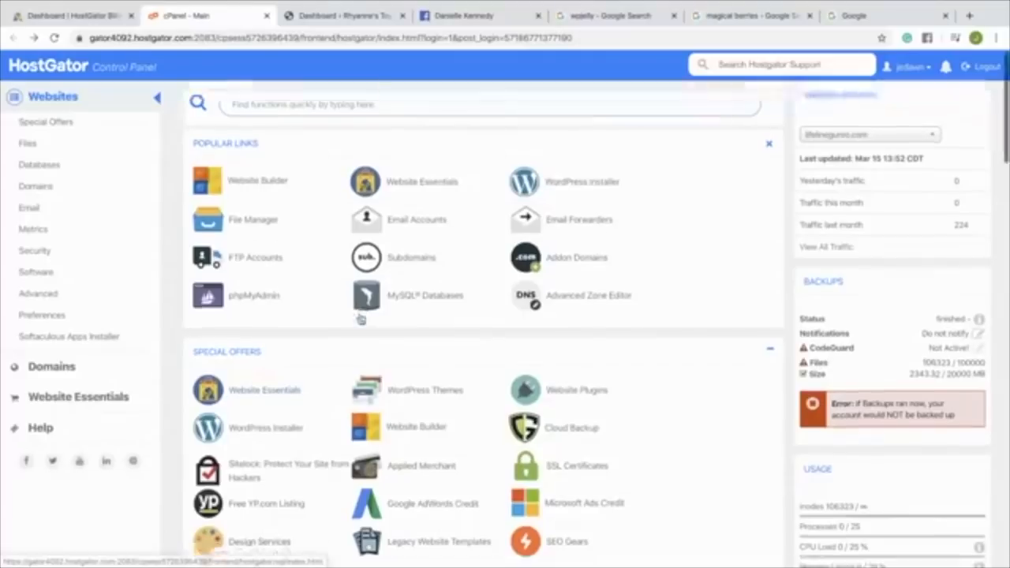
scroll(361, 319, down, 1)
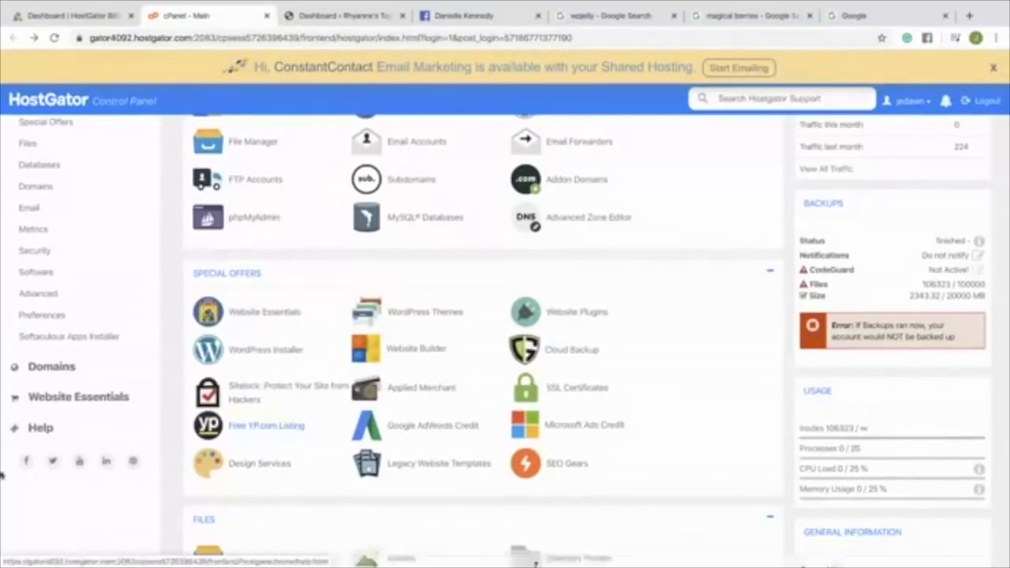
scroll(290, 333, down, 5)
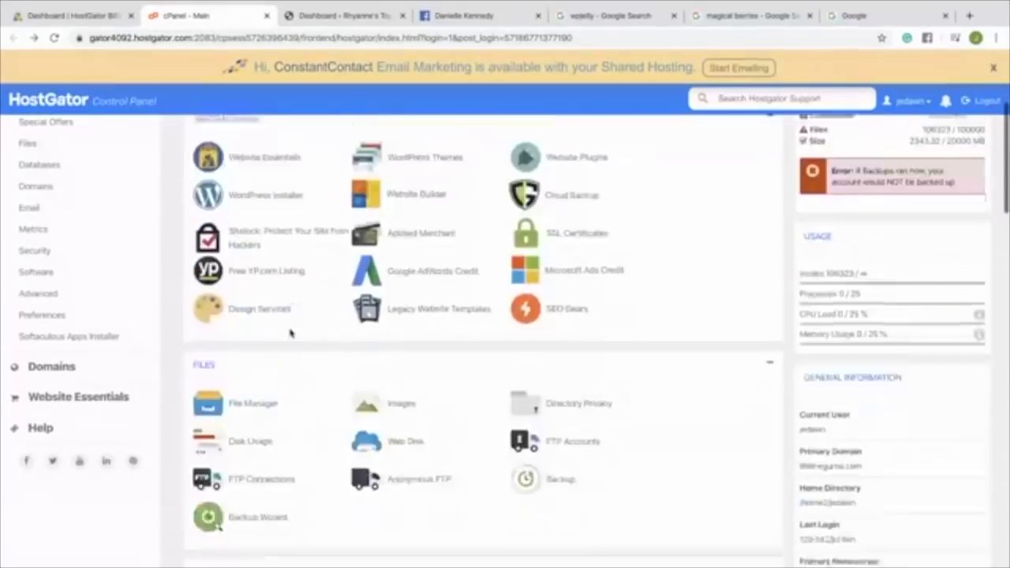
scroll(289, 333, up, 5)
scroll(290, 333, up, 2)
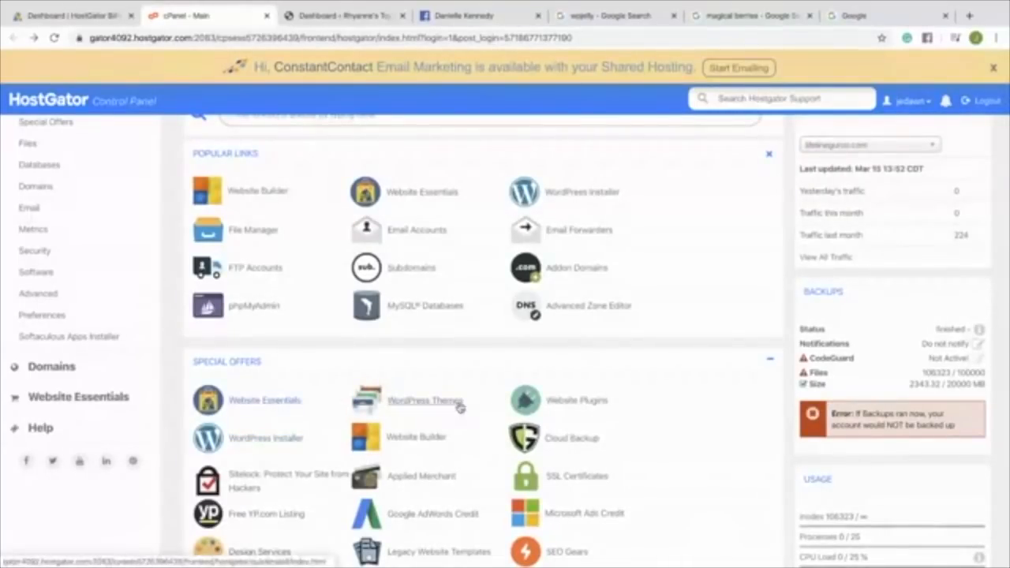
click(413, 404)
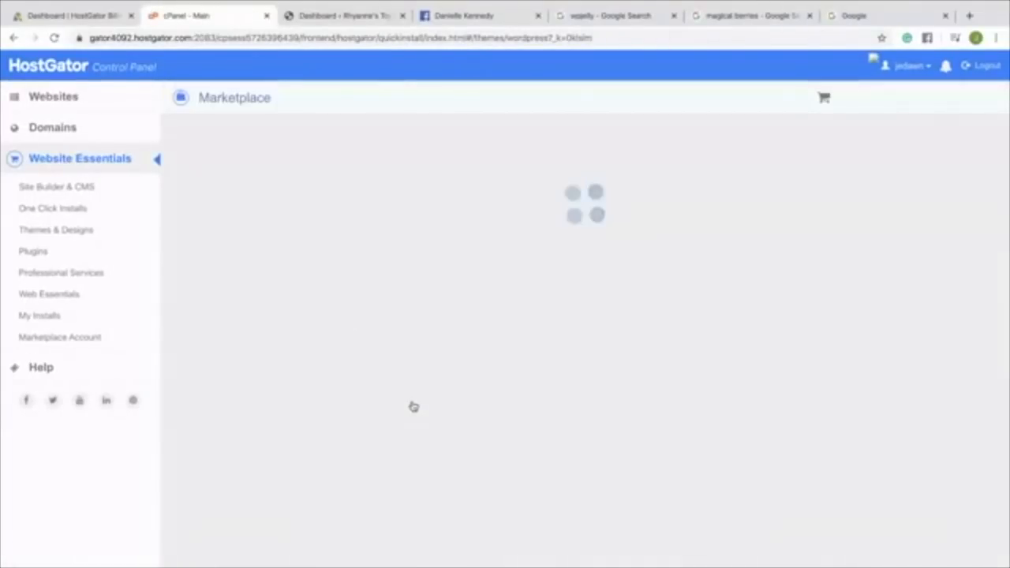
Browse the Marketplace's $59 themes such as Daisy Blog, then return to the wpjelly Google results
scroll(512, 409, down, 6)
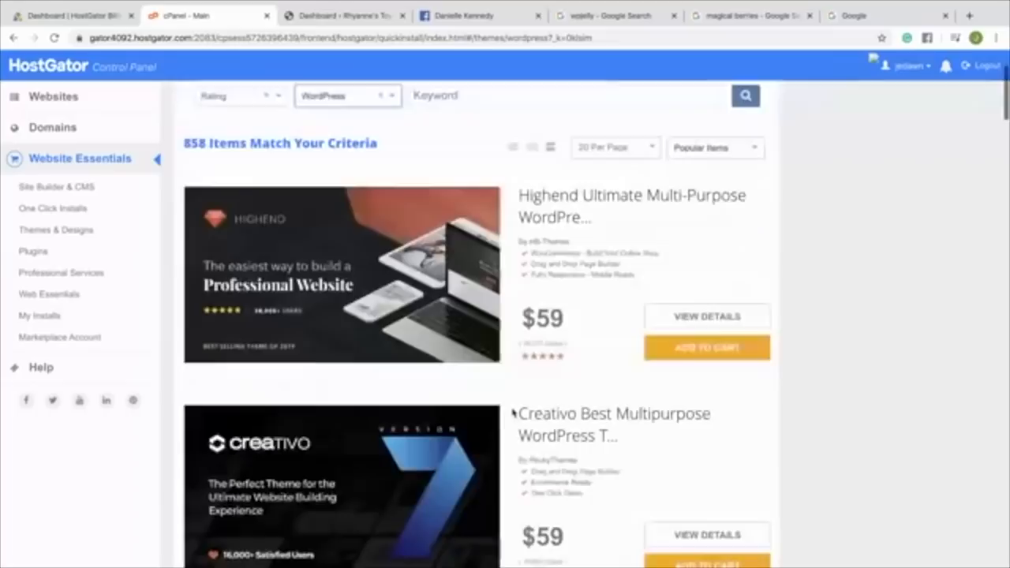
scroll(512, 412, down, 3)
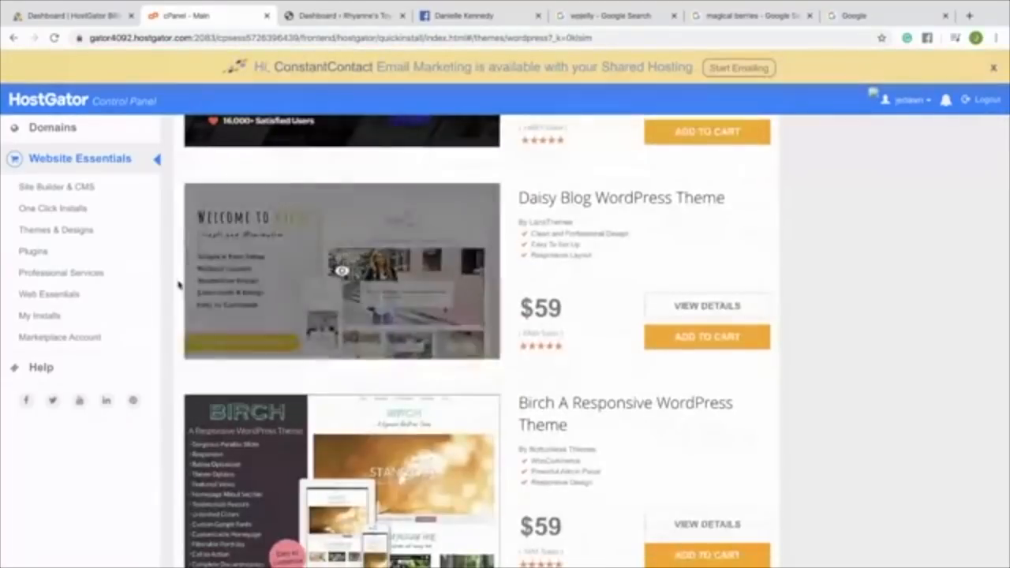
scroll(607, 321, down, 10)
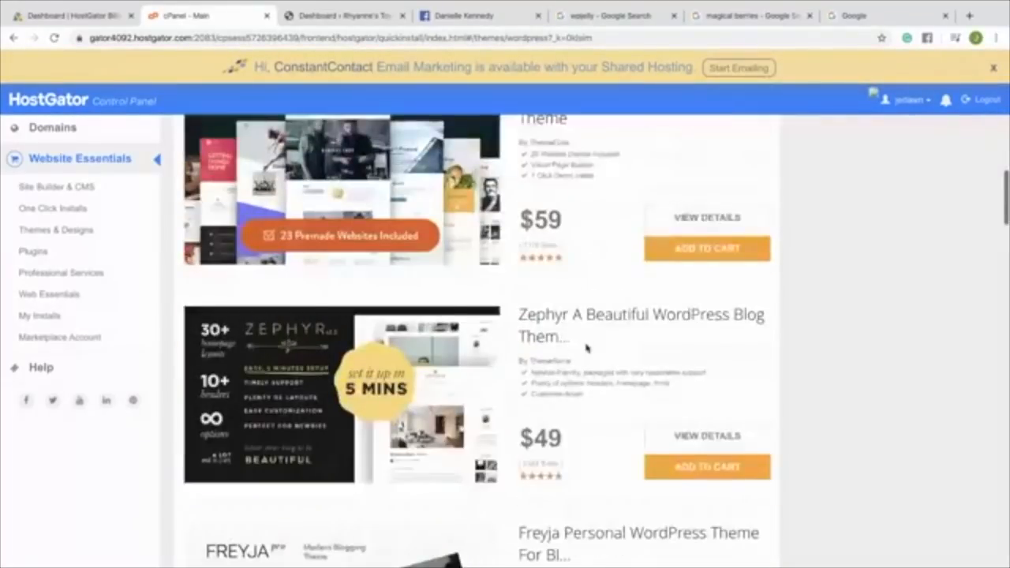
scroll(690, 372, down, 5)
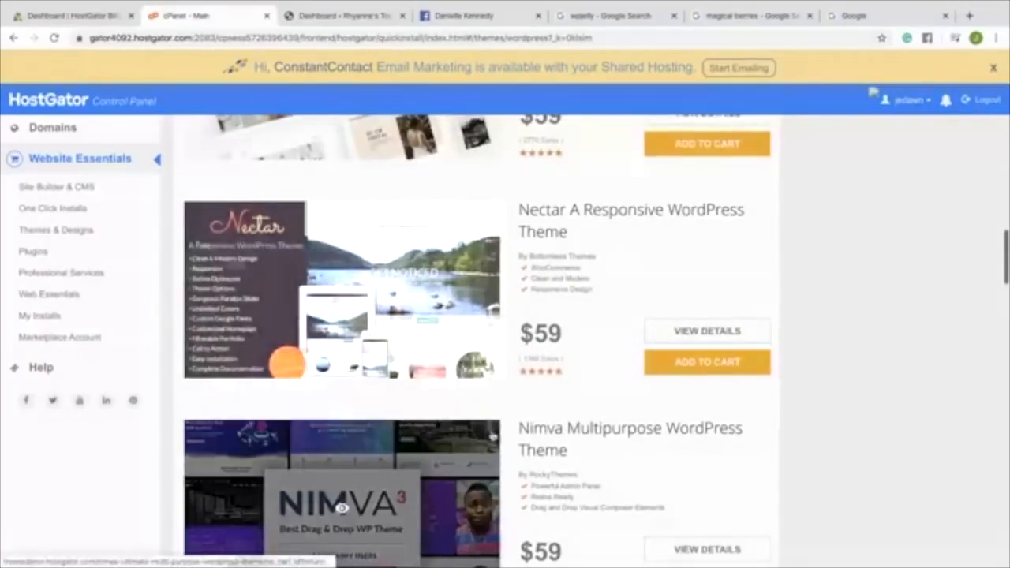
scroll(493, 436, down, 3)
scroll(494, 436, up, 15)
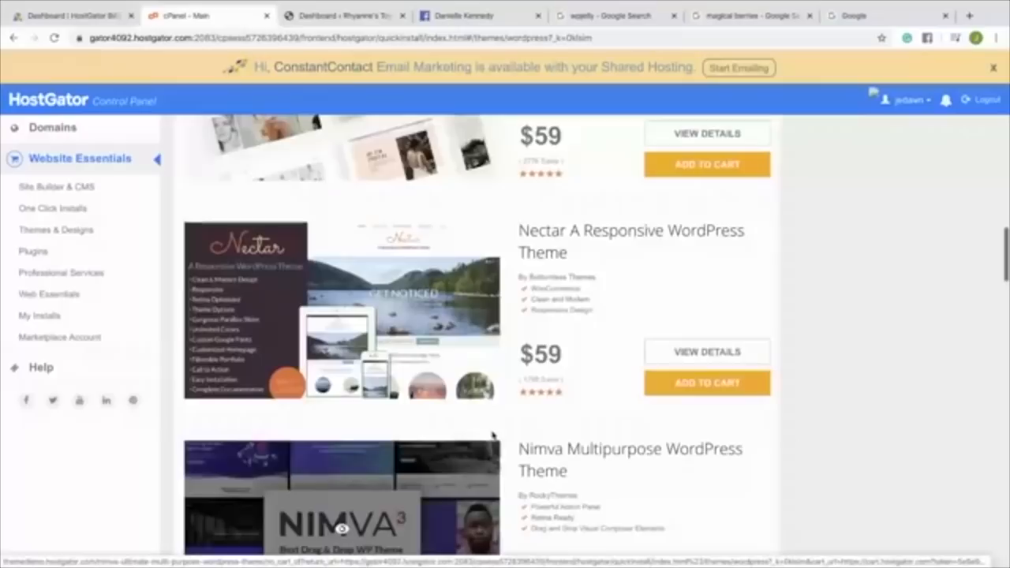
scroll(589, 432, up, 5)
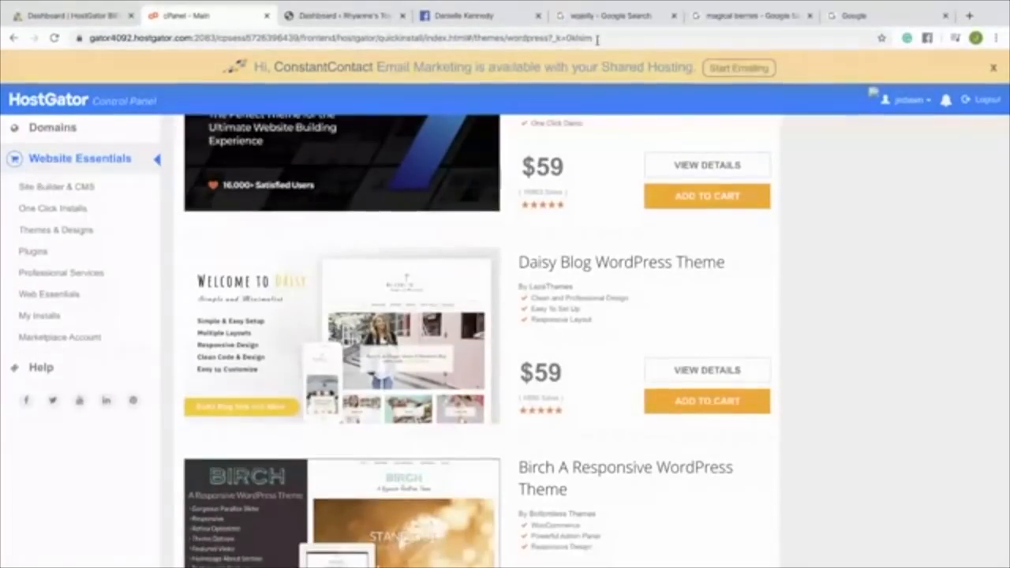
click(607, 45)
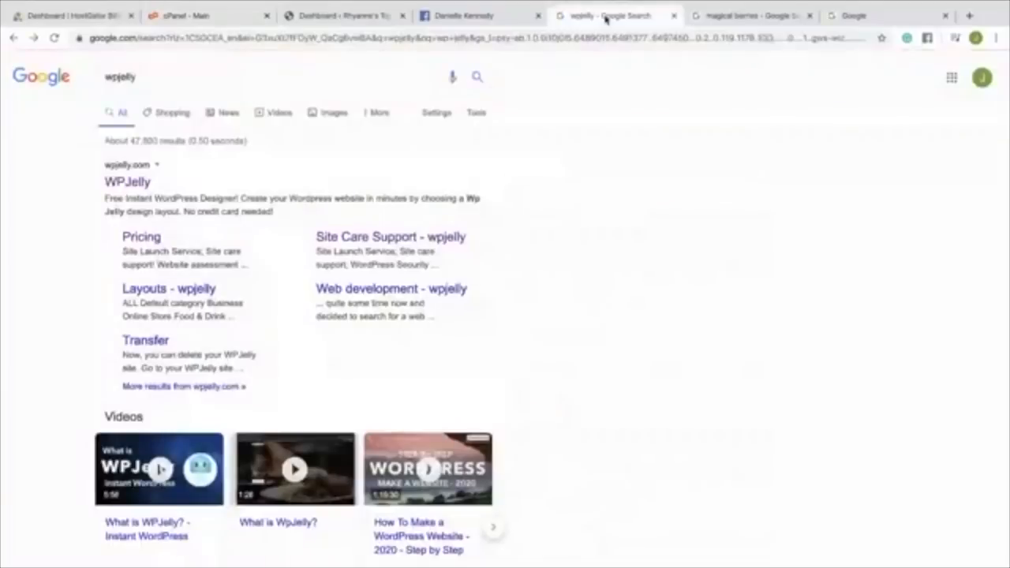
Open the WPJelly website and preview the Hawaii real-estate template
click(126, 183)
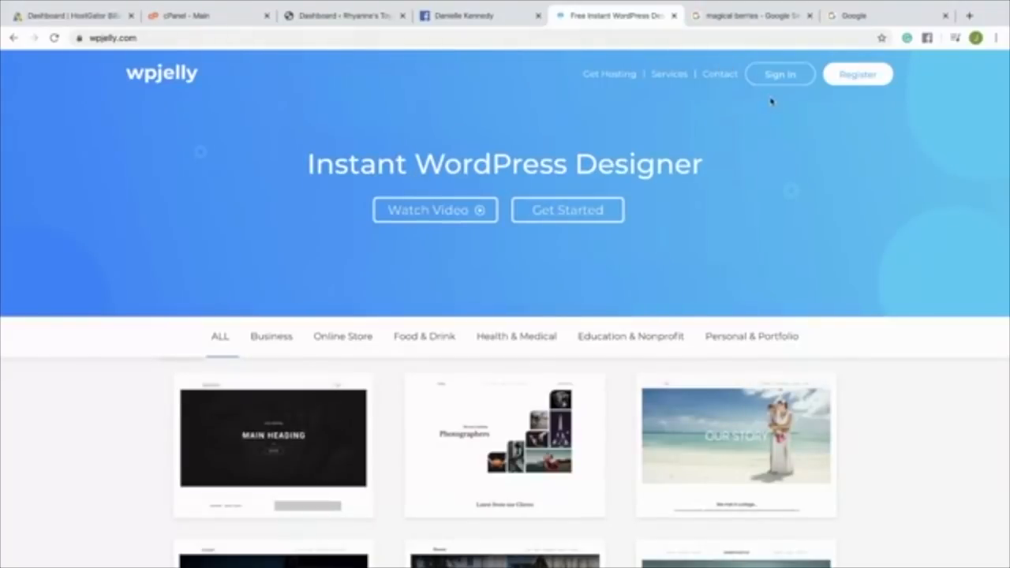
scroll(458, 406, down, 2)
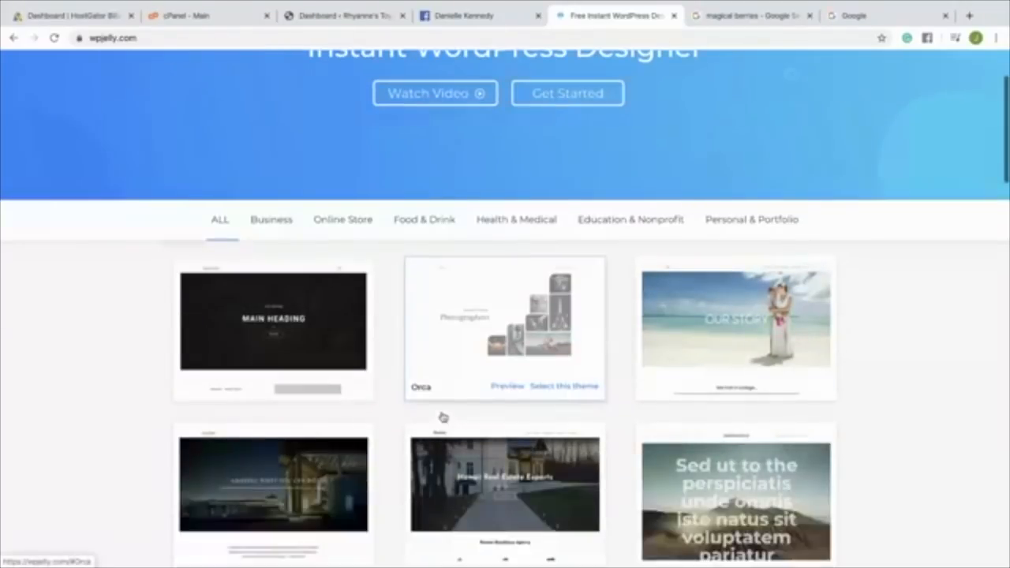
scroll(443, 416, down, 2)
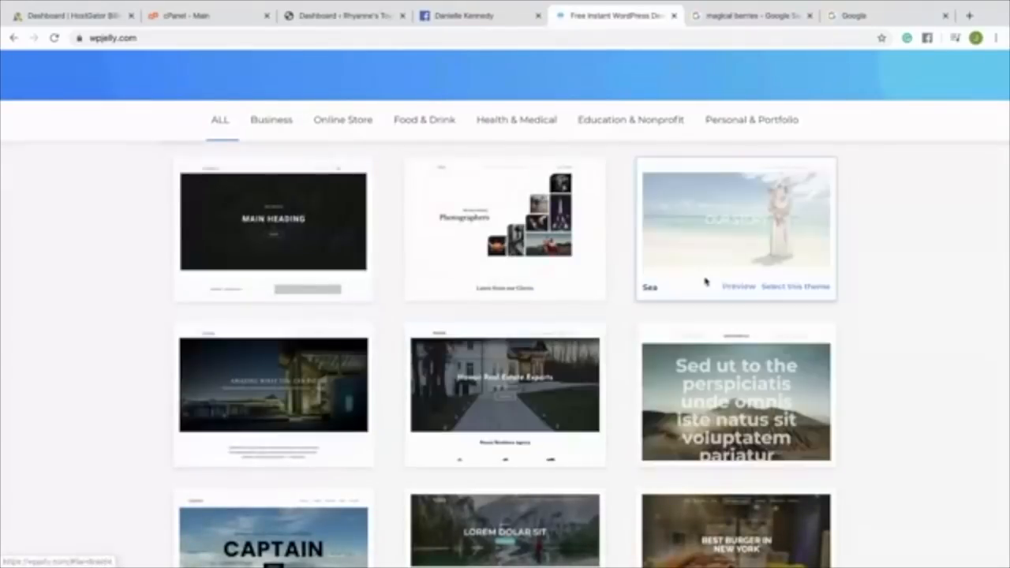
click(470, 398)
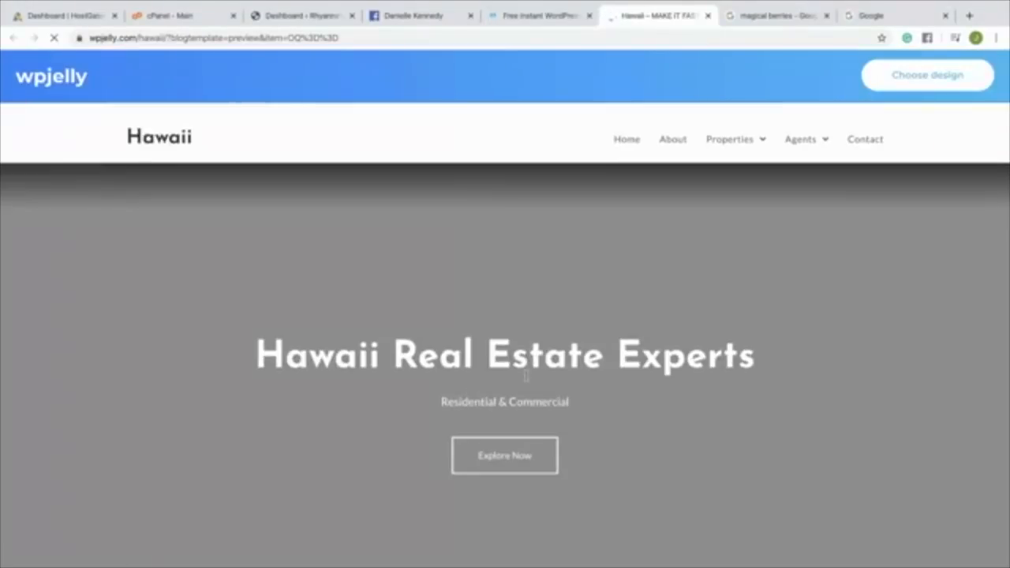
Look through the Hawaii template preview, then close it and return to the free theme gallery
scroll(527, 376, down, 8)
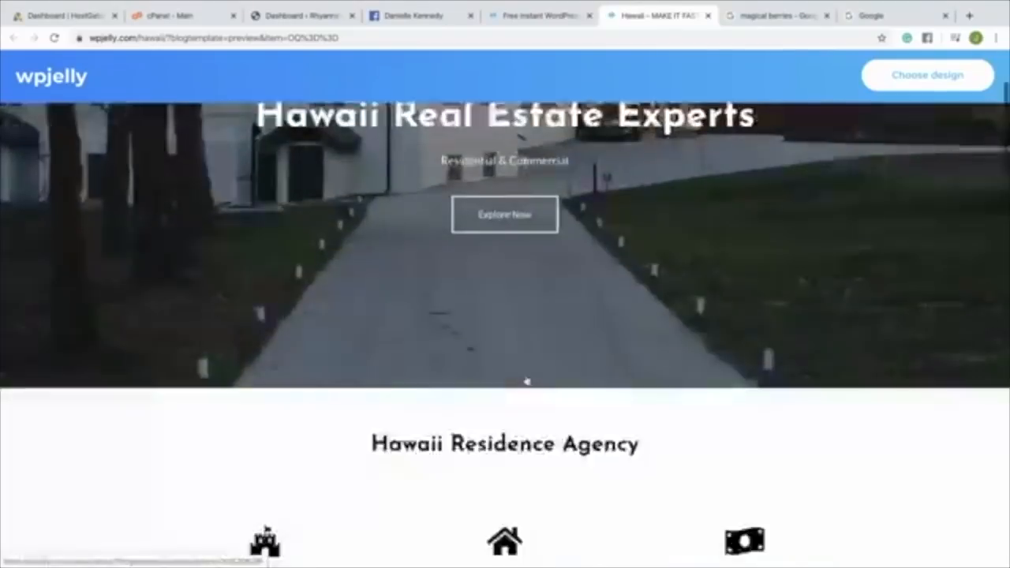
scroll(527, 380, down, 6)
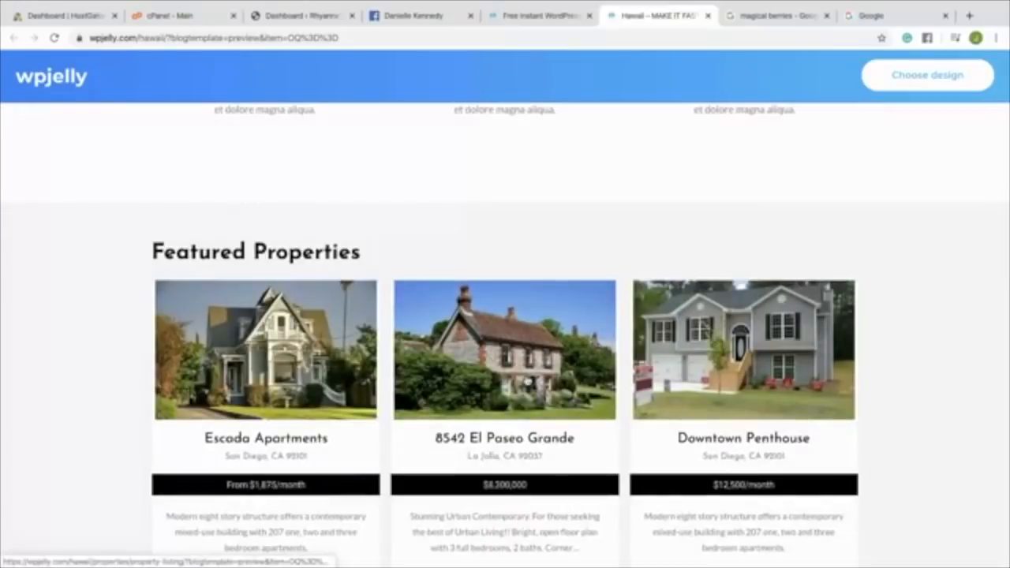
click(523, 380)
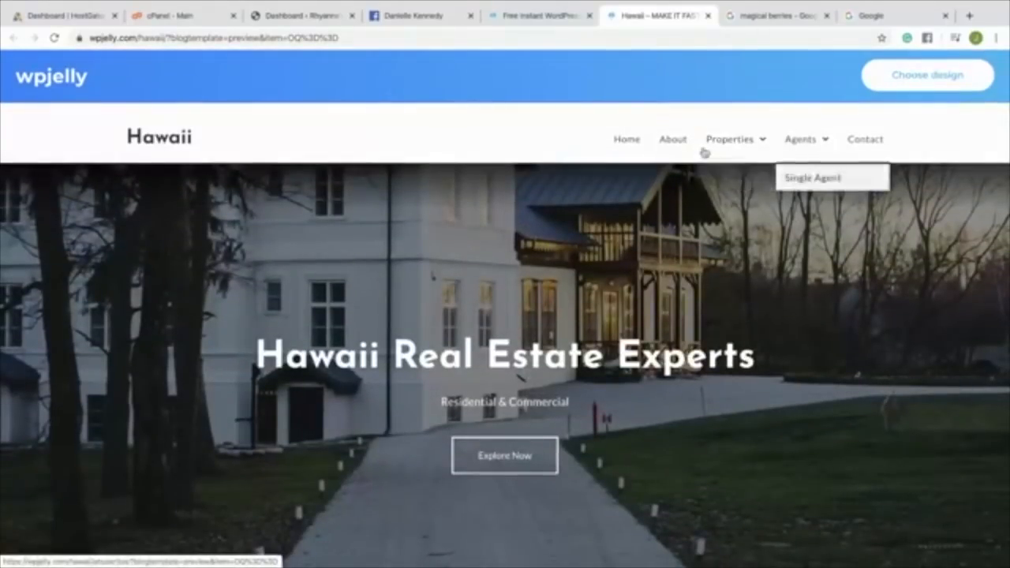
scroll(664, 447, down, 10)
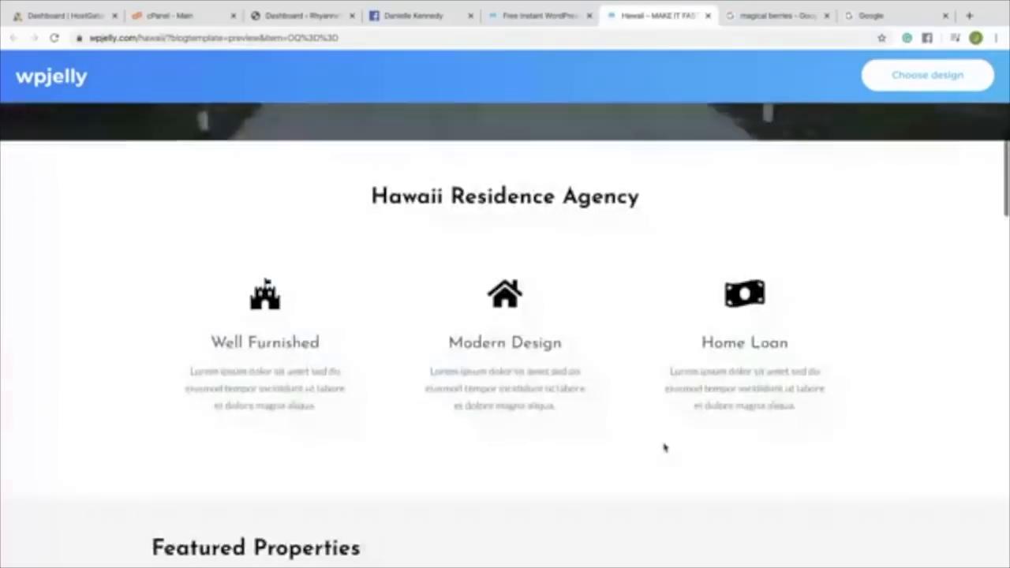
scroll(664, 447, down, 5)
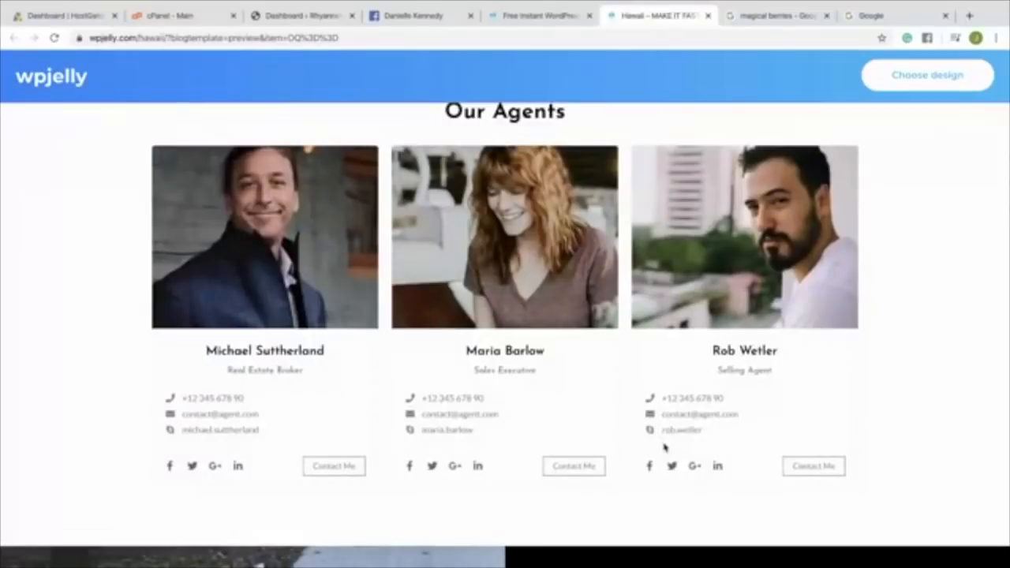
scroll(664, 448, down, 3)
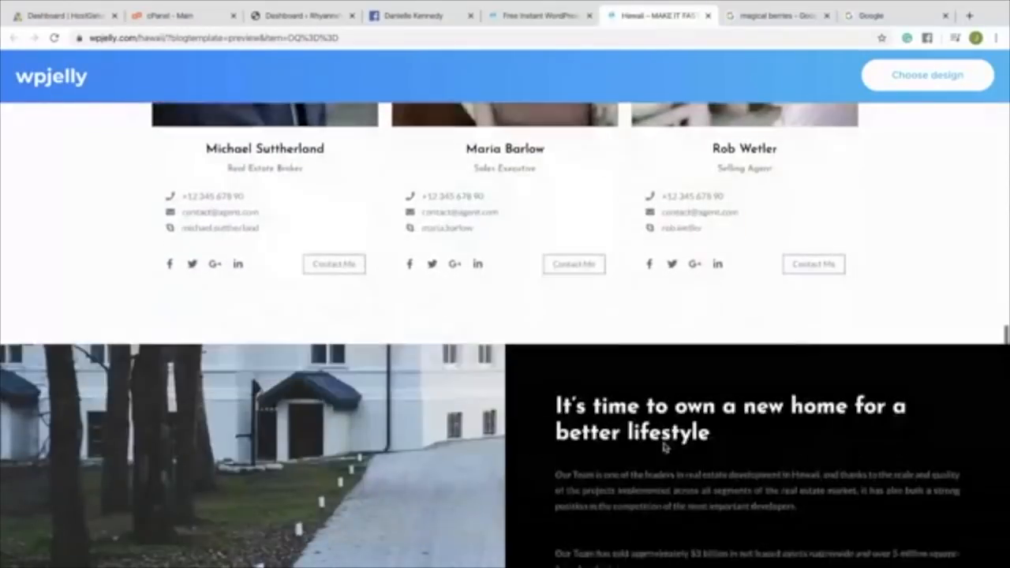
scroll(663, 448, up, 1)
scroll(664, 448, down, 5)
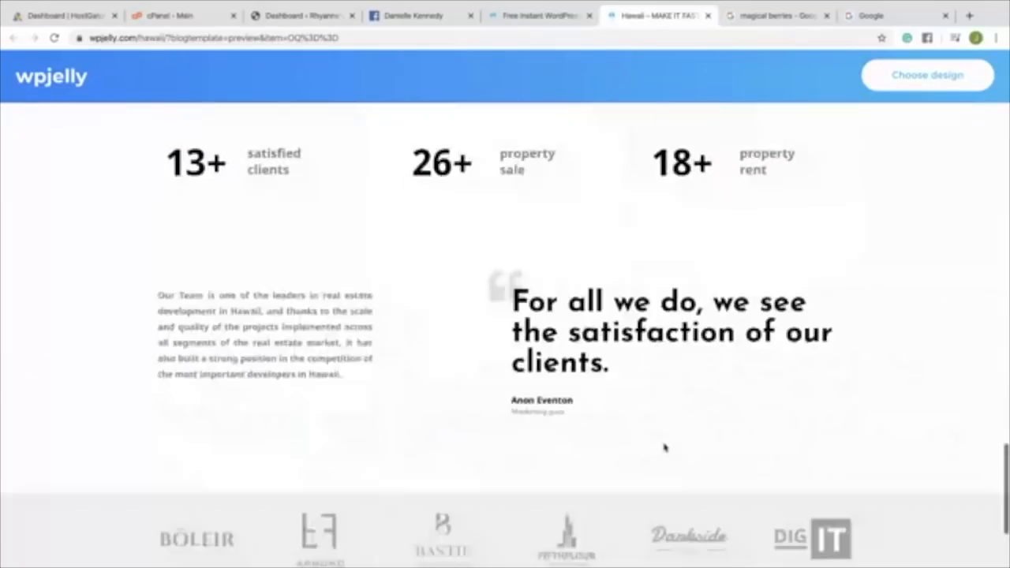
scroll(664, 448, up, 7)
scroll(664, 448, down, 7)
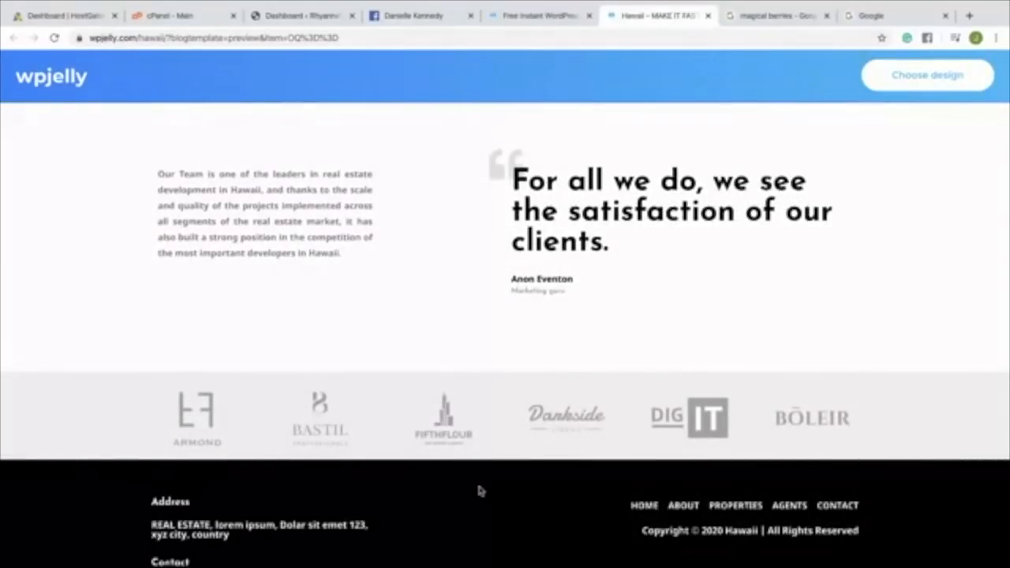
scroll(483, 489, up, 1)
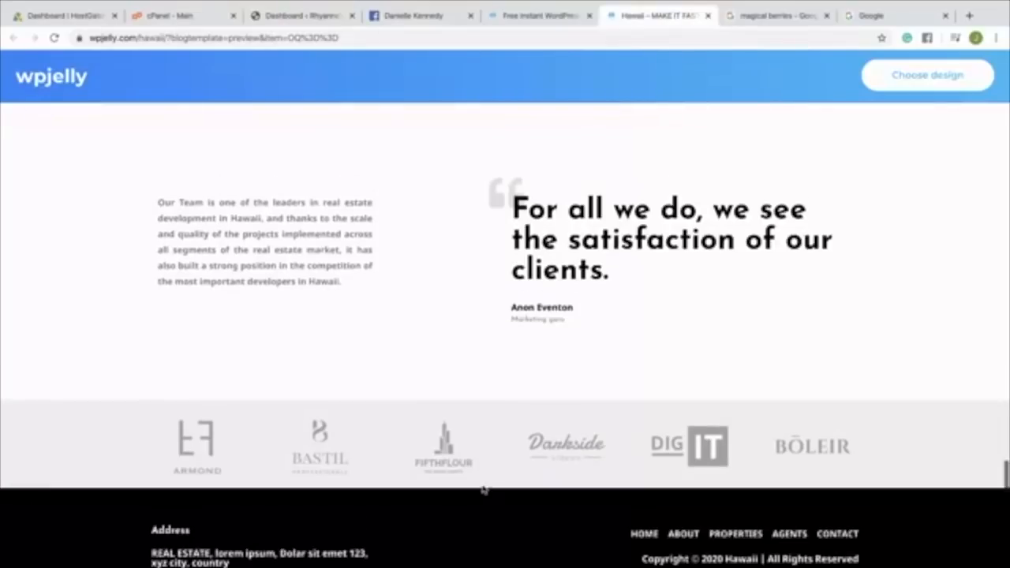
scroll(483, 490, down, 2)
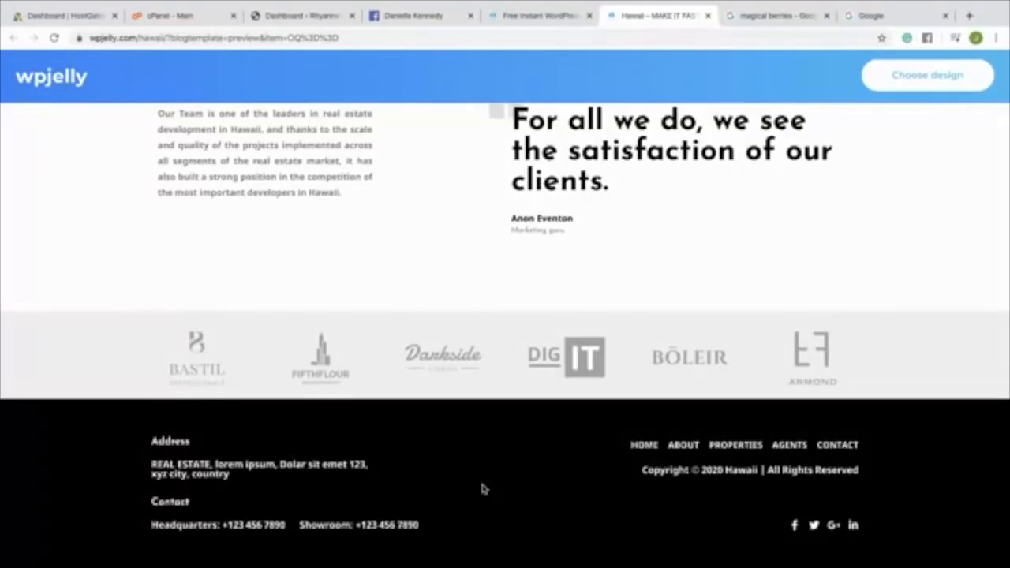
scroll(483, 490, up, 15)
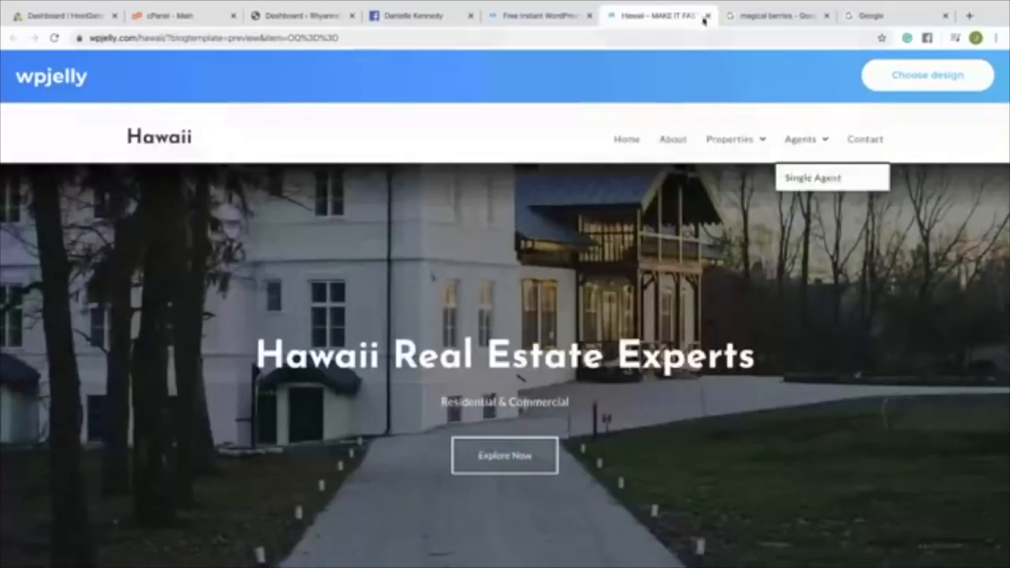
click(708, 15)
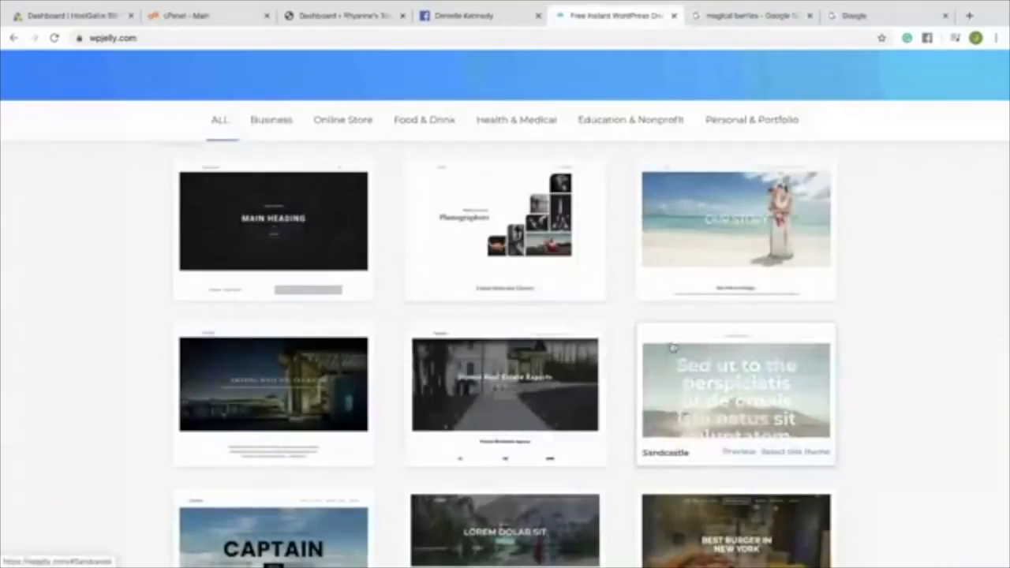
scroll(711, 363, down, 2)
scroll(706, 363, down, 3)
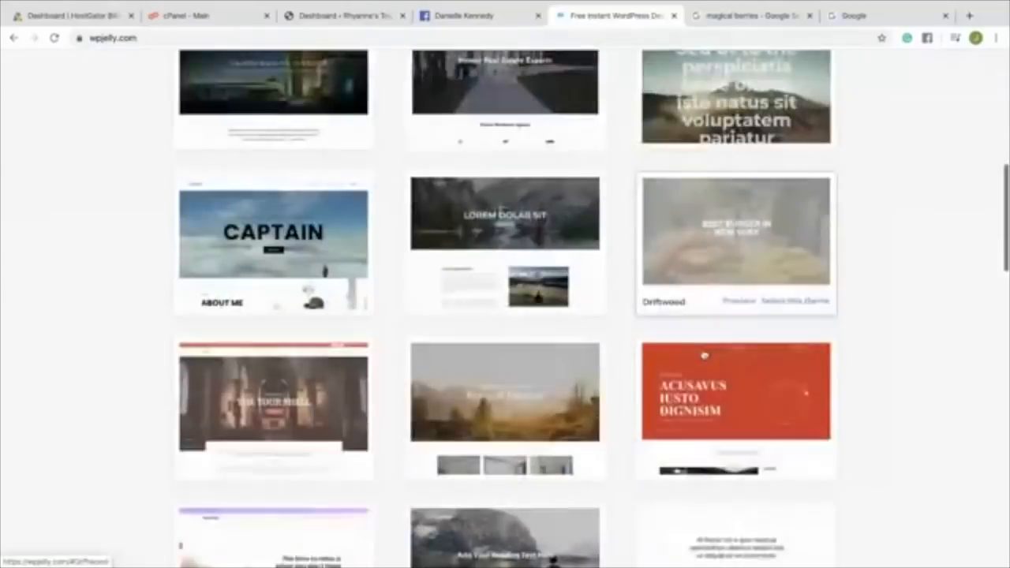
Open the Ray blog template preview and scroll through the whole page
click(719, 435)
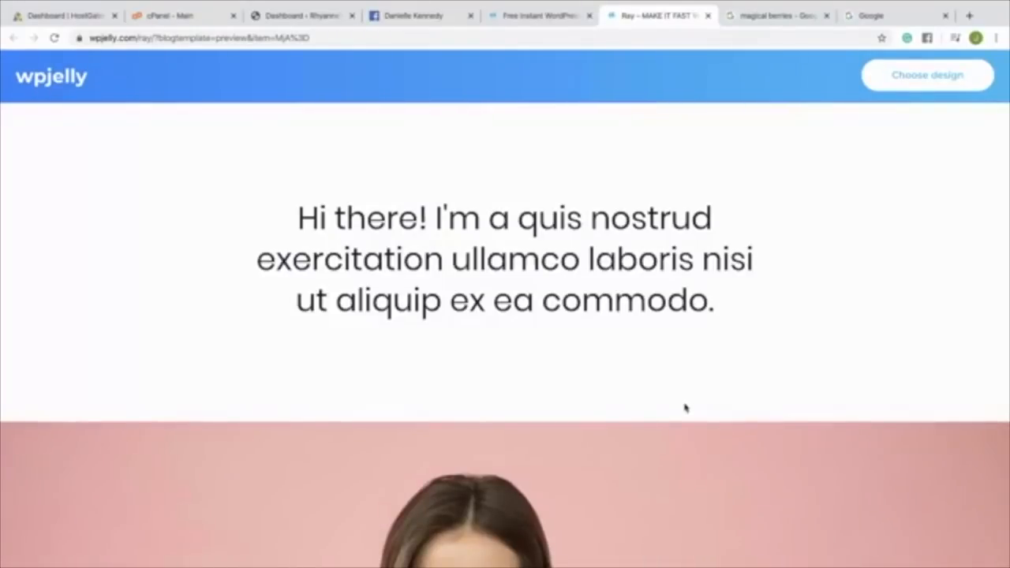
scroll(685, 408, down, 5)
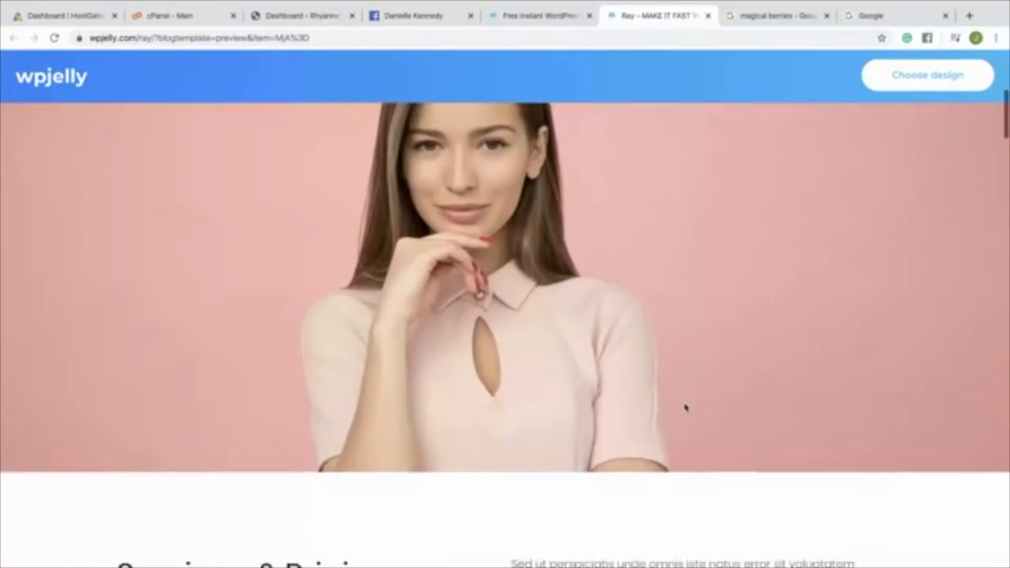
scroll(685, 409, up, 5)
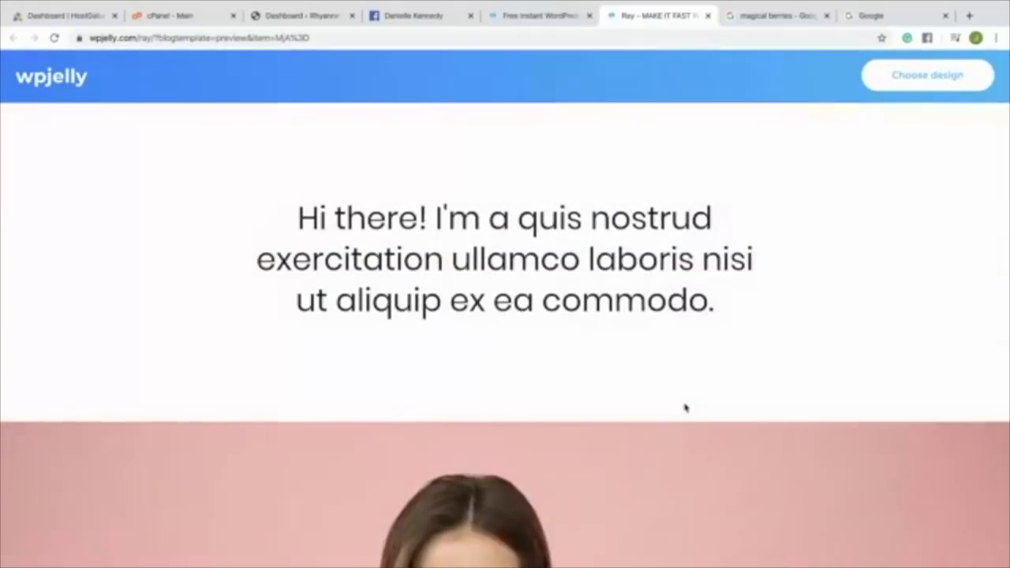
scroll(685, 408, down, 7)
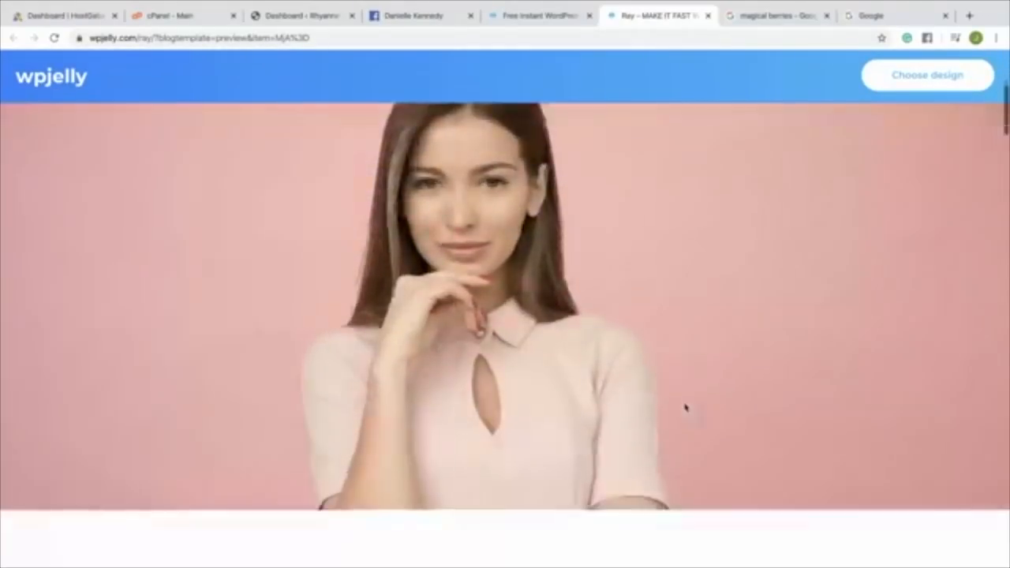
scroll(685, 408, down, 5)
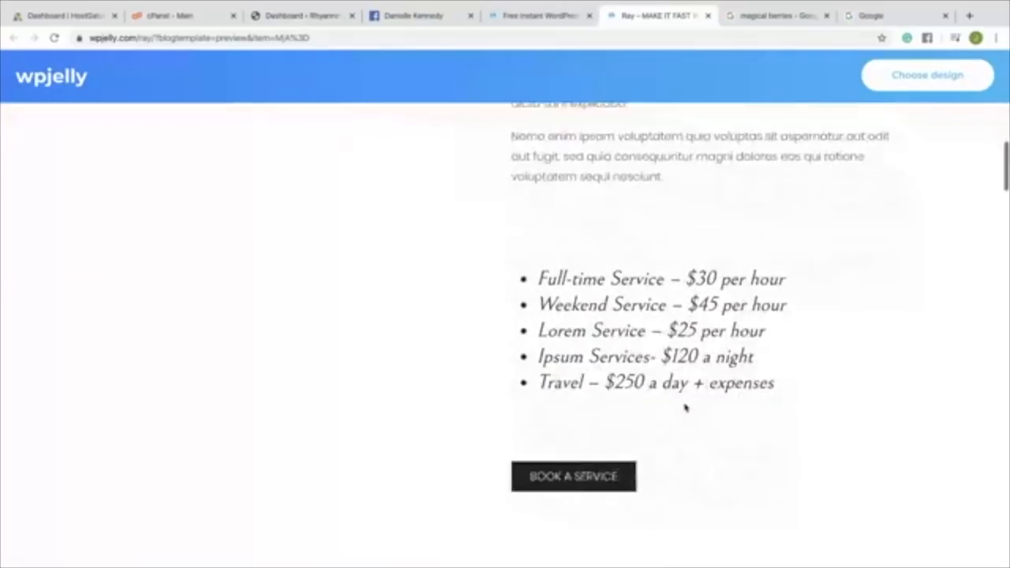
scroll(685, 408, up, 7)
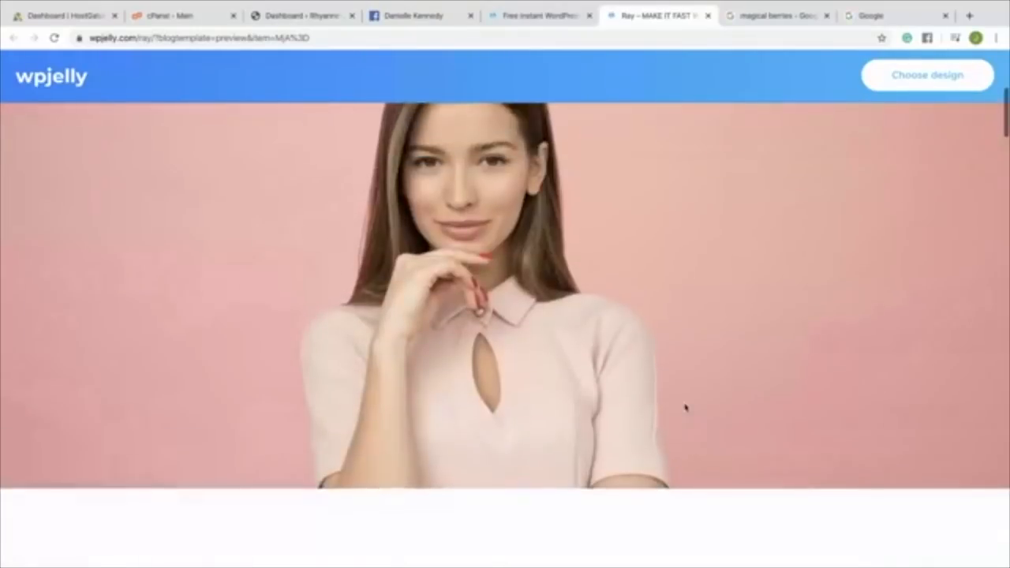
scroll(685, 408, down, 4)
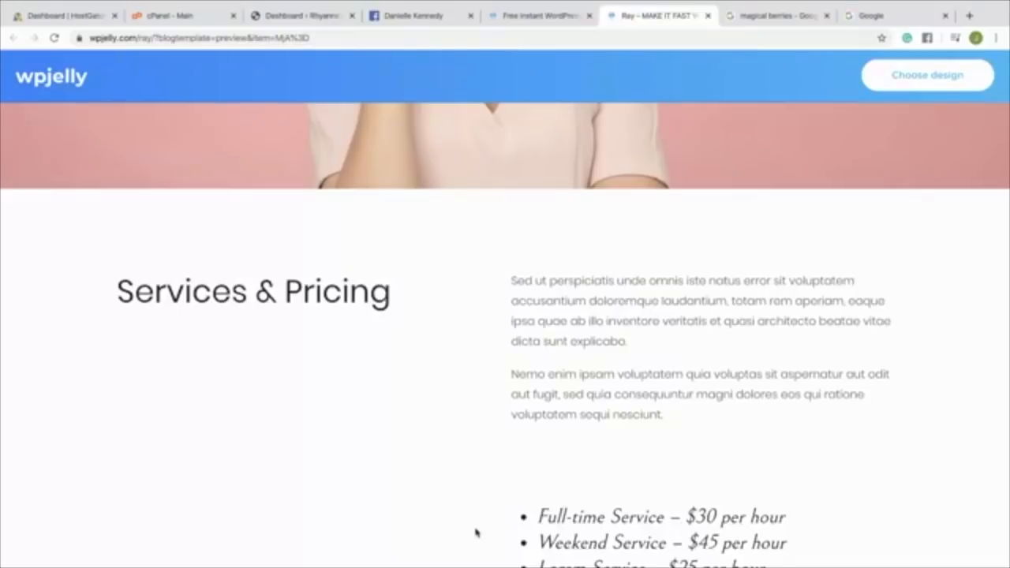
scroll(476, 533, down, 4)
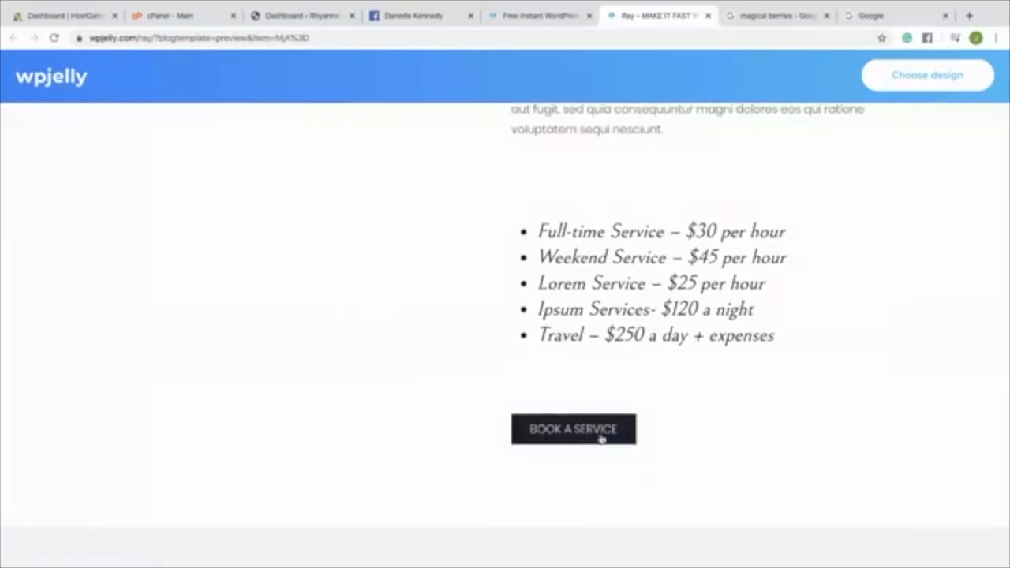
scroll(714, 471, down, 5)
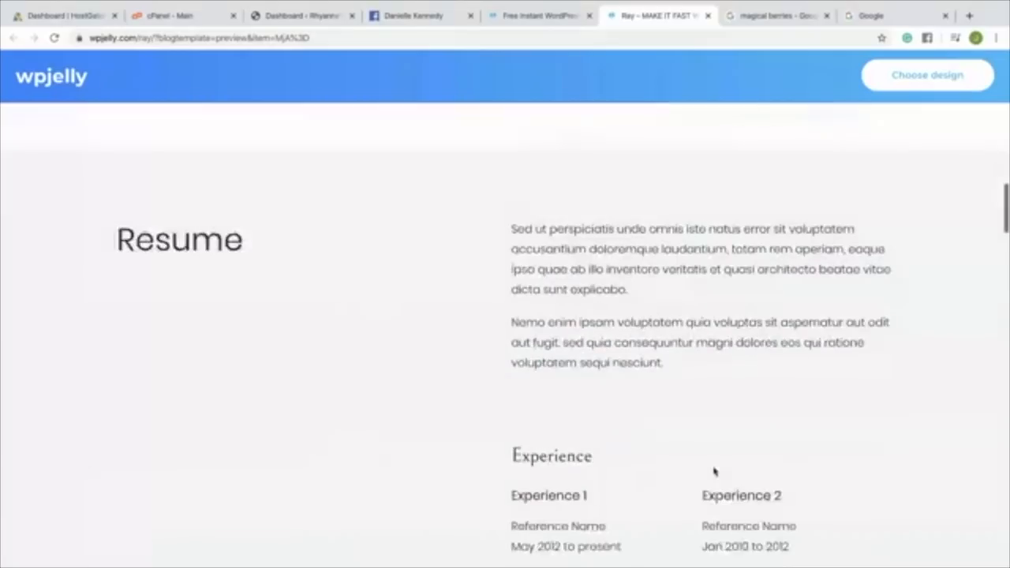
scroll(641, 521, down, 5)
scroll(640, 521, down, 15)
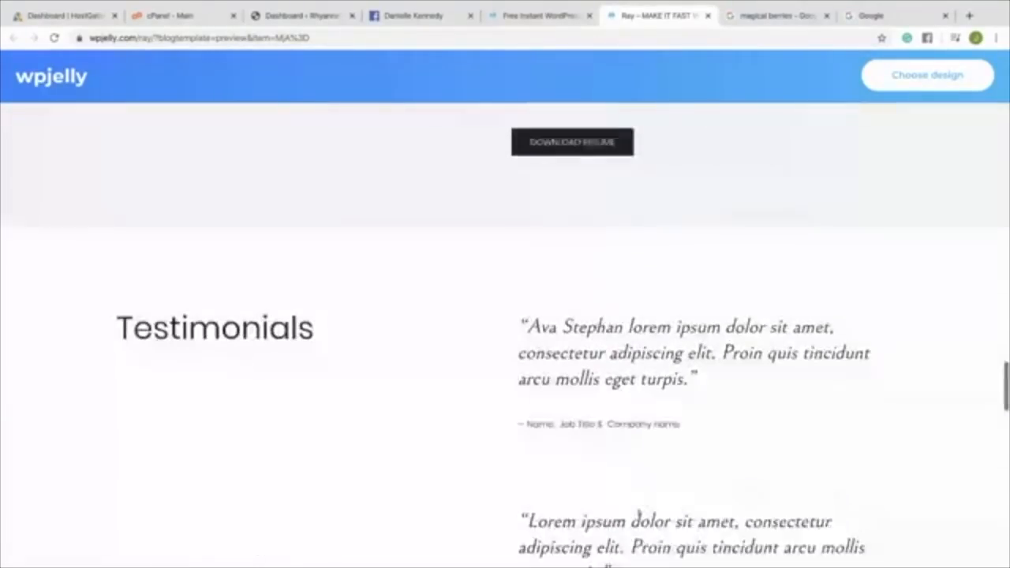
scroll(640, 515, down, 15)
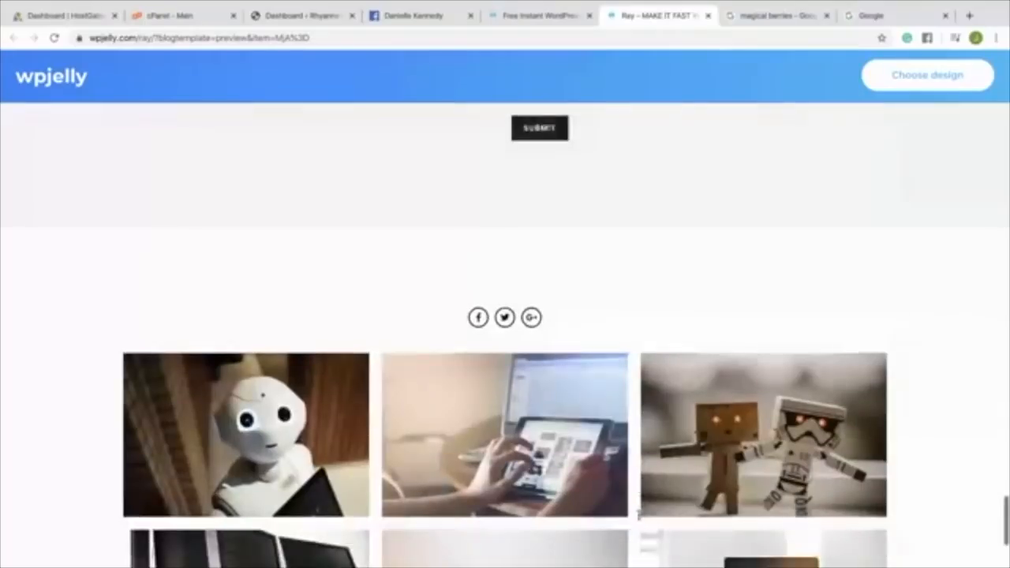
scroll(640, 516, down, 5)
scroll(507, 235, up, 3)
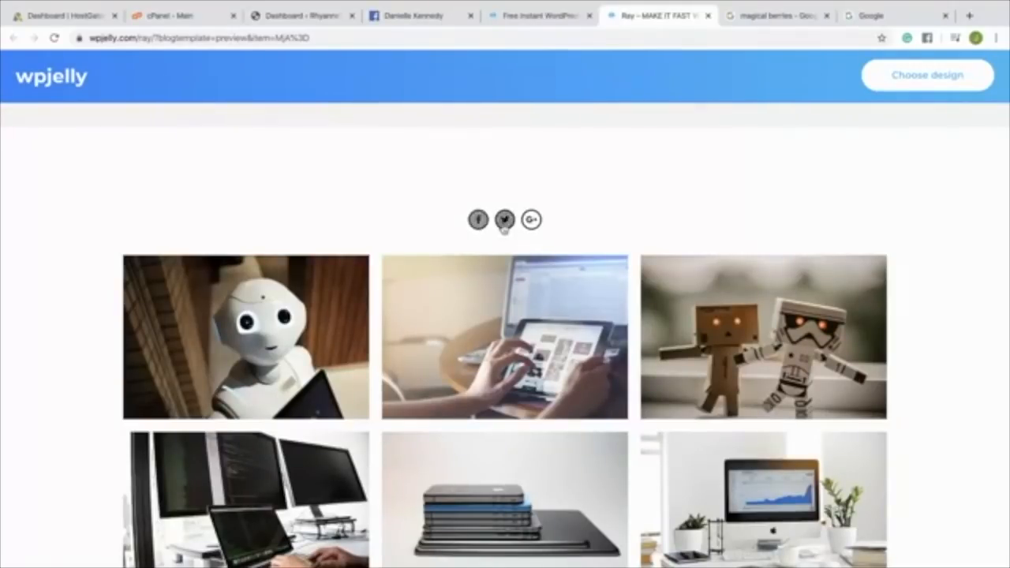
scroll(278, 250, down, 3)
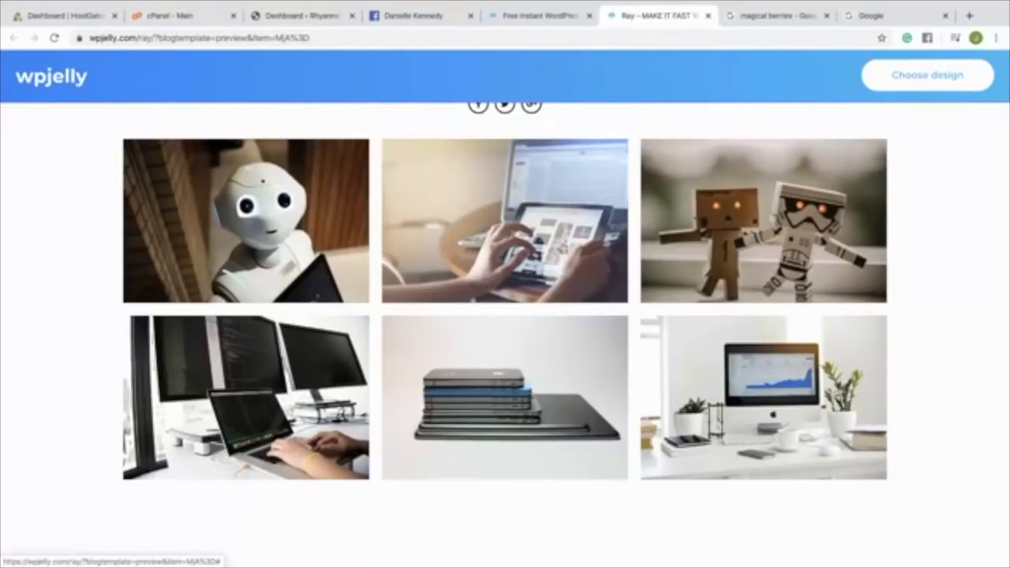
scroll(724, 156, down, 15)
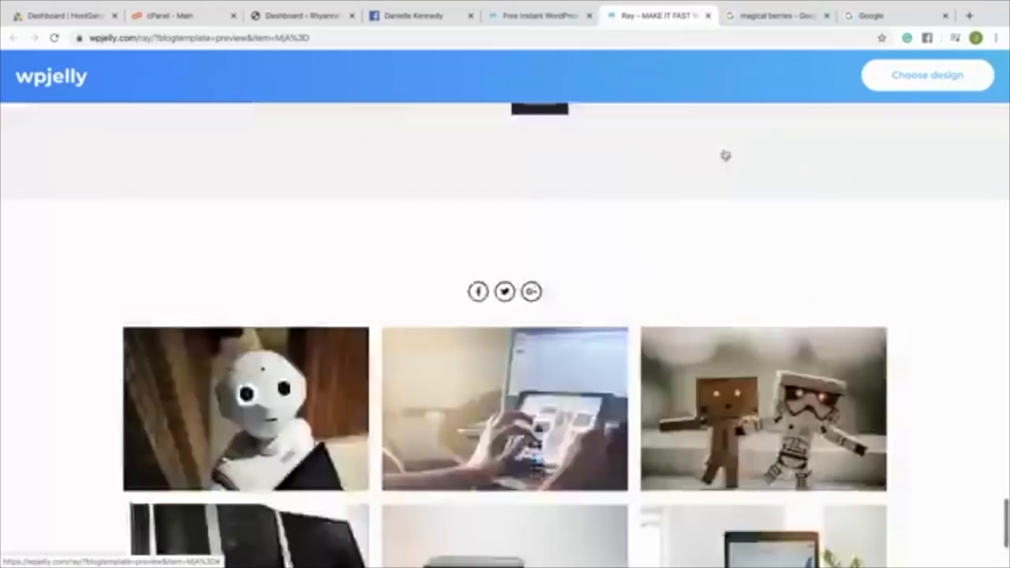
scroll(724, 154, up, 10)
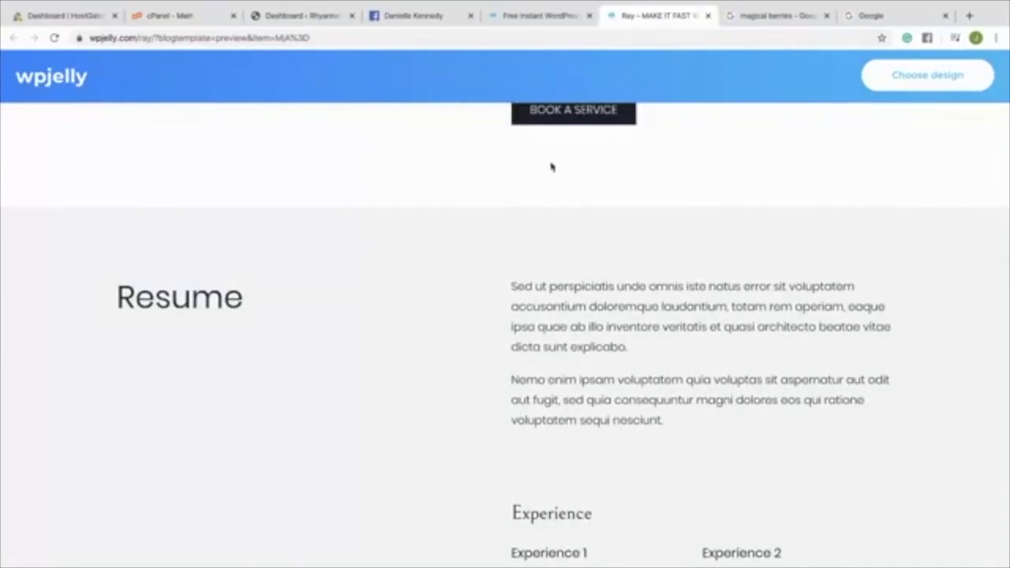
scroll(552, 166, up, 10)
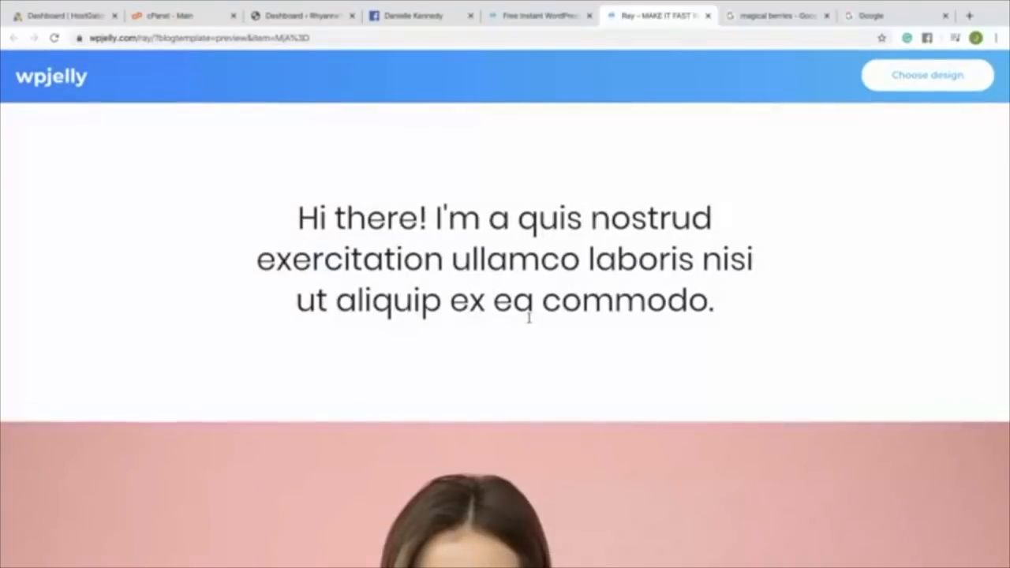
scroll(650, 359, down, 4)
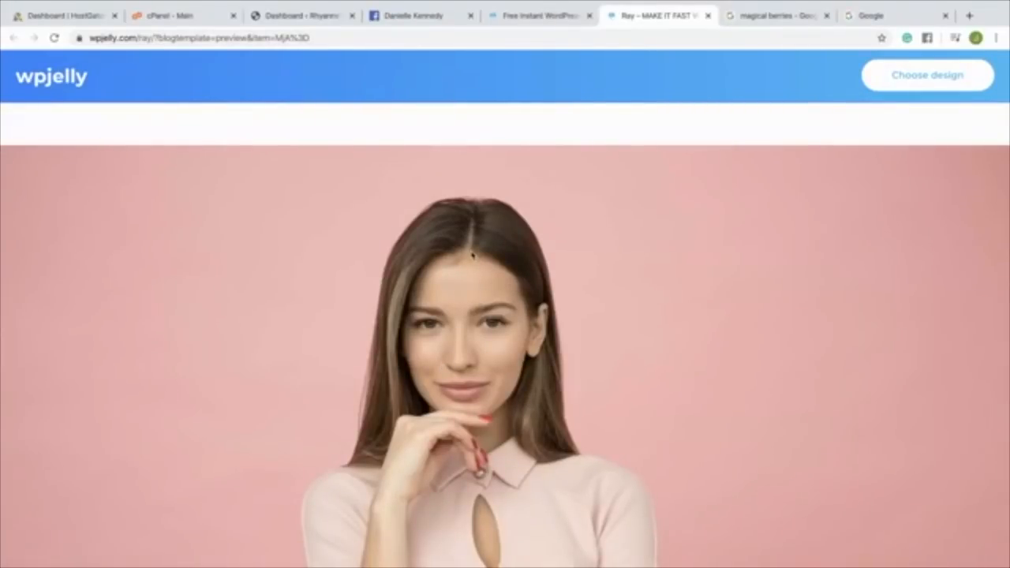
Dismiss the photo's context menu and close the Ray template preview
right_click(473, 255)
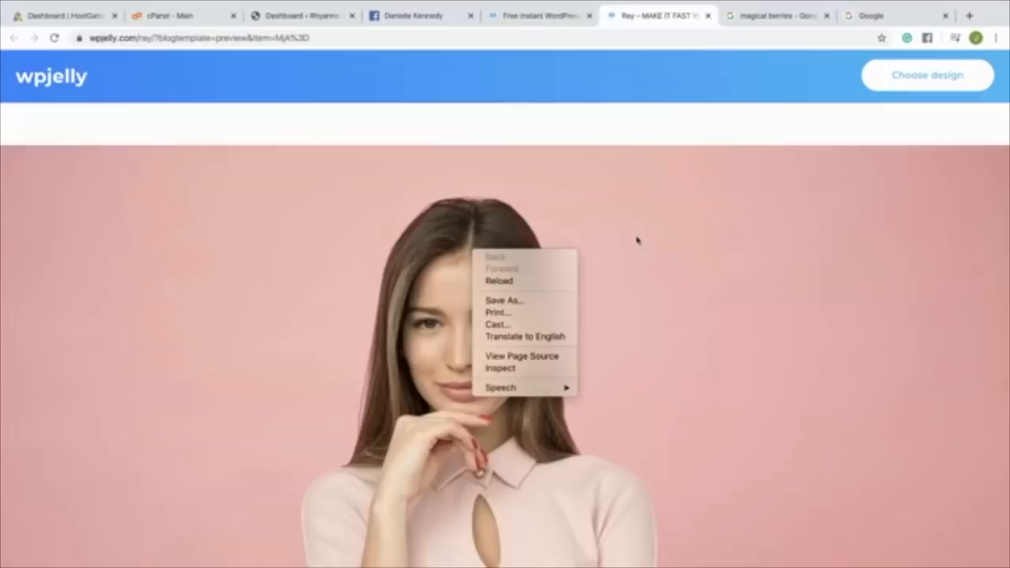
click(708, 18)
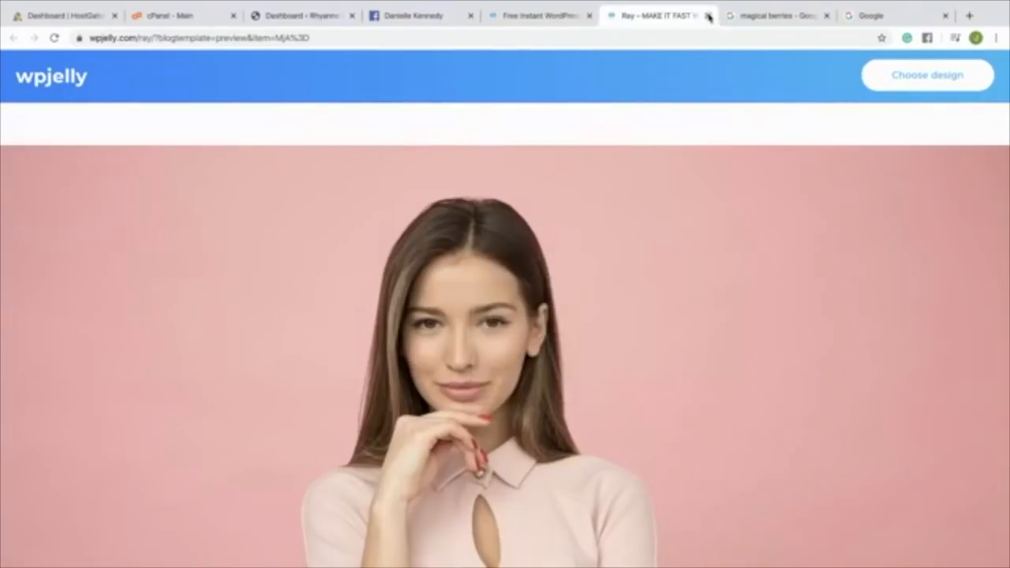
click(708, 15)
Preview the Captain template and scroll from its hero section down to the contact form
click(222, 161)
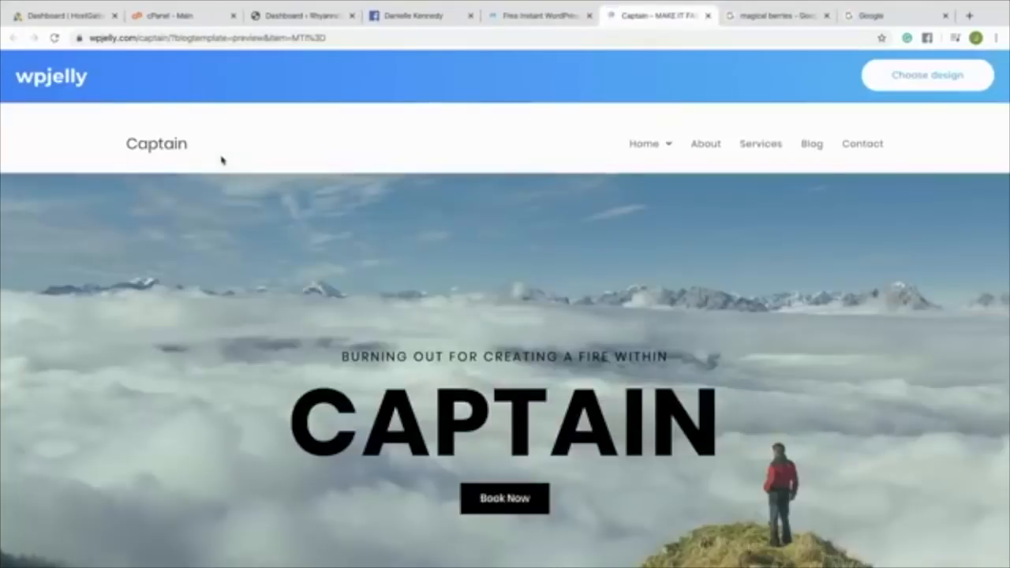
scroll(476, 266, down, 5)
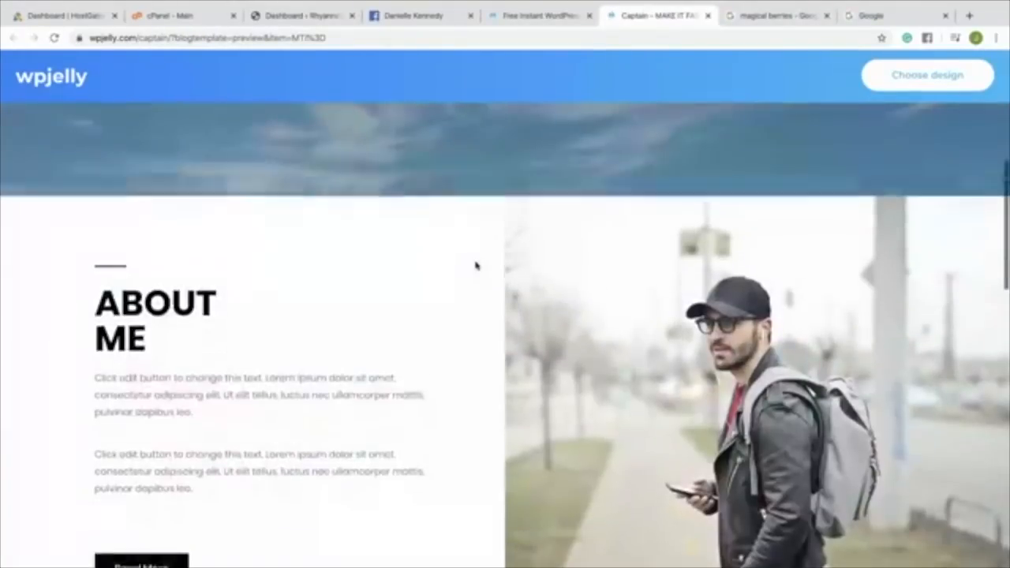
scroll(476, 266, down, 10)
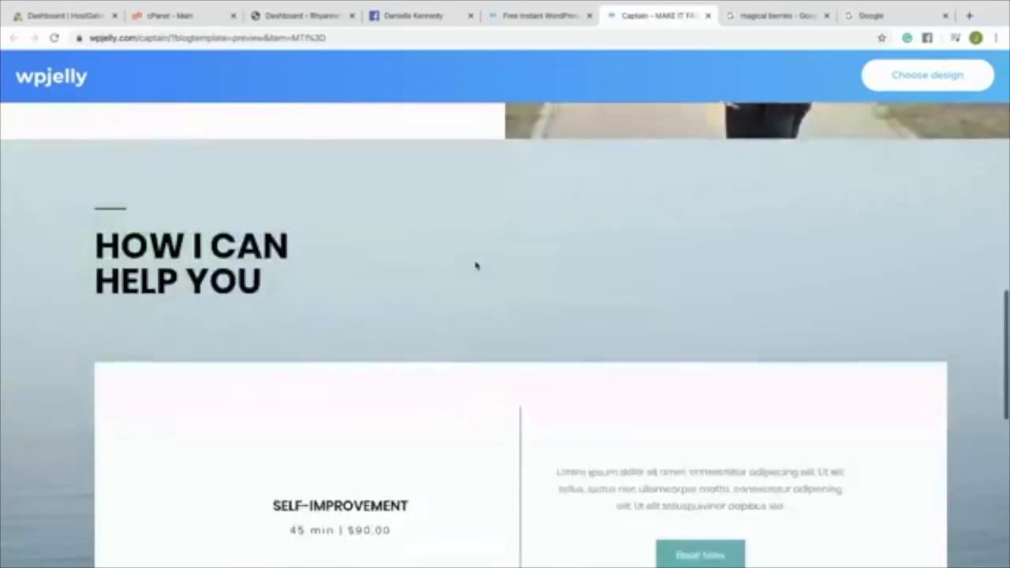
scroll(476, 266, down, 5)
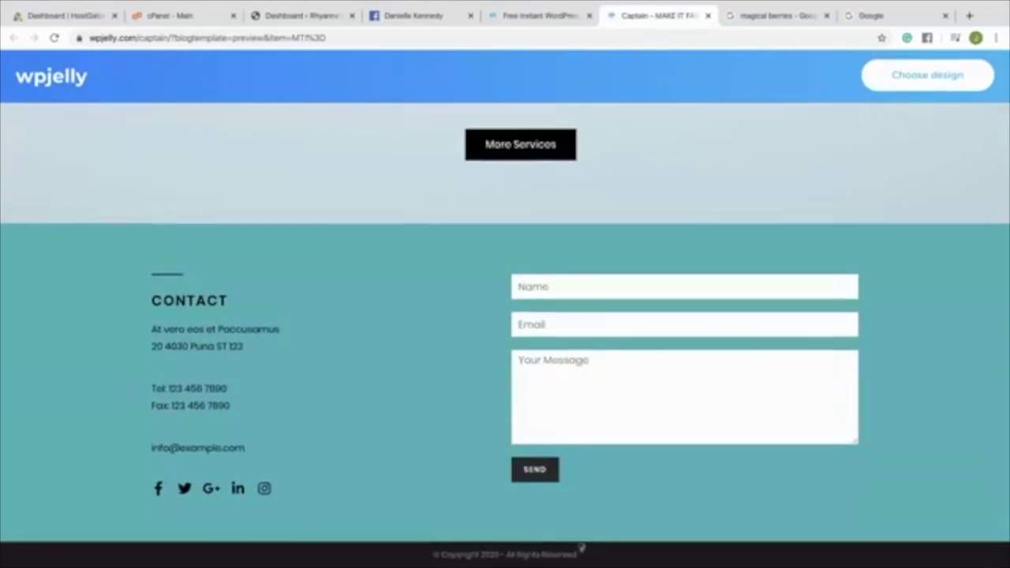
scroll(576, 422, up, 15)
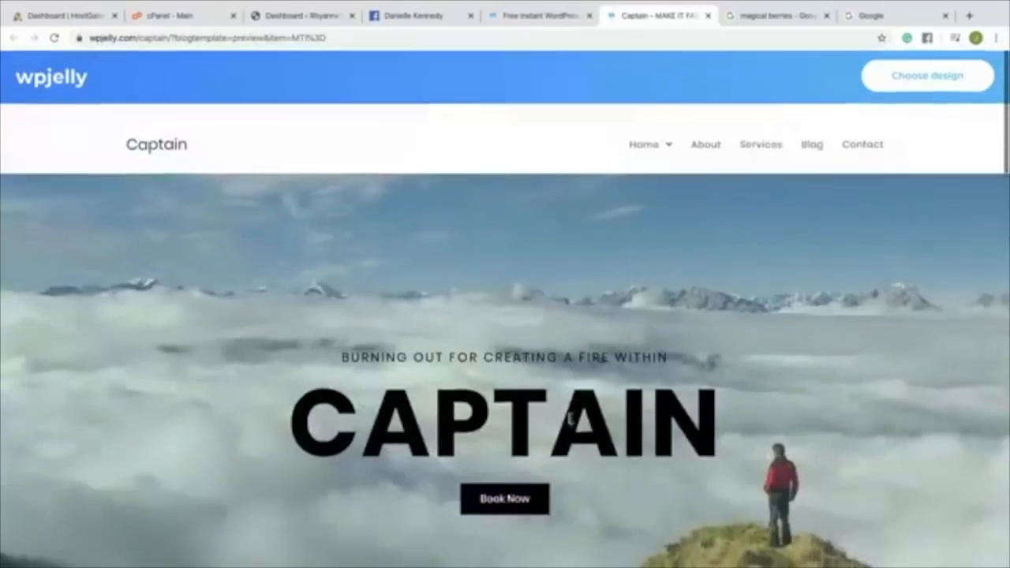
scroll(567, 447, down, 5)
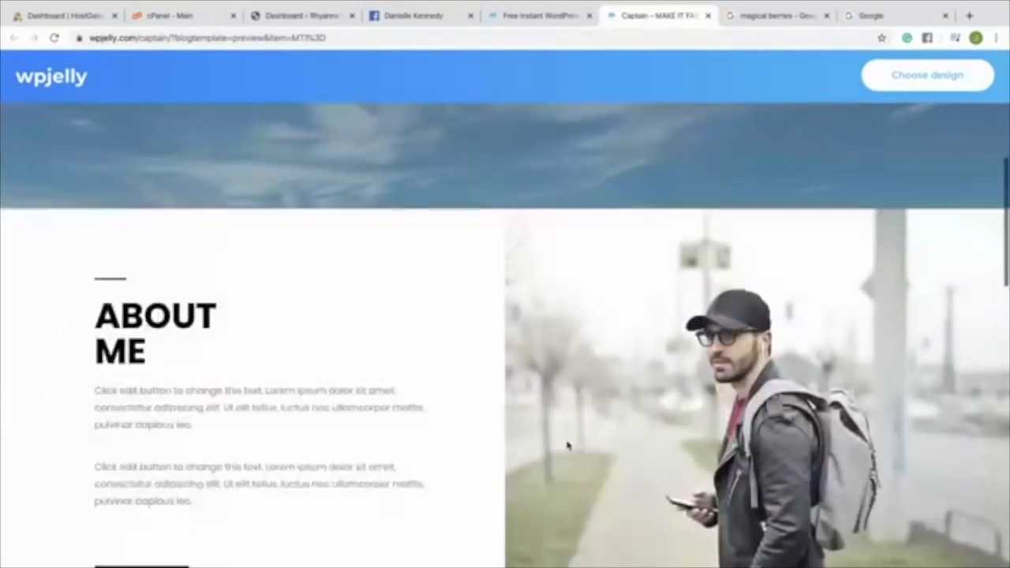
scroll(567, 446, down, 5)
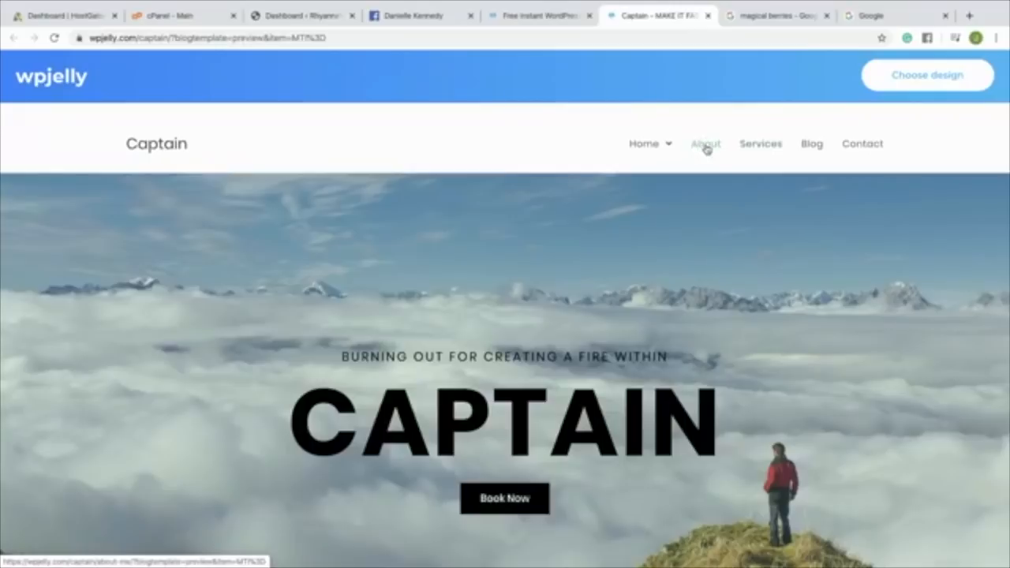
mouse_move(645, 149)
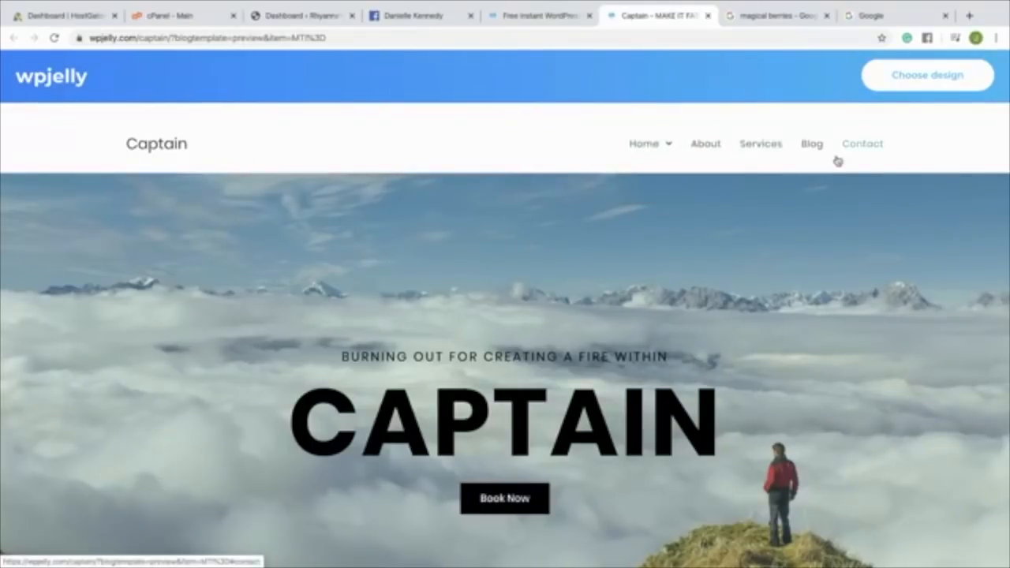
Choose the Captain design and enter 'Rhyanne's Toys' as the site name
click(894, 82)
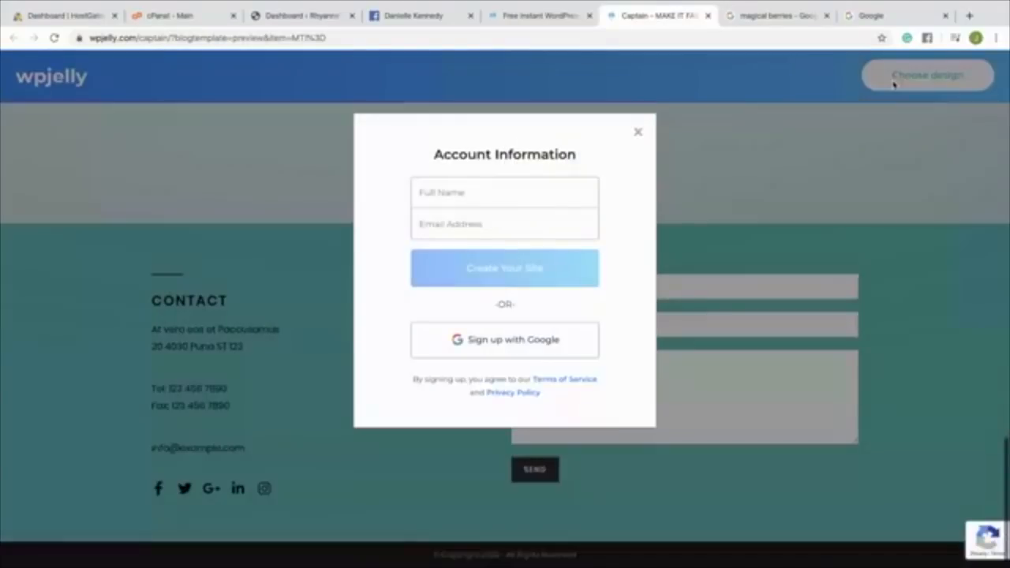
click(485, 201)
text(Rhyanne')
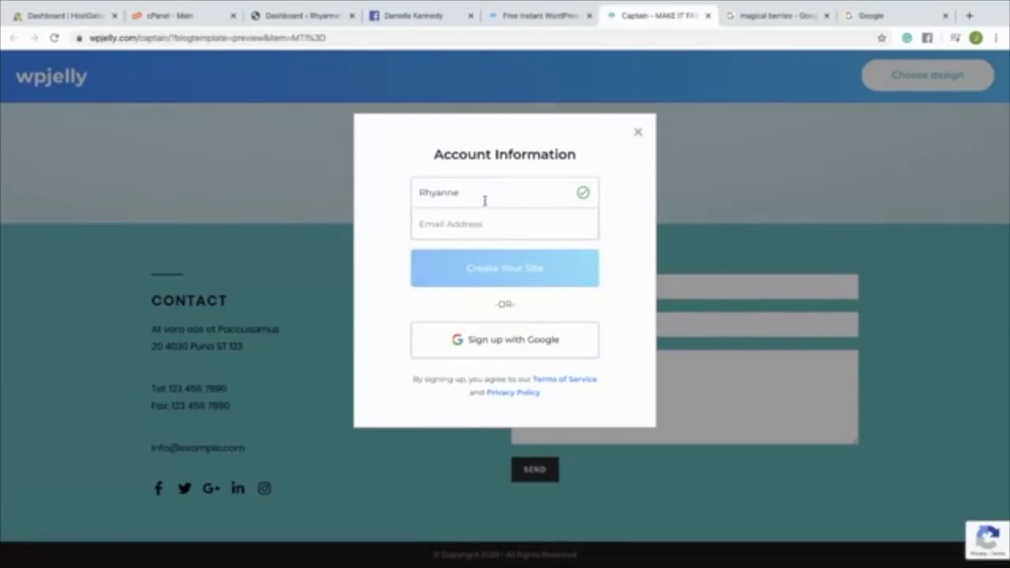
text(s Toys)
Enter the shop's contact e-mail address and submit the form to create the site
click(484, 228)
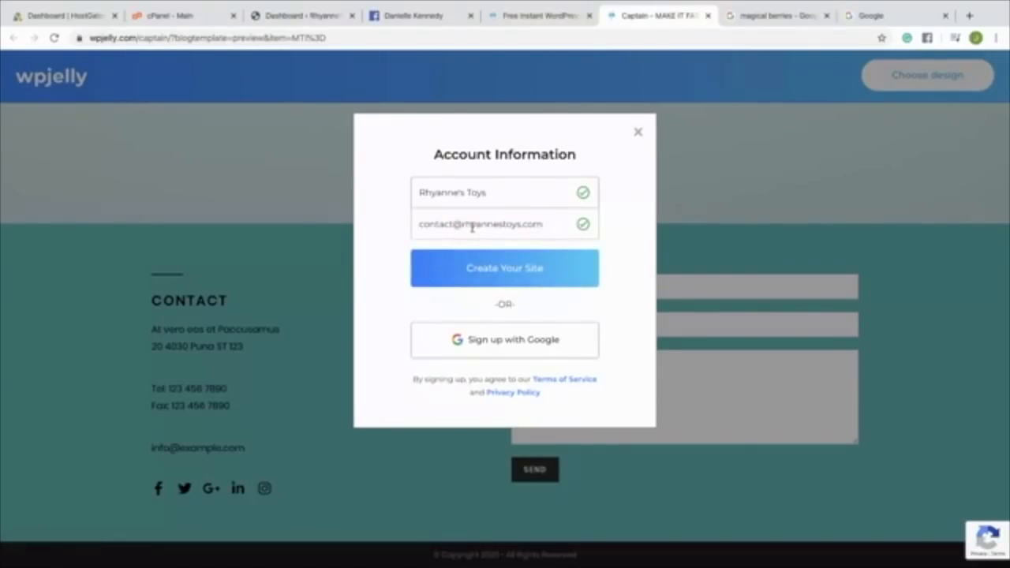
click(534, 269)
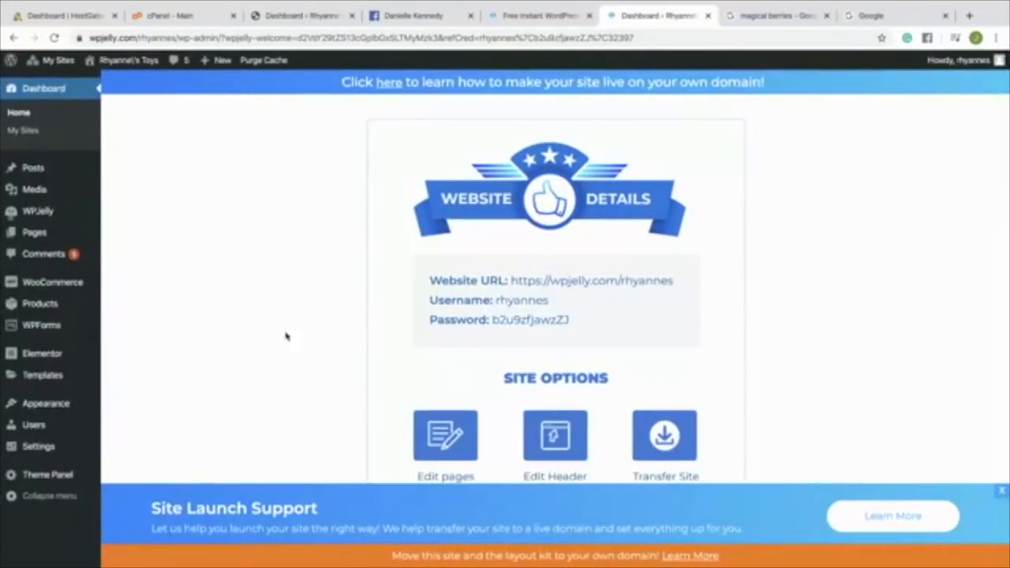
Scroll the new dashboard to view the Website Details box with URL, username and password
scroll(285, 335, down, 1)
scroll(226, 293, up, 1)
scroll(226, 293, down, 1)
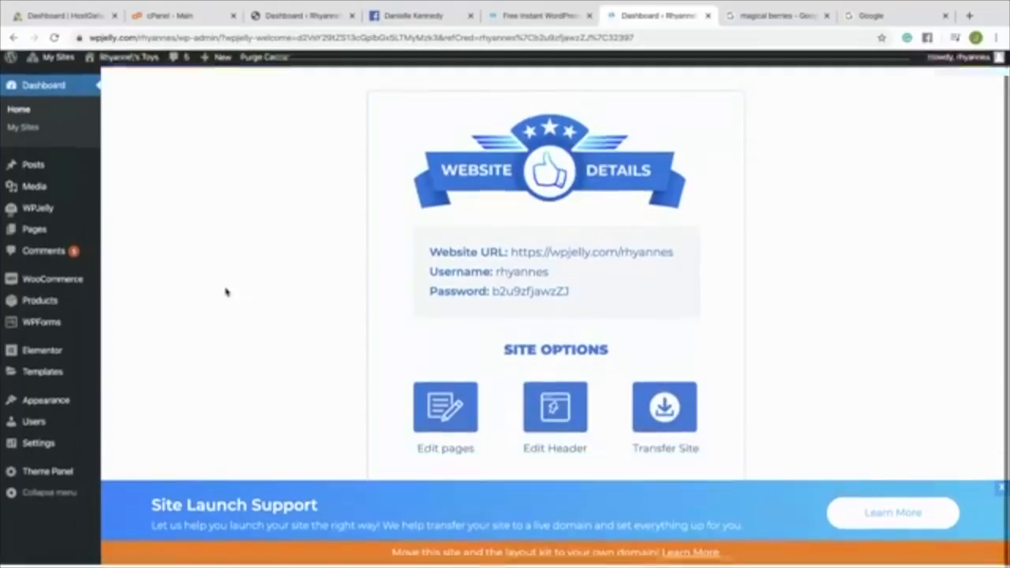
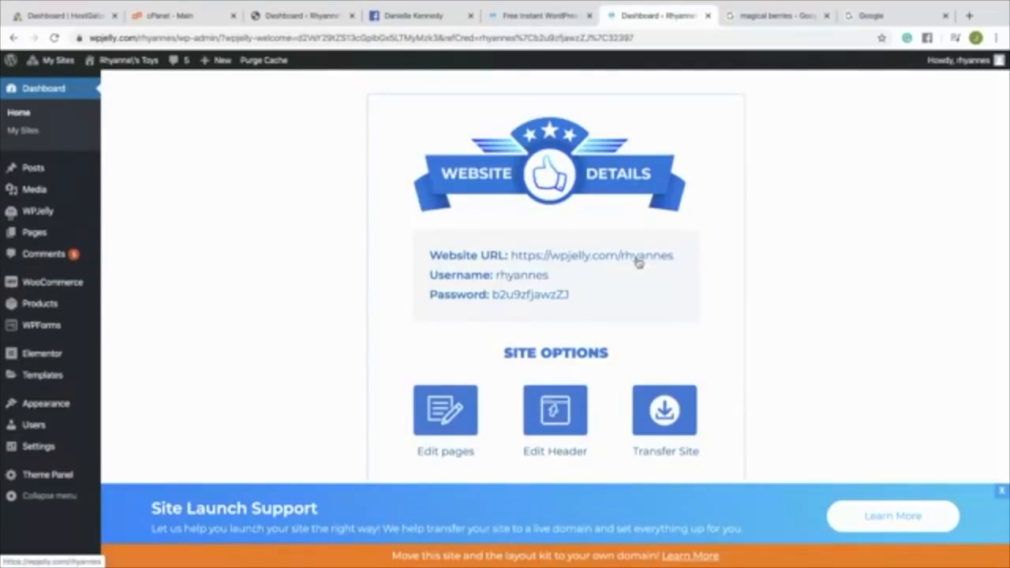
Open the Website URL in a new tab, view the homepage, then return to the Website Details dashboard
right_click(580, 265)
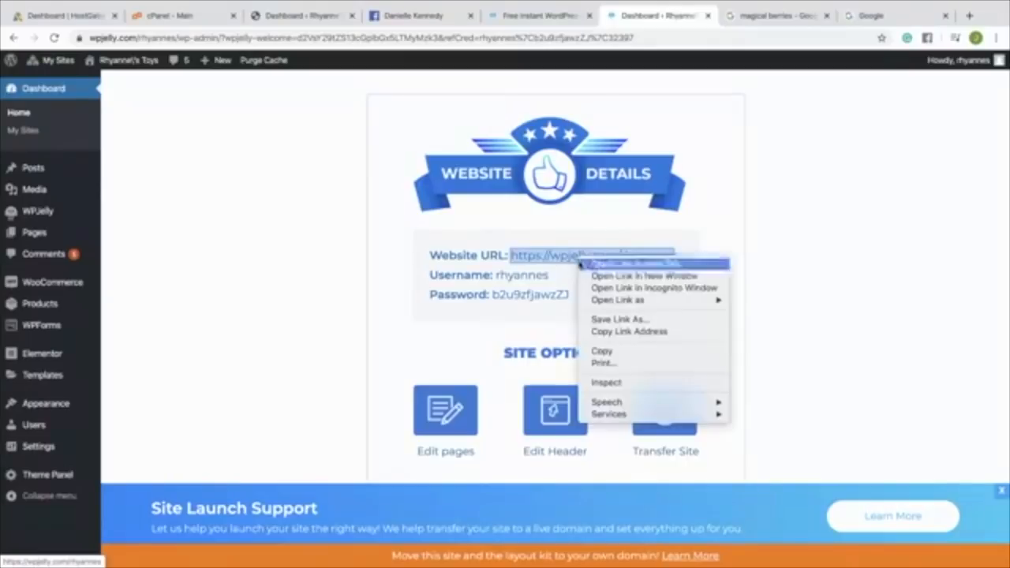
click(590, 265)
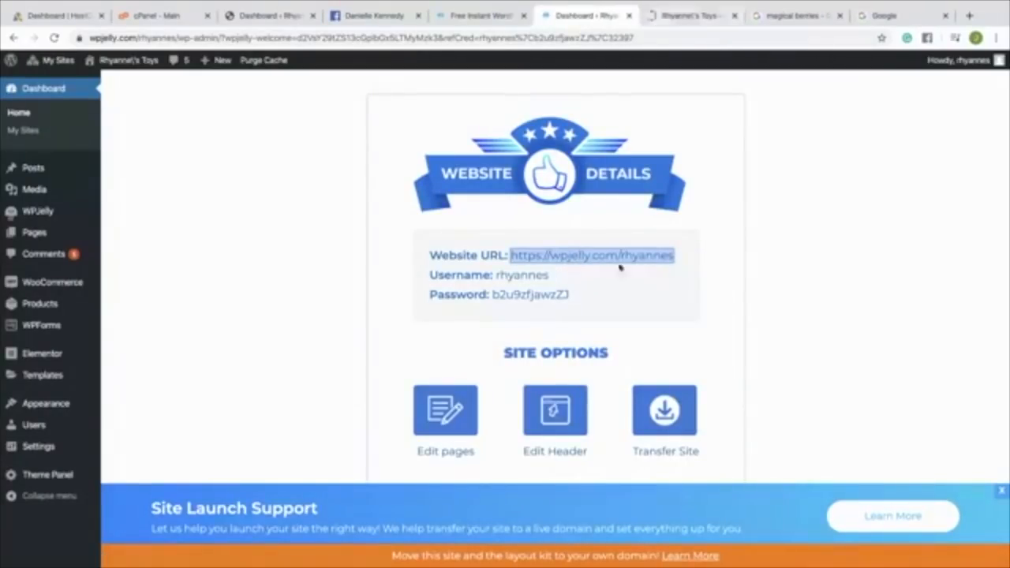
mouse_move(26, 217)
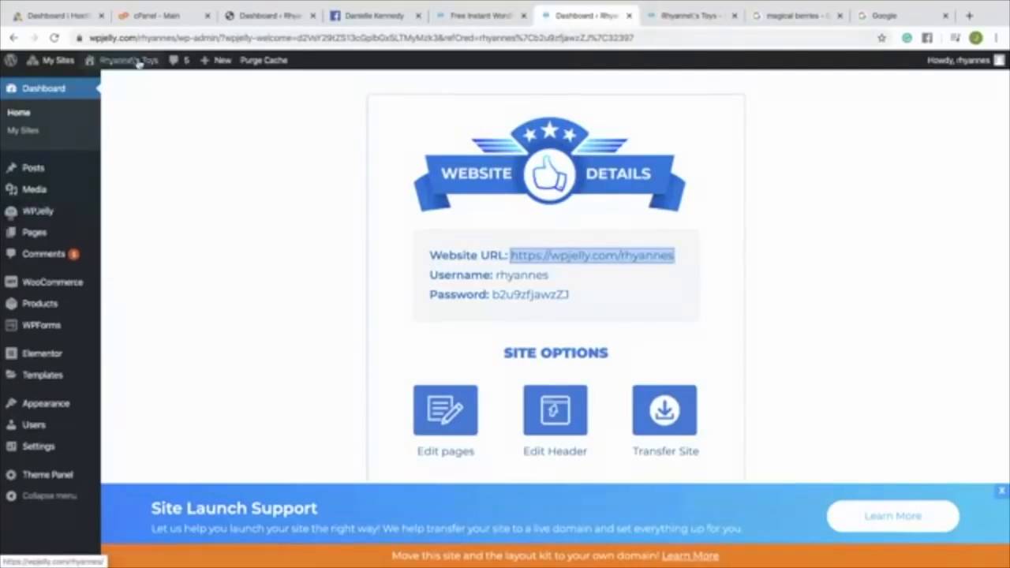
mouse_move(136, 68)
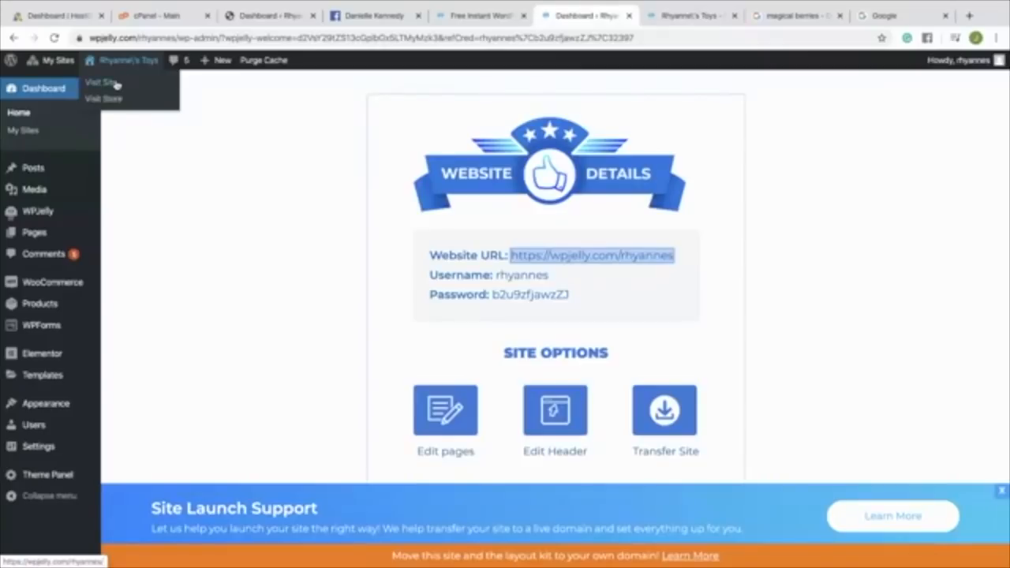
click(671, 16)
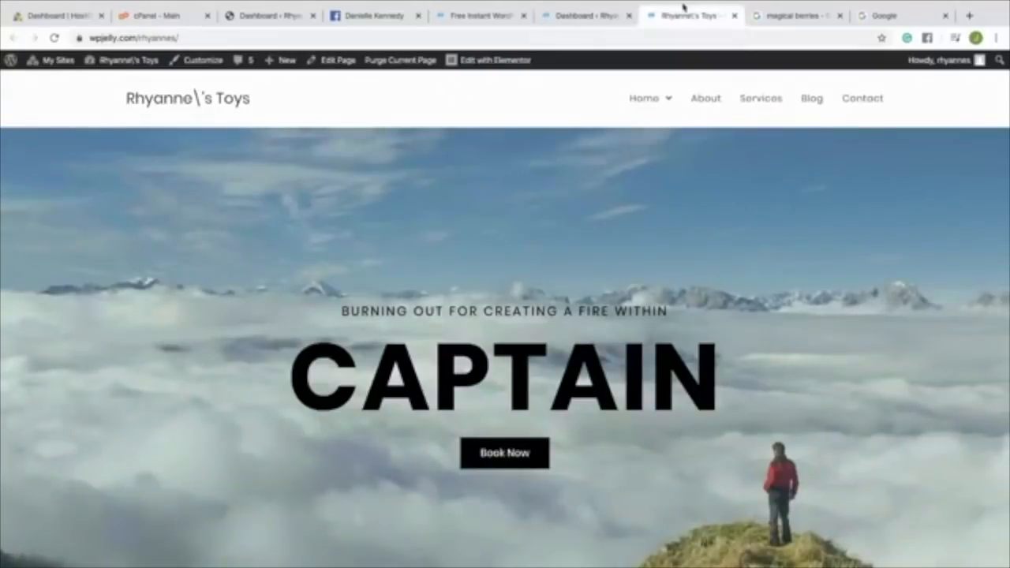
click(588, 19)
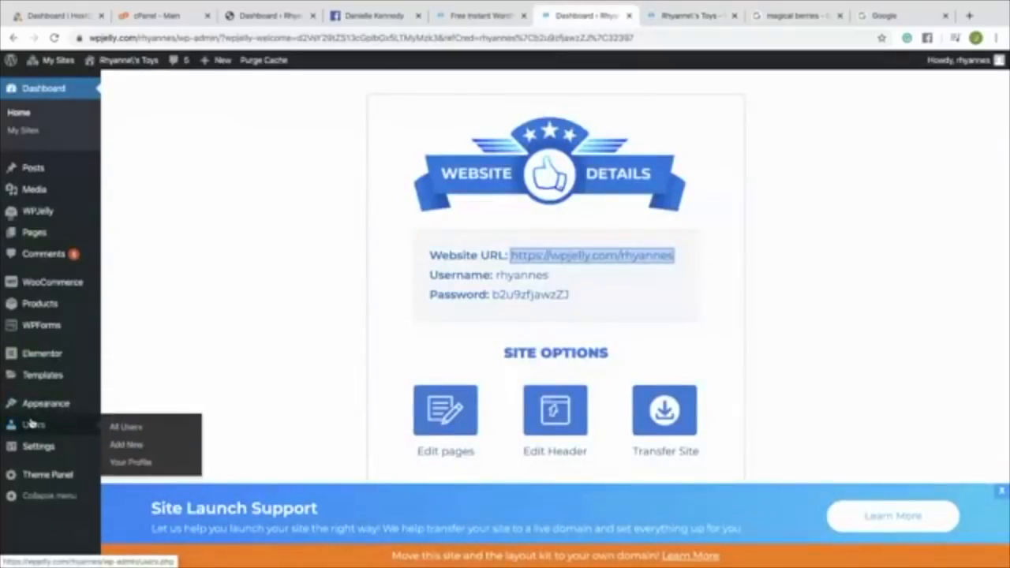
mouse_move(31, 450)
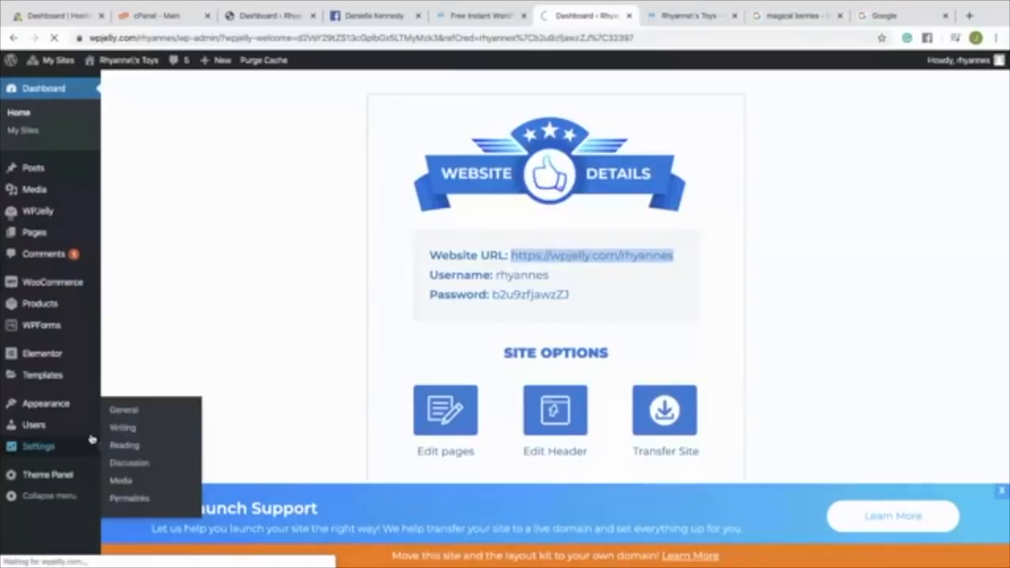
In General Settings, remove the stray backslash so the Site Title reads Rhyanne's Toys, and save
click(128, 411)
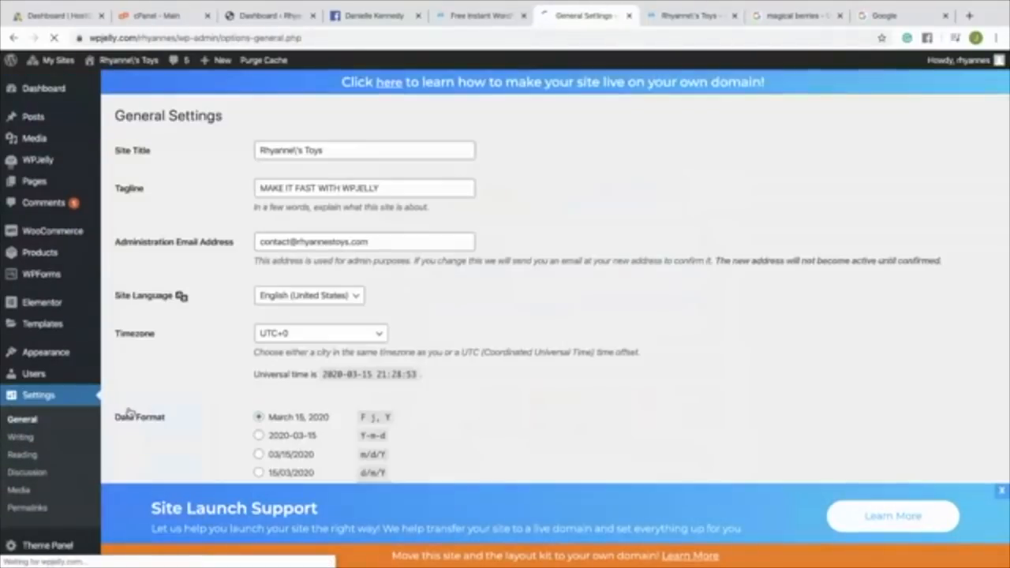
click(295, 149)
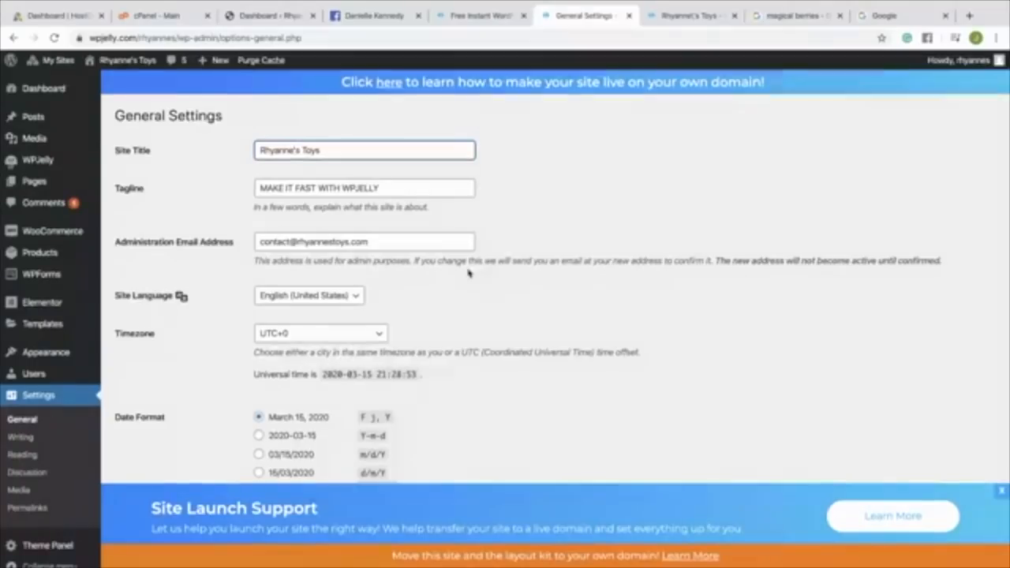
scroll(330, 379, down, 5)
scroll(328, 379, up, 5)
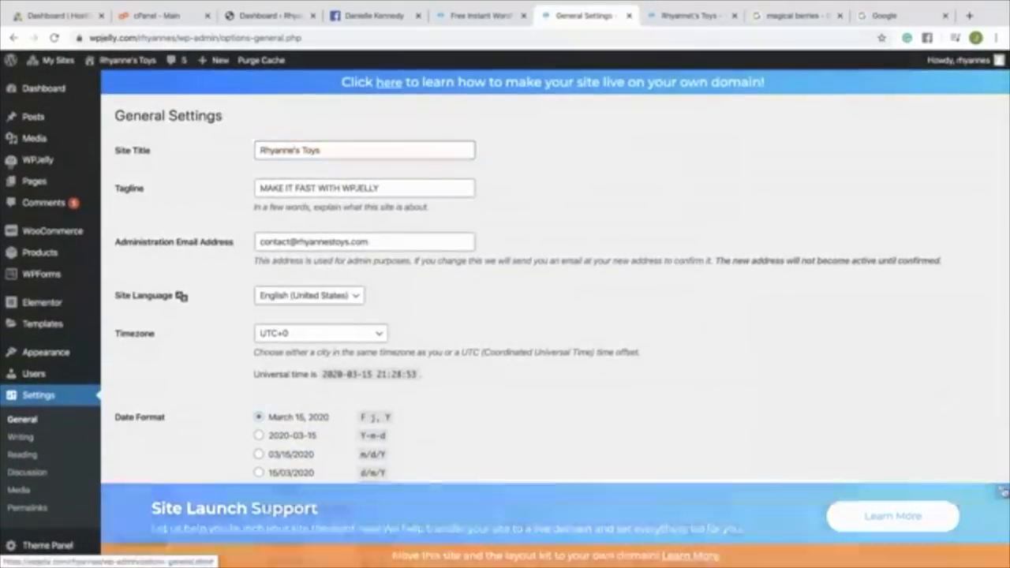
scroll(315, 482, down, 3)
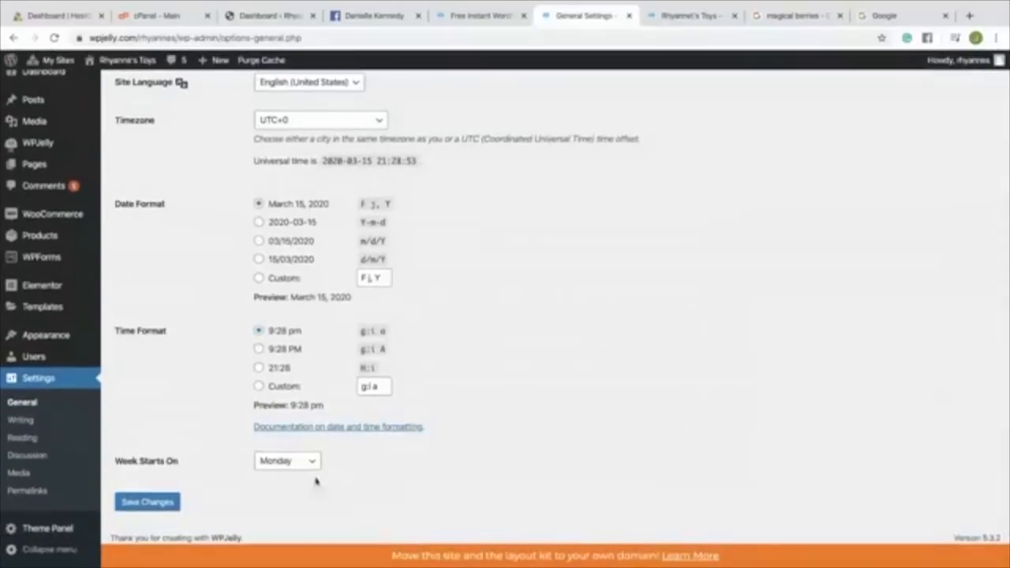
click(155, 503)
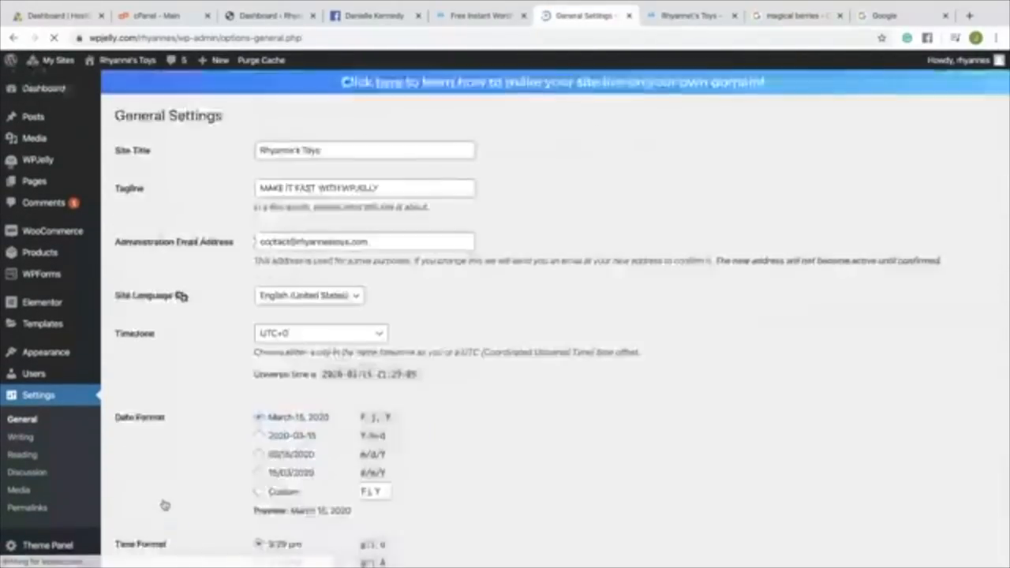
Close the outdated homepage tab and reopen the live site from the admin bar
click(665, 16)
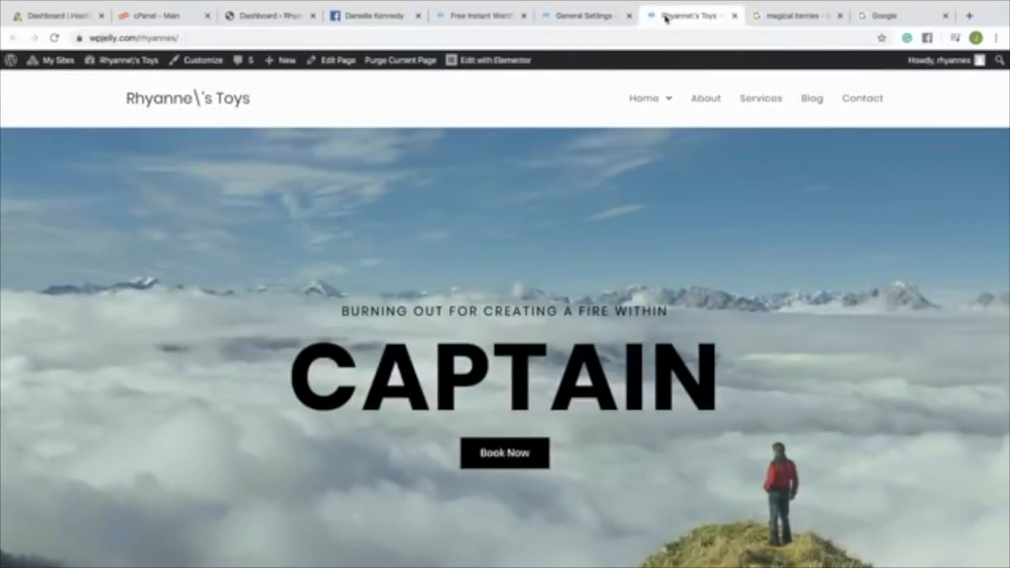
click(631, 39)
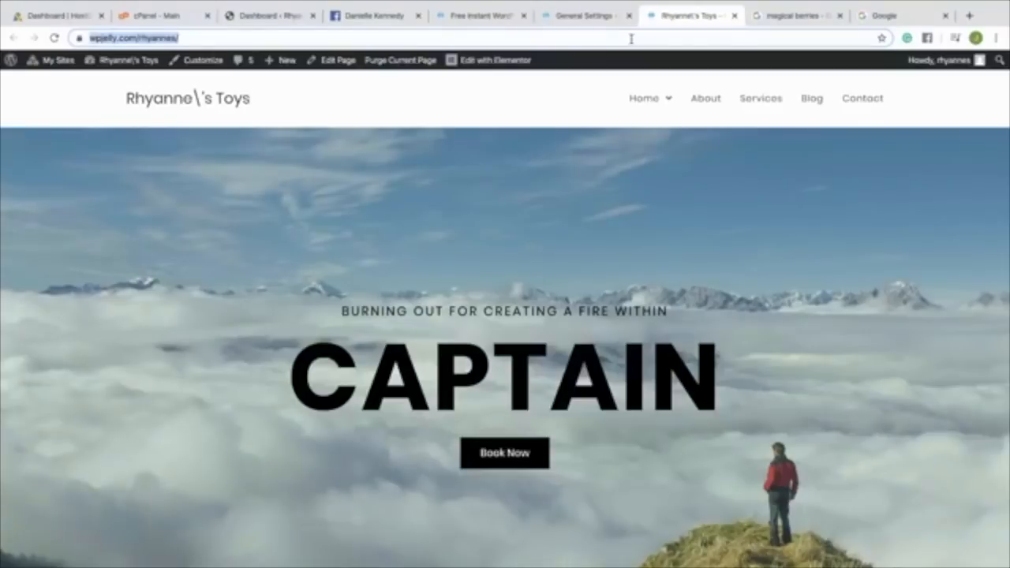
click(568, 113)
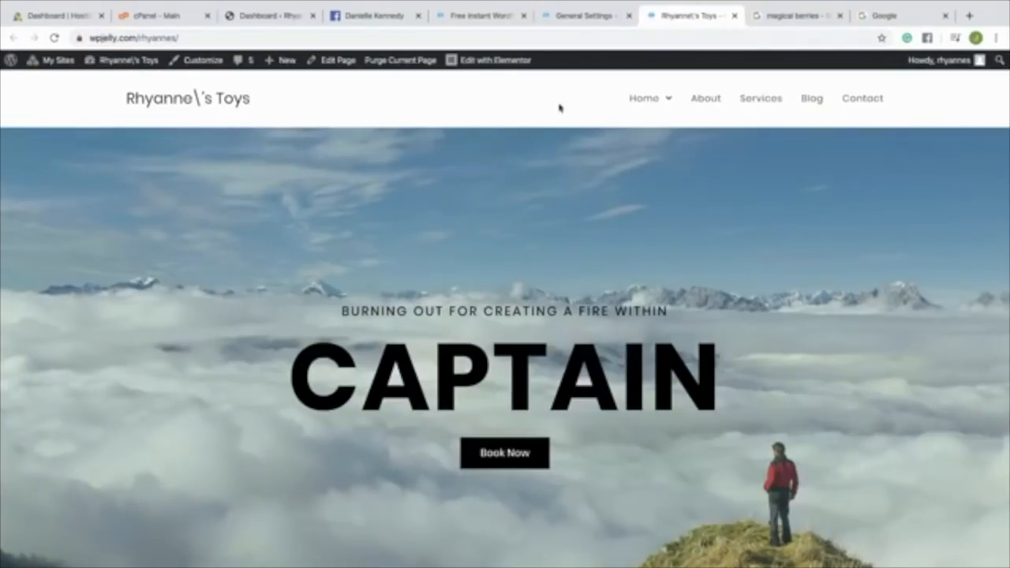
click(734, 15)
click(487, 13)
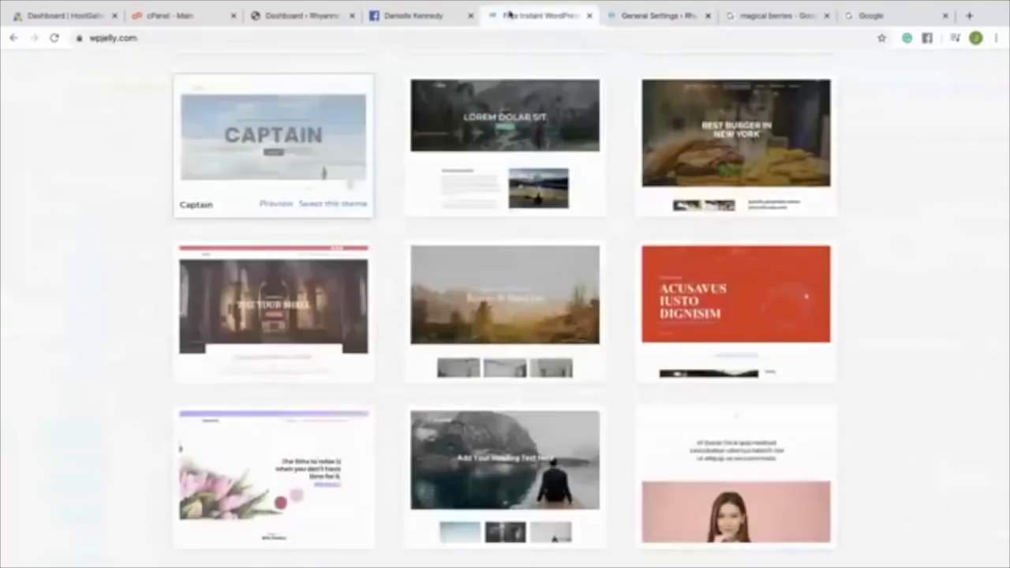
click(630, 15)
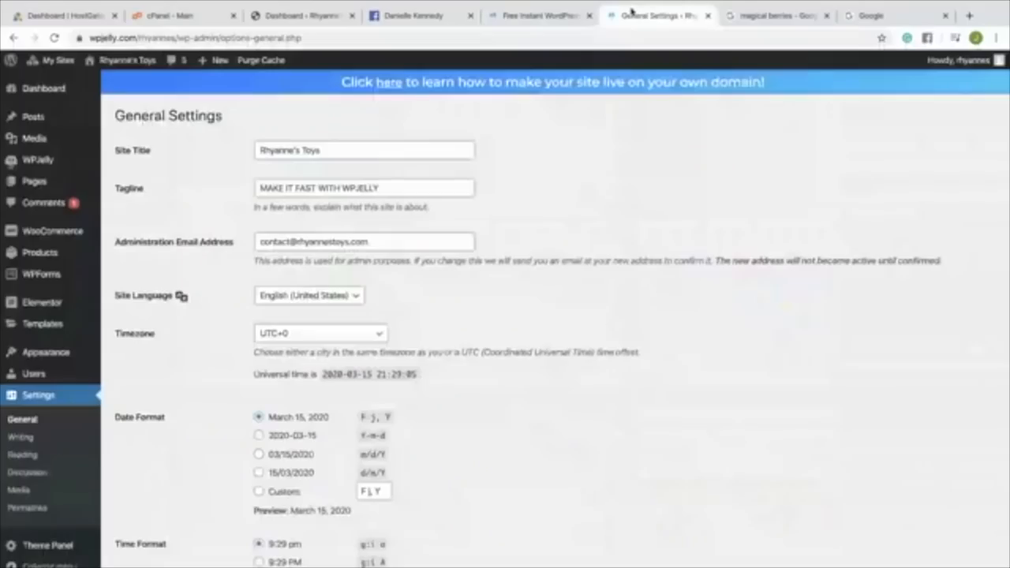
click(128, 60)
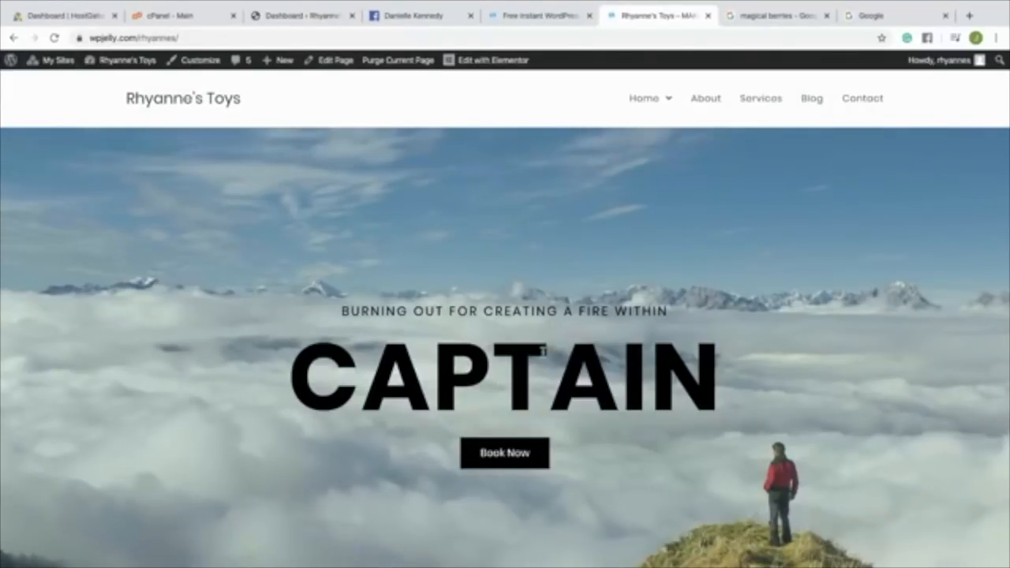
Open the homepage in Elementor and replace the CAPTAIN heading with 'Welcome'
mouse_move(665, 87)
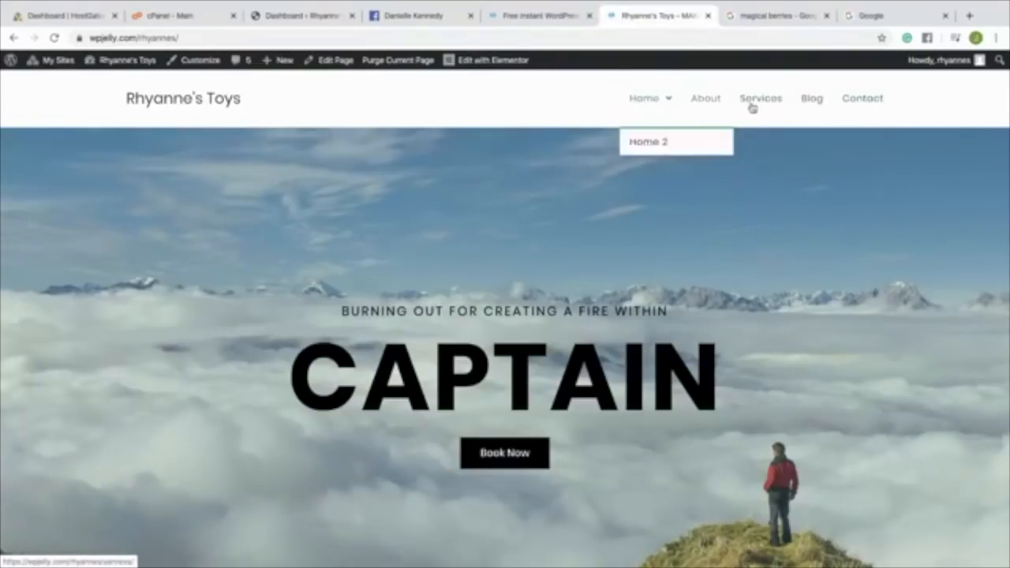
mouse_move(621, 119)
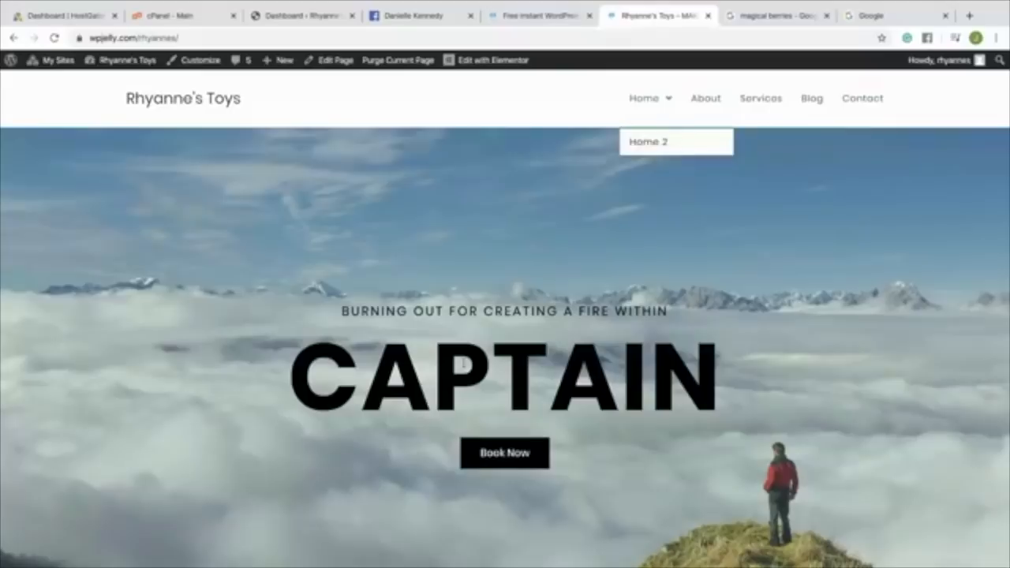
click(478, 60)
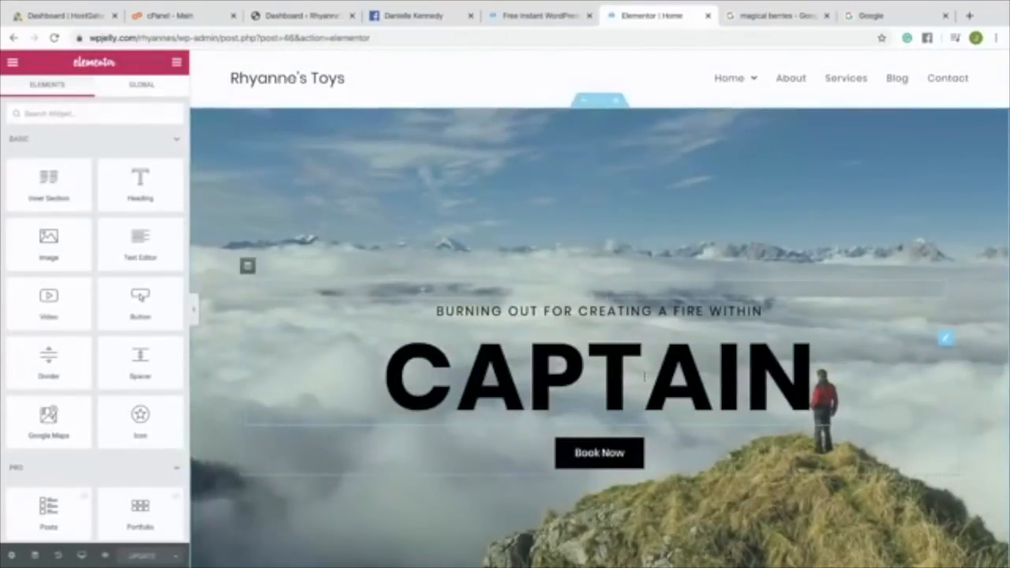
click(826, 376)
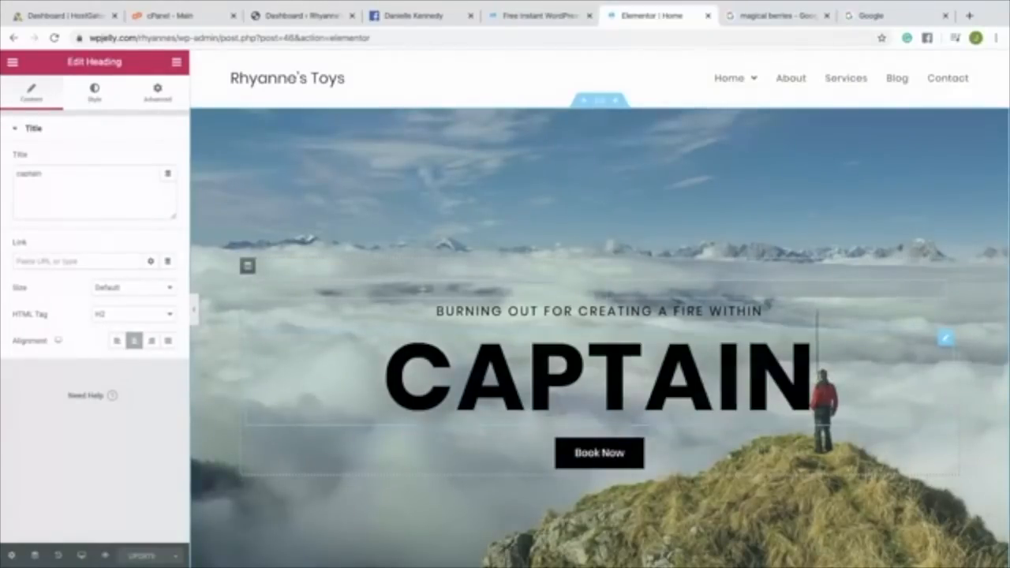
key(BackSpace)
key(BackSpace)
key(BackSpace)
key(BackSpace)
key(BackSpace)
key(BackSpace)
key(BackSpace)
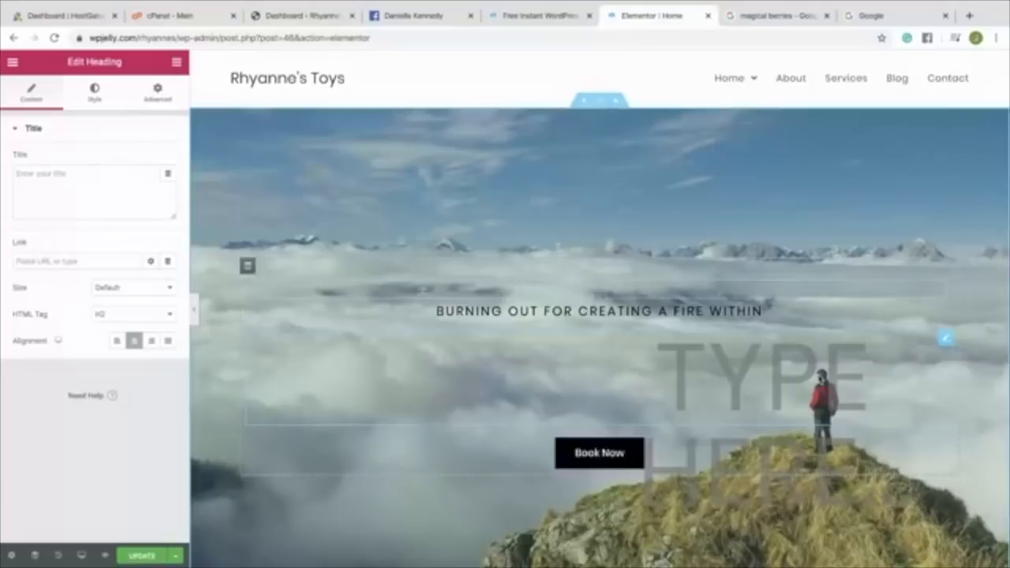
text(We)
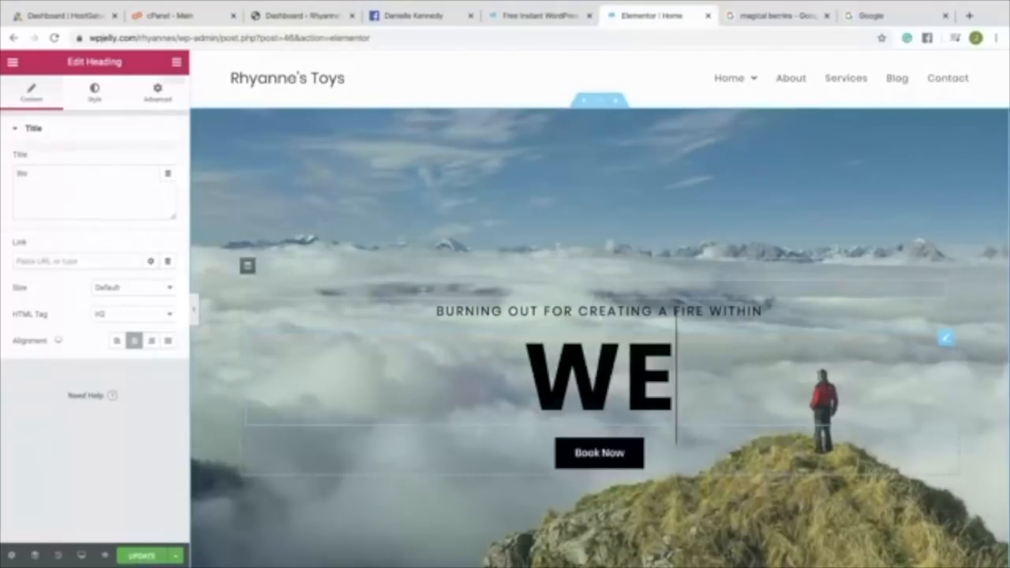
text(lc)
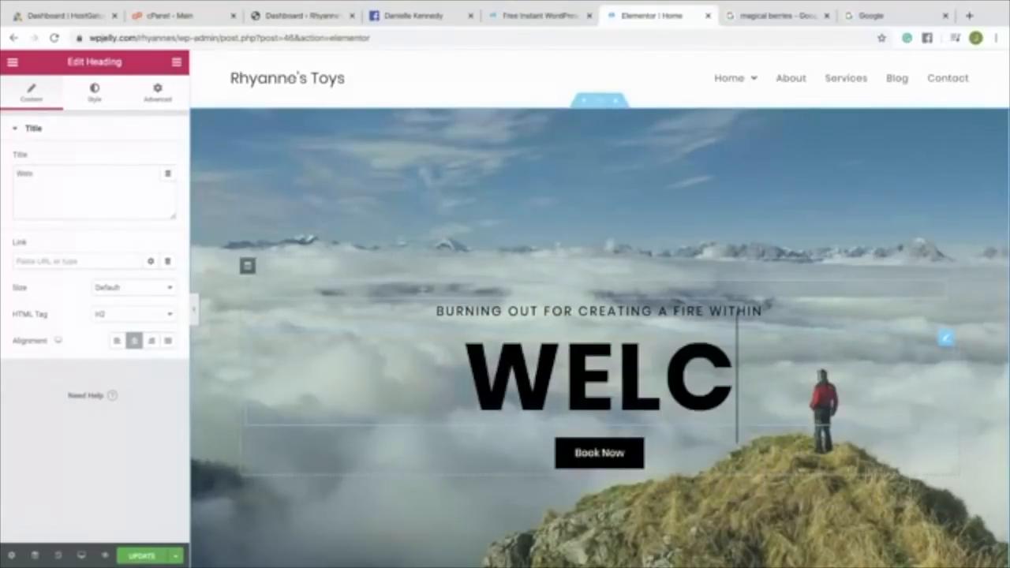
text(ome)
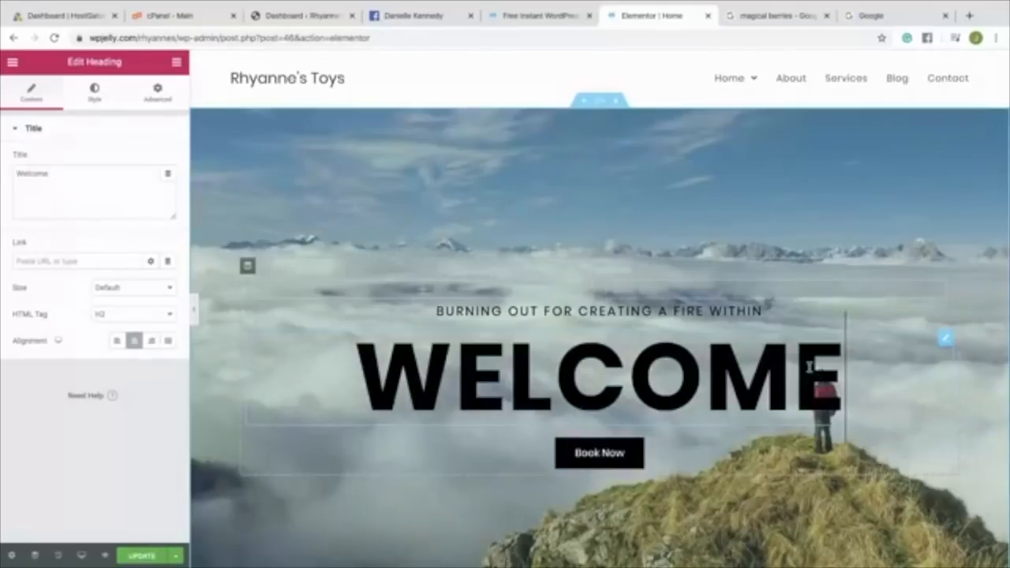
Rewrite the subheading above it to read 'Watch me play!'
click(762, 310)
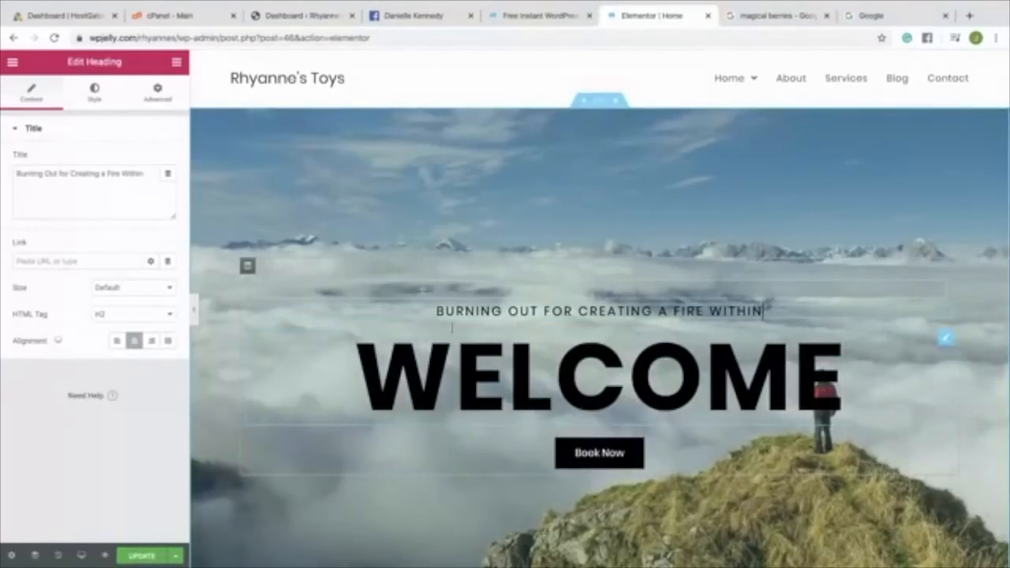
drag(763, 311, 440, 313)
text(W)
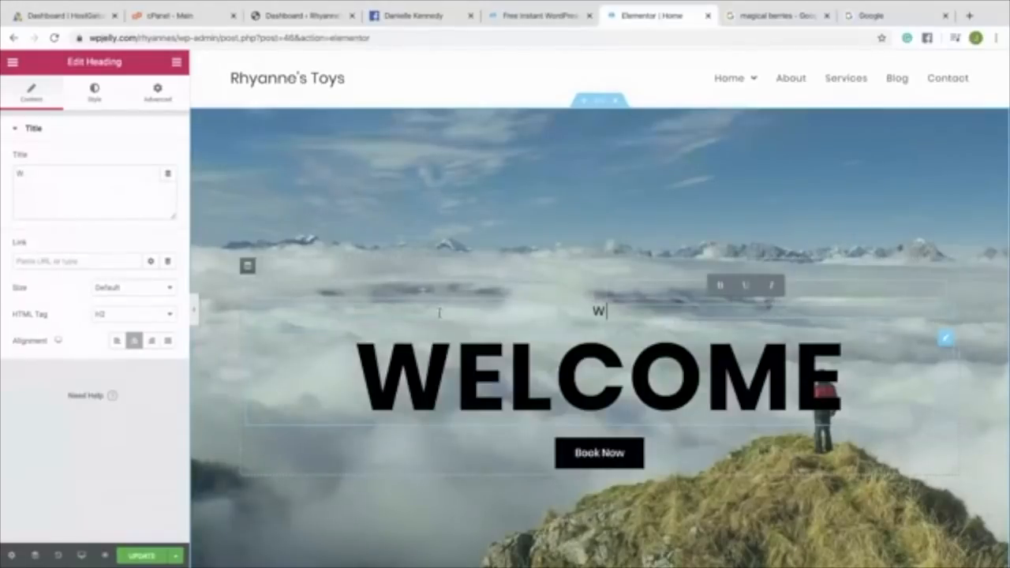
text(atch me play)
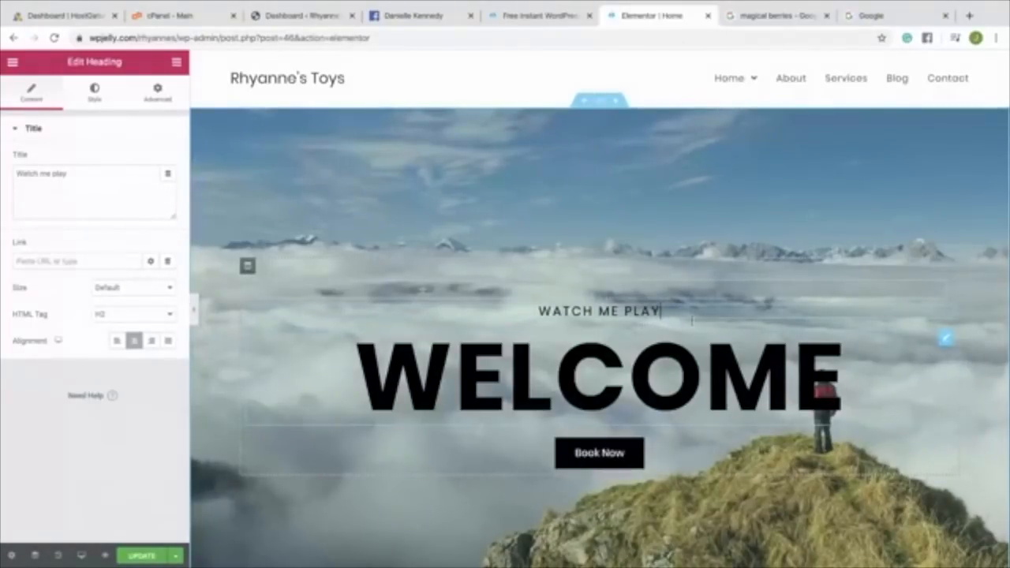
text(!)
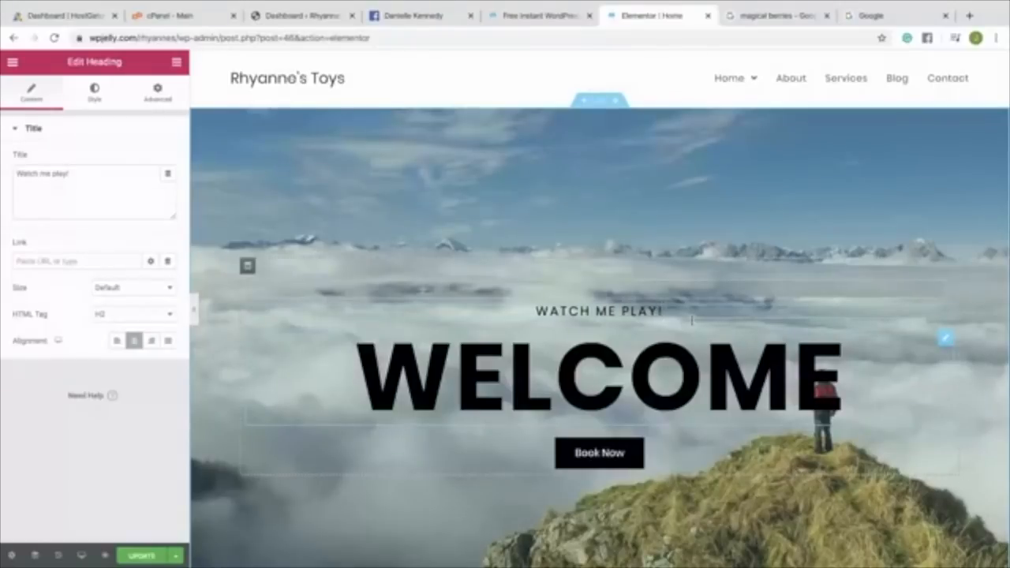
Edit the hero button inline, deleting the 'Book Now' text and typing 'ENTER' in its place
click(629, 464)
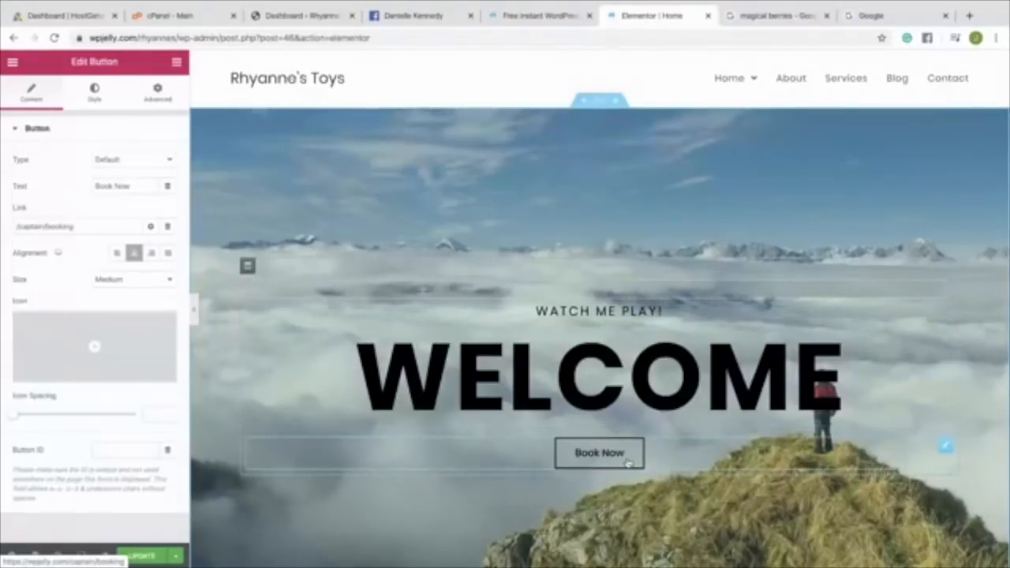
double_click(616, 454)
click(629, 455)
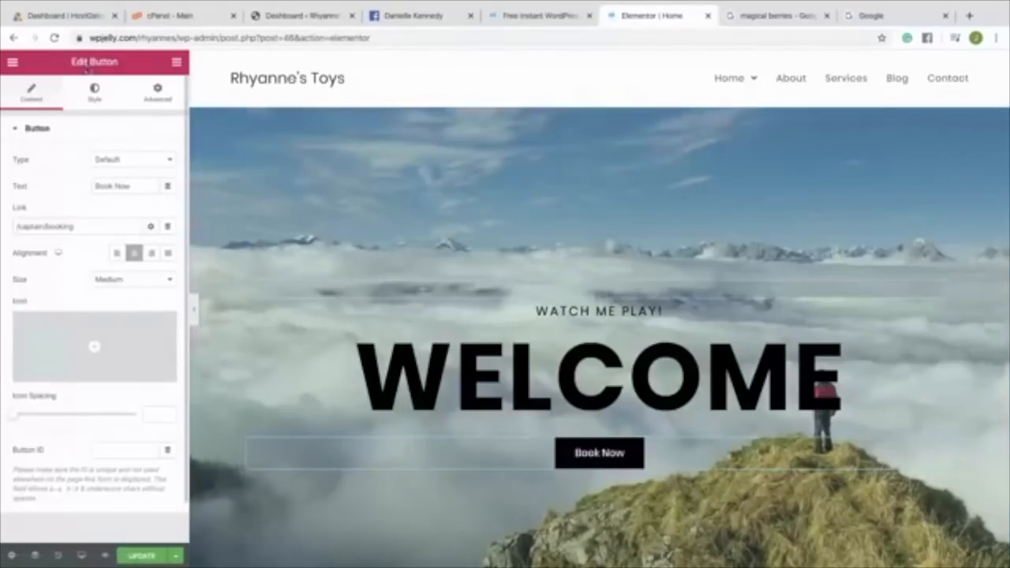
mouse_move(52, 363)
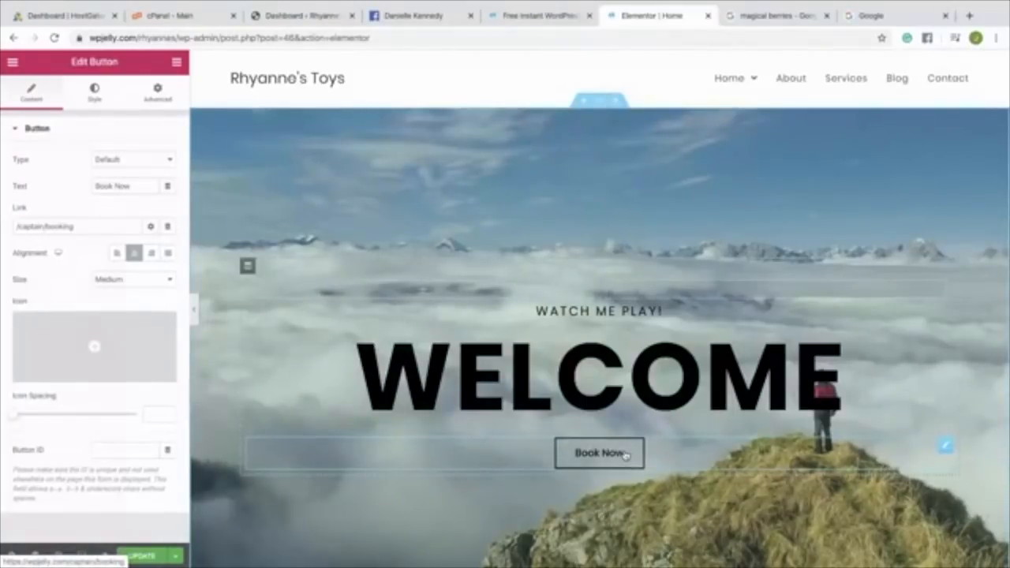
double_click(615, 454)
key(BackSpace)
key(BackSpace)
key(BackSpace)
key(BackSpace)
key(BackSpace)
key(BackSpace)
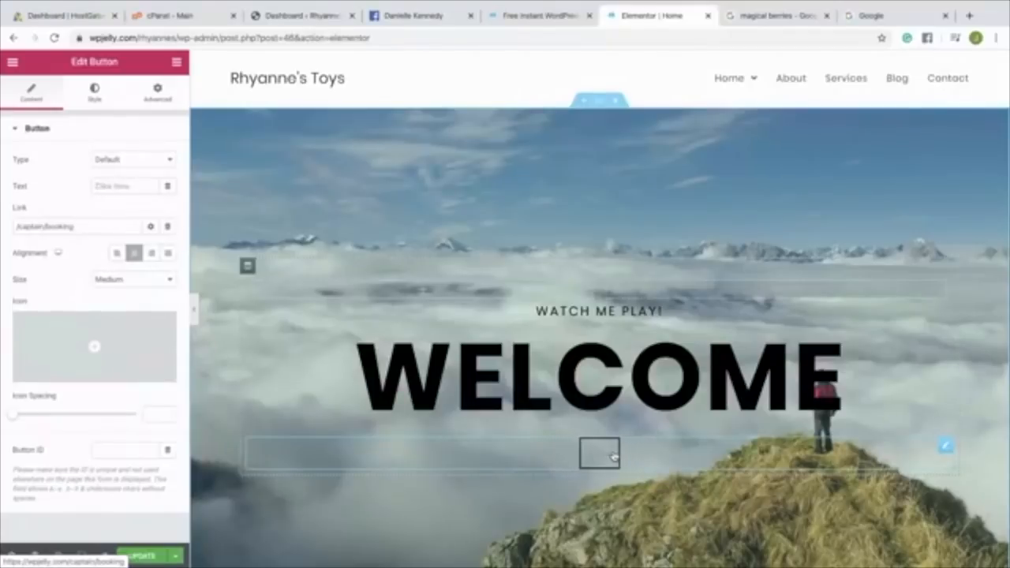
text(Entire)
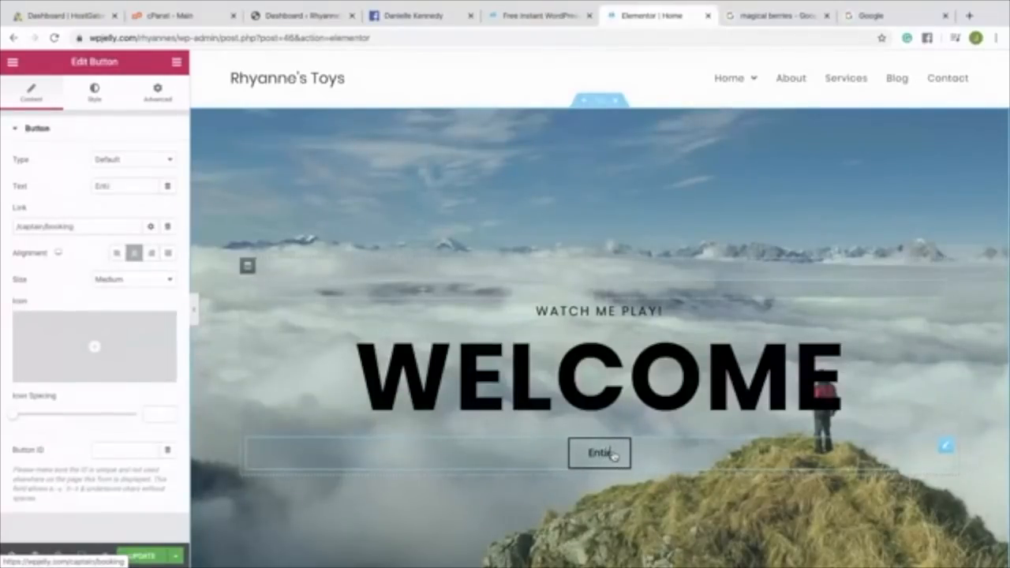
key(BackSpace)
key(BackSpace)
key(BackSpace)
key(BackSpace)
key(BackSpace)
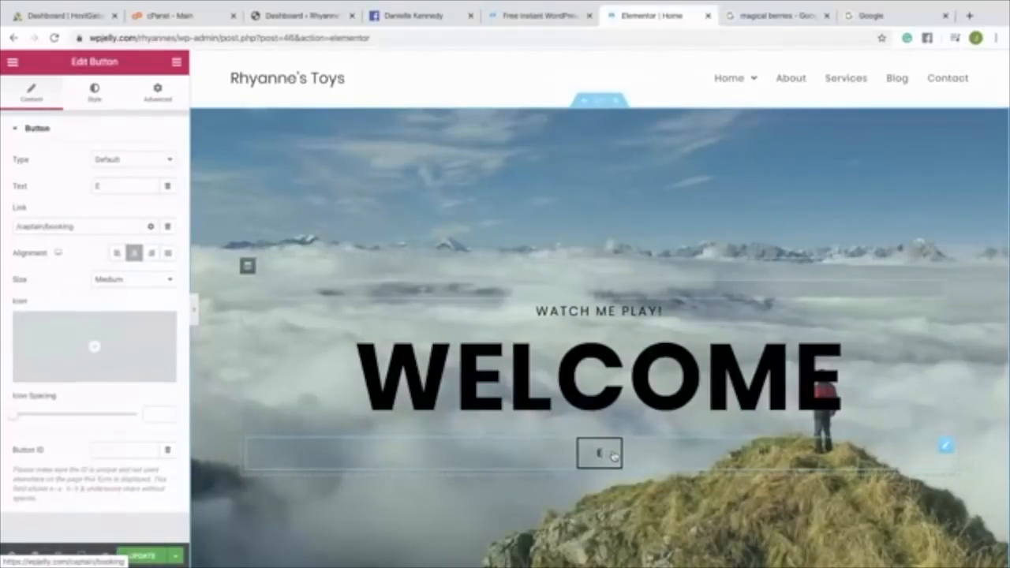
text(NTIRE)
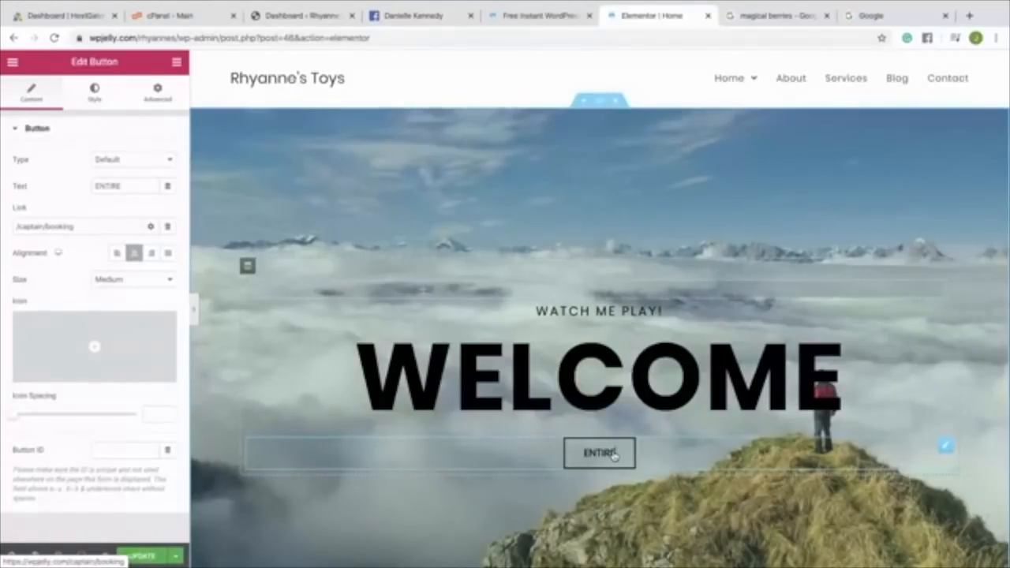
key(BackSpace)
key(BackSpace)
key(BackSpace)
text(ER)
Set the ENTER button's border radius to 10 in its Style settings
click(94, 93)
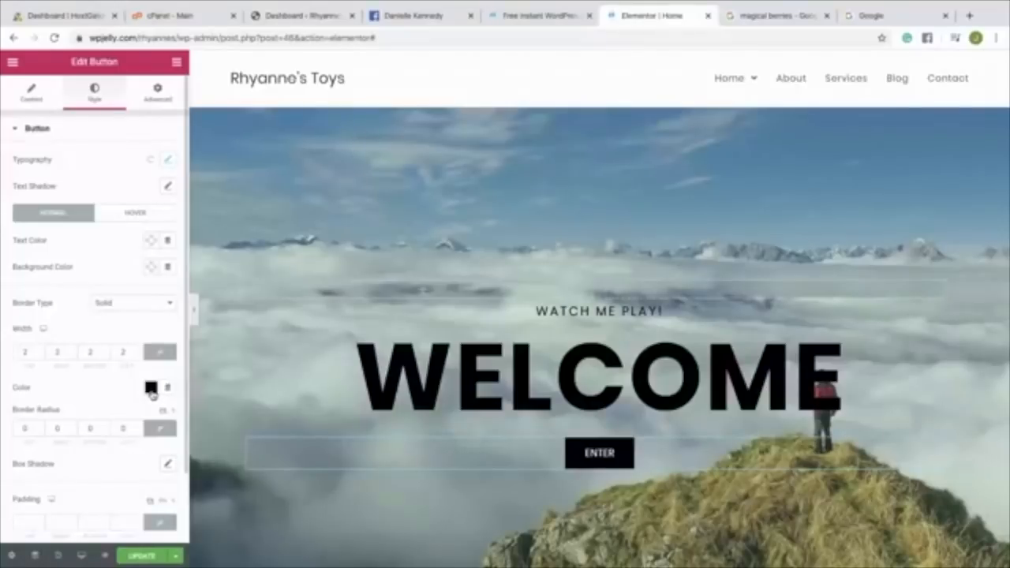
click(151, 389)
click(151, 389)
double_click(26, 426)
text(10)
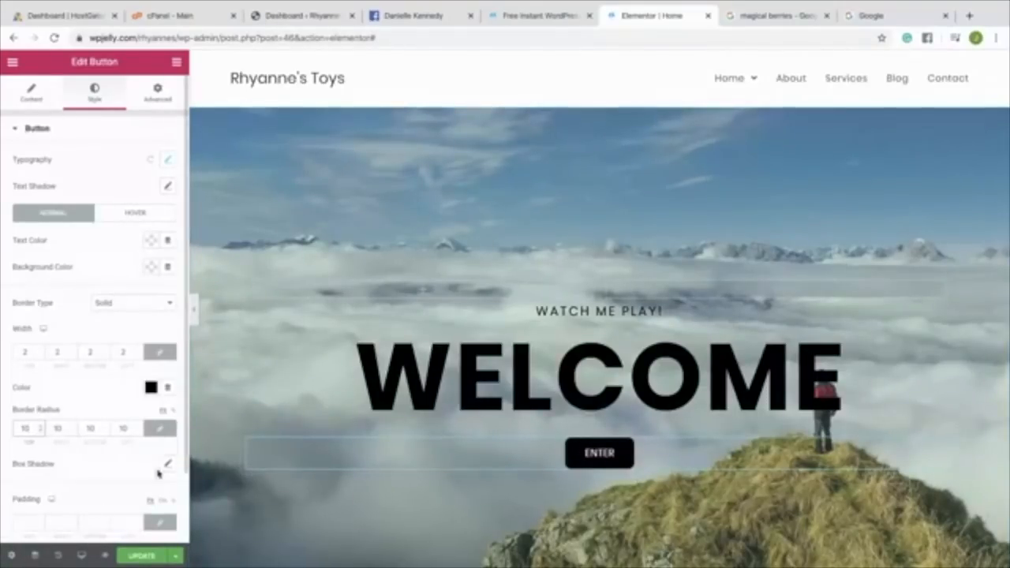
Add a box shadow with horizontal offset 6, vertical -6, and Outline position
click(167, 464)
click(139, 529)
click(76, 530)
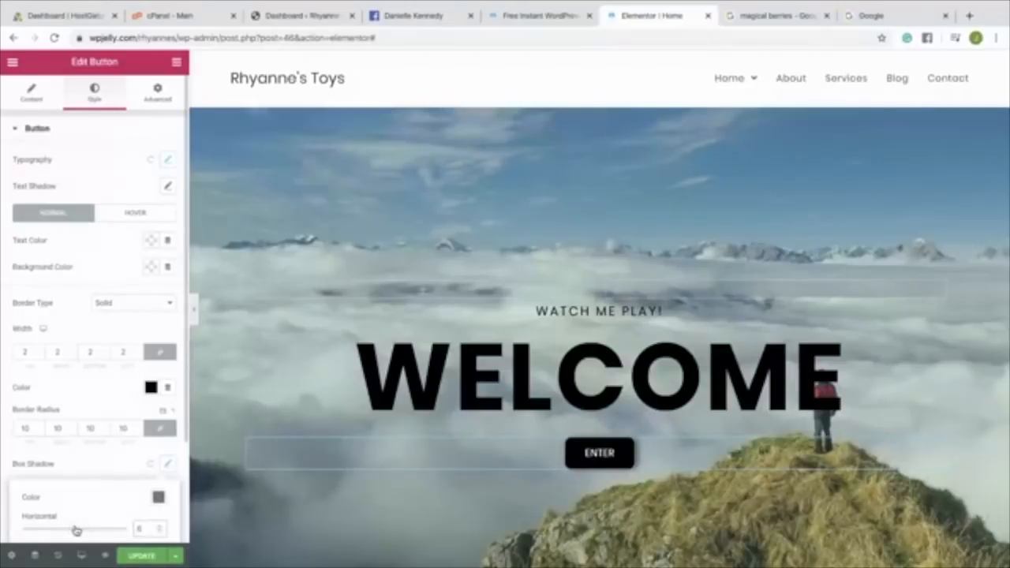
scroll(77, 510, down, 1)
click(140, 484)
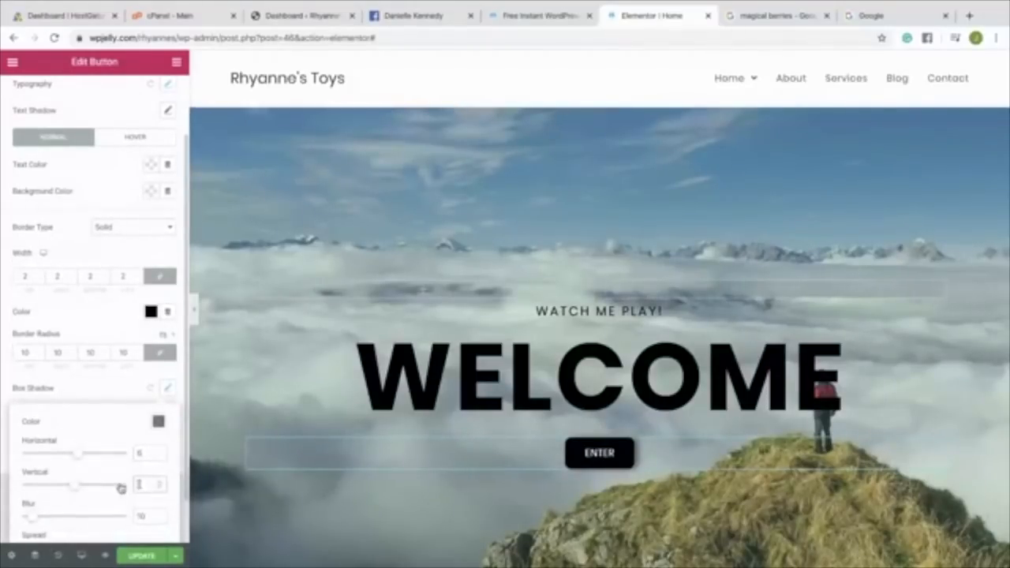
key(BackSpace)
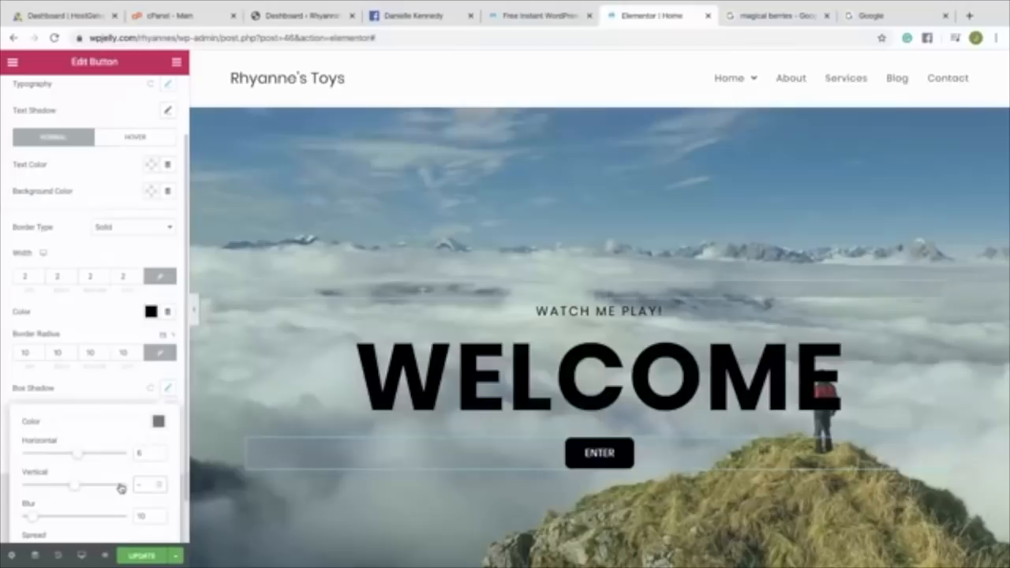
text(-6)
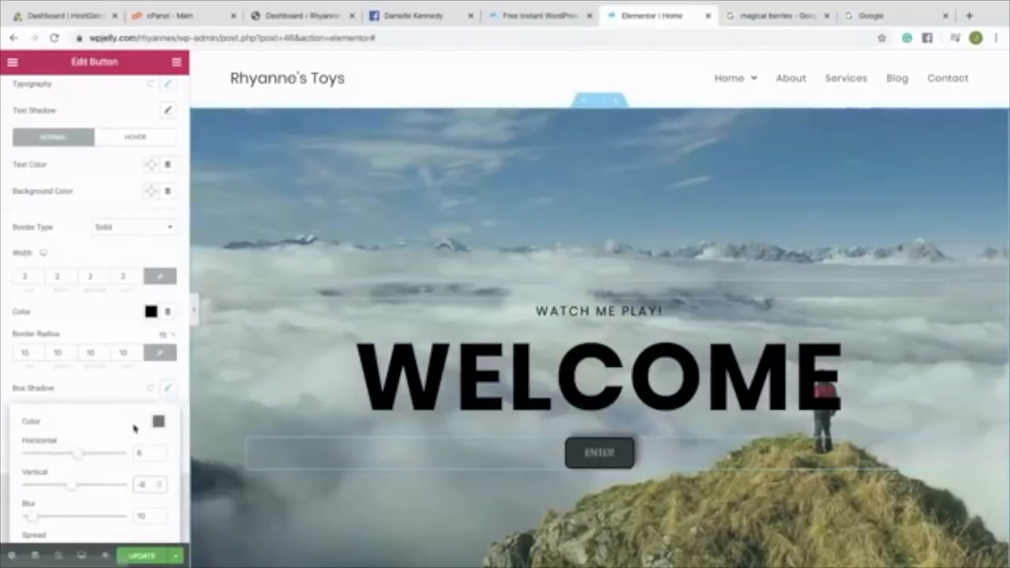
scroll(77, 464, down, 2)
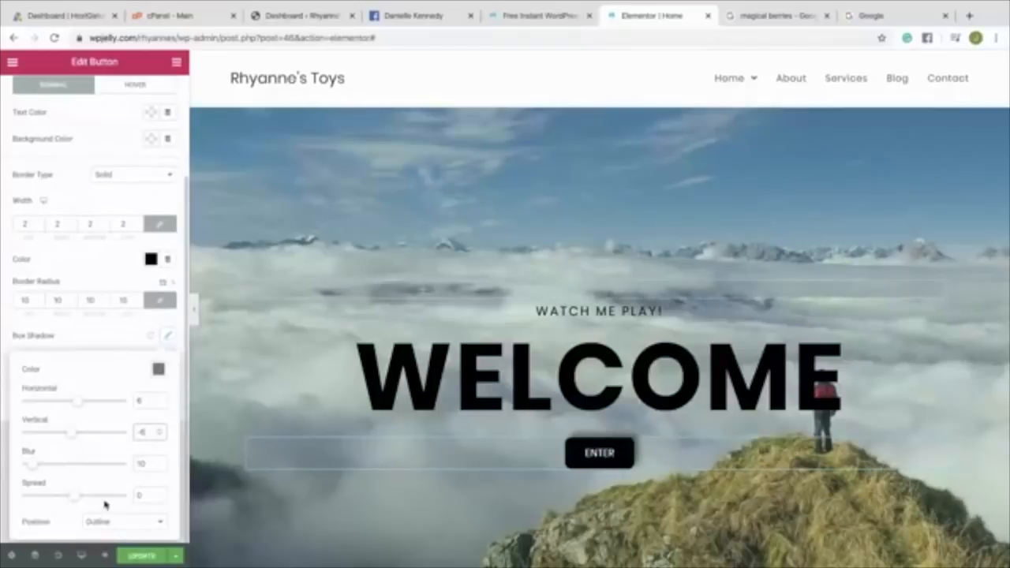
click(115, 523)
click(115, 523)
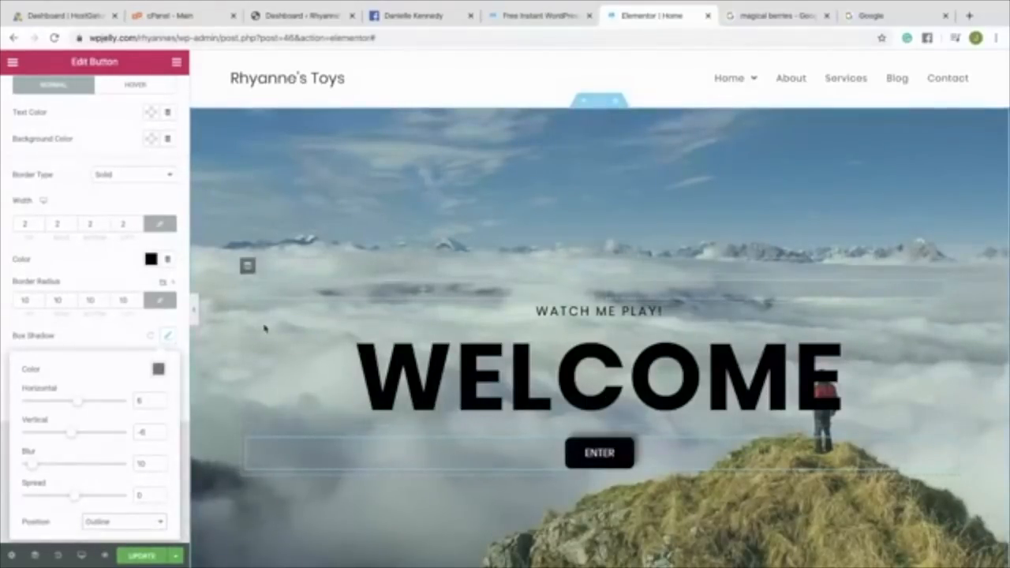
click(195, 312)
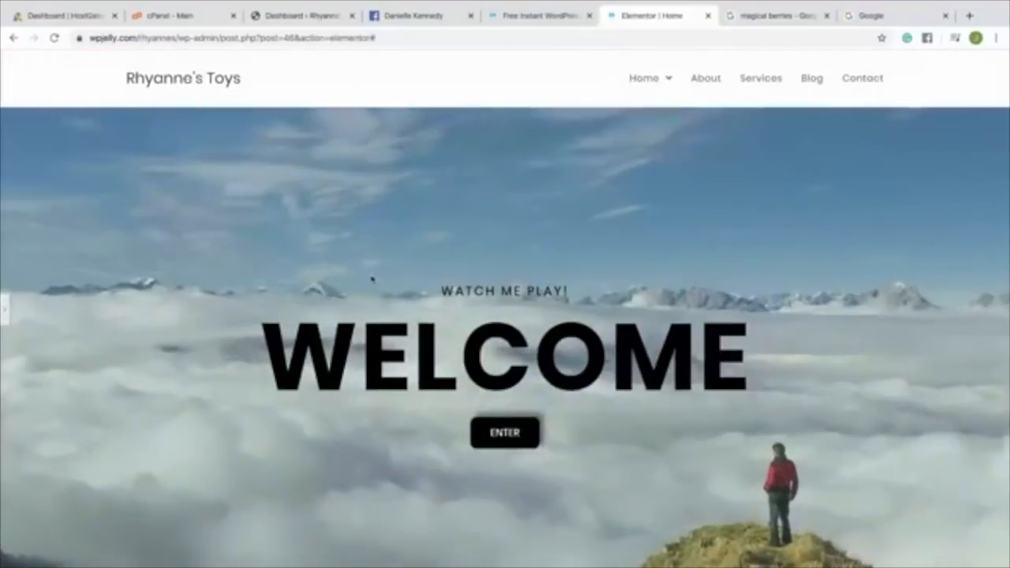
click(511, 435)
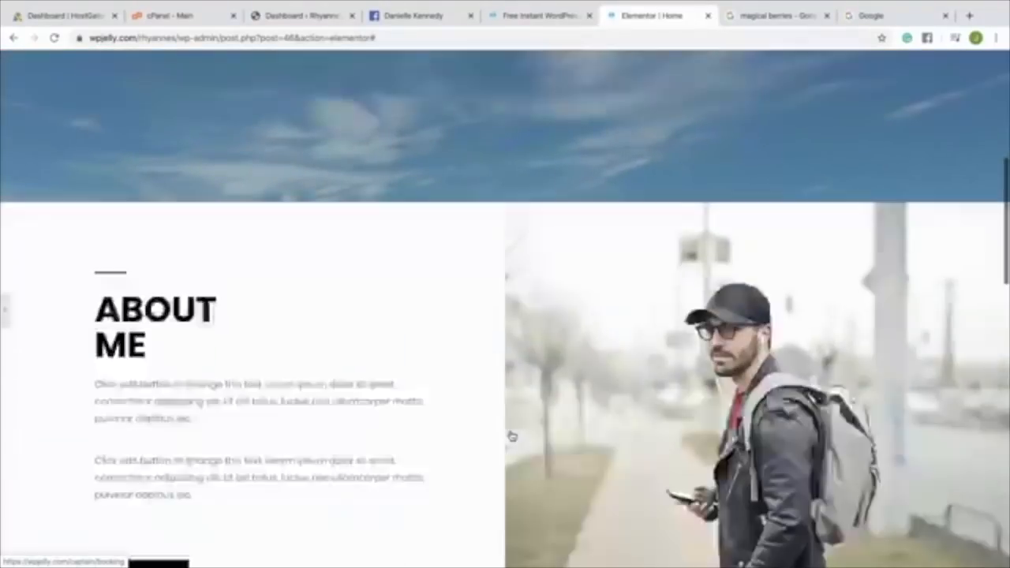
scroll(505, 410, up, 5)
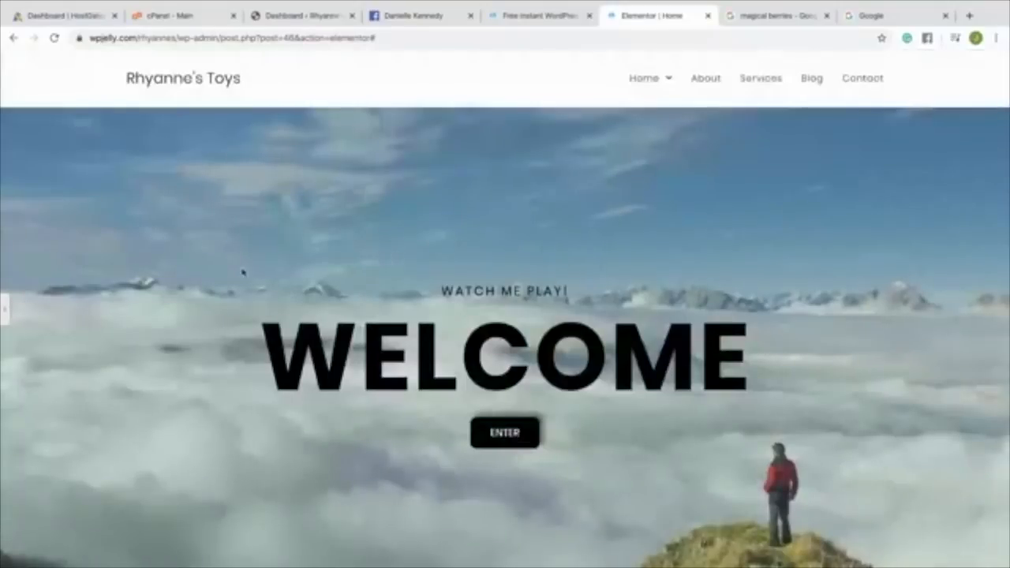
click(5, 311)
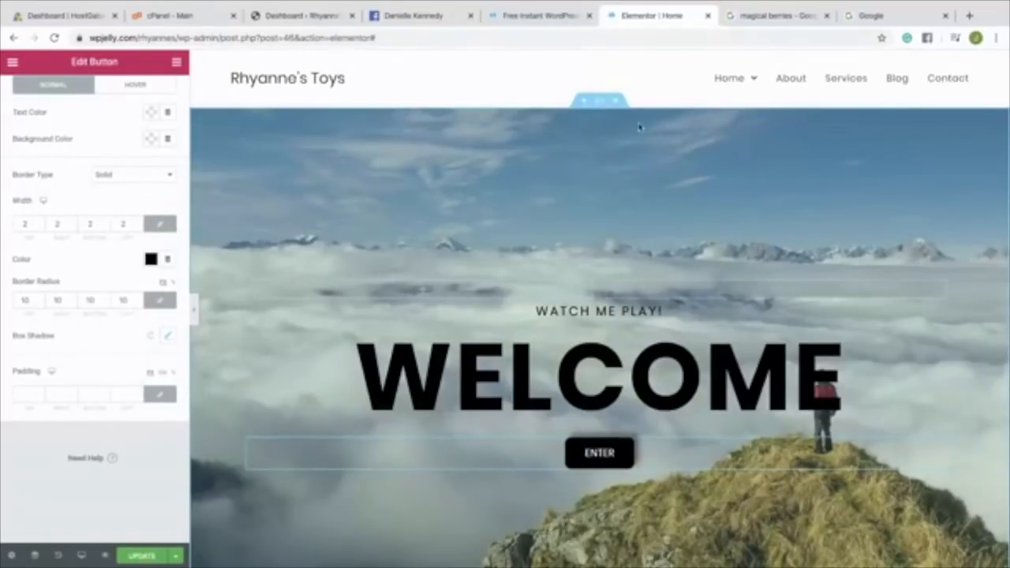
Open the WELCOME section's Style background settings, closing the media picker without changing the image
right_click(600, 103)
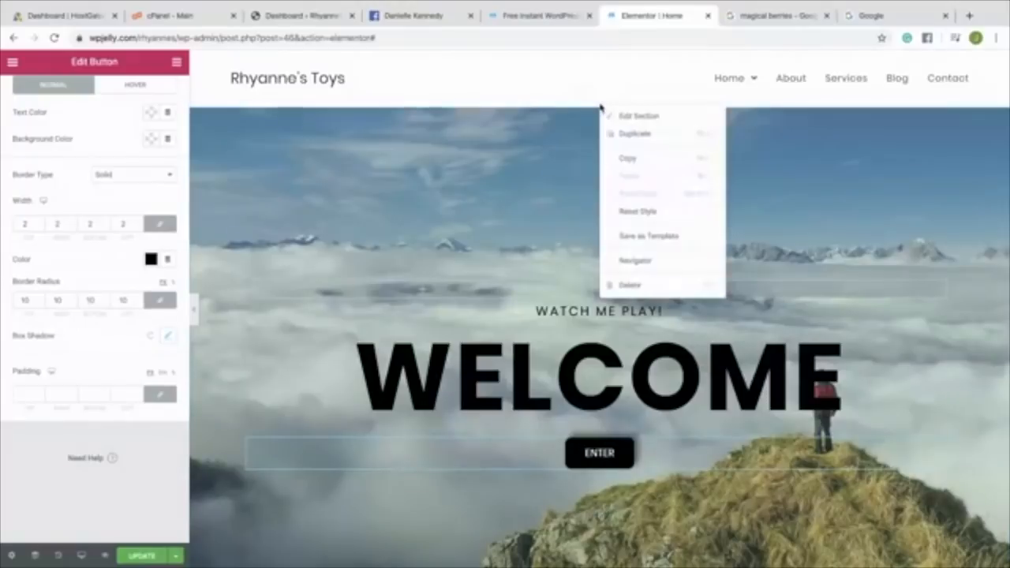
click(606, 115)
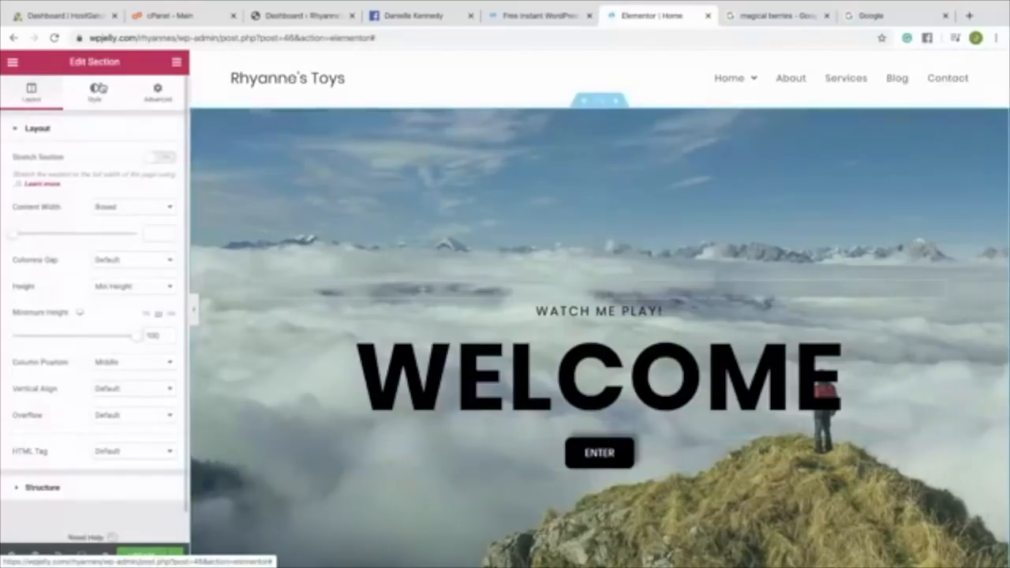
click(99, 88)
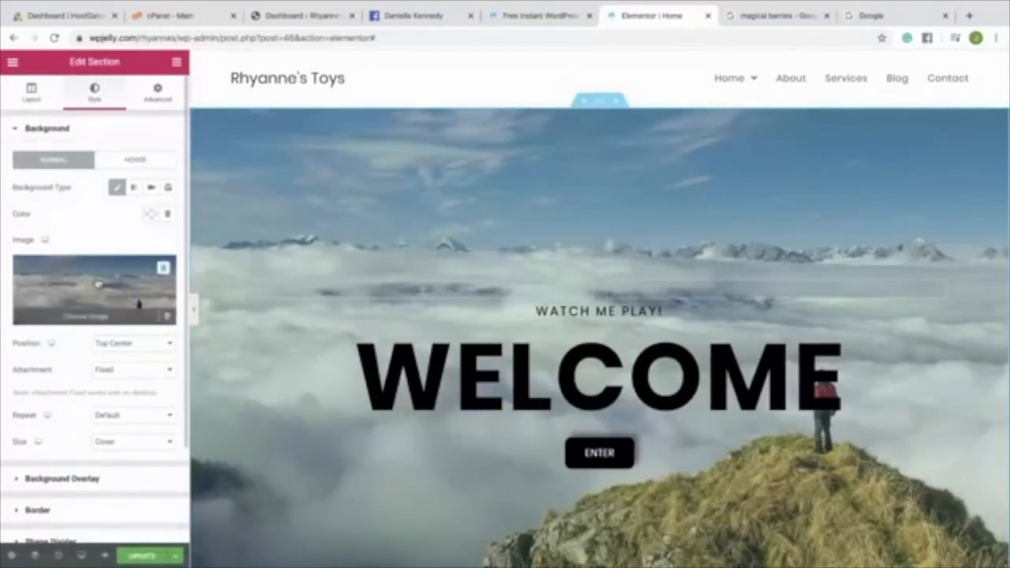
click(90, 319)
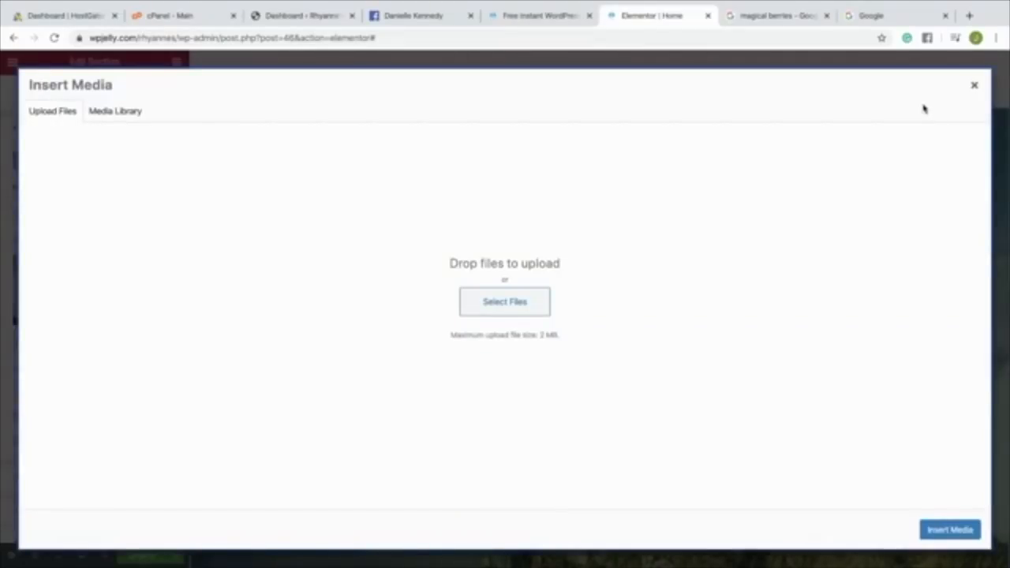
click(975, 85)
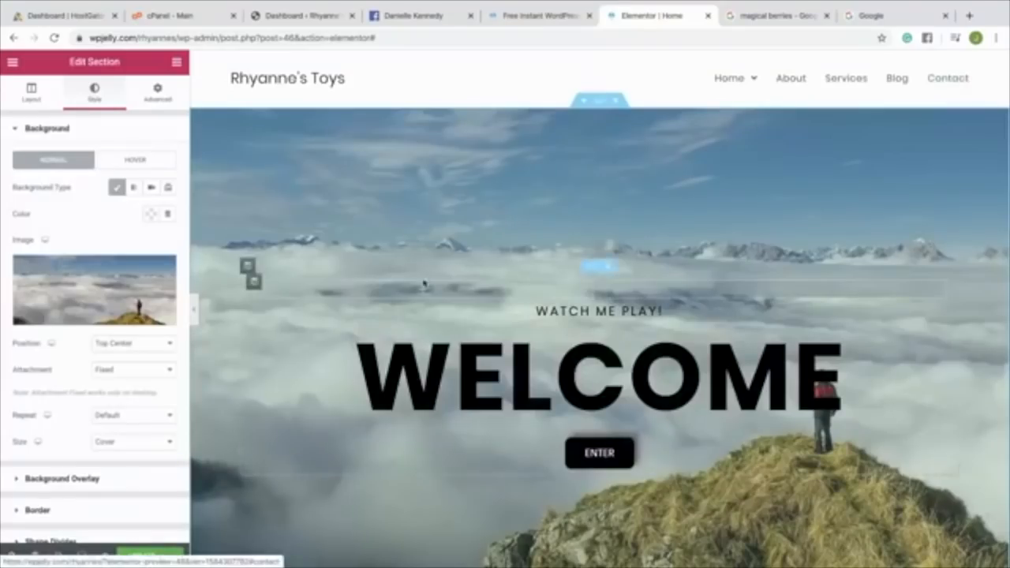
Save the homepage changes from the Elementor menu, then exit to the dashboard
click(13, 63)
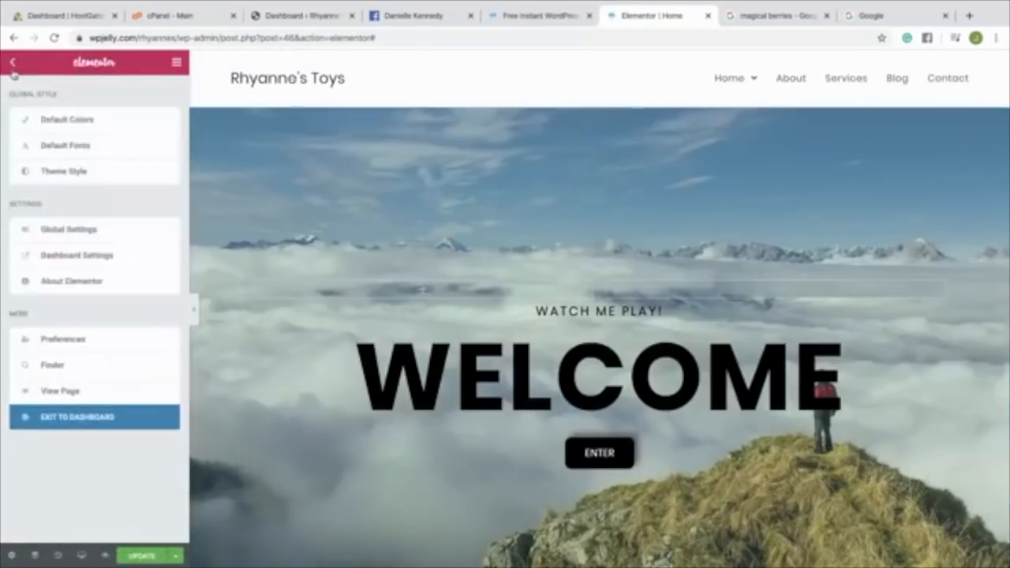
click(149, 559)
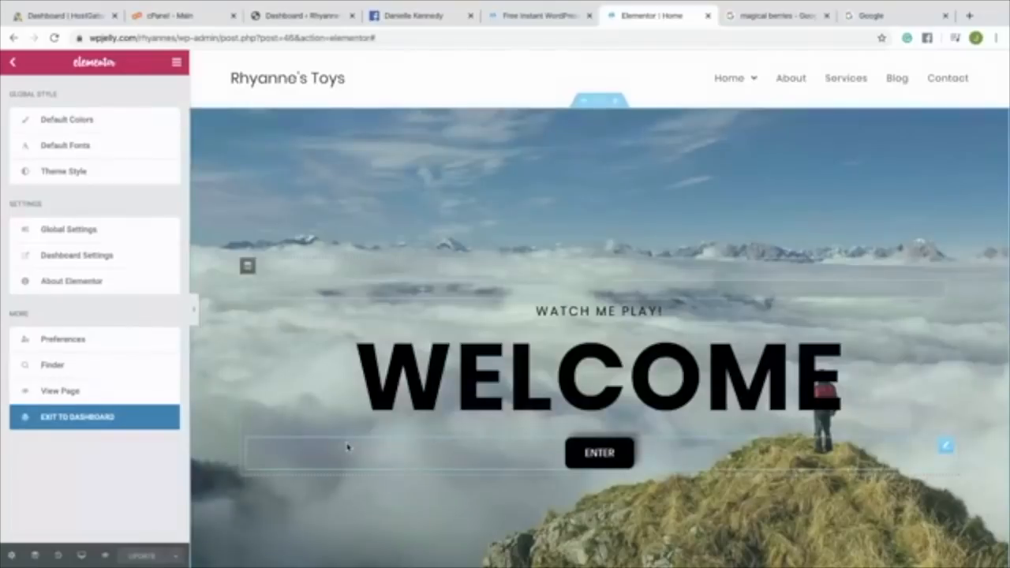
scroll(349, 446, down, 1)
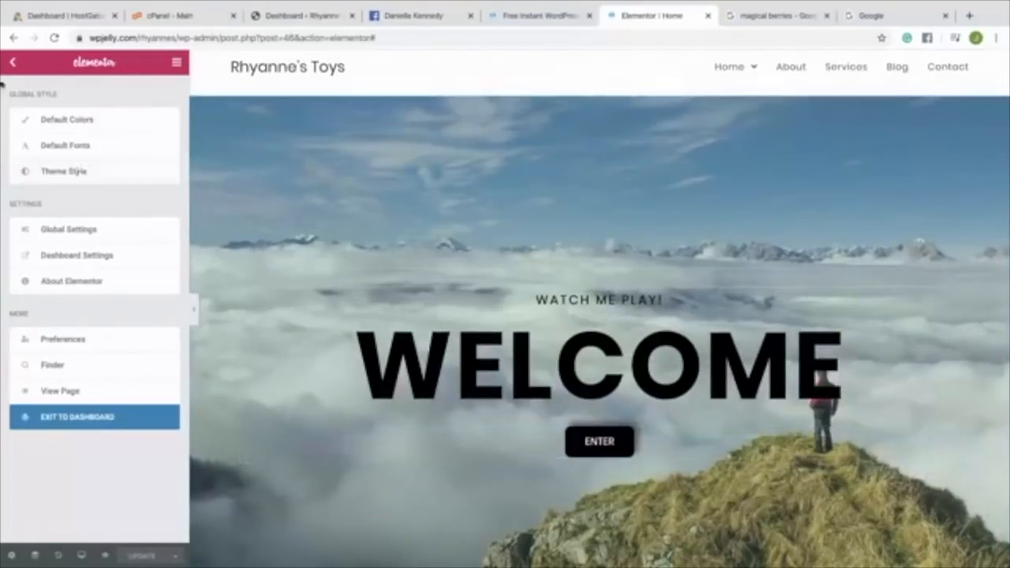
click(14, 62)
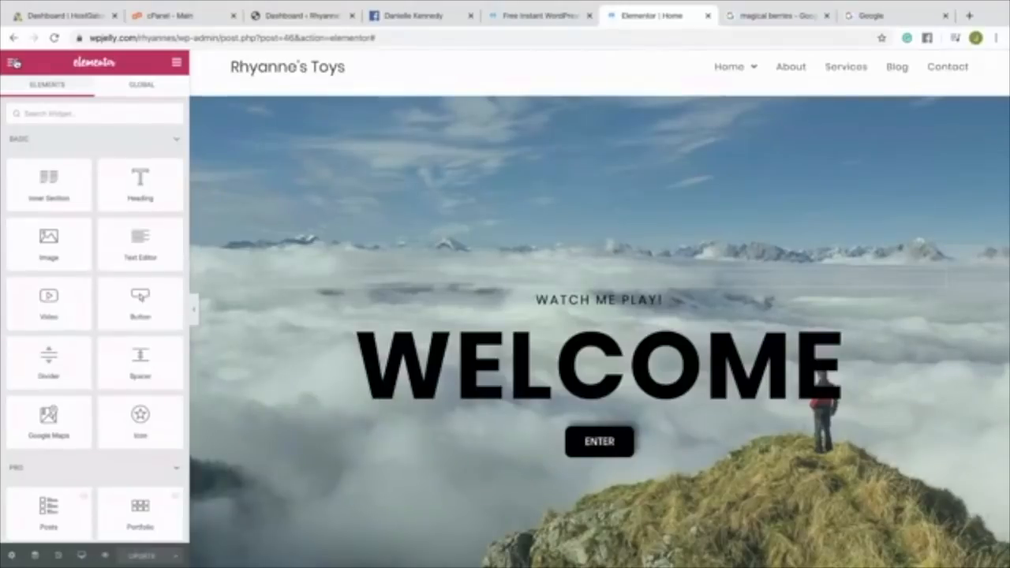
click(15, 63)
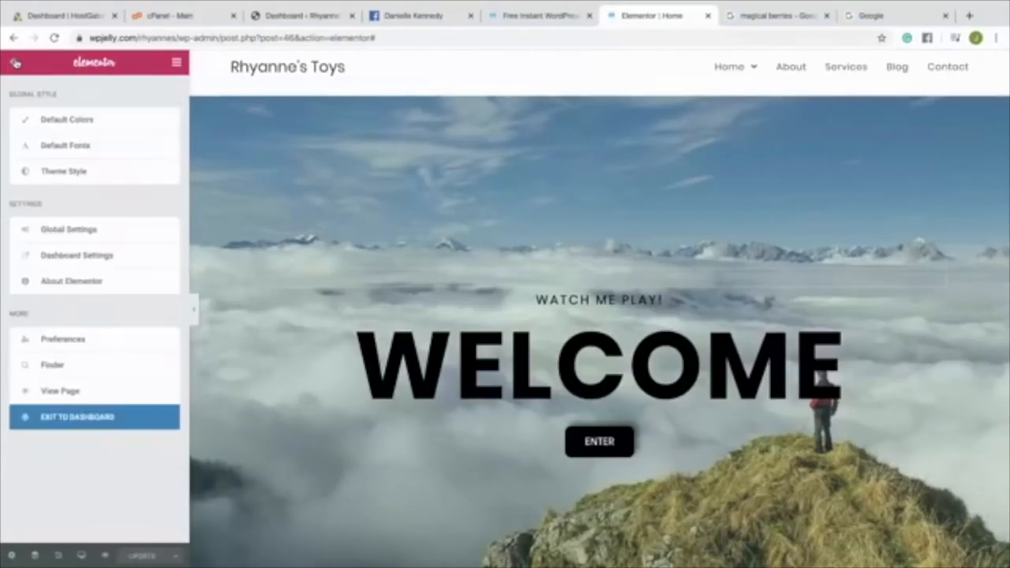
click(124, 427)
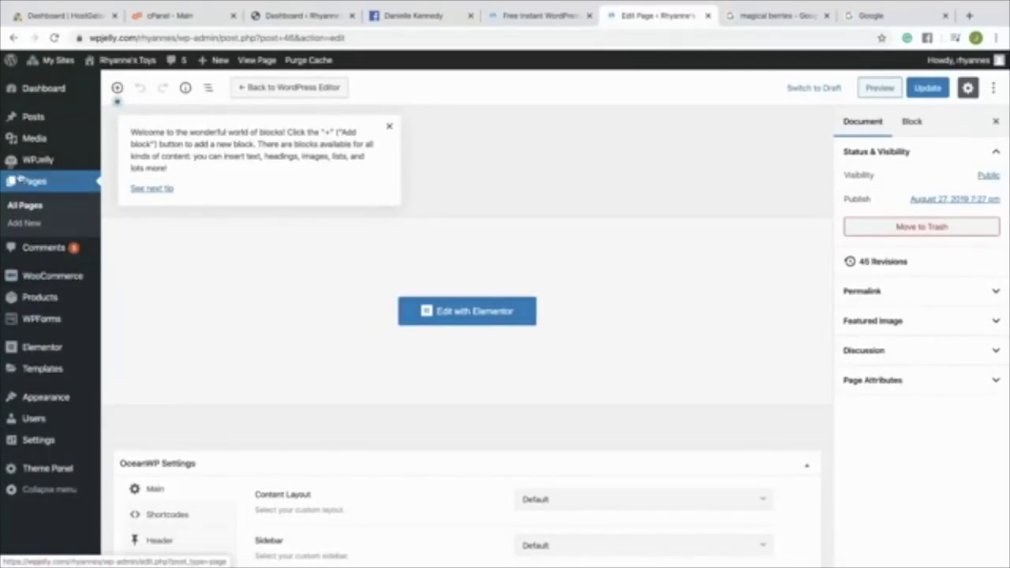
Dismiss the block editor tip and open WPJelly's Template Importer Export Full Website page
mouse_move(34, 165)
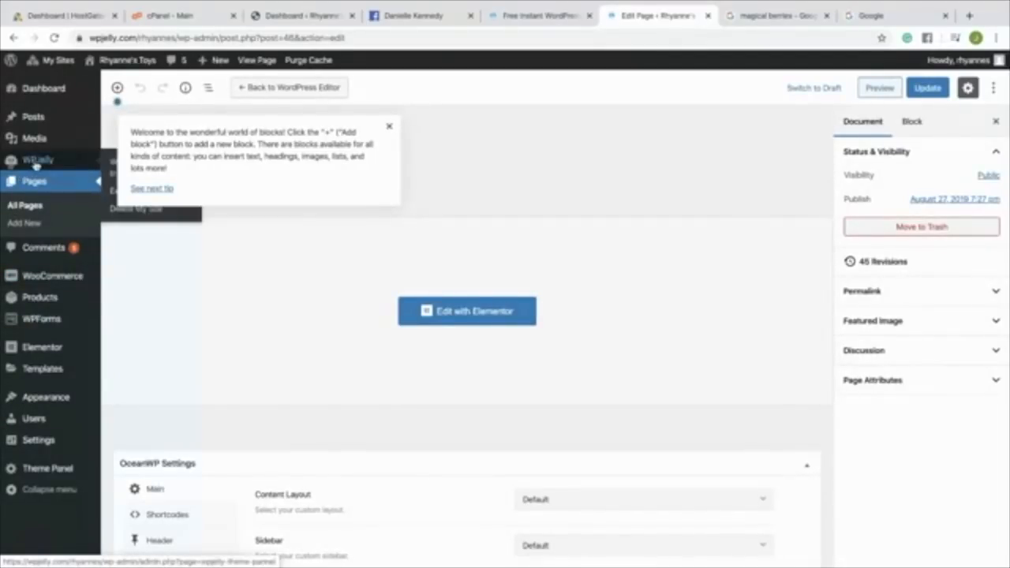
click(389, 126)
click(57, 165)
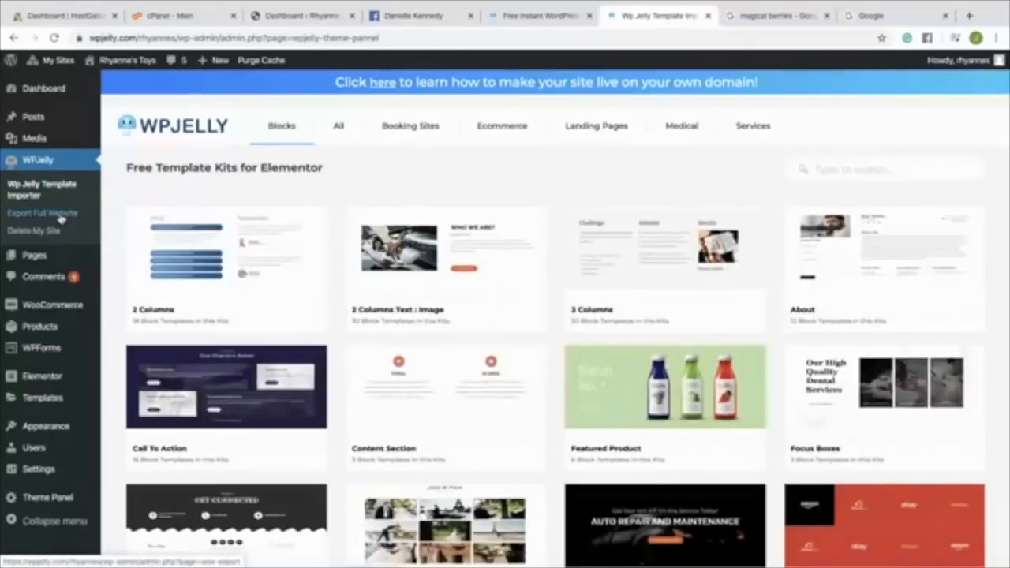
click(60, 215)
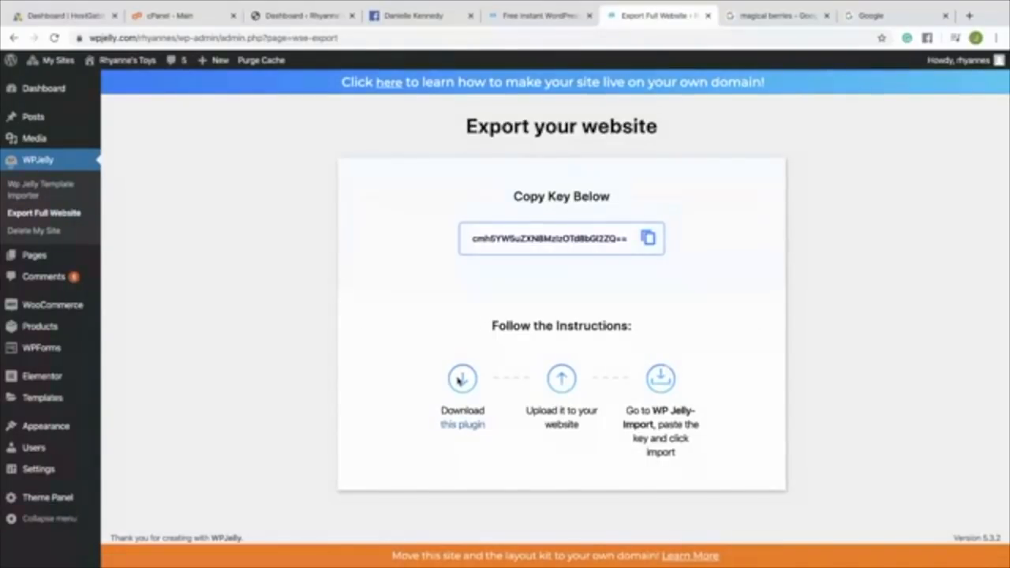
Download the WP Jelly plugin, copy the export key, and switch to the Rhyanne's Toys dashboard
click(464, 427)
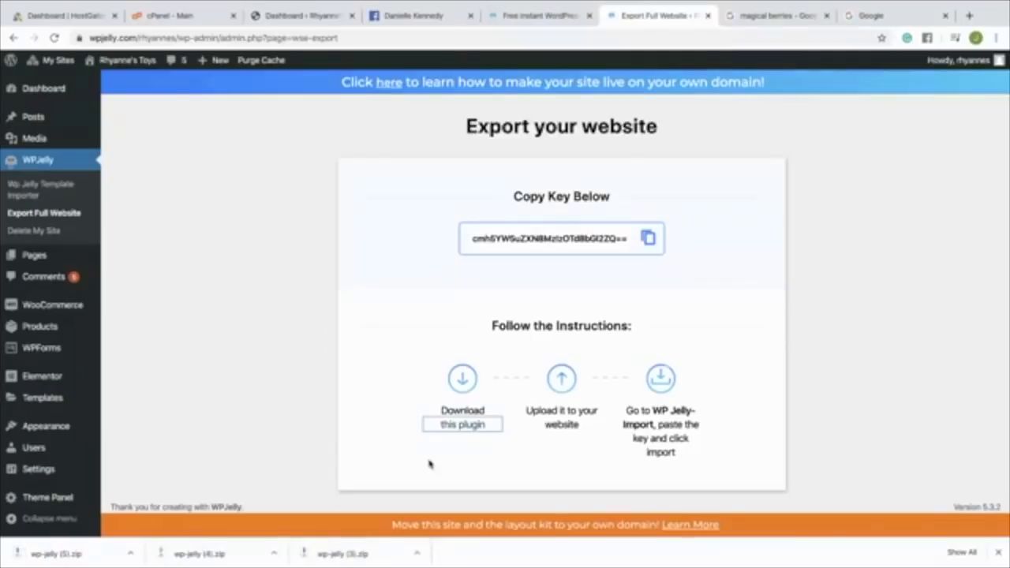
click(579, 238)
click(646, 239)
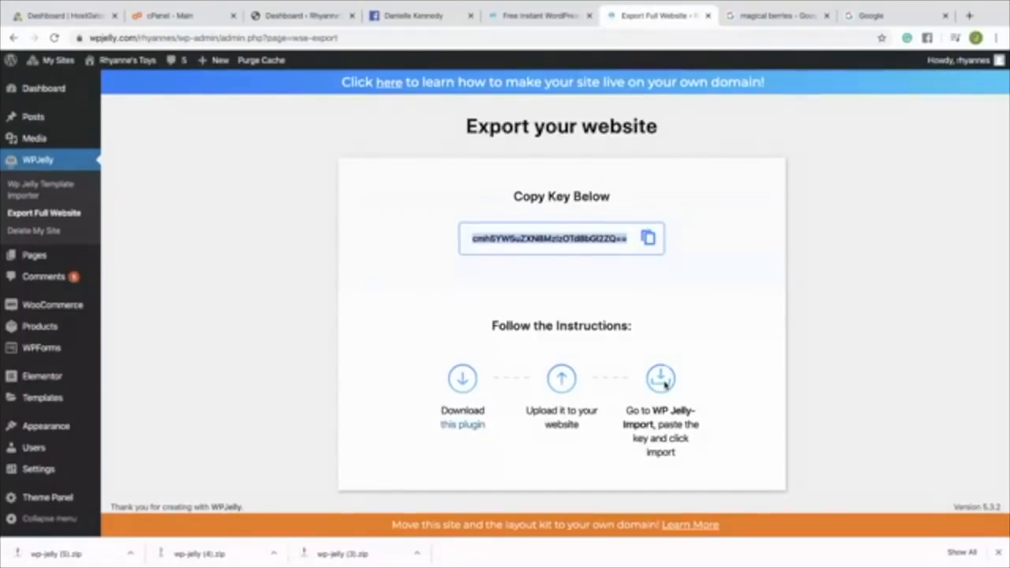
click(276, 16)
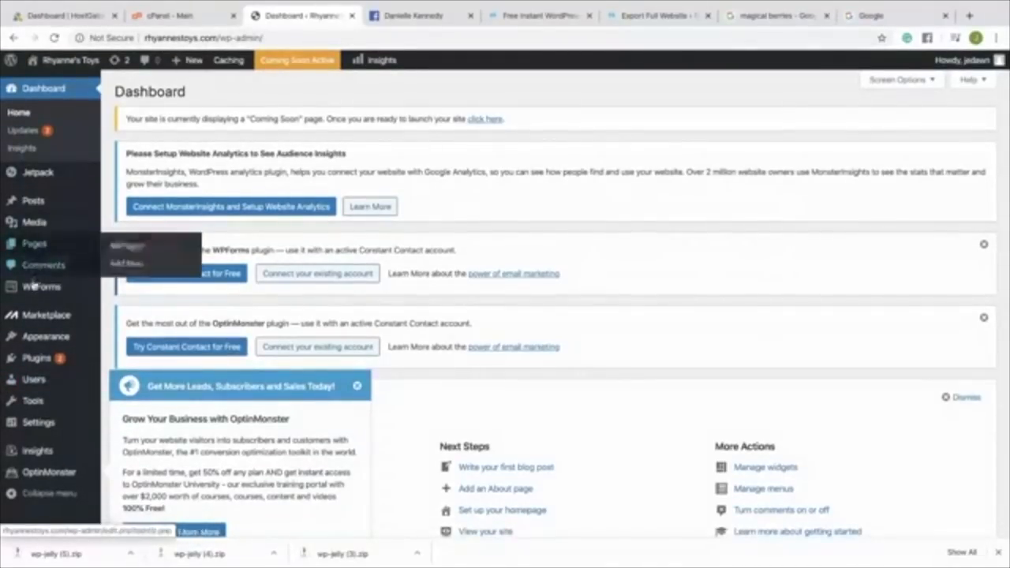
Activate the Twenty Sixteen theme under Appearance > Themes and open it in the Customizer
mouse_move(63, 336)
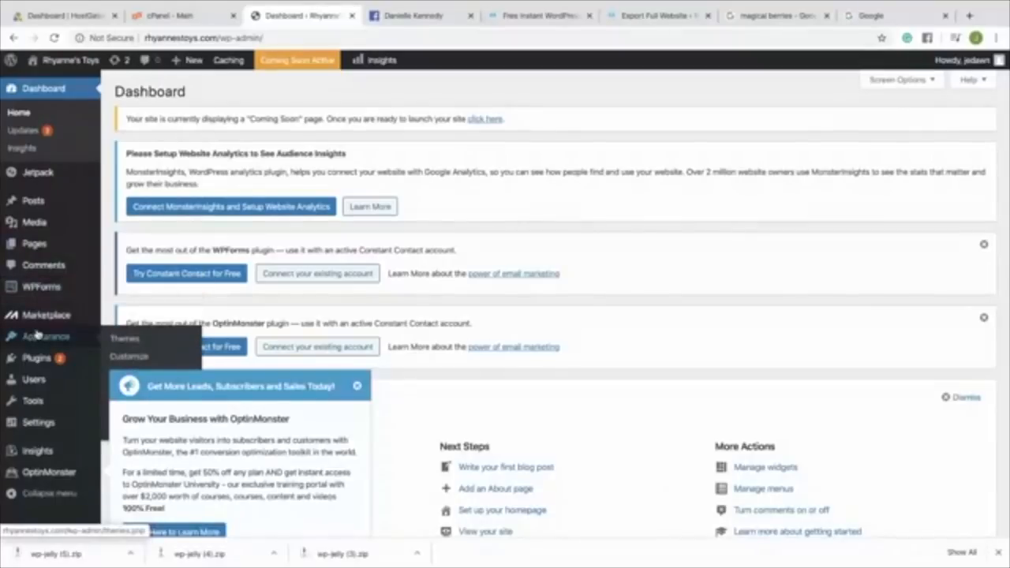
click(113, 338)
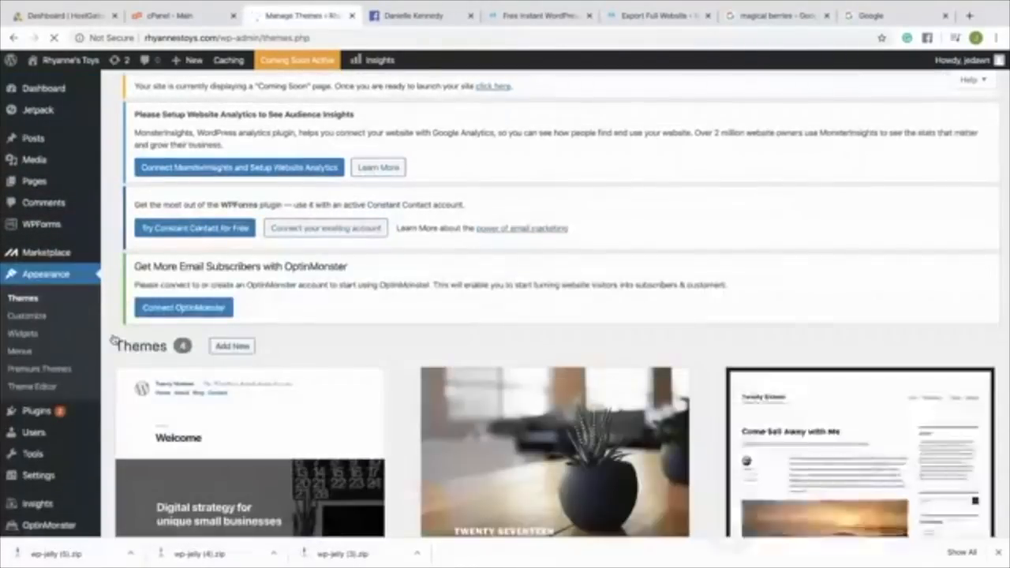
scroll(545, 336, down, 3)
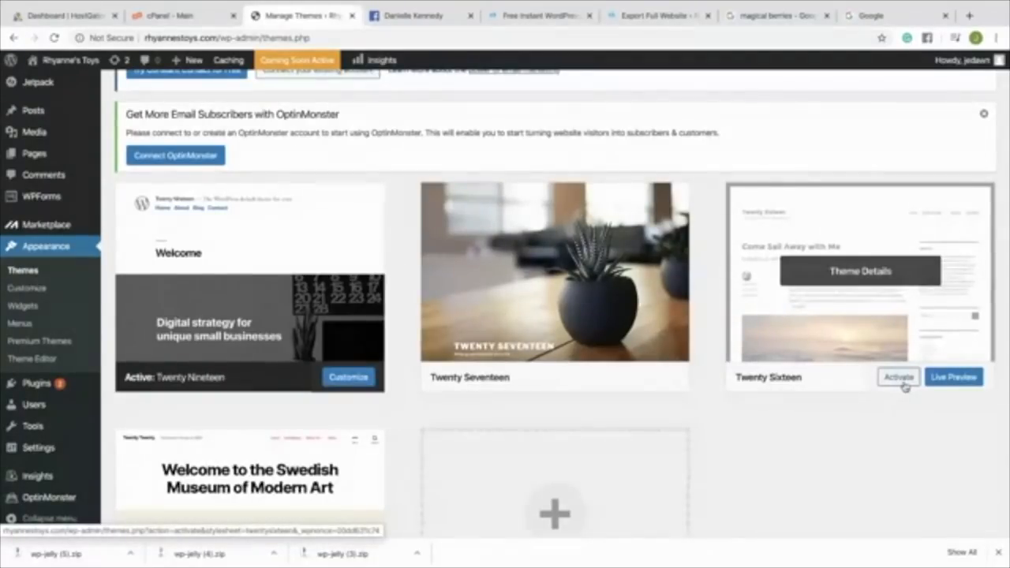
click(904, 381)
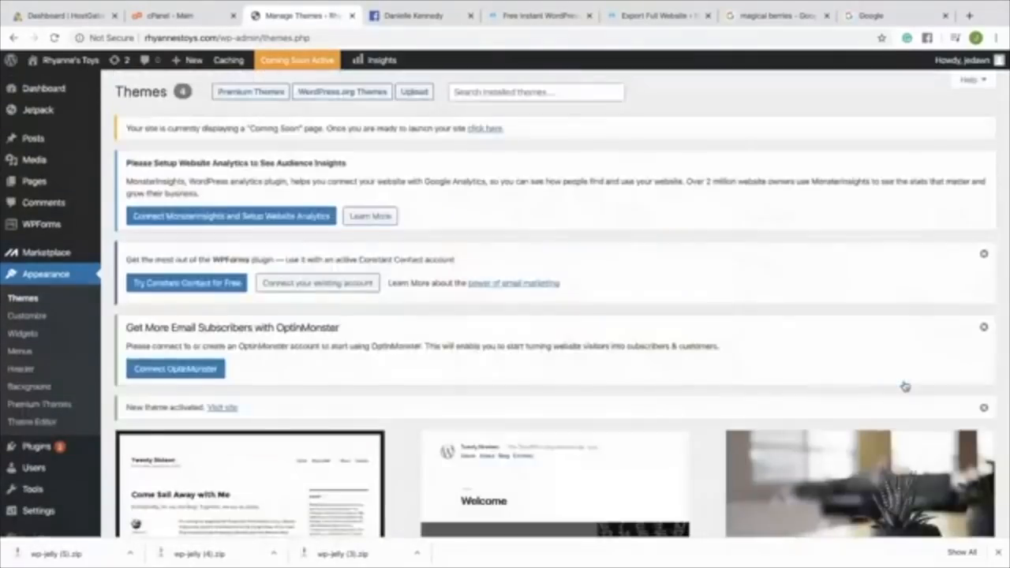
scroll(250, 434, down, 3)
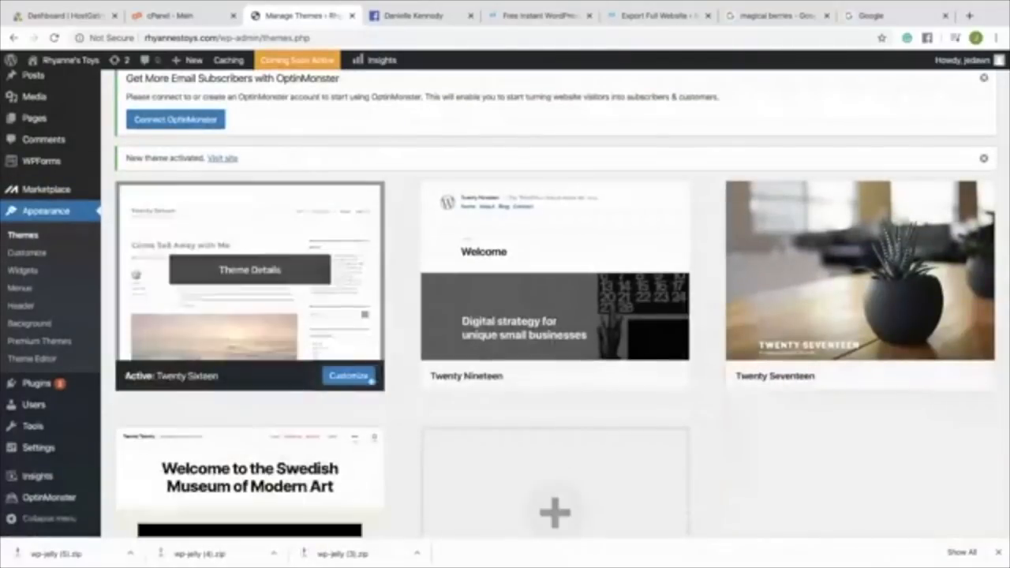
click(357, 379)
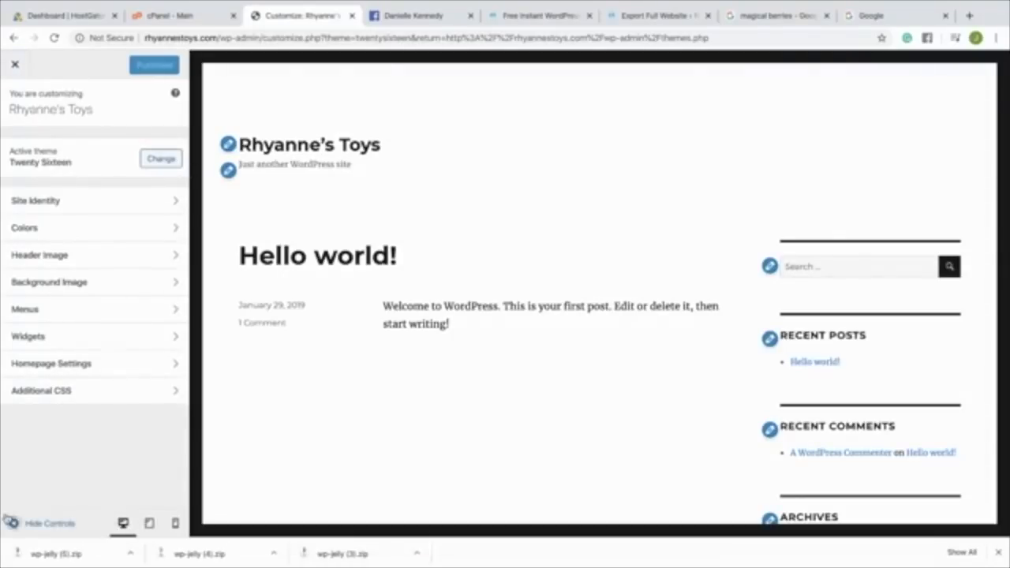
Clear the Tagline text in Site Identity
scroll(622, 271, down, 5)
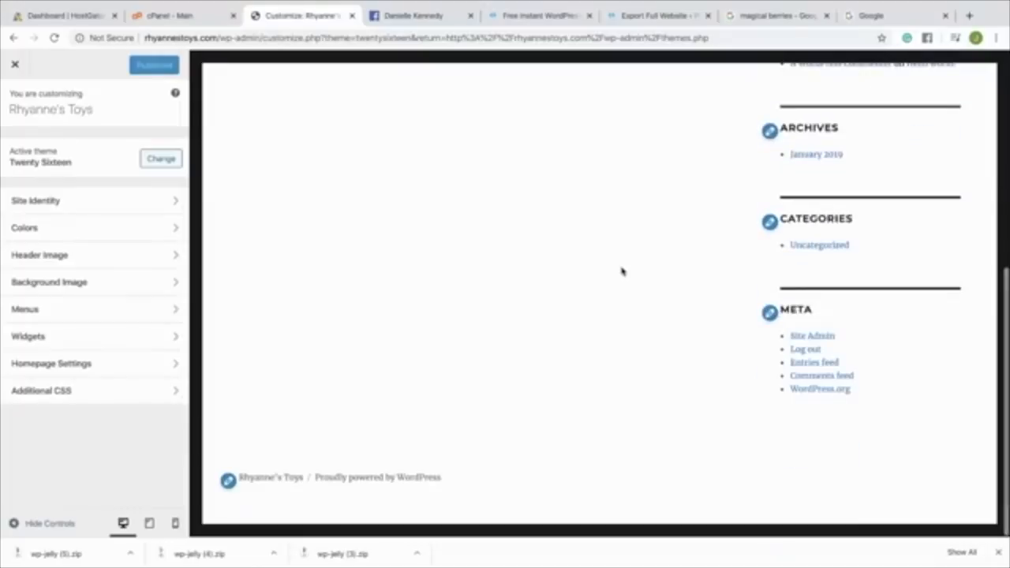
click(109, 202)
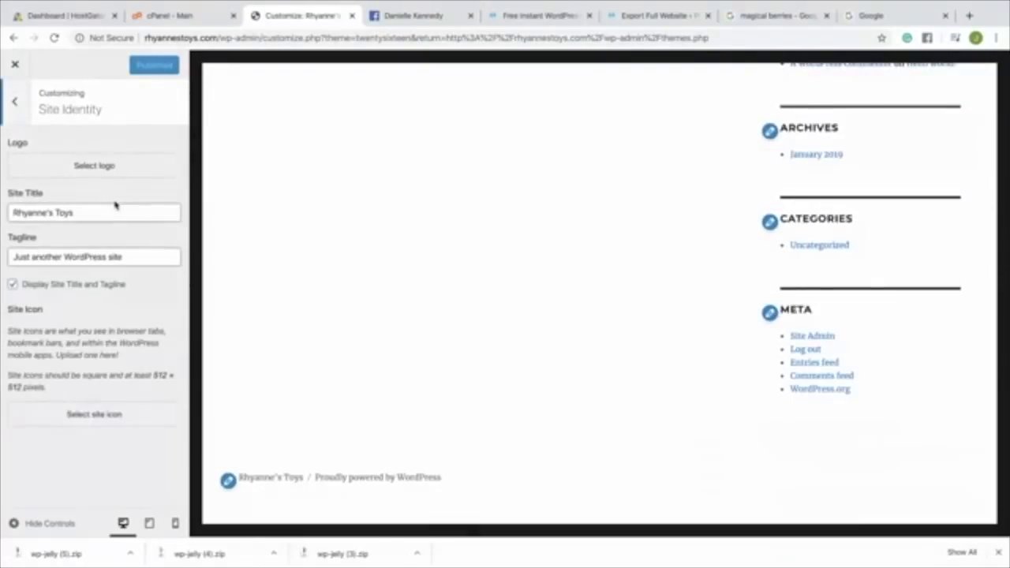
drag(149, 264, 2, 269)
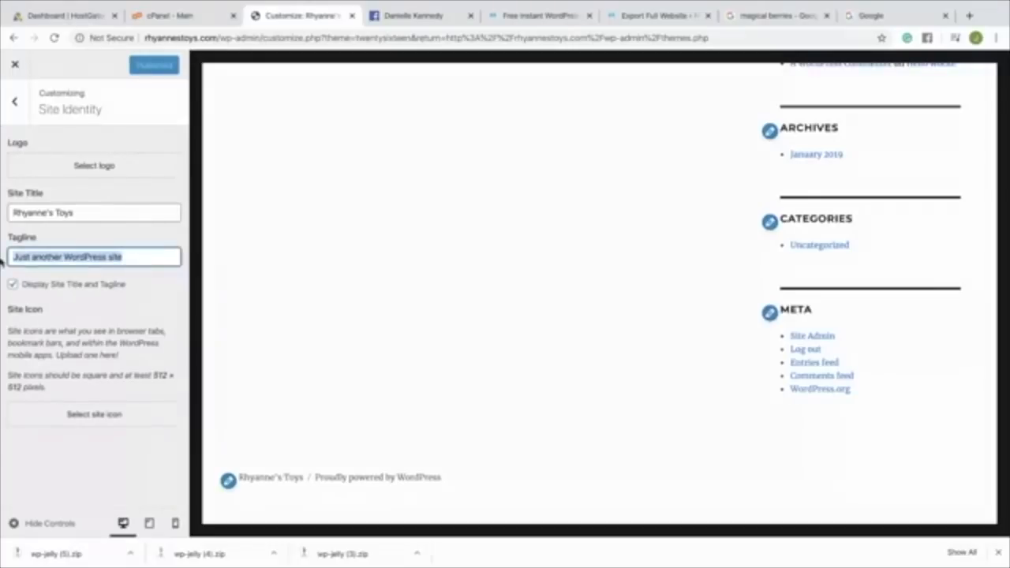
key(BackSpace)
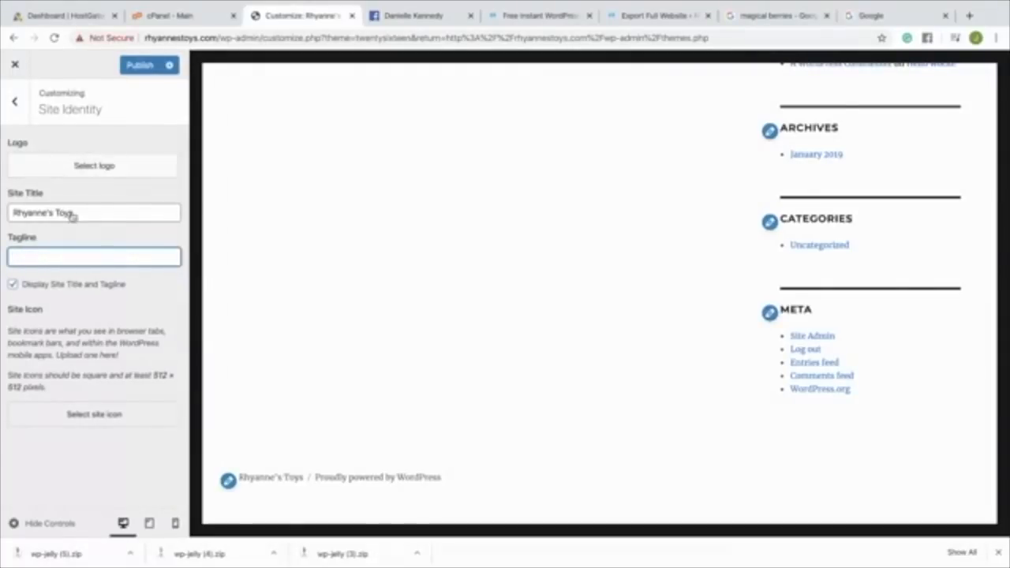
Close the Customizer without publishing, confirming the leave-page prompt
click(13, 65)
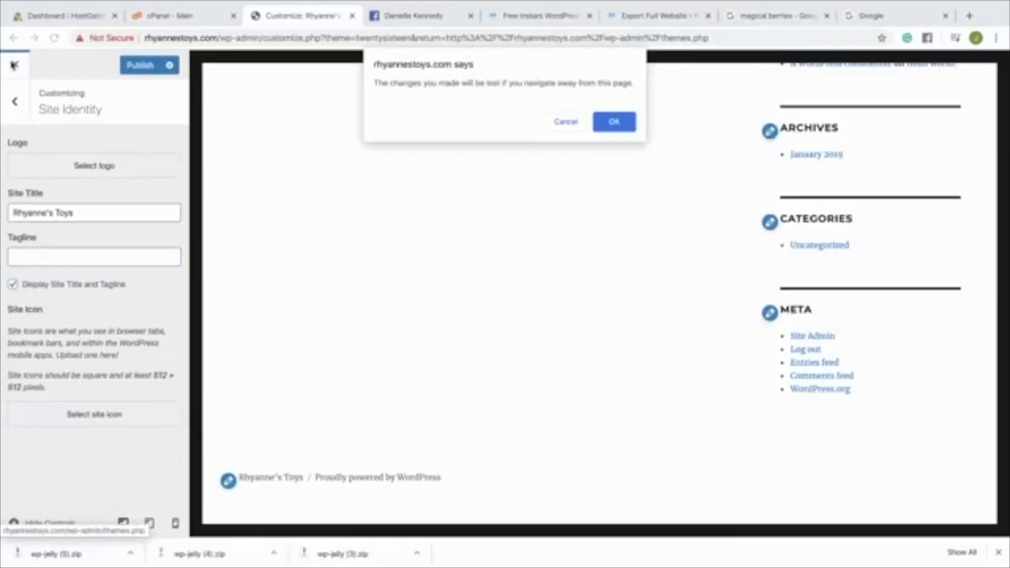
click(623, 121)
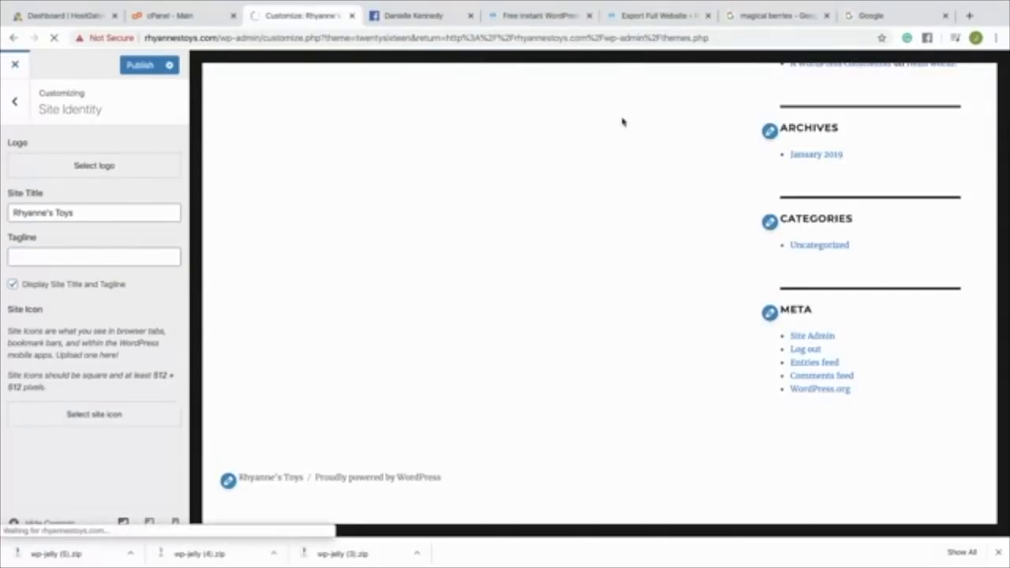
scroll(45, 296, down, 1)
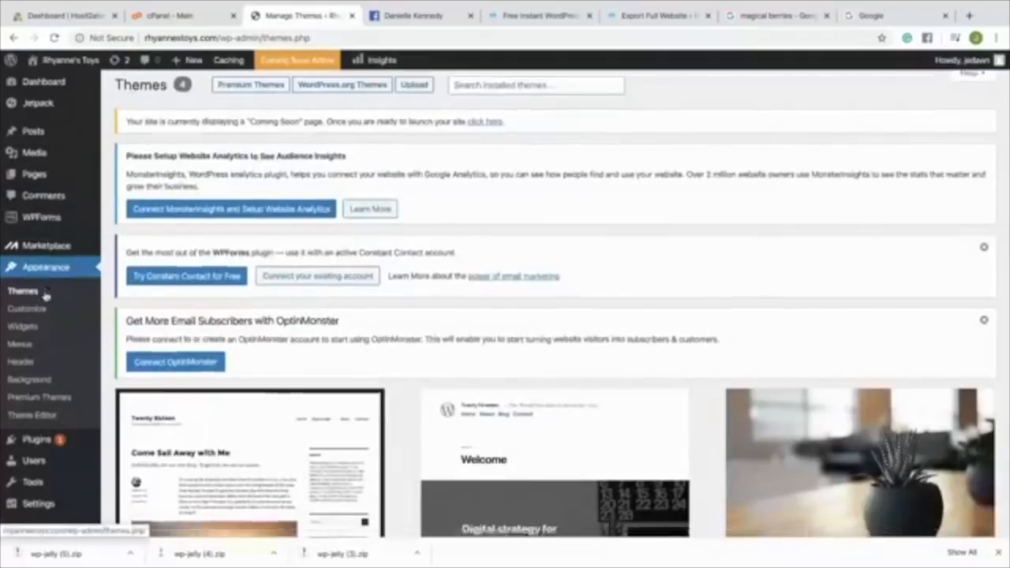
Go to Plugins > Add New and bring up the Upload Plugin zip form
scroll(45, 296, down, 2)
mouse_move(48, 384)
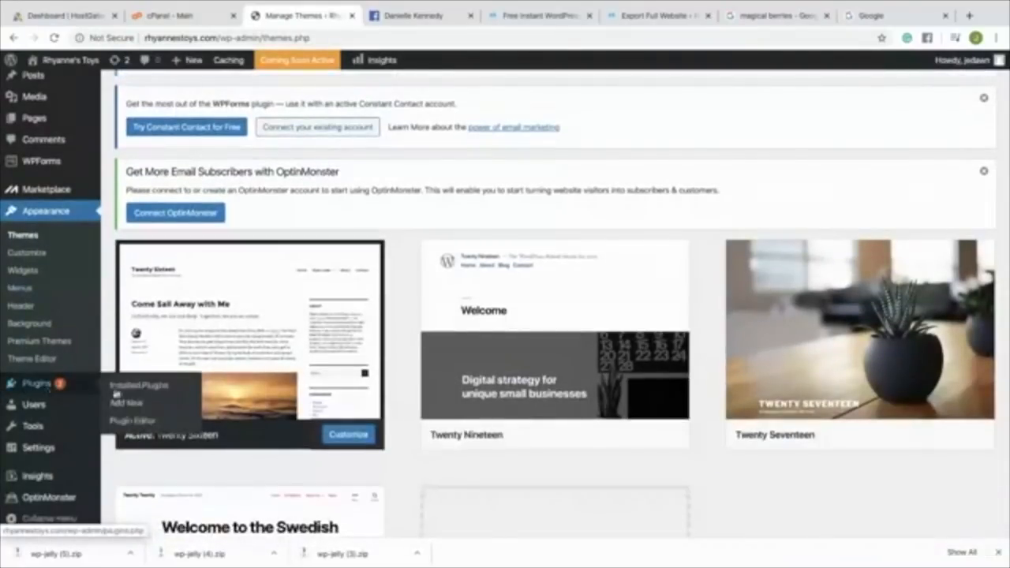
click(135, 405)
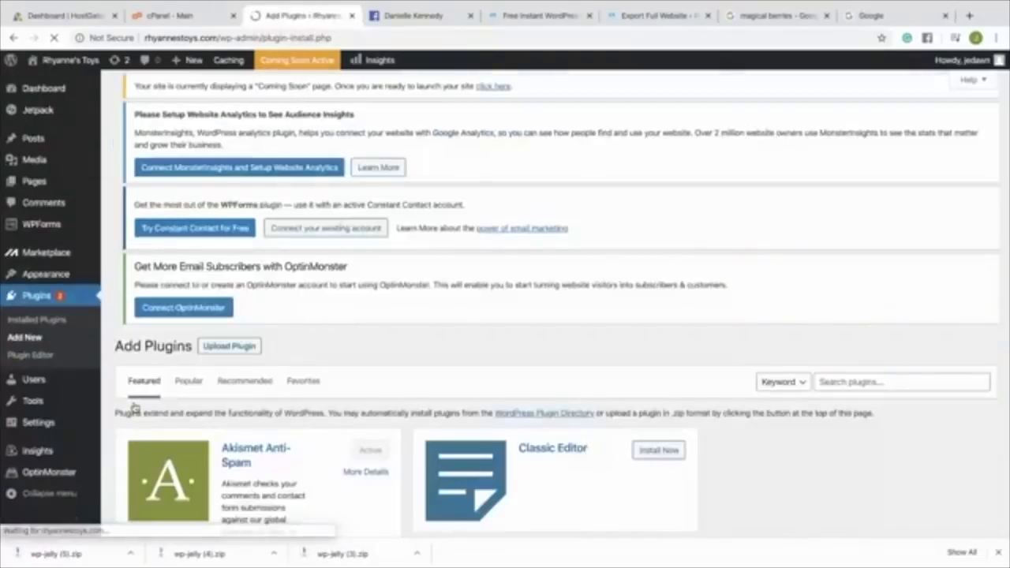
scroll(333, 406, down, 5)
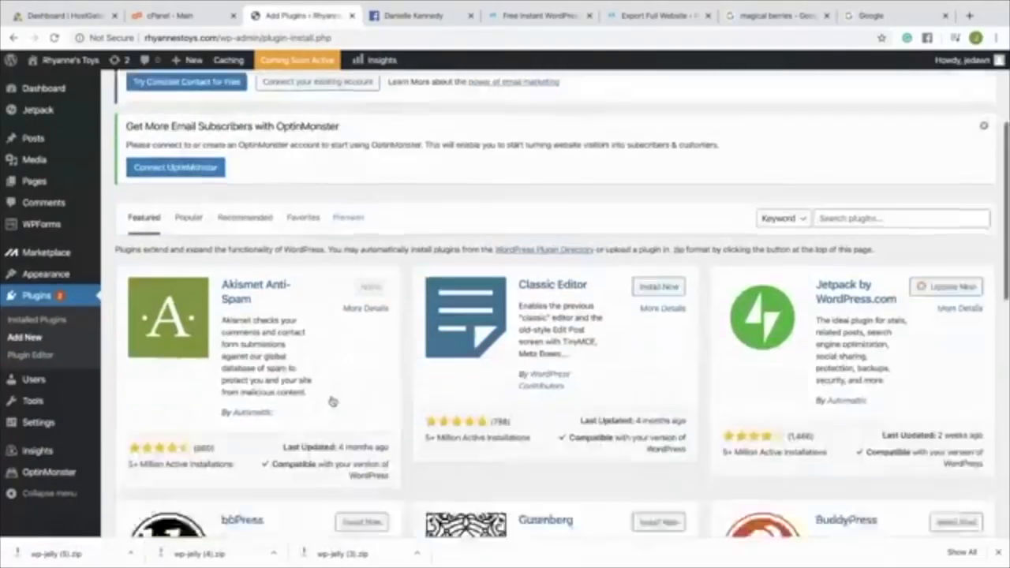
scroll(333, 403, down, 10)
scroll(332, 401, up, 11)
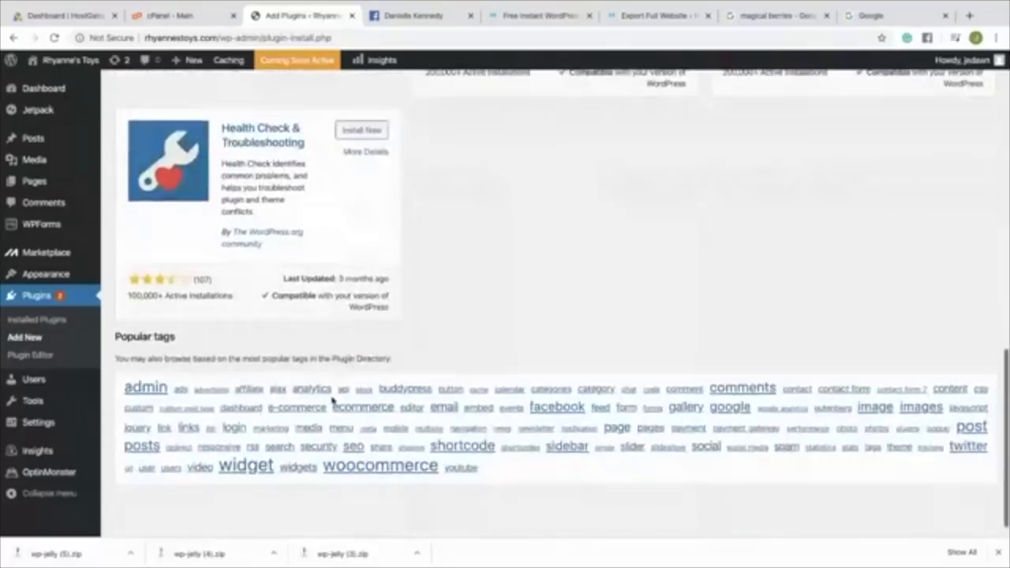
scroll(333, 401, up, 5)
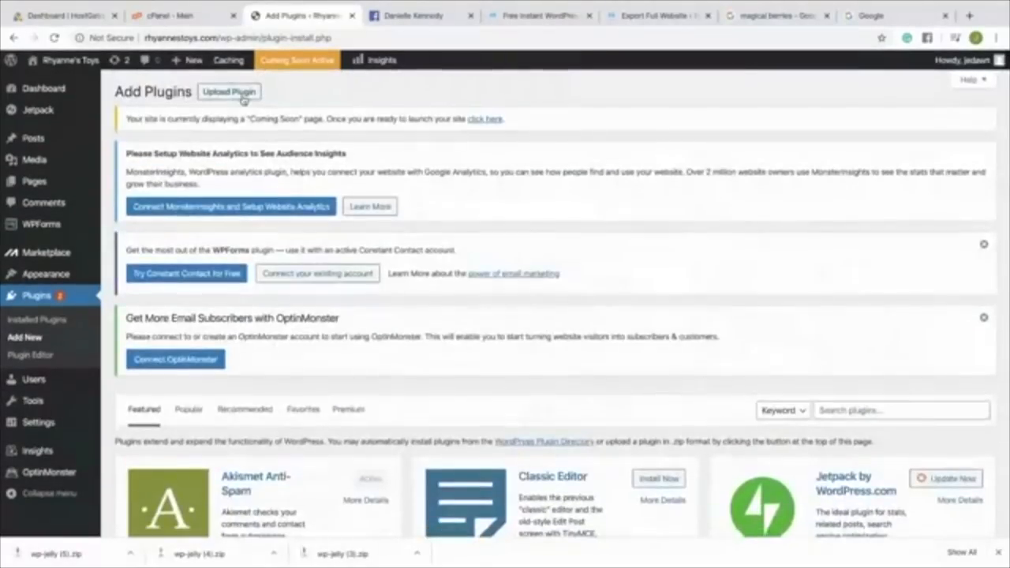
click(229, 93)
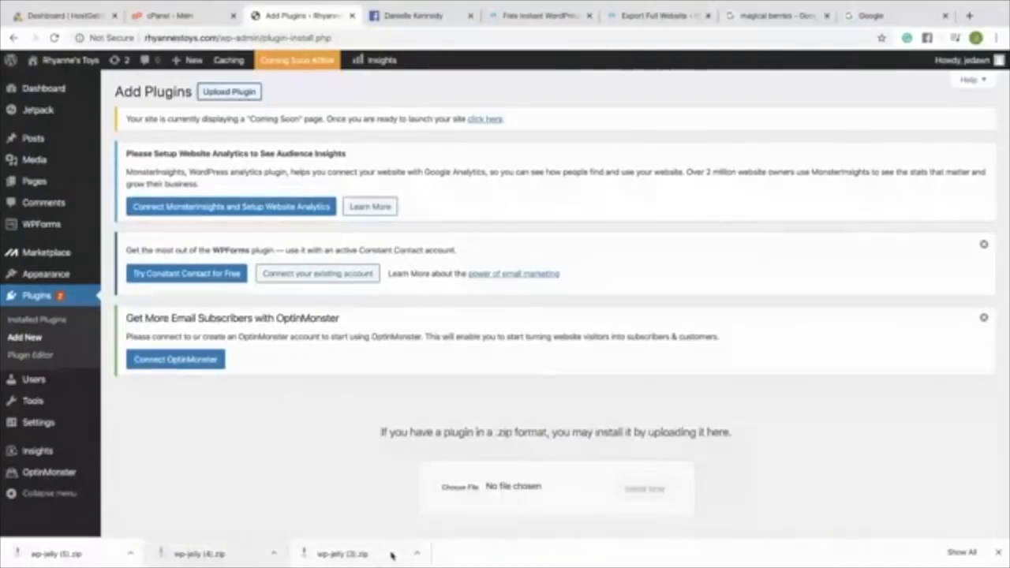
Switch over to Finder from the Dock
mouse_move(442, 559)
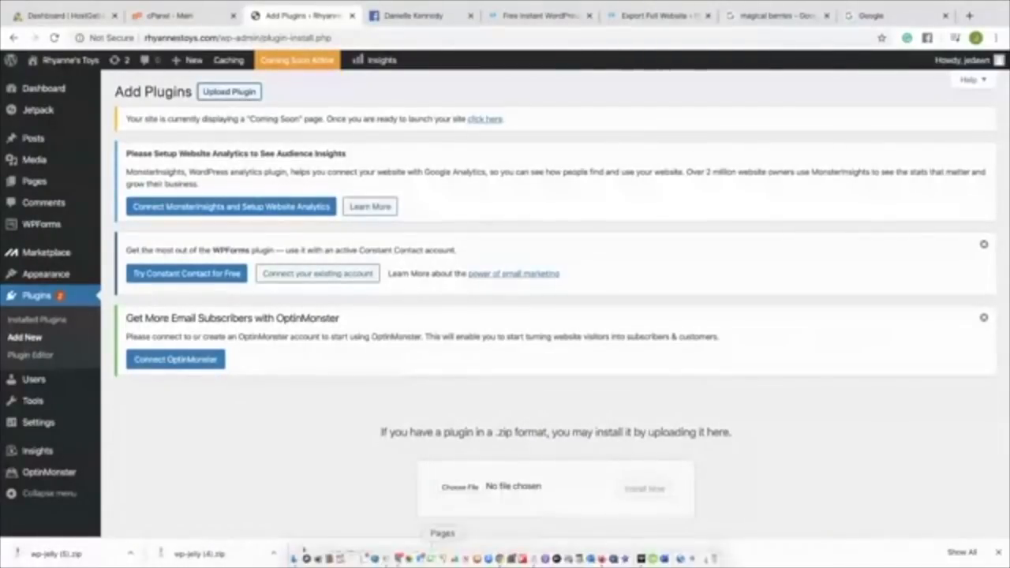
click(294, 559)
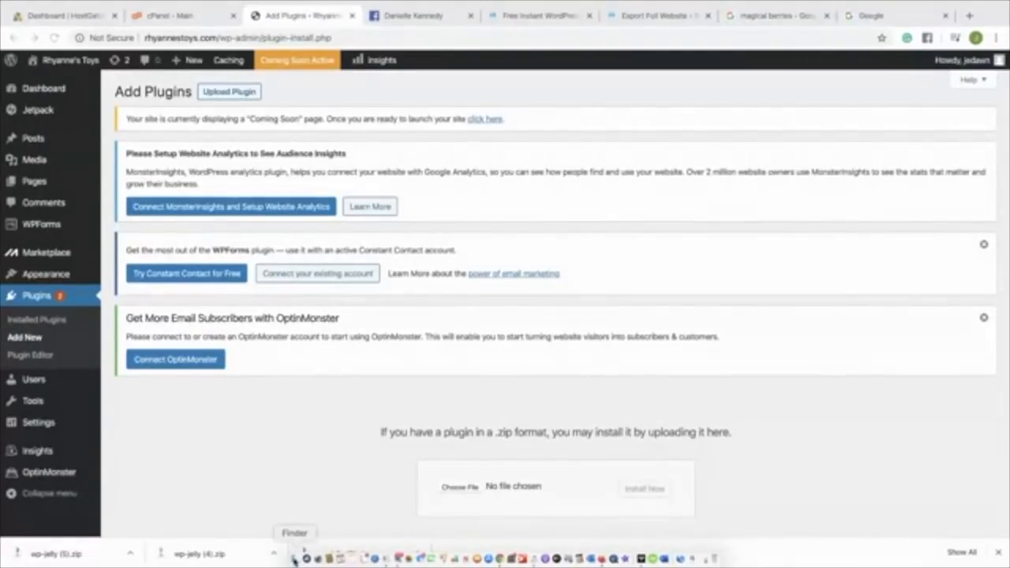
click(294, 559)
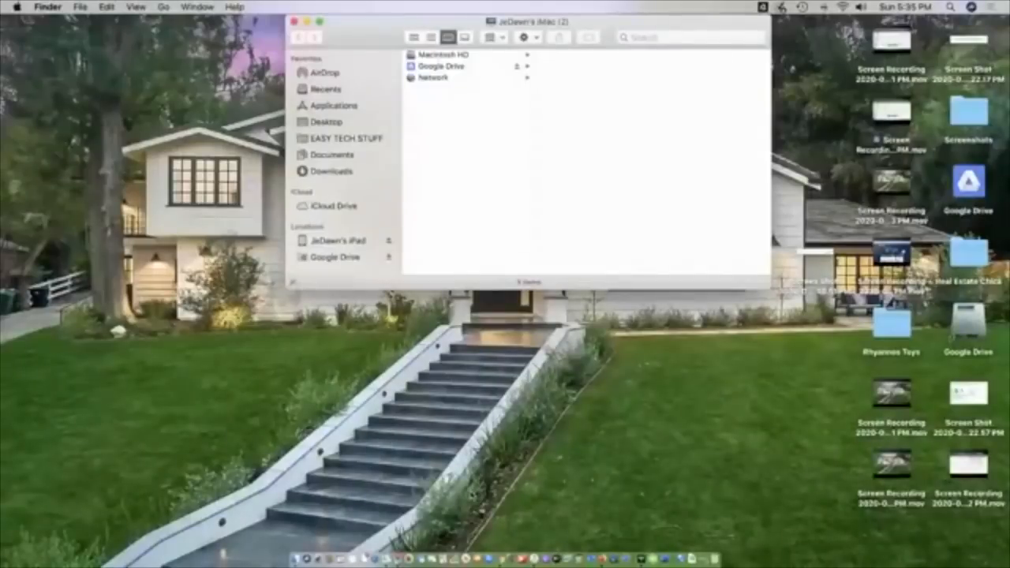
Locate wp-jelly (3).zip in Downloads and dismiss the screen-sharing notice
click(331, 171)
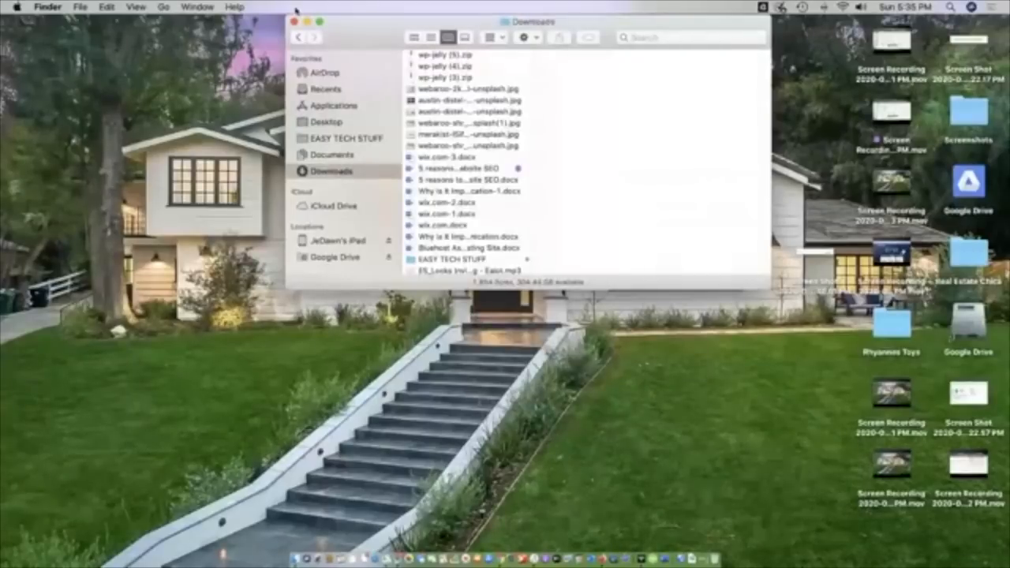
click(442, 77)
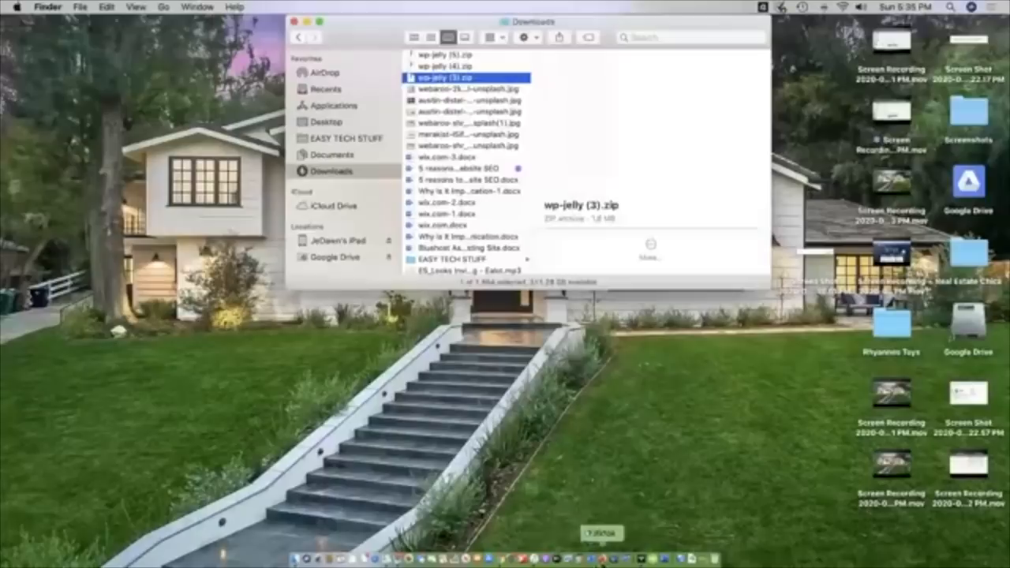
click(502, 562)
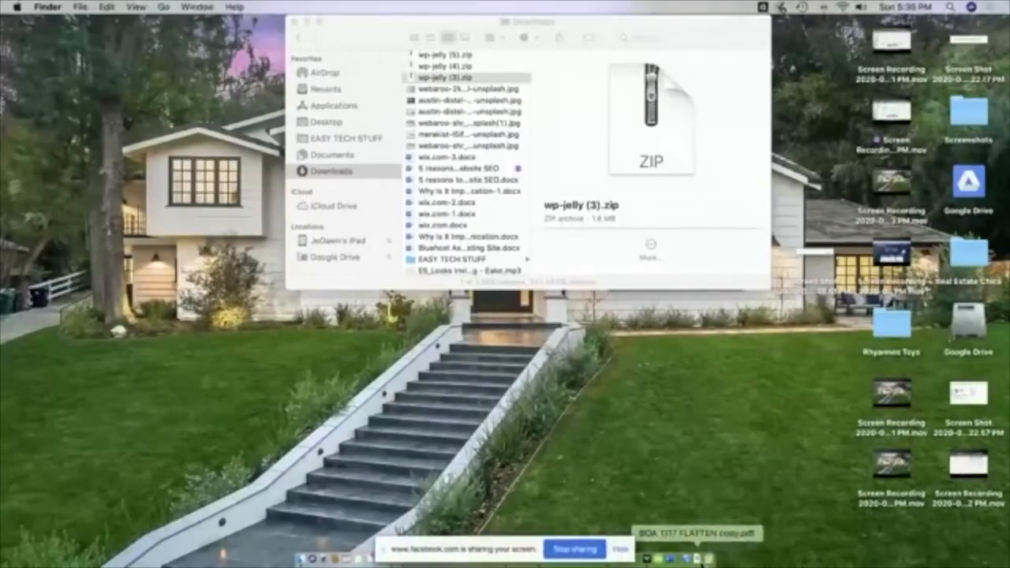
click(622, 550)
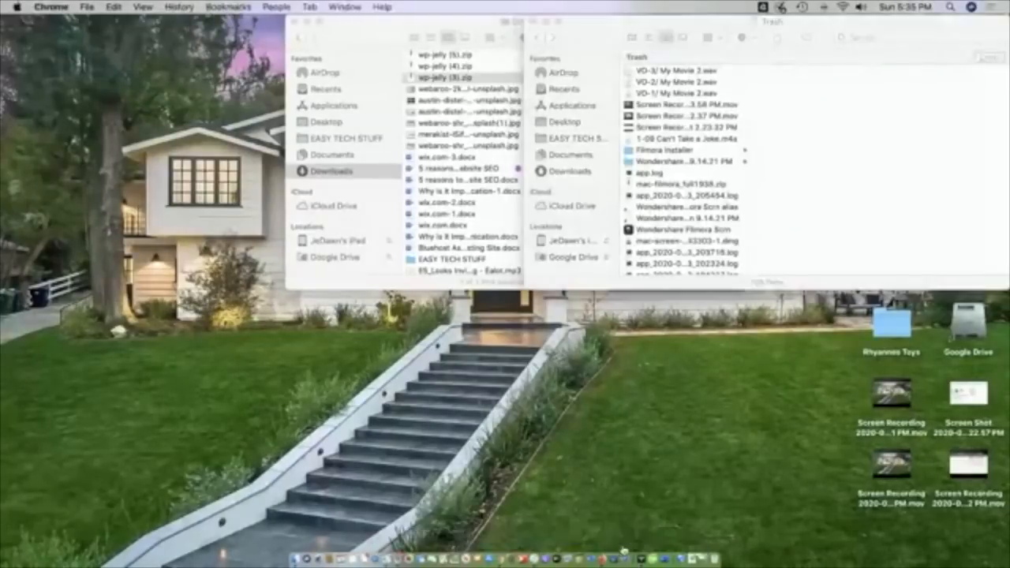
Close the Trash and Downloads windows and bring Chrome's Rhyanne's Toys window forward
click(533, 23)
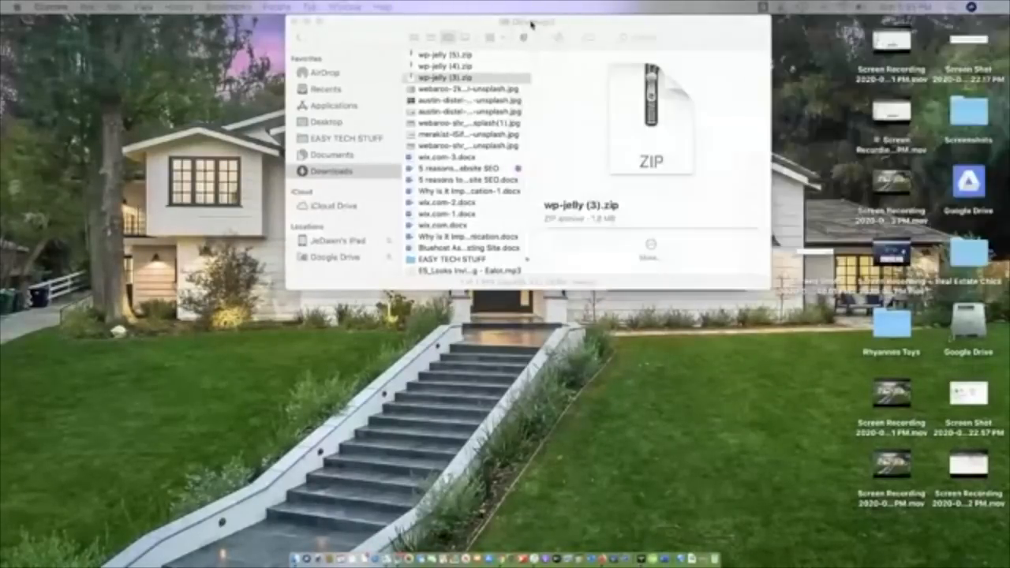
click(293, 22)
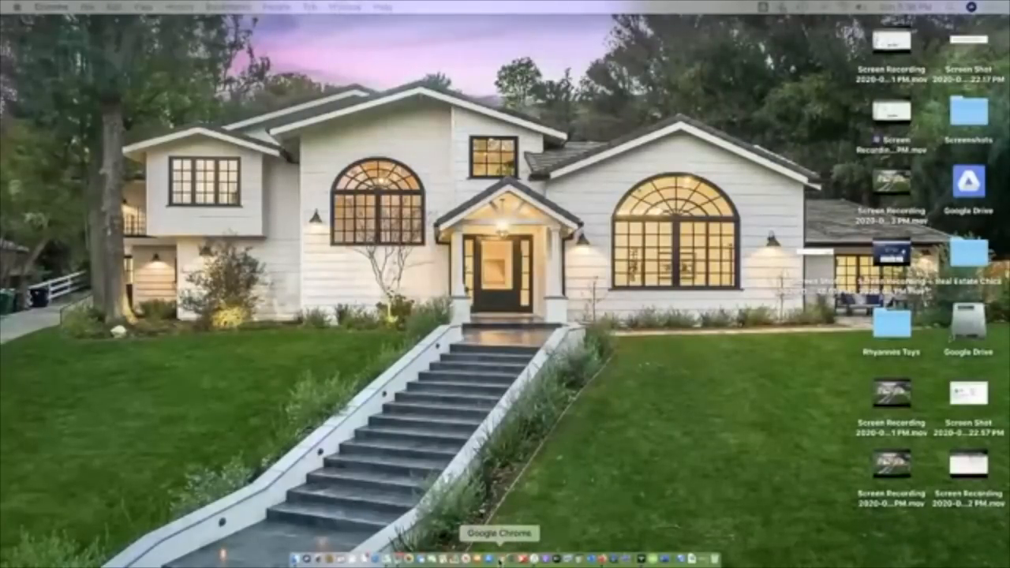
right_click(500, 559)
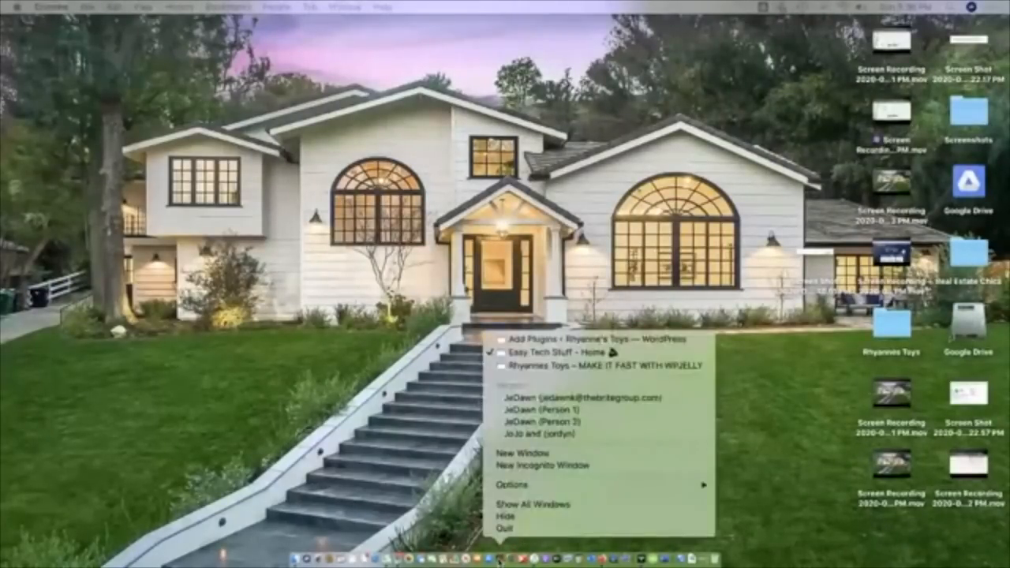
click(523, 365)
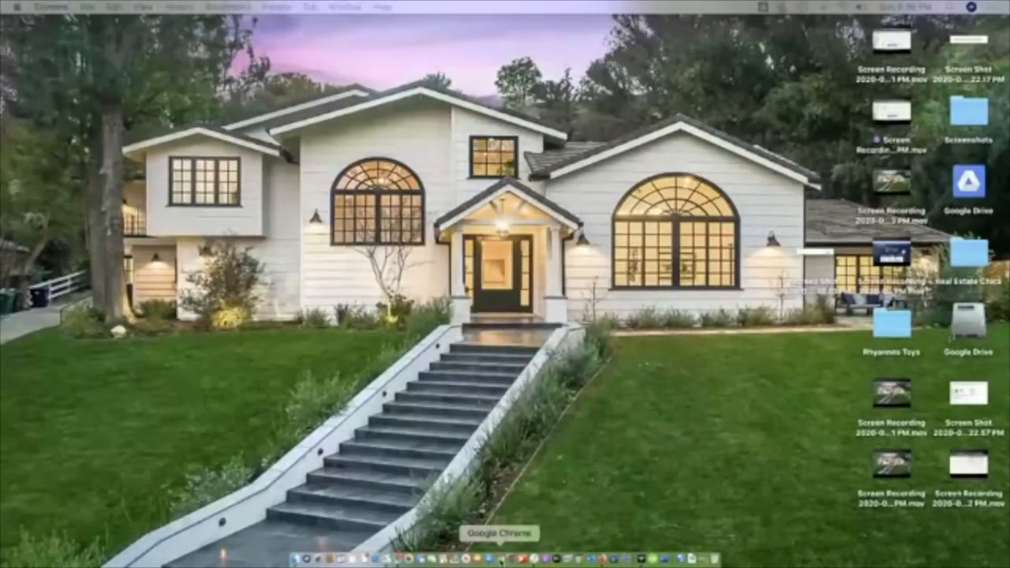
right_click(500, 559)
Review the Rhyanne's Toys homepage's WELCOME banner and About Me section, then close it
click(522, 366)
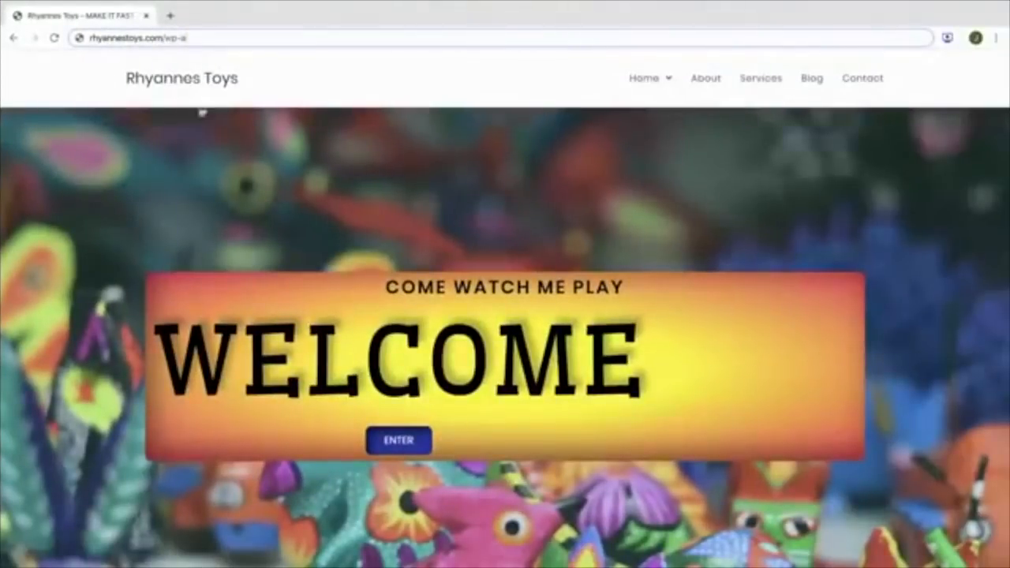
scroll(292, 272, down, 10)
scroll(292, 271, down, 4)
scroll(292, 271, up, 15)
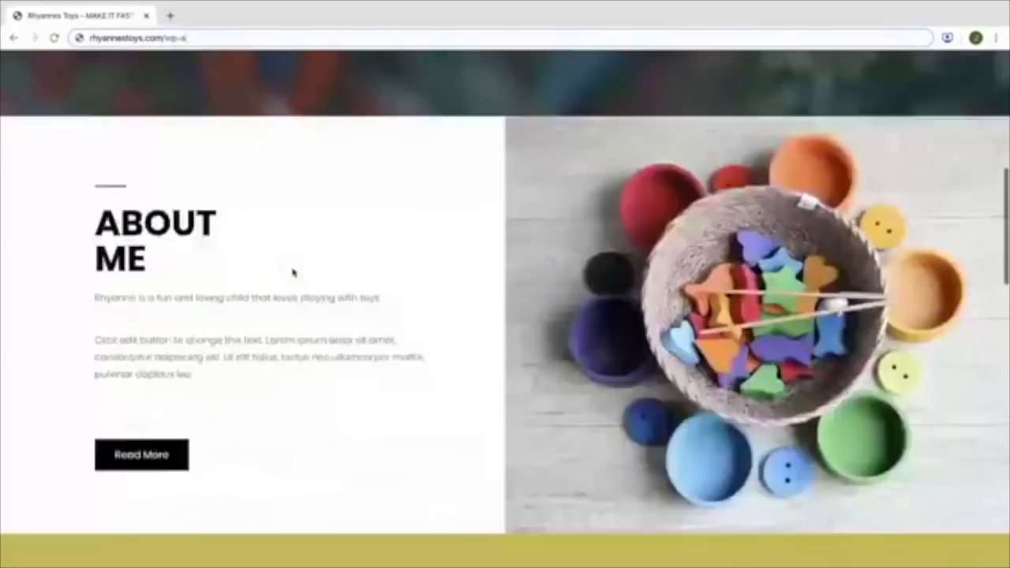
click(148, 16)
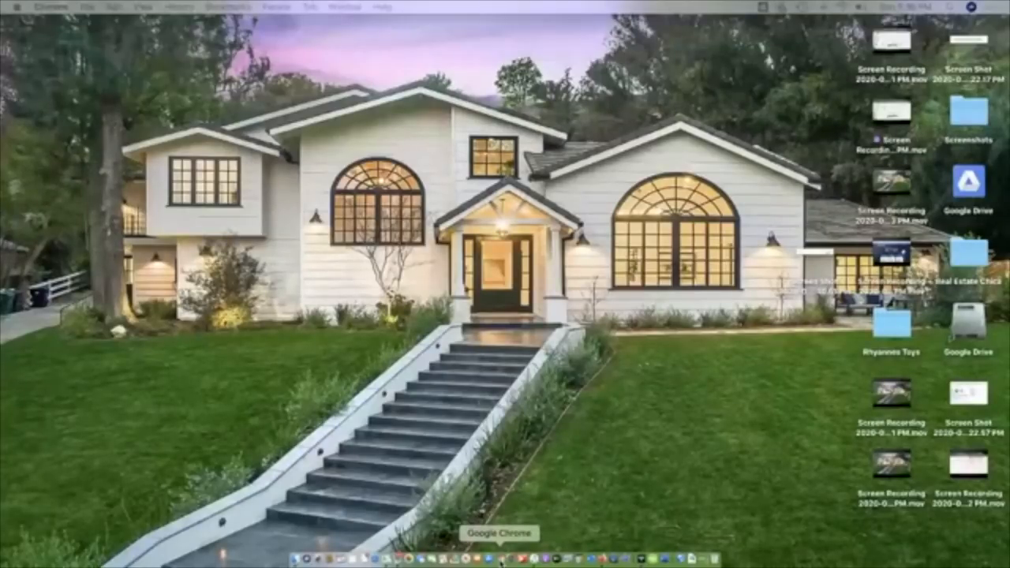
Close the stray Finder window and bring back Chrome's Add Plugins page with its zip upload field
right_click(501, 561)
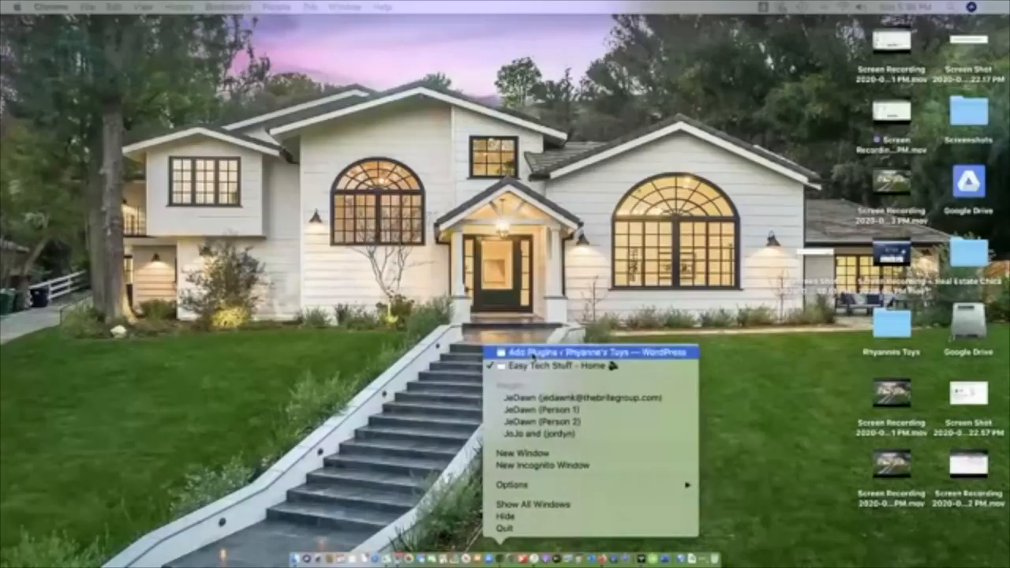
click(533, 356)
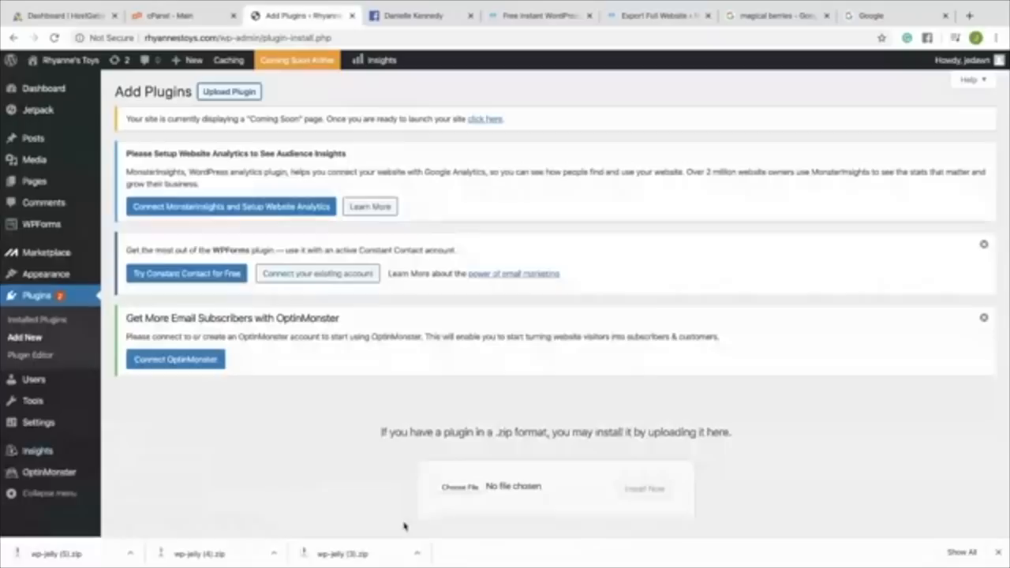
mouse_move(483, 565)
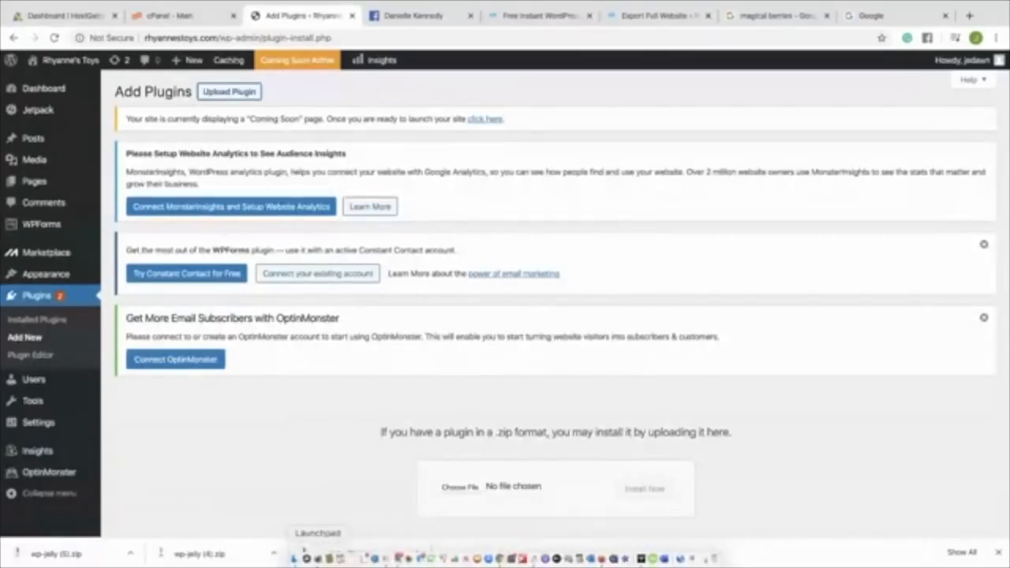
mouse_move(316, 565)
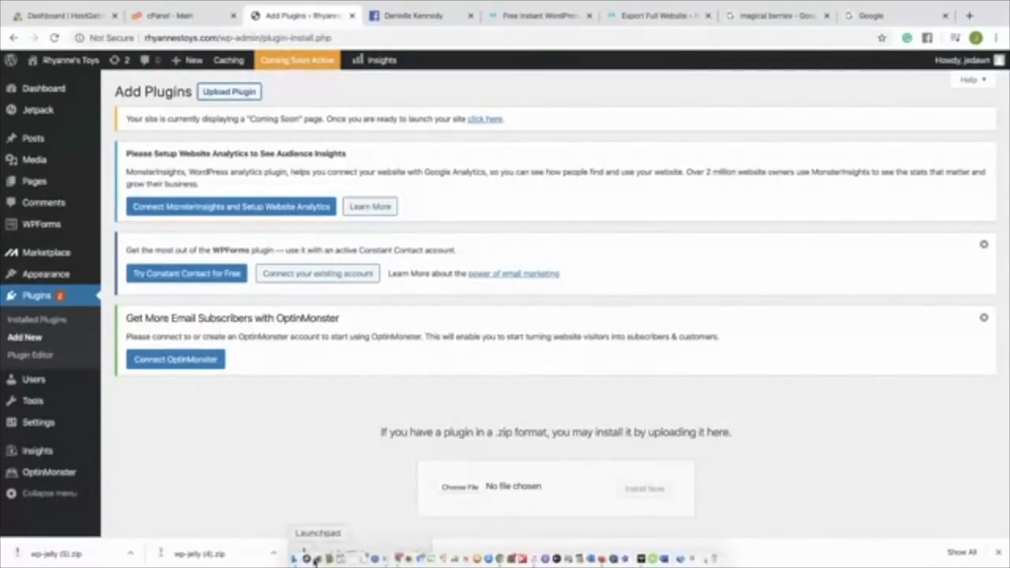
click(294, 559)
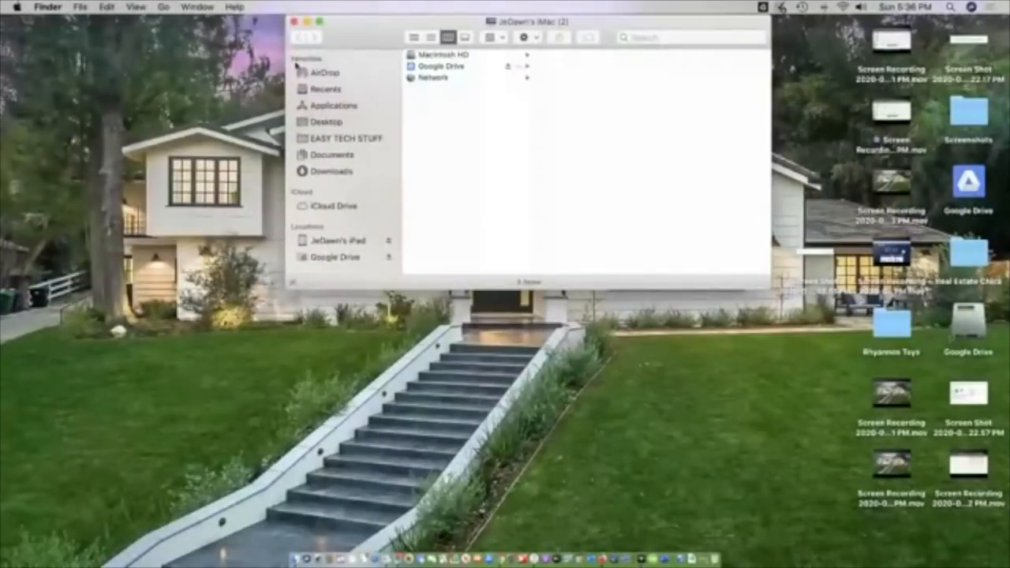
click(293, 22)
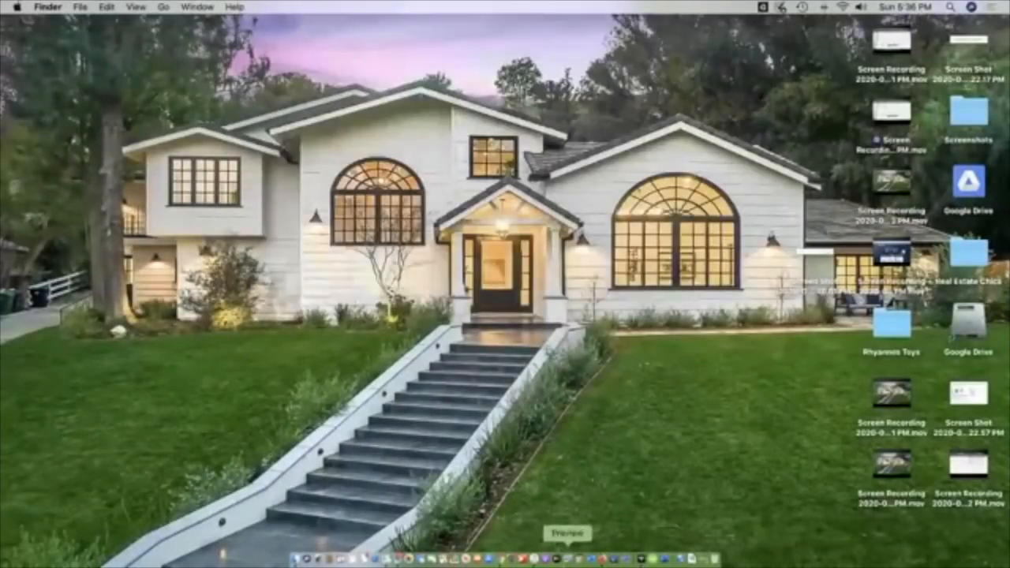
click(500, 560)
right_click(500, 560)
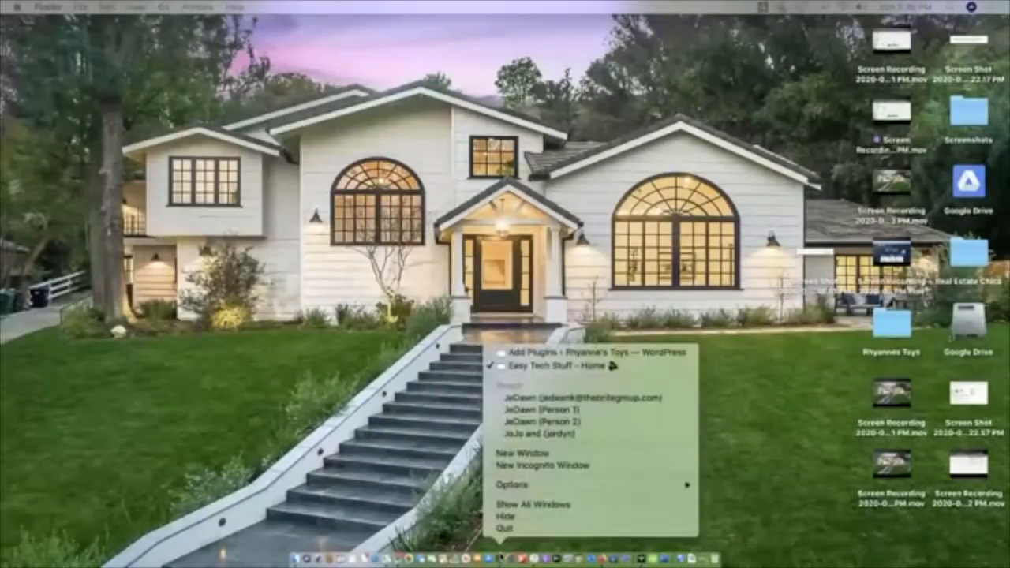
click(513, 354)
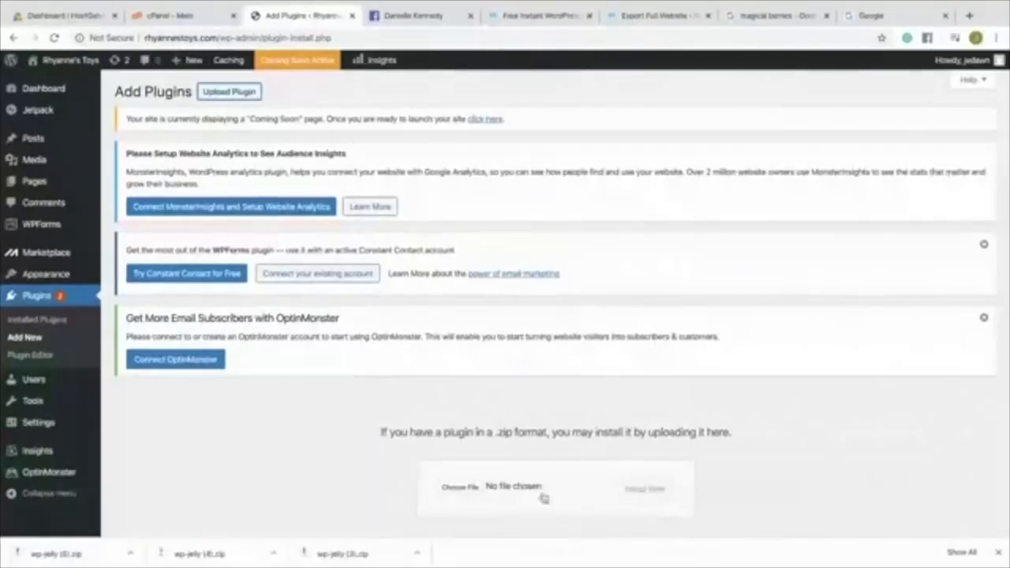
click(465, 491)
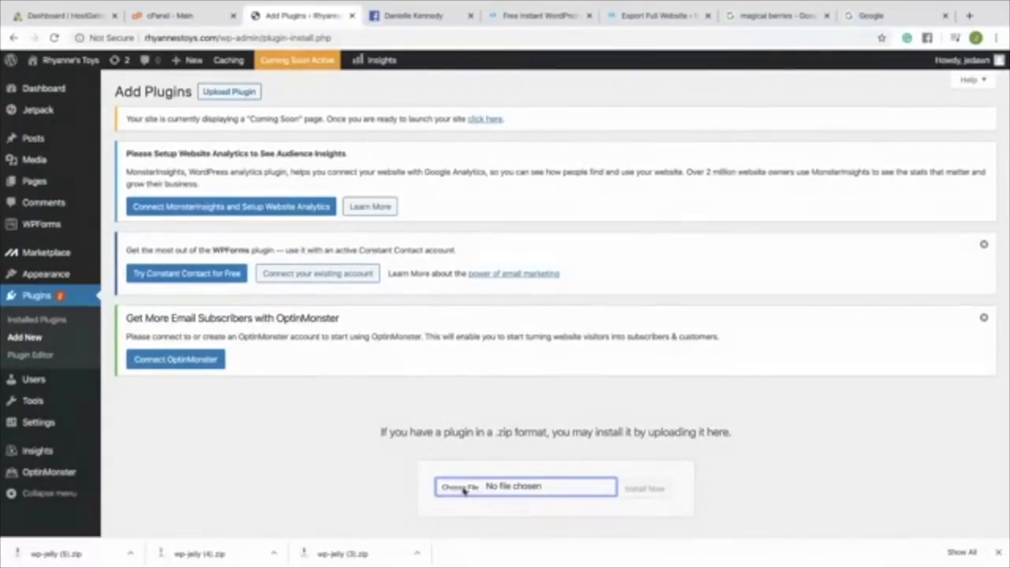
Open the plugin zip file picker and point it at the Downloads folder
click(464, 490)
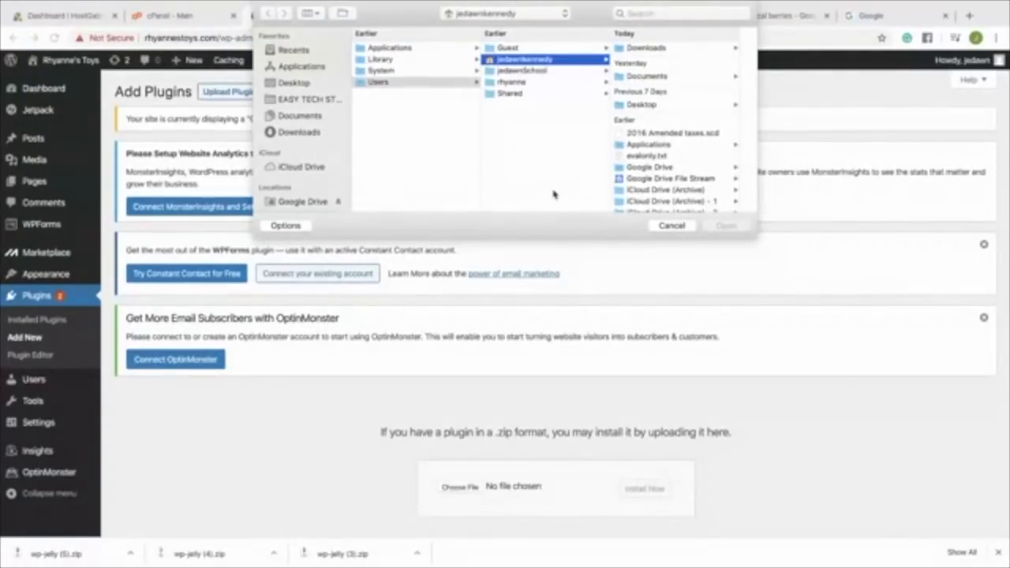
click(294, 134)
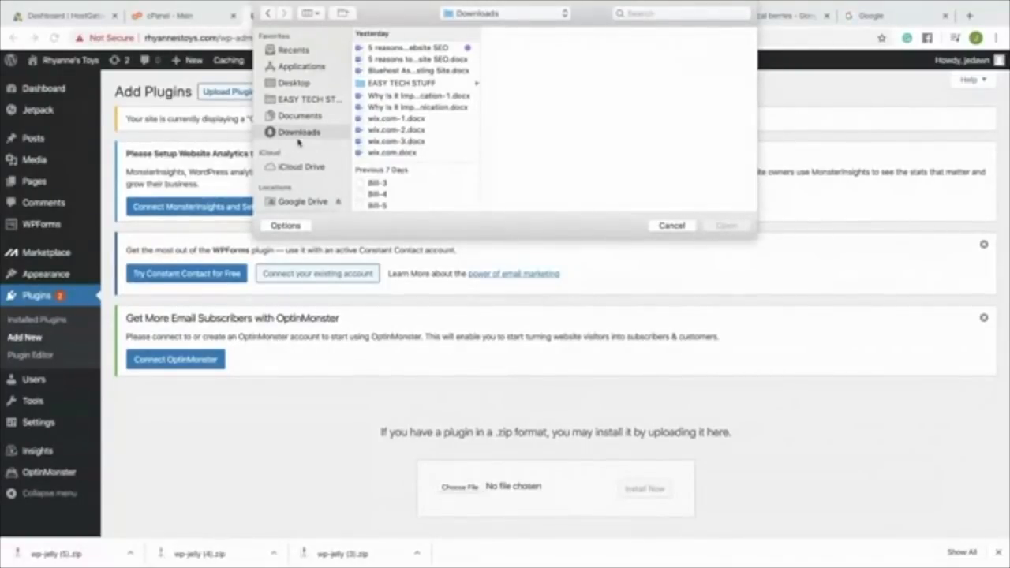
click(299, 116)
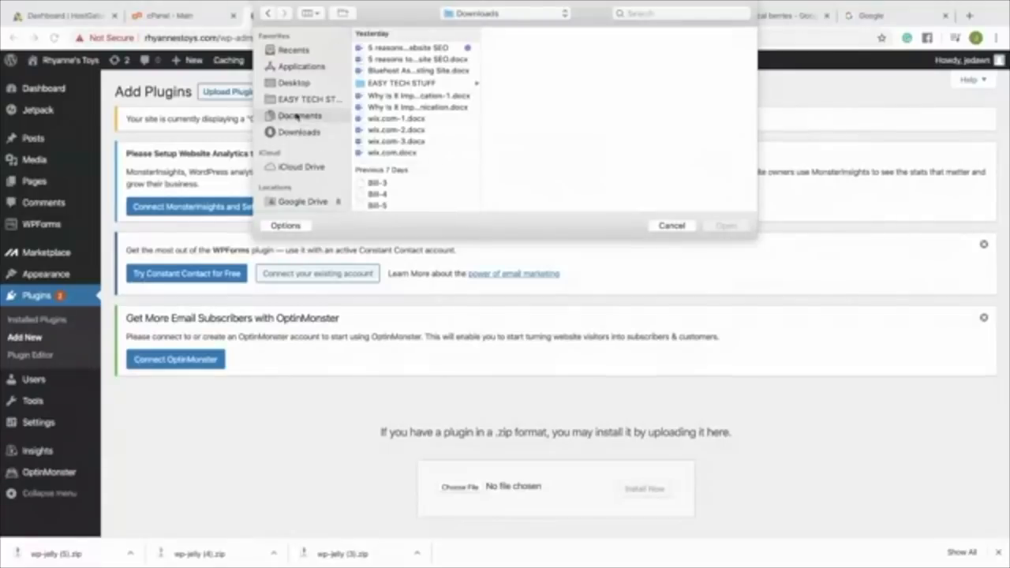
click(300, 133)
Search the file picker for 'wp-jelly', then 'wpjelly', and scroll the Downloads listing
click(635, 13)
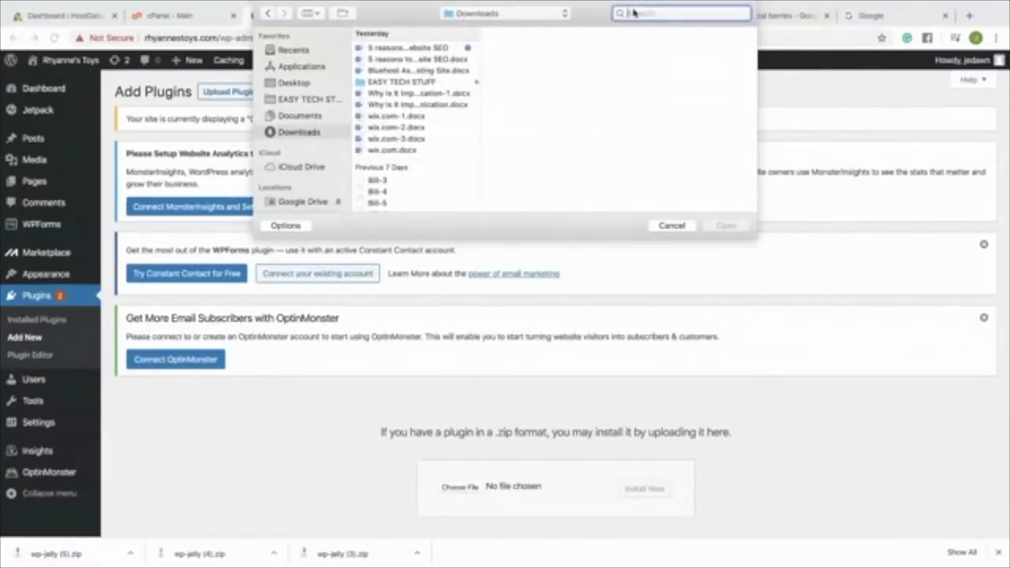
text(wp-jelly)
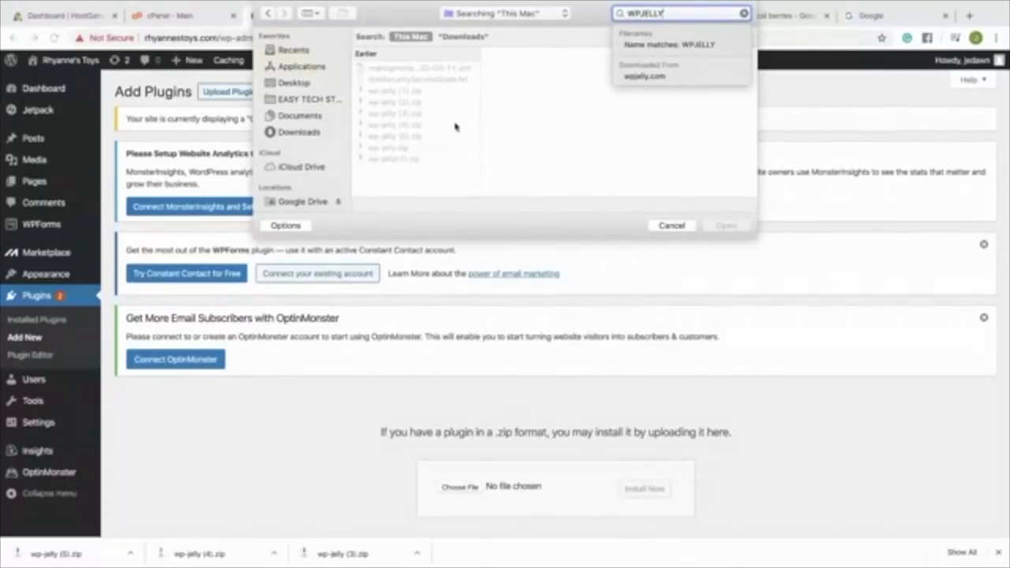
key(BackSpace)
key(BackSpace)
key(BackSpace)
key(BackSpace)
key(BackSpace)
key(BackSpace)
key(BackSpace)
text(wpjelly)
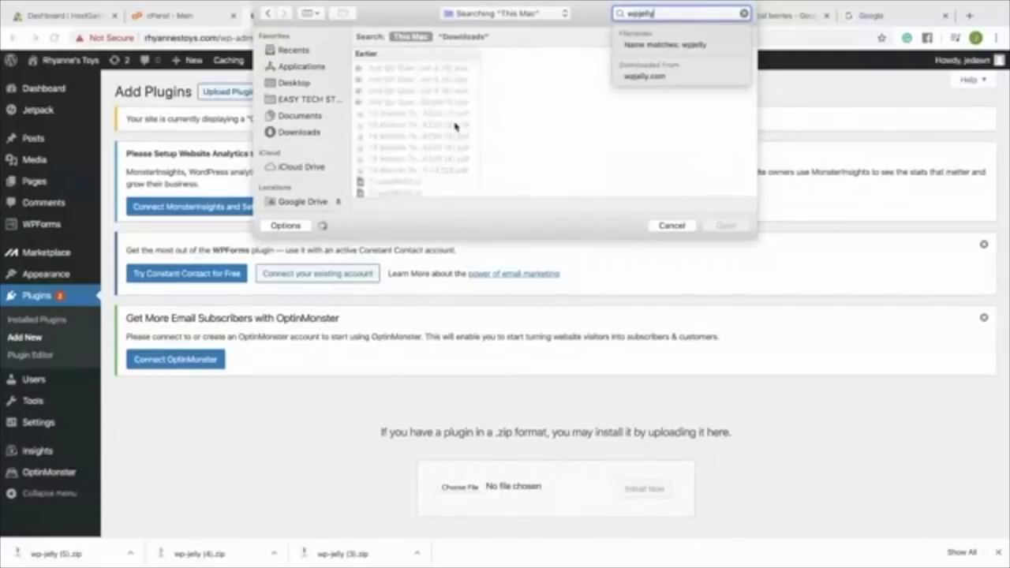
click(316, 135)
scroll(386, 128, down, 5)
scroll(386, 128, down, 3)
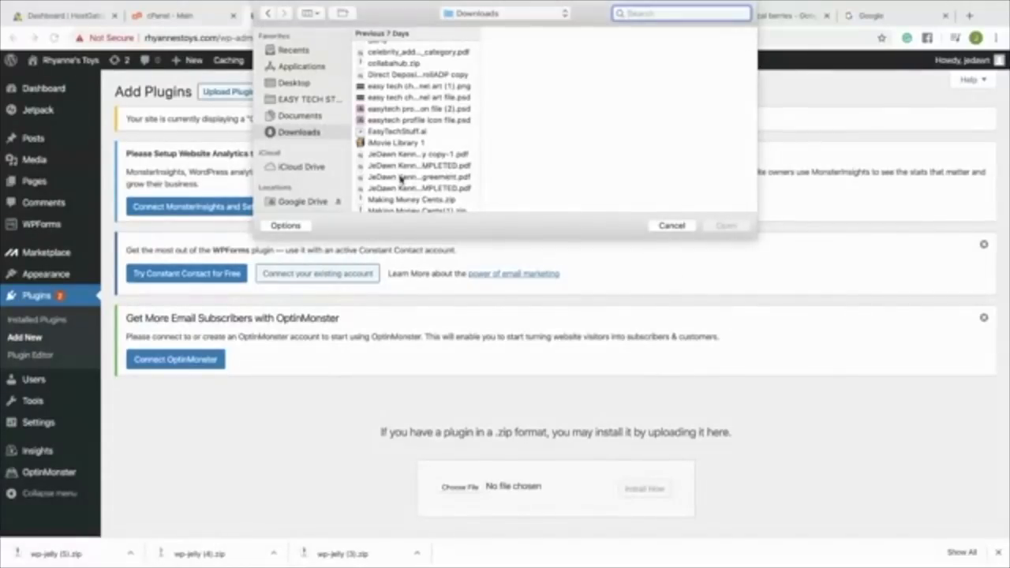
scroll(400, 180, up, 10)
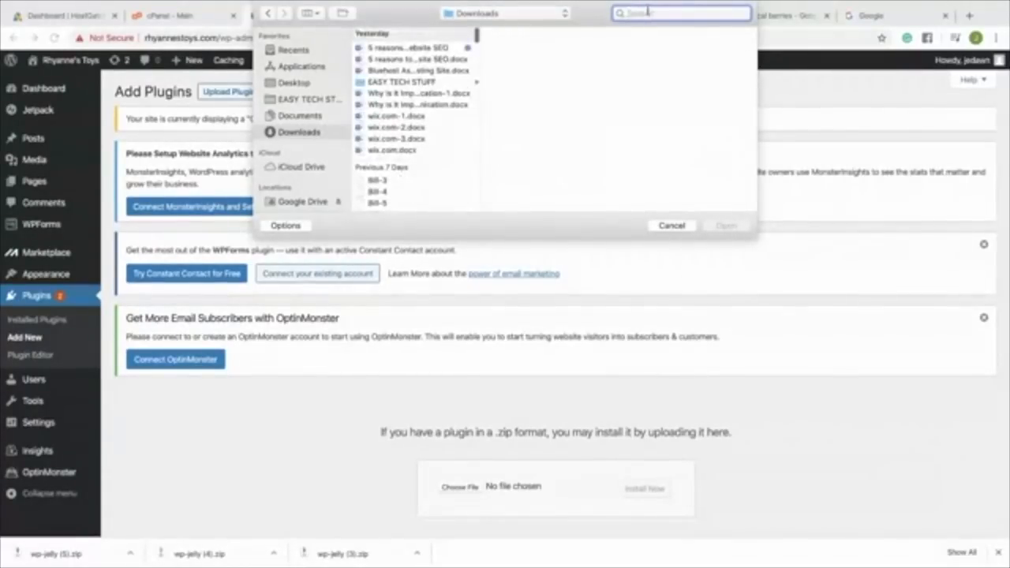
Switch between Documents and Downloads, then cancel the picker without choosing a file
click(293, 119)
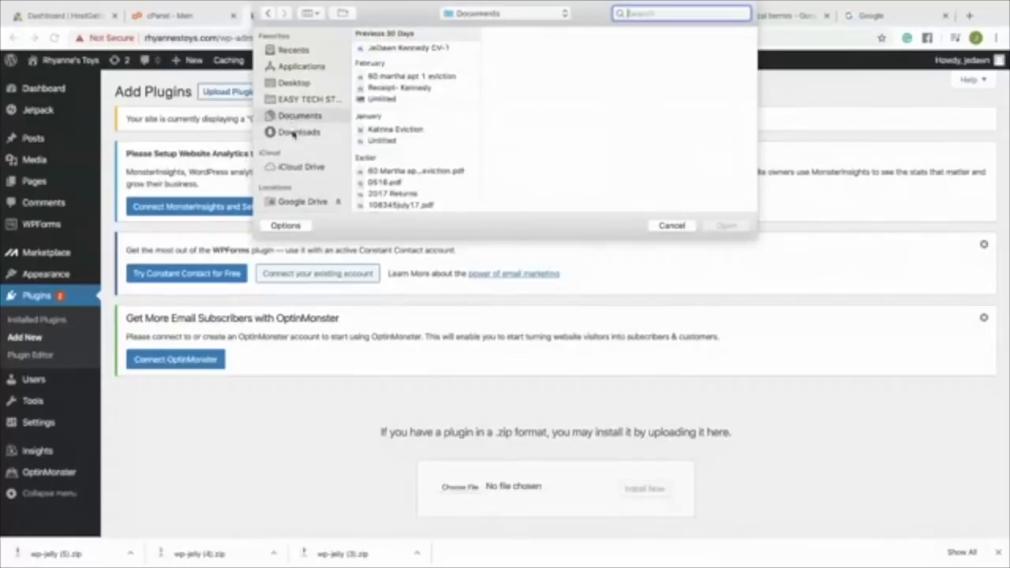
click(294, 132)
click(293, 120)
click(294, 130)
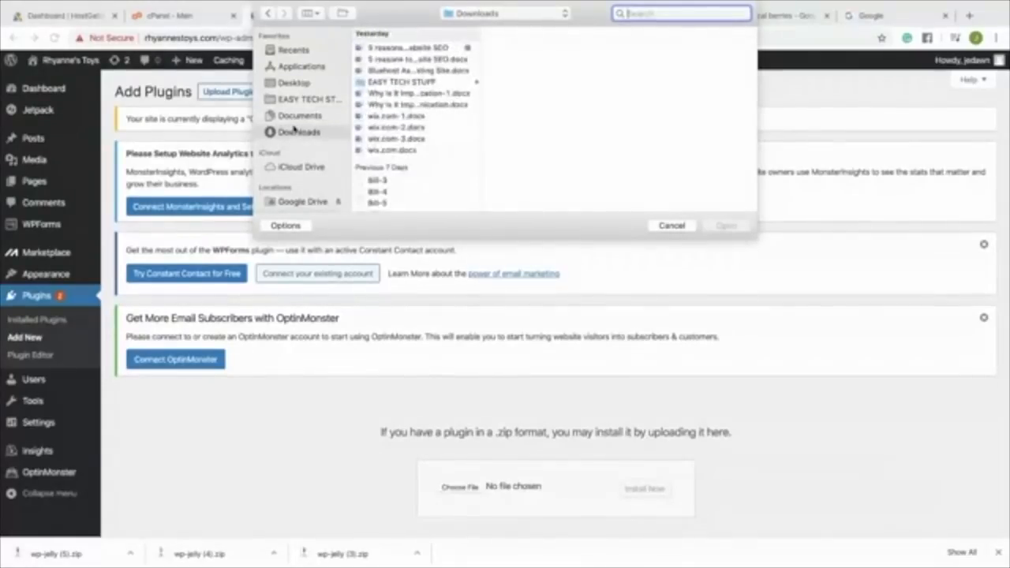
click(293, 118)
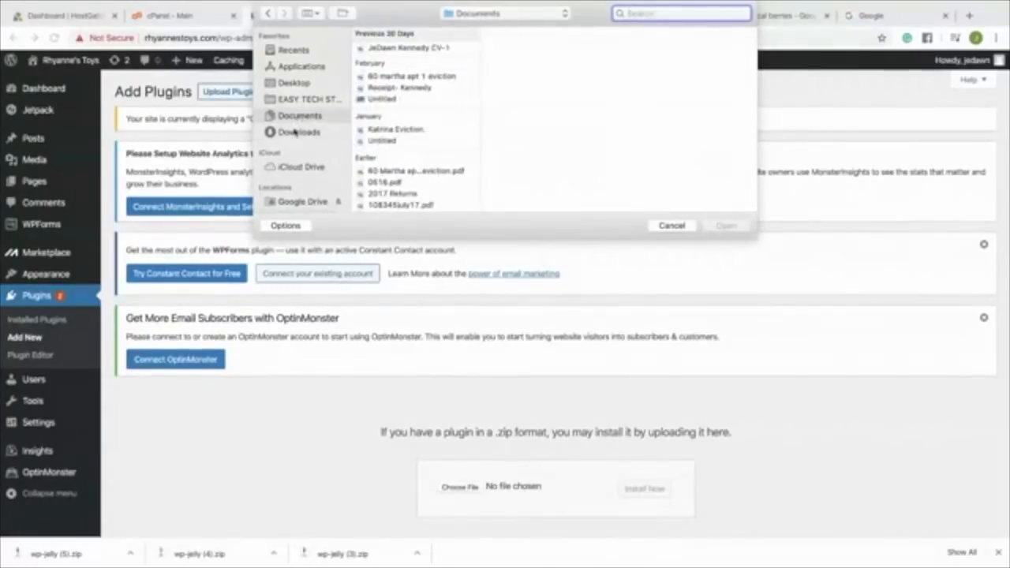
click(293, 133)
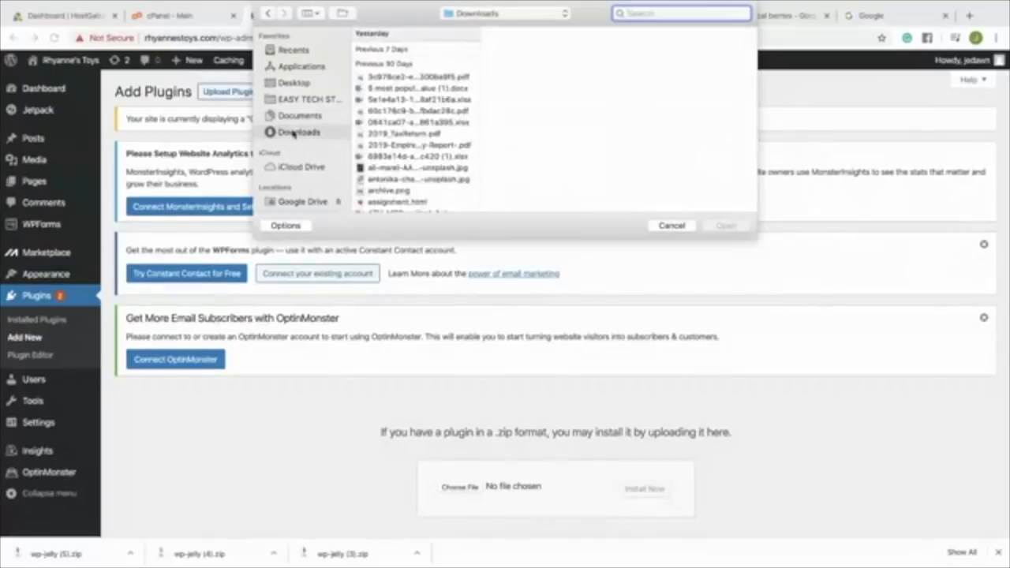
click(294, 122)
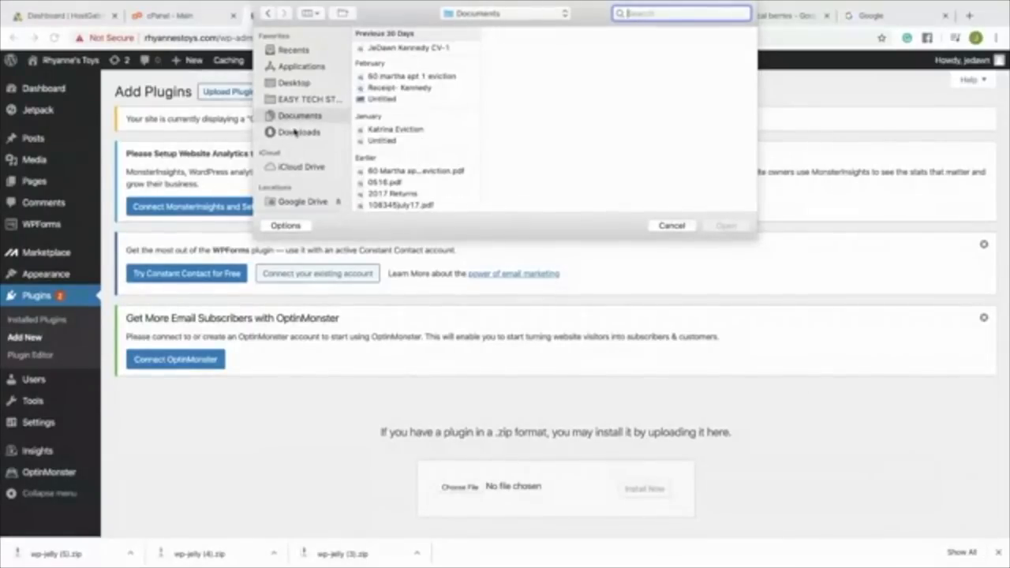
click(295, 132)
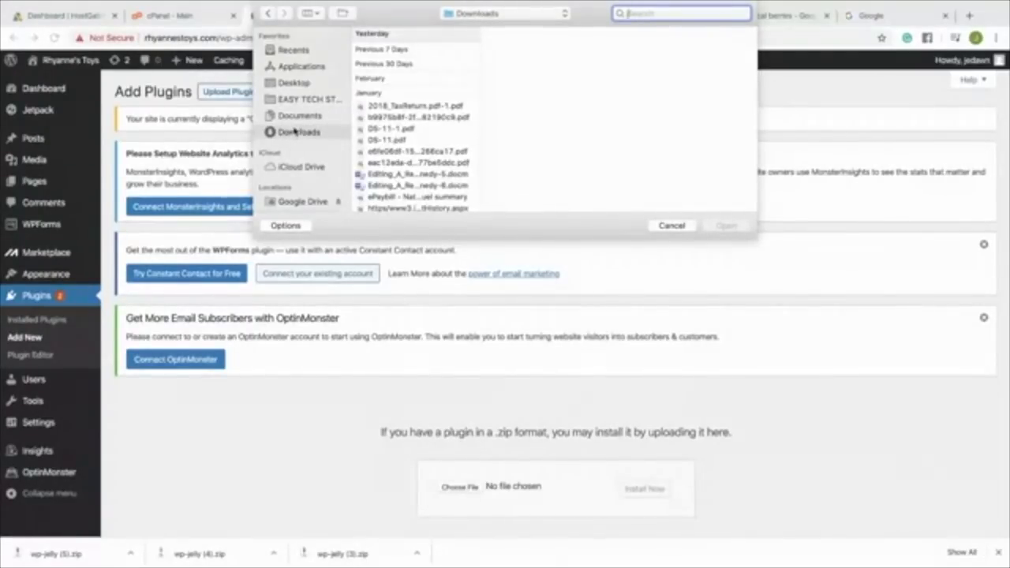
click(293, 120)
click(295, 131)
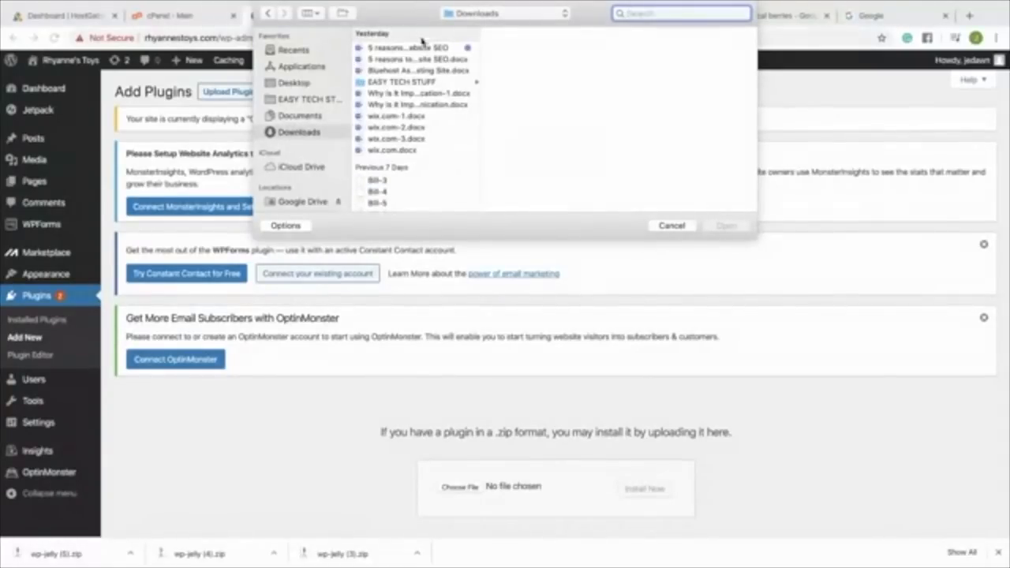
click(292, 125)
click(673, 226)
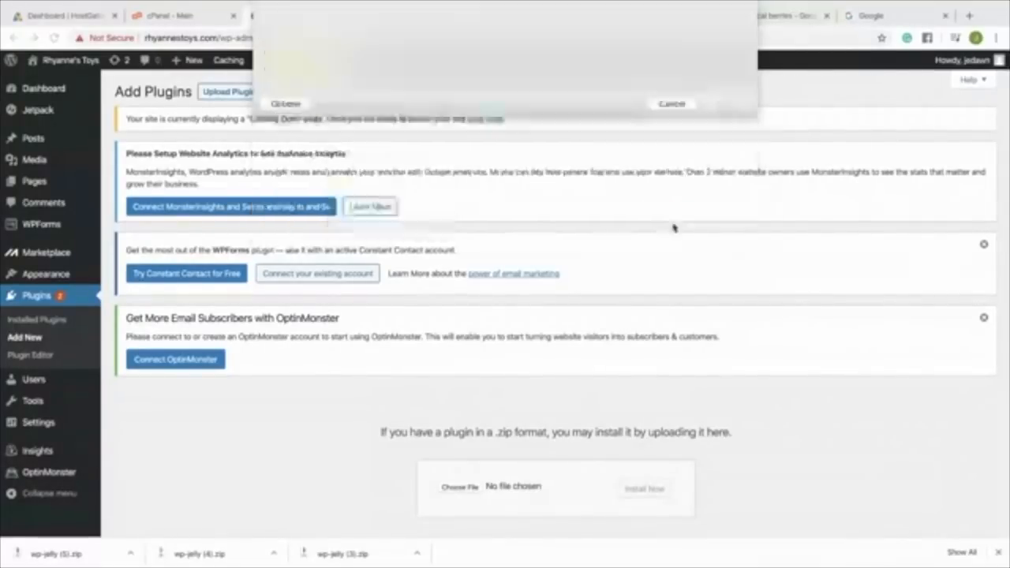
Exit full screen and show the Downloads folder in Finder
mouse_move(353, 559)
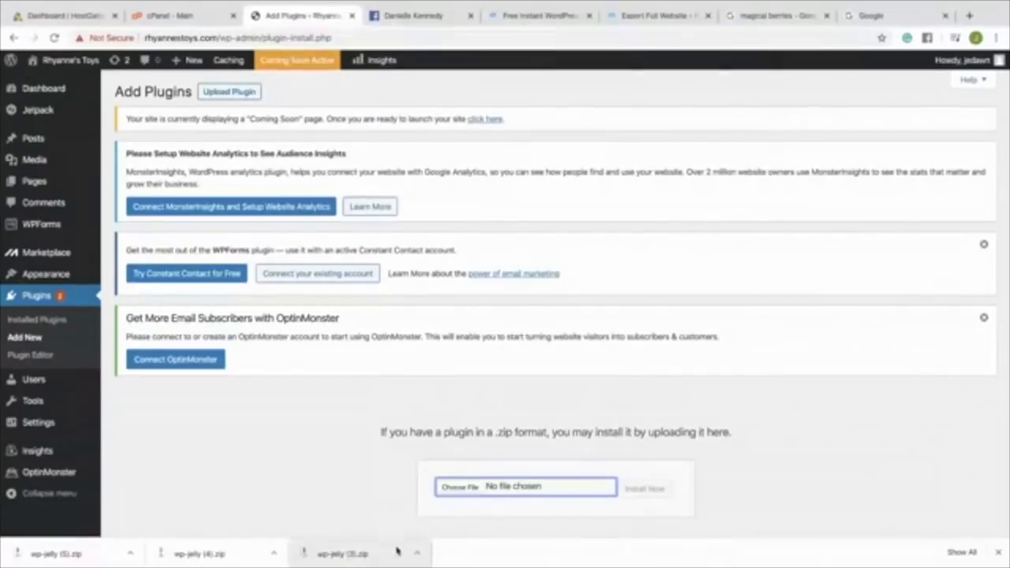
mouse_move(454, 562)
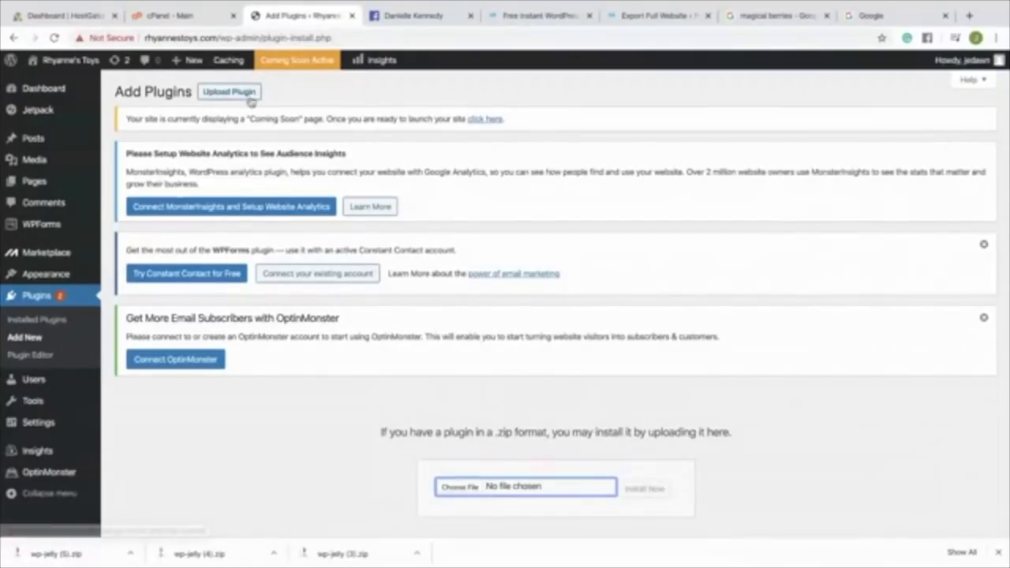
mouse_move(35, 3)
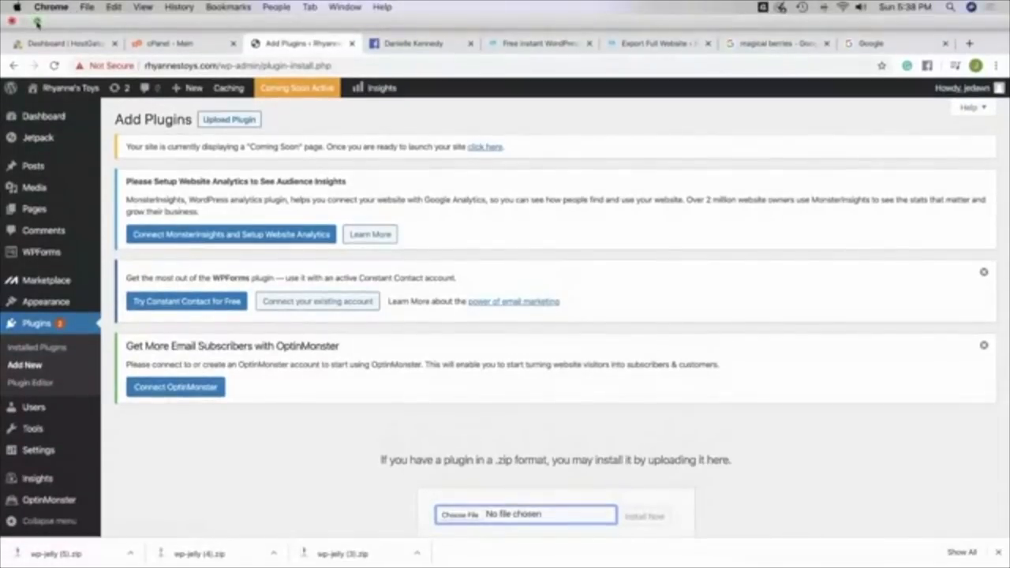
click(39, 34)
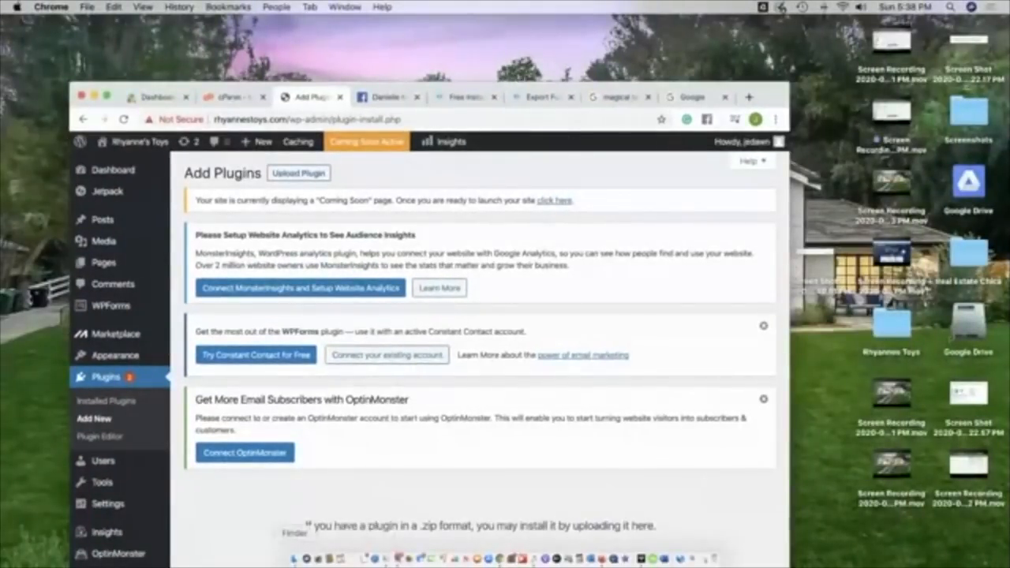
click(292, 559)
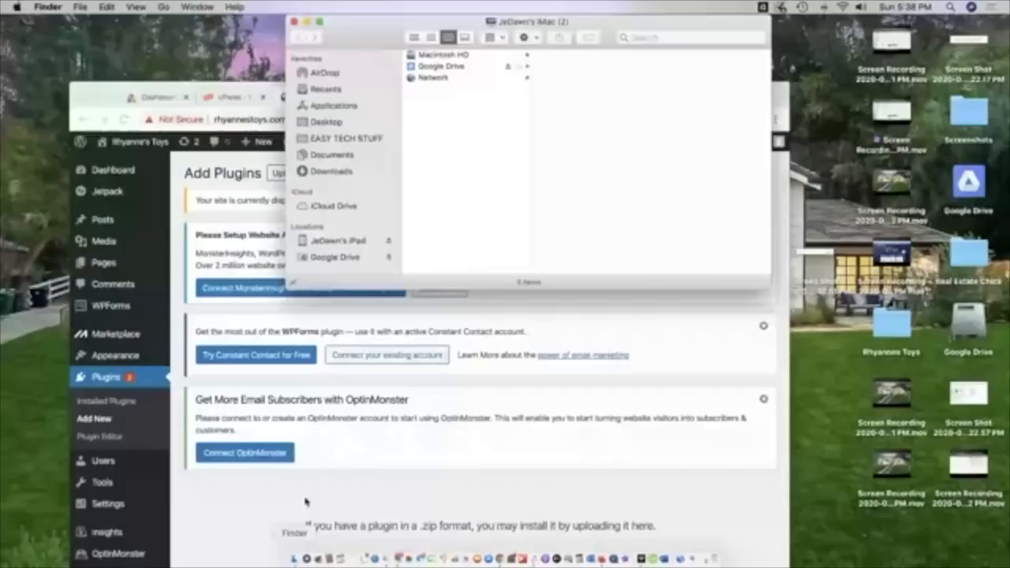
click(320, 169)
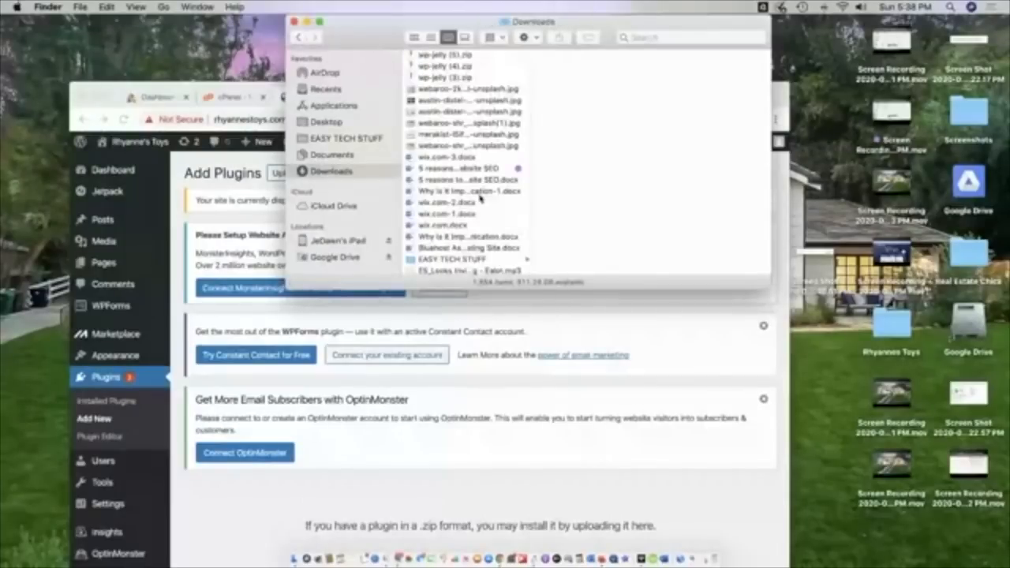
scroll(462, 387, down, 3)
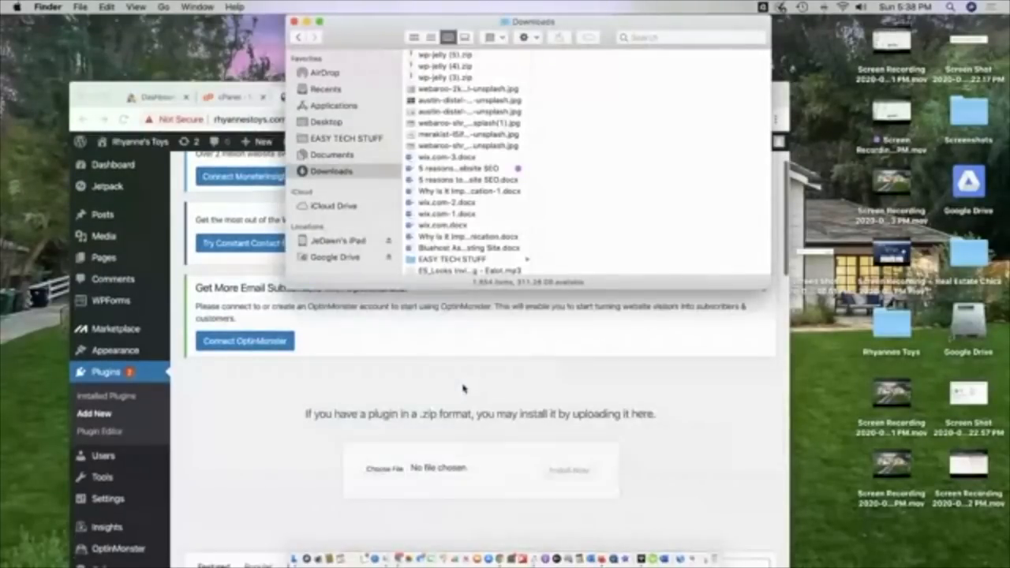
Drag wp-jelly (3).zip onto the plugin upload box and install it
click(437, 79)
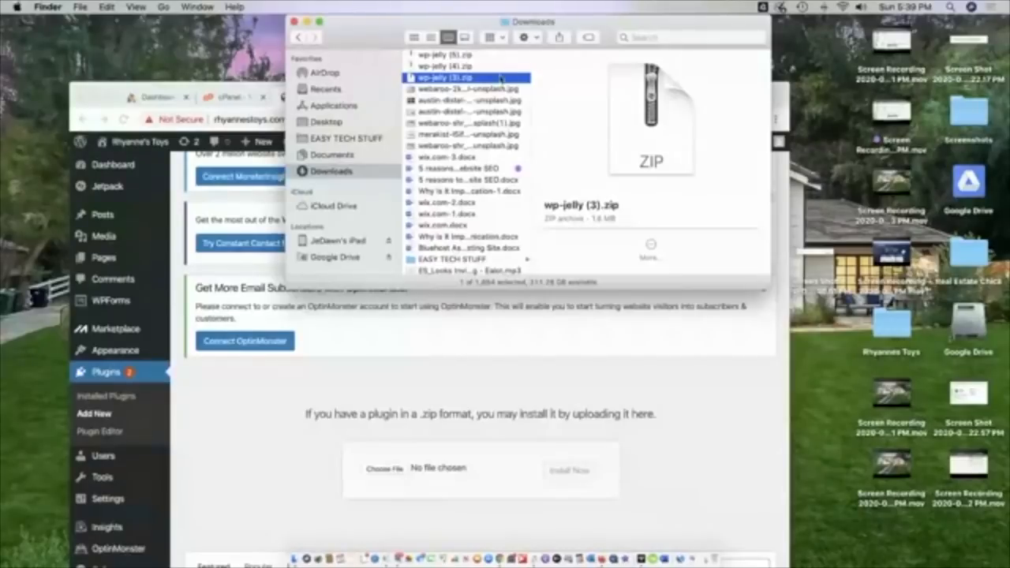
drag(501, 77, 425, 469)
click(567, 471)
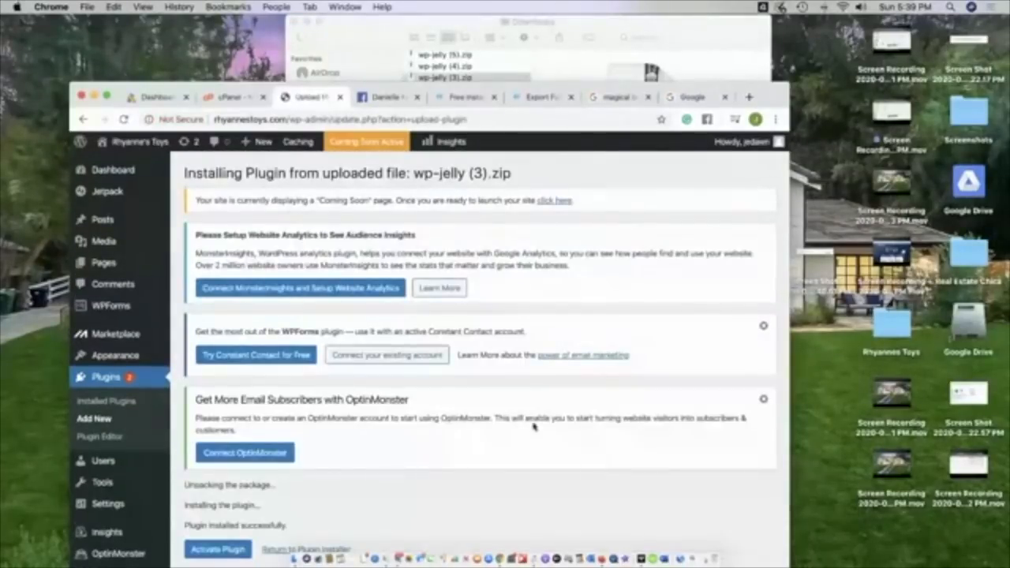
Close Finder, return Chrome to full screen, and activate the WP Jelly plugin
click(294, 23)
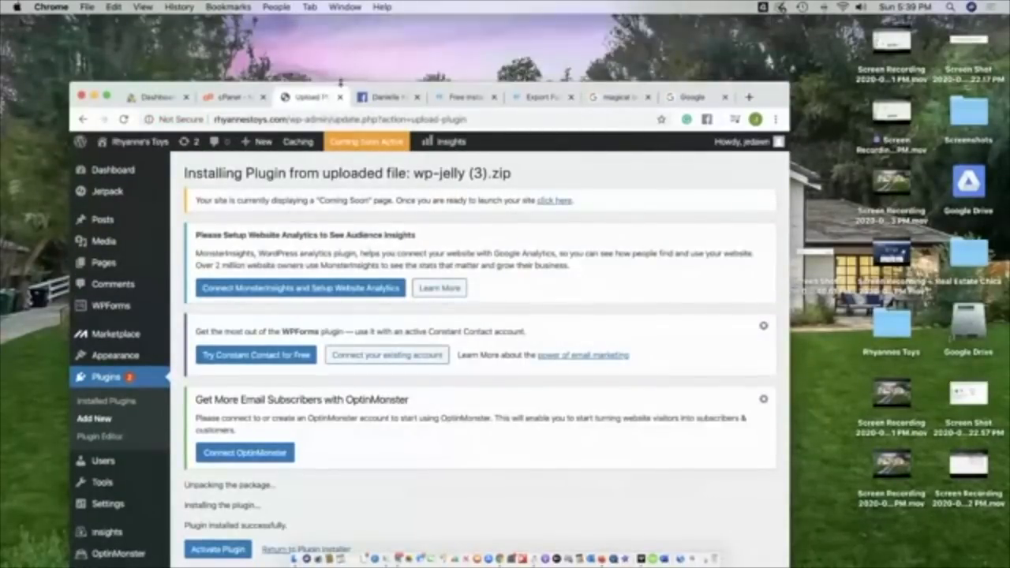
click(108, 95)
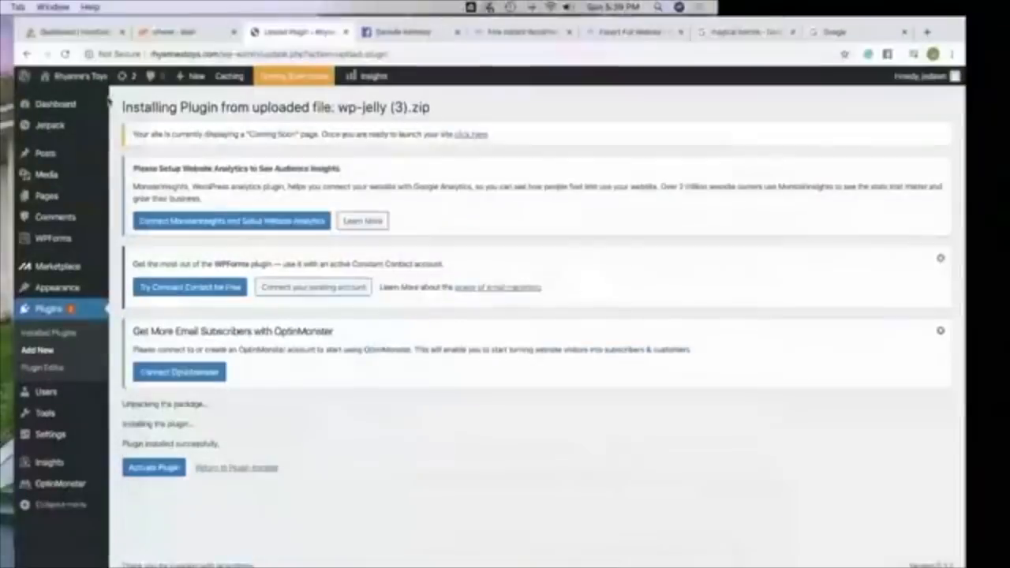
click(126, 457)
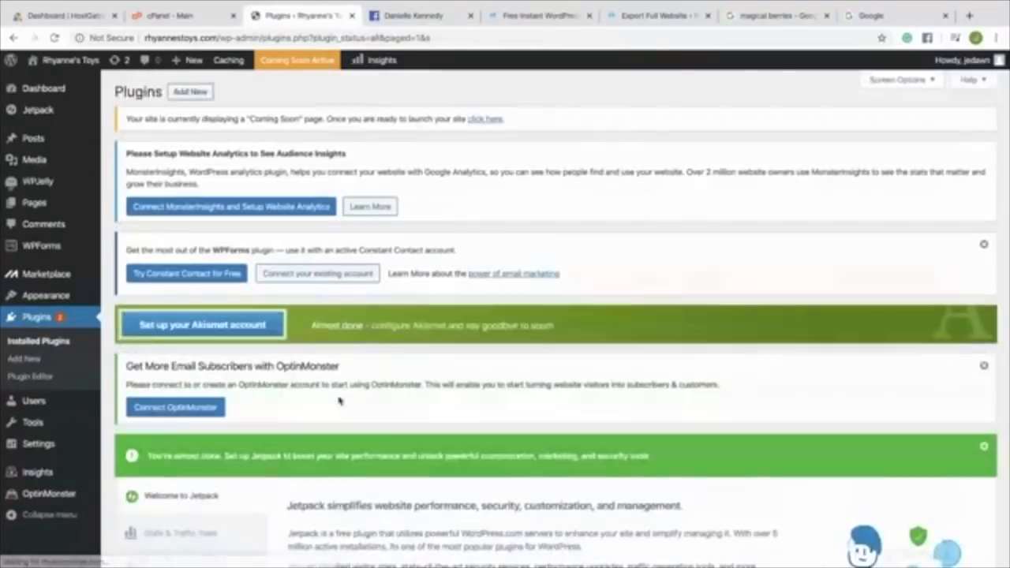
Choose Import Full Website from the WPJelly admin menu
mouse_move(38, 183)
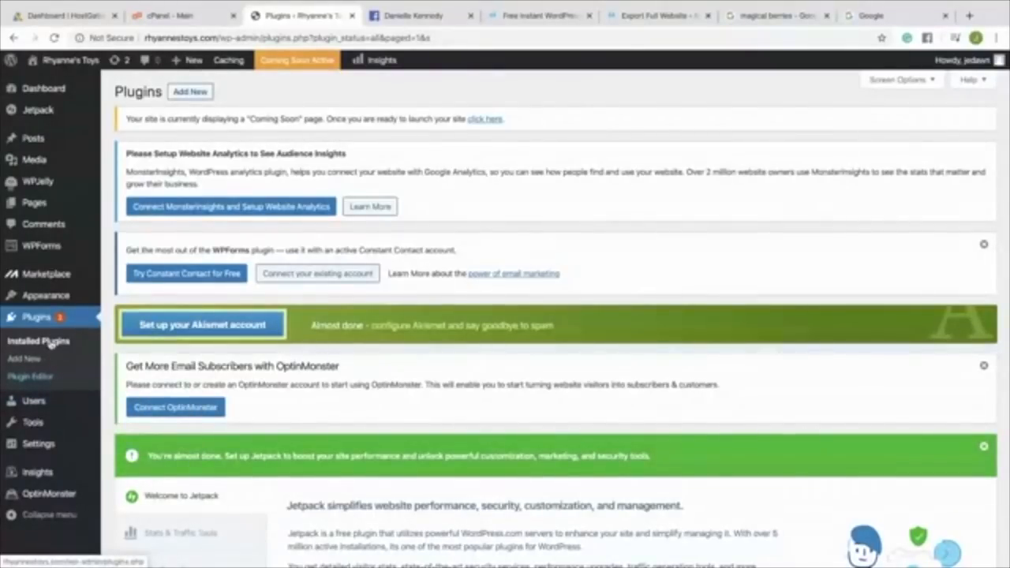
mouse_move(32, 162)
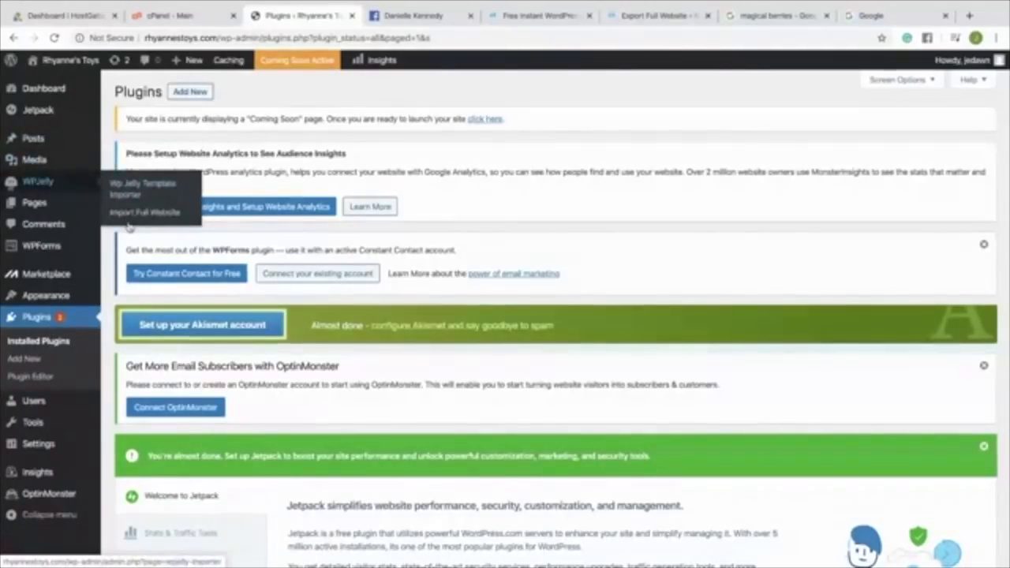
click(130, 215)
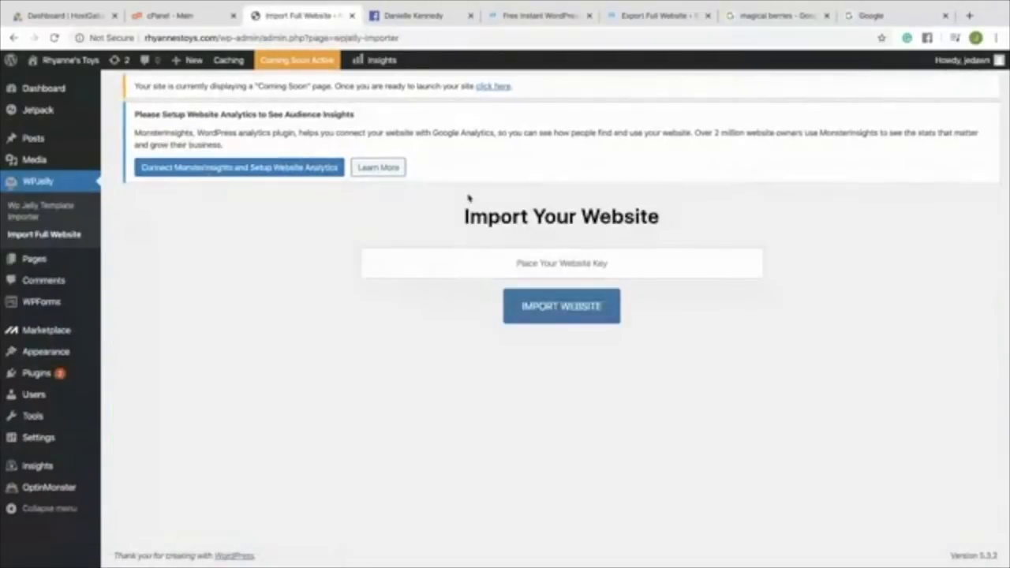
Paste the wpjelly website key, check it against the export page, and confirm the full-site import
click(510, 262)
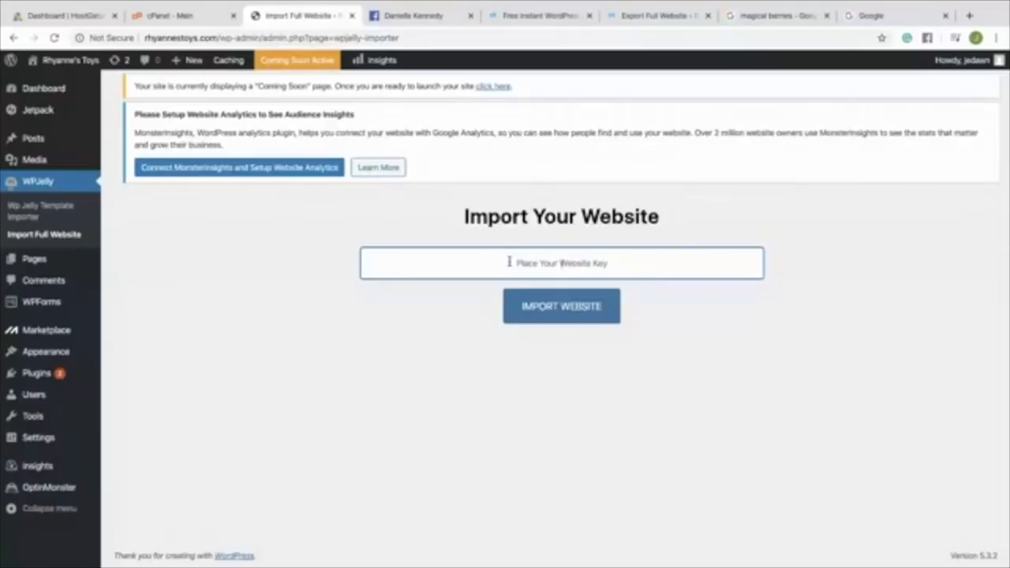
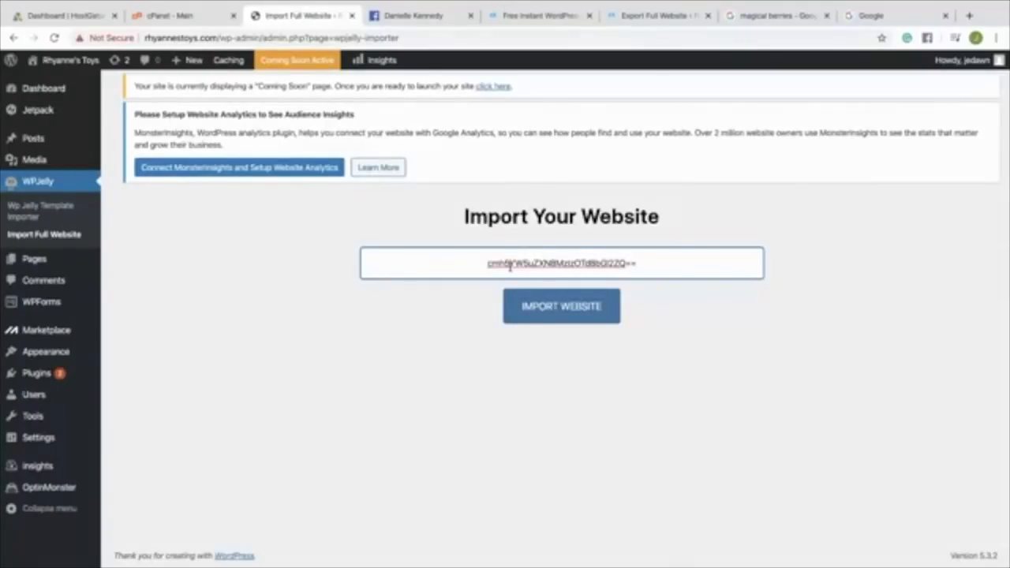
click(622, 25)
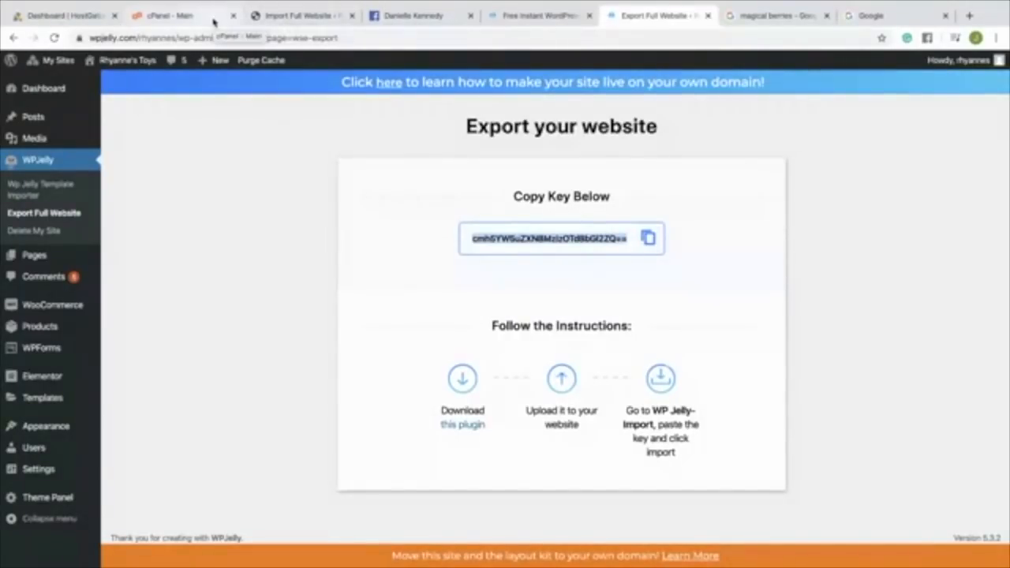
click(293, 16)
click(537, 294)
click(526, 197)
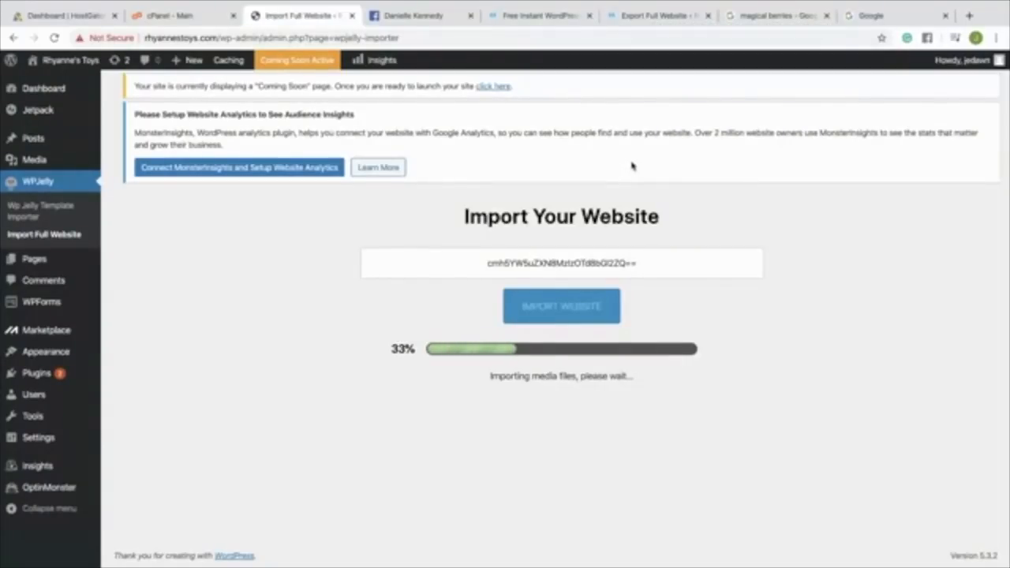
In the wpjelly template gallery, load more templates
click(651, 22)
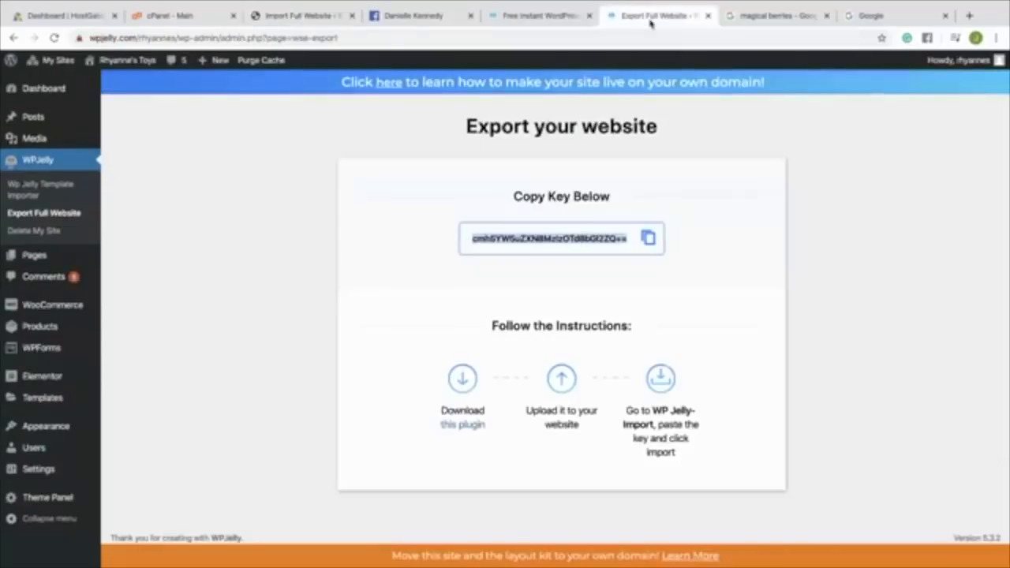
click(534, 20)
scroll(582, 421, down, 6)
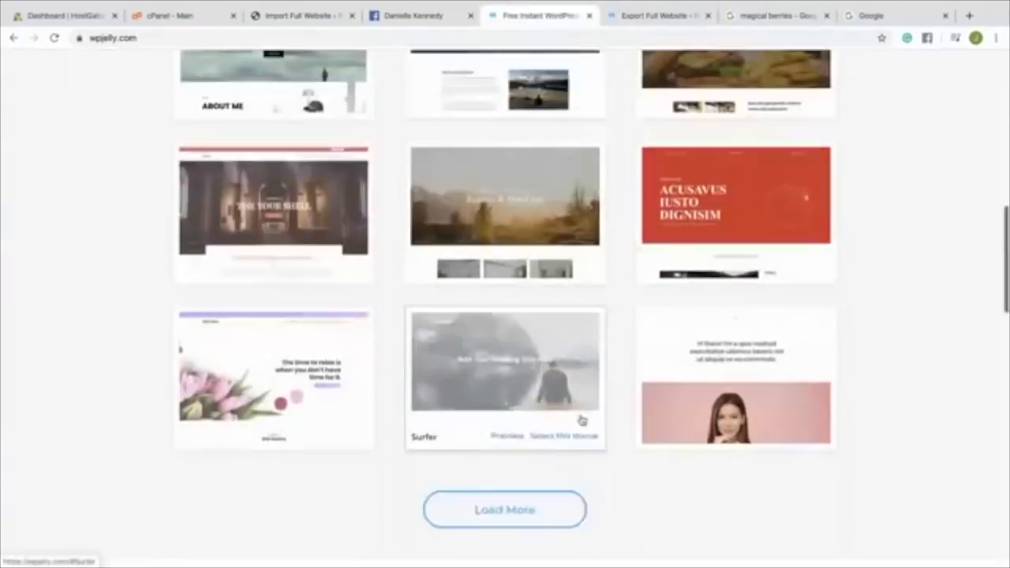
scroll(582, 421, up, 3)
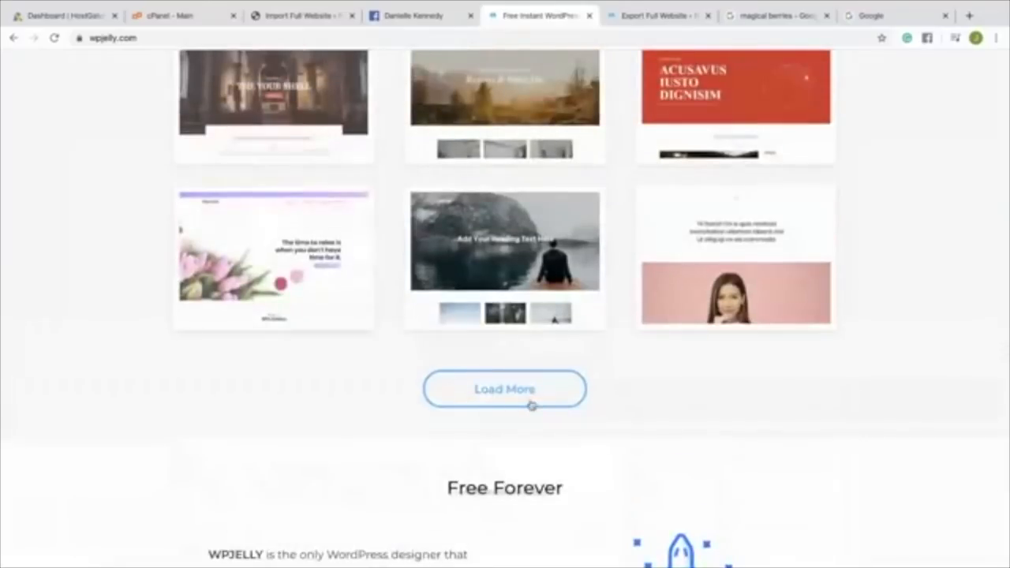
click(531, 403)
scroll(531, 405, down, 6)
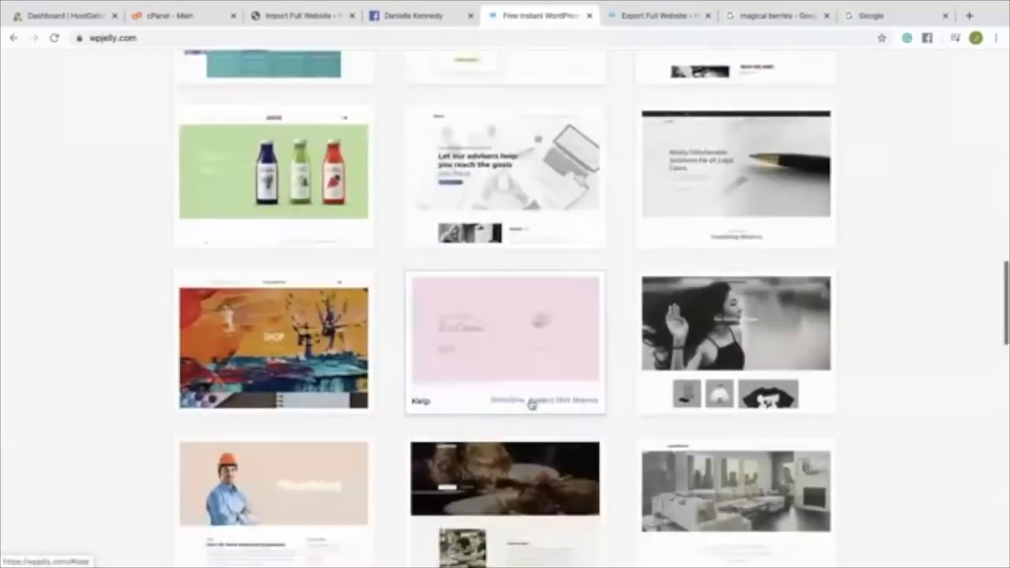
Preview the Submarine template and scroll through its homepage demo
click(692, 282)
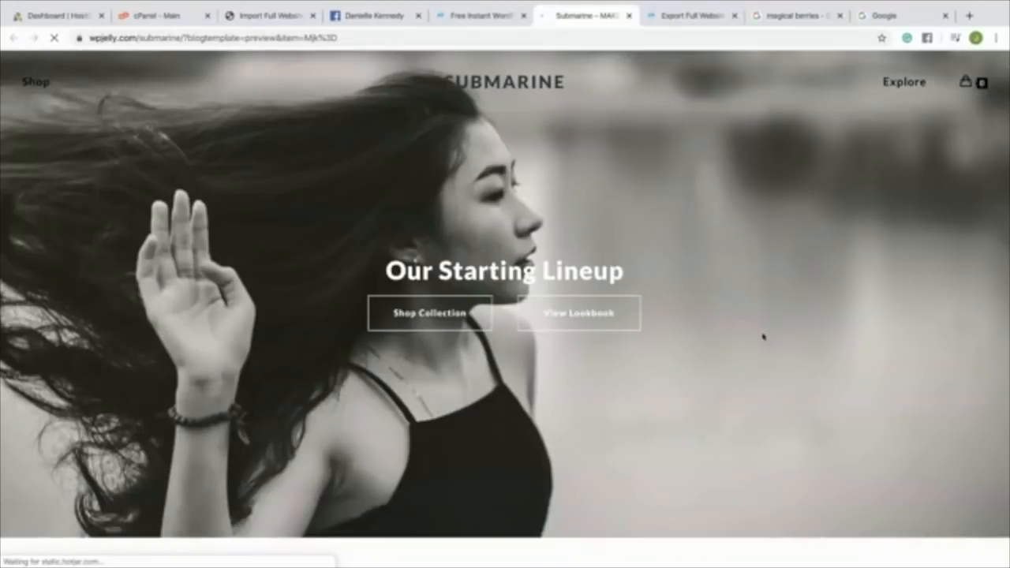
scroll(761, 331, down, 1)
scroll(761, 331, down, 15)
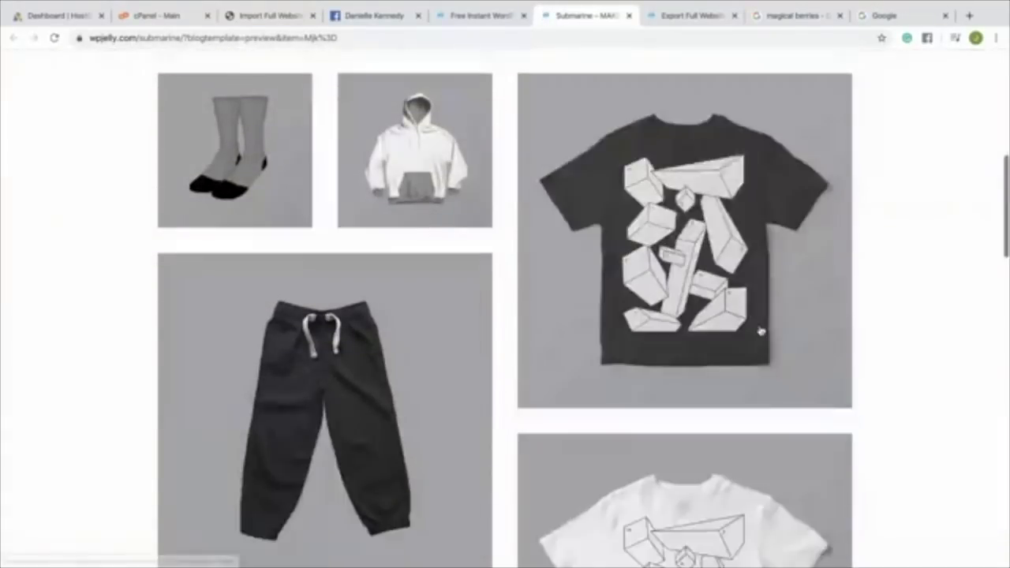
scroll(761, 331, down, 5)
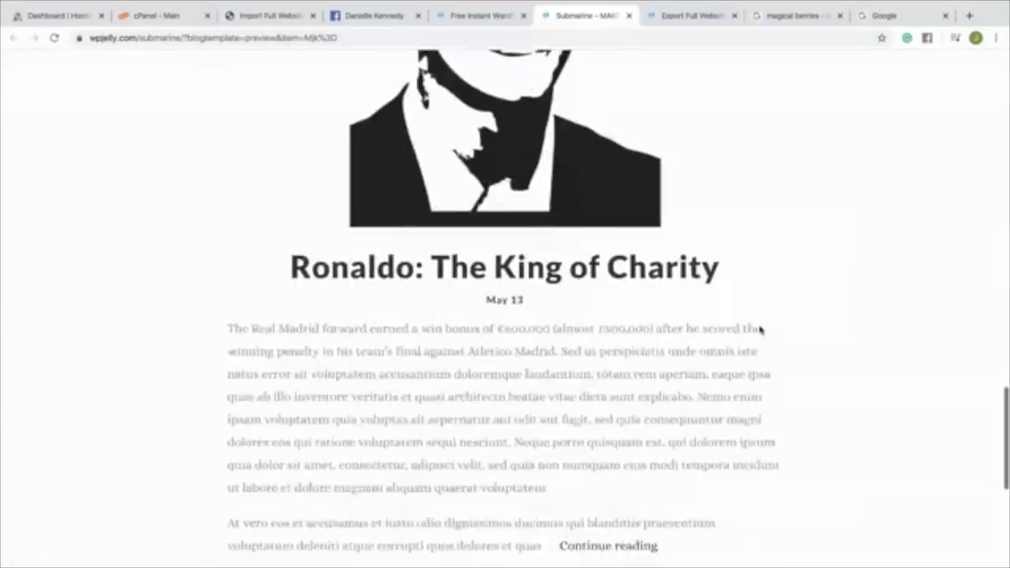
scroll(761, 331, up, 6)
scroll(597, 395, up, 10)
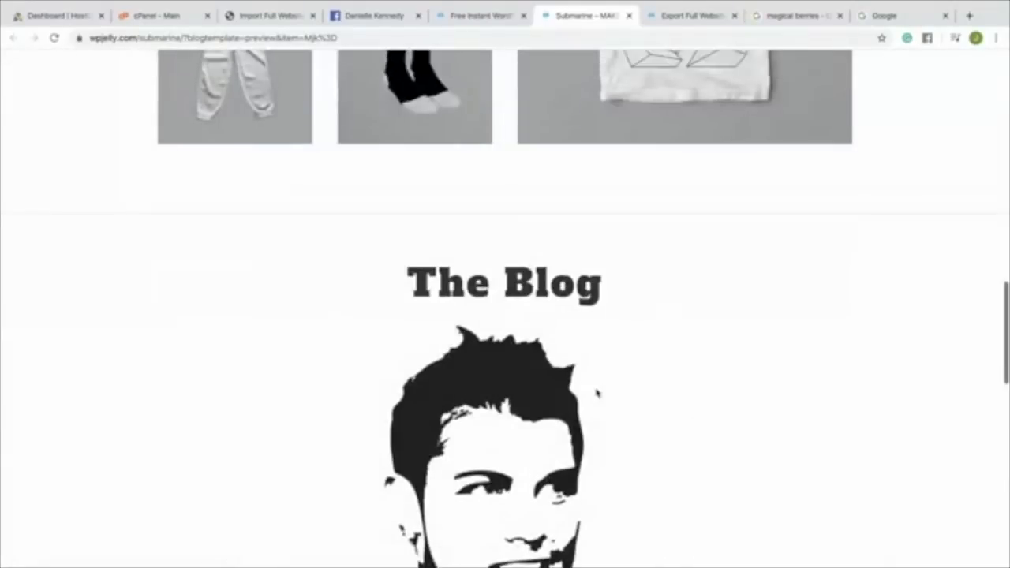
scroll(597, 394, up, 2)
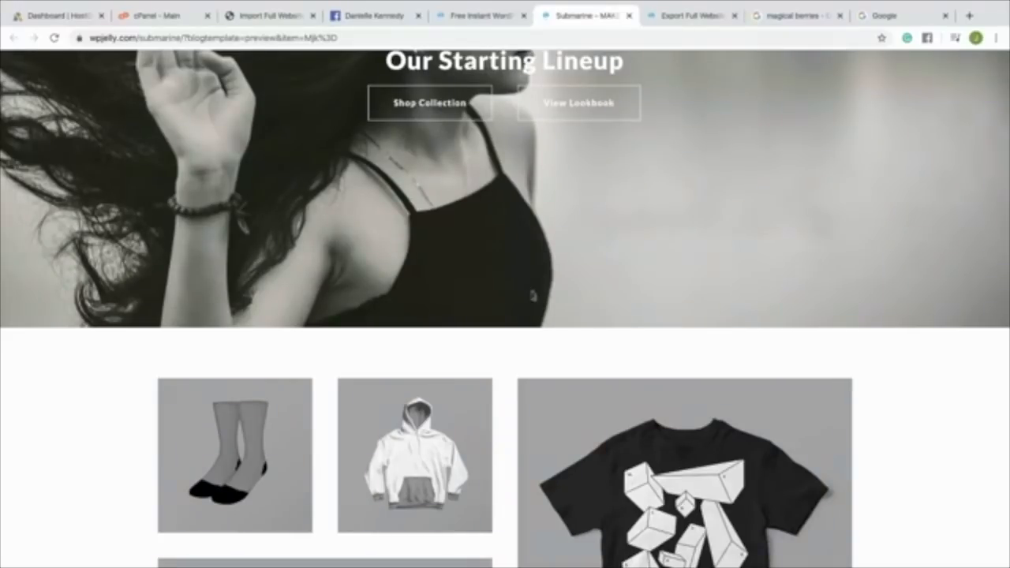
Go to the Submarine demo's Lookbook page from the Explore menu
scroll(533, 294, up, 3)
mouse_move(904, 82)
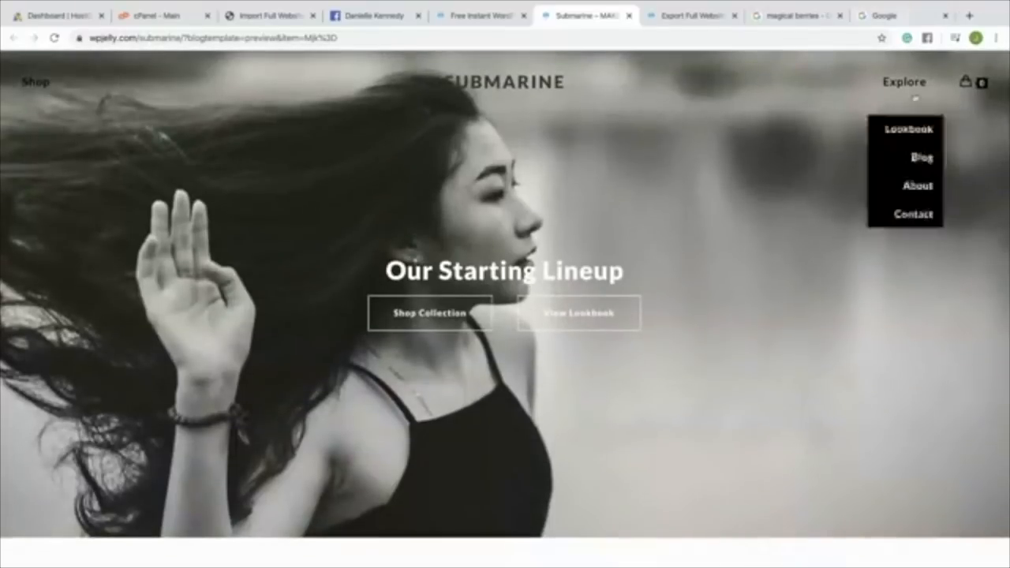
click(895, 130)
scroll(501, 251, down, 5)
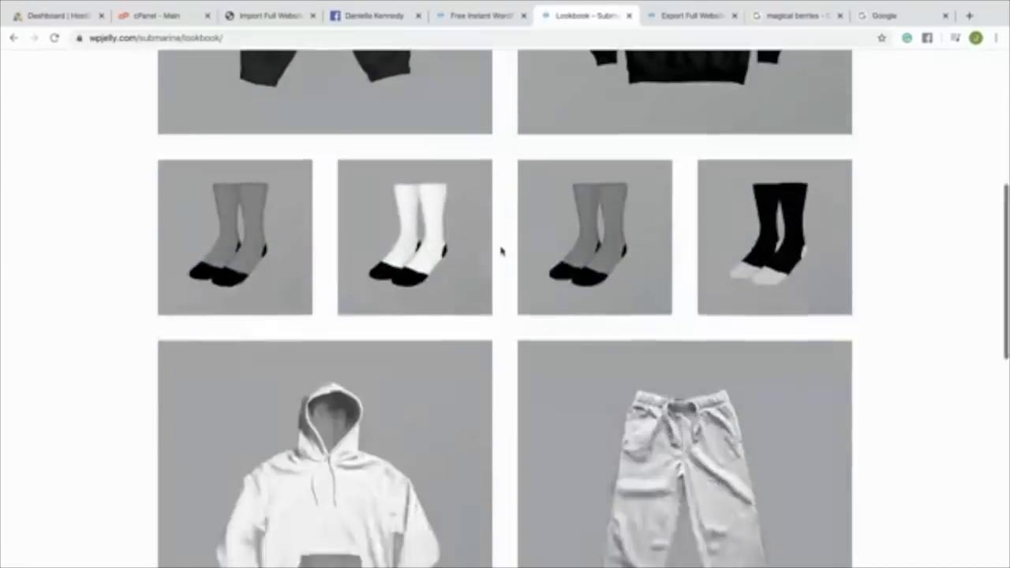
scroll(501, 251, up, 3)
Open the black hoodie product page and scroll through its details
click(597, 239)
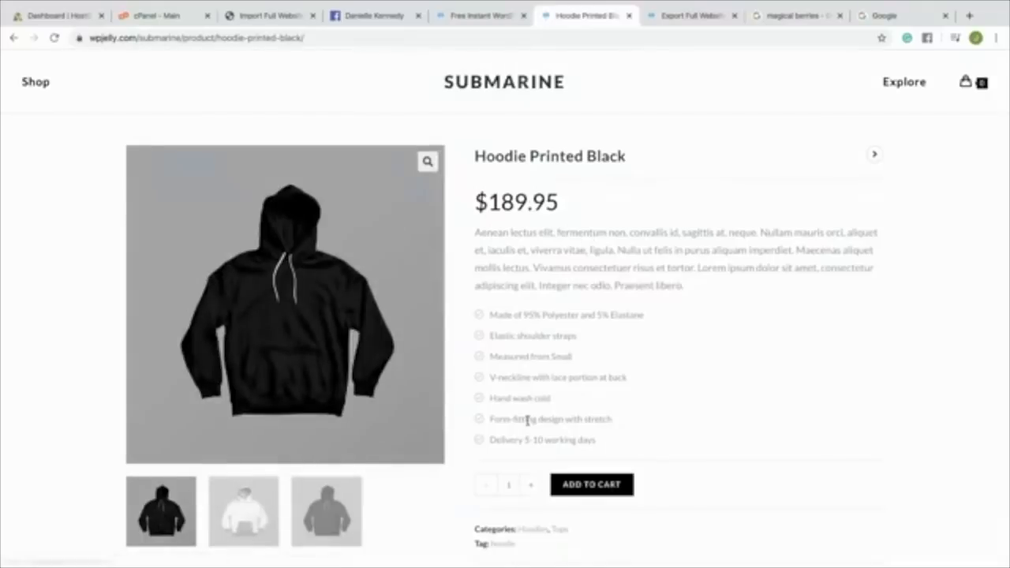
scroll(526, 417, down, 5)
scroll(528, 422, down, 5)
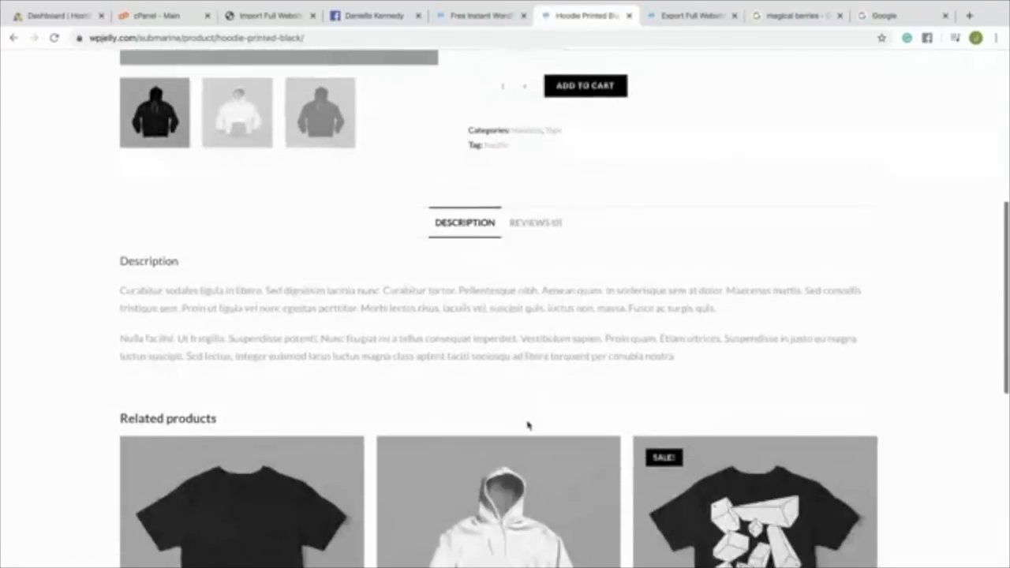
scroll(529, 424, up, 2)
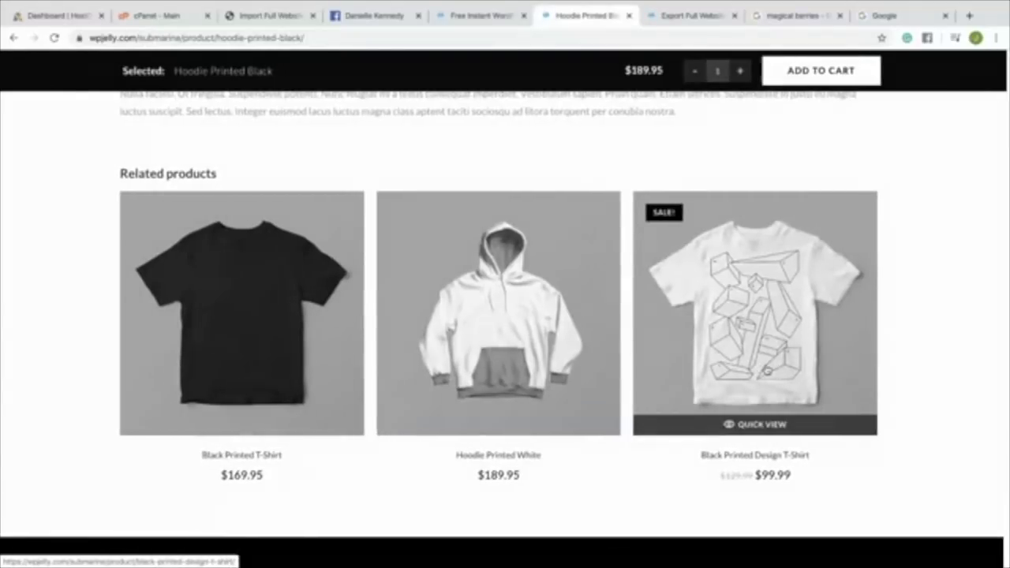
scroll(766, 369, up, 5)
scroll(766, 369, down, 5)
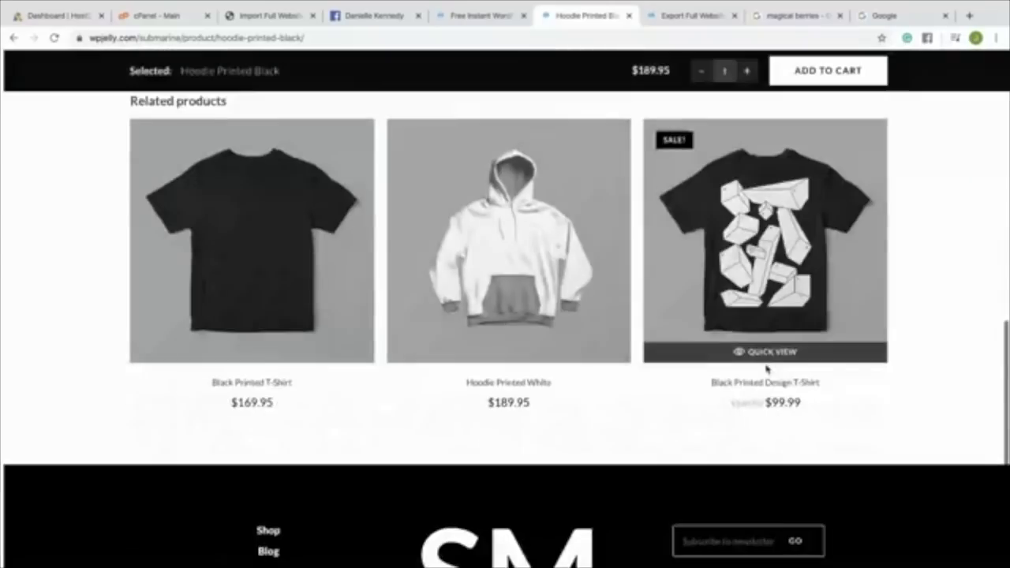
scroll(766, 368, up, 4)
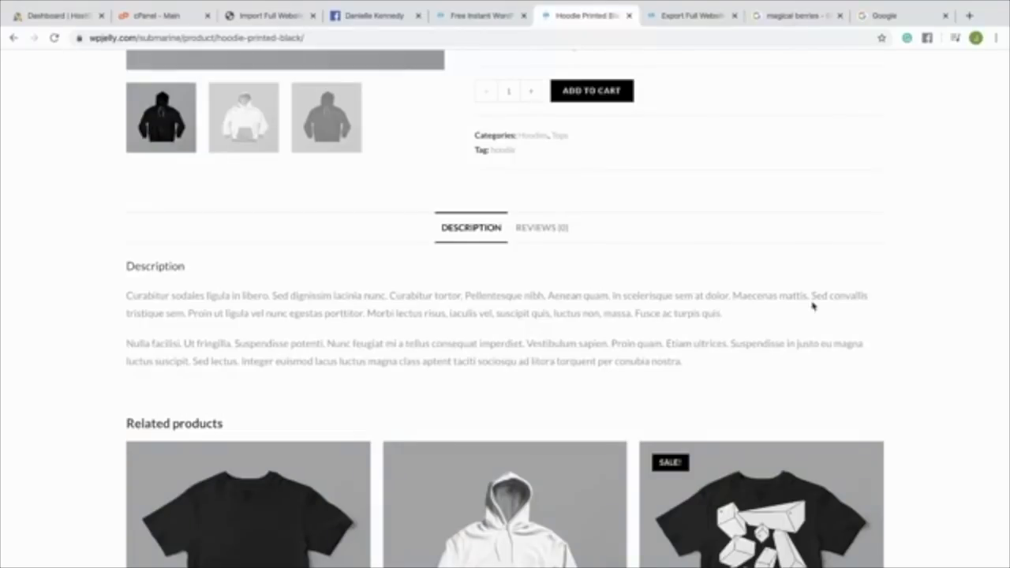
scroll(728, 324, up, 5)
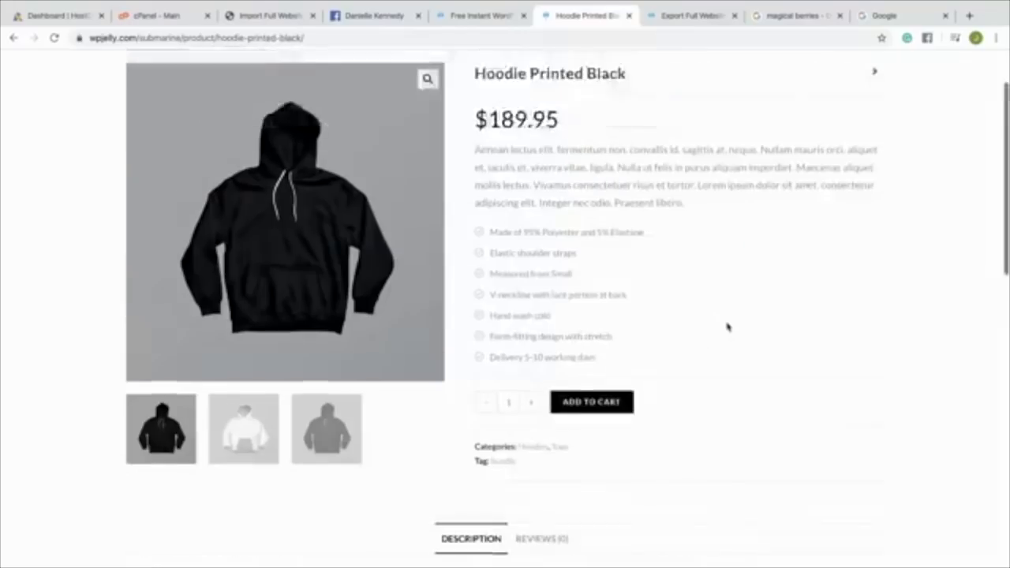
Go to the demo's Contact page via Explore > Contact
click(897, 85)
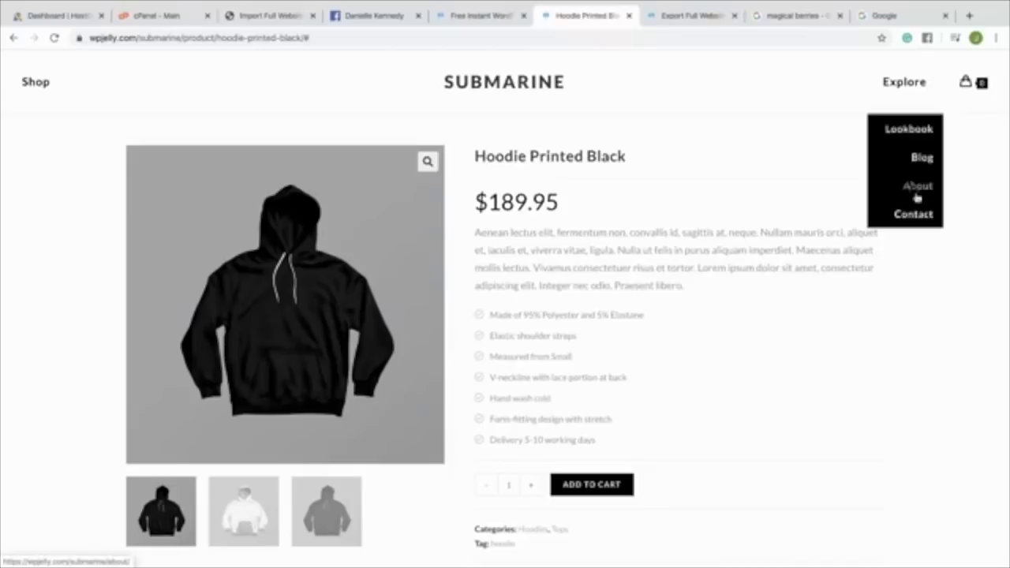
click(912, 224)
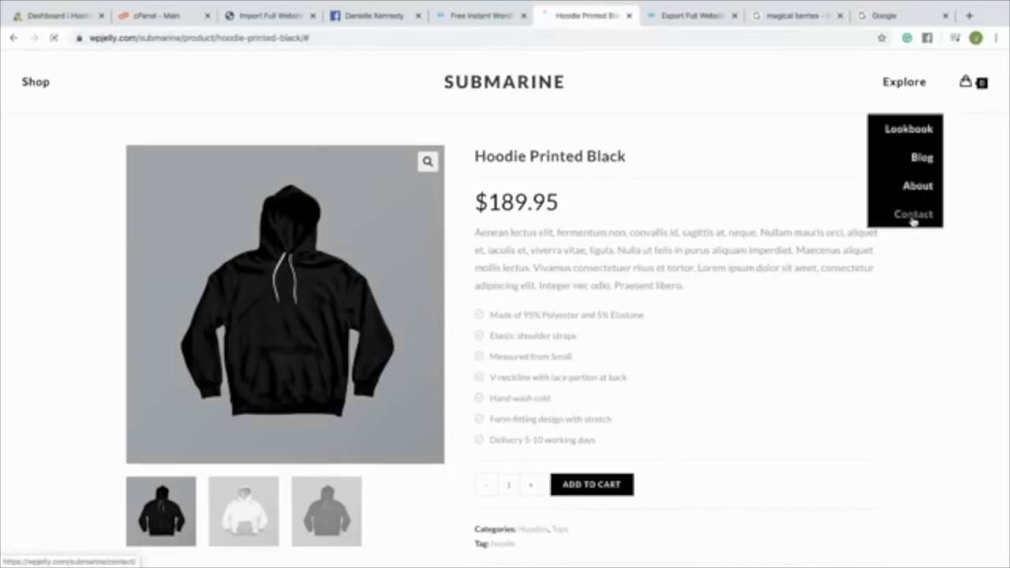
scroll(634, 250, down, 15)
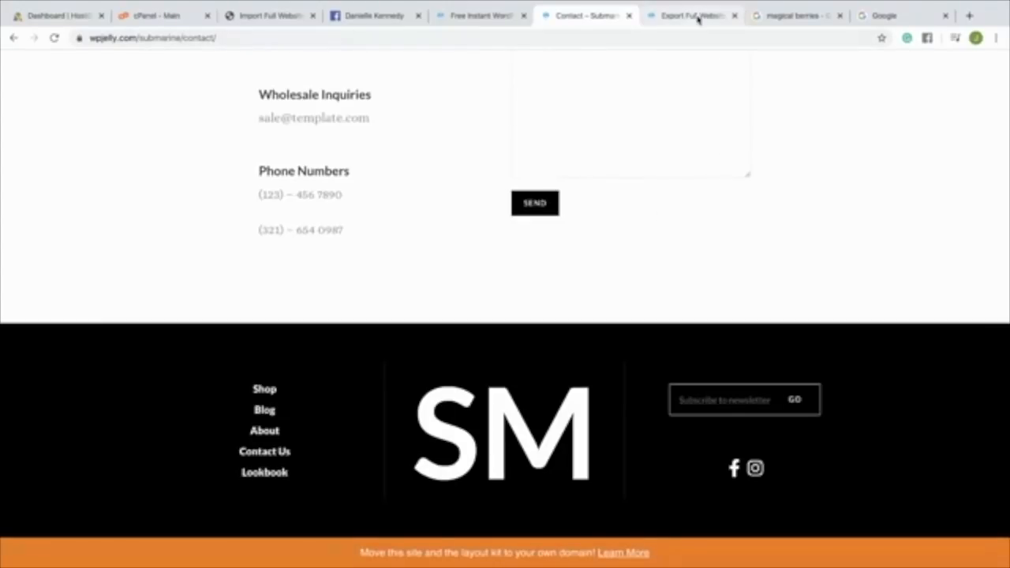
scroll(680, 164, up, 10)
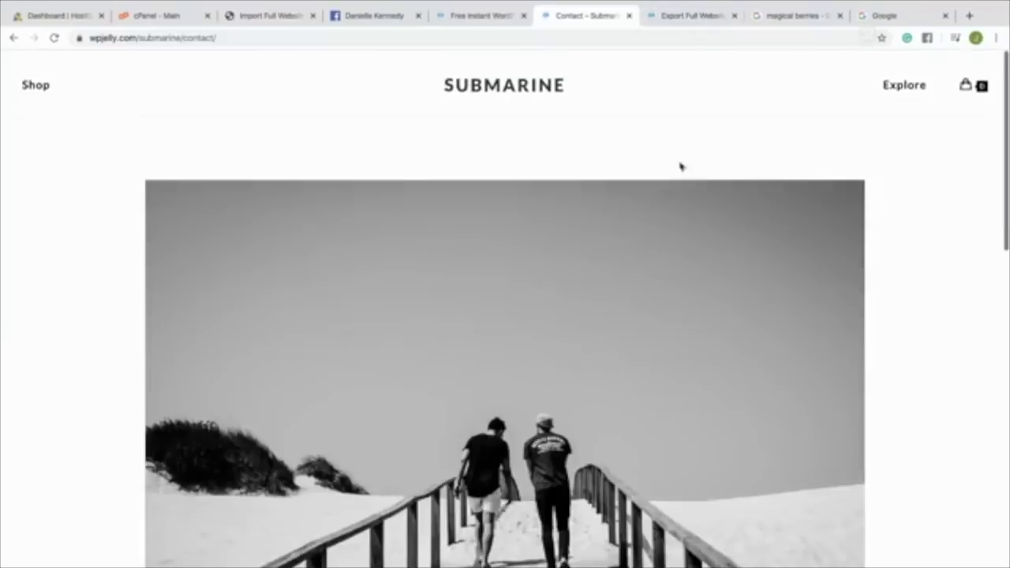
Close the Submarine preview and open the live Rhyanne's Toys site in a new tab
click(630, 16)
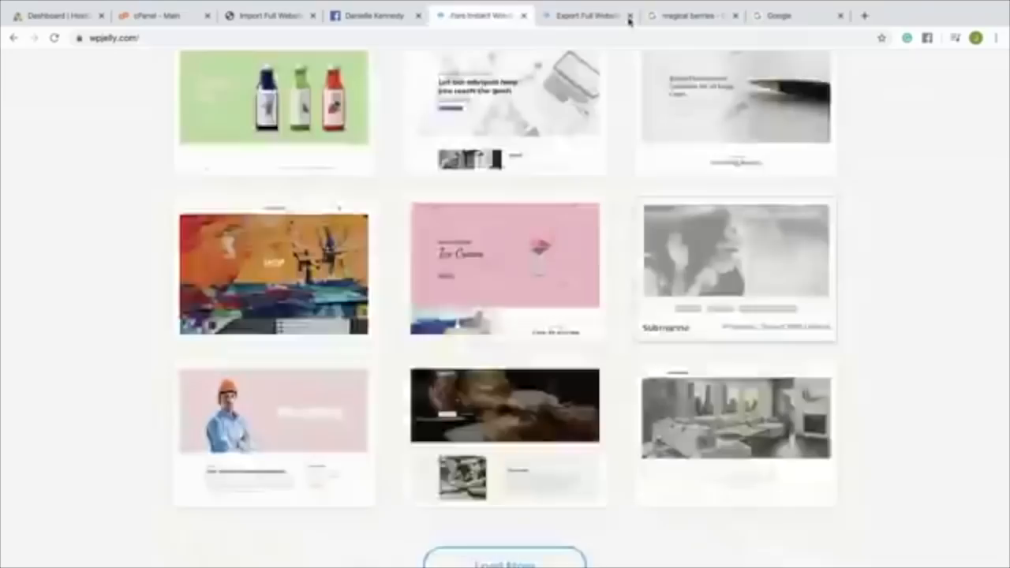
click(303, 17)
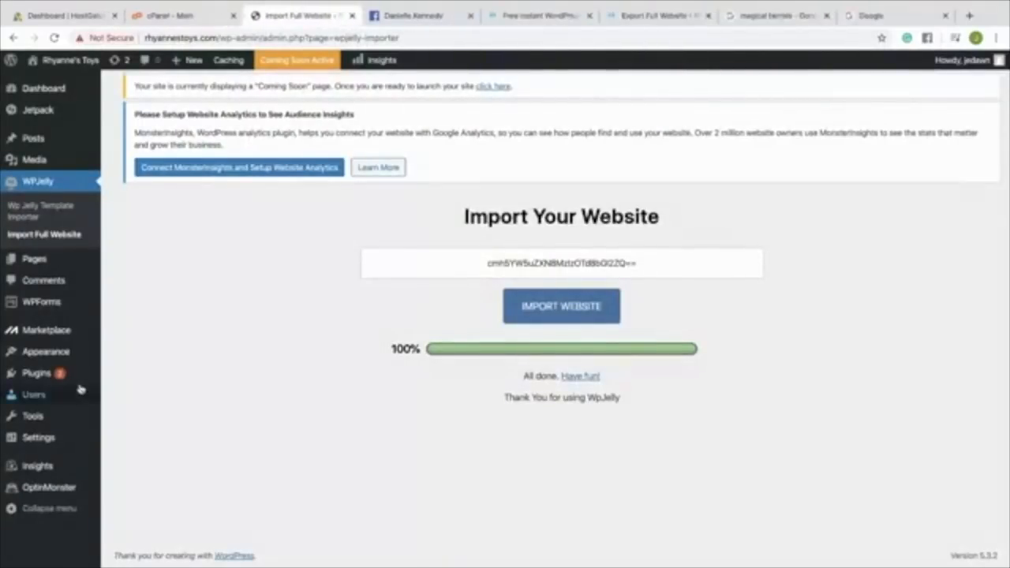
mouse_move(70, 59)
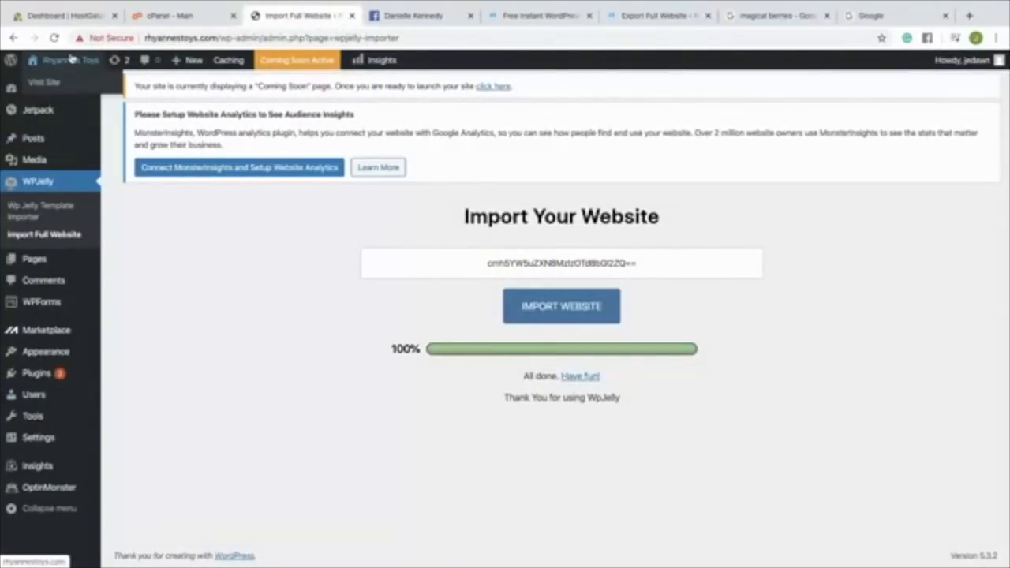
right_click(62, 60)
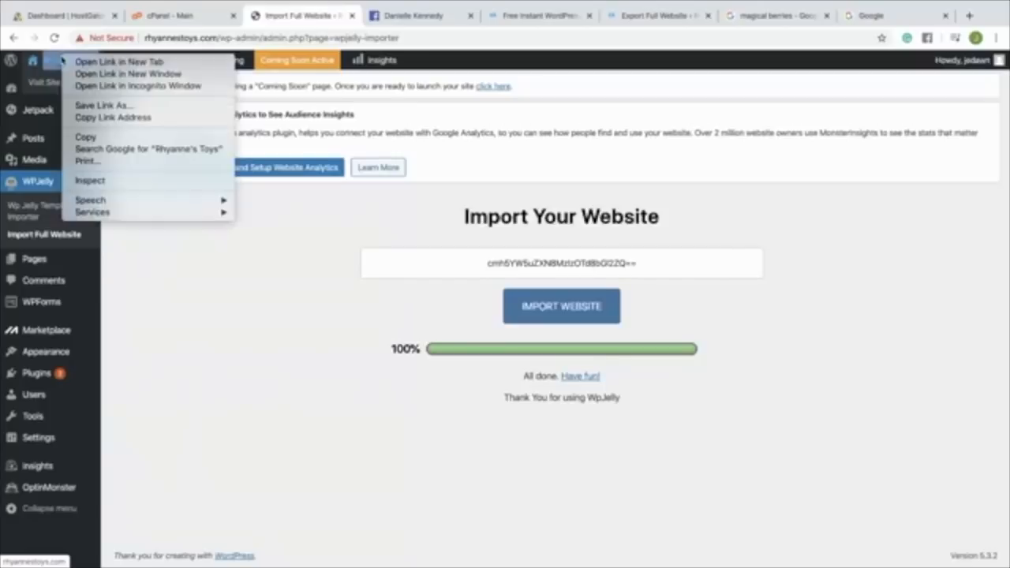
click(94, 61)
Close the template gallery, export and magical berries search tabs, returning to the import page
click(582, 15)
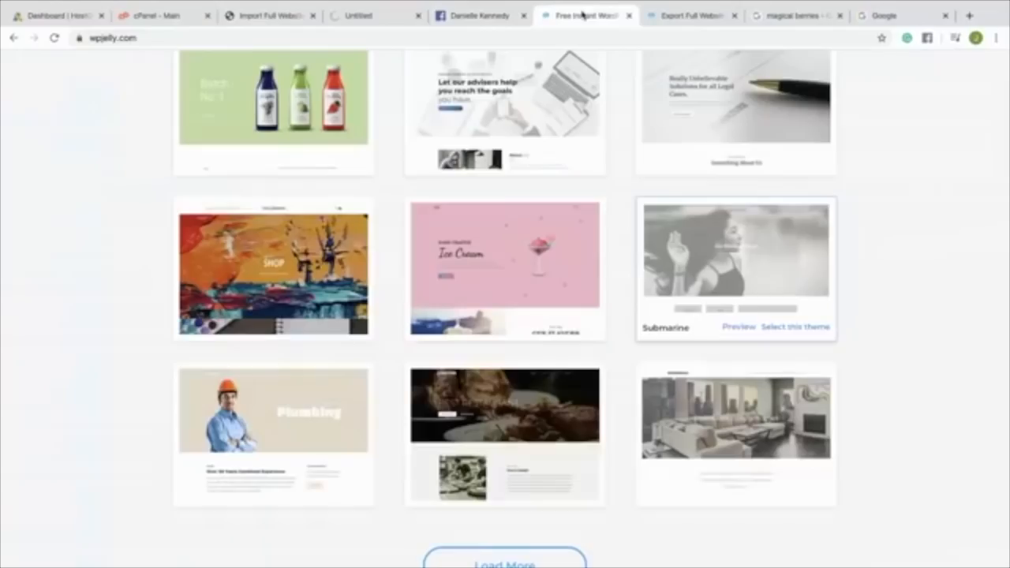
click(629, 16)
click(629, 16)
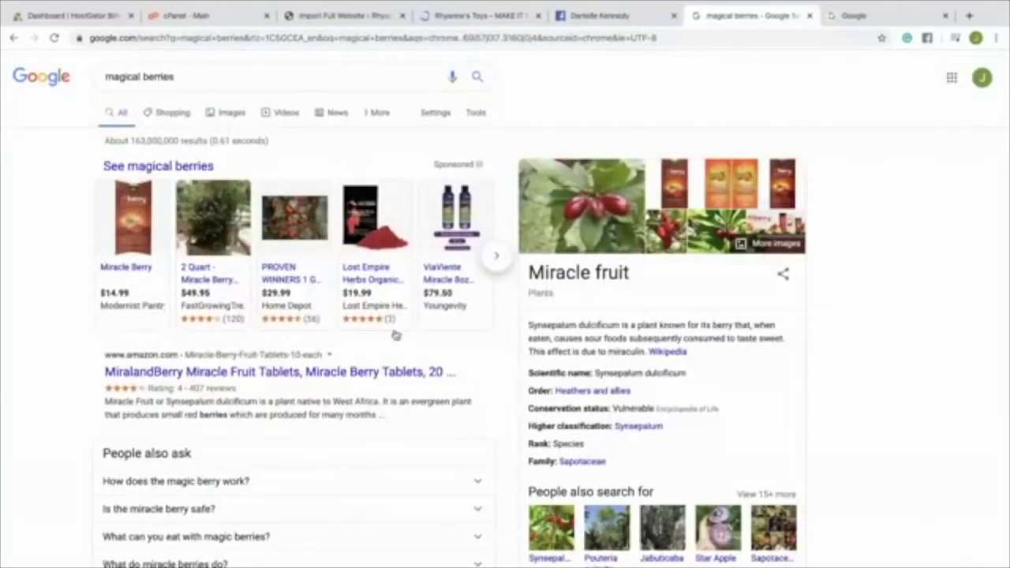
scroll(418, 356, down, 2)
scroll(419, 361, up, 2)
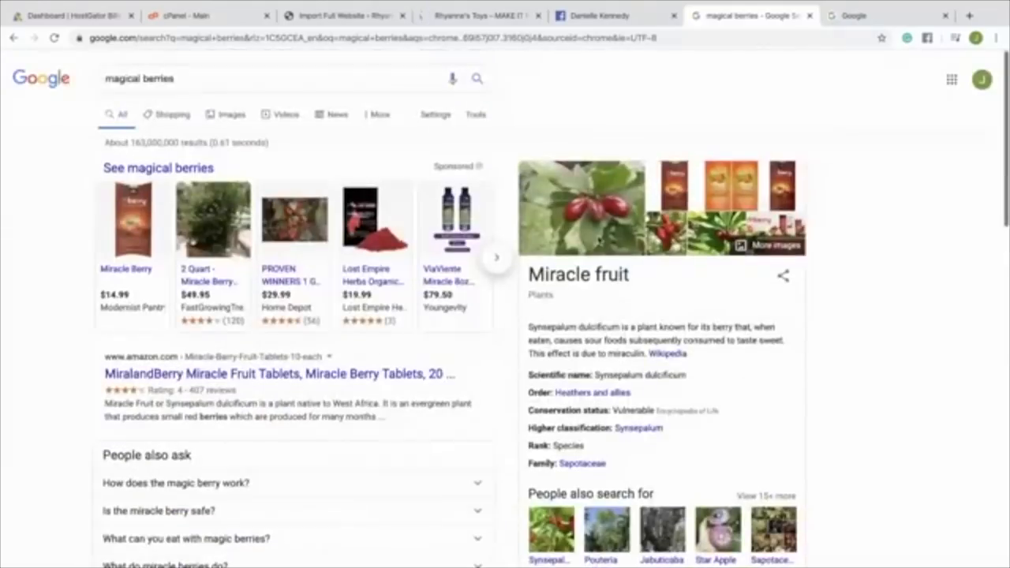
click(812, 16)
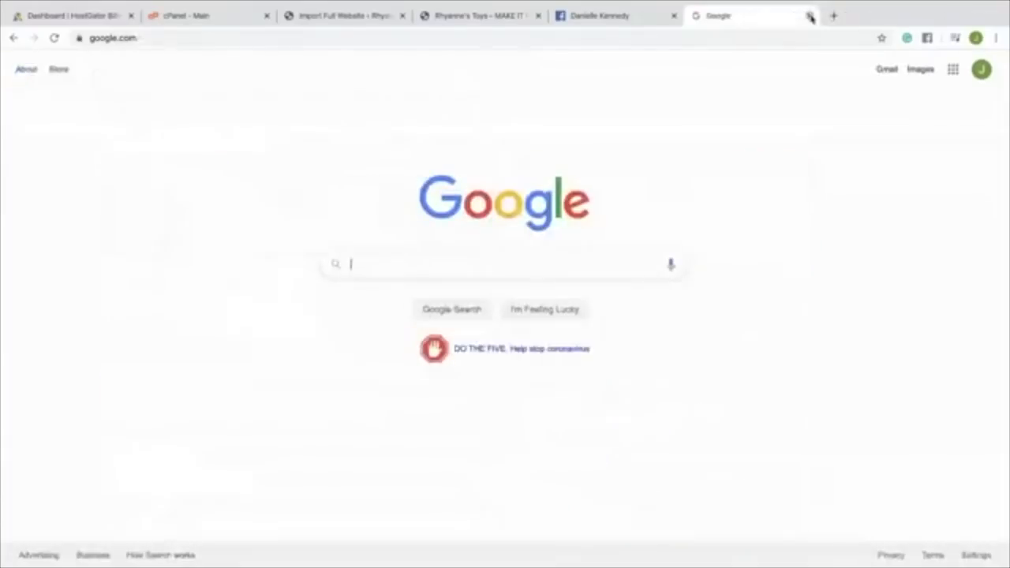
click(353, 25)
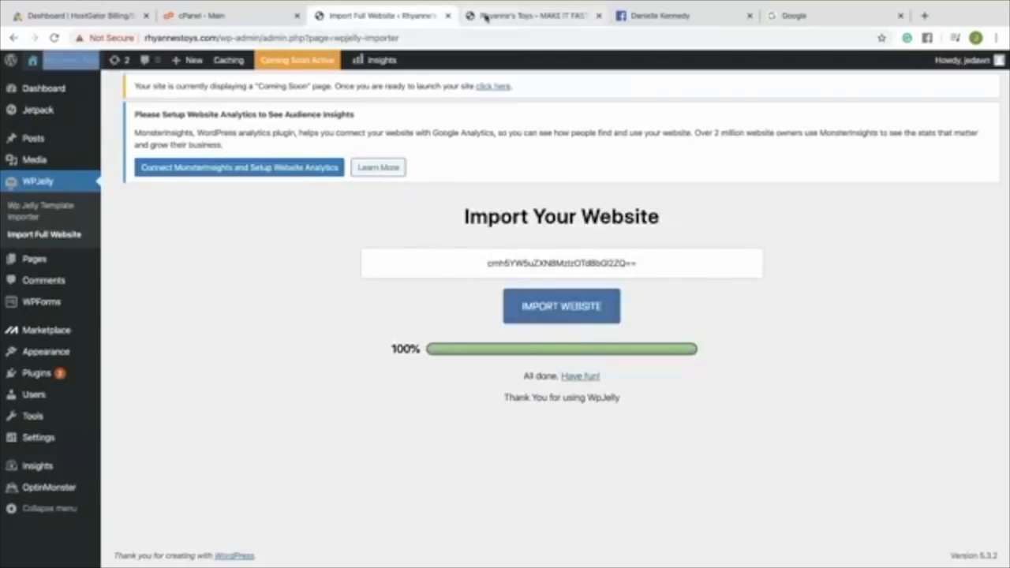
click(488, 15)
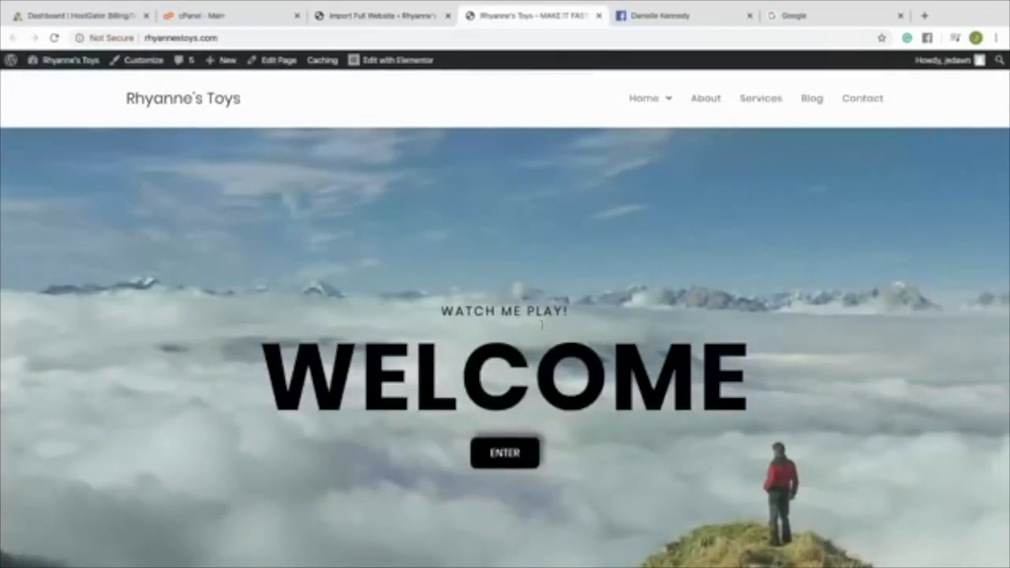
scroll(497, 453, down, 3)
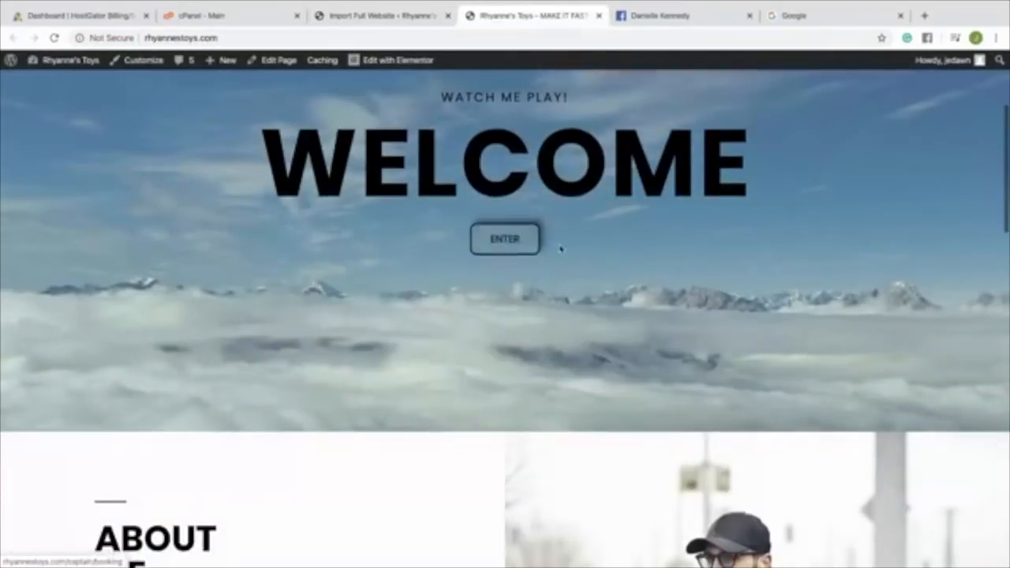
scroll(390, 340, down, 5)
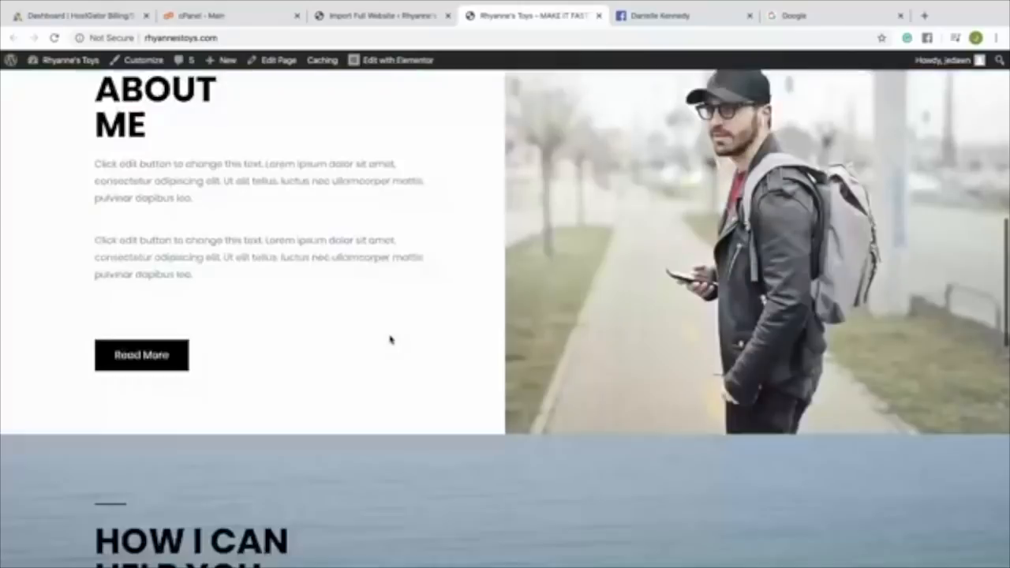
scroll(390, 340, down, 10)
scroll(390, 338, up, 20)
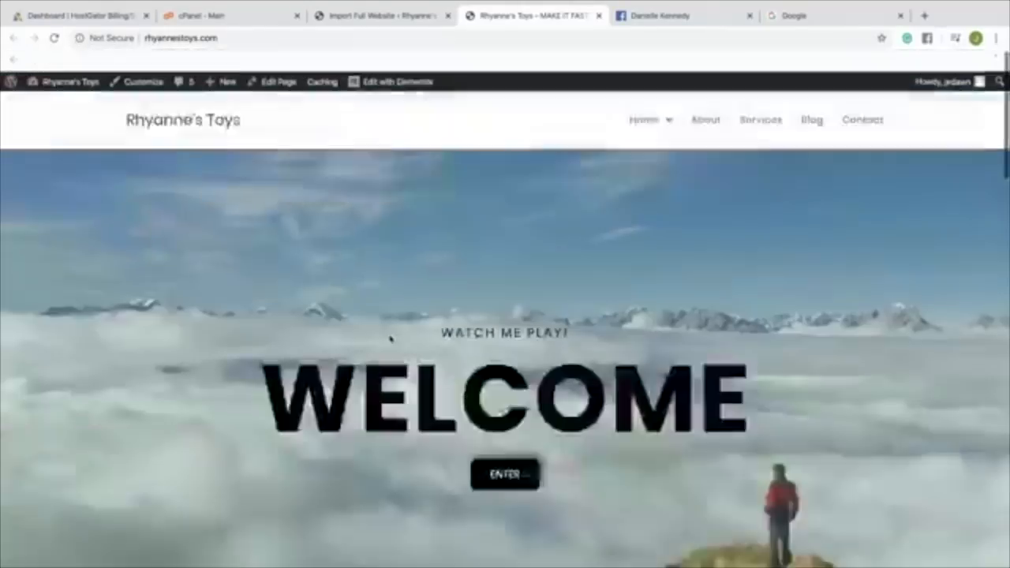
scroll(390, 339, down, 10)
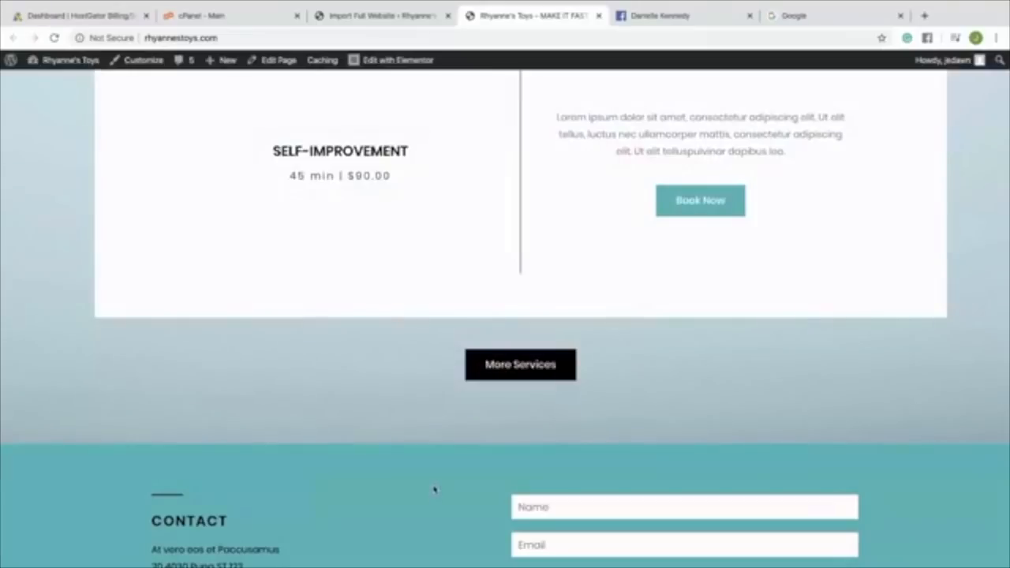
scroll(287, 271, up, 20)
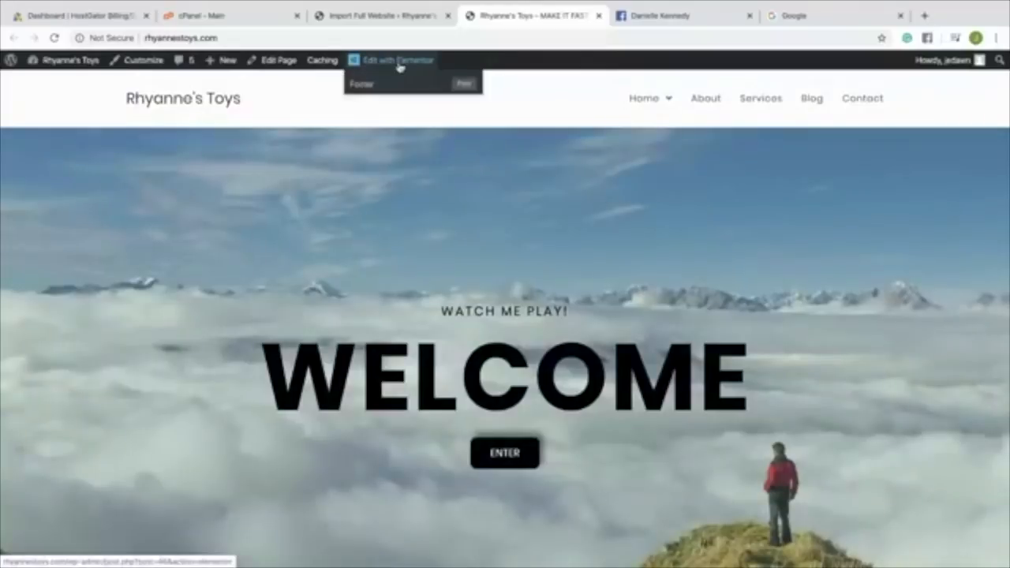
Open the homepage in Elementor and try dragging a form widget onto the hero
click(391, 65)
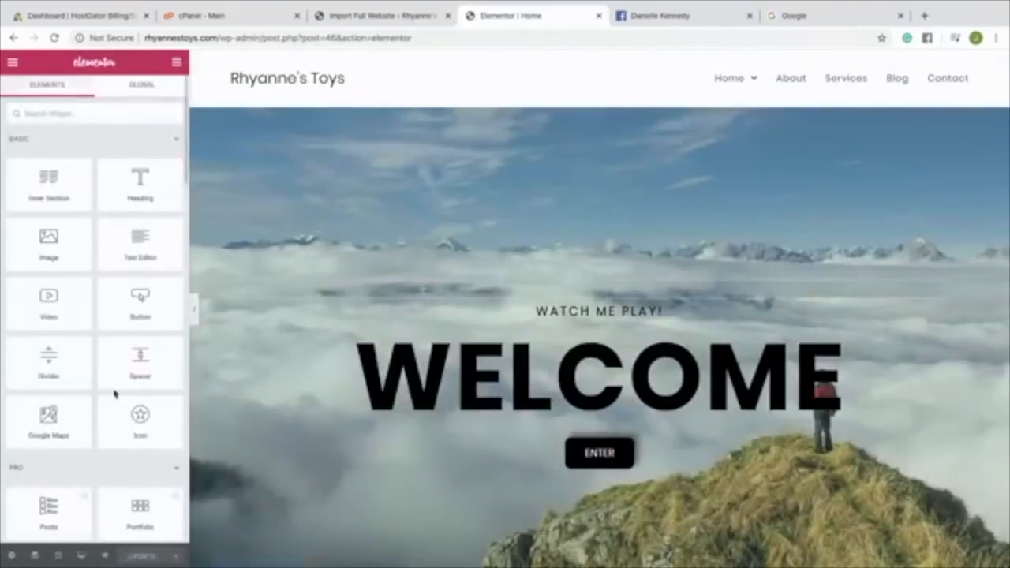
scroll(115, 394, down, 3)
drag(114, 376, 356, 244)
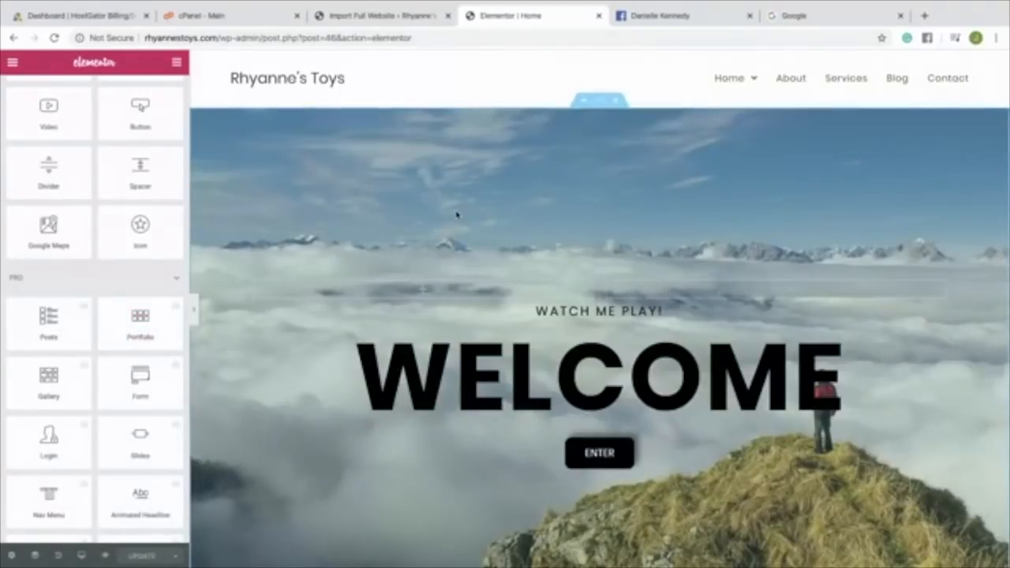
Bring up and dismiss the hero section's options, then scroll through the page
right_click(599, 106)
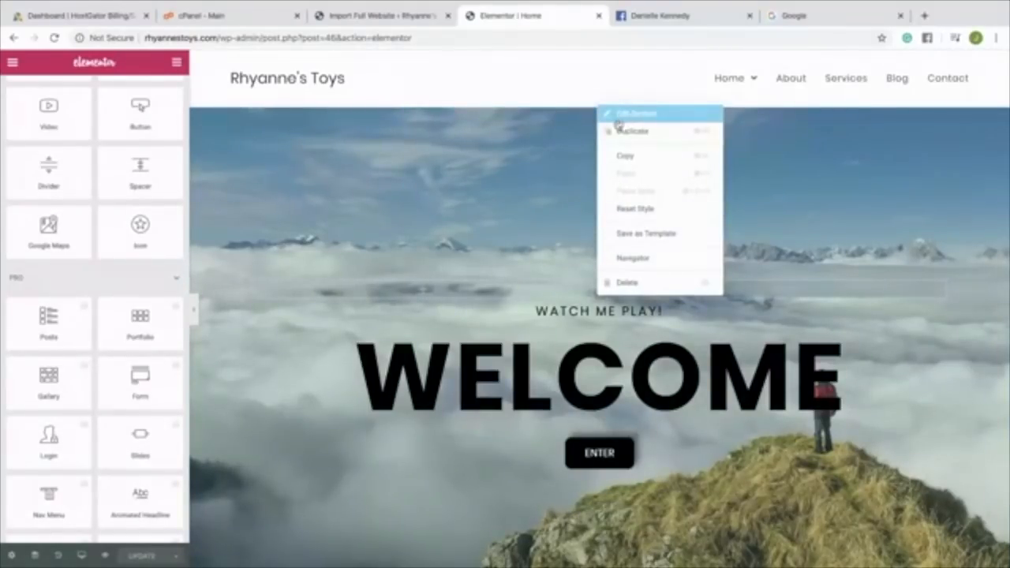
click(432, 186)
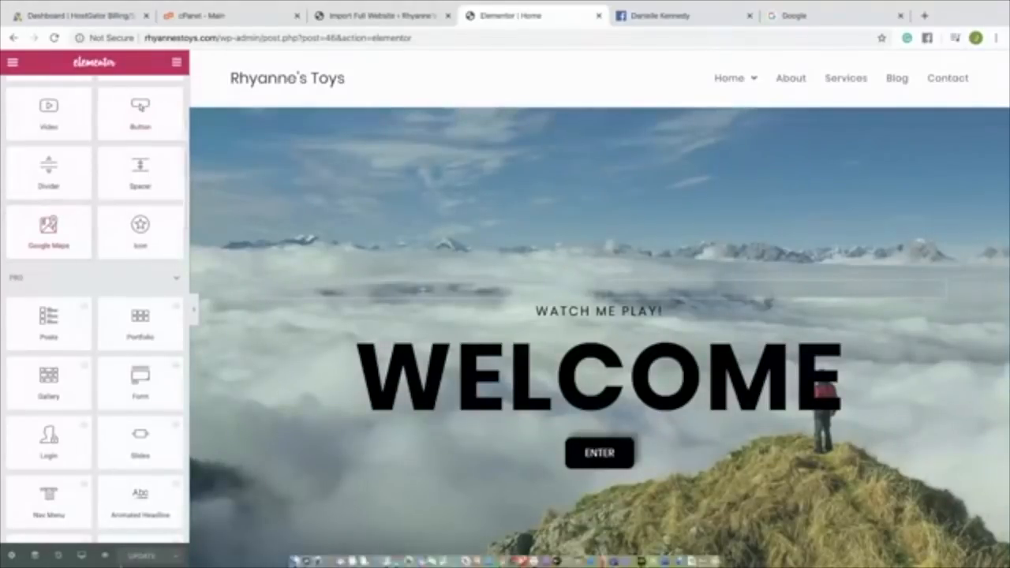
scroll(158, 414, up, 5)
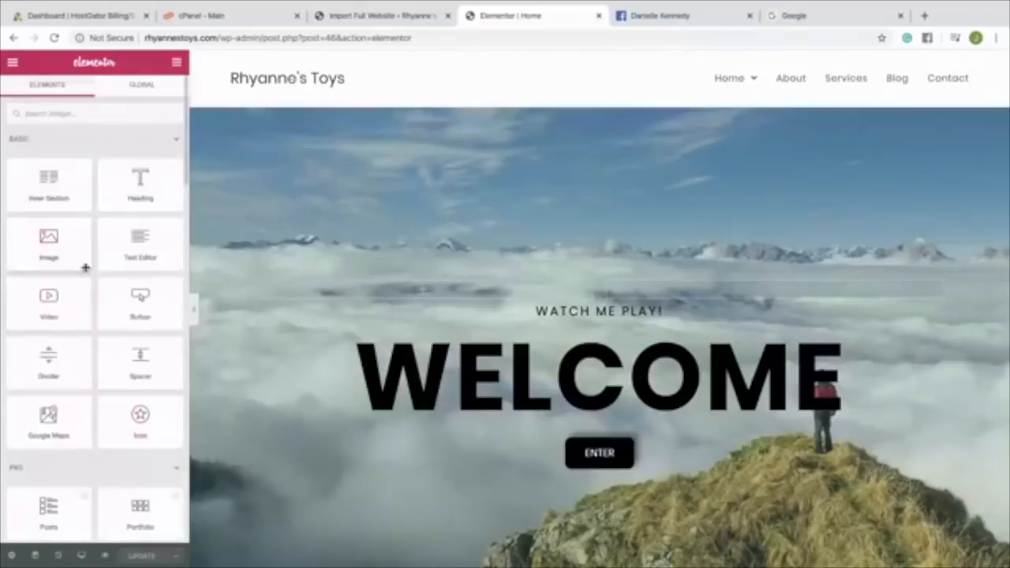
scroll(103, 356, down, 10)
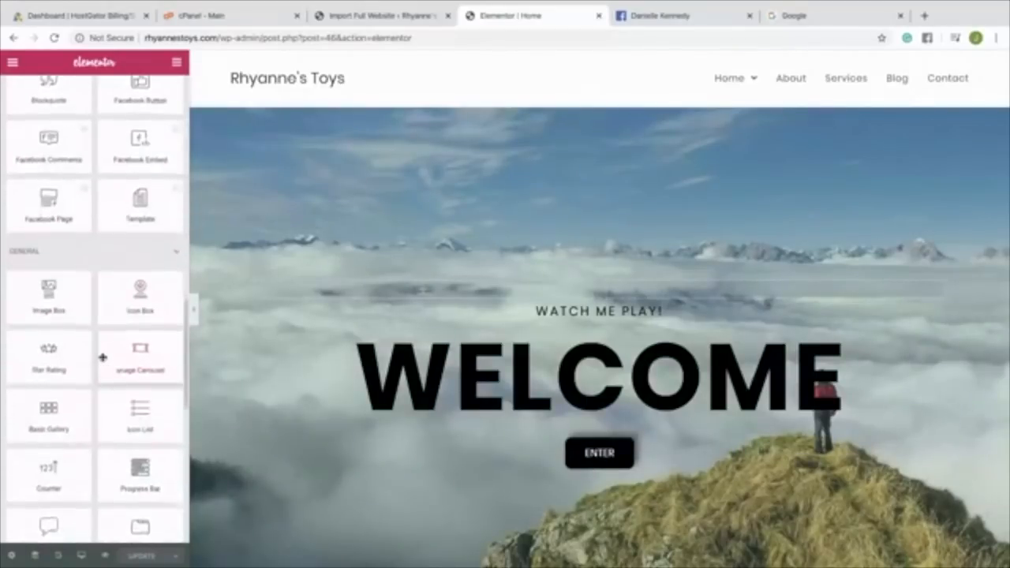
scroll(103, 357, down, 5)
scroll(103, 358, up, 15)
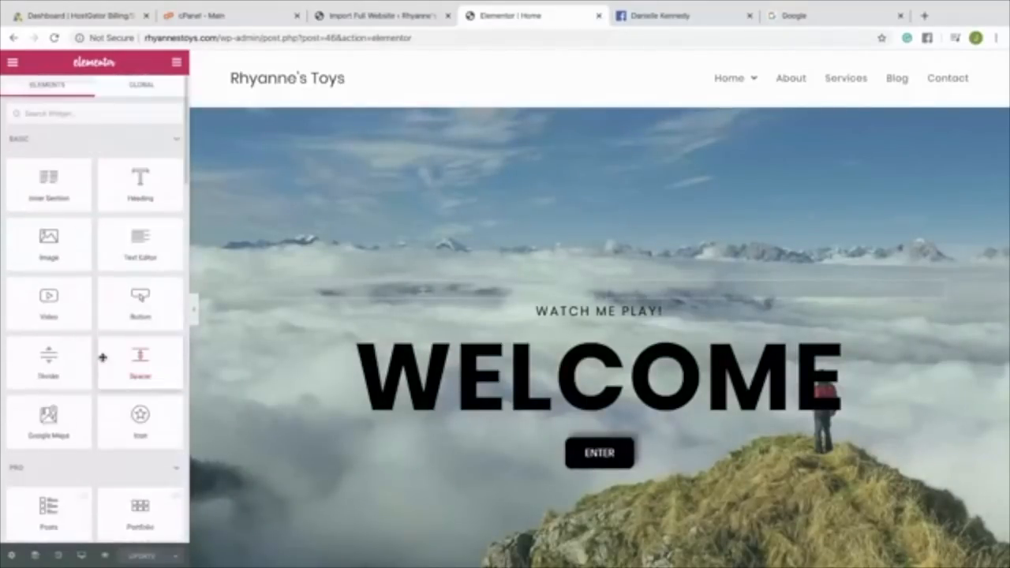
Search the widget panel for 'vid' and scroll down to the About Me section
click(94, 113)
text(vid)
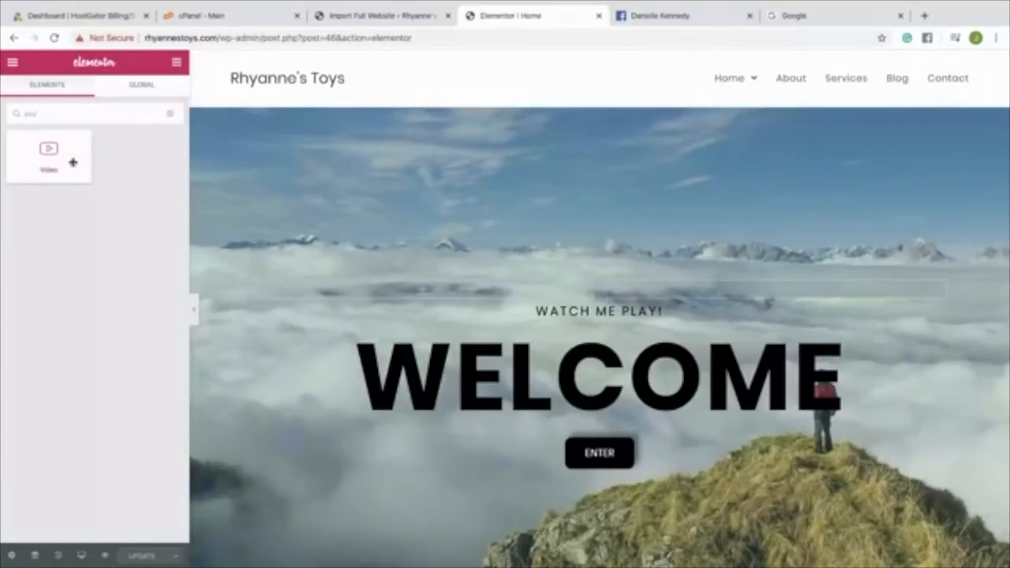
scroll(360, 299, down, 5)
scroll(359, 299, down, 2)
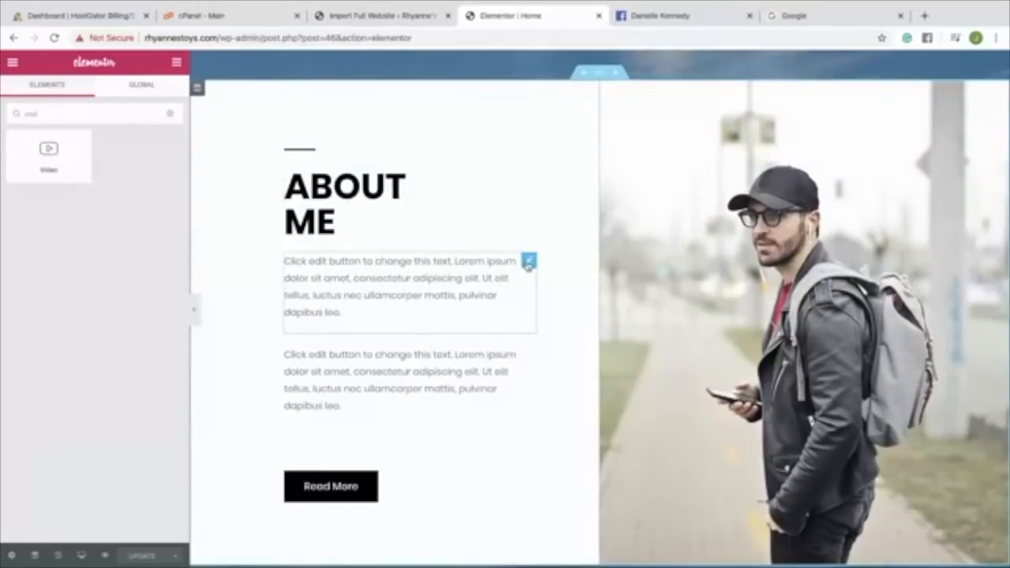
drag(528, 266, 496, 284)
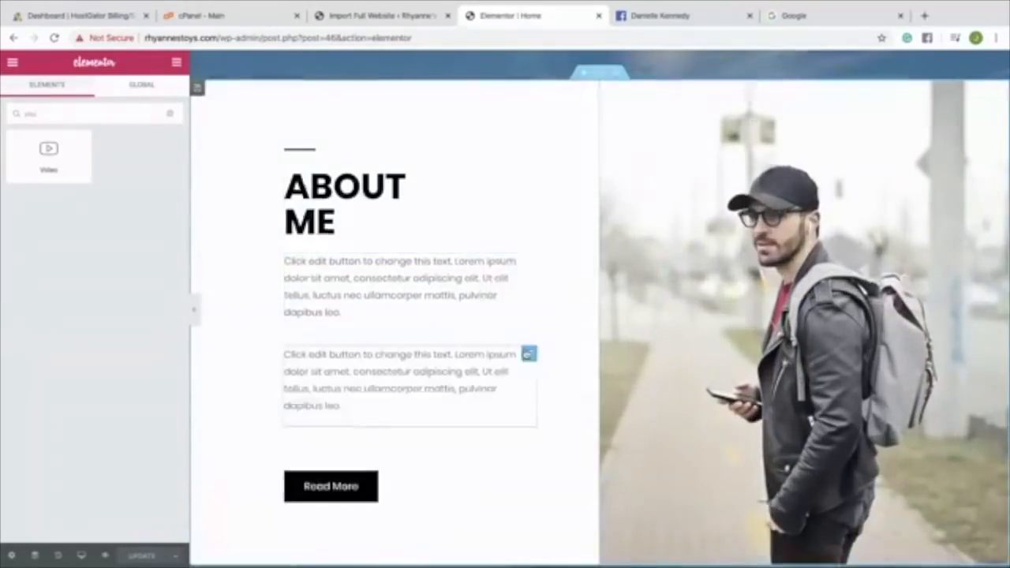
scroll(525, 355, down, 10)
scroll(525, 362, down, 3)
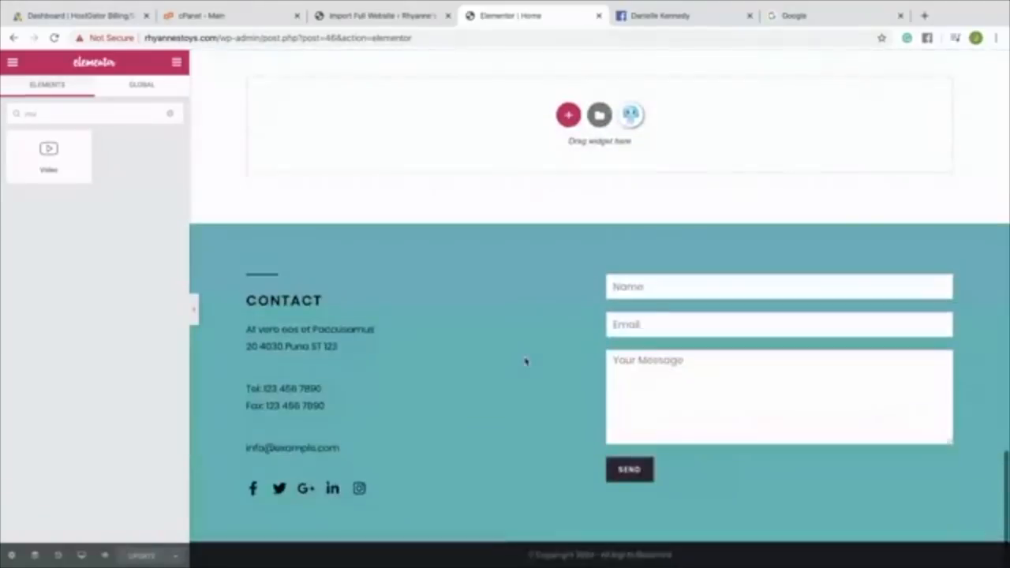
scroll(525, 361, up, 15)
scroll(525, 362, down, 3)
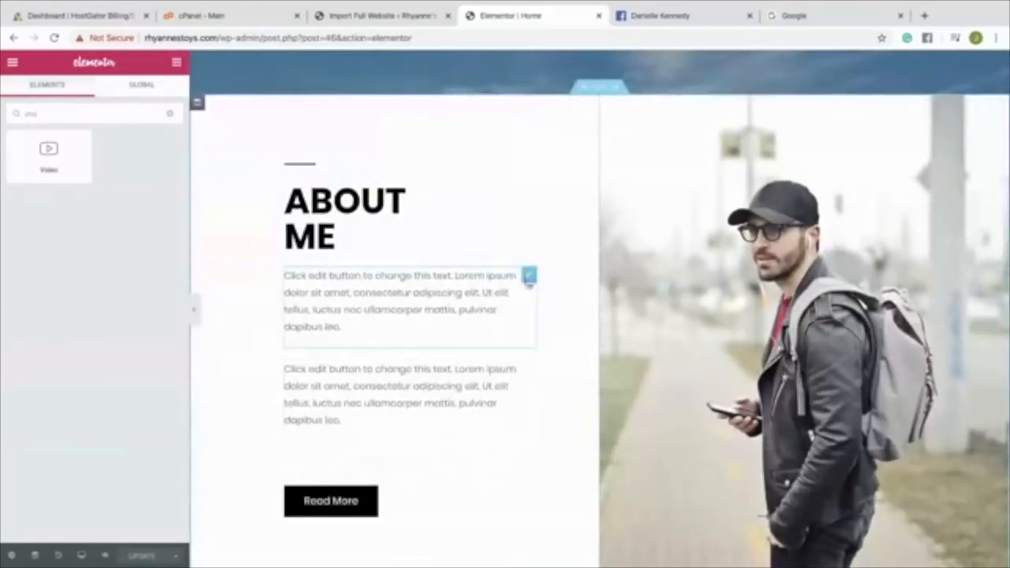
Delete both placeholder paragraphs from the About Me section
click(528, 275)
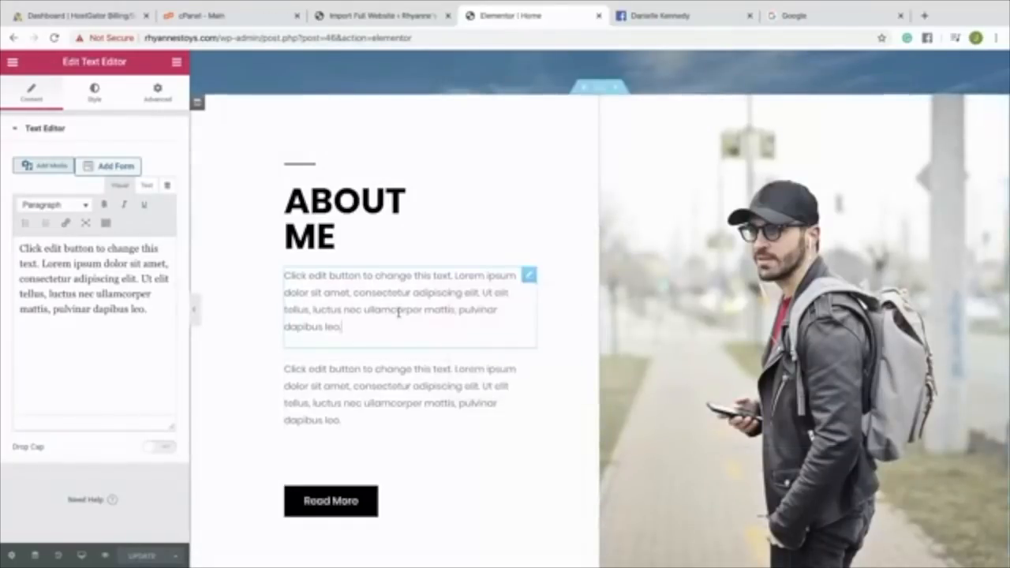
right_click(527, 284)
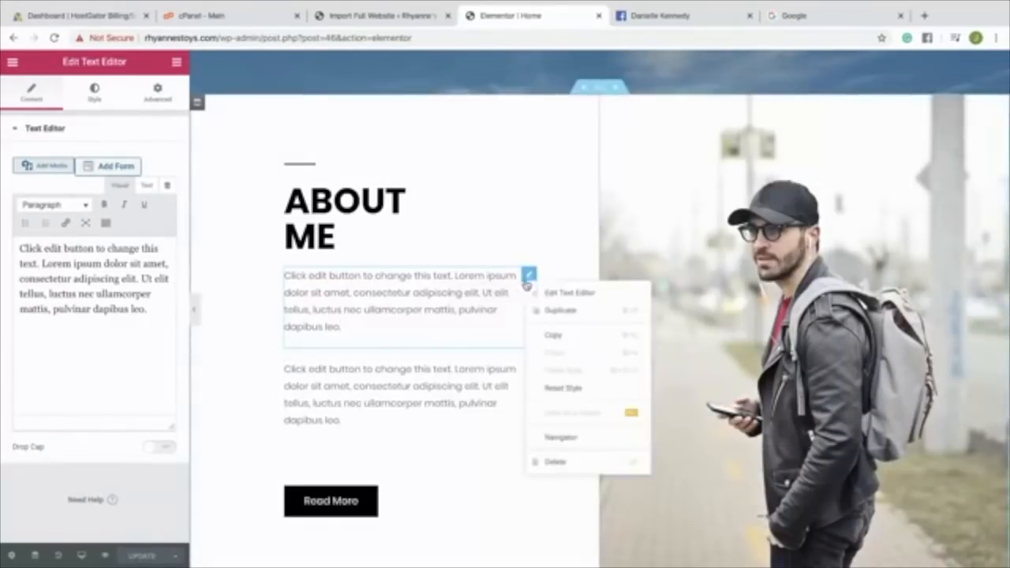
click(548, 462)
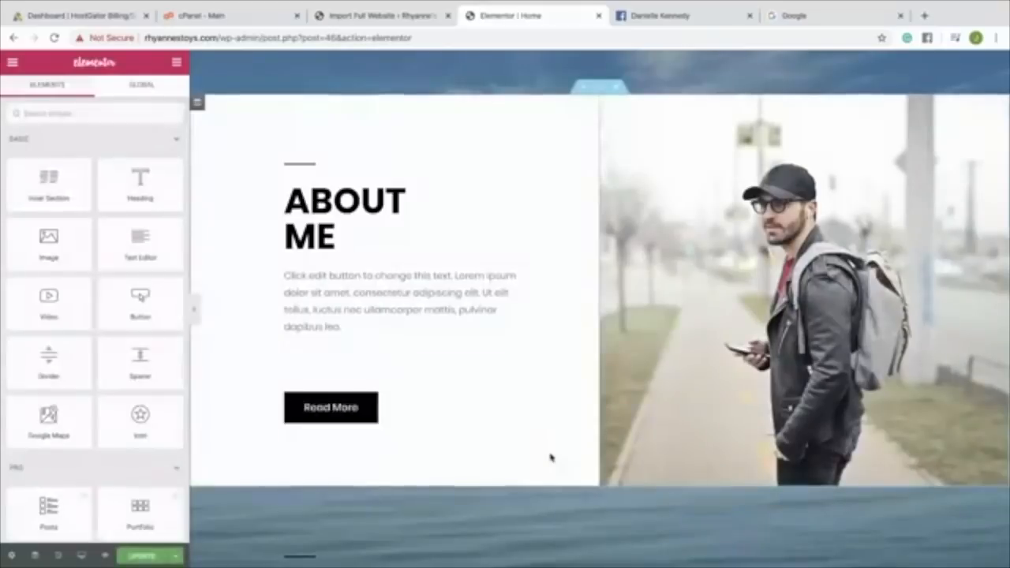
right_click(526, 282)
click(562, 456)
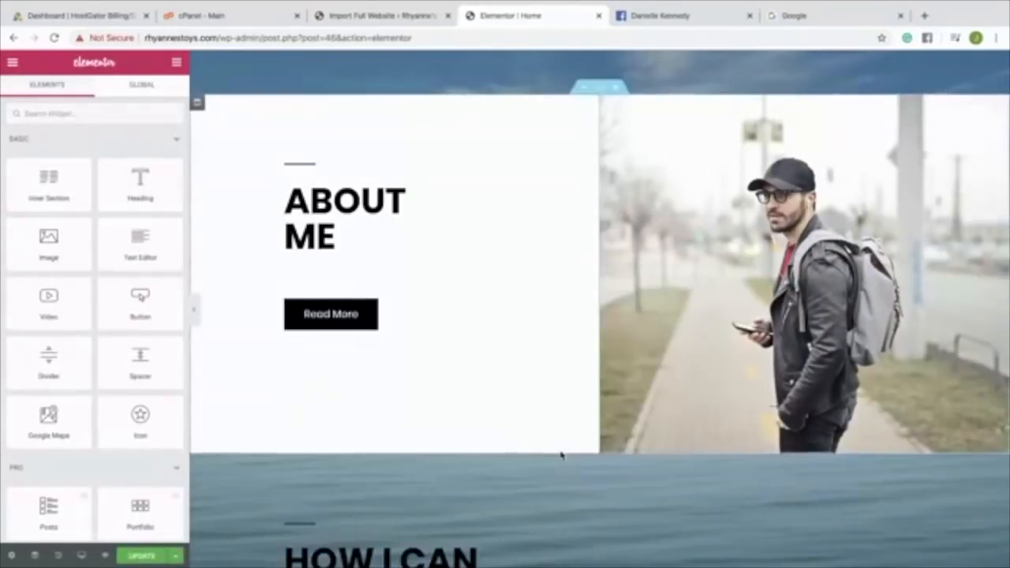
Add a Video widget below the ABOUT ME heading, positioned above Read More
click(63, 114)
text(video)
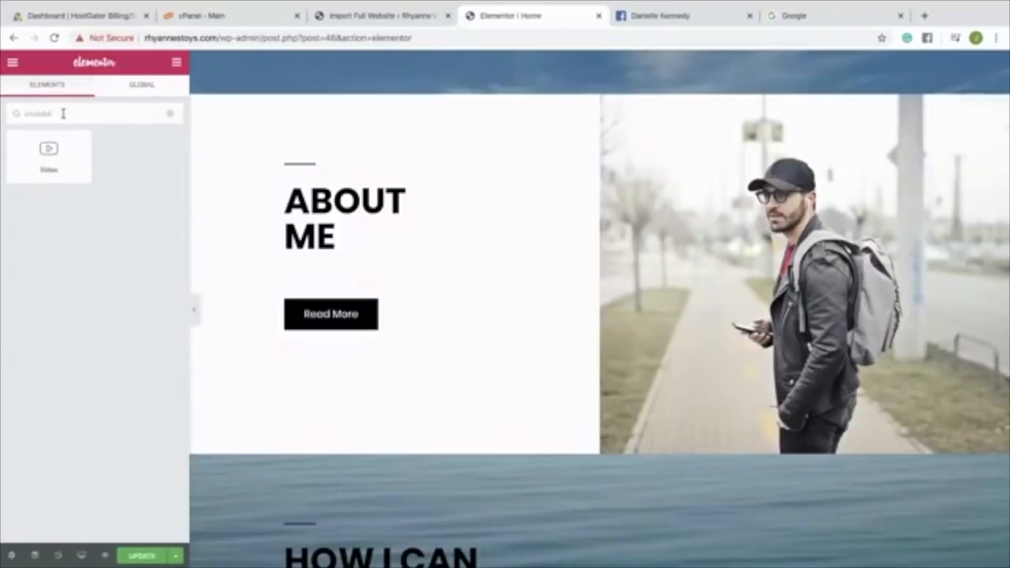
drag(47, 150, 356, 273)
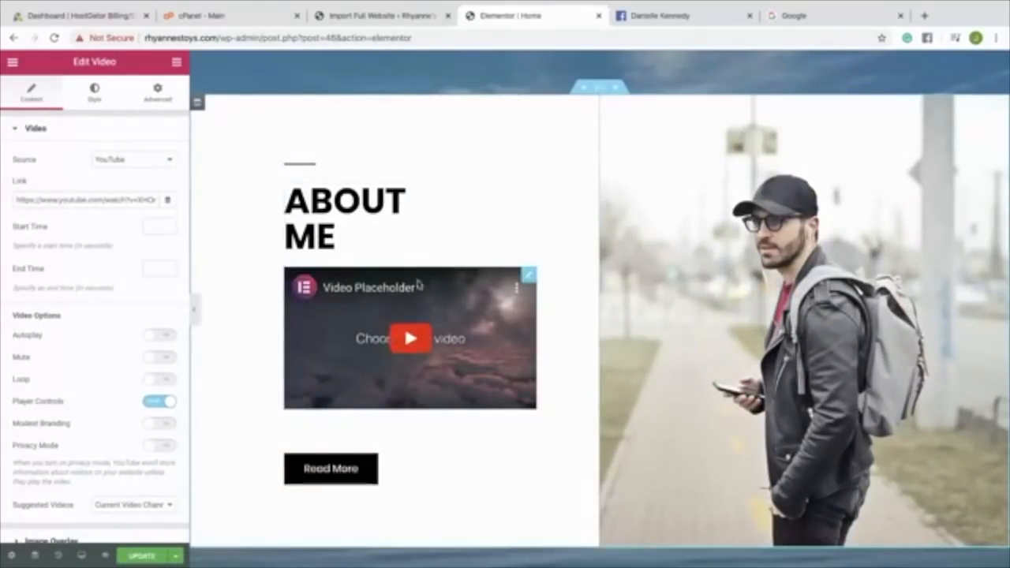
drag(419, 286, 416, 207)
drag(529, 274, 388, 227)
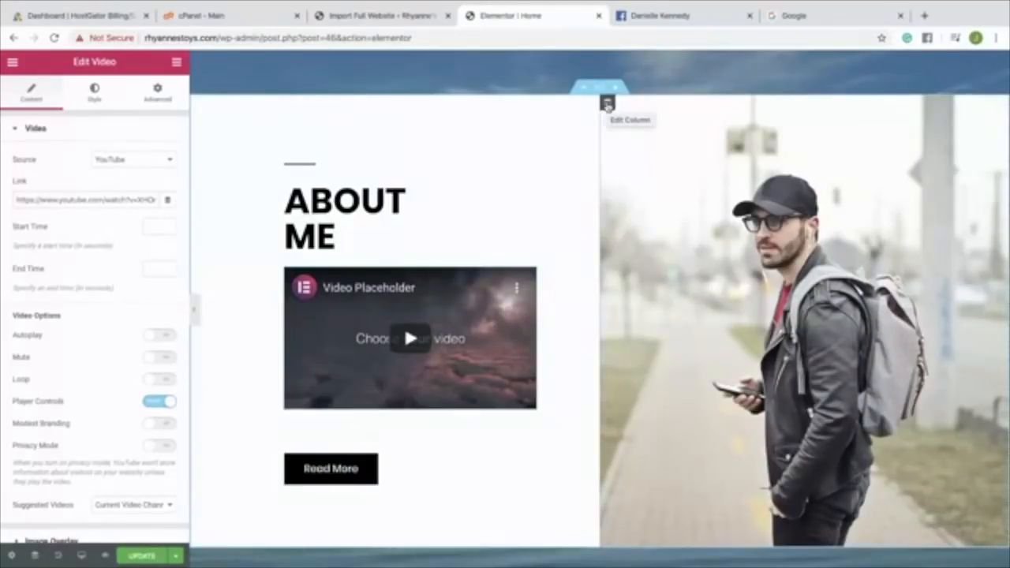
scroll(488, 153, up, 5)
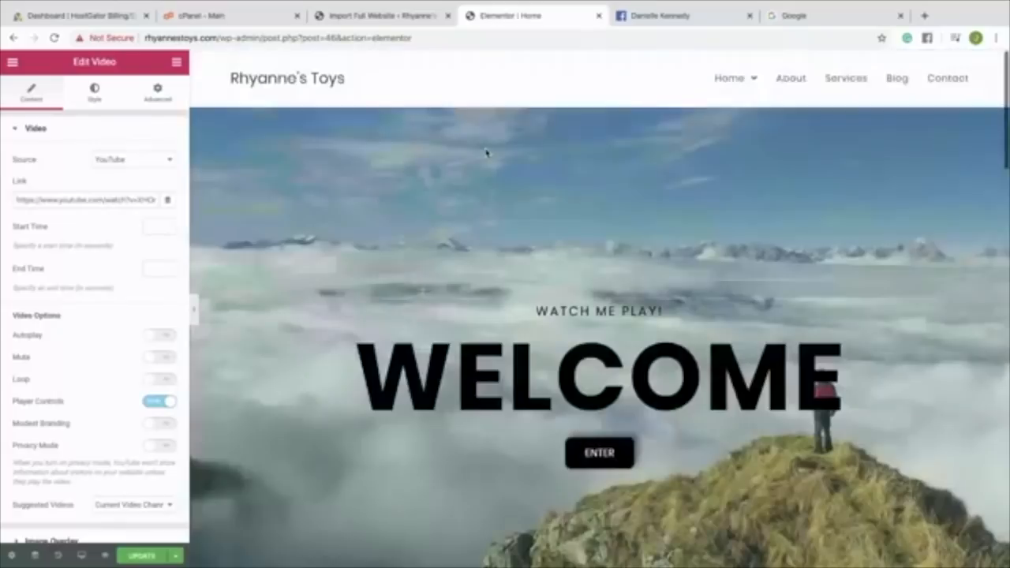
In the WELCOME hero's background settings, choose a new image and switch to uploading files
right_click(602, 105)
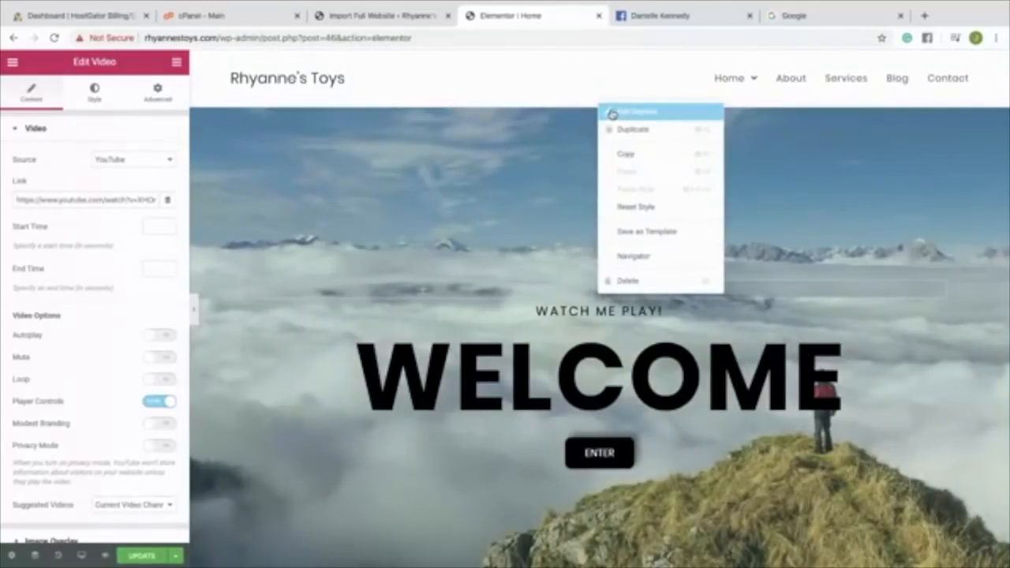
click(613, 112)
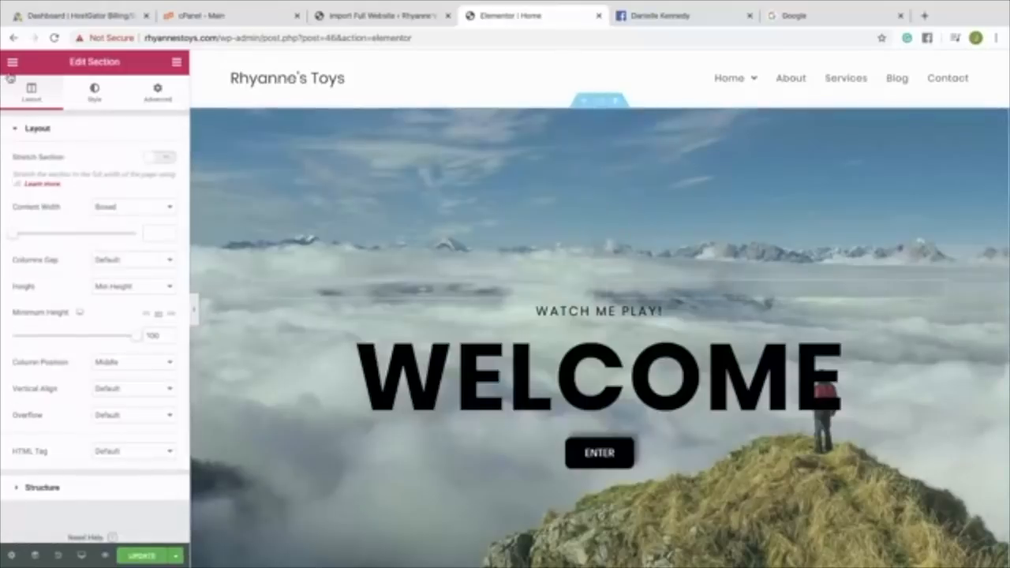
click(87, 95)
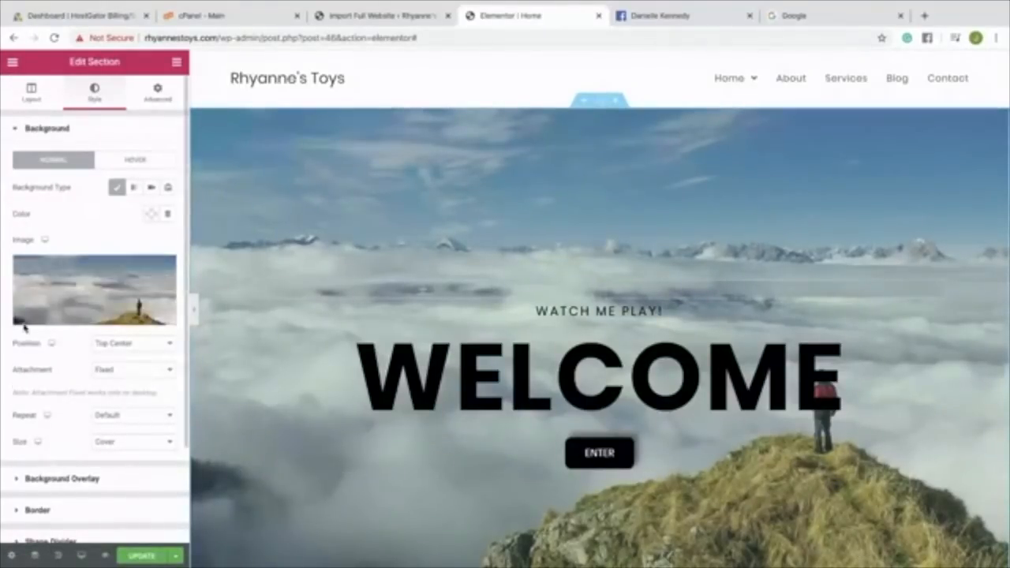
click(68, 318)
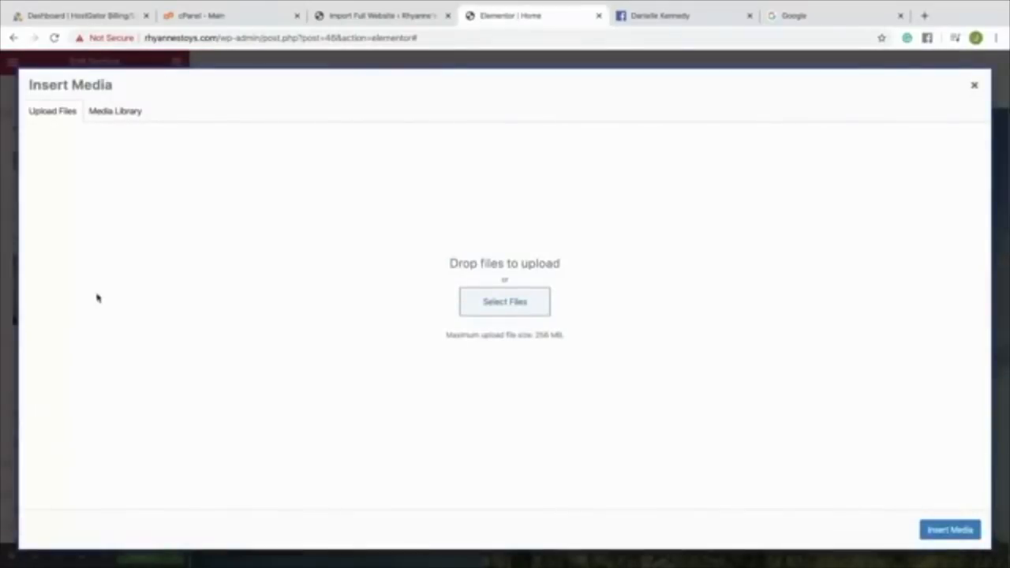
click(126, 113)
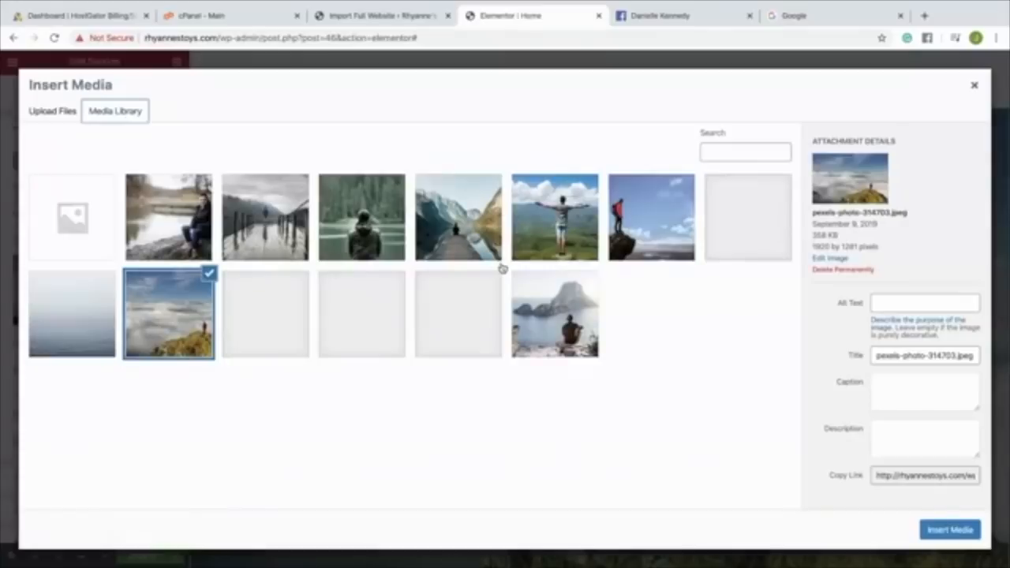
click(70, 114)
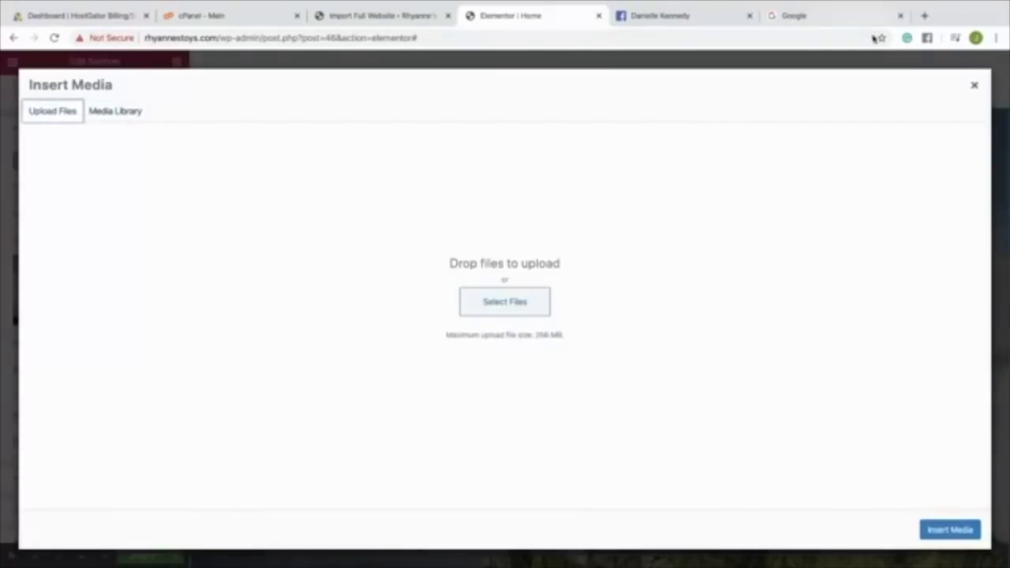
Upload the 17 images from the Rhyannes Toys folder into the media library
mouse_move(29, 6)
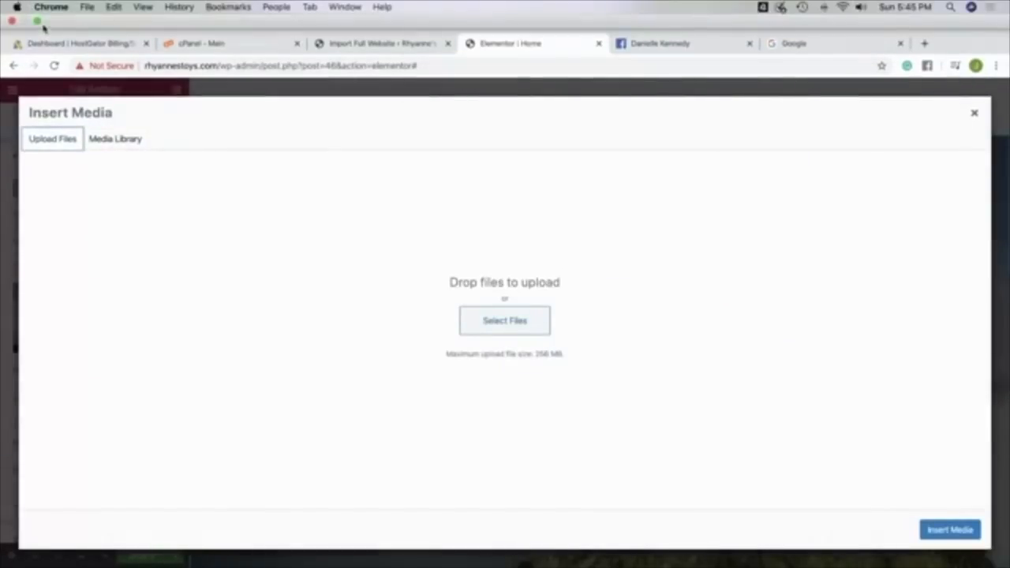
click(38, 23)
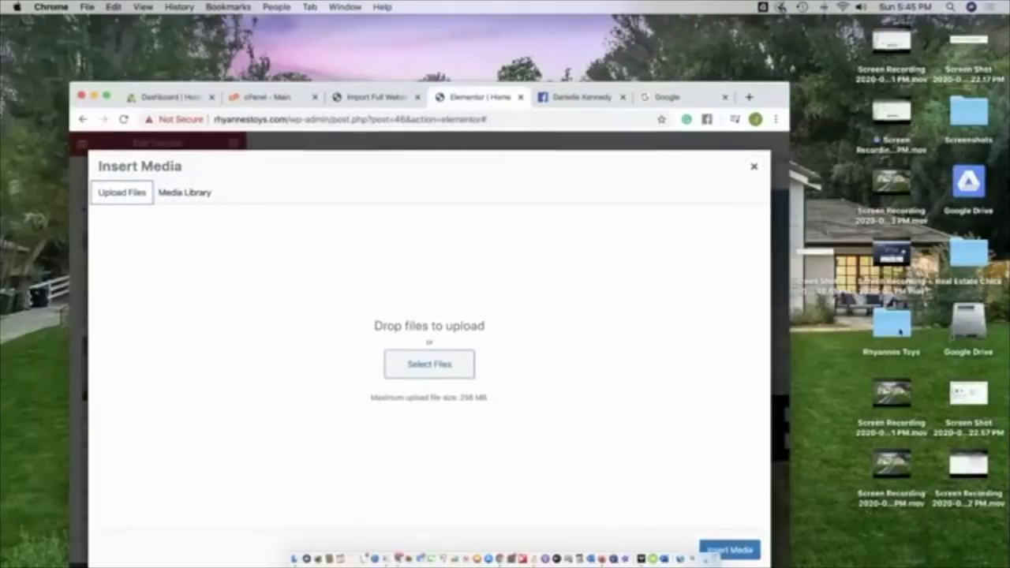
click(900, 333)
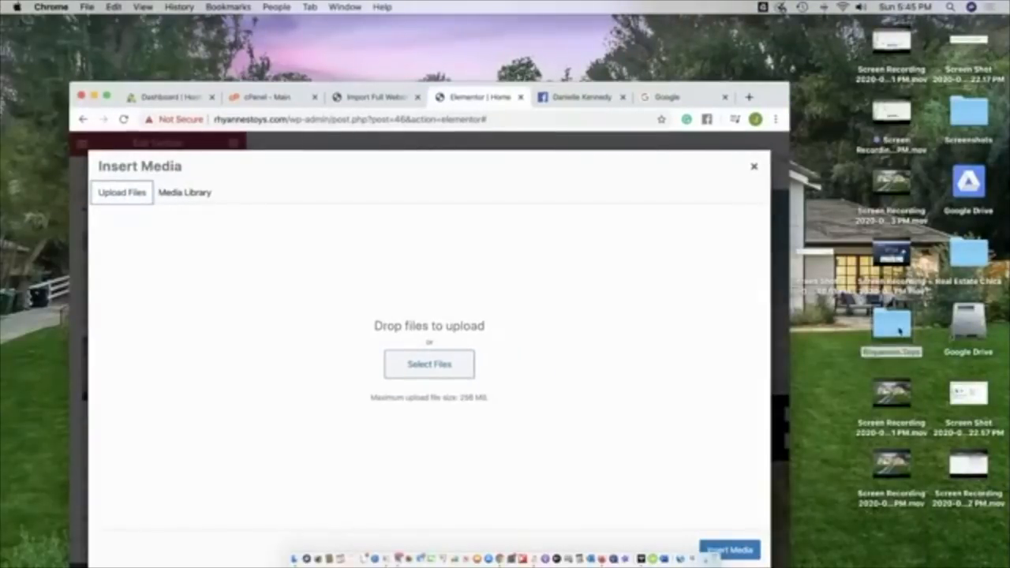
drag(712, 336, 390, 399)
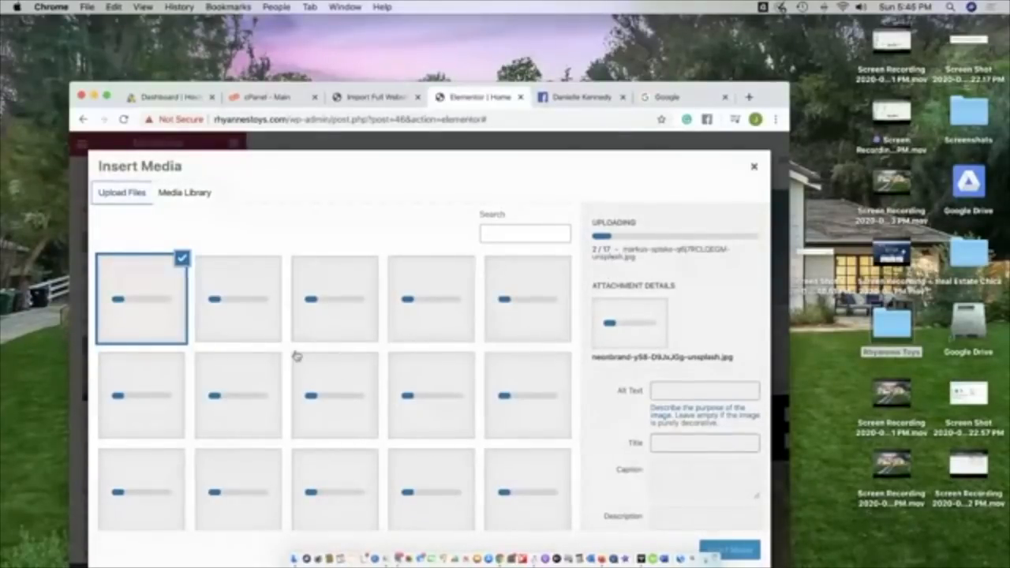
scroll(297, 353, down, 5)
scroll(297, 356, up, 3)
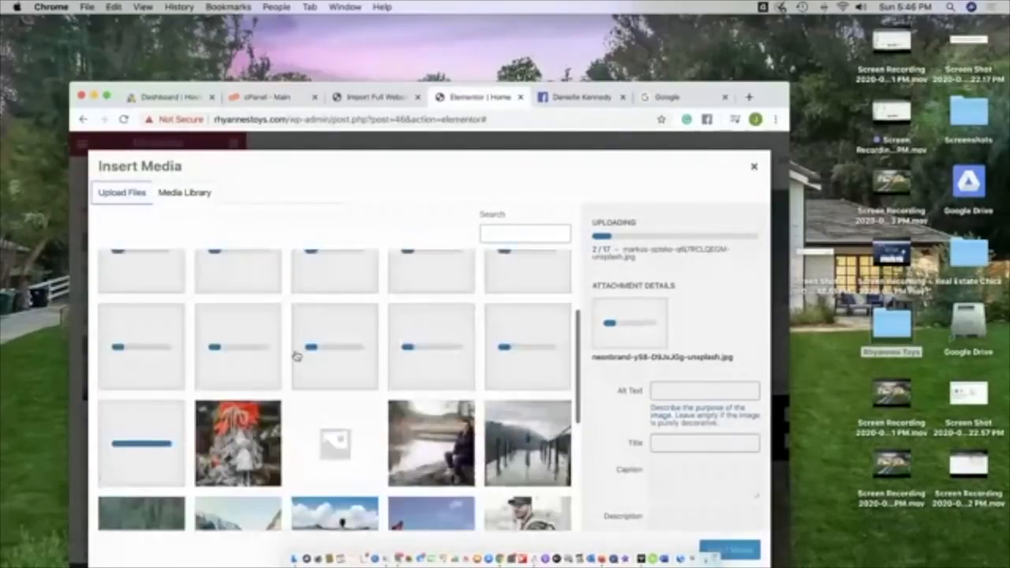
click(106, 96)
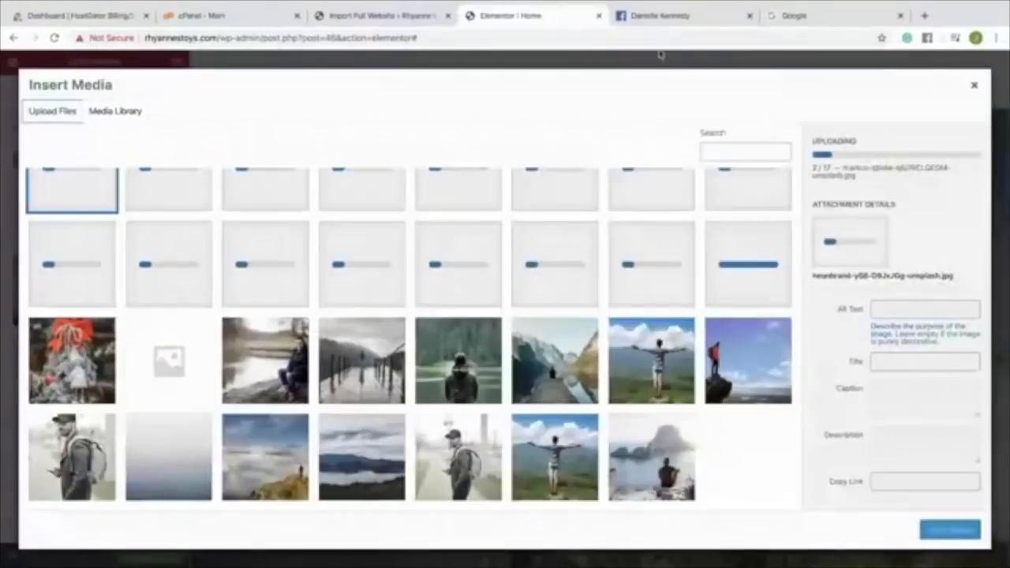
click(799, 11)
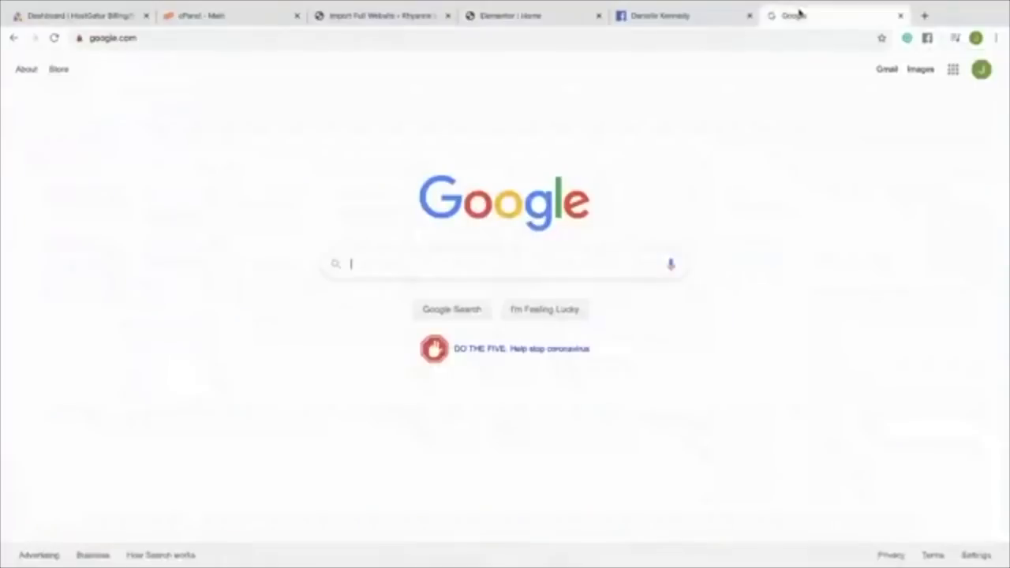
Go to Unsplash via Google and search it for toys
click(604, 253)
text(un)
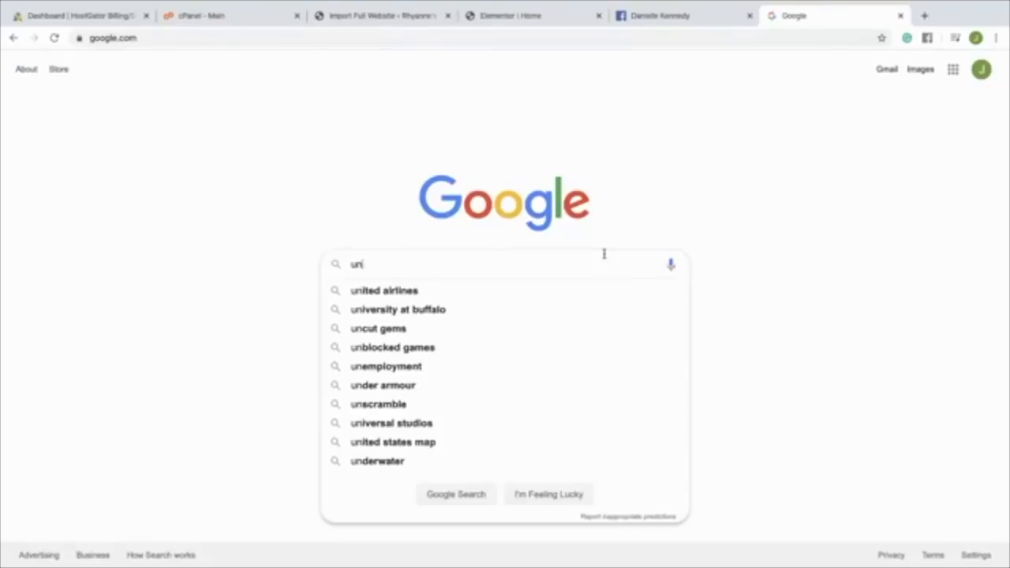
text(spla)
click(423, 297)
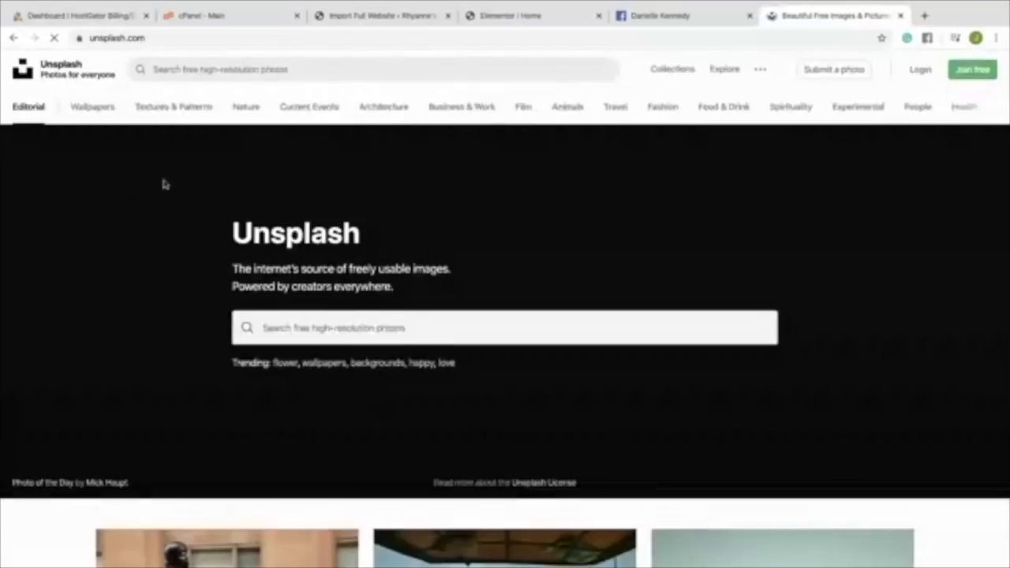
text(woys)
key(Return)
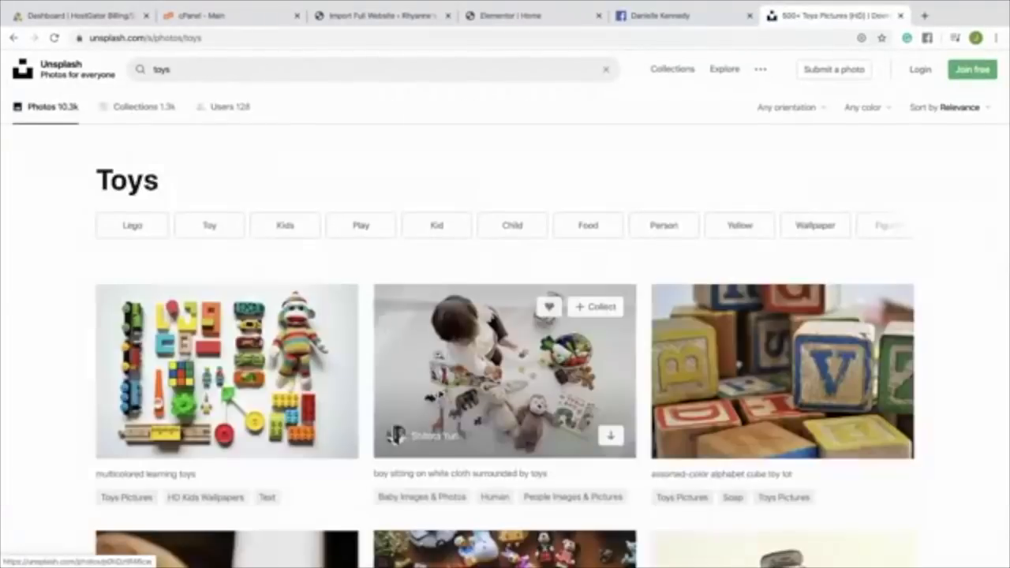
Download the multicoloured confetti photo, close the Unsplash tab, and return to Elementor
scroll(494, 420, down, 7)
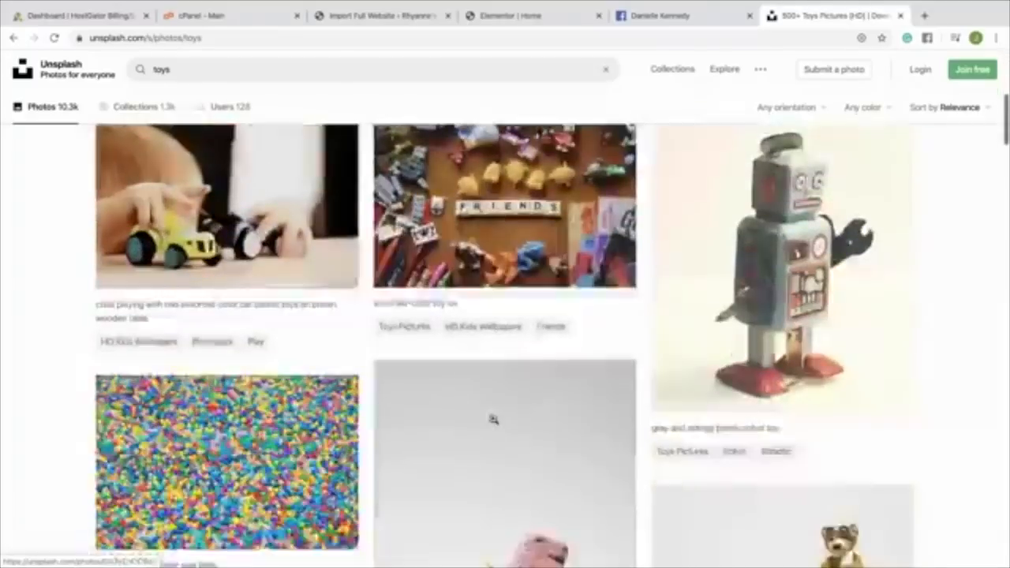
scroll(493, 419, down, 6)
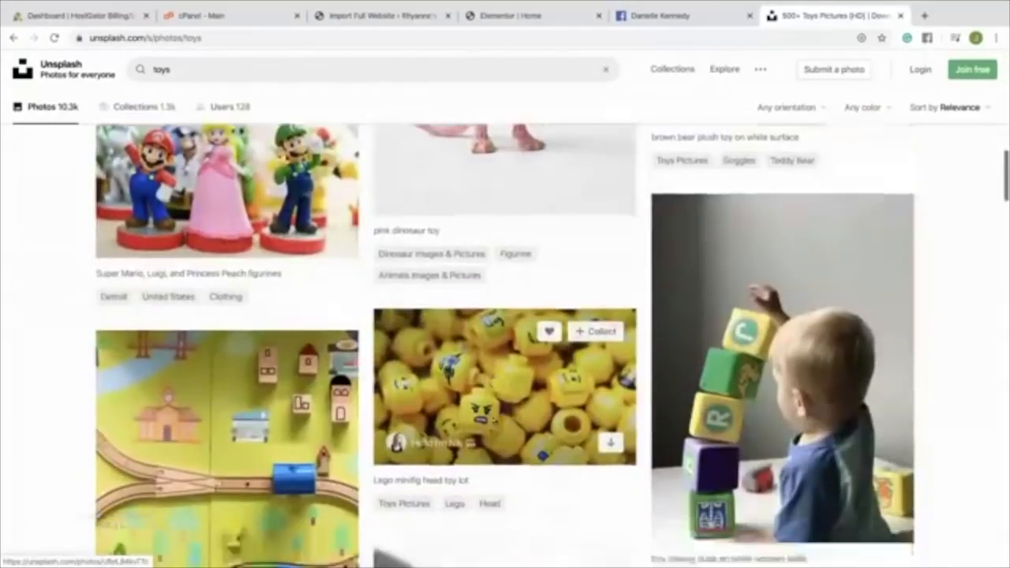
scroll(494, 424, down, 4)
scroll(494, 424, up, 8)
scroll(494, 423, up, 10)
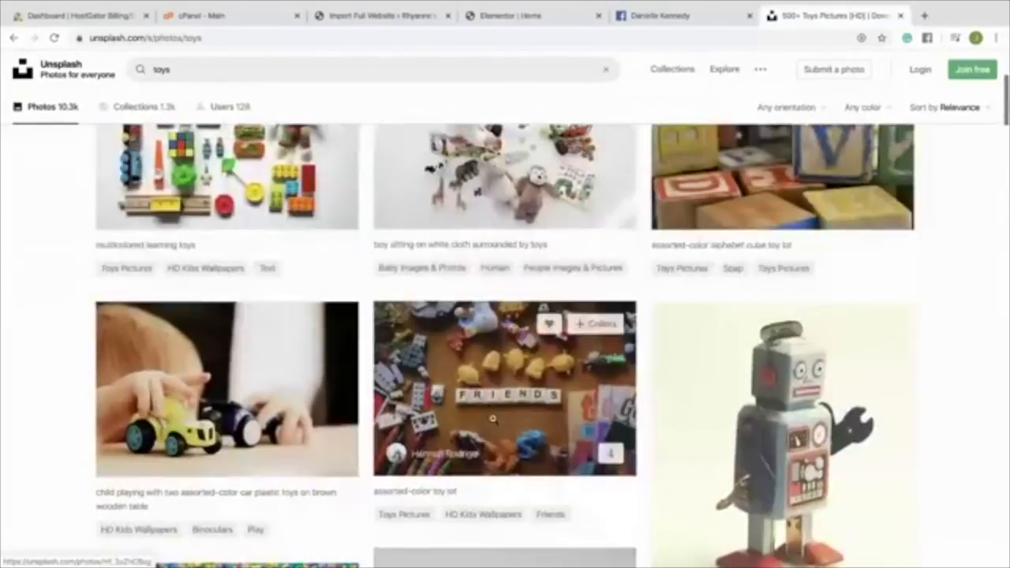
scroll(493, 417, down, 10)
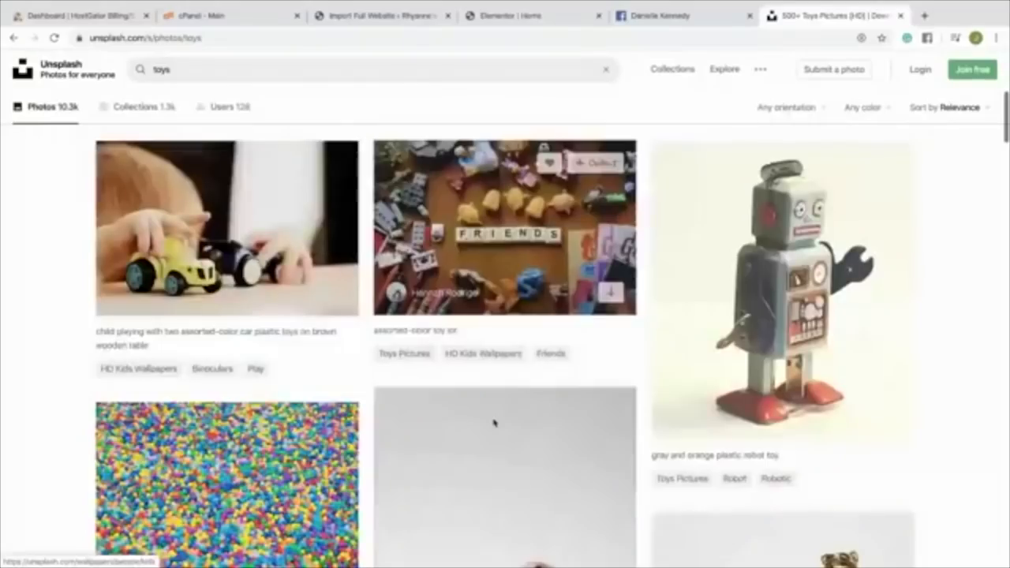
scroll(493, 419, down, 9)
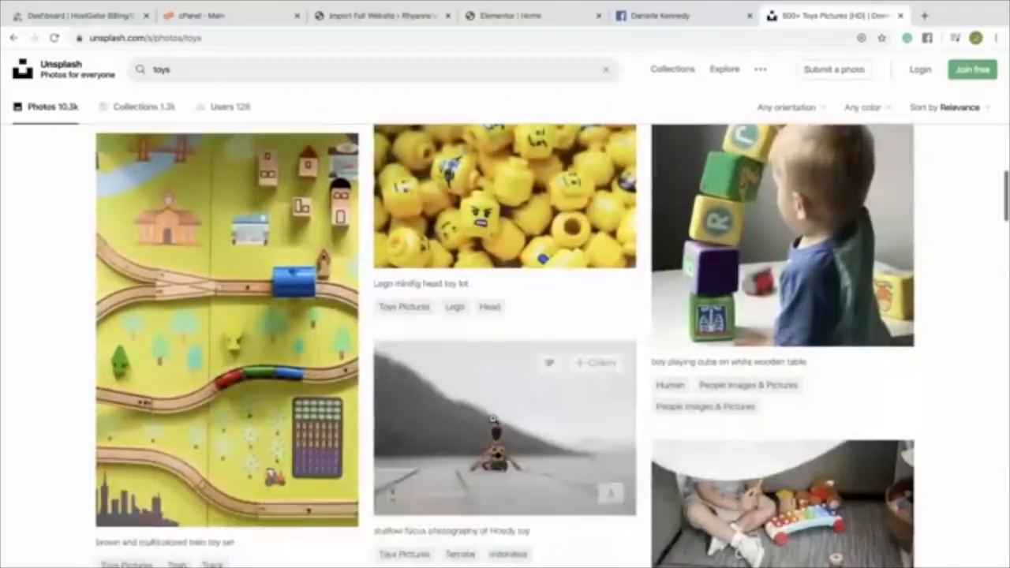
scroll(492, 419, down, 6)
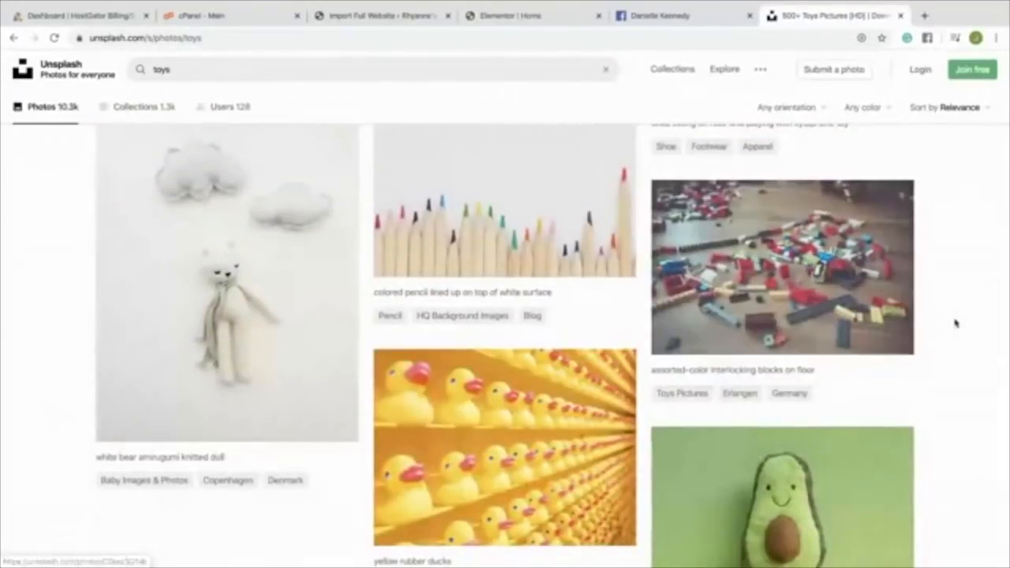
scroll(955, 323, down, 2)
scroll(955, 322, down, 5)
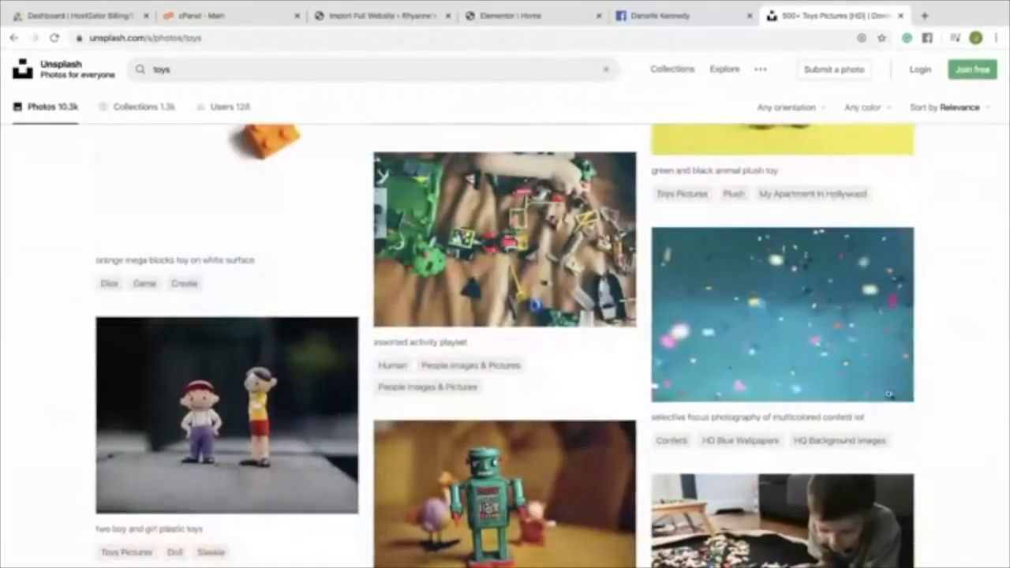
click(889, 381)
scroll(873, 378, down, 8)
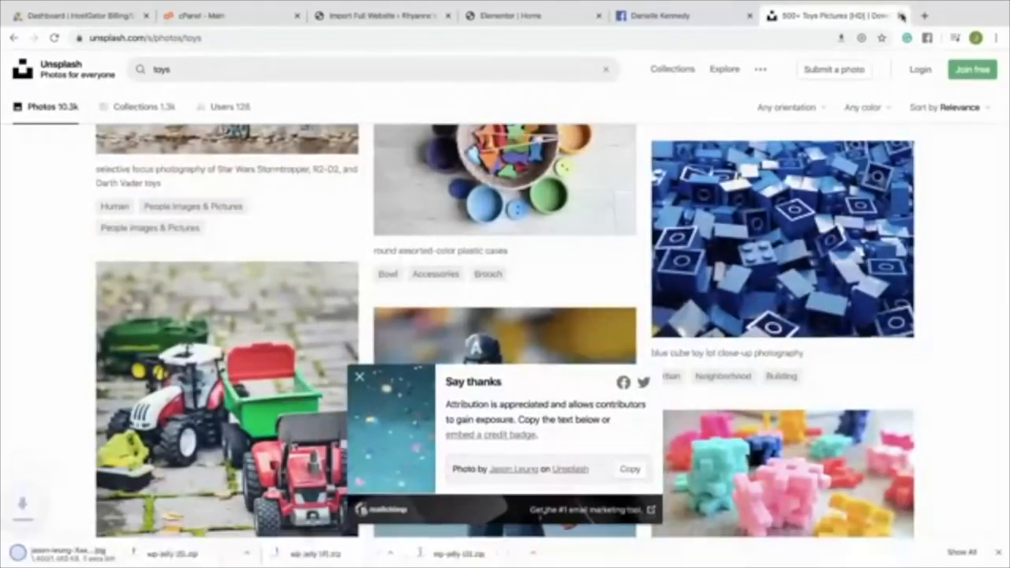
click(902, 15)
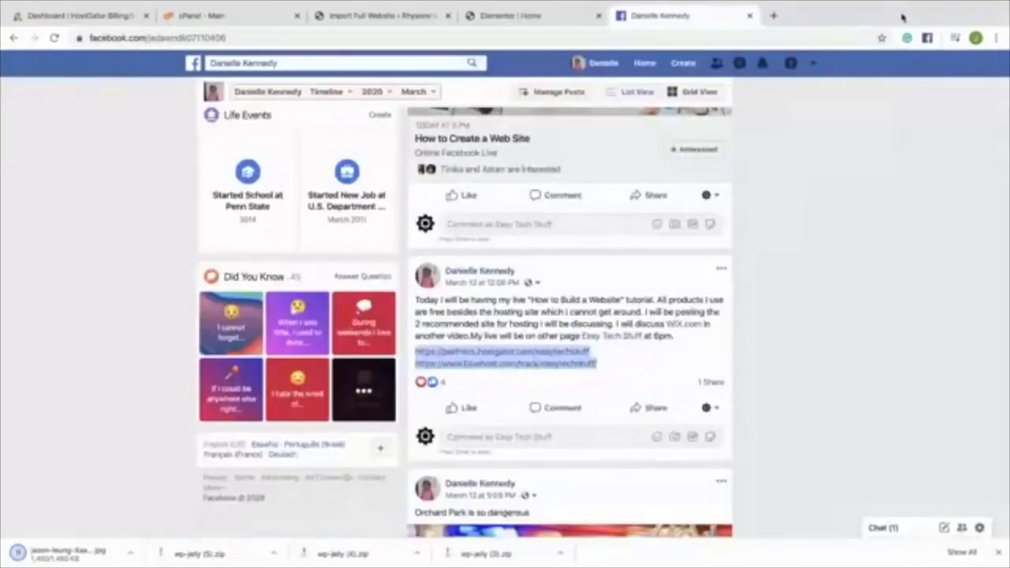
click(511, 15)
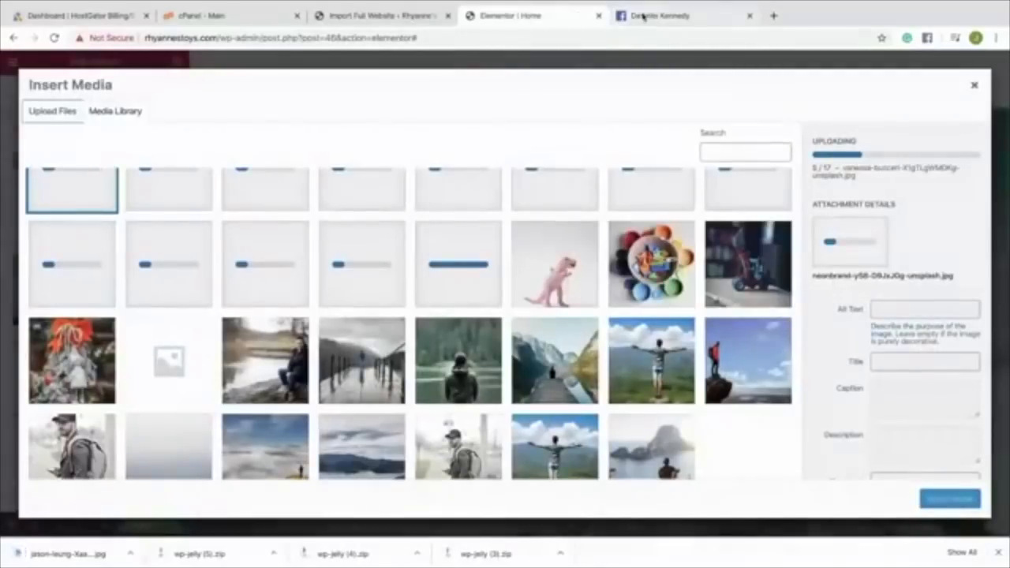
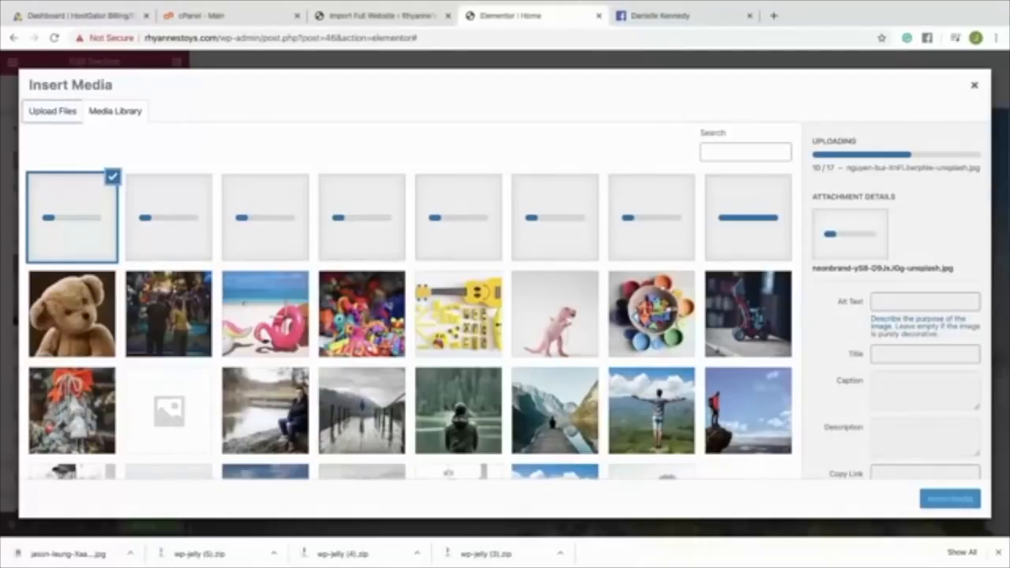
Insert the colourful toy-figures photo as the hero background and delete the empty inner section above the heading
click(364, 315)
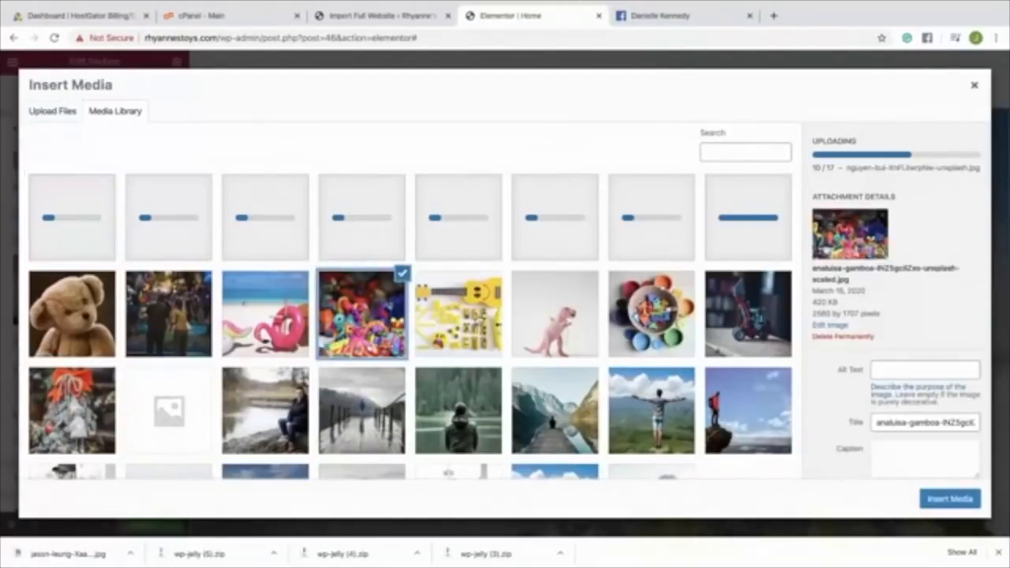
click(941, 502)
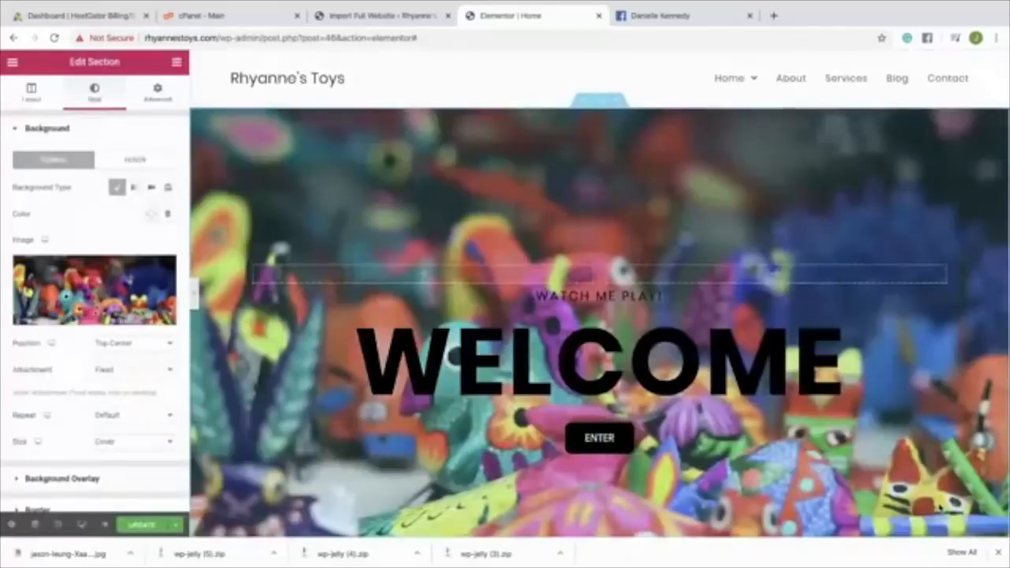
click(546, 283)
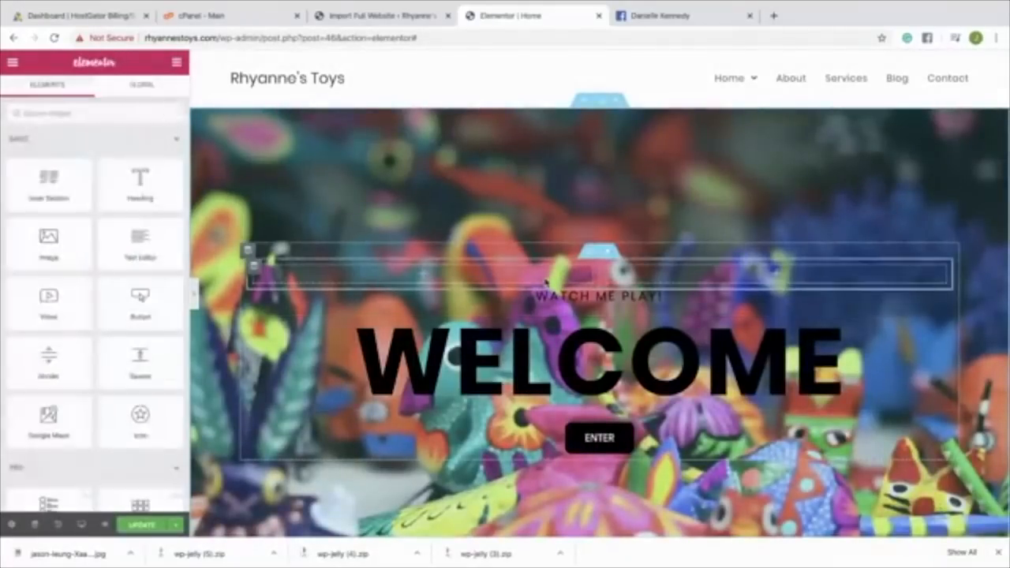
right_click(607, 253)
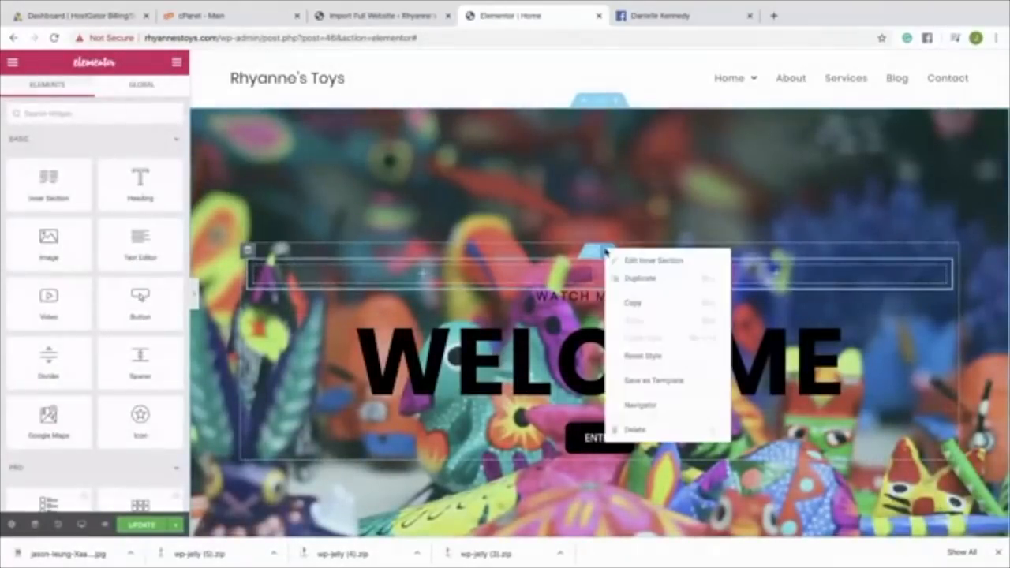
click(636, 430)
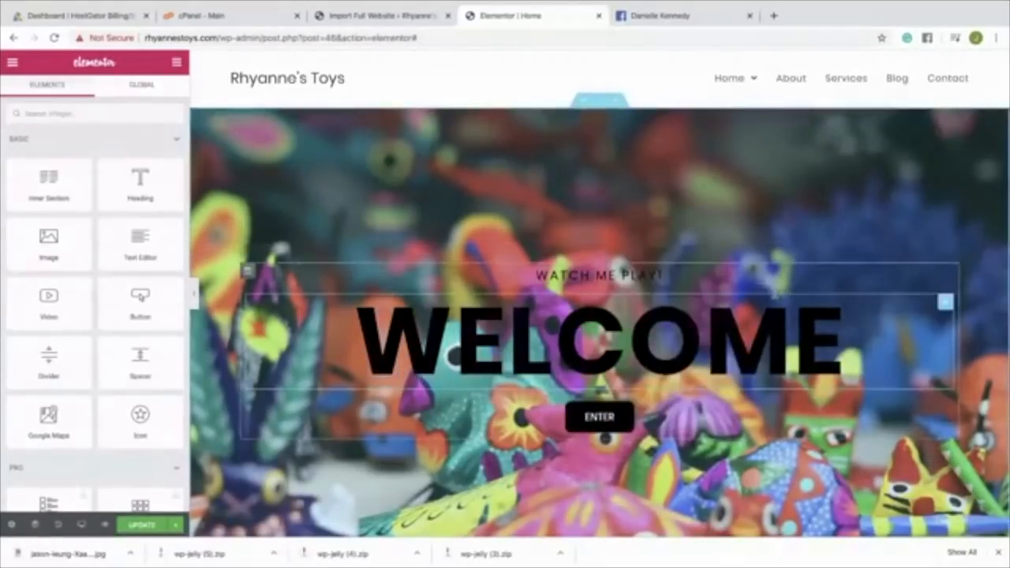
scroll(512, 180, down, 2)
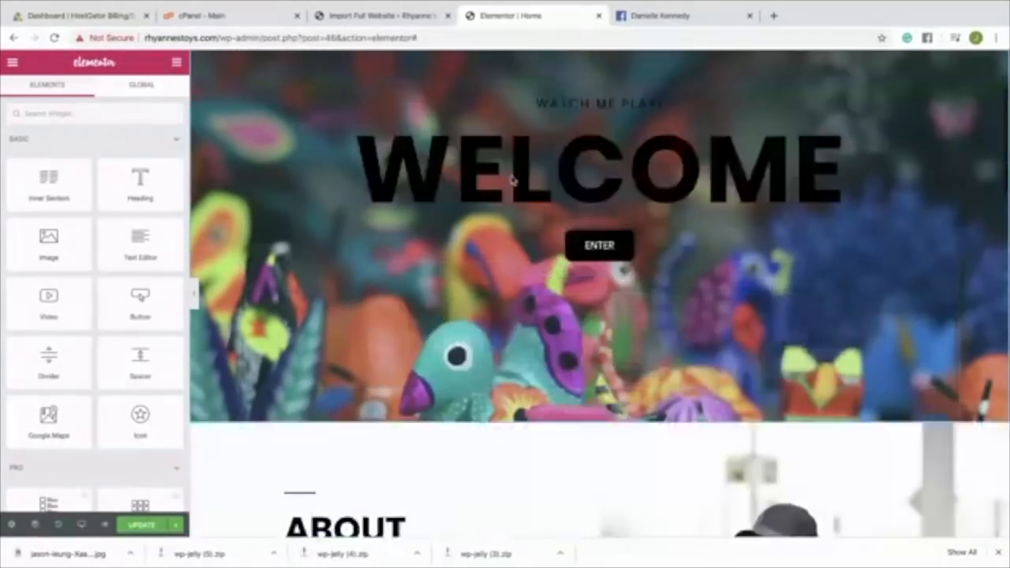
scroll(511, 180, down, 3)
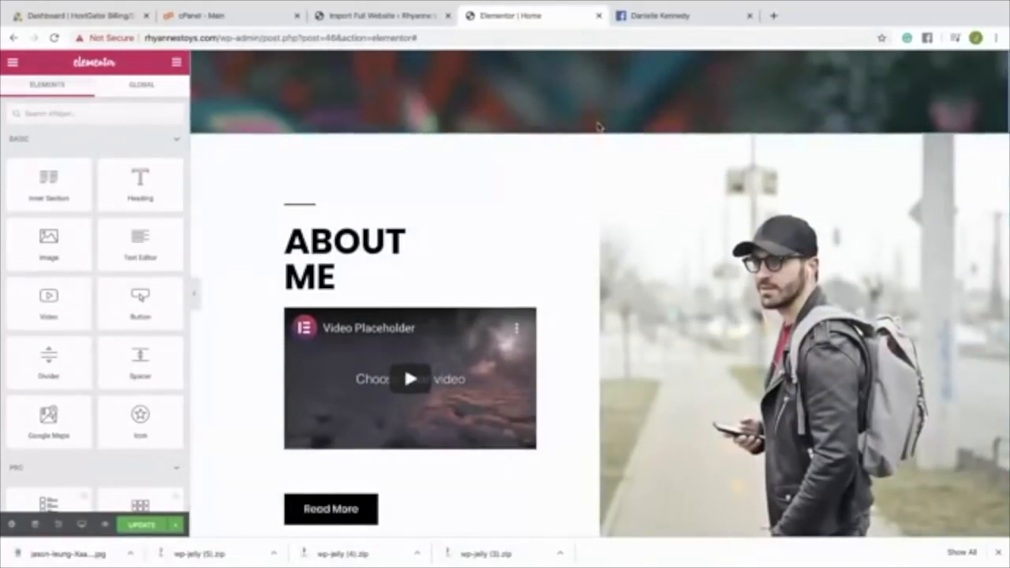
Open the About Me section's settings on its Style tab
mouse_move(600, 131)
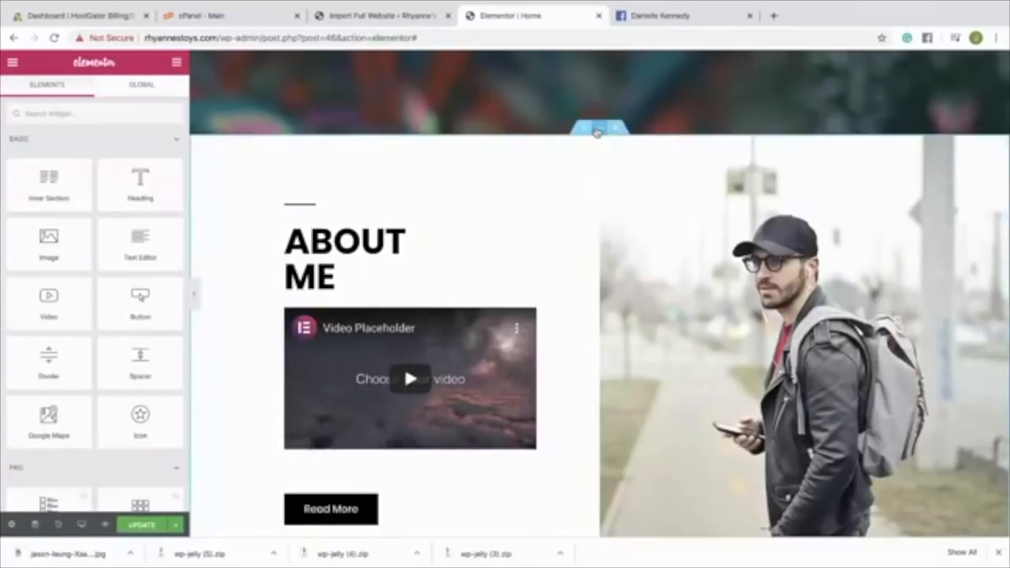
right_click(597, 132)
click(605, 141)
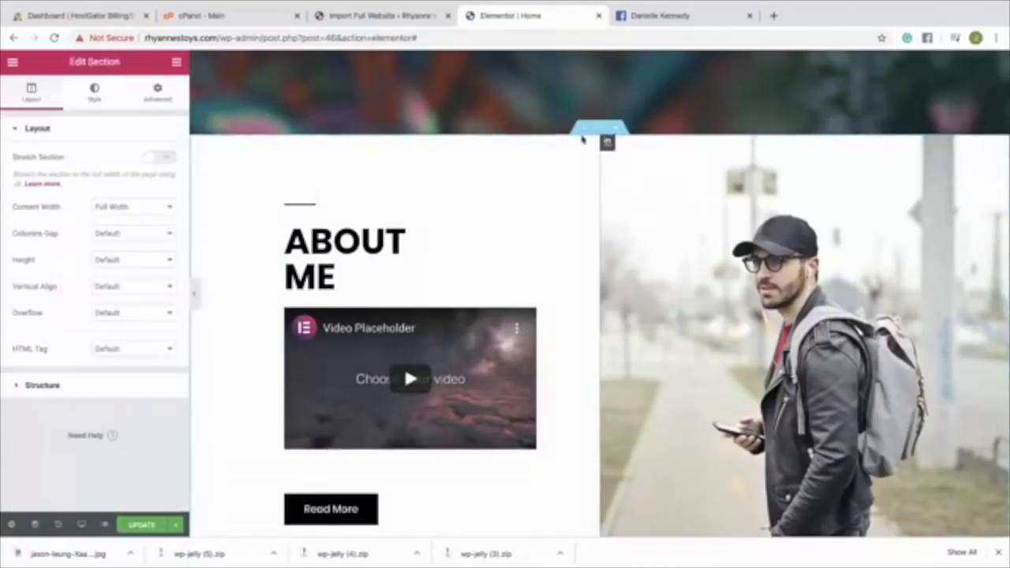
click(94, 93)
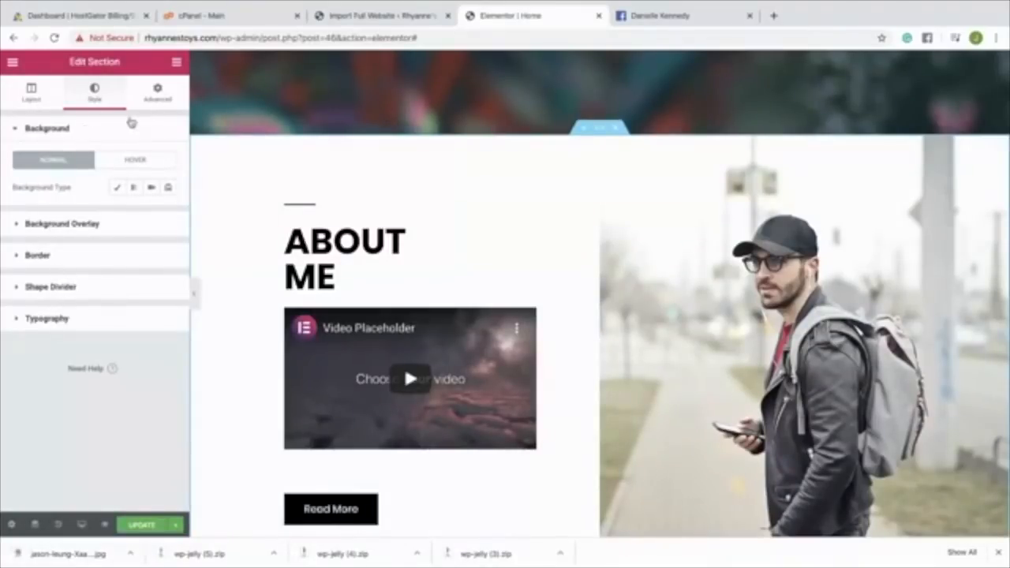
click(150, 99)
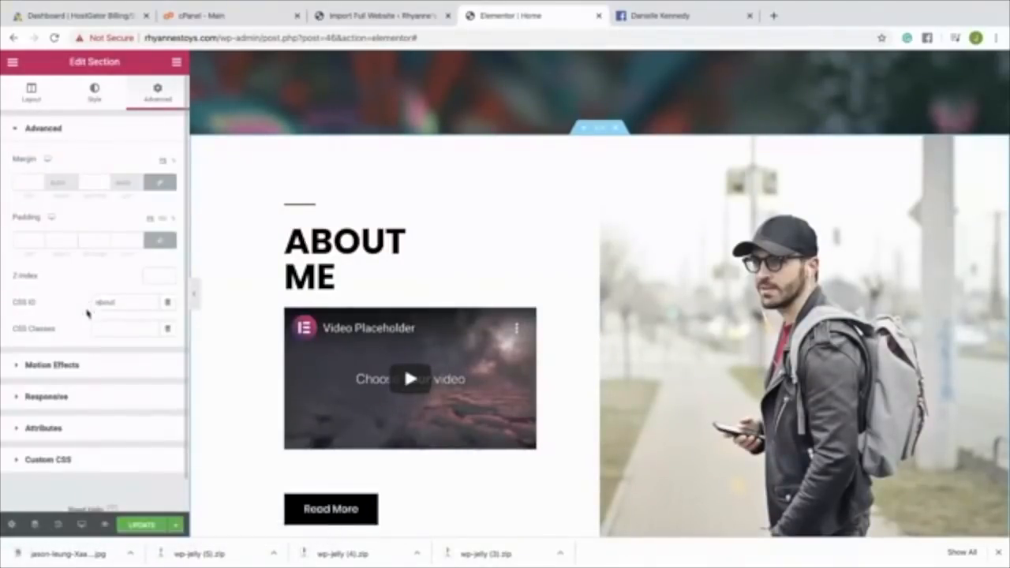
click(94, 93)
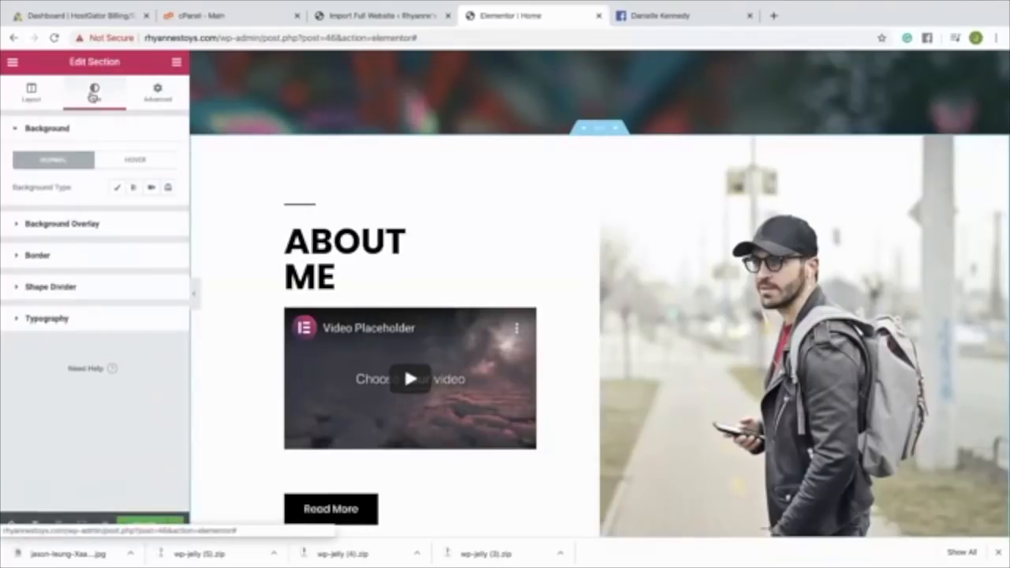
Set a Classic background overlay in pale yellow for the section
click(33, 225)
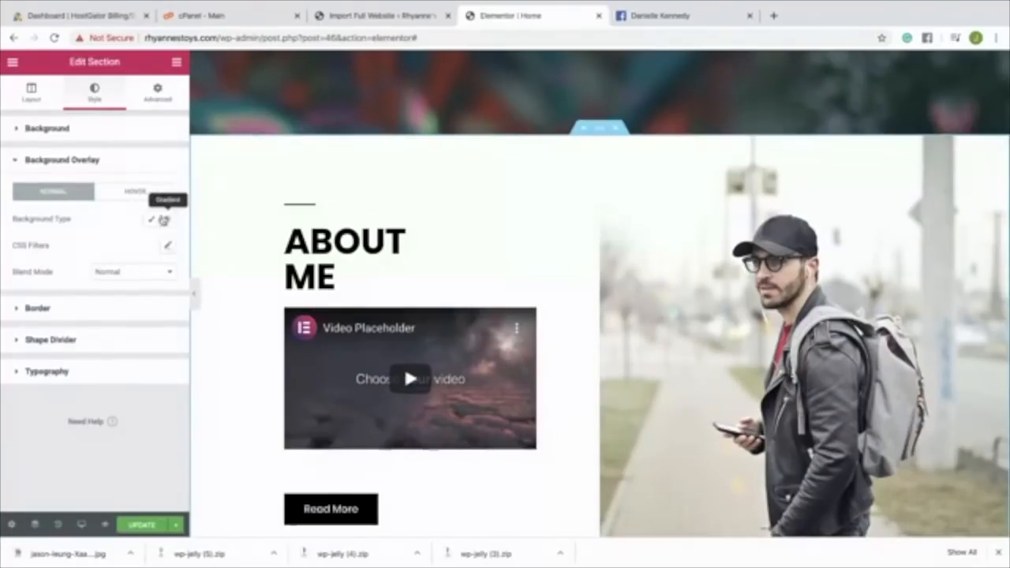
click(149, 221)
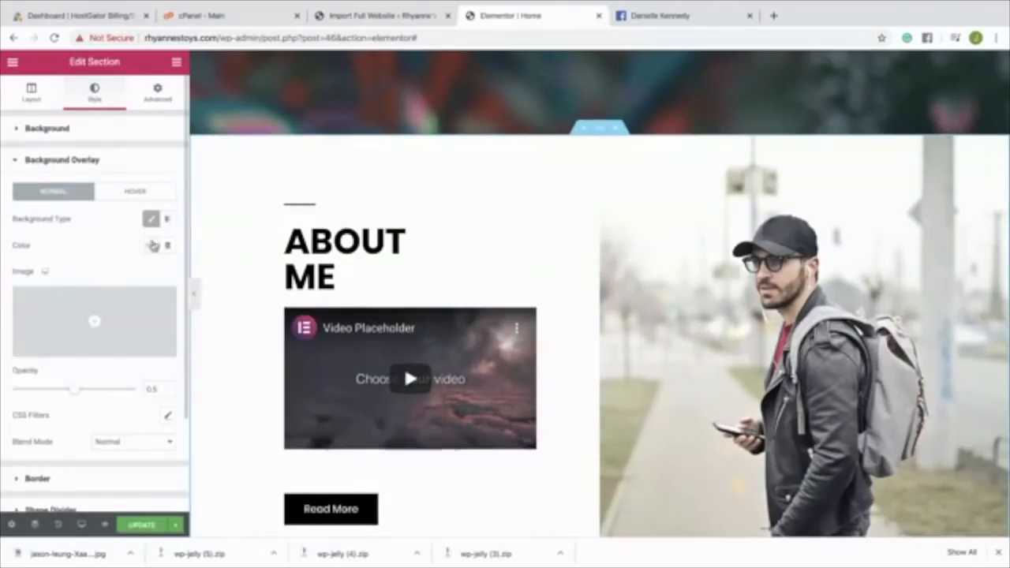
click(152, 245)
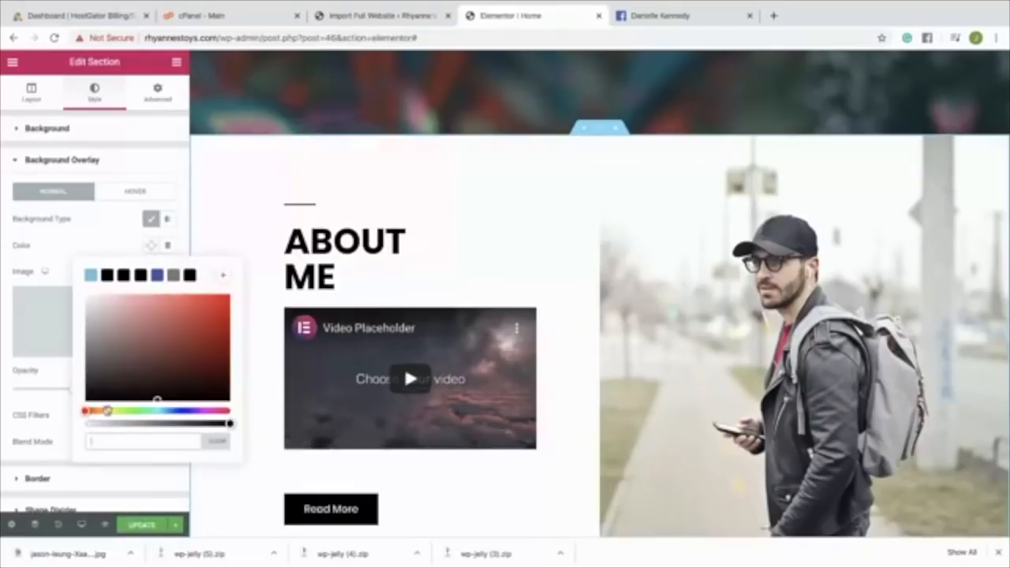
click(108, 412)
drag(157, 399, 241, 288)
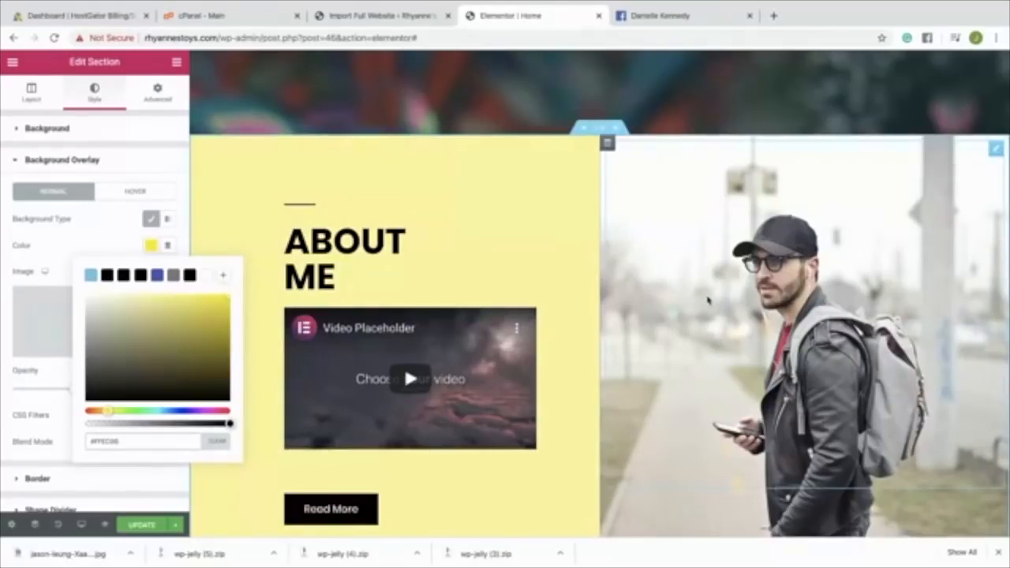
click(57, 447)
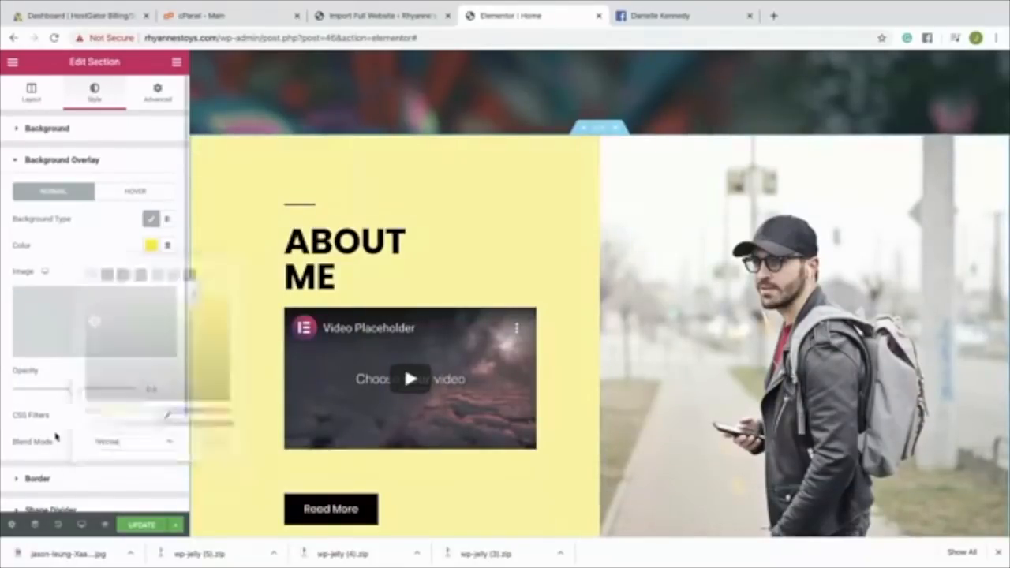
scroll(673, 324, down, 3)
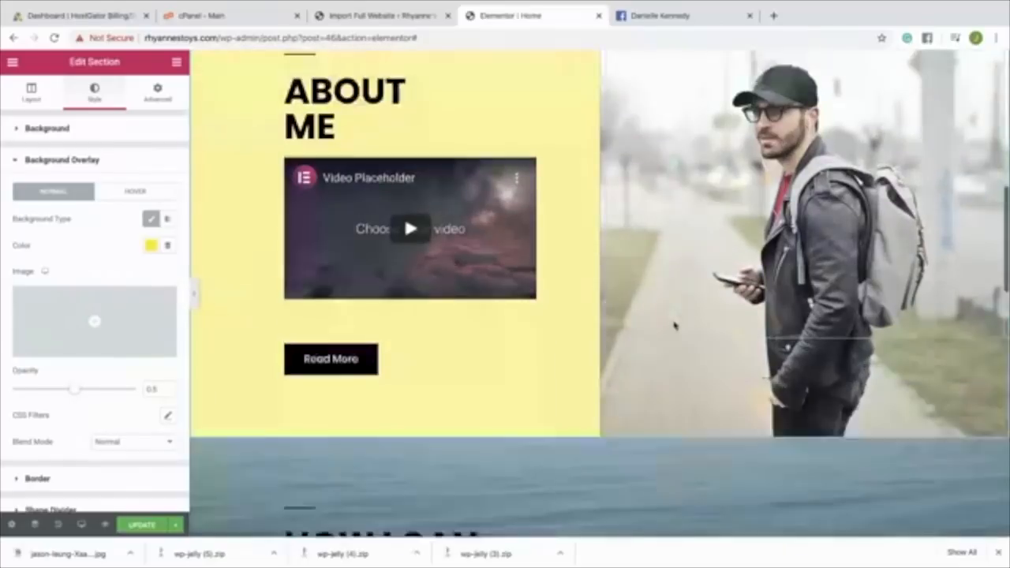
scroll(672, 323, up, 3)
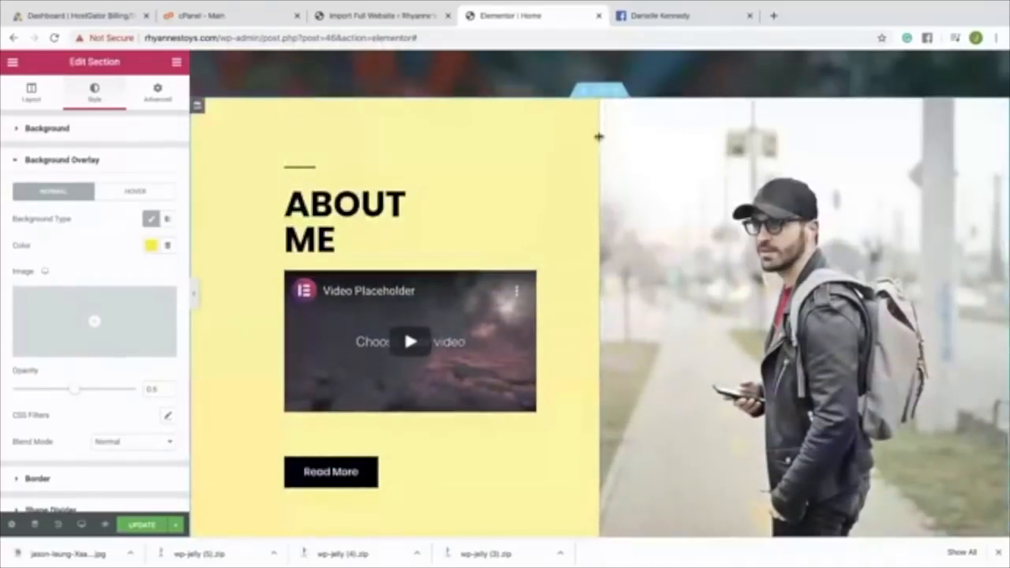
Set the bowl of toy shapes photo as the photo column's background image
click(607, 105)
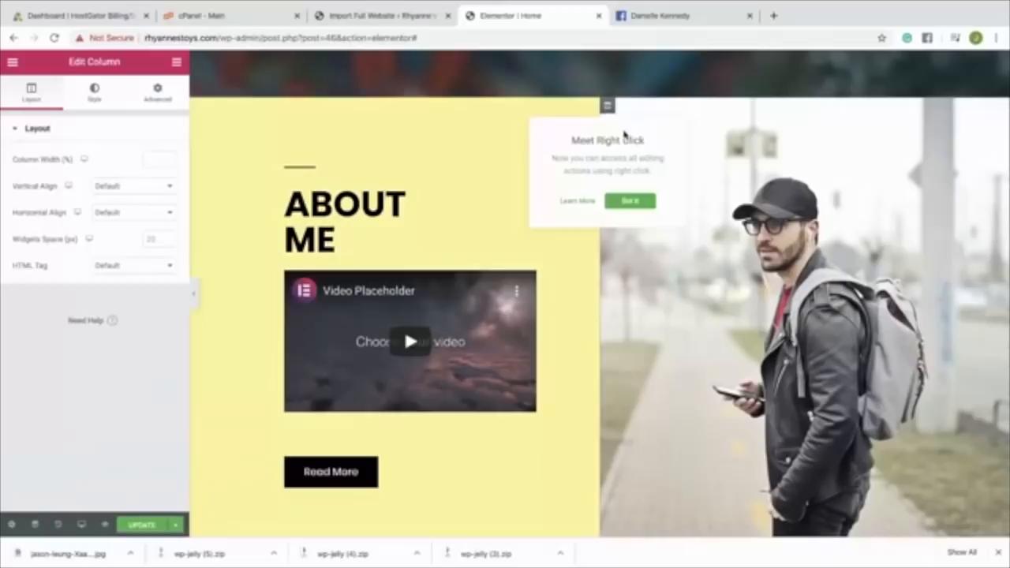
click(498, 206)
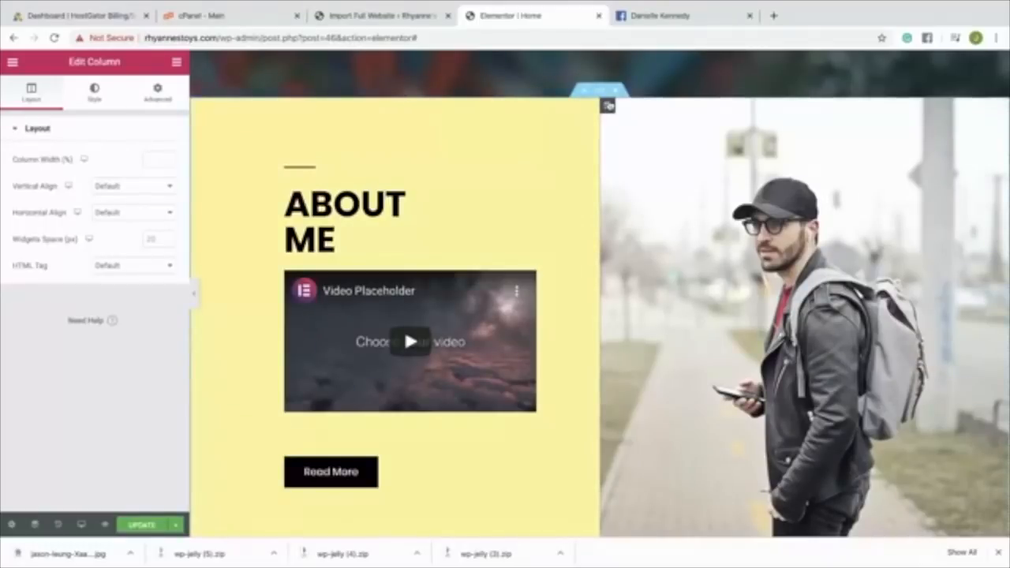
right_click(608, 106)
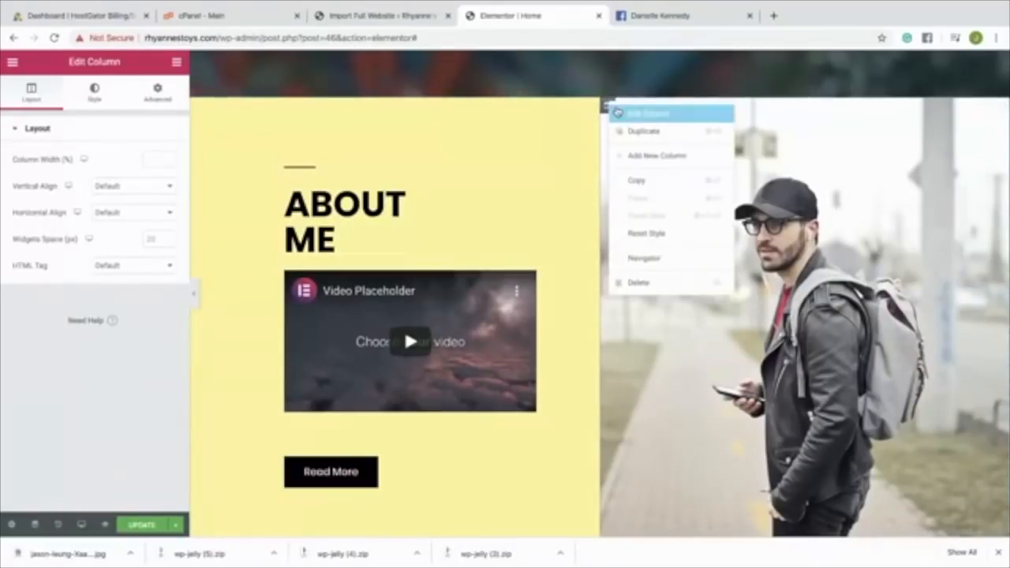
click(577, 131)
right_click(607, 108)
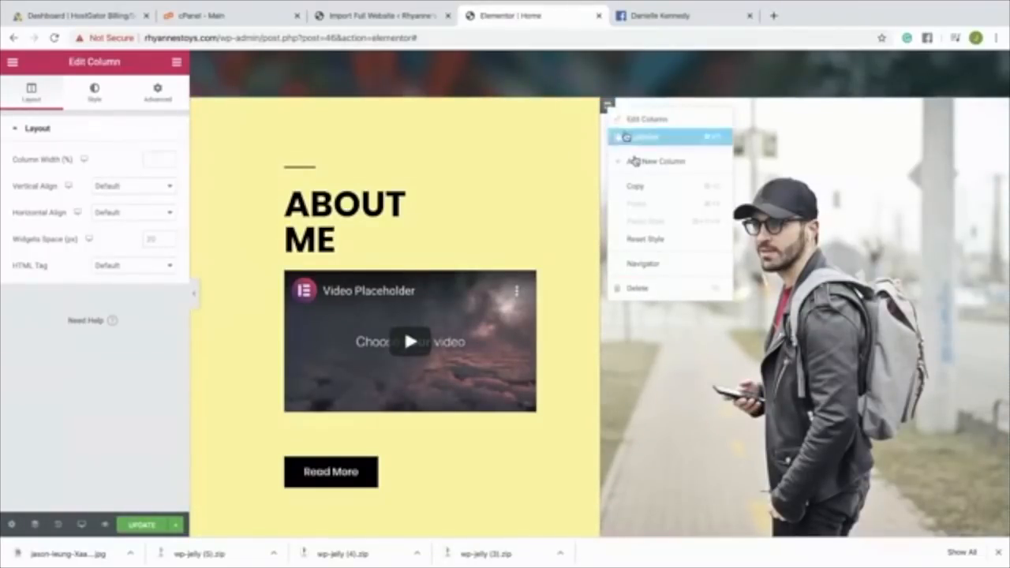
click(628, 121)
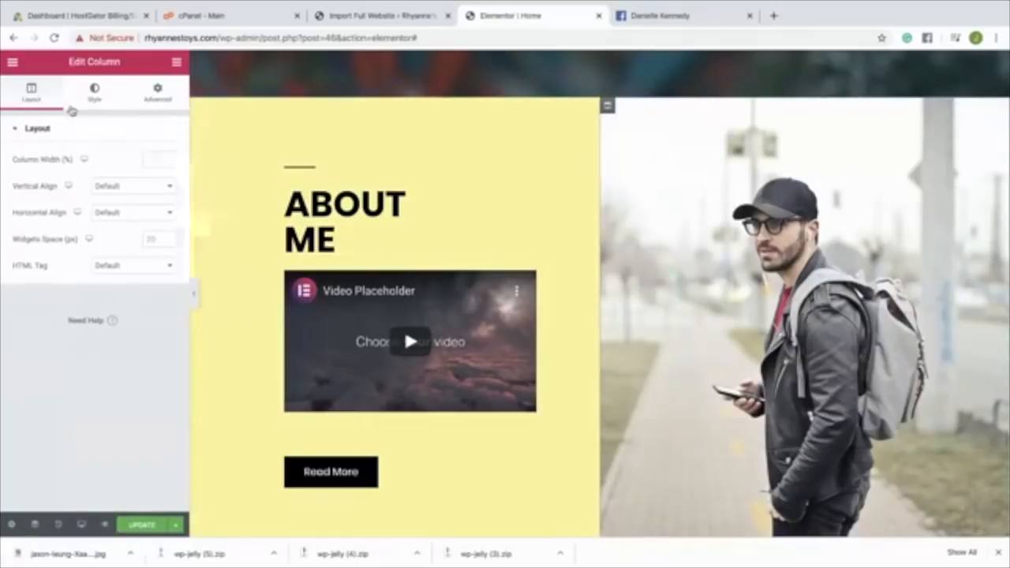
click(92, 98)
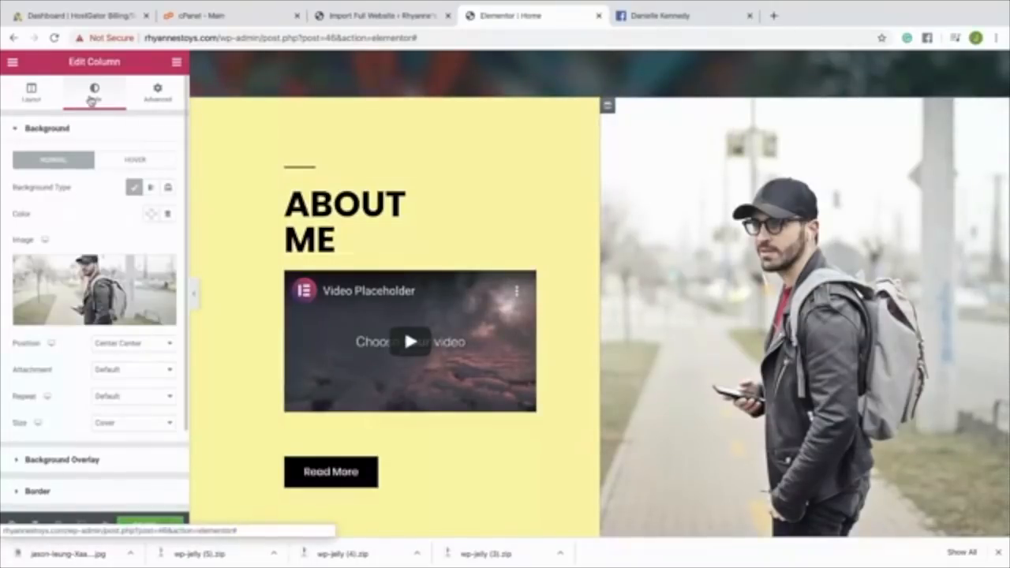
click(95, 296)
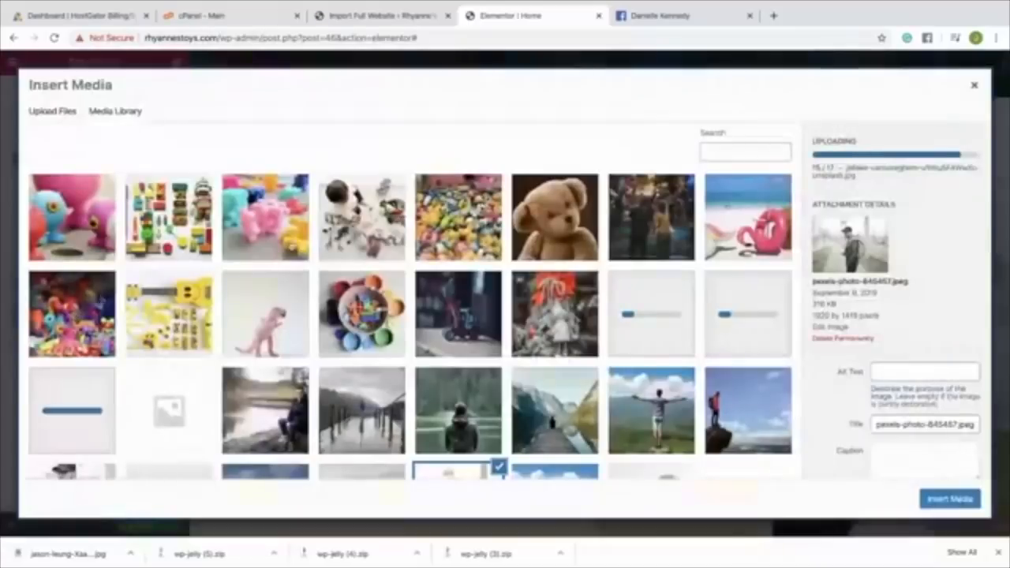
click(371, 312)
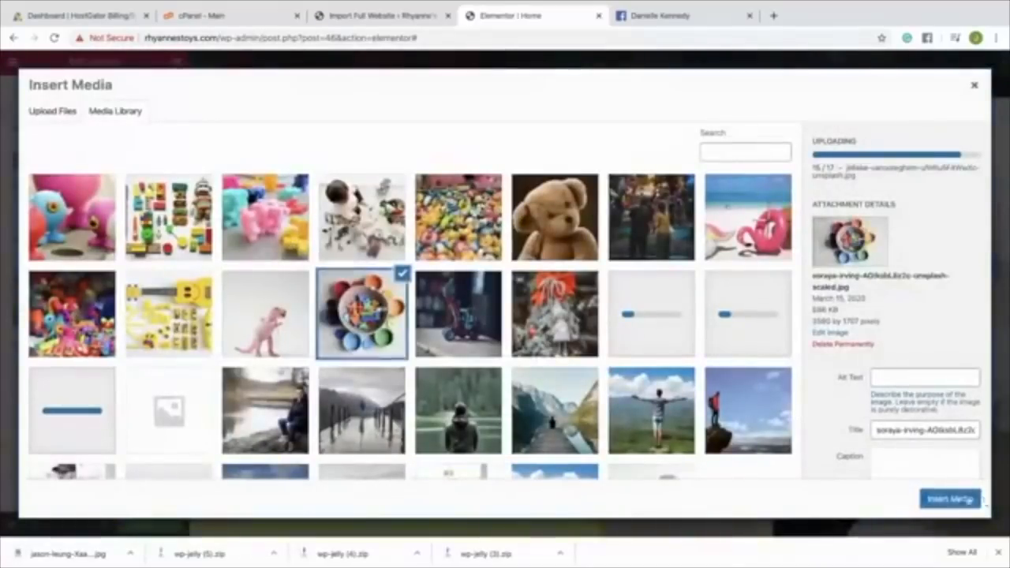
click(951, 499)
Undo the photo column's background image change
scroll(971, 500, down, 2)
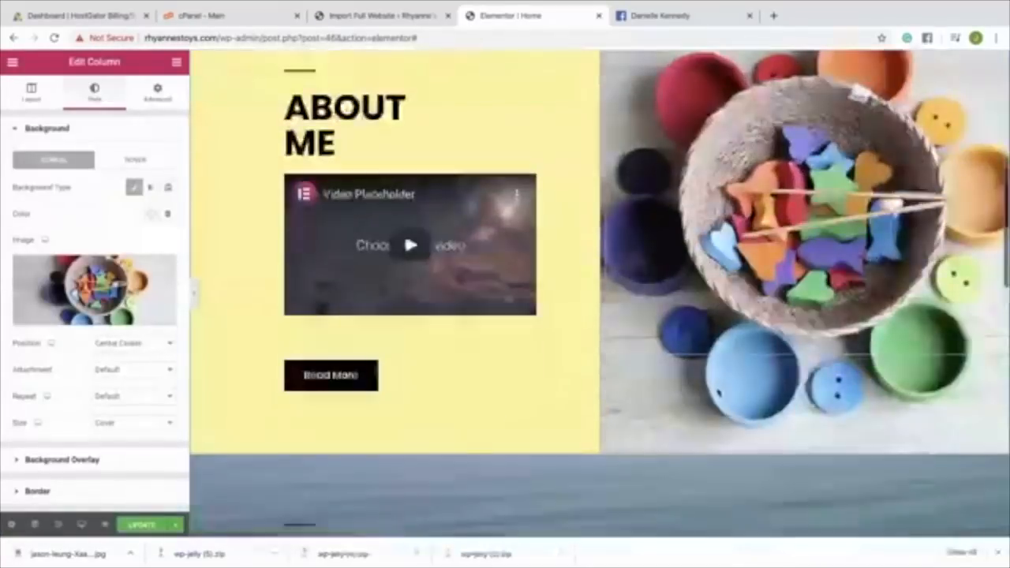
scroll(719, 392, down, 1)
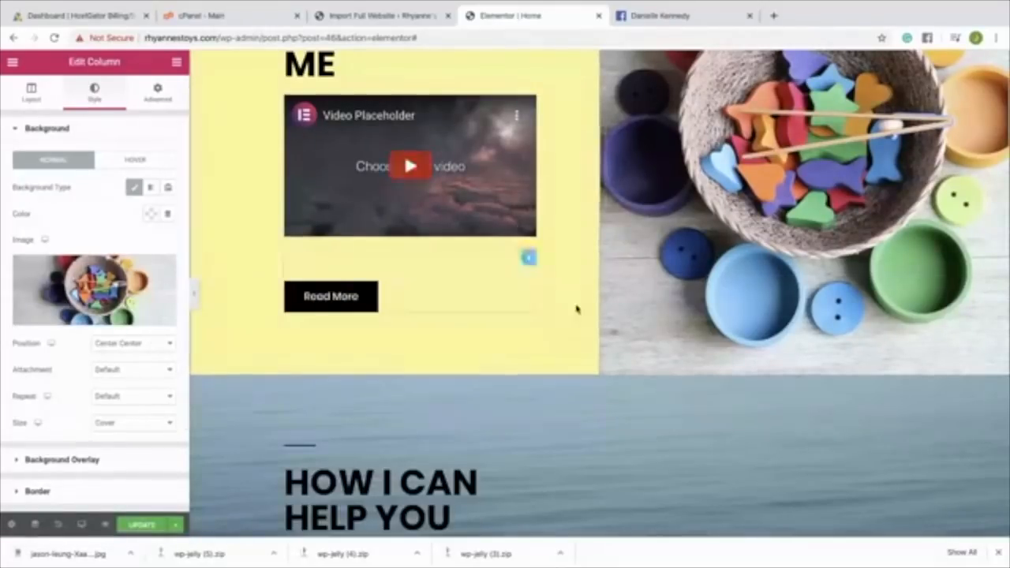
scroll(580, 310, up, 3)
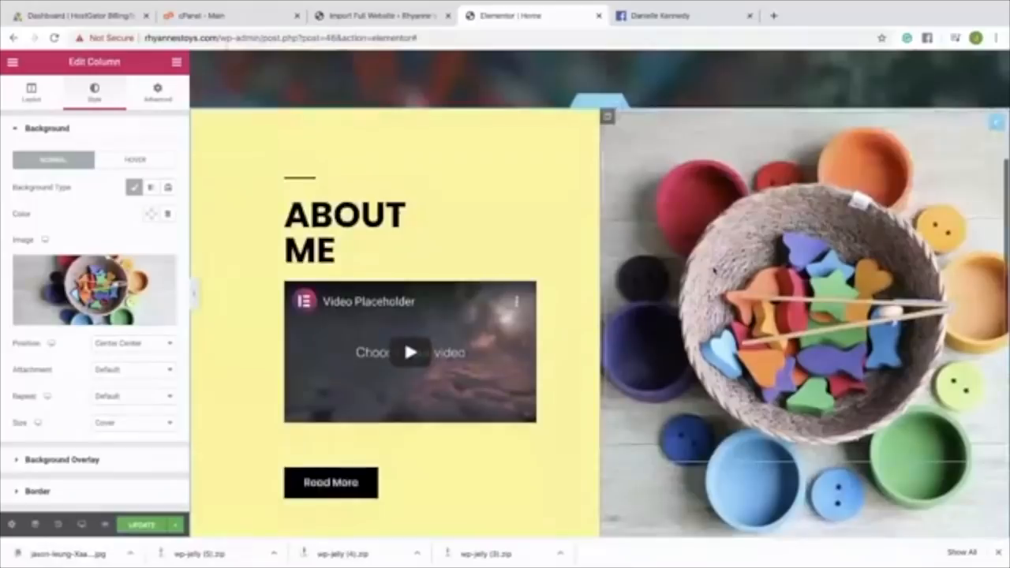
click(676, 340)
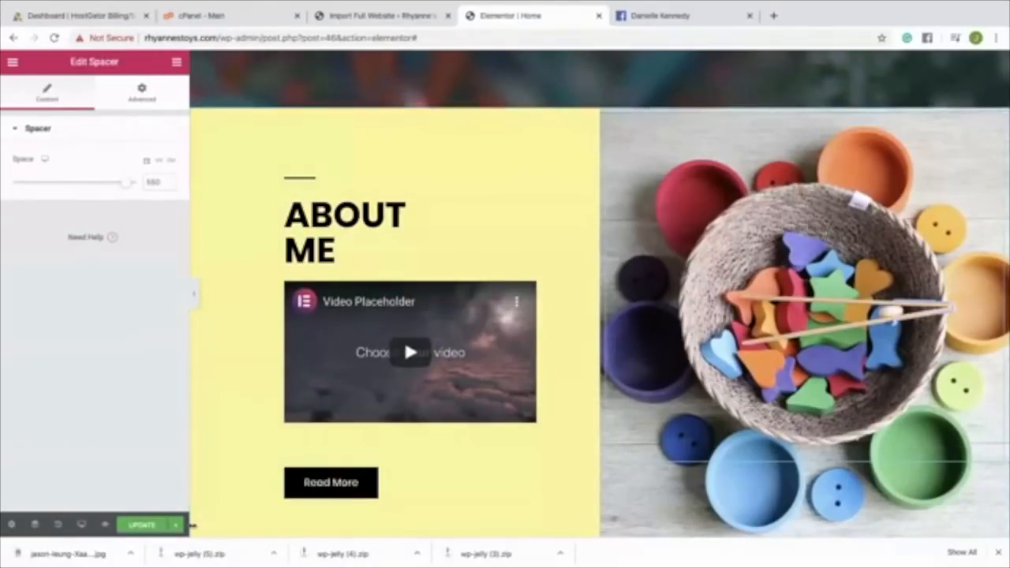
key(ctrl+z)
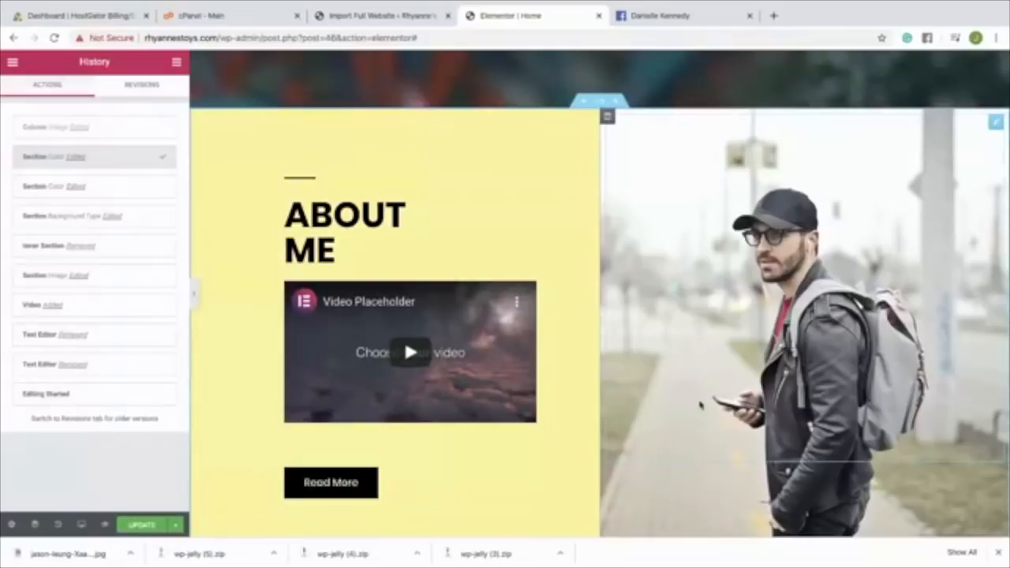
Delete the spacer, then the photo column itself, from the About Me section
click(702, 406)
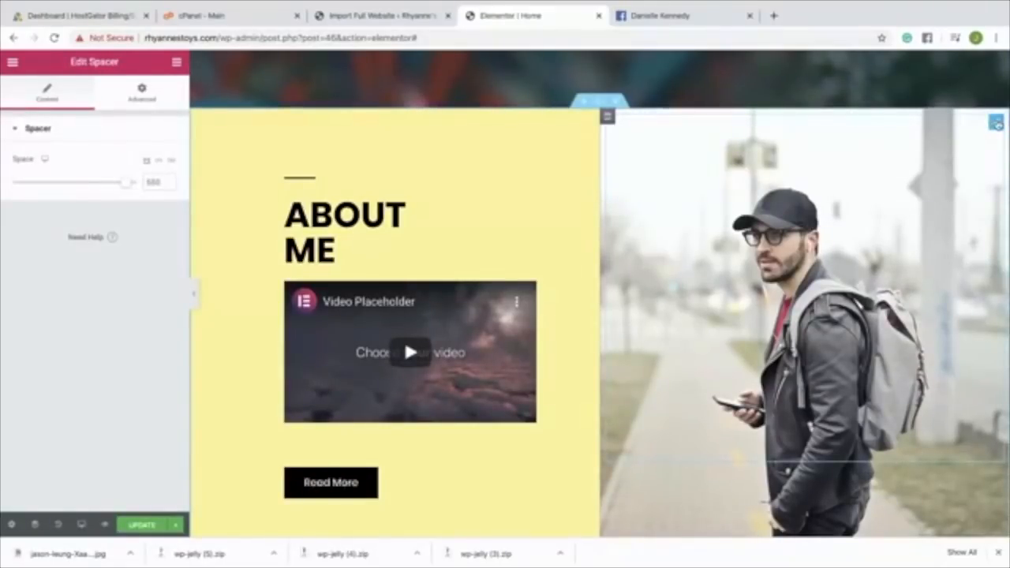
right_click(998, 123)
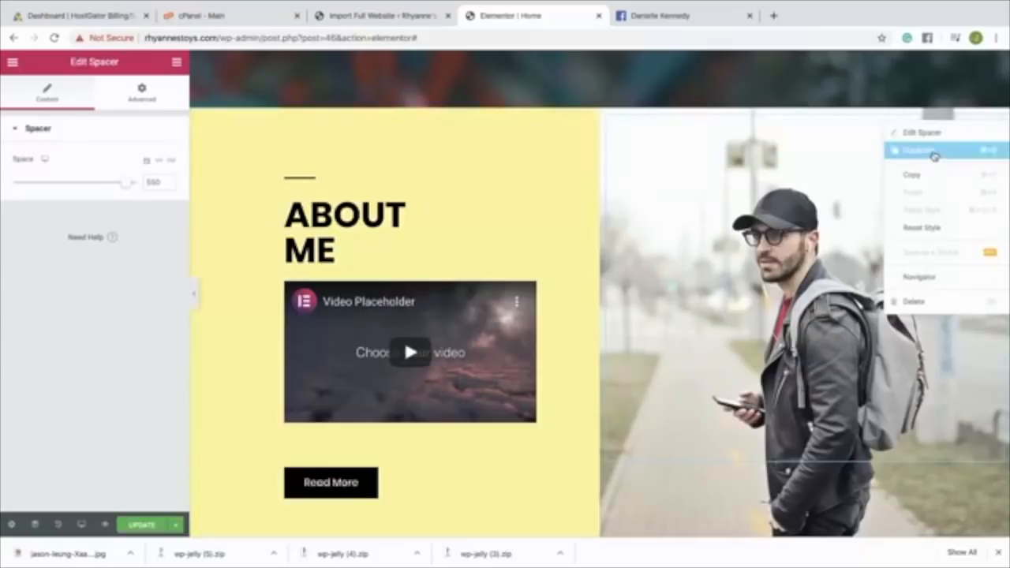
click(944, 301)
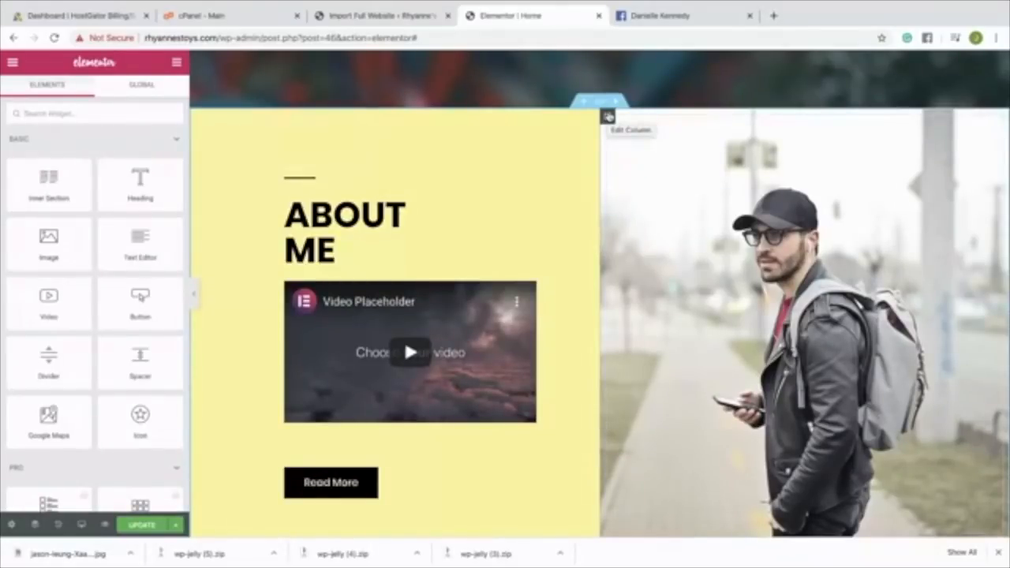
right_click(608, 116)
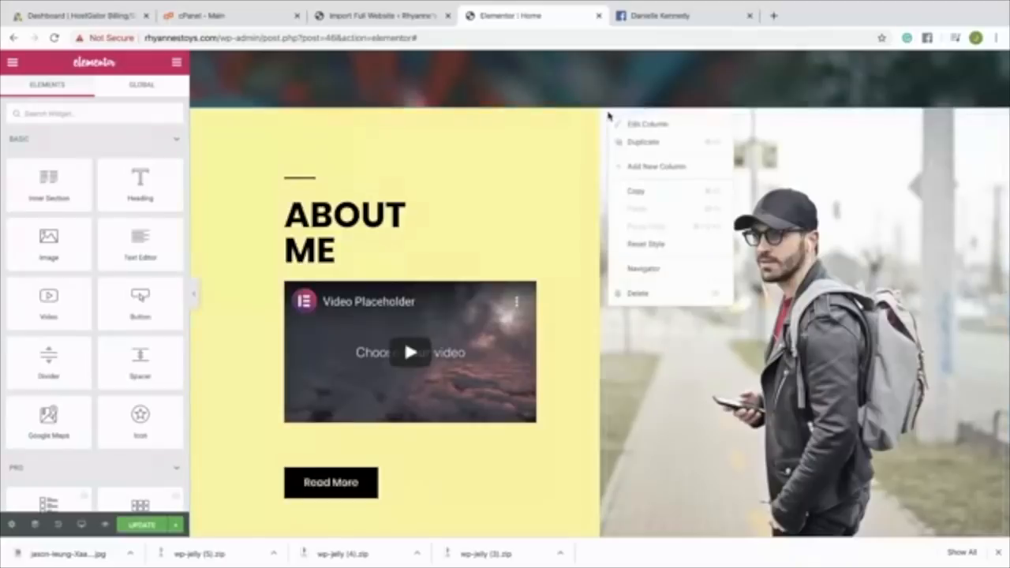
click(665, 293)
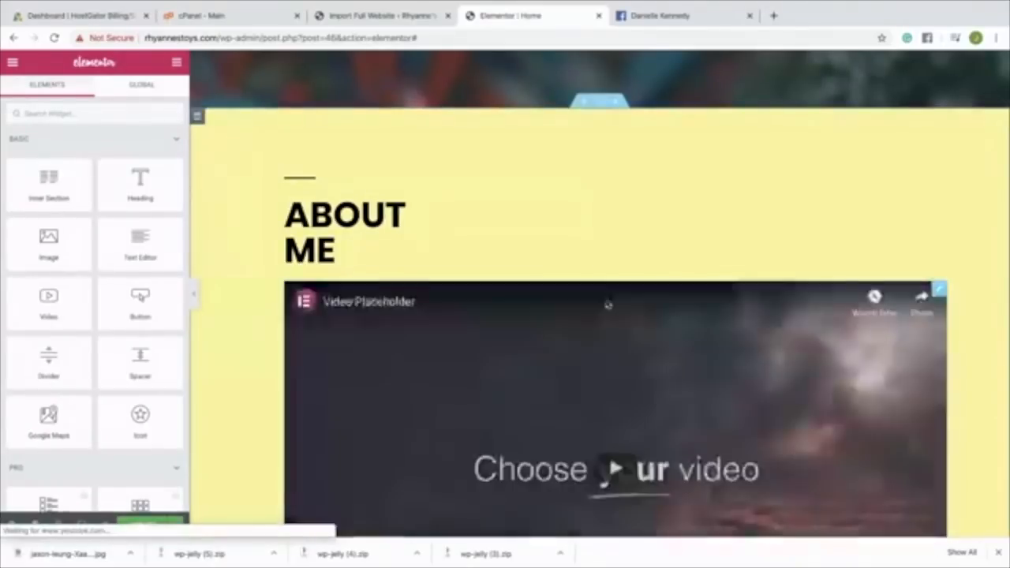
scroll(600, 306, down, 8)
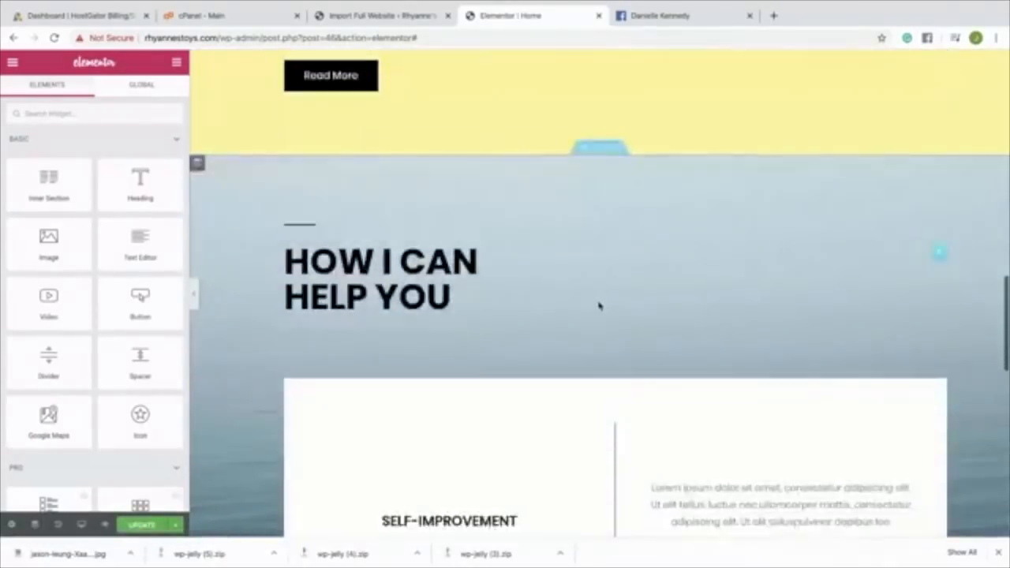
scroll(600, 306, up, 5)
scroll(600, 307, up, 10)
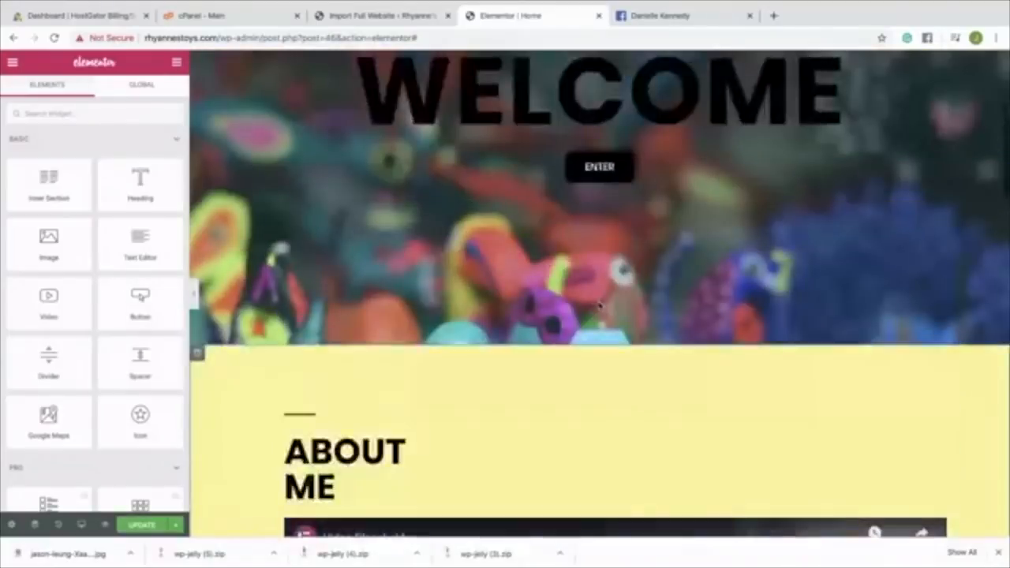
scroll(584, 268, down, 2)
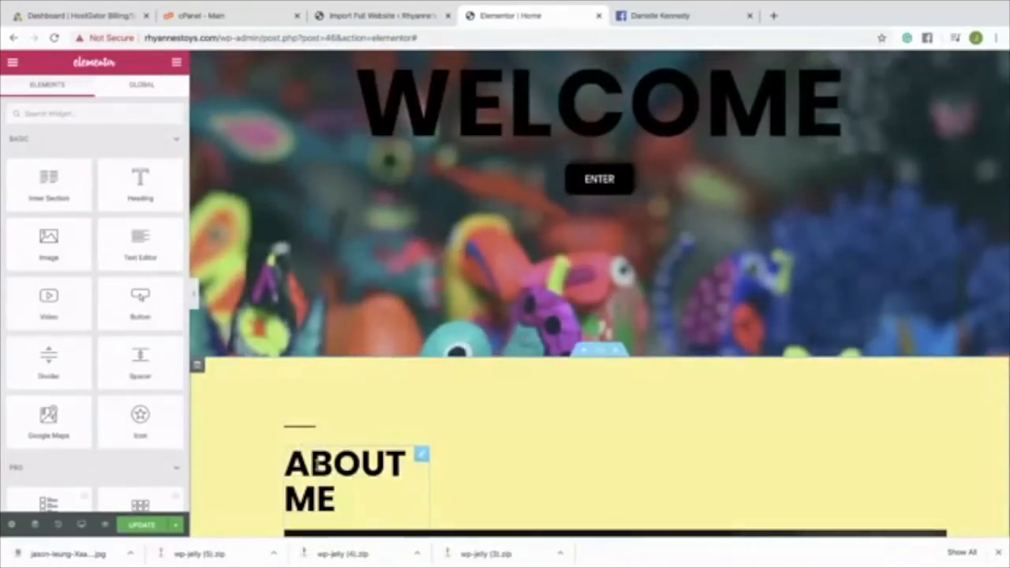
click(335, 497)
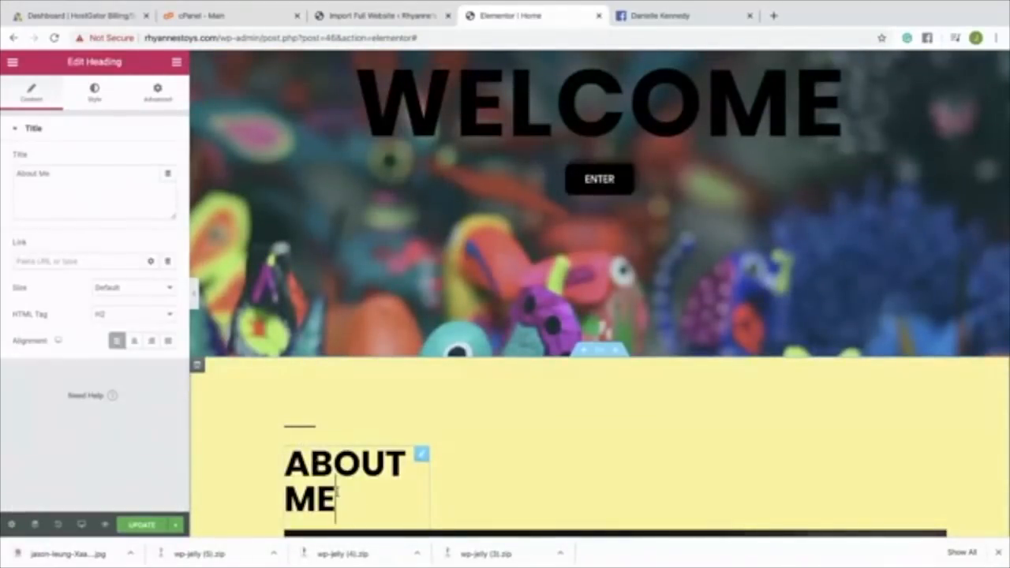
scroll(474, 474, down, 5)
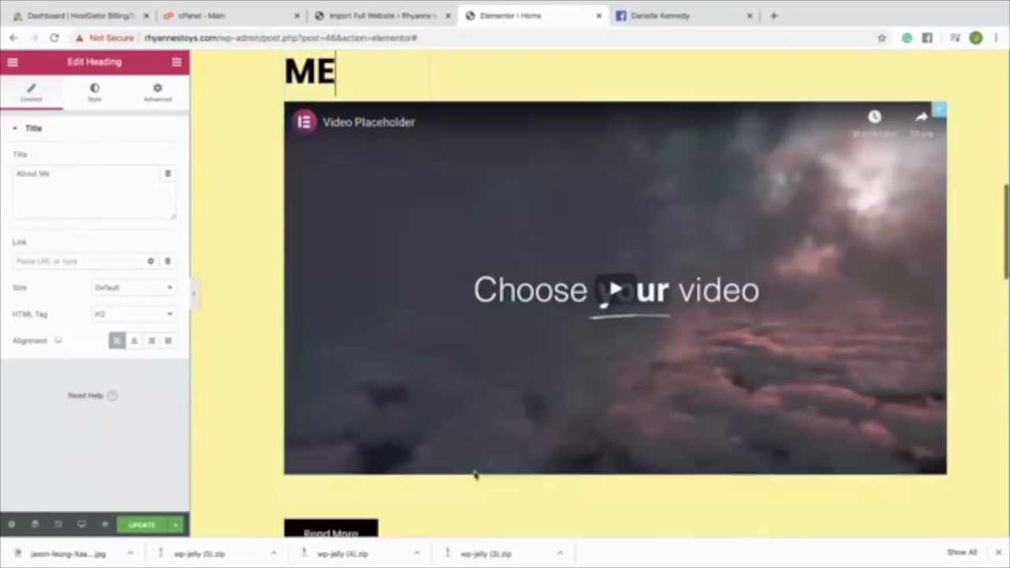
click(101, 93)
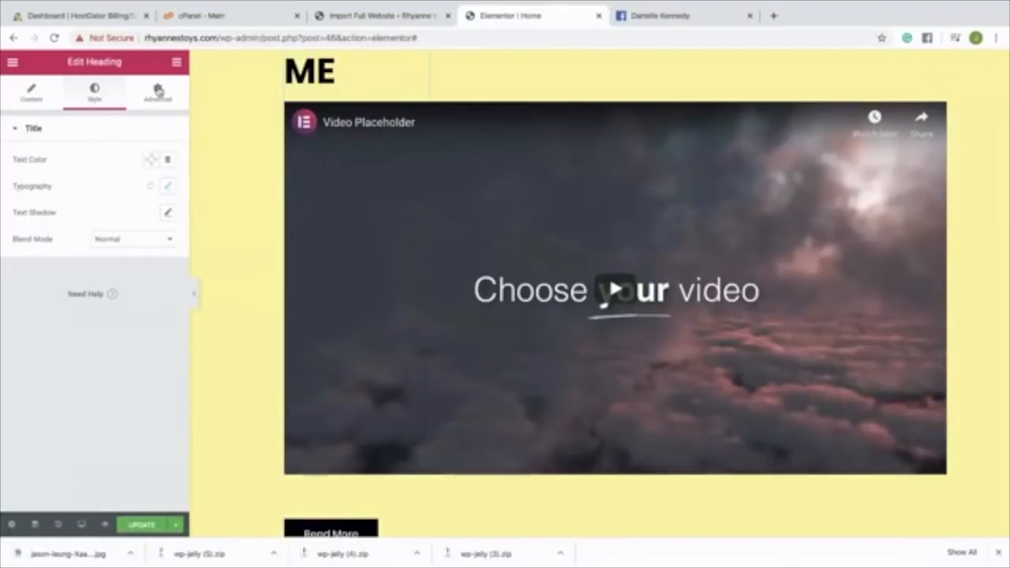
click(32, 95)
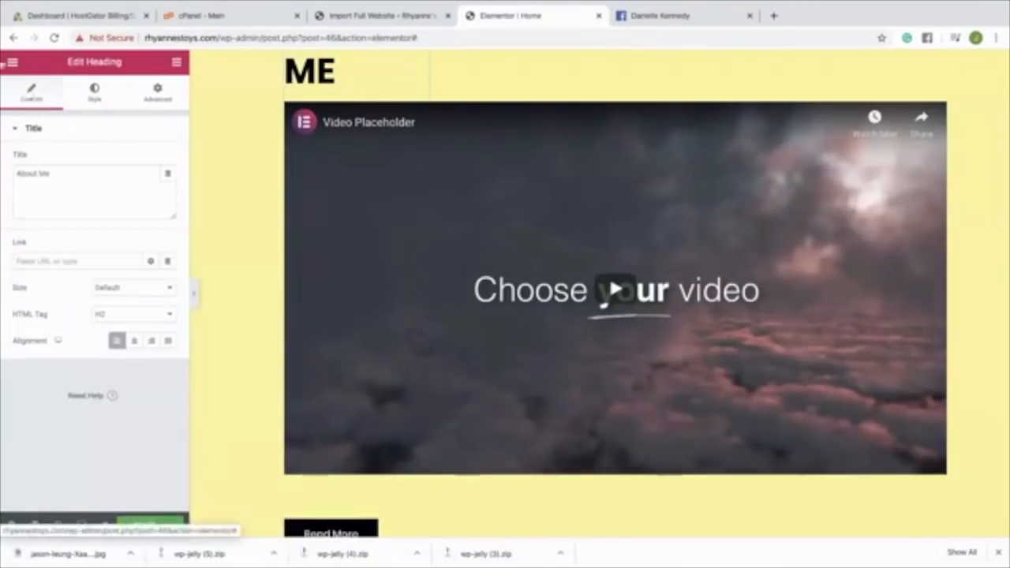
click(179, 63)
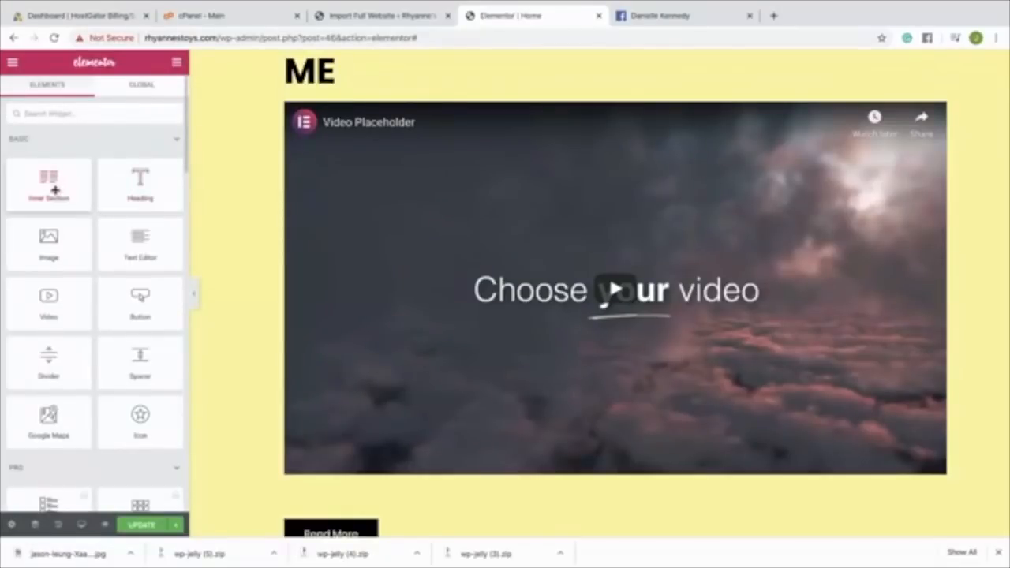
drag(135, 254, 354, 119)
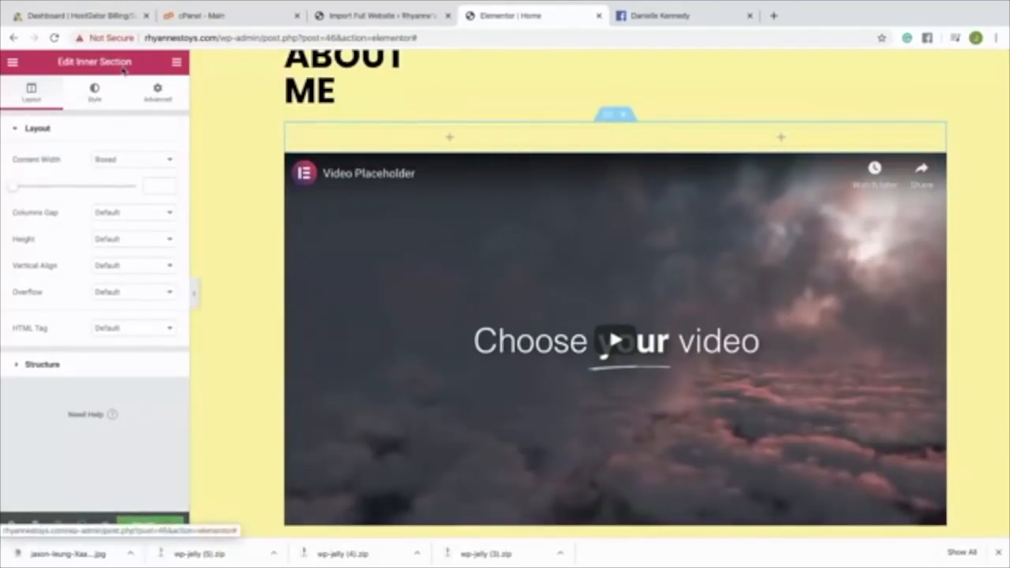
Drag a Text Editor widget with Lorem ipsum placeholder text above the About Me video
click(177, 62)
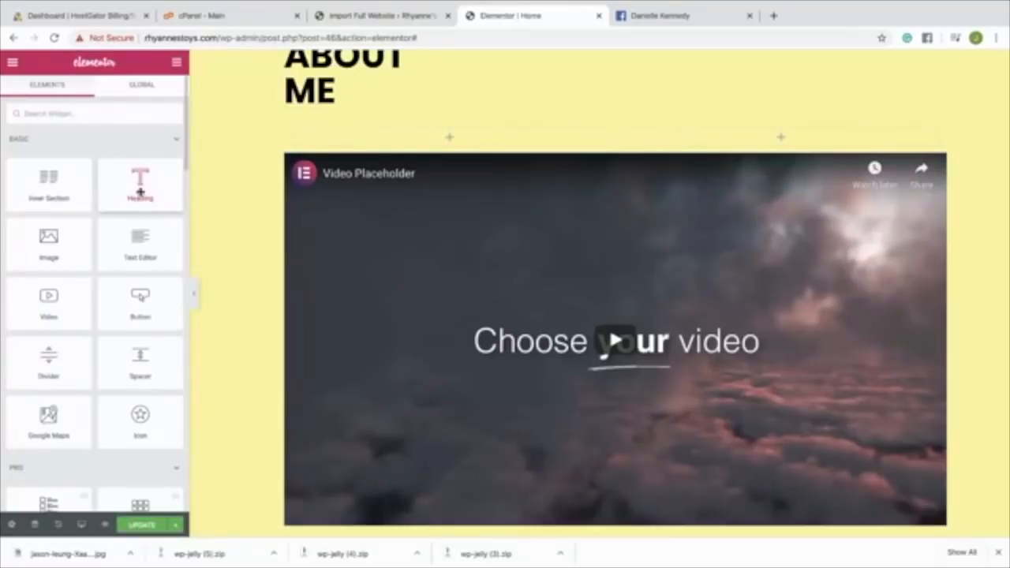
drag(147, 251, 368, 136)
scroll(414, 93, down, 1)
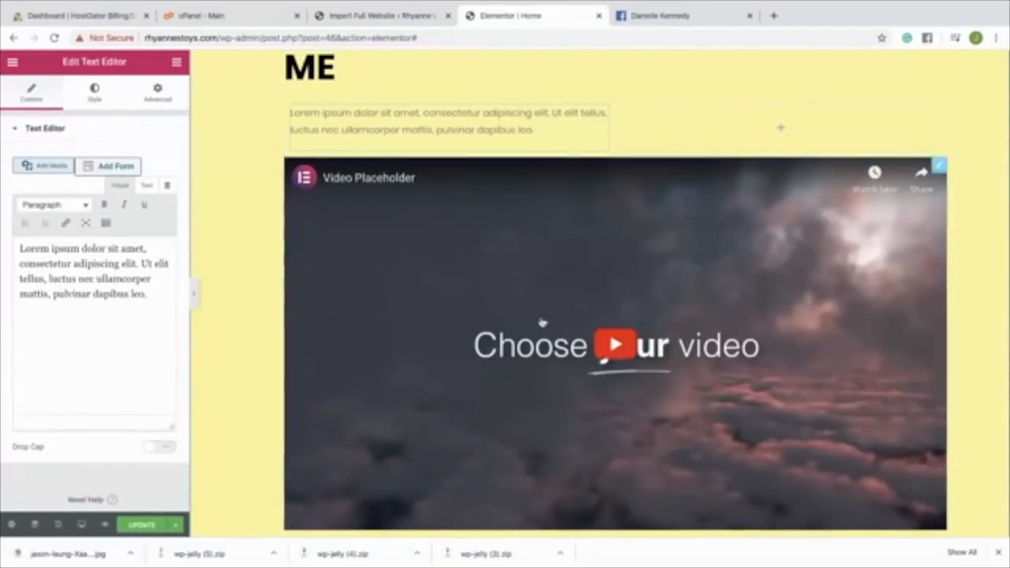
scroll(670, 334, down, 3)
scroll(671, 333, down, 2)
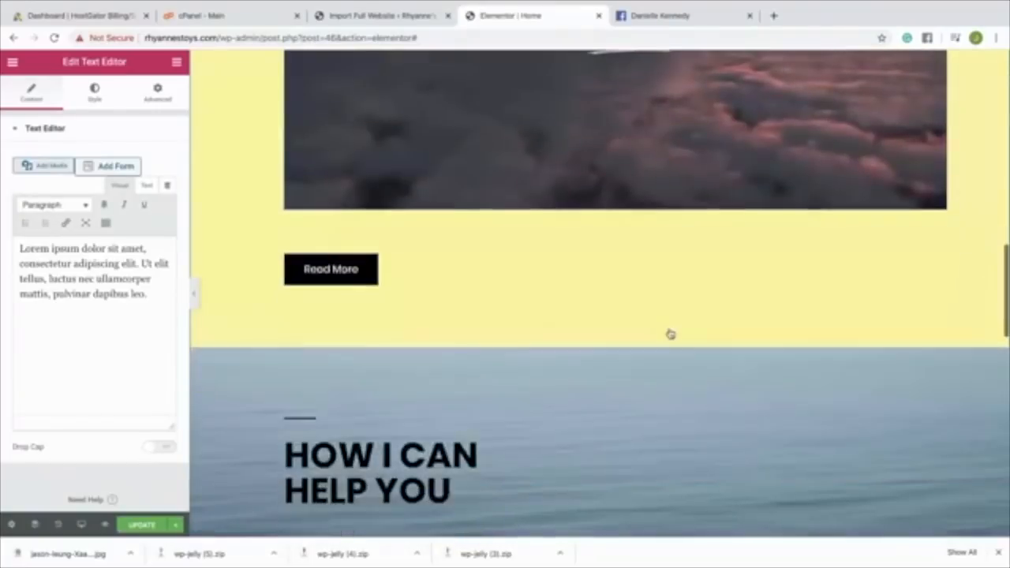
scroll(670, 334, up, 10)
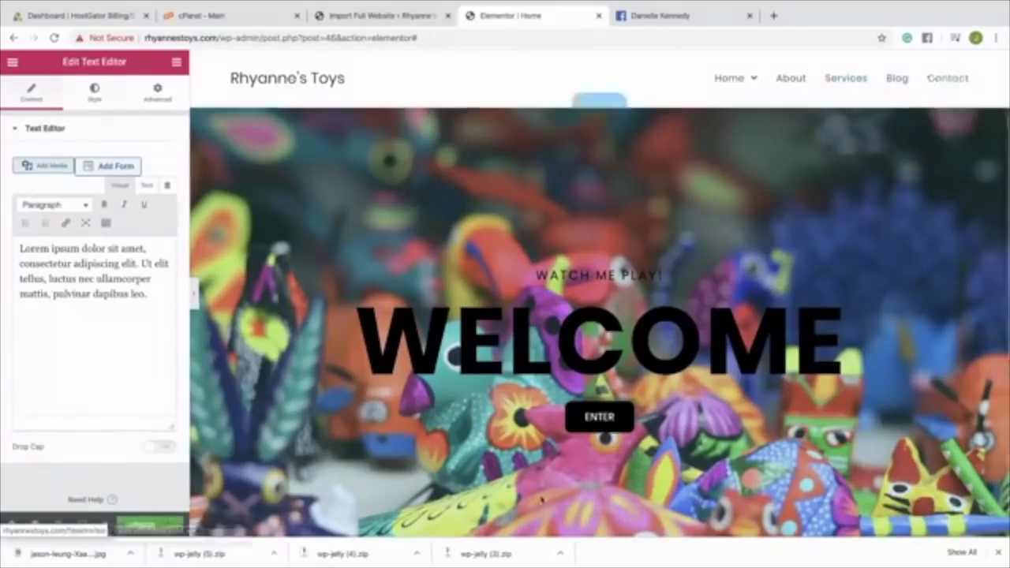
scroll(542, 499, down, 7)
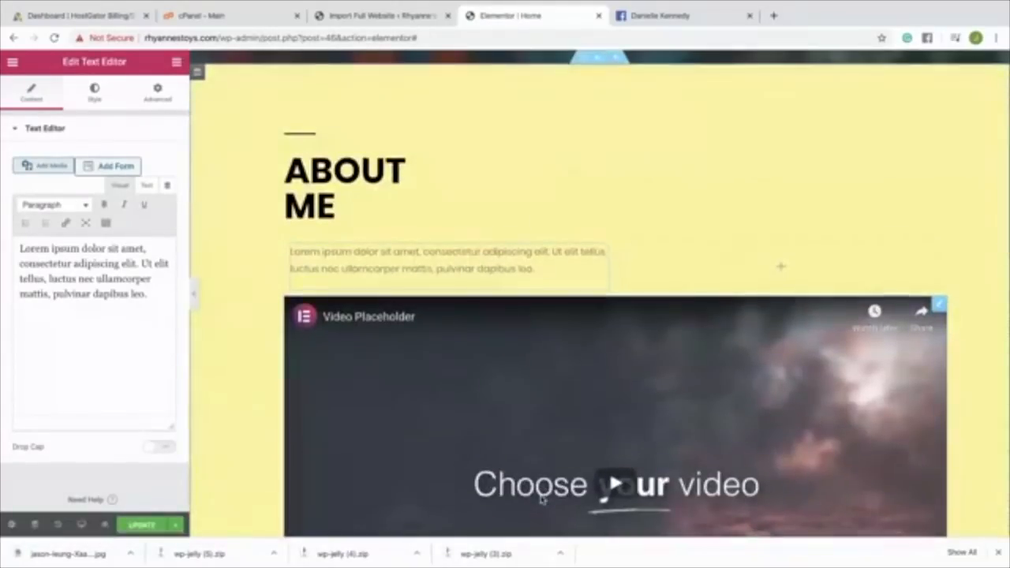
scroll(542, 499, down, 10)
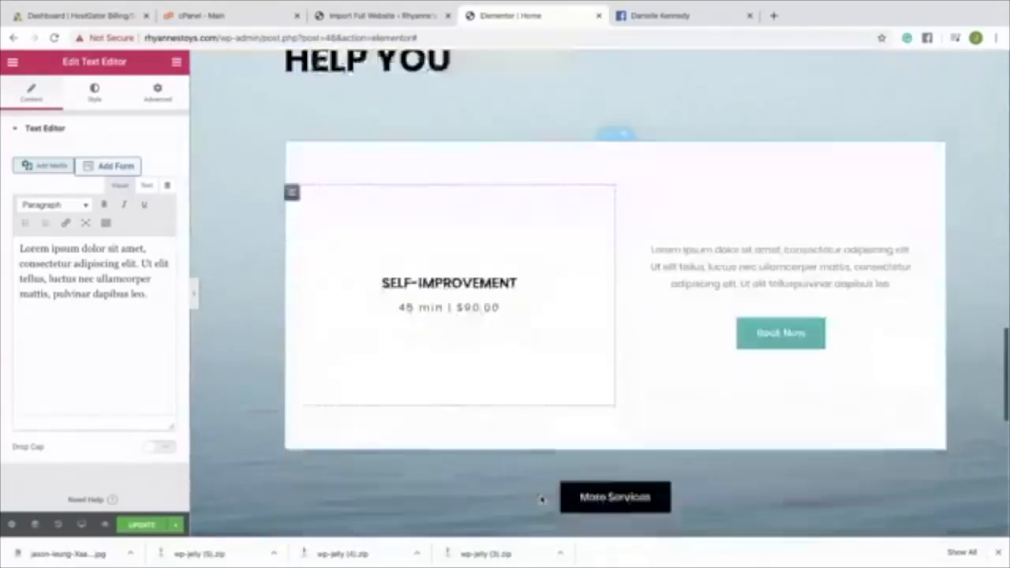
scroll(542, 498, down, 1)
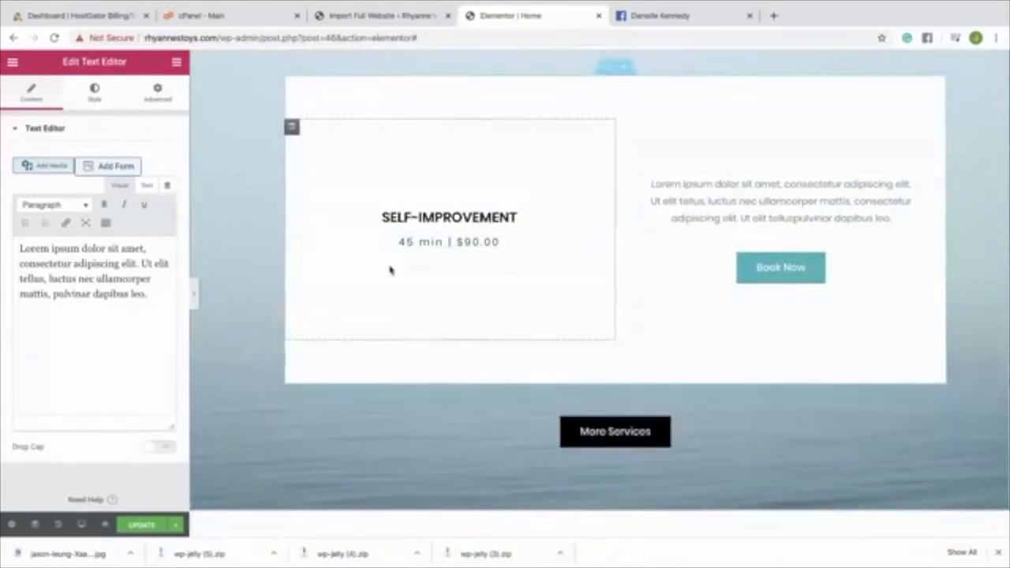
scroll(390, 271, up, 4)
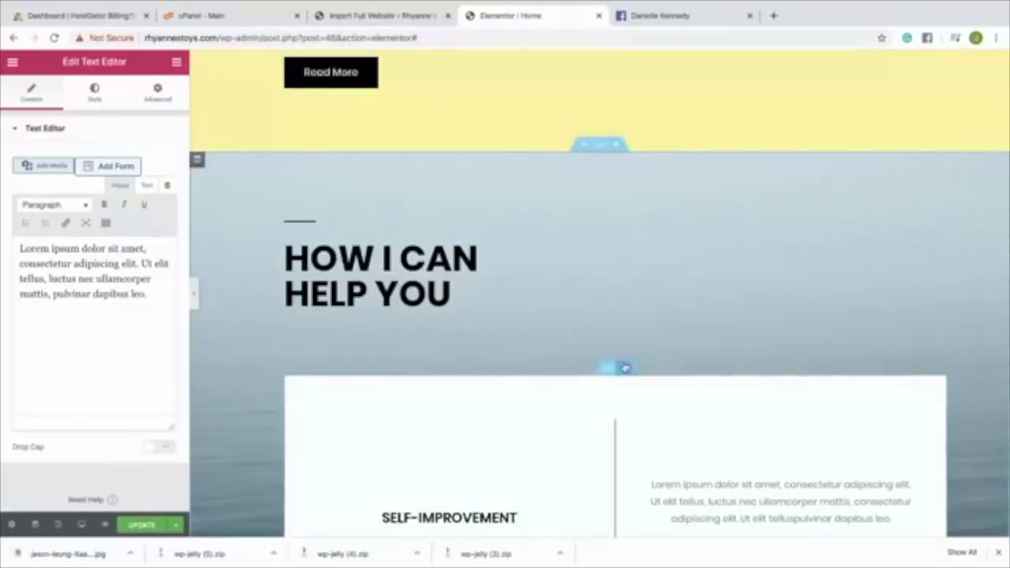
Delete the Self-Improvement services block
right_click(626, 368)
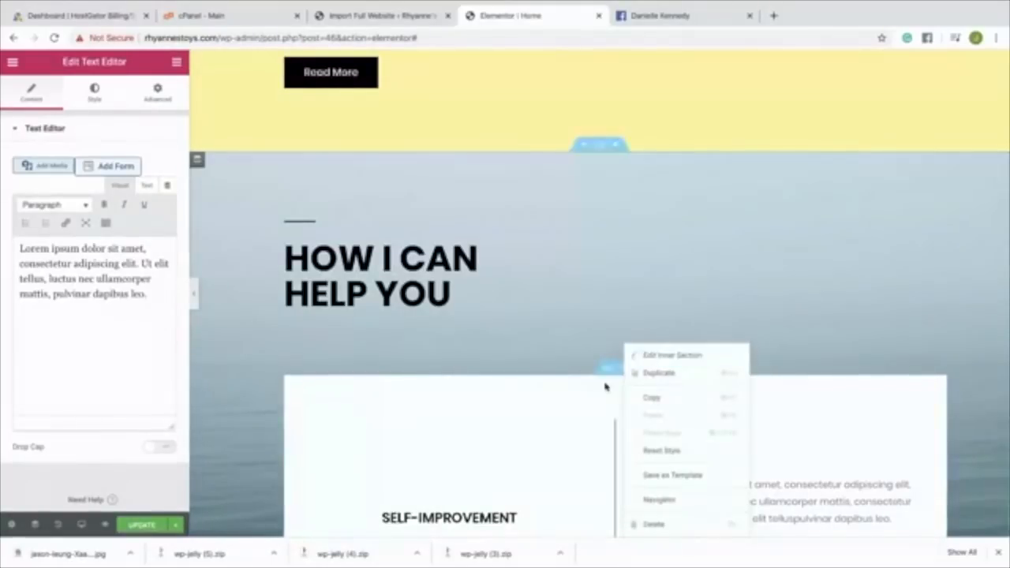
click(598, 371)
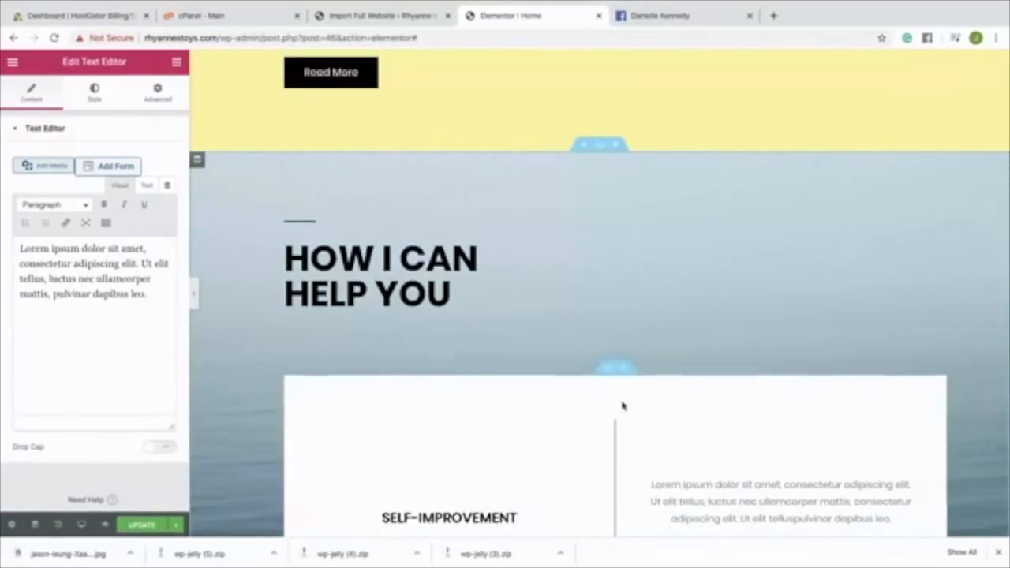
right_click(626, 369)
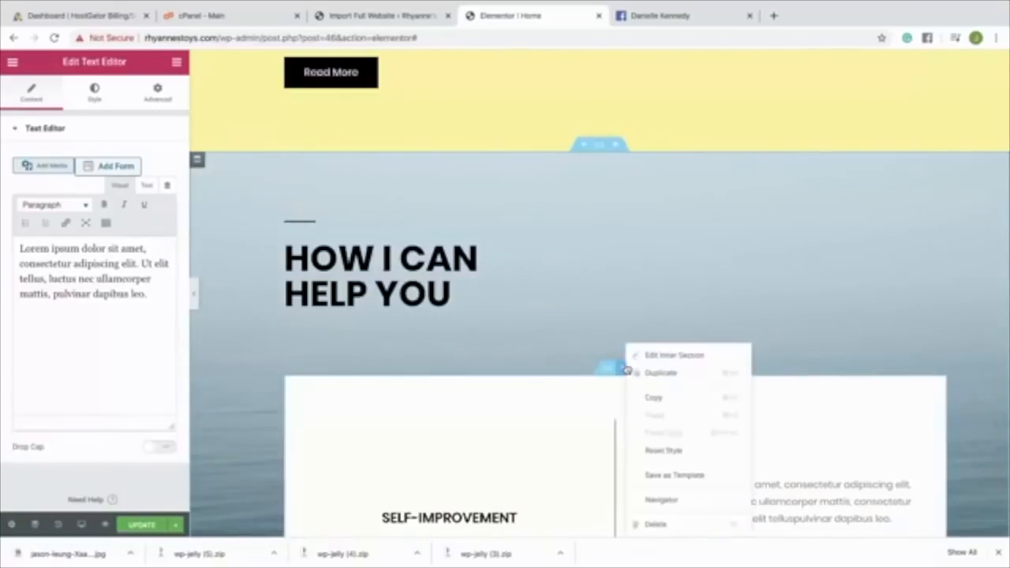
click(684, 525)
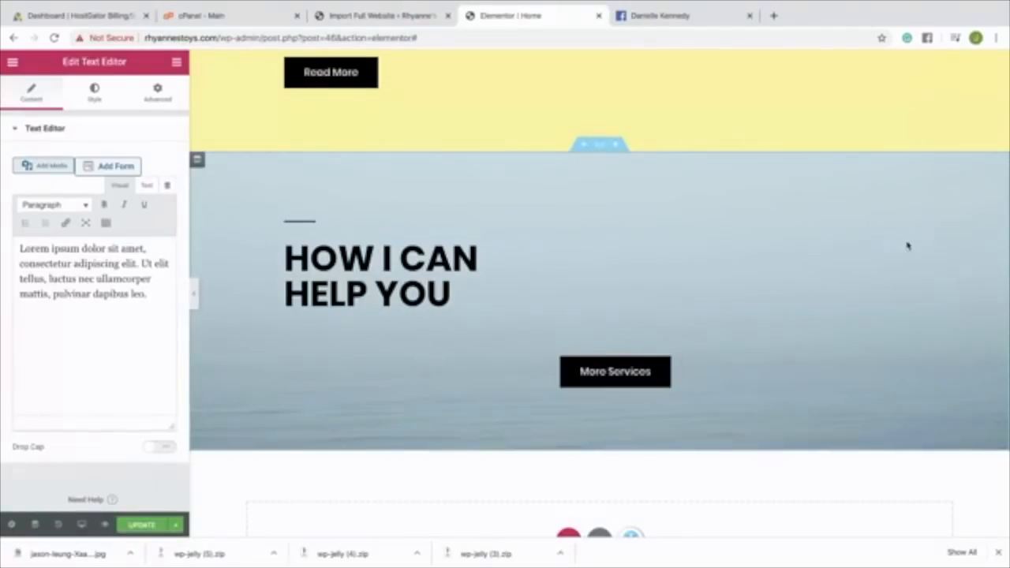
Delete the HOW I CAN HELP YOU heading, the More Services button, and the grey section
right_click(940, 250)
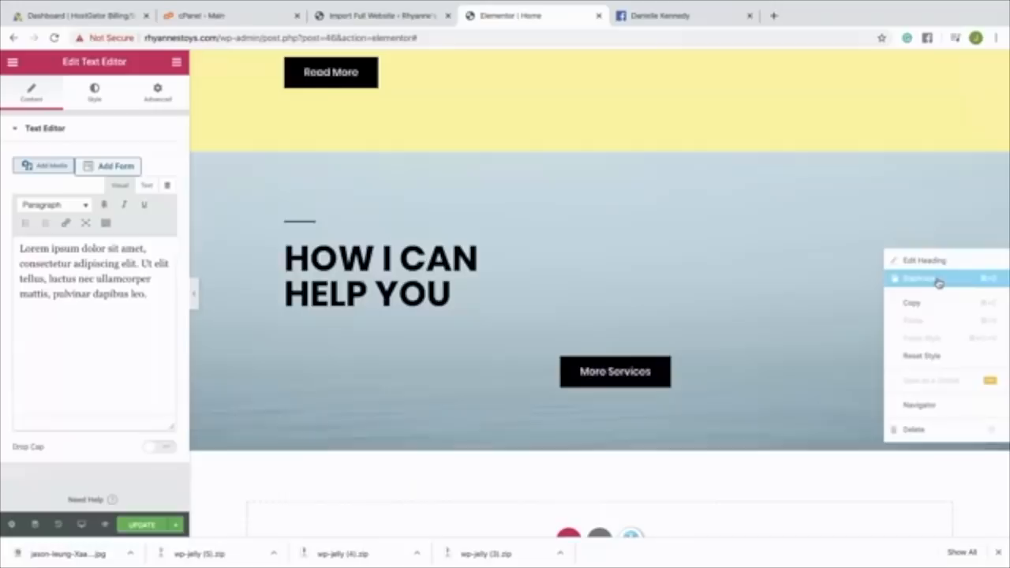
click(940, 430)
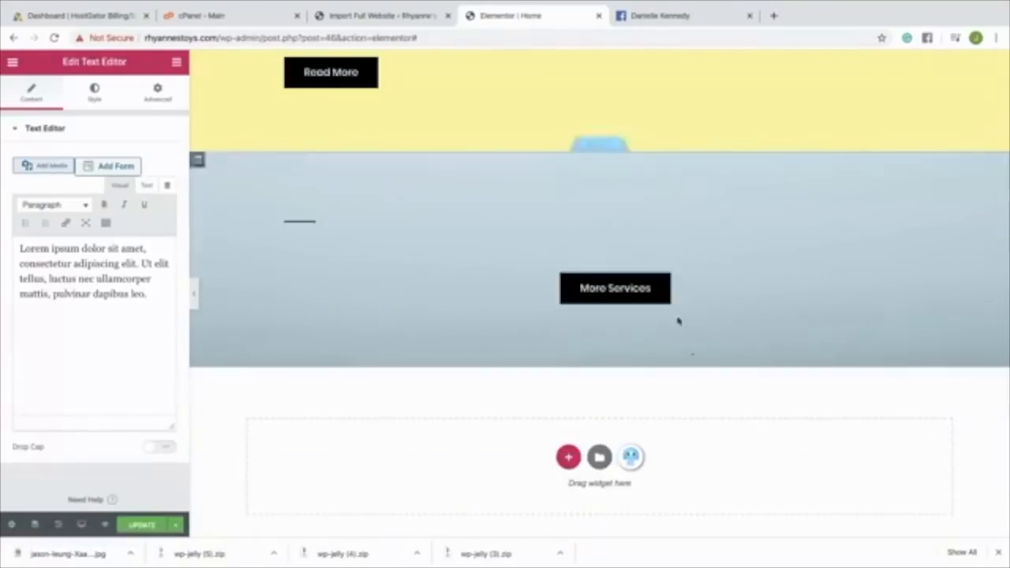
click(937, 248)
right_click(940, 249)
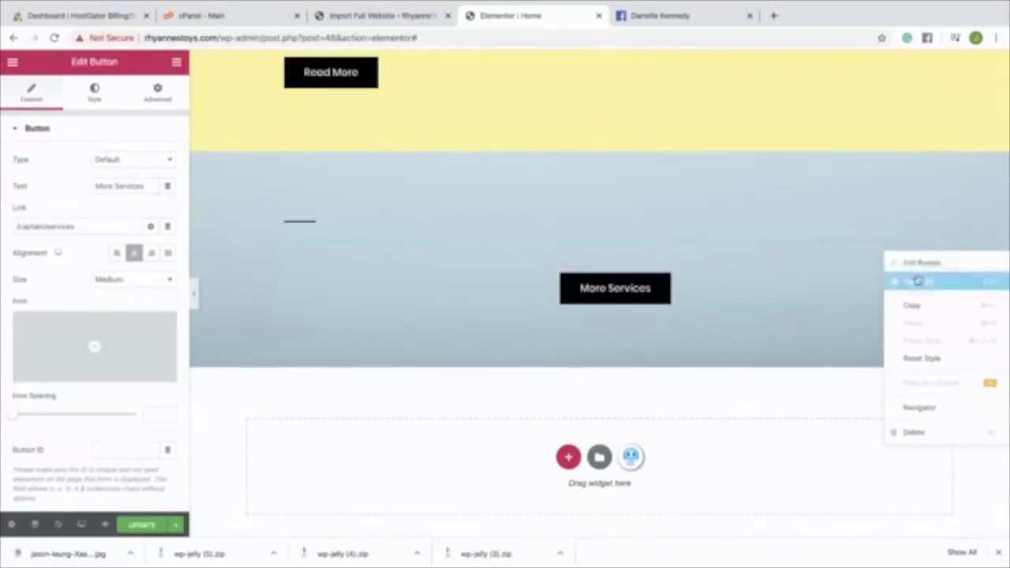
click(925, 432)
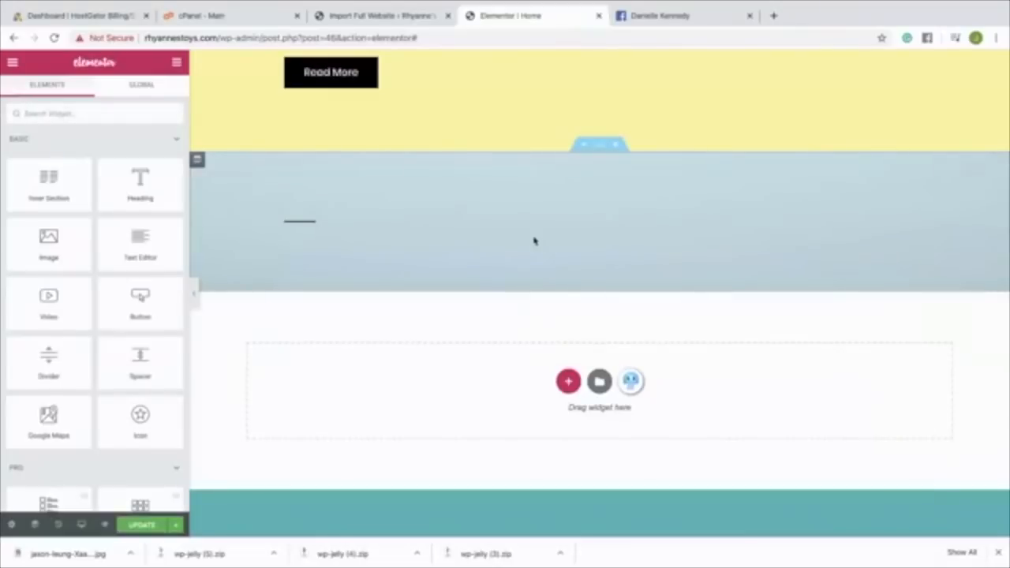
right_click(615, 148)
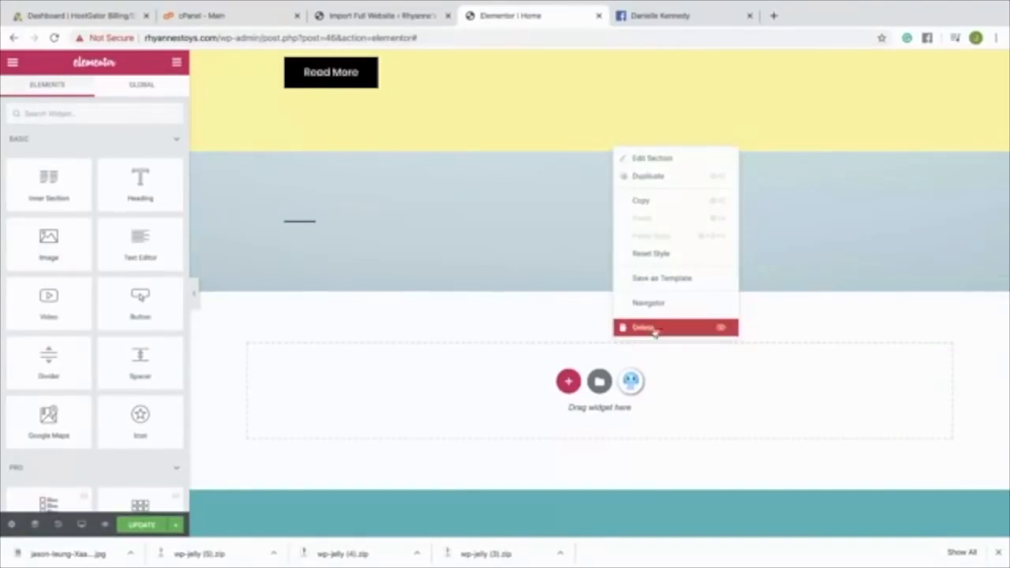
click(655, 330)
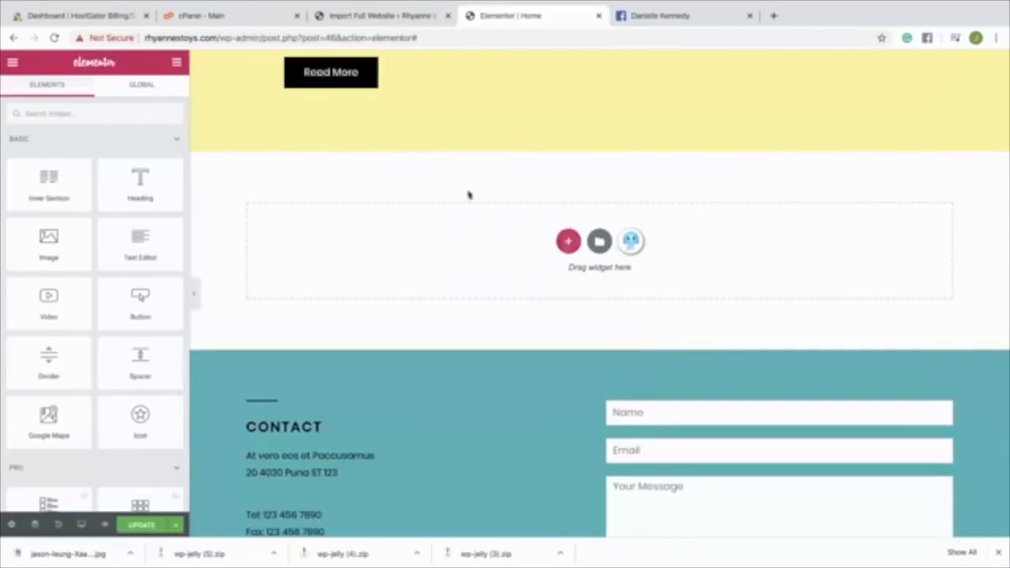
Start adding a layout in the empty section, then cancel the structure picker
click(570, 242)
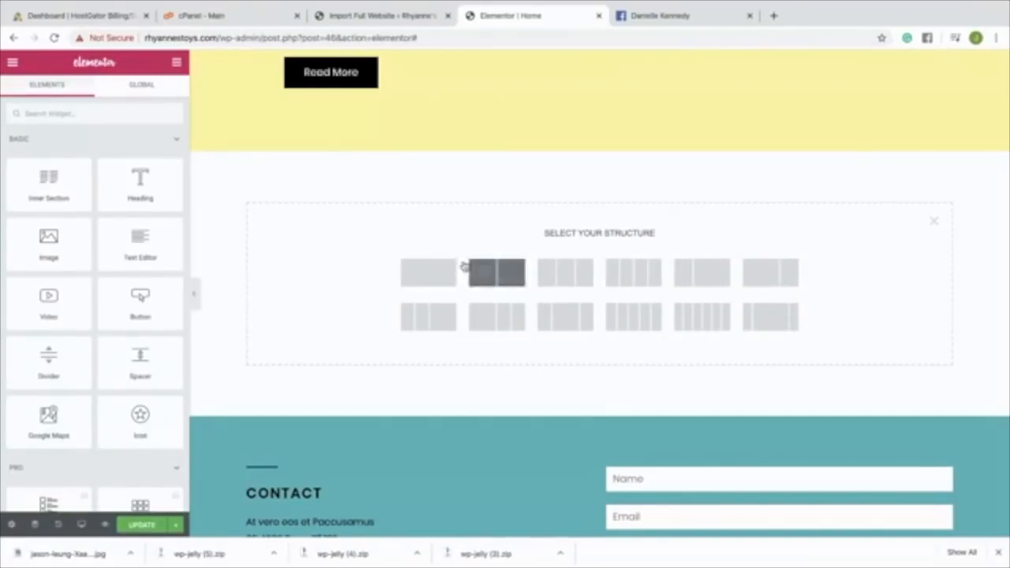
scroll(450, 79, up, 10)
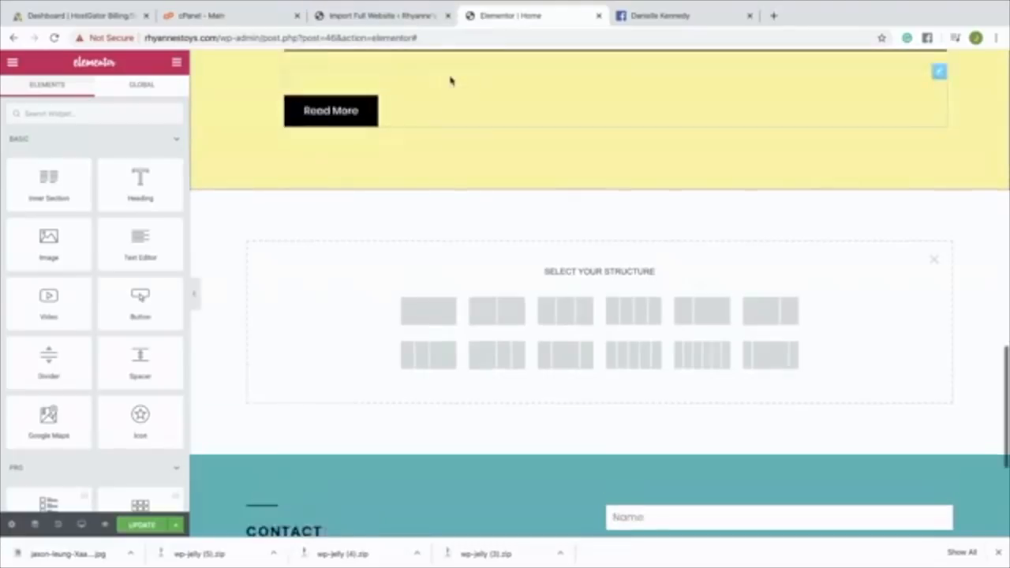
scroll(448, 75, down, 7)
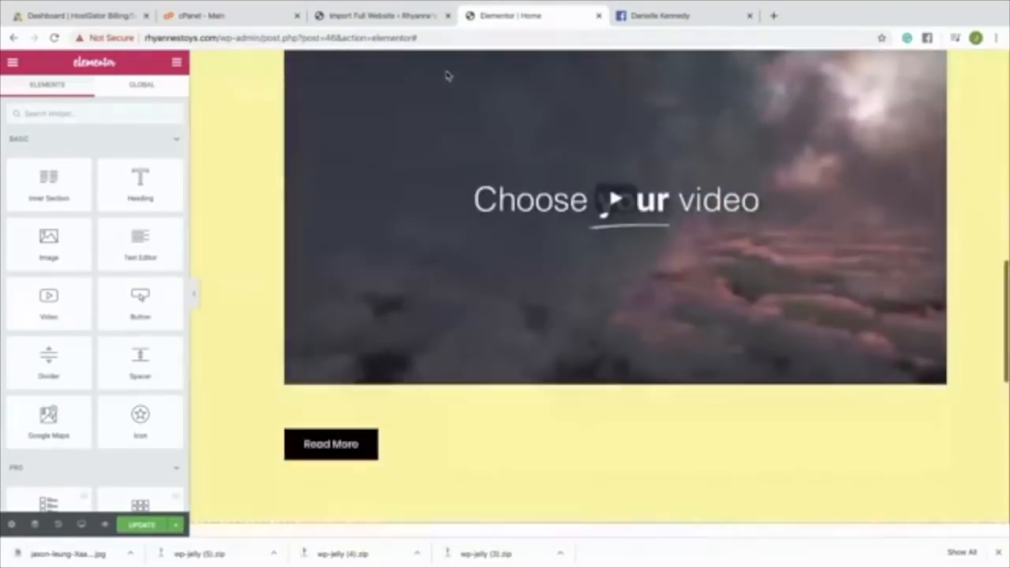
scroll(446, 67, down, 2)
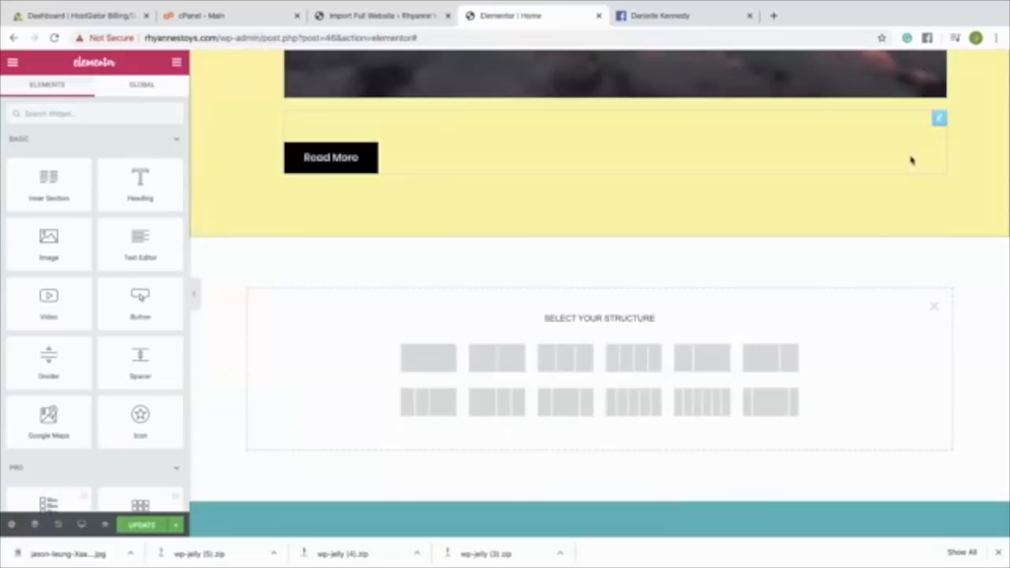
click(934, 307)
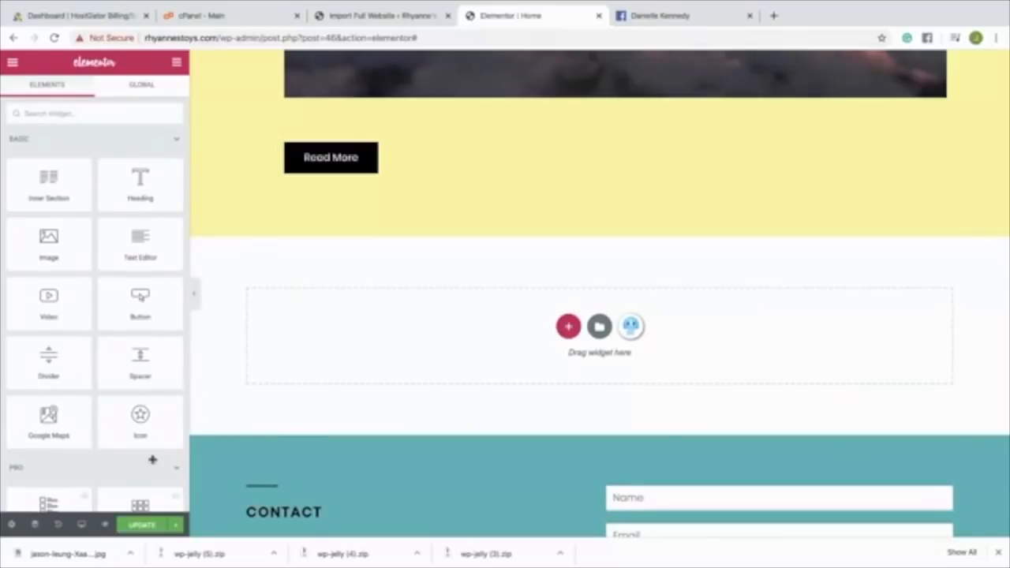
Save the homepage changes with UPDATE
click(137, 521)
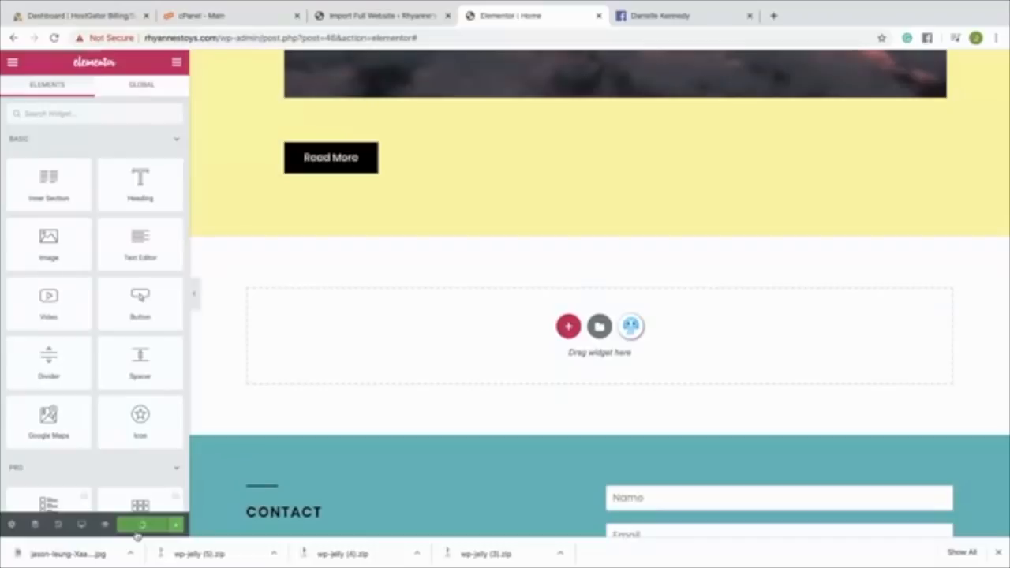
scroll(435, 208, up, 15)
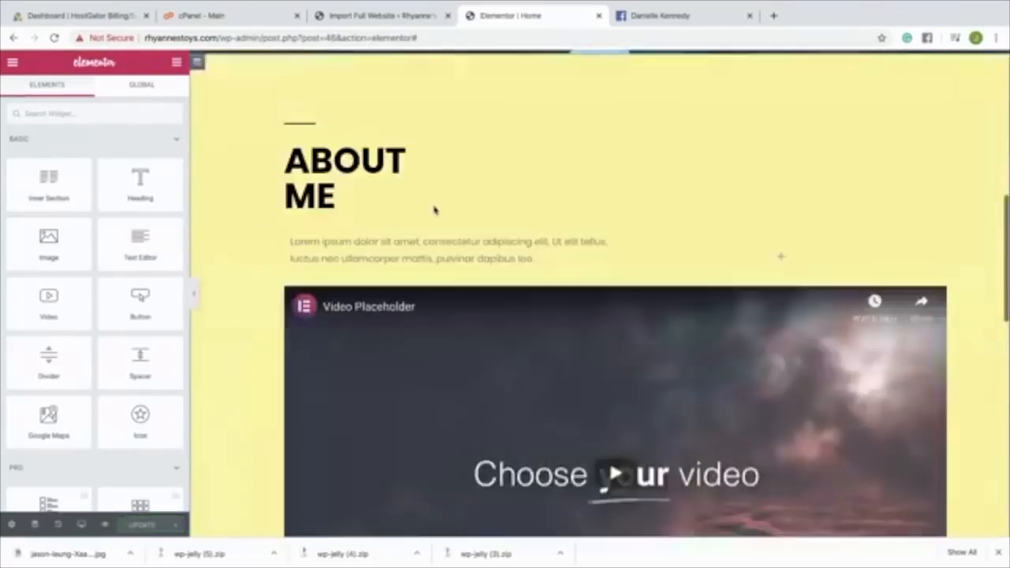
scroll(435, 208, down, 3)
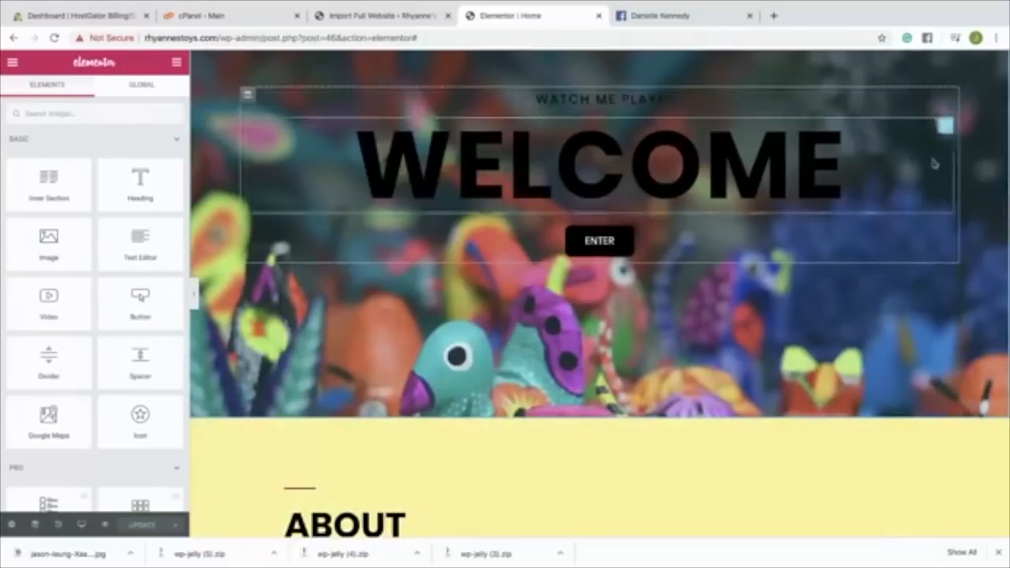
Edit the WELCOME heading, review its typography and colour, then open its Advanced tab
right_click(944, 130)
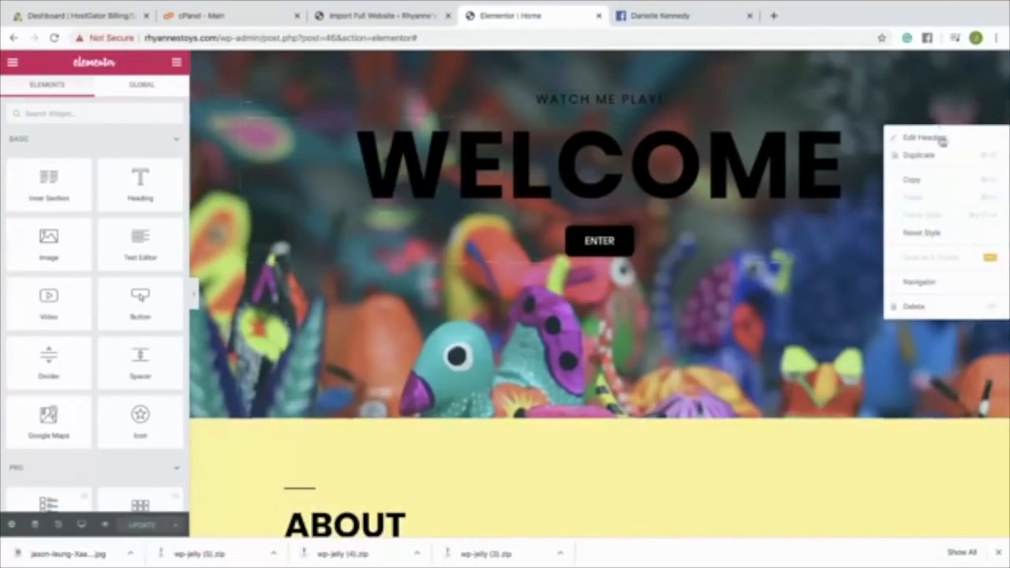
click(932, 138)
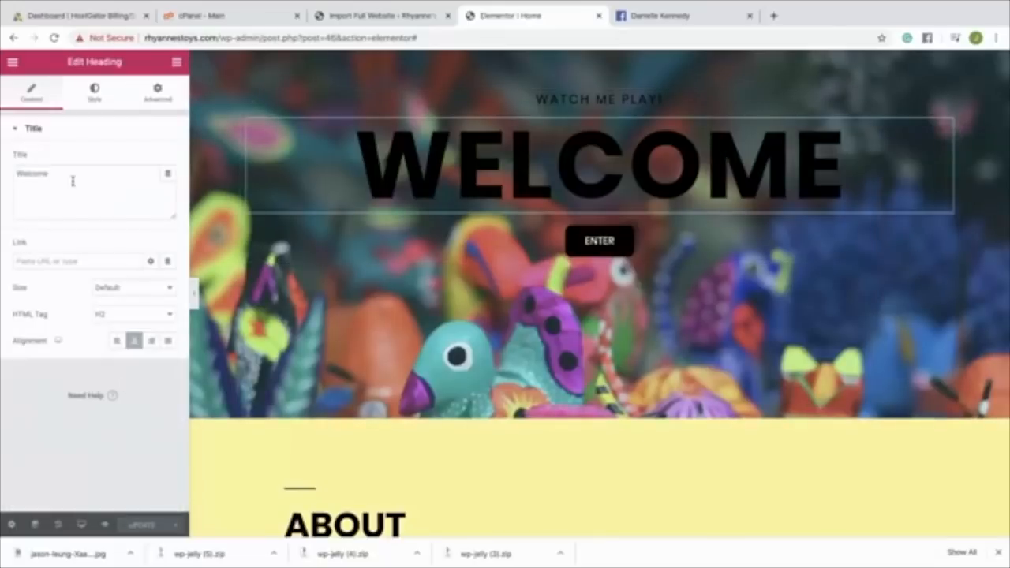
click(94, 93)
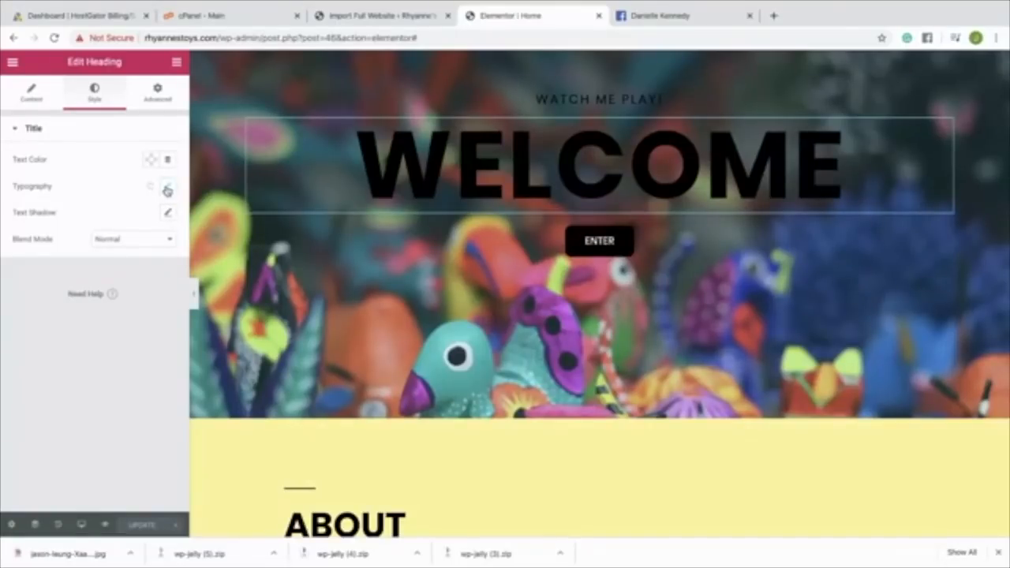
click(167, 189)
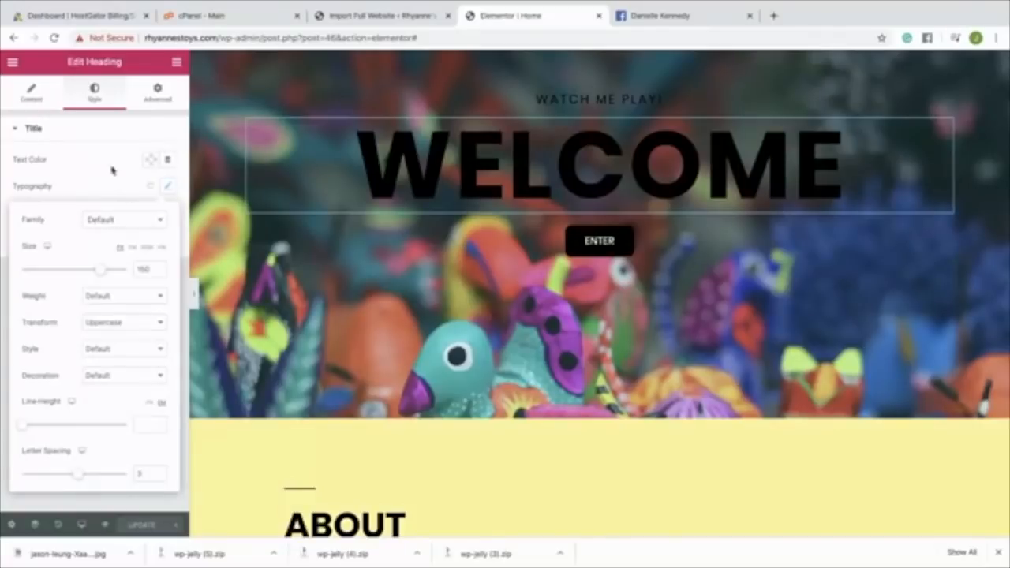
click(149, 160)
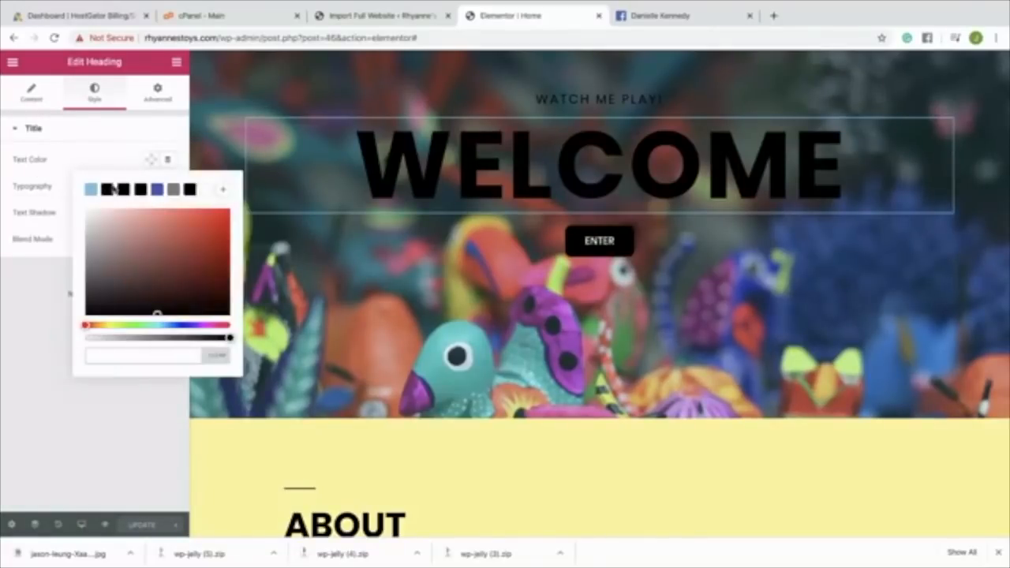
click(46, 307)
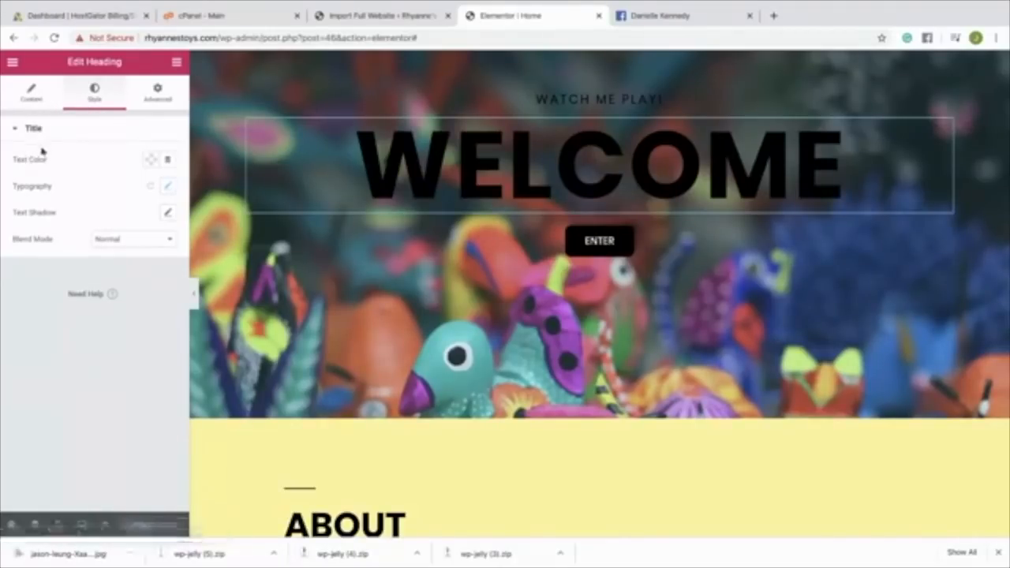
click(32, 95)
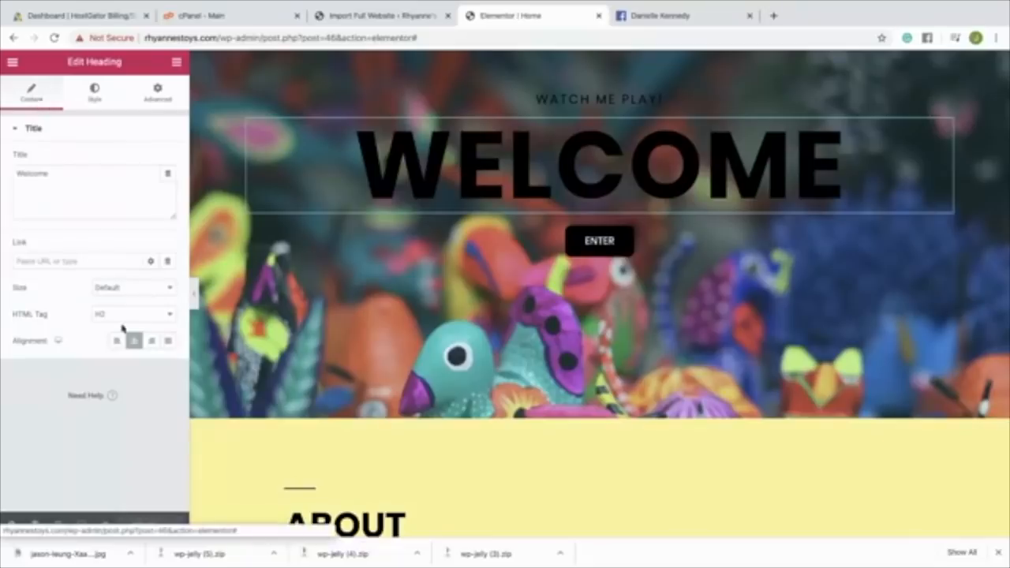
click(159, 90)
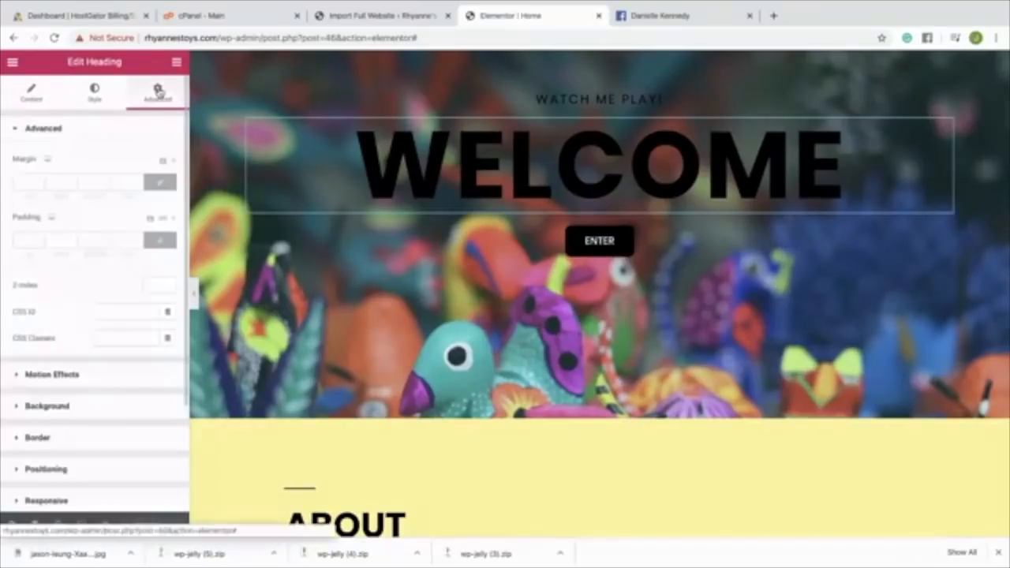
scroll(85, 329, down, 3)
Give the WELCOME heading a Classic background in solid magenta
click(85, 300)
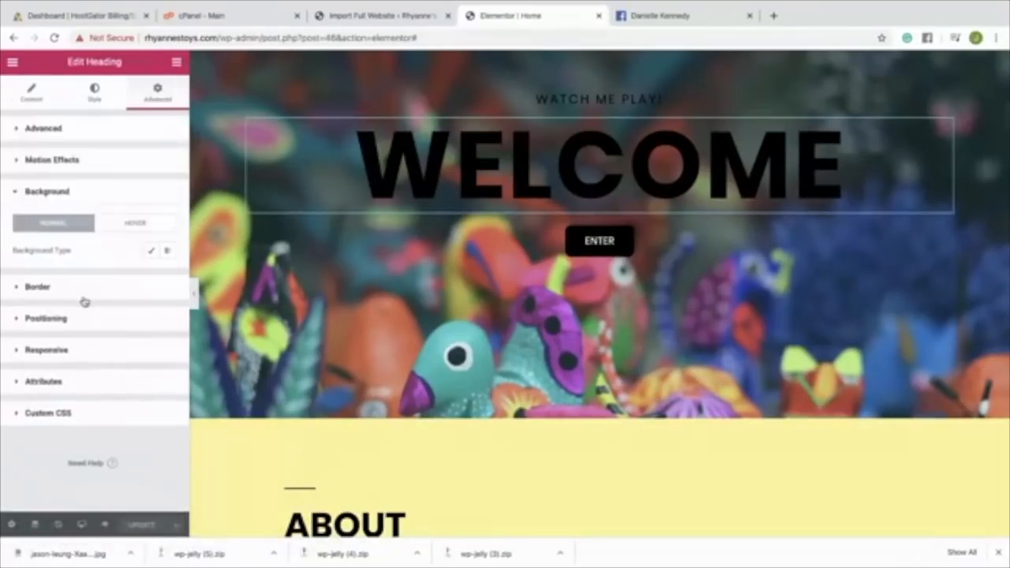
click(151, 250)
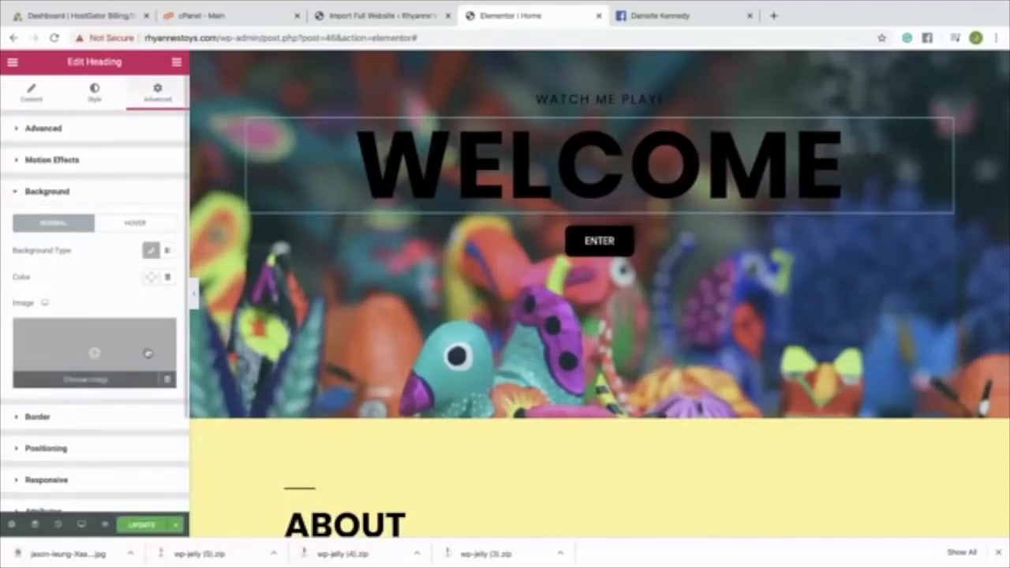
click(153, 281)
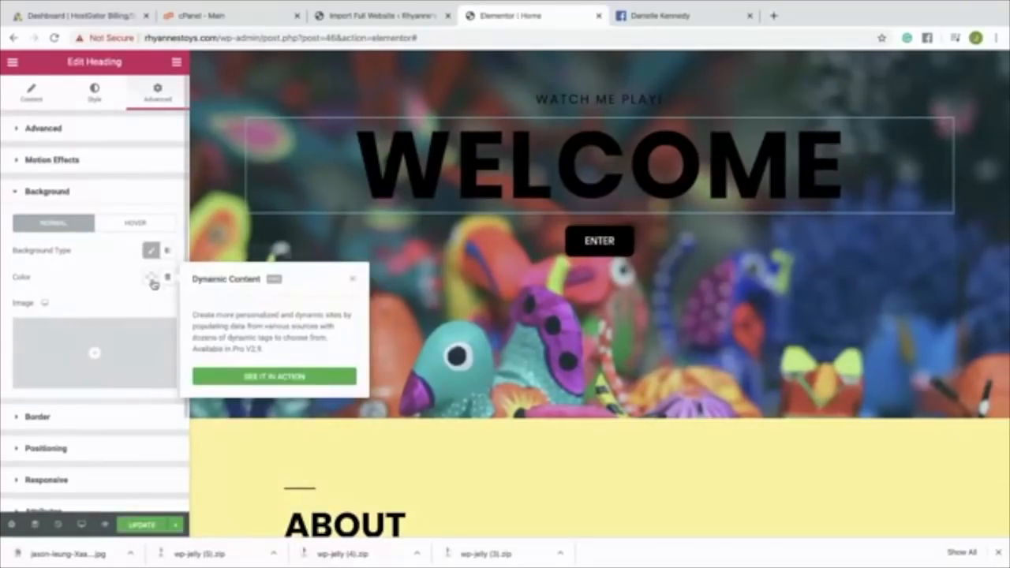
click(148, 280)
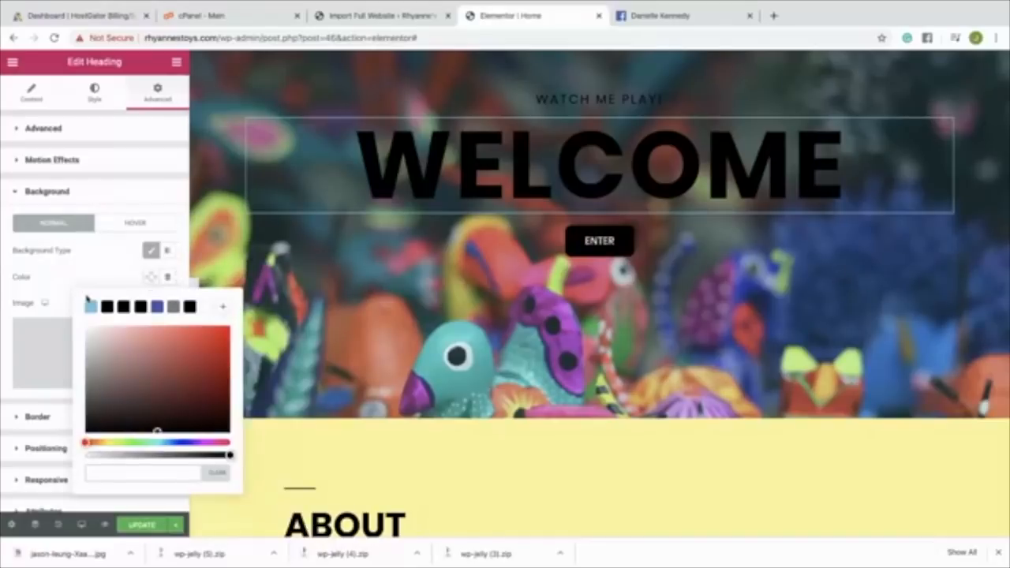
mouse_move(157, 442)
mouse_down()
mouse_move(86, 444)
mouse_move(134, 445)
mouse_move(207, 341)
mouse_up()
drag(118, 442, 214, 444)
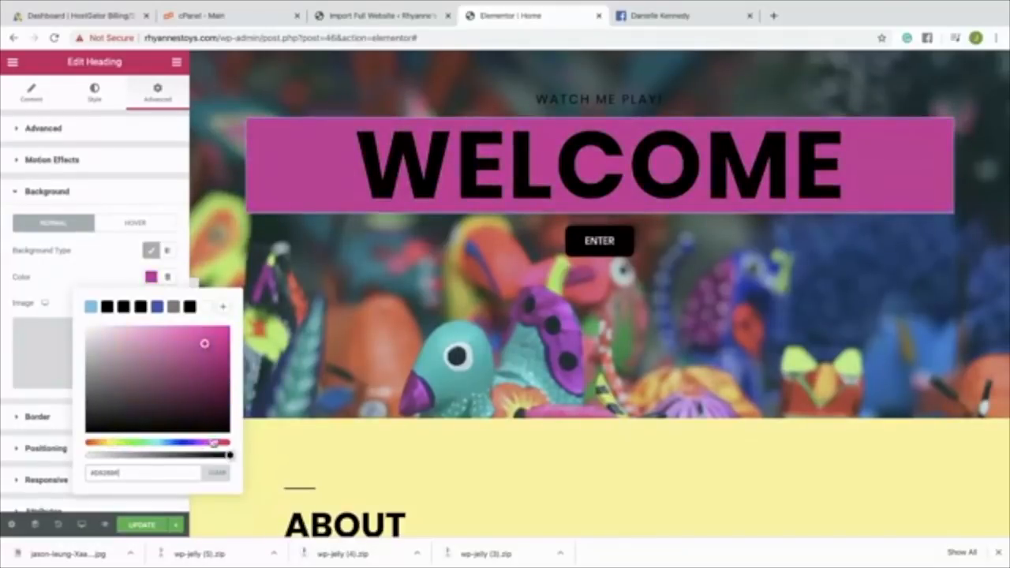
click(118, 261)
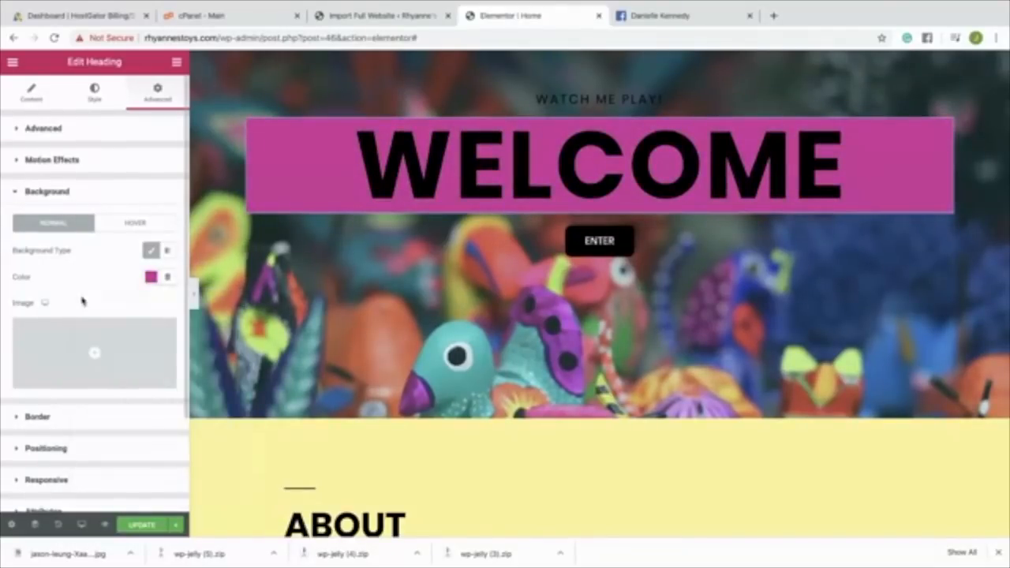
scroll(84, 338, down, 2)
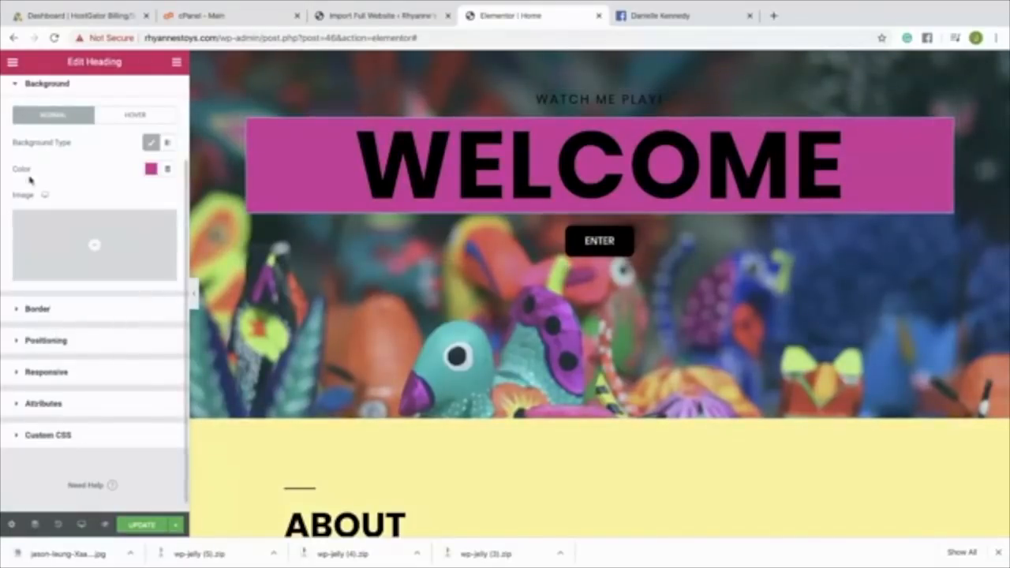
Round the WELCOME box's corners with a border radius of 20
click(58, 311)
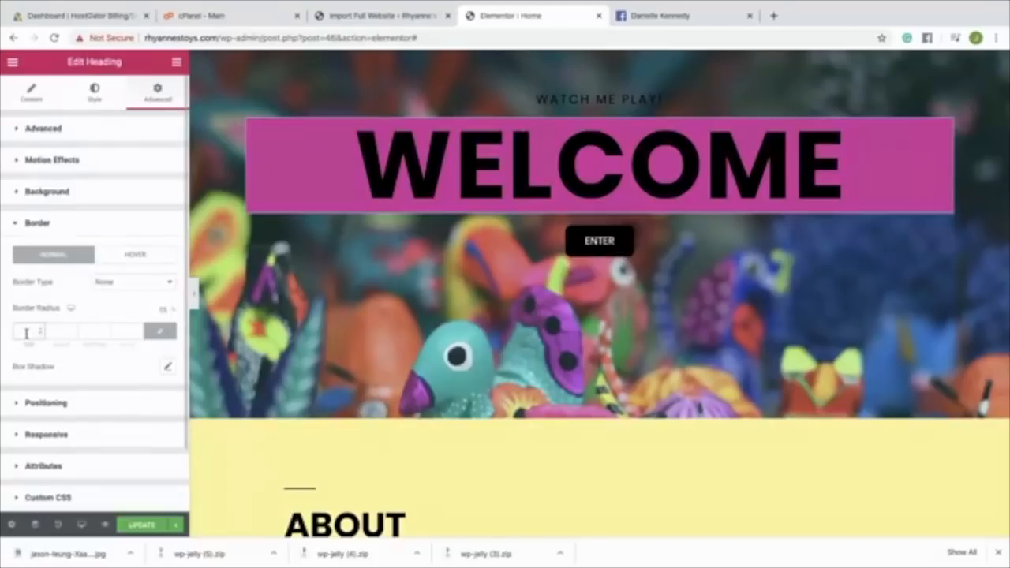
text(20)
click(87, 312)
Add an inset box shadow with horizontal 6 and vertical -6, then update the page
click(166, 367)
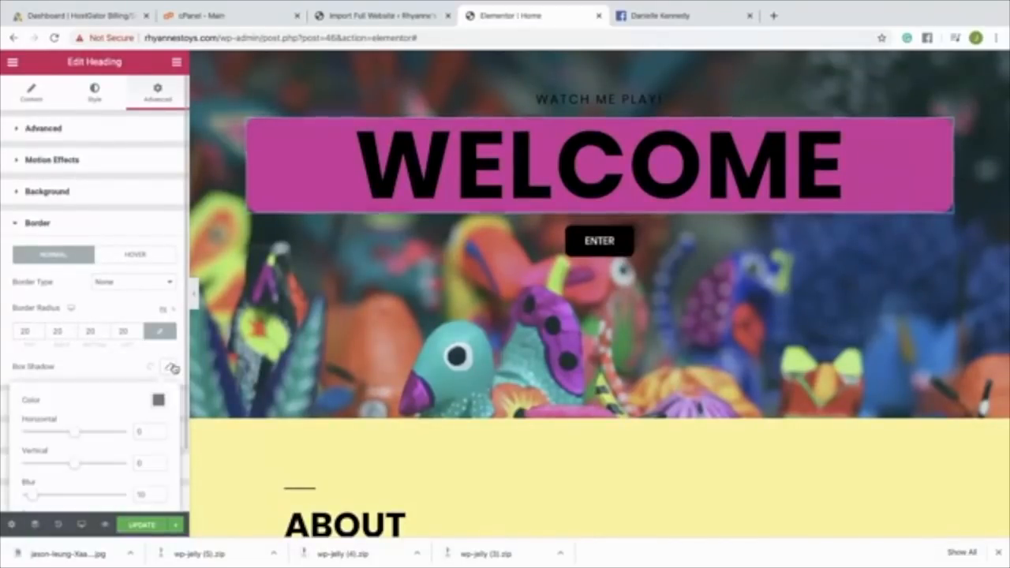
click(137, 431)
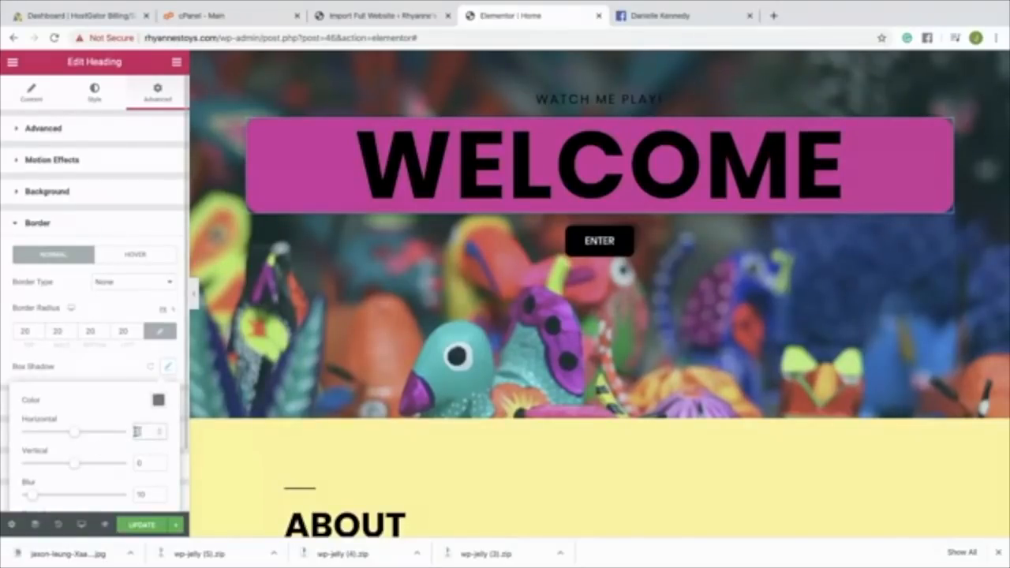
scroll(154, 481, down, 2)
click(156, 483)
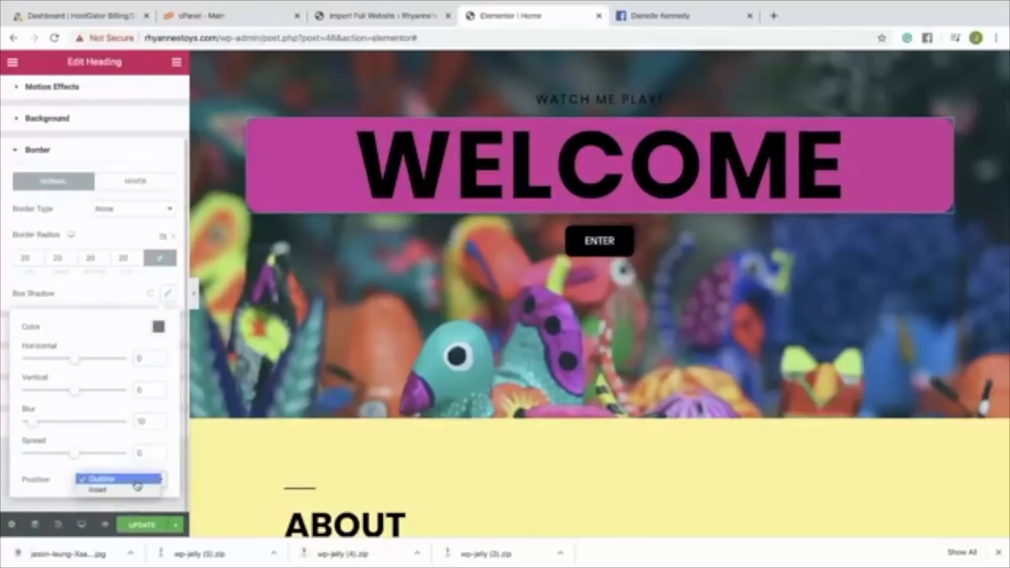
click(136, 492)
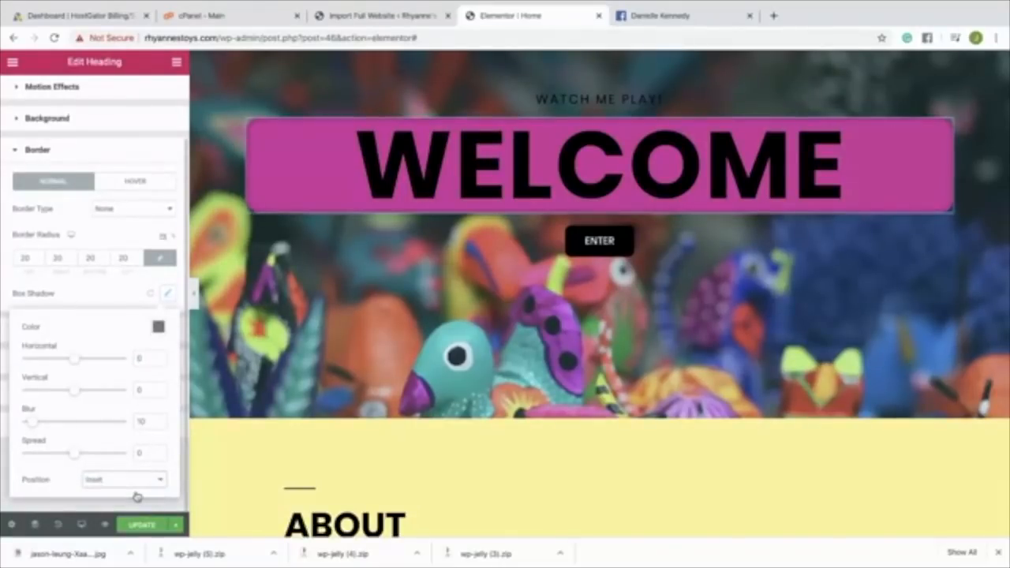
drag(148, 359, 125, 364)
text(6)
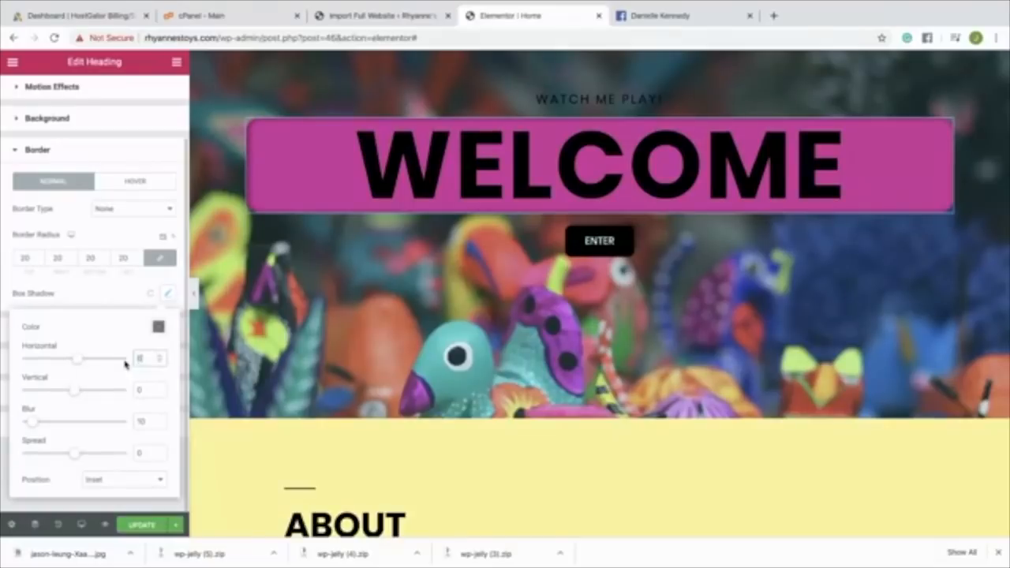
click(140, 390)
text(-6)
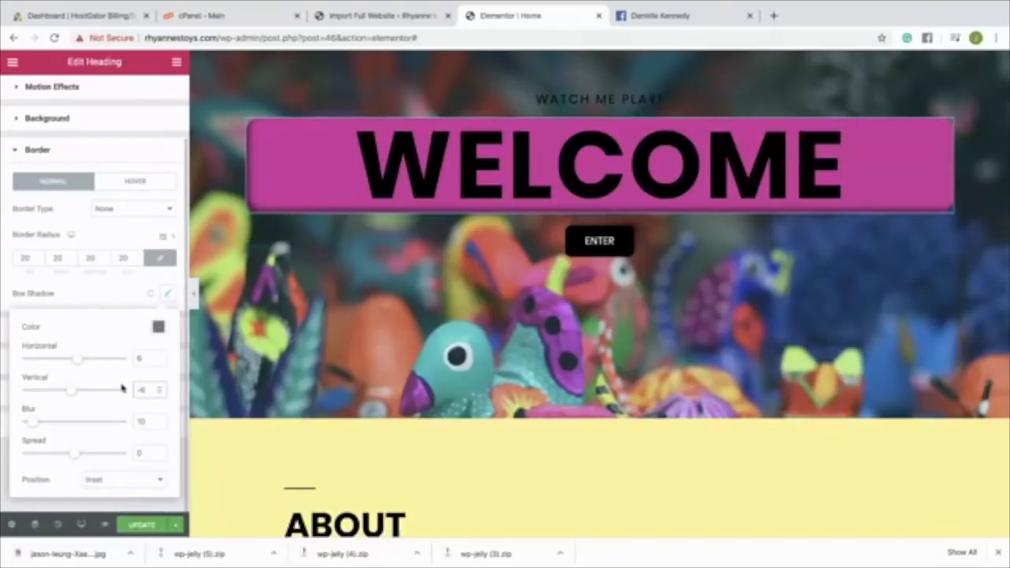
click(137, 525)
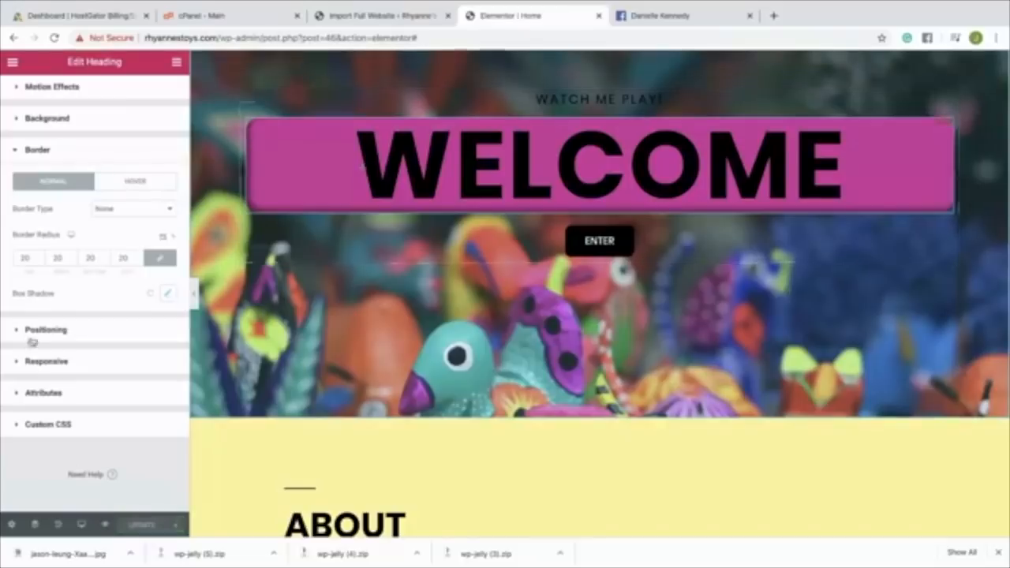
scroll(72, 335, up, 2)
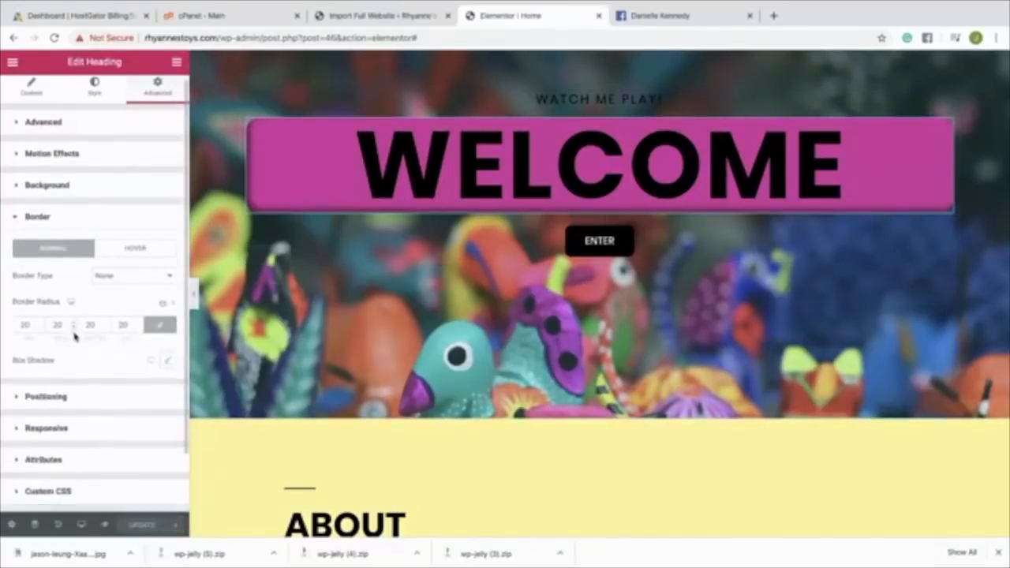
In tablet view, reduce the WELCOME heading's typography size to 101
click(82, 526)
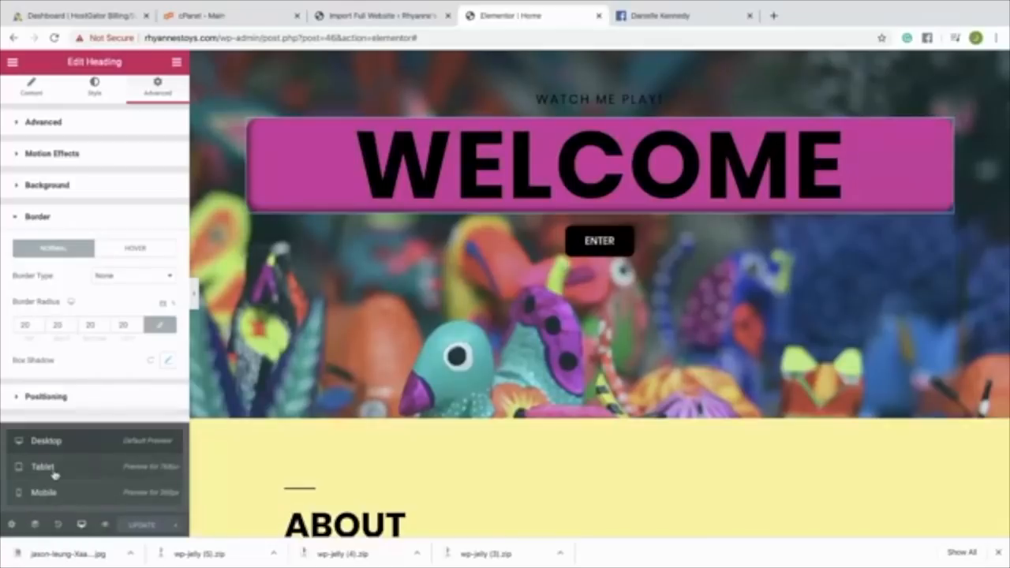
click(52, 470)
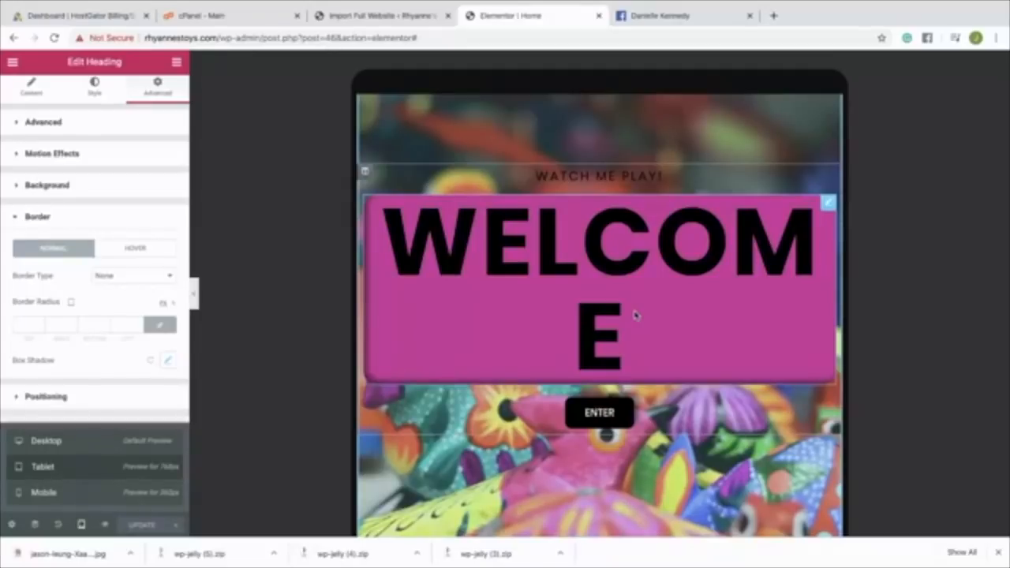
click(827, 204)
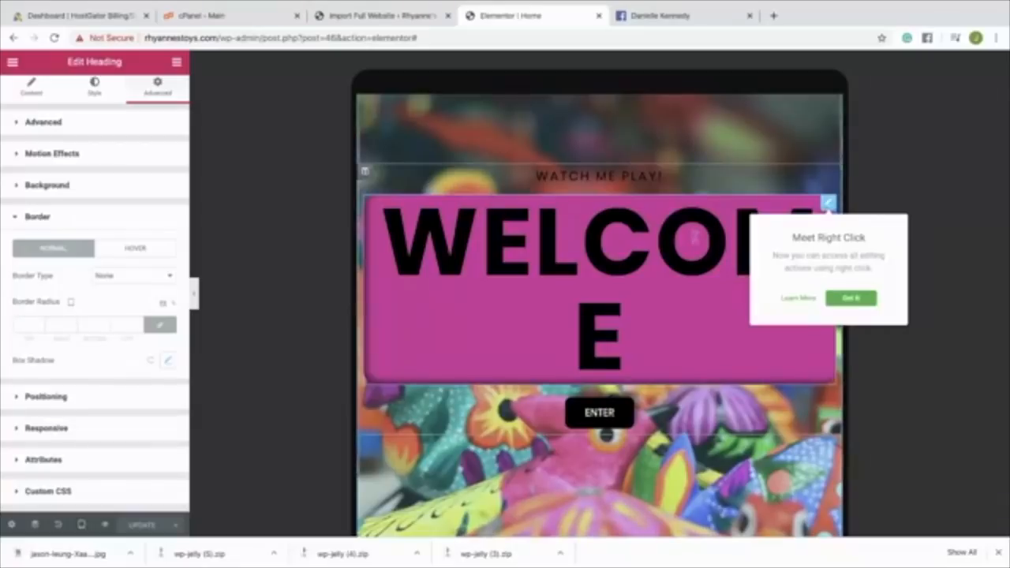
click(642, 286)
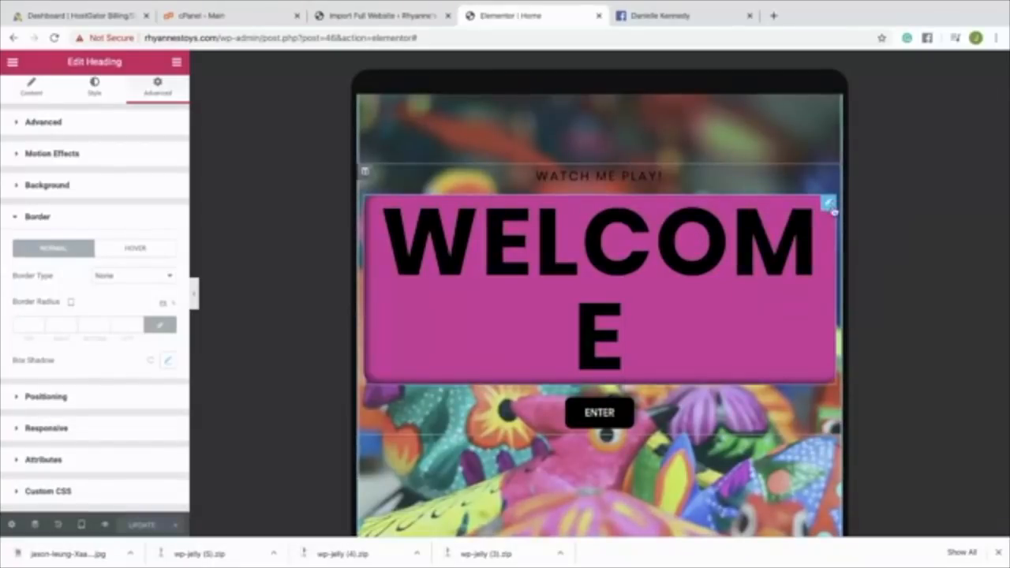
right_click(829, 203)
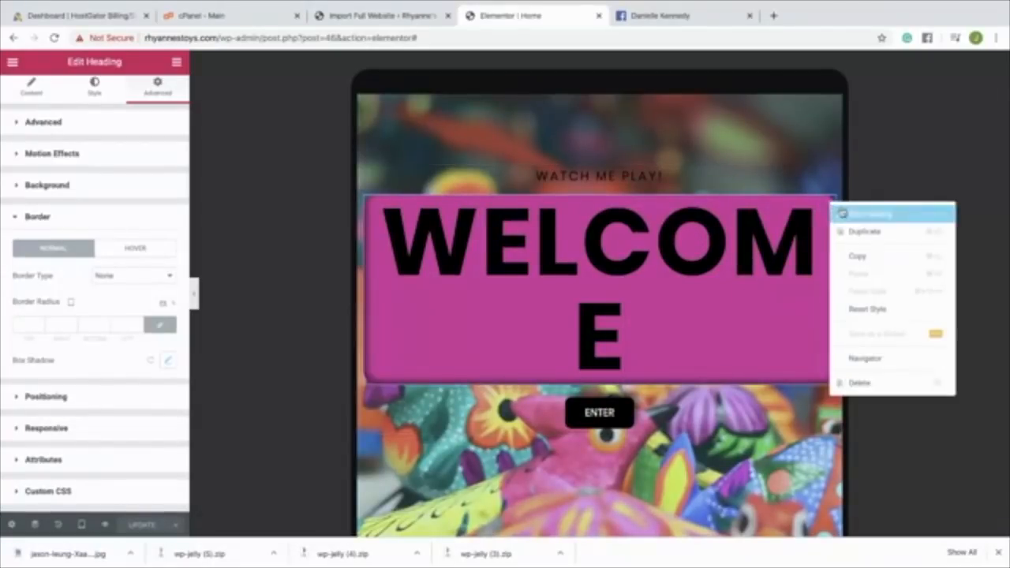
click(843, 214)
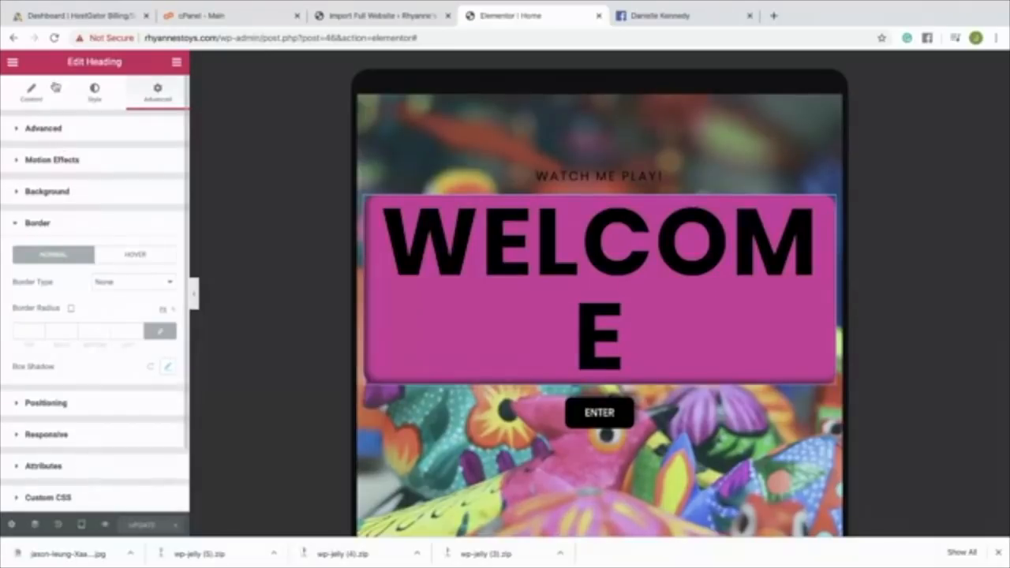
click(93, 92)
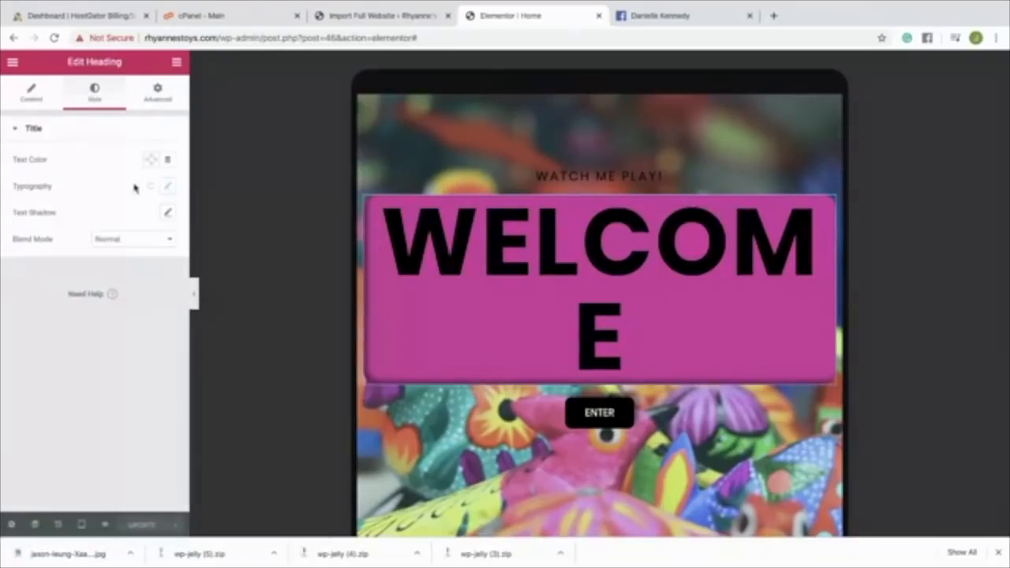
click(165, 189)
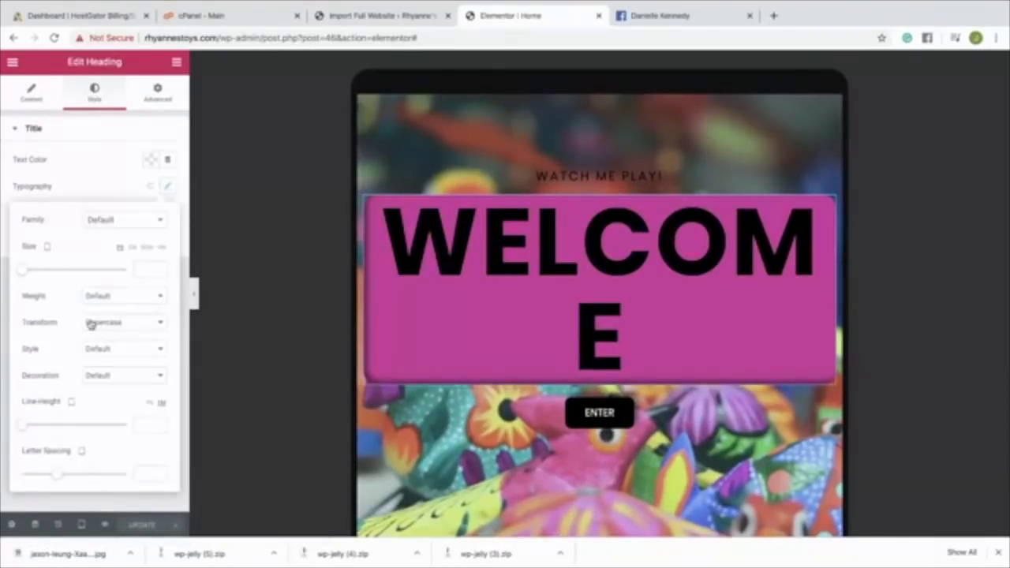
drag(22, 273, 75, 270)
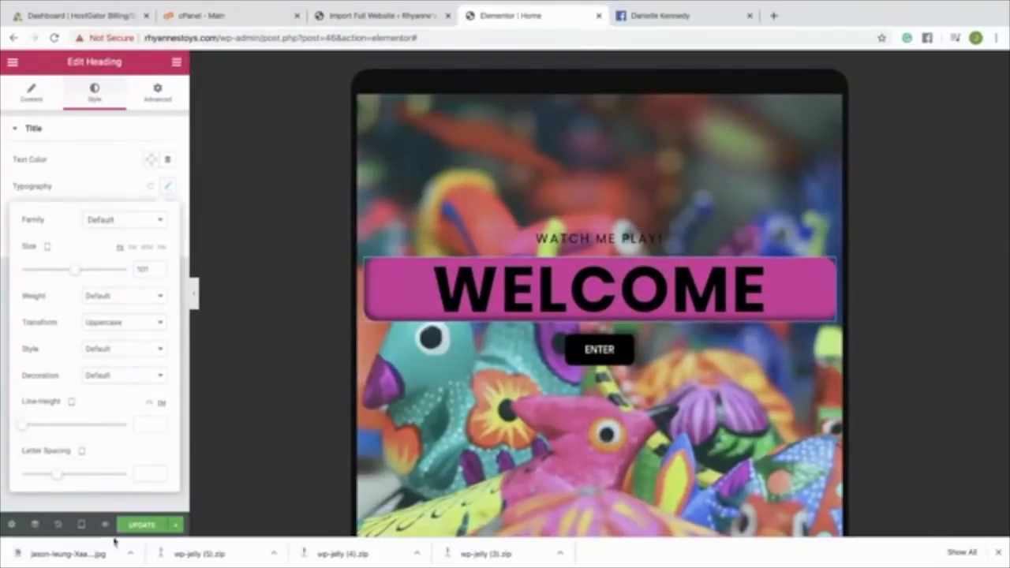
Switch the preview to mobile width, scroll through it, and open the WATCH ME PLAY! heading's Style settings
click(80, 526)
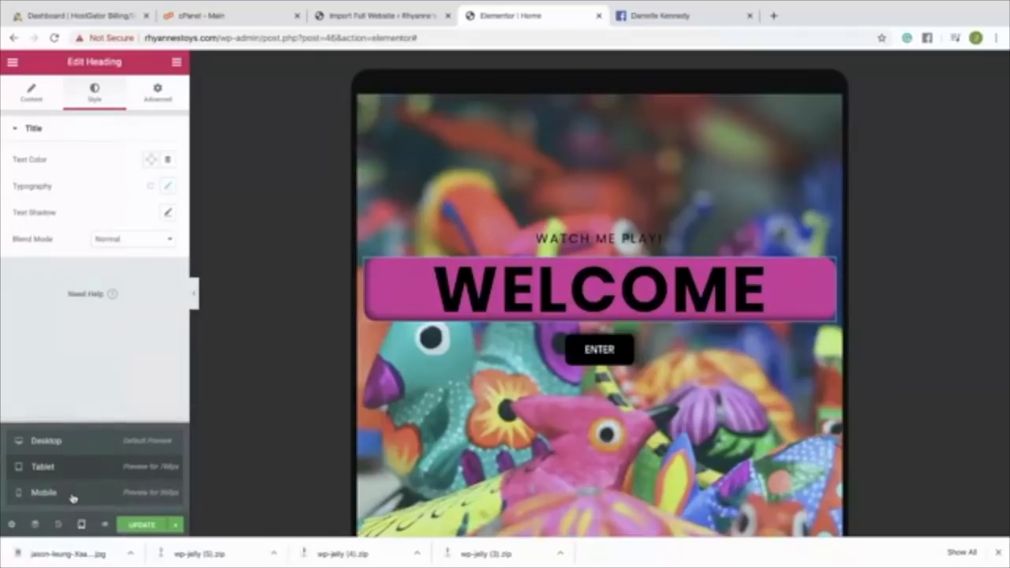
click(67, 492)
scroll(598, 363, down, 15)
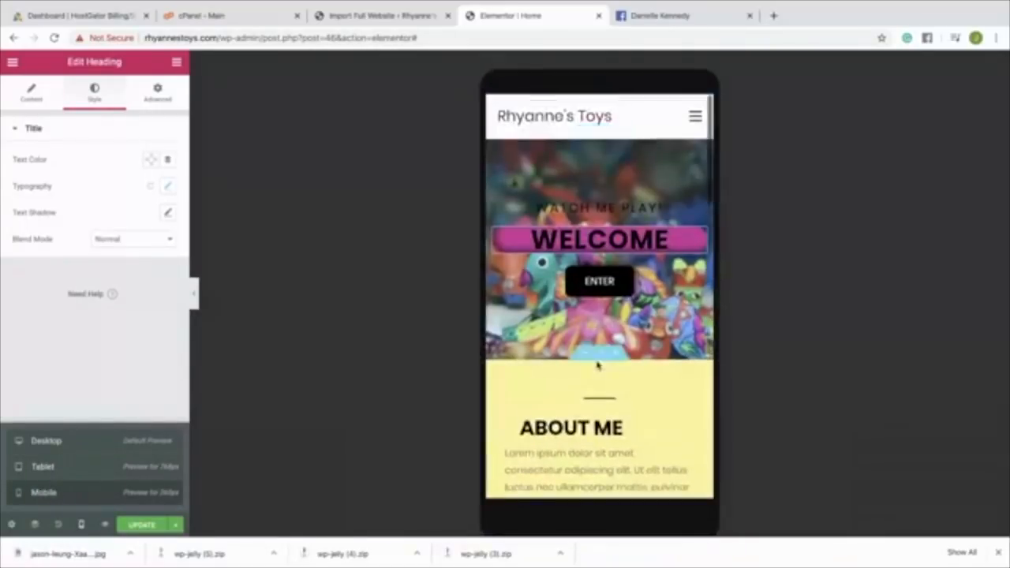
scroll(598, 364, down, 2)
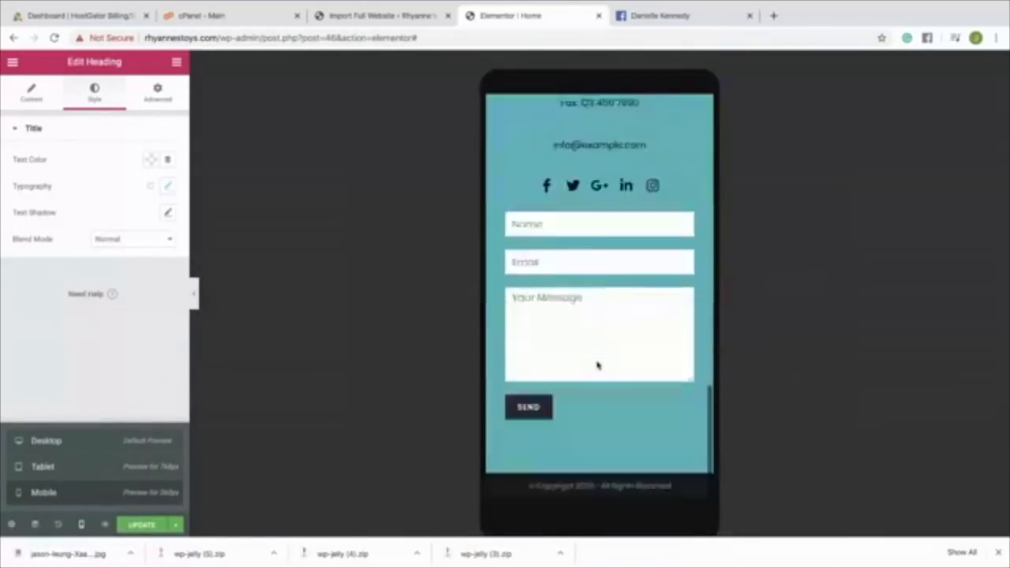
scroll(597, 363, up, 17)
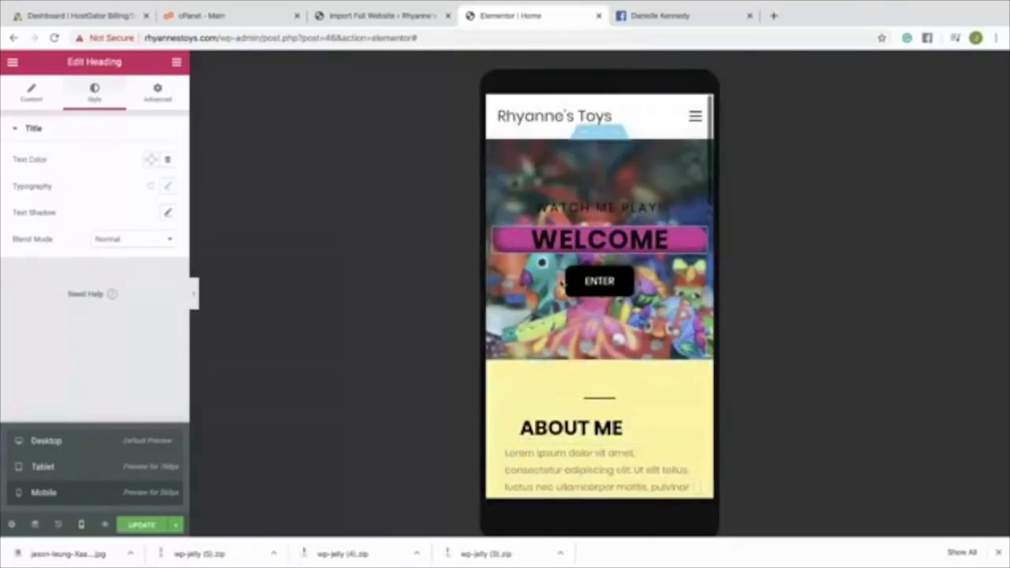
click(552, 208)
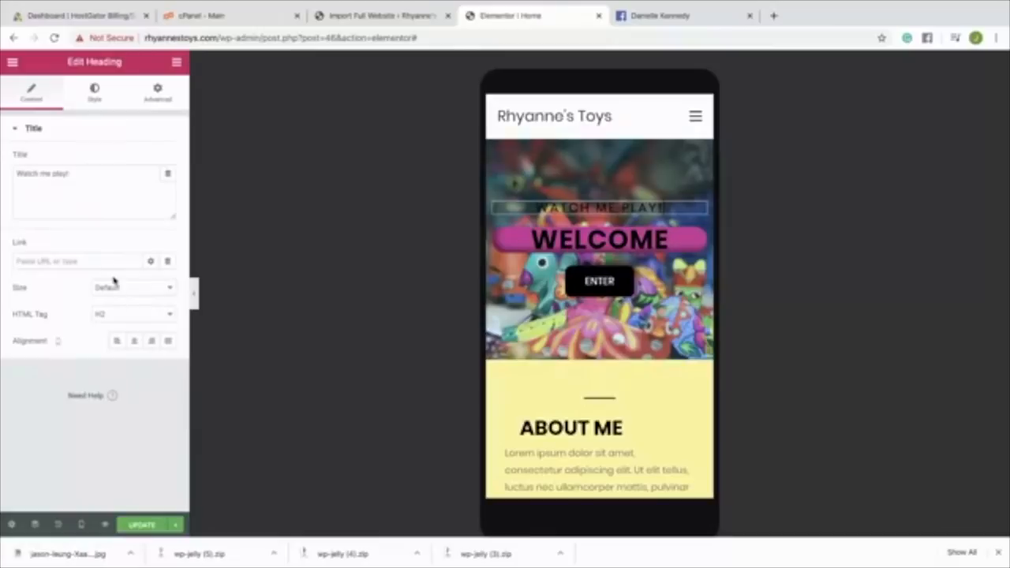
click(94, 90)
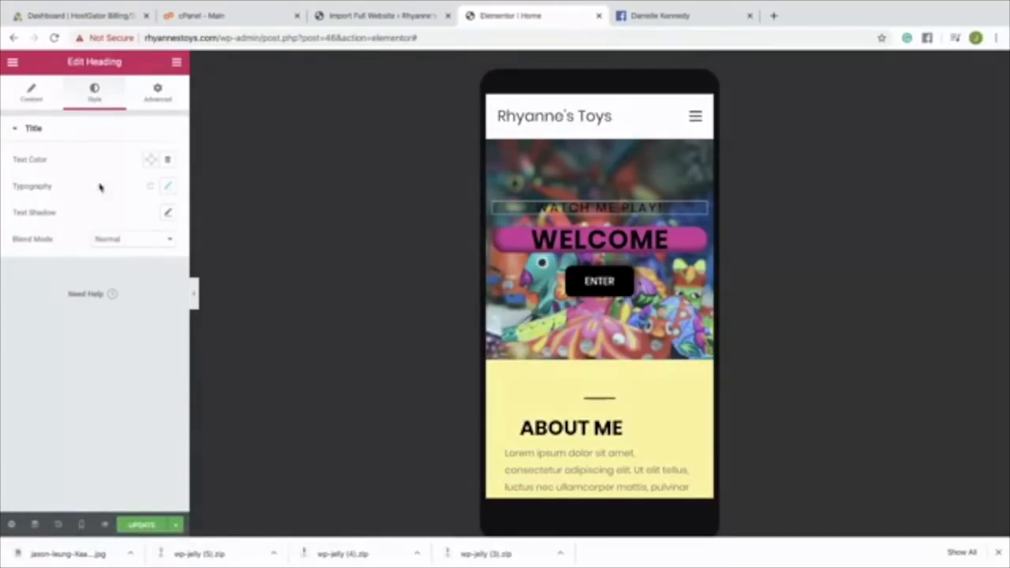
Give the WATCH ME PLAY! tagline size 13, the Tahoma font family and -0.8 letter spacing
click(167, 186)
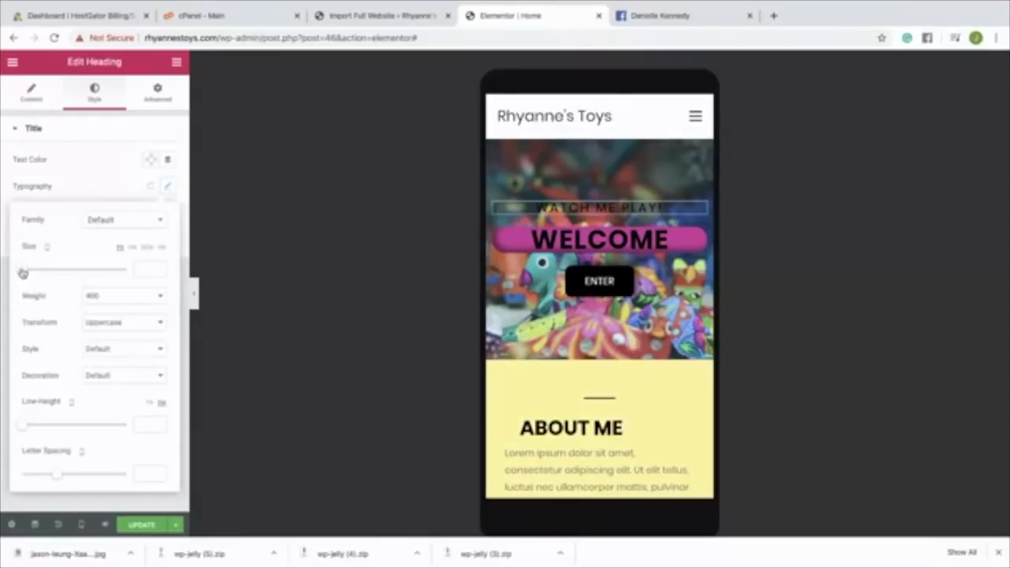
drag(23, 273, 28, 273)
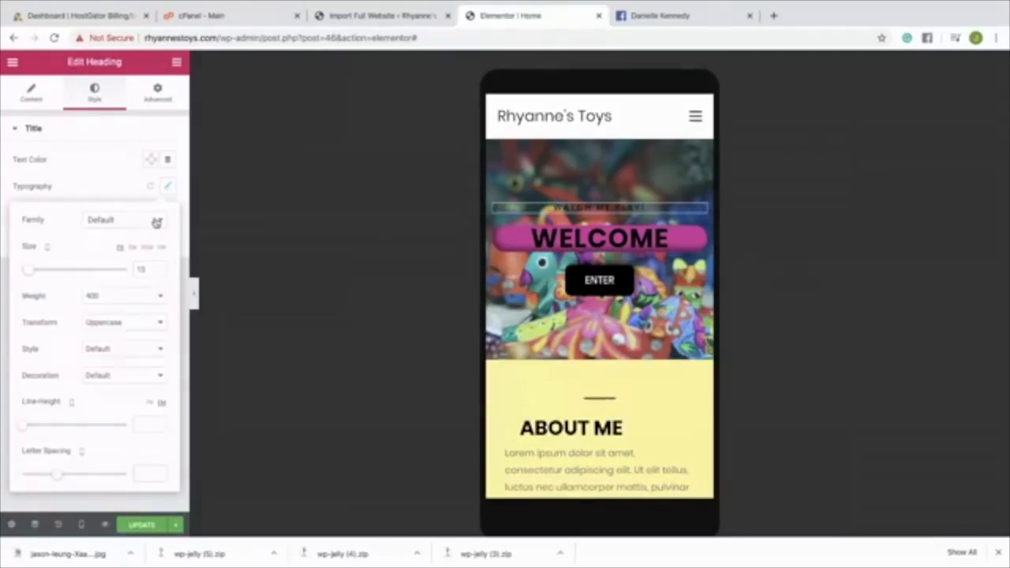
click(158, 223)
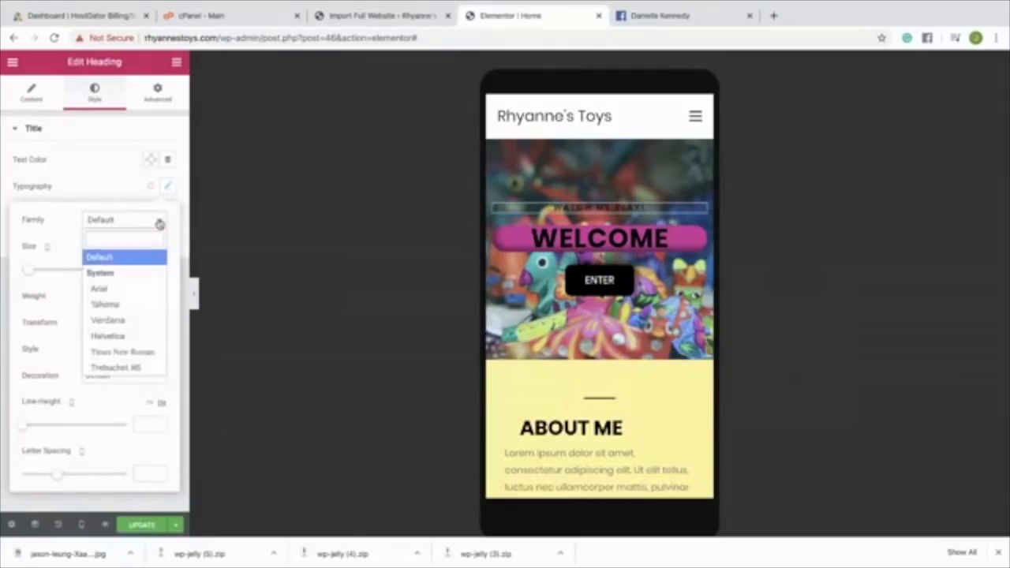
click(118, 310)
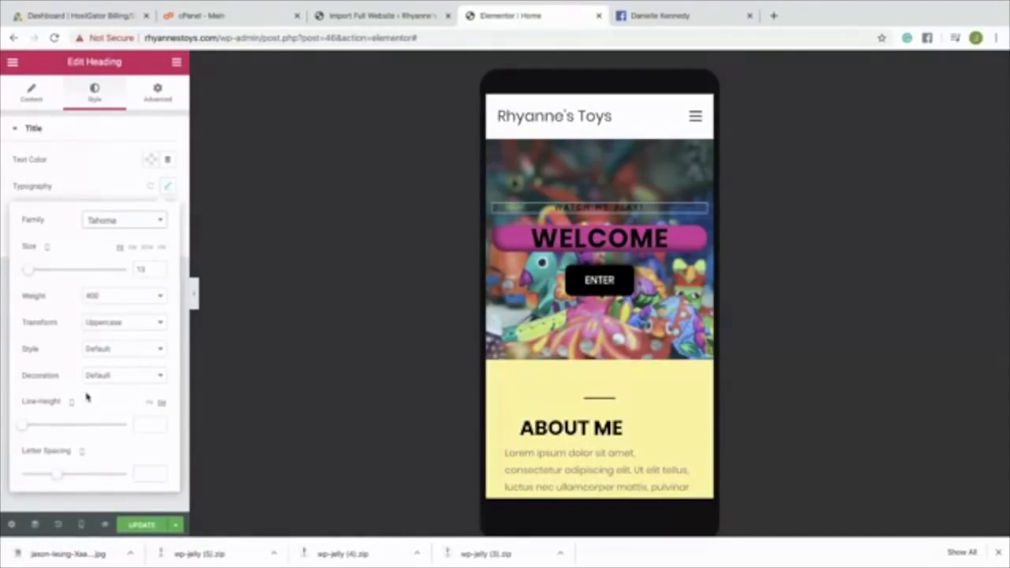
drag(57, 476, 52, 477)
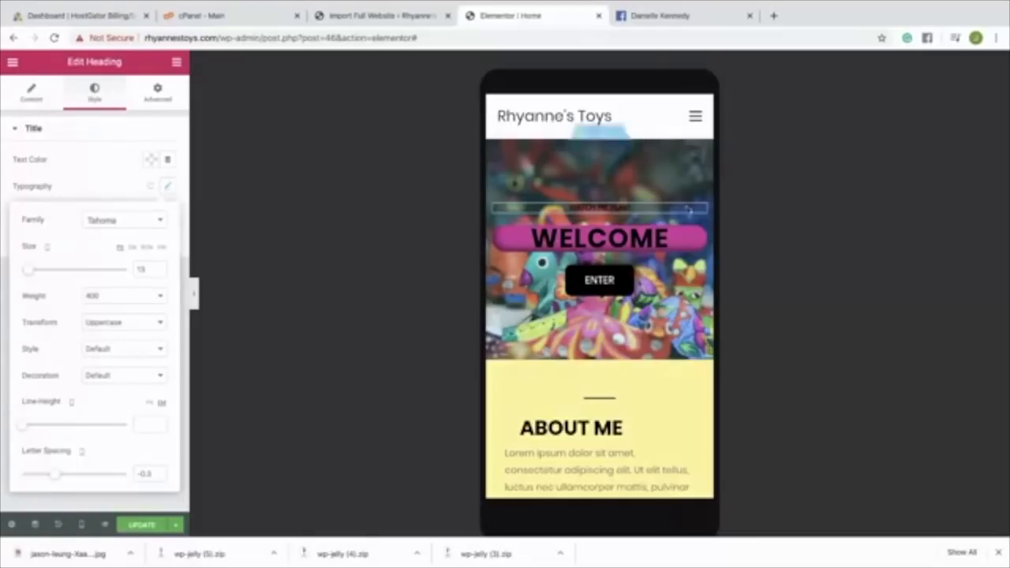
Check the mobile navigation menu and the contact section in the mobile preview
click(694, 116)
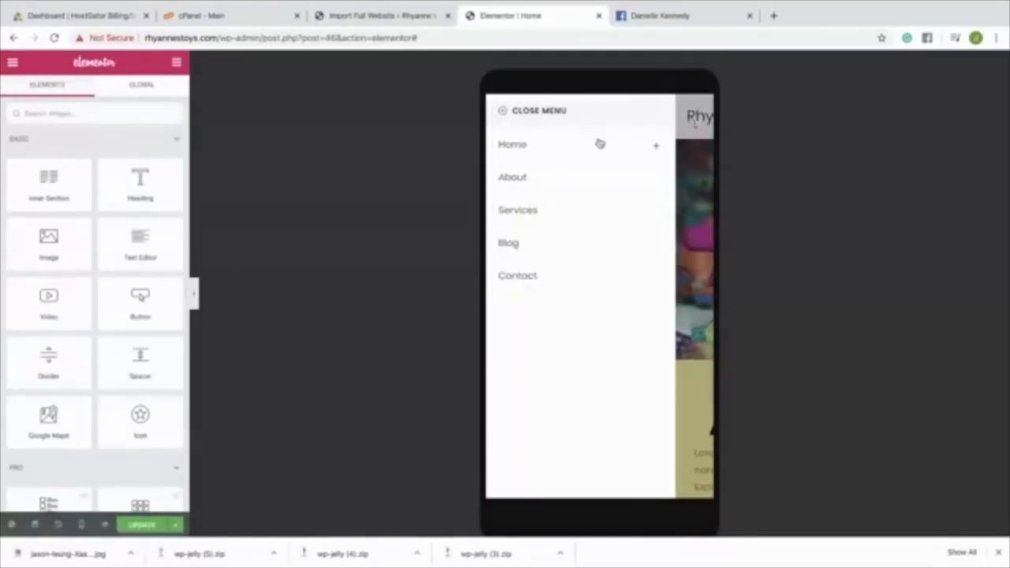
click(688, 269)
scroll(687, 268, down, 10)
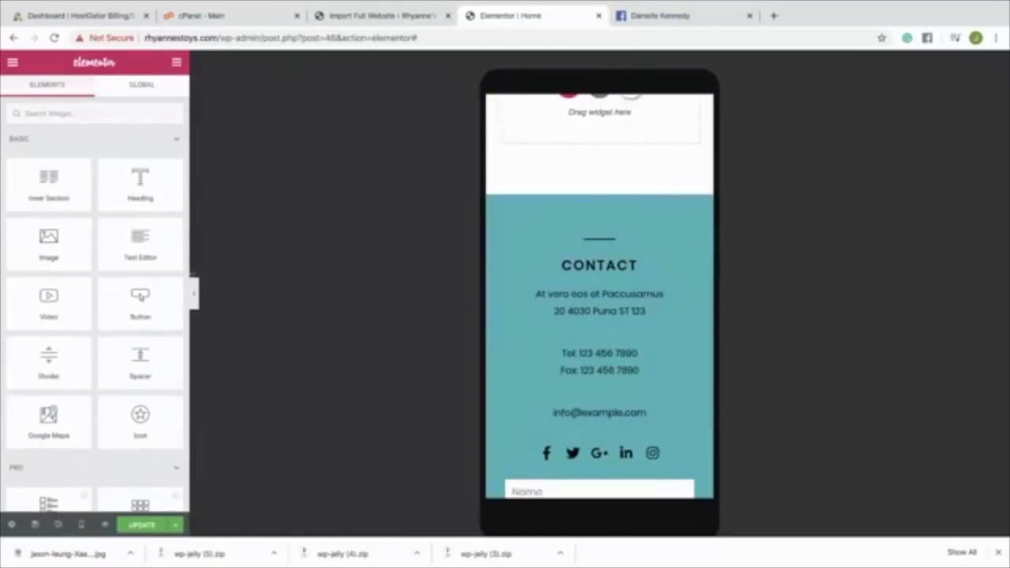
click(195, 292)
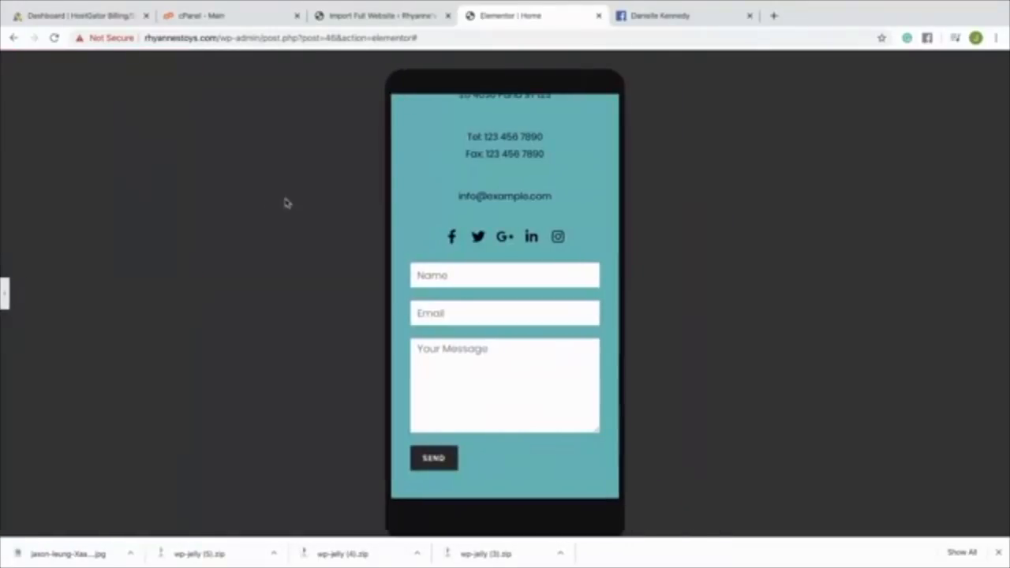
click(3, 293)
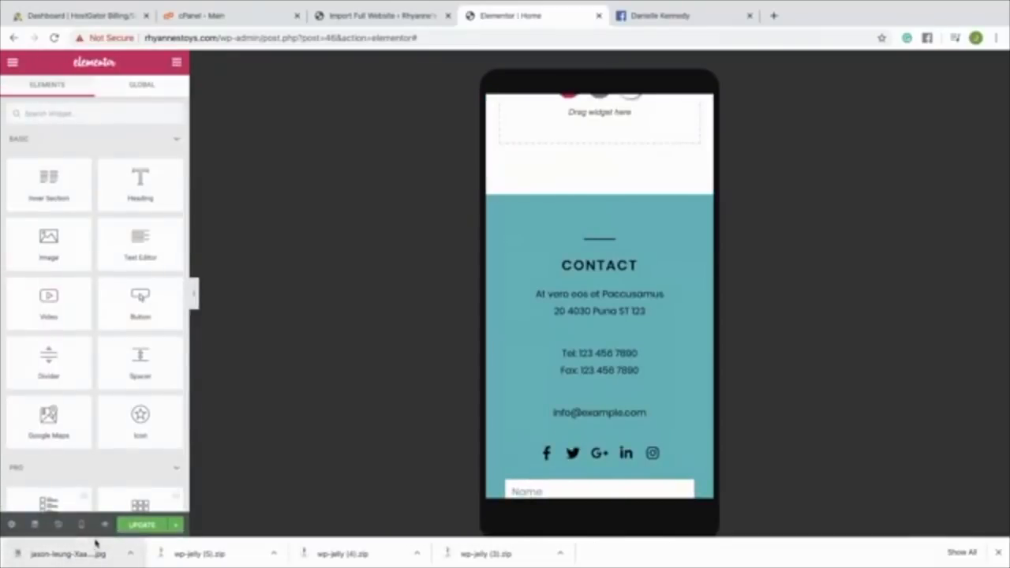
Switch the Responsive Mode preview back to Desktop and return to the top of the page
click(81, 525)
click(53, 441)
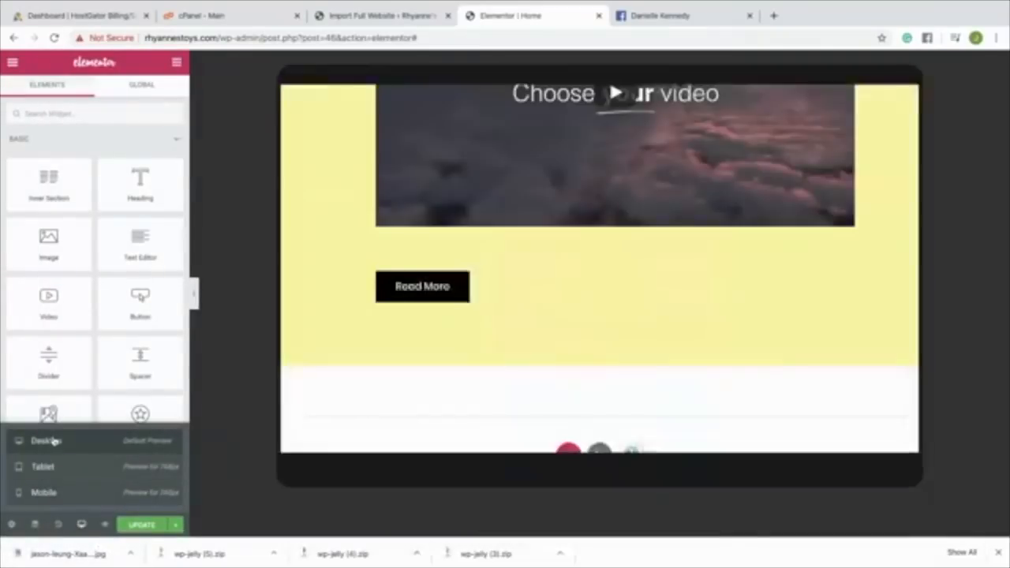
scroll(397, 413, up, 8)
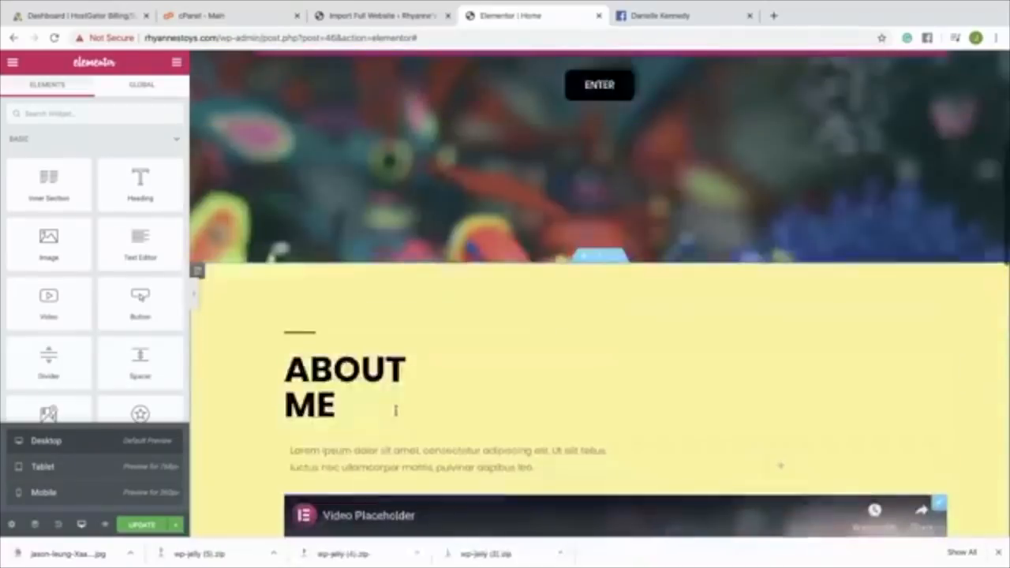
scroll(396, 411, up, 5)
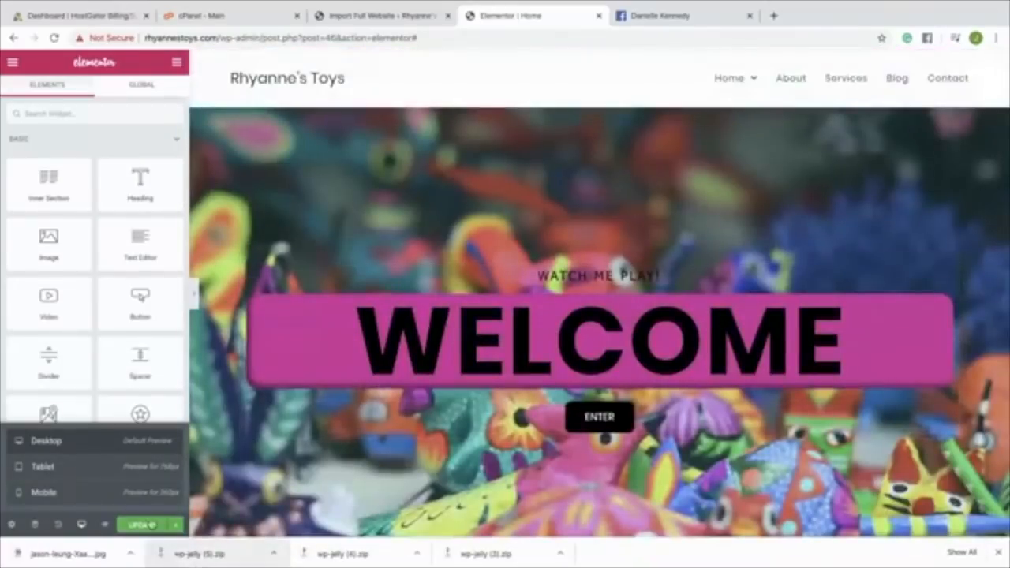
click(150, 523)
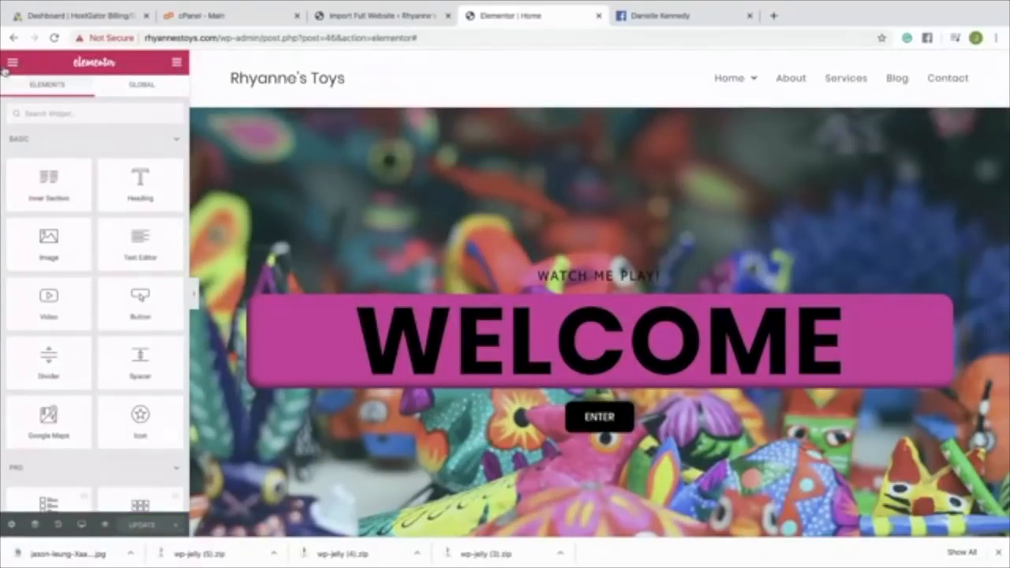
Exit the homepage editor to the live page and open the Footer template with Elementor
click(11, 63)
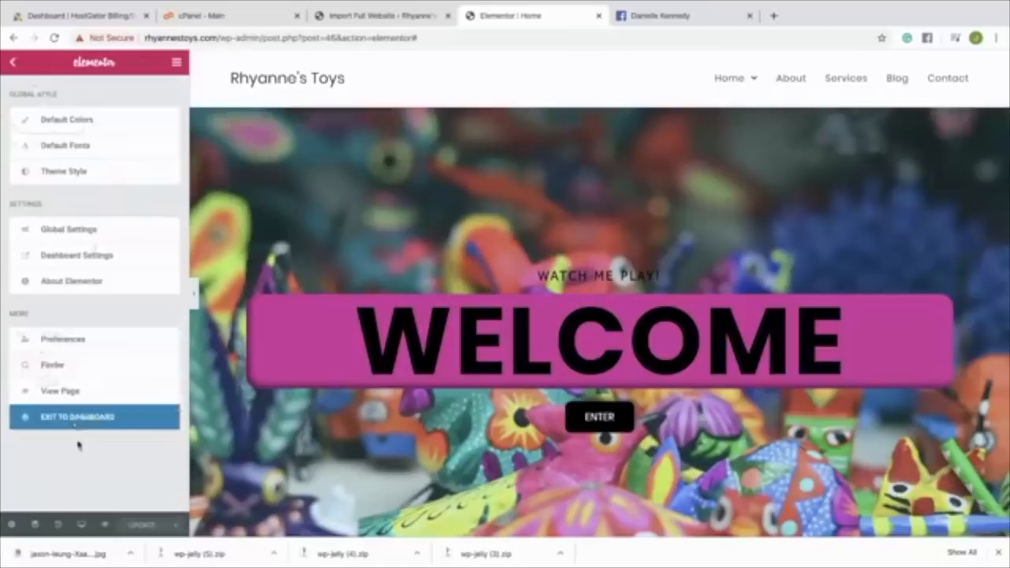
click(85, 390)
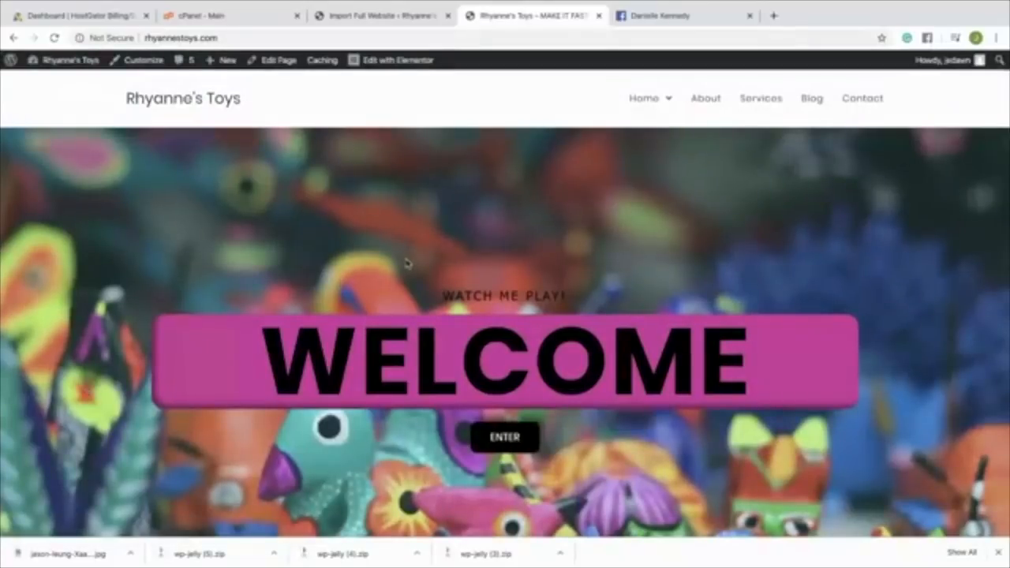
click(405, 60)
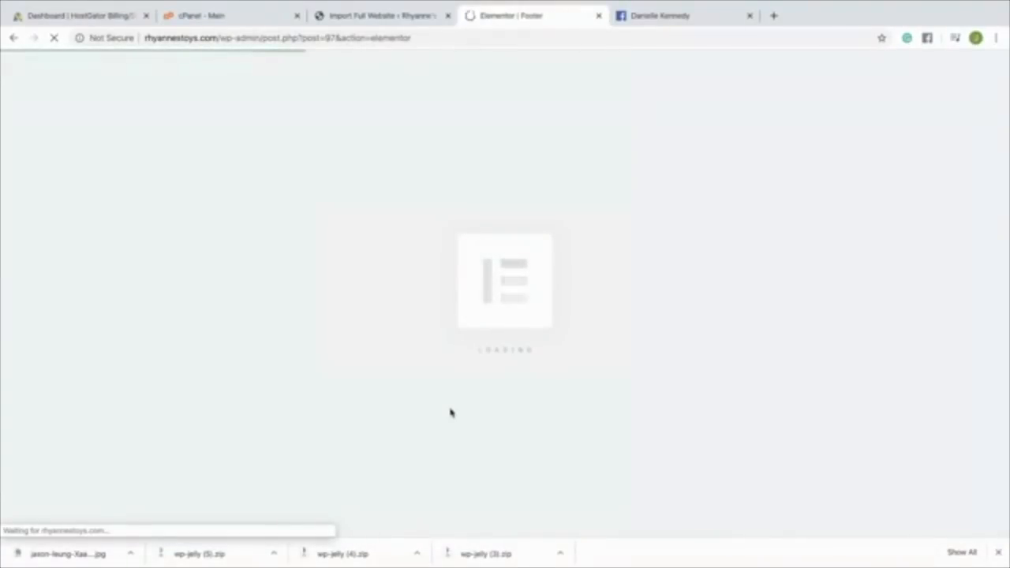
Delete the Tel/Fax text block from the footer contact area
scroll(451, 411, down, 2)
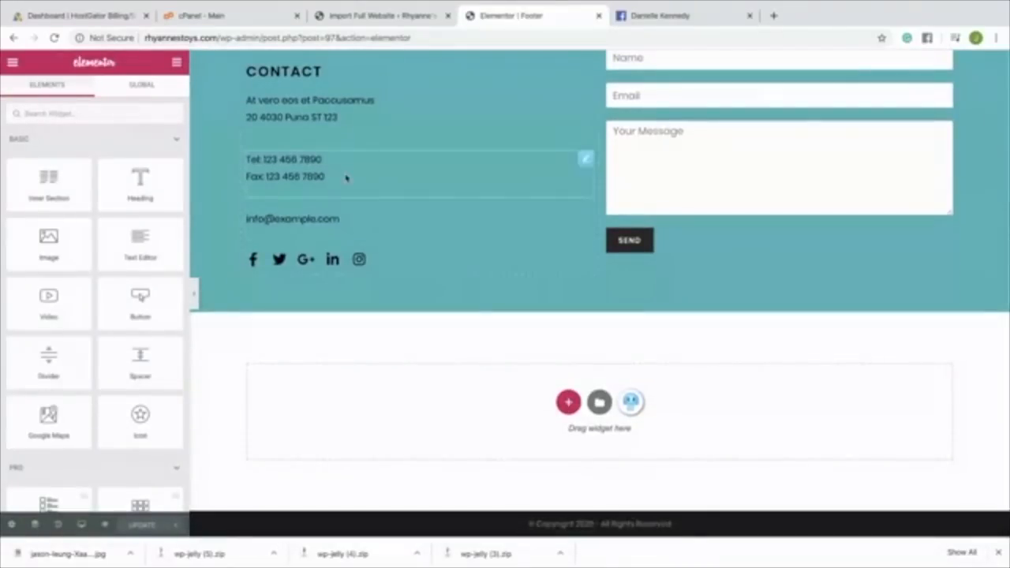
right_click(586, 159)
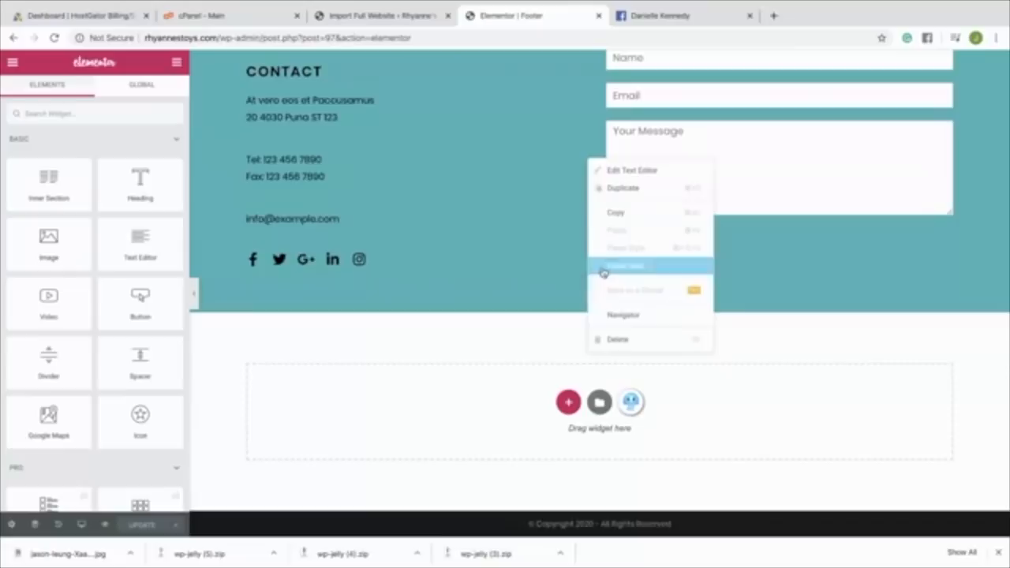
click(612, 339)
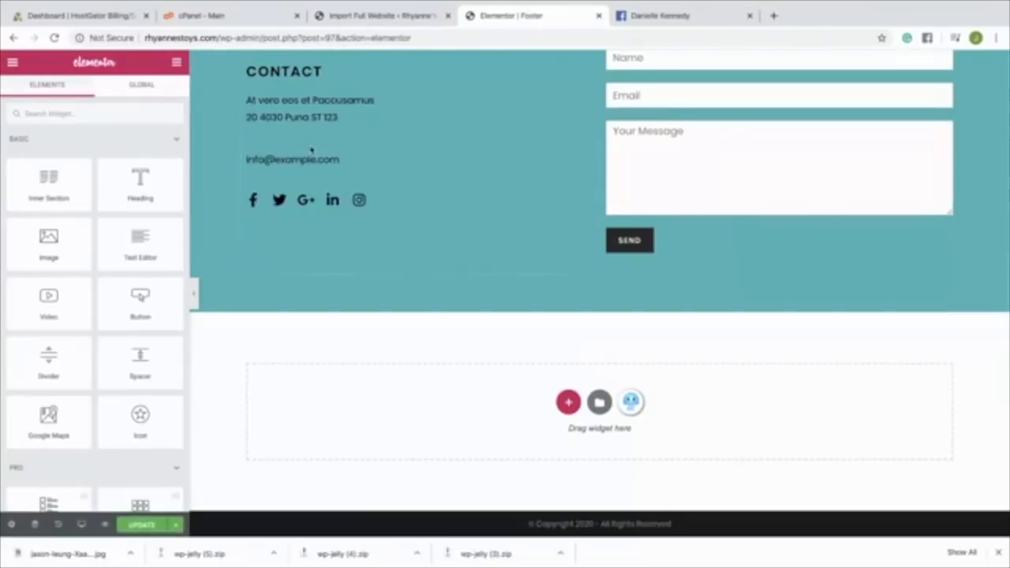
Edit the footer email text so it shows the store's own contact address
click(267, 158)
double_click(256, 159)
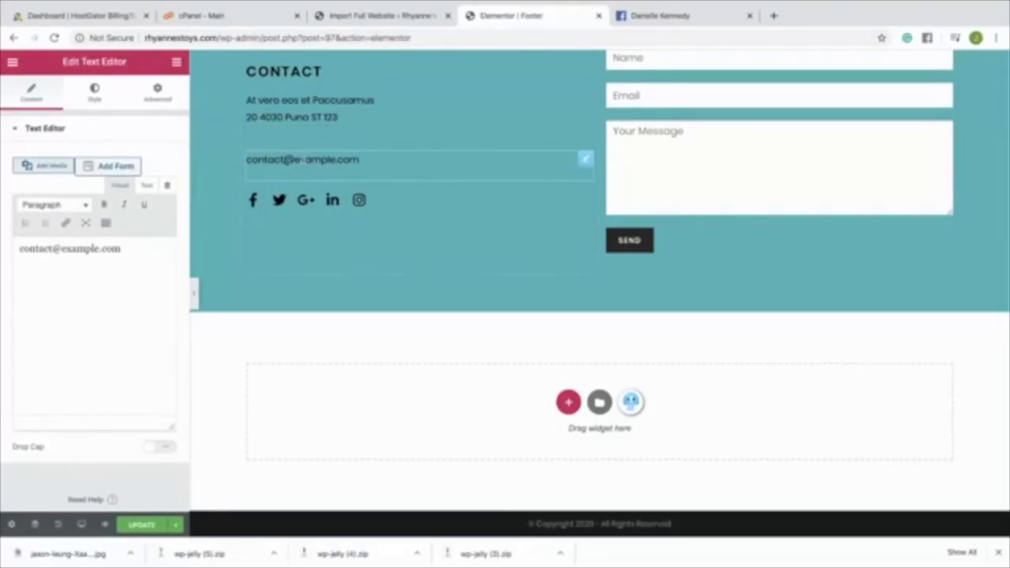
mouse_move(358, 160)
mouse_down()
mouse_move(342, 160)
mouse_move(360, 159)
mouse_up()
click(317, 160)
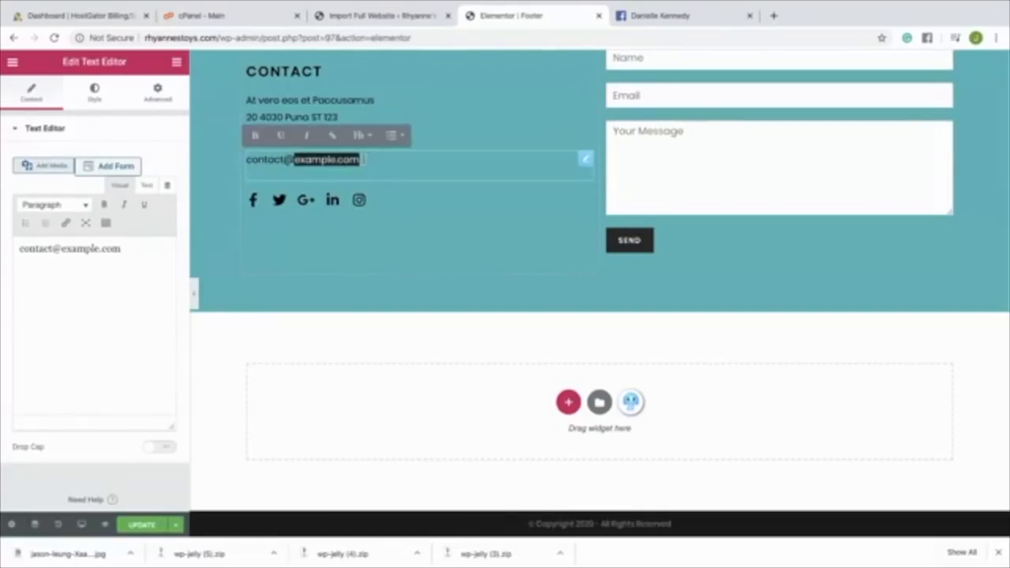
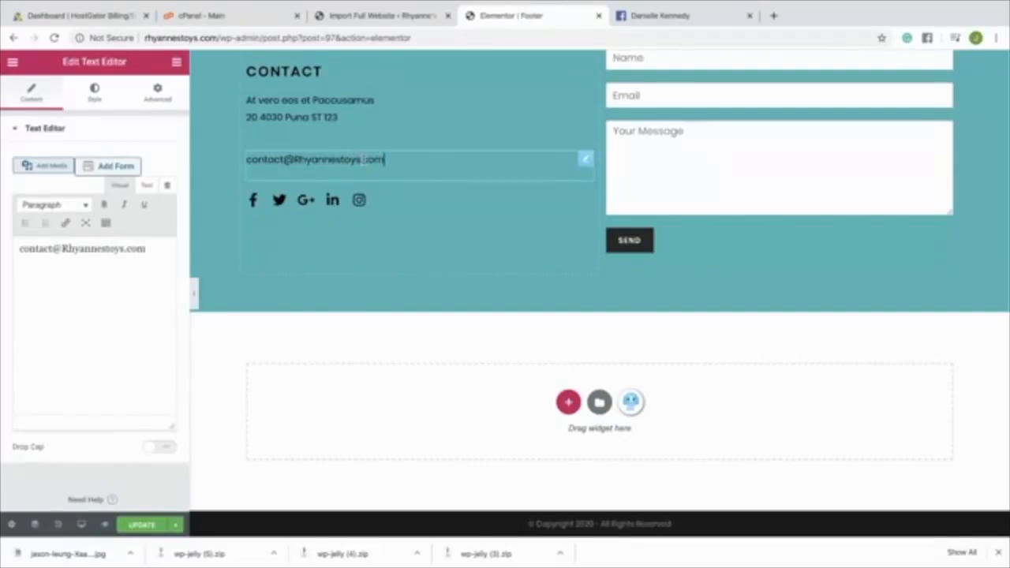
Clear the street address lines and duplicate the emptied text block
click(338, 116)
drag(338, 117, 247, 100)
key(BackSpace)
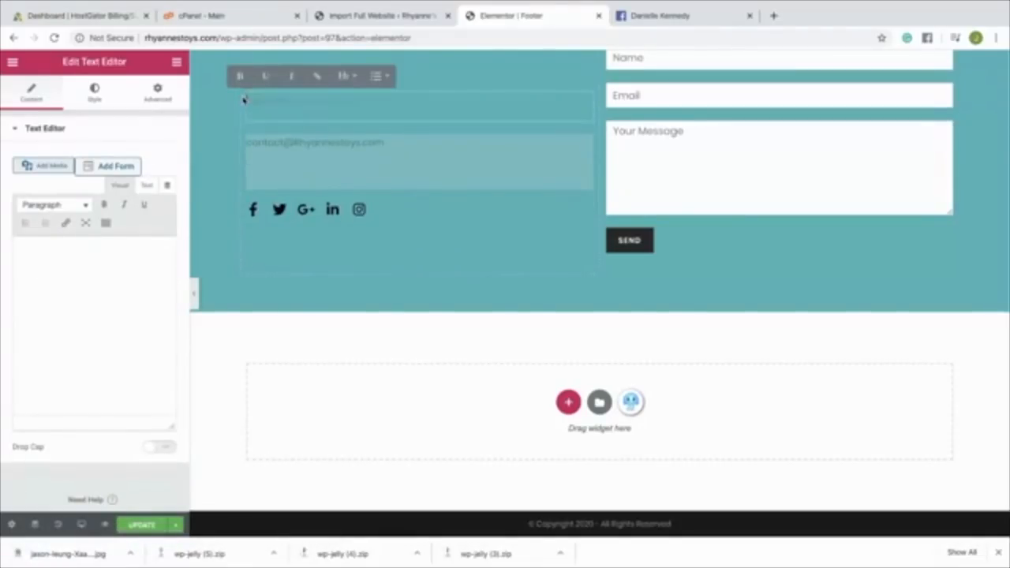
scroll(316, 171, up, 3)
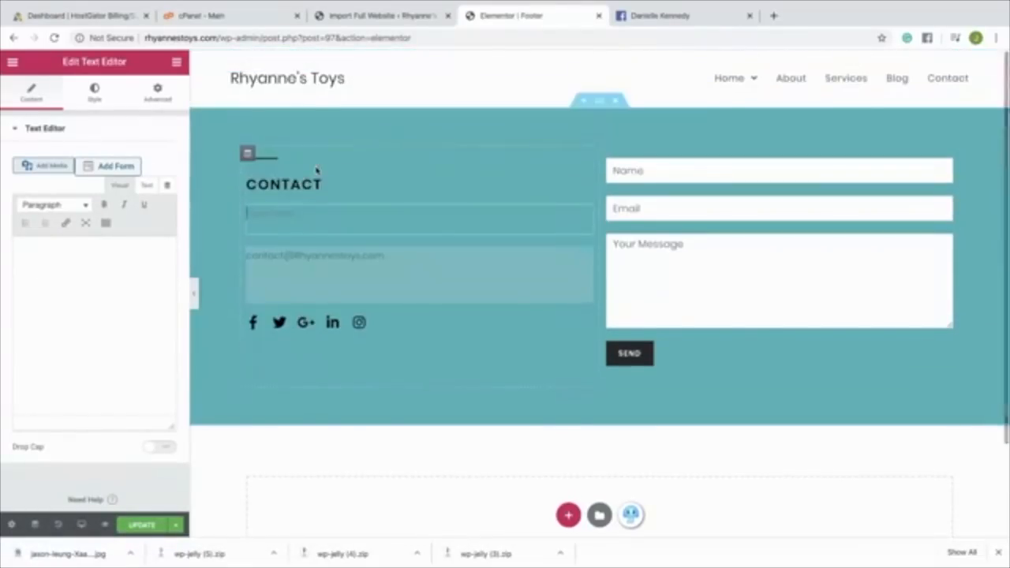
right_click(588, 213)
click(608, 241)
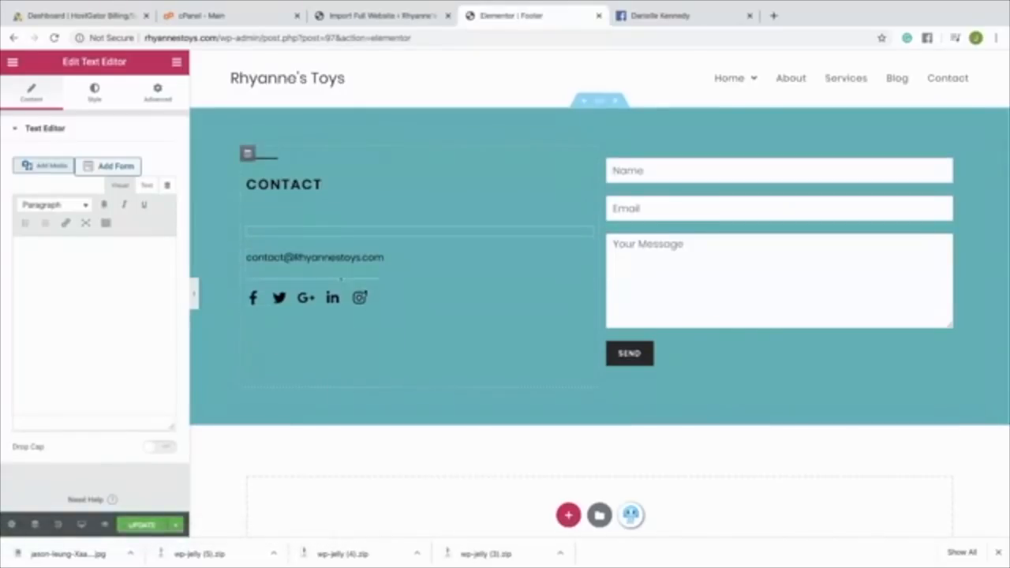
click(361, 299)
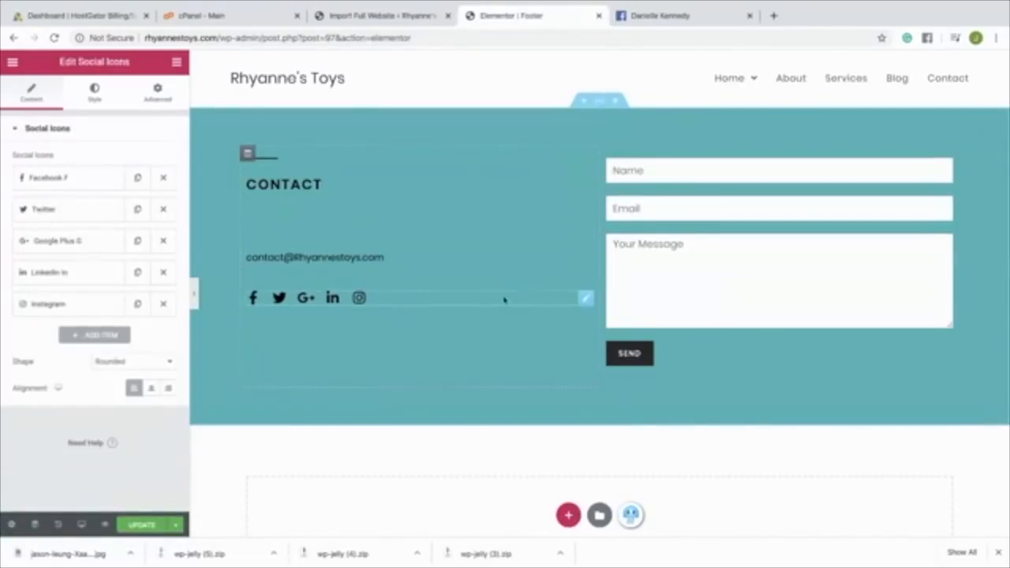
Dismiss the right-click tip and expand the Facebook entry in the Social Icons list
click(582, 304)
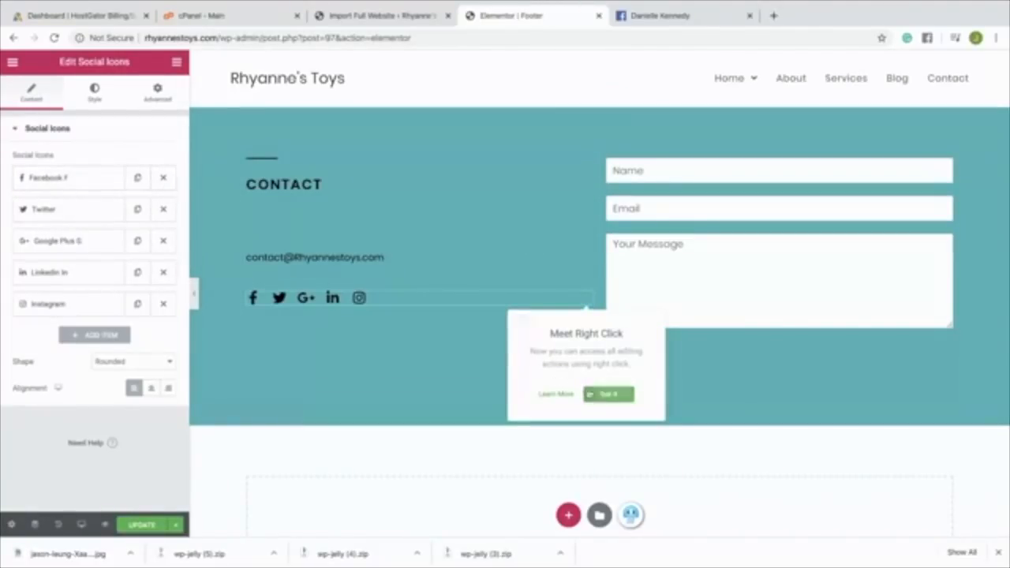
click(589, 392)
click(139, 178)
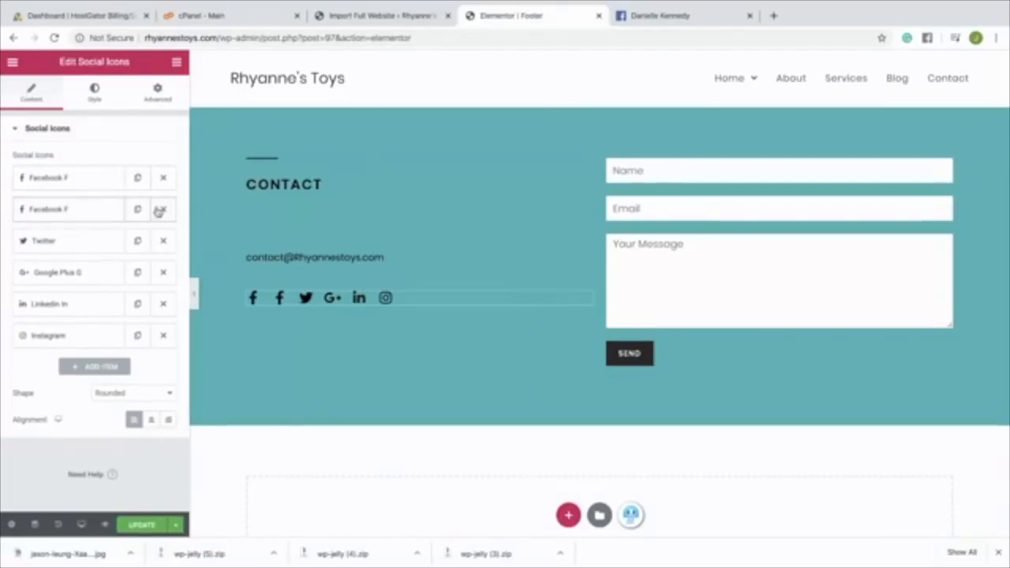
click(161, 210)
click(89, 181)
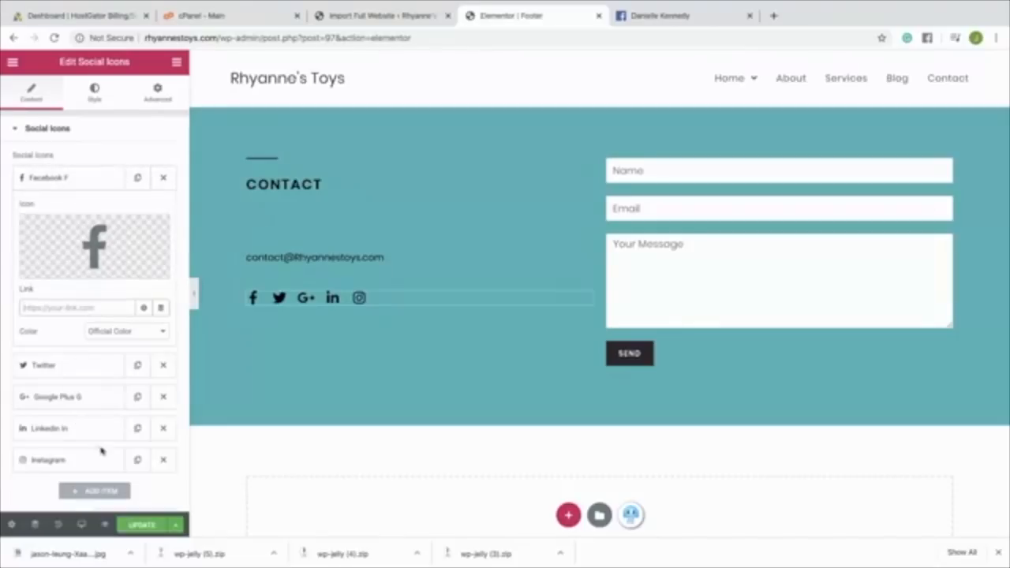
Remove the LinkedIn and Google Plus icons and add a new fourth icon item
click(163, 428)
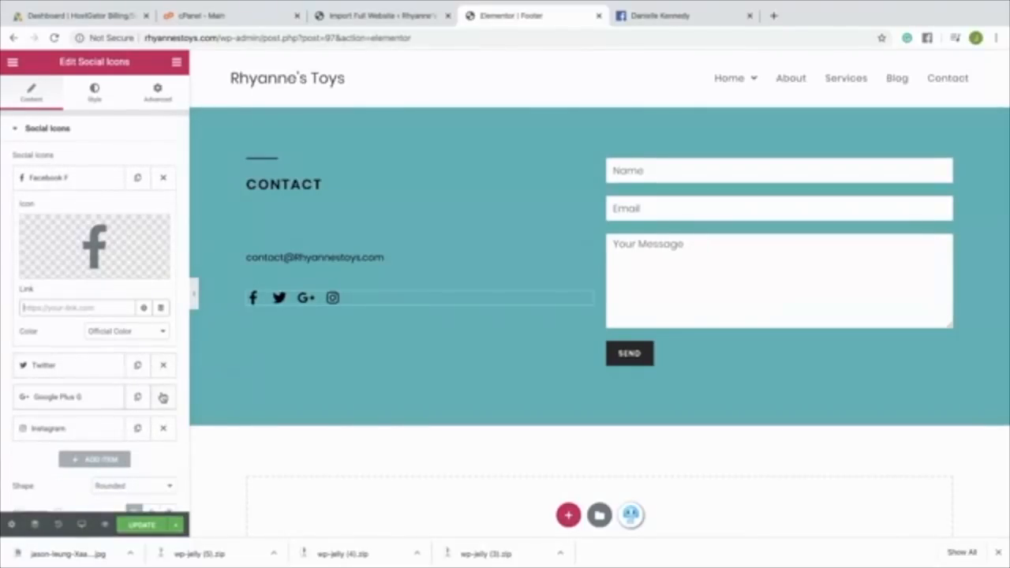
click(162, 397)
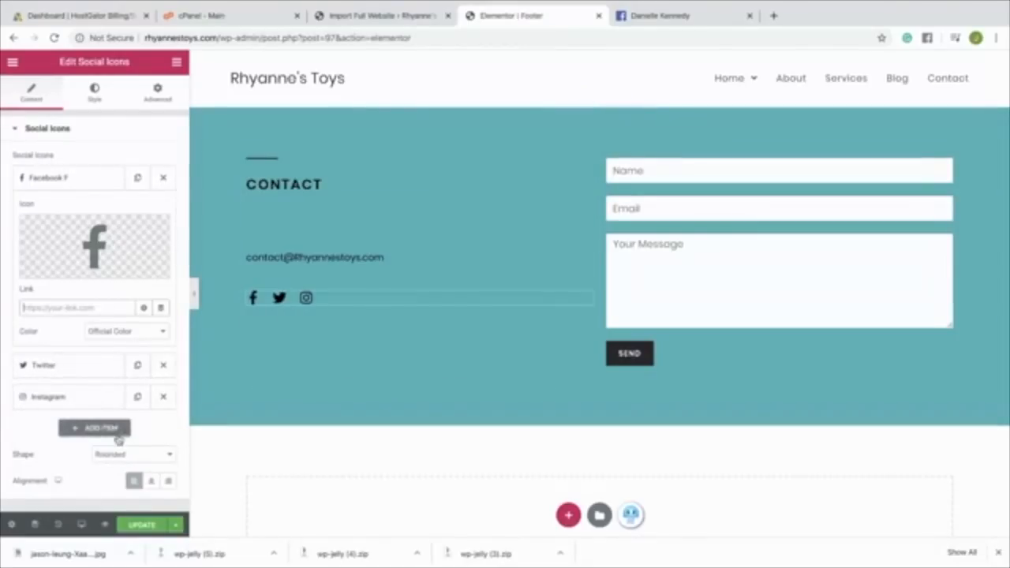
click(94, 427)
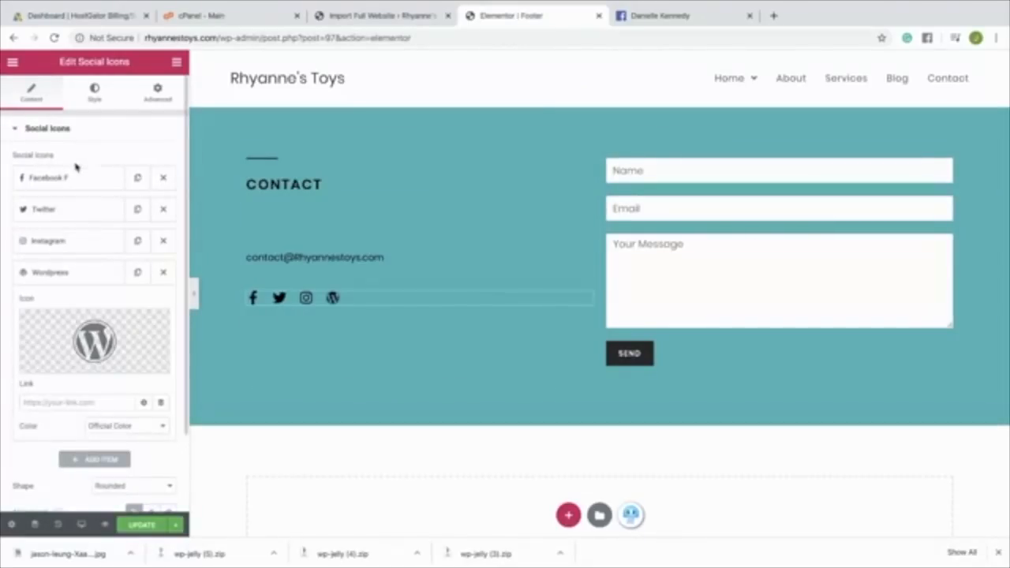
click(57, 367)
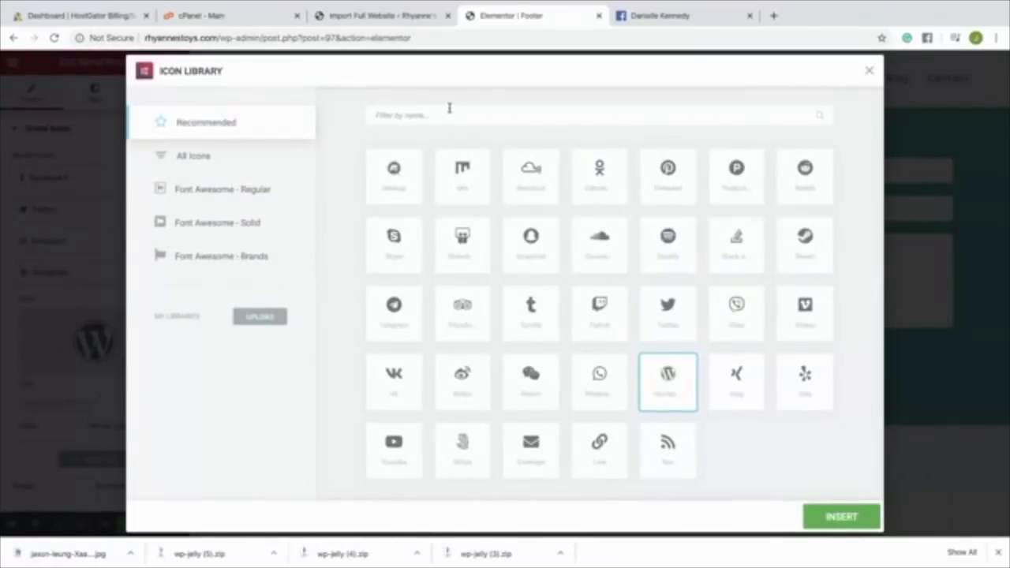
Search the icon library for 'you' and insert the Font Awesome - Brands YouTube icon
click(449, 110)
text(you)
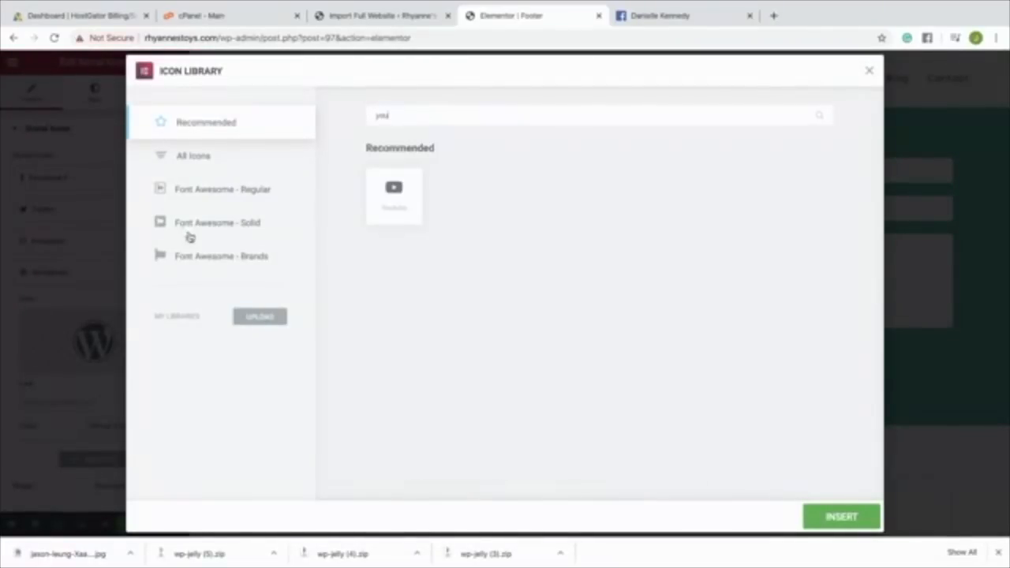
click(210, 193)
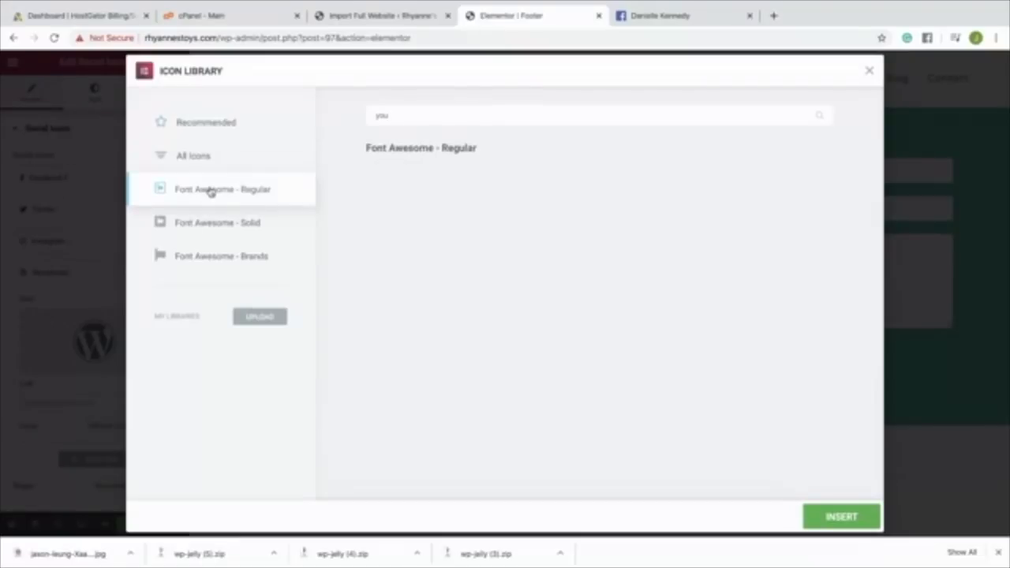
click(215, 222)
click(218, 266)
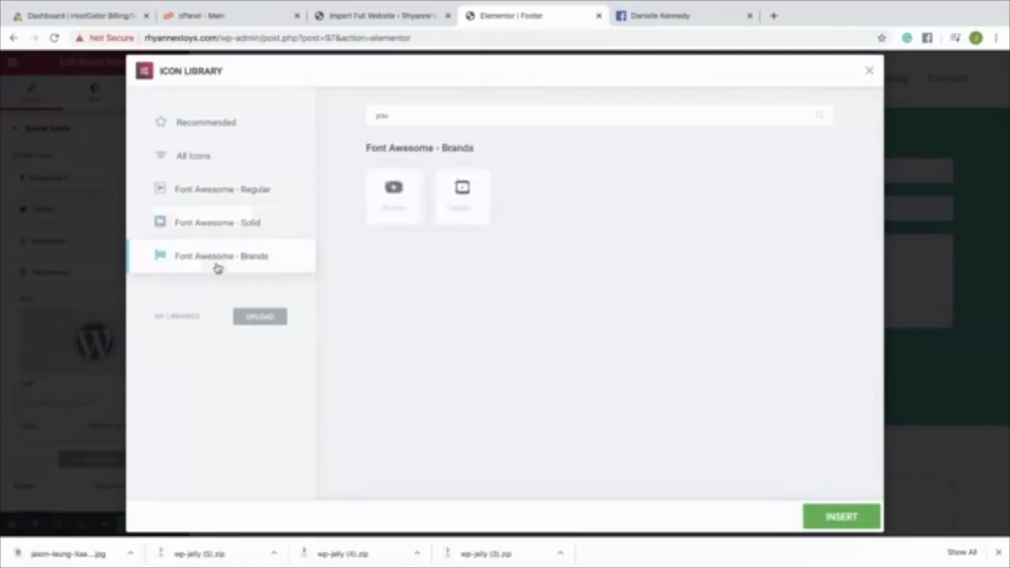
click(395, 189)
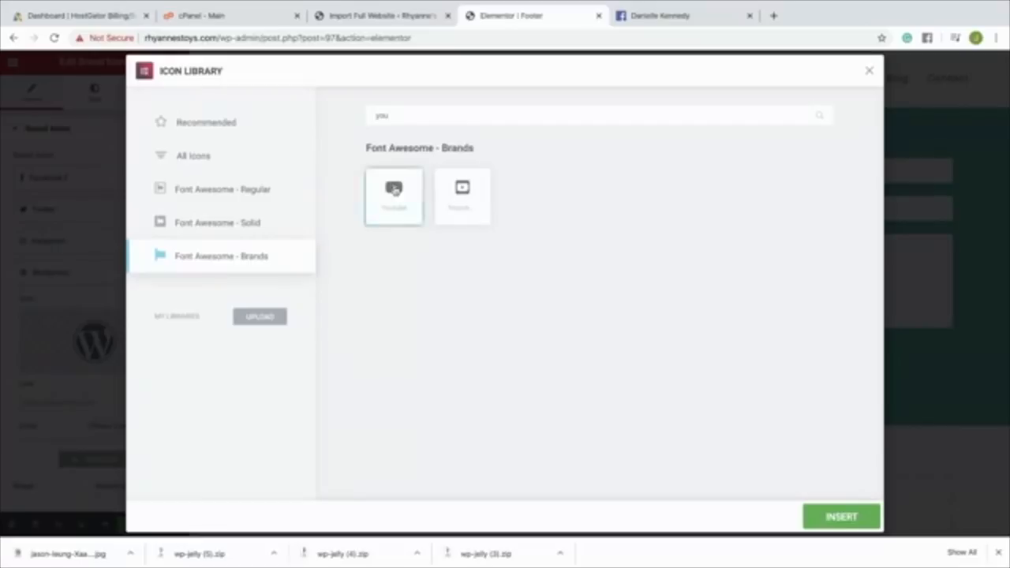
click(827, 515)
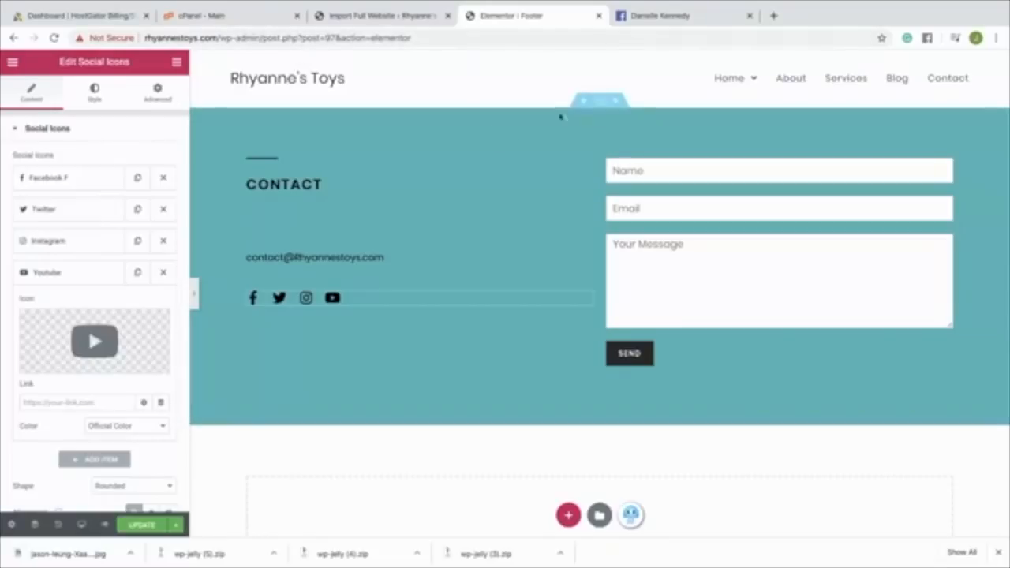
Give the footer section a magenta background colour with adjusted transparency
right_click(600, 105)
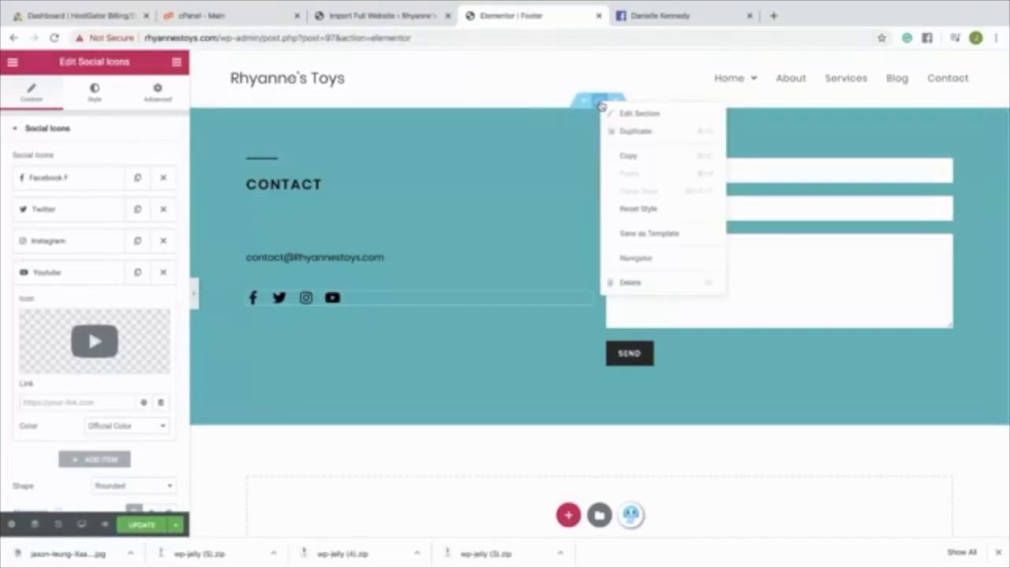
click(606, 115)
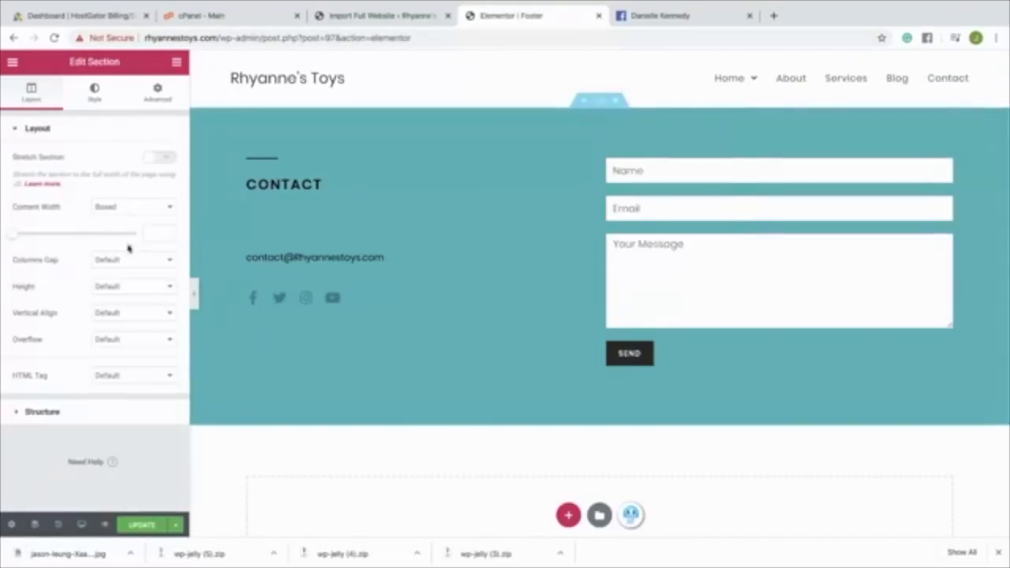
click(95, 93)
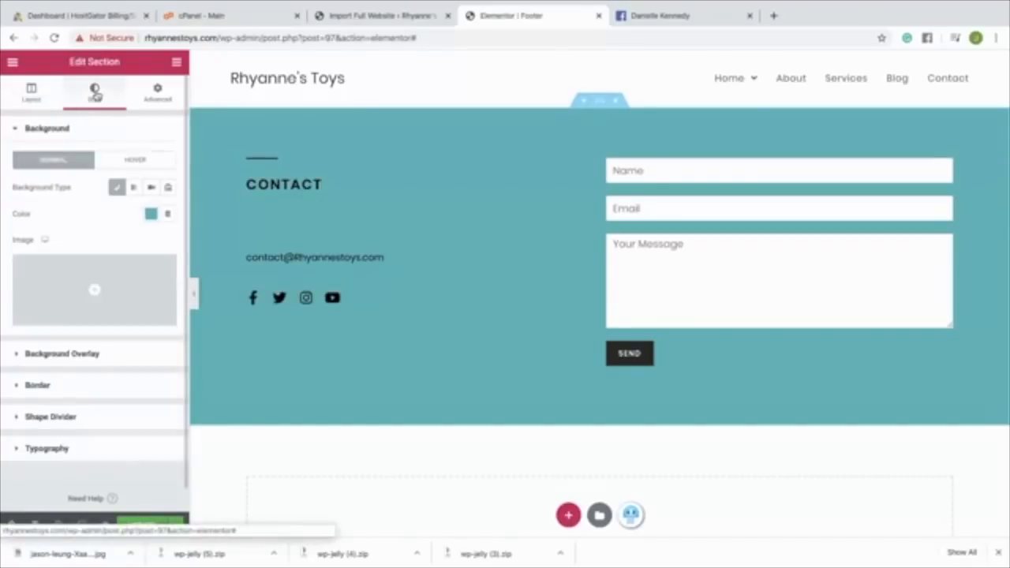
click(151, 214)
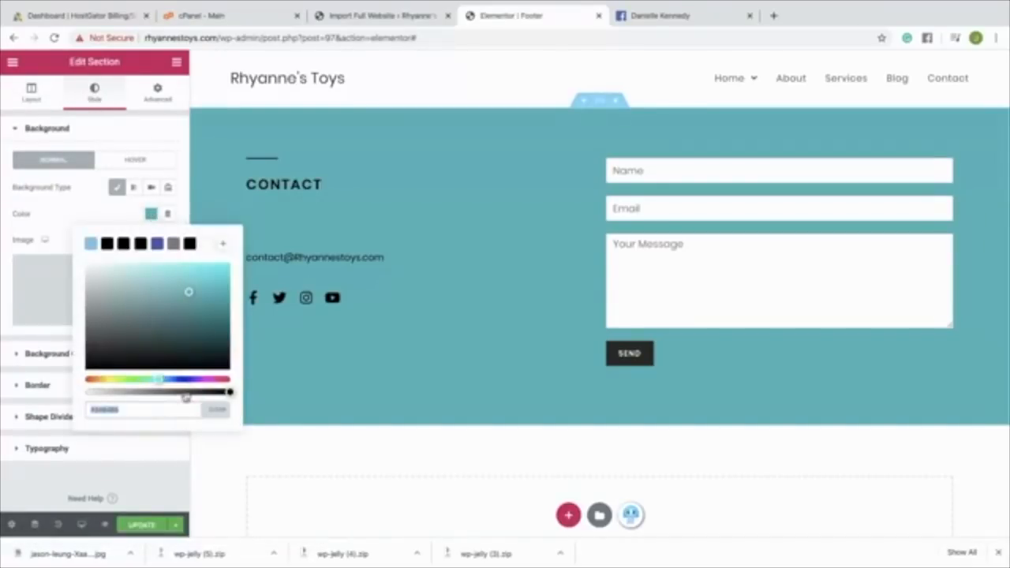
drag(158, 381, 216, 381)
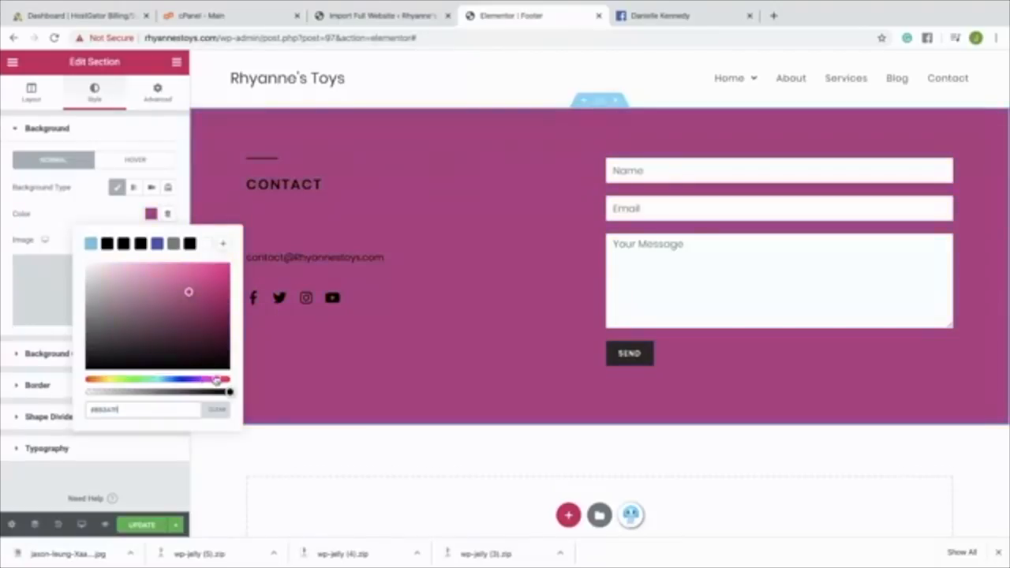
click(173, 392)
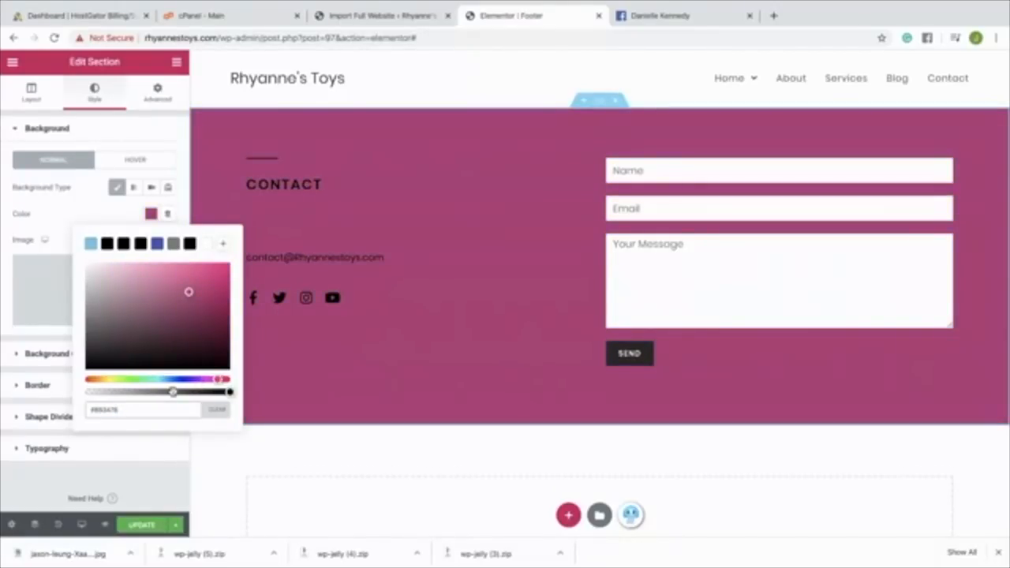
Save the footer with UPDATE and bring up the social icons widget's options
click(139, 526)
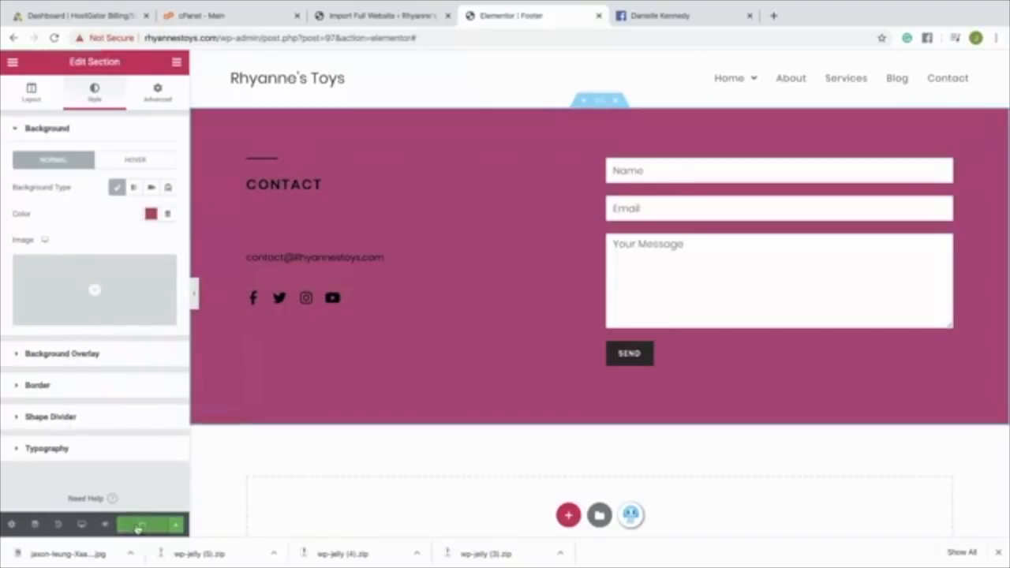
click(322, 304)
right_click(585, 301)
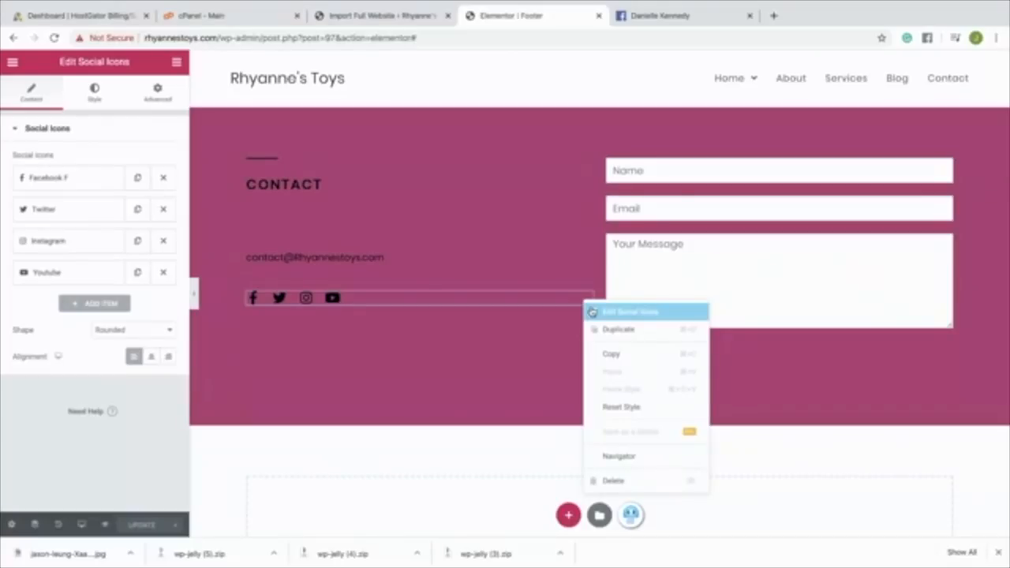
Set the footer social icons' size to 40 in the Style tab and update the footer
click(592, 312)
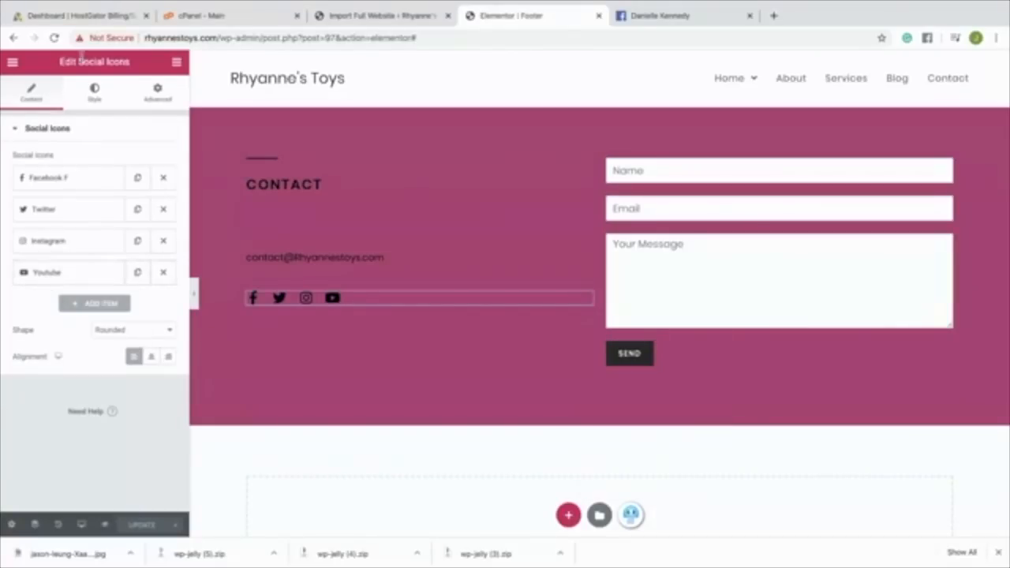
click(94, 91)
drag(21, 266, 27, 264)
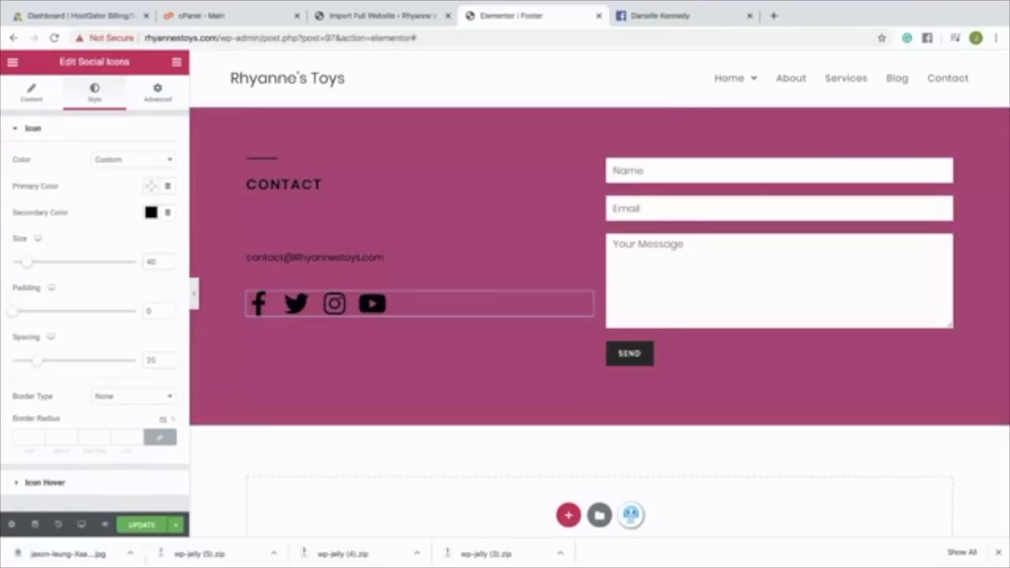
click(131, 527)
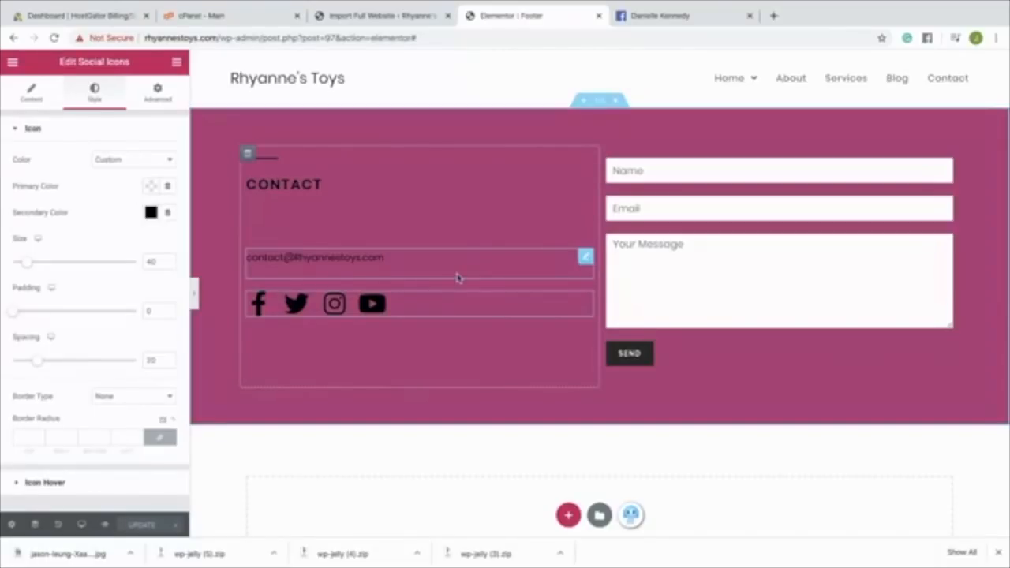
click(194, 298)
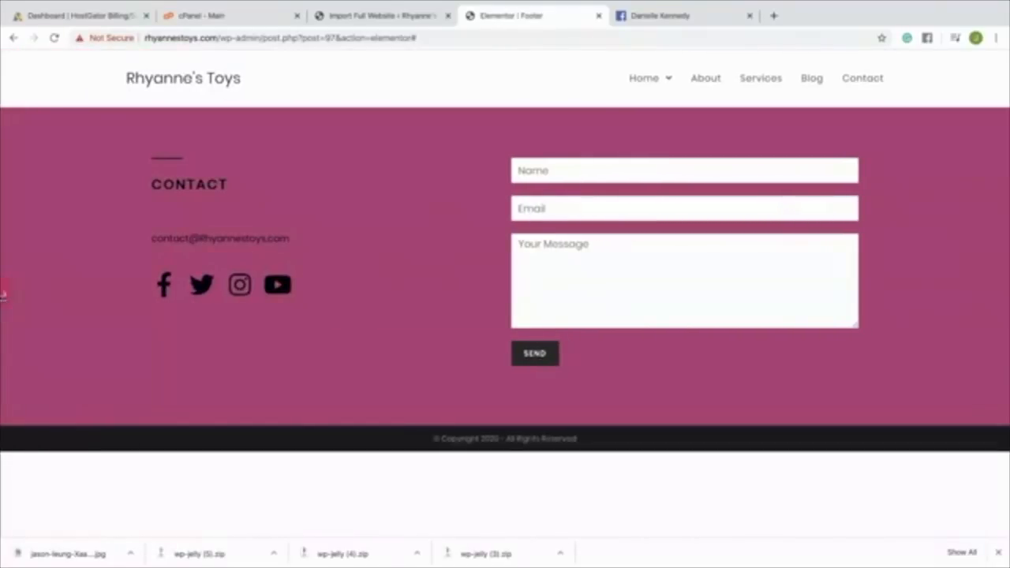
Toggle the editing panel to review the footer in the full preview
click(4, 294)
click(193, 296)
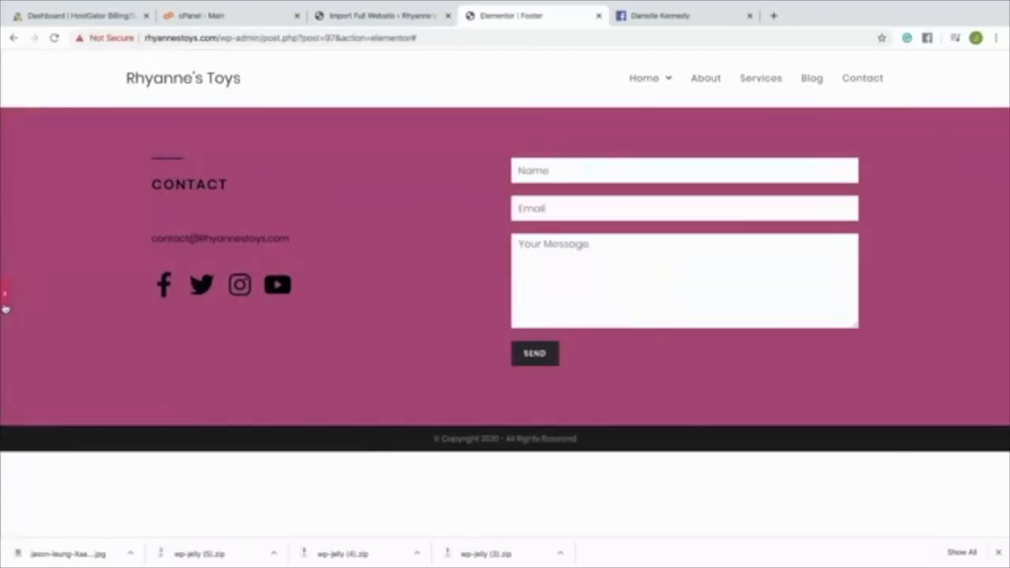
click(5, 298)
scroll(354, 443, down, 3)
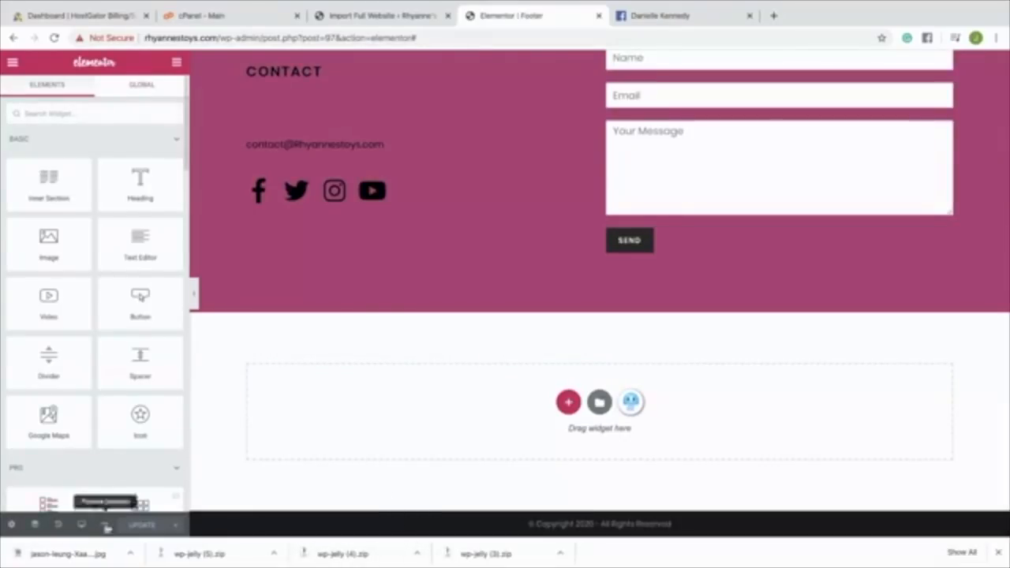
Preview the footer at tablet size, then exit the editor to the dashboard
click(82, 524)
click(71, 465)
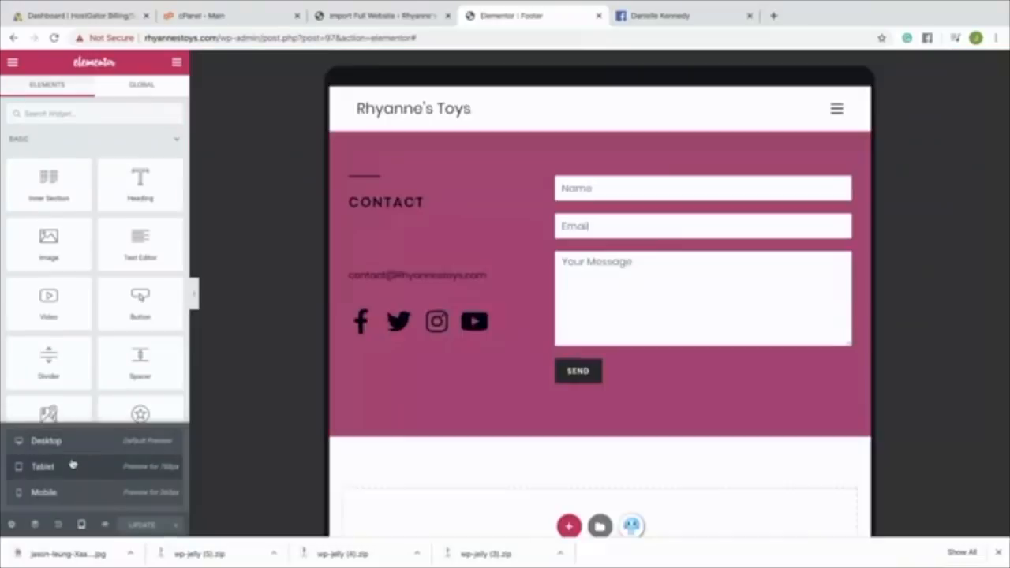
scroll(337, 344, down, 5)
scroll(525, 208, up, 5)
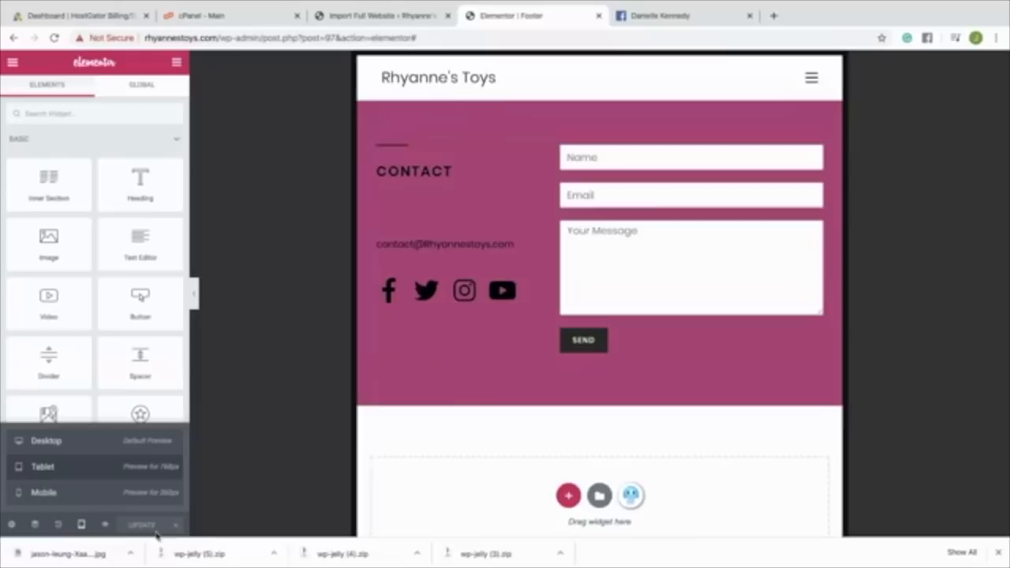
click(12, 61)
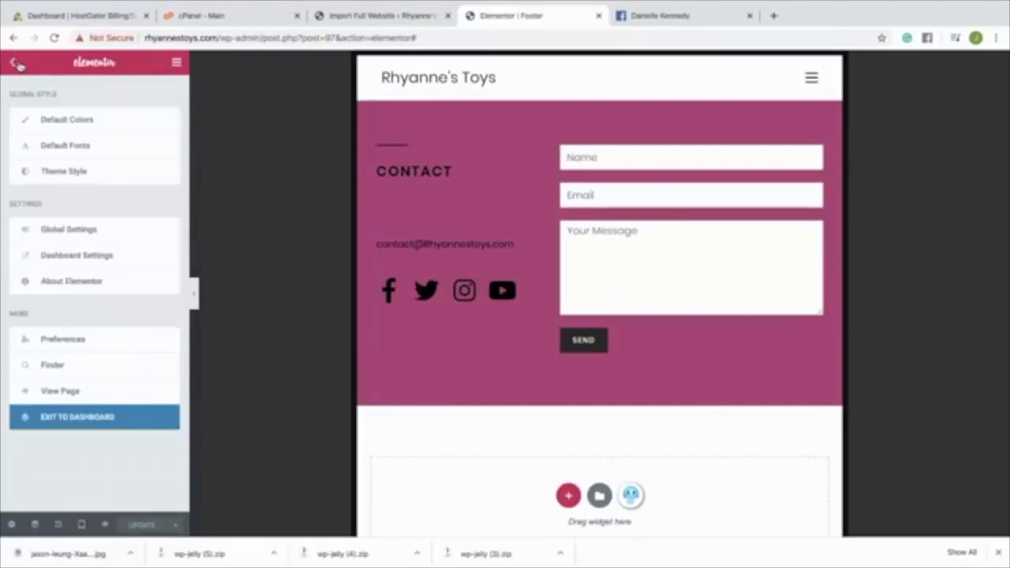
click(115, 405)
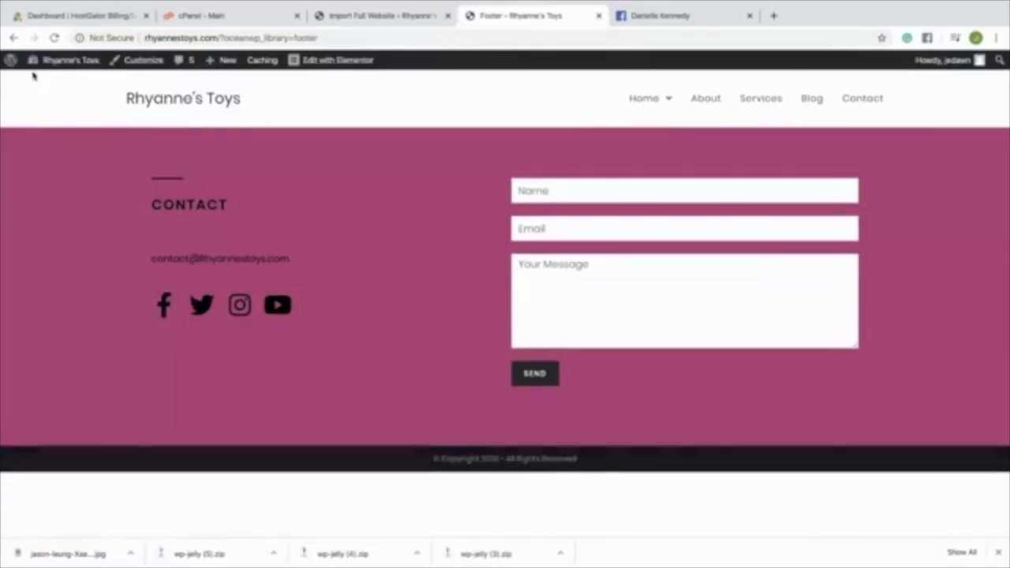
Go to the live Rhyanne's Toys homepage and scroll past the WELCOME banner
click(47, 60)
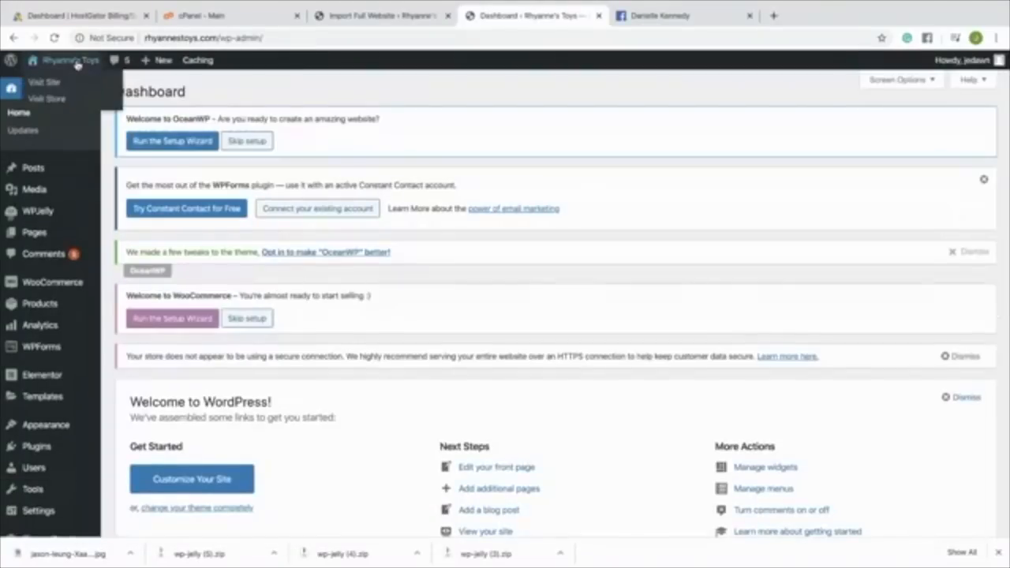
click(77, 63)
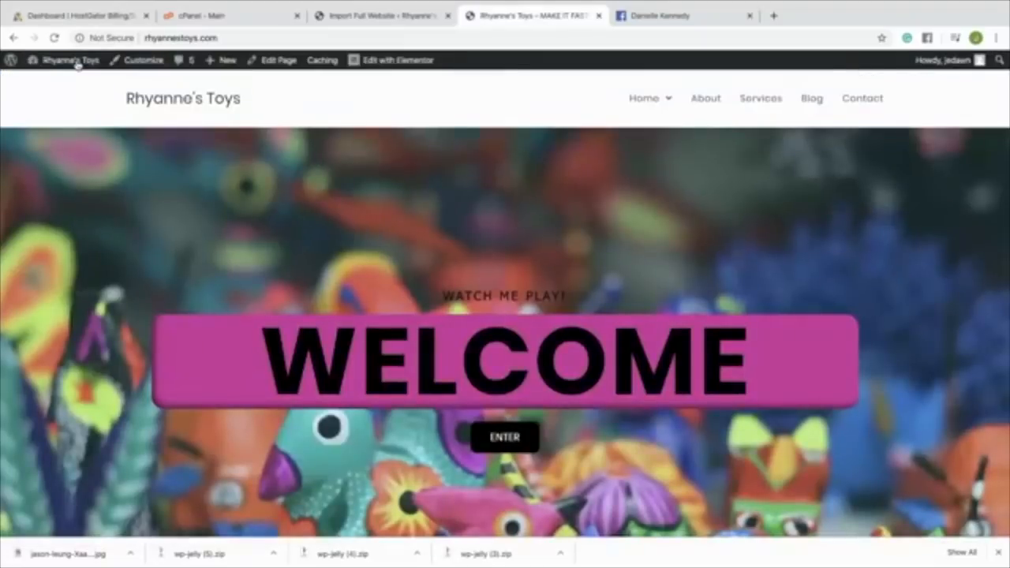
scroll(393, 272, down, 3)
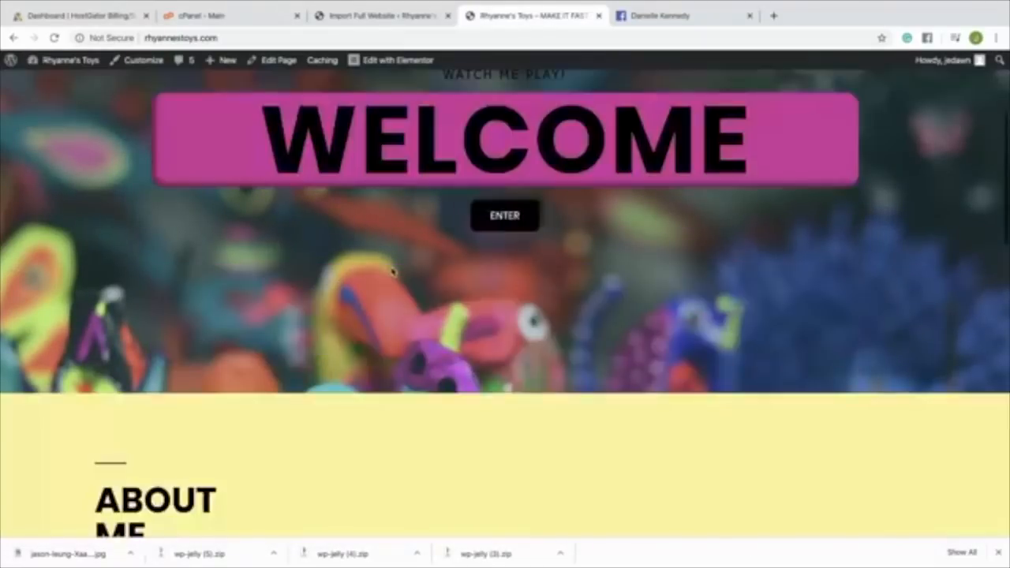
scroll(393, 272, down, 8)
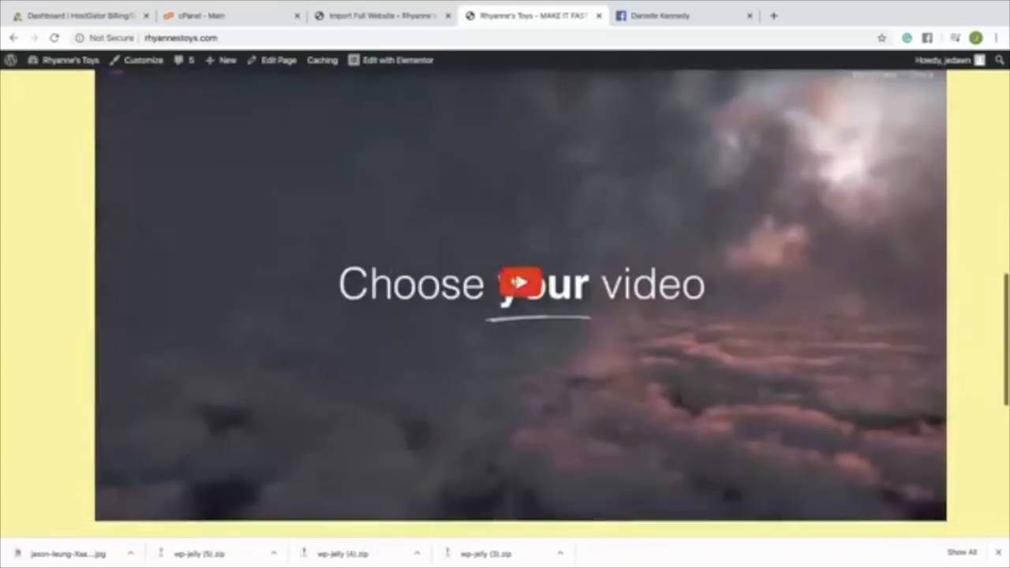
Play the About Me video, then scroll down to the magenta contact footer
click(519, 282)
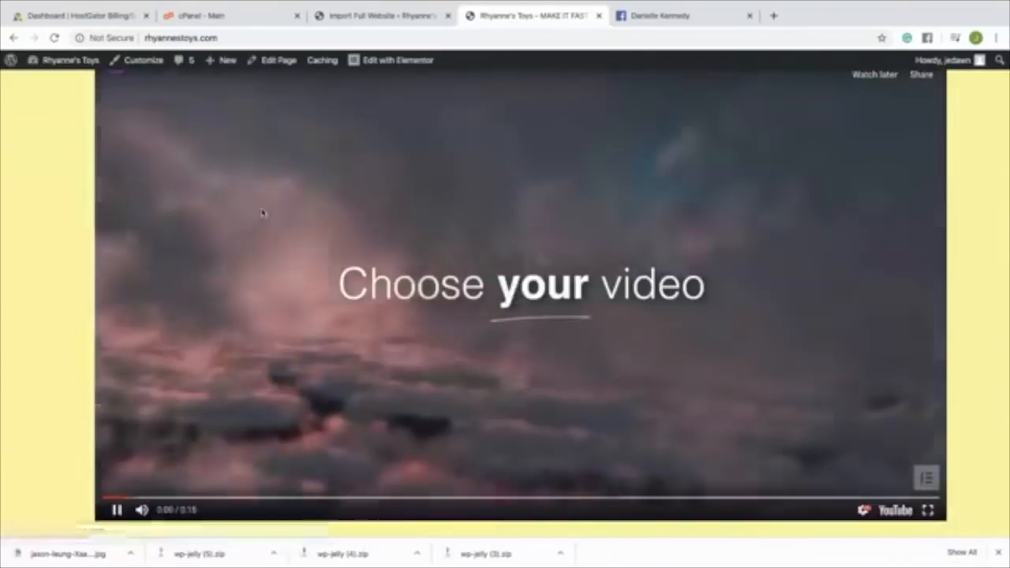
scroll(58, 301, down, 6)
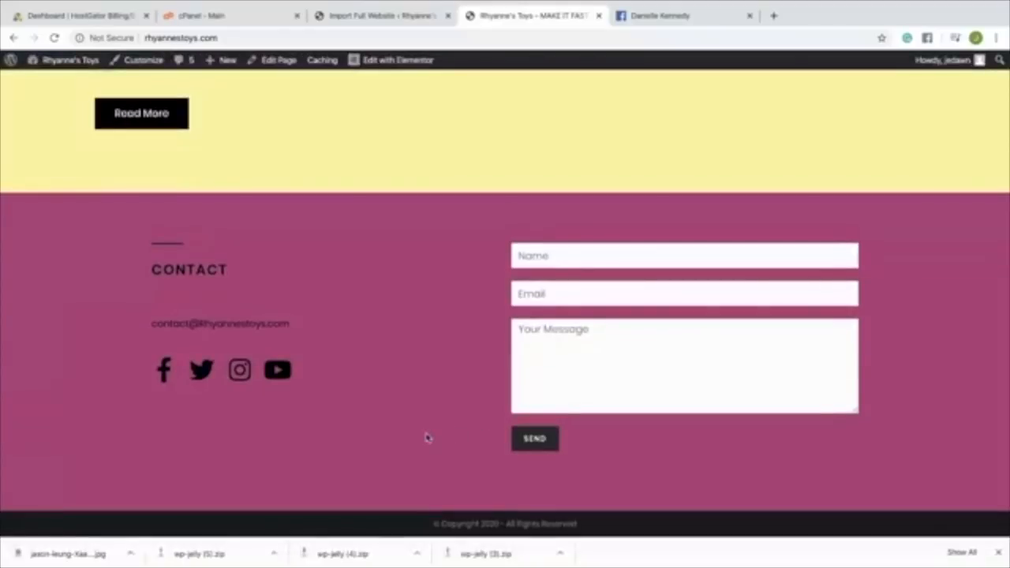
scroll(426, 438, up, 10)
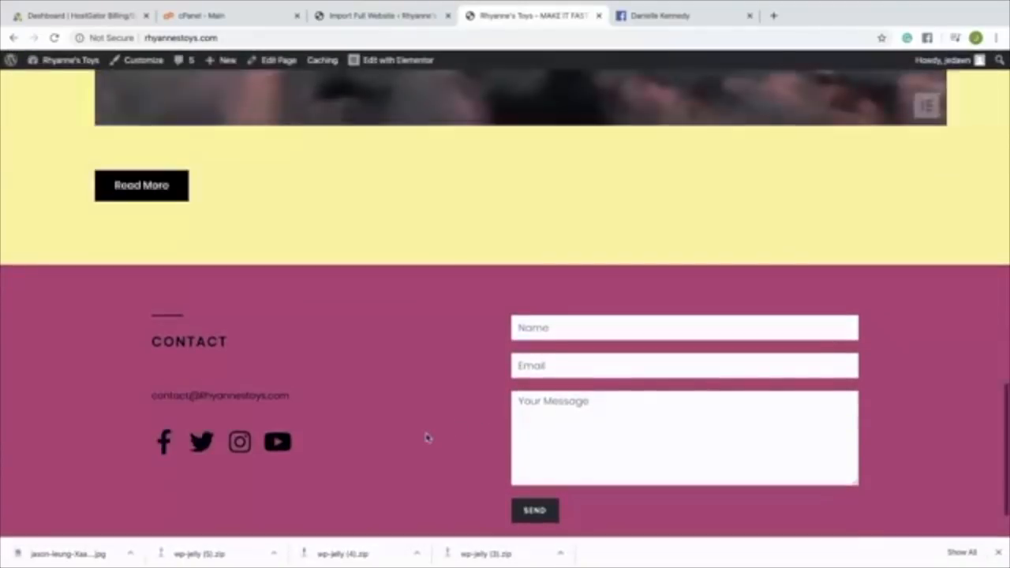
scroll(426, 438, up, 5)
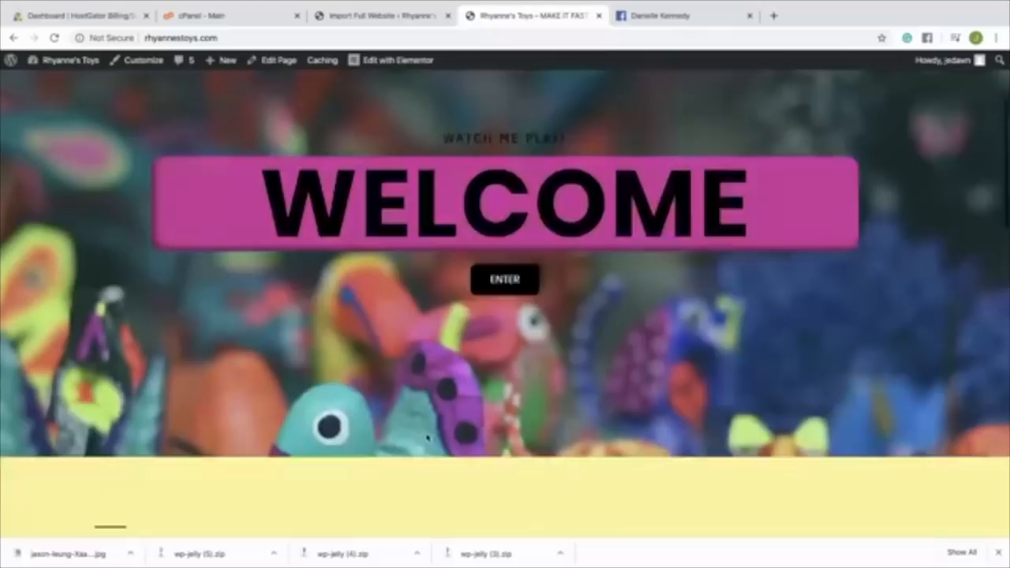
scroll(426, 438, down, 4)
scroll(426, 438, down, 4)
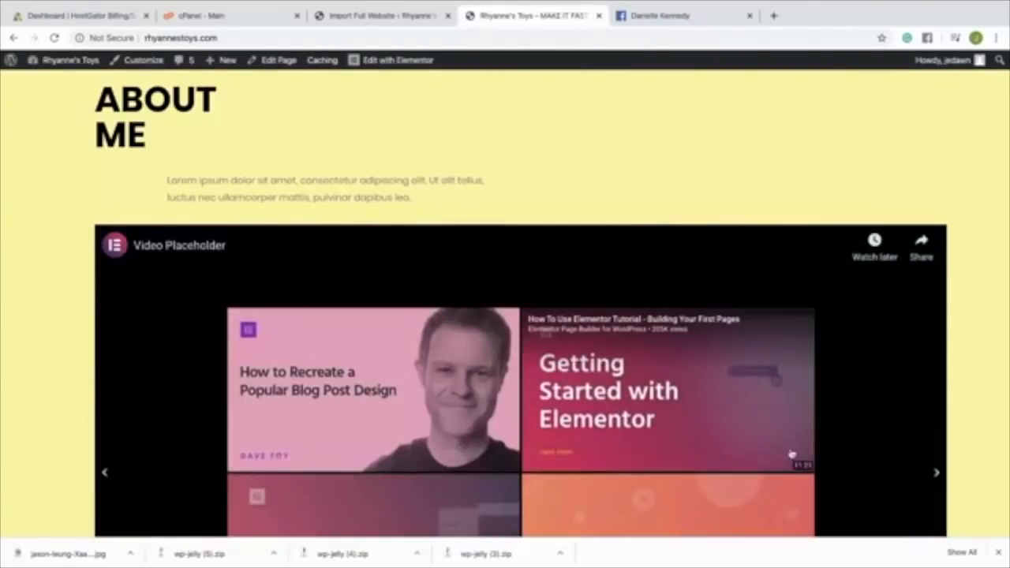
scroll(604, 437, down, 10)
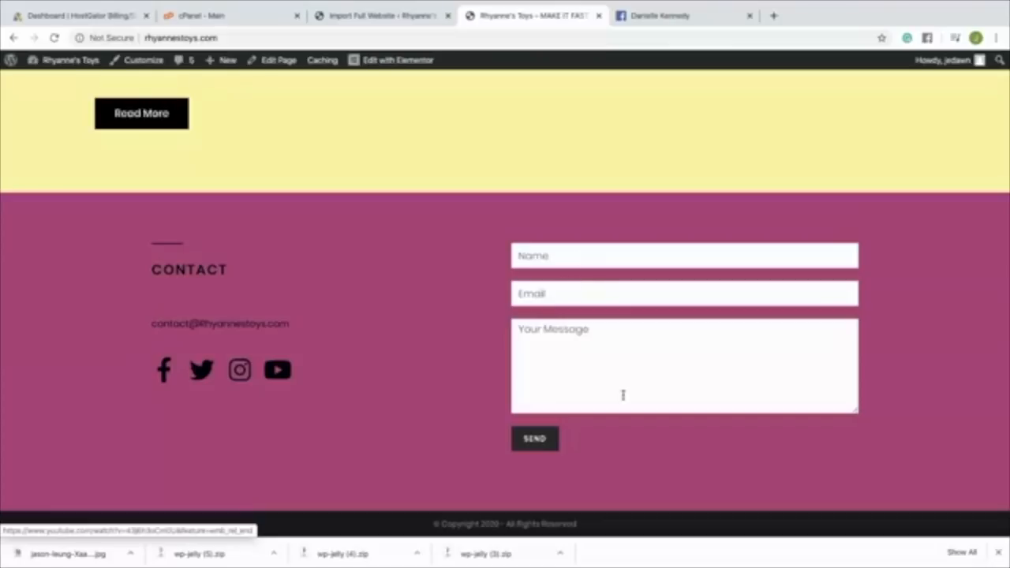
Enter the test greeting 'Hey Hey Hey' plus a Fat Albert line in the footer Name field, fixing typos
click(576, 258)
text(Hey Hey Hey Its)
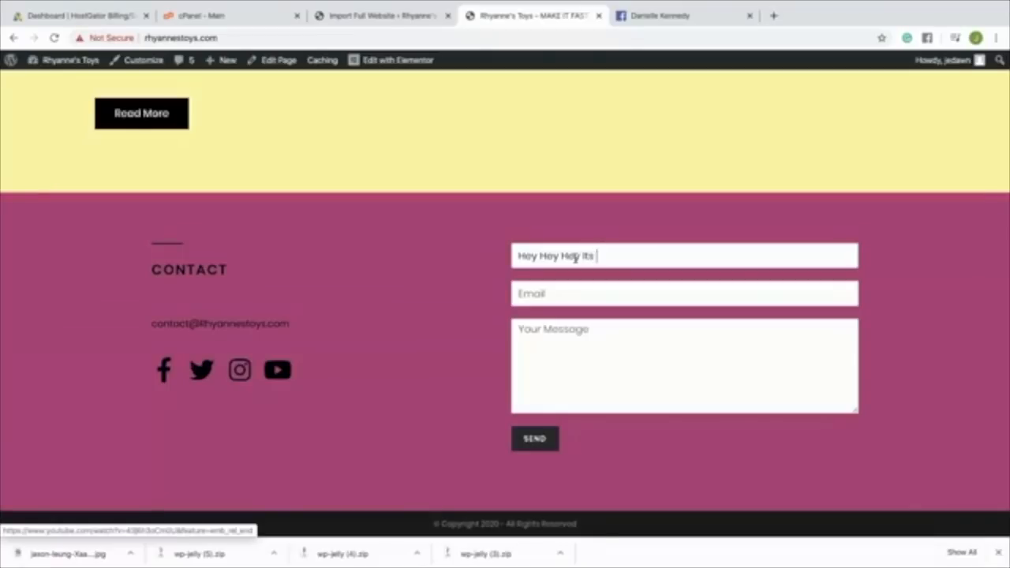
text(Fat Alb)
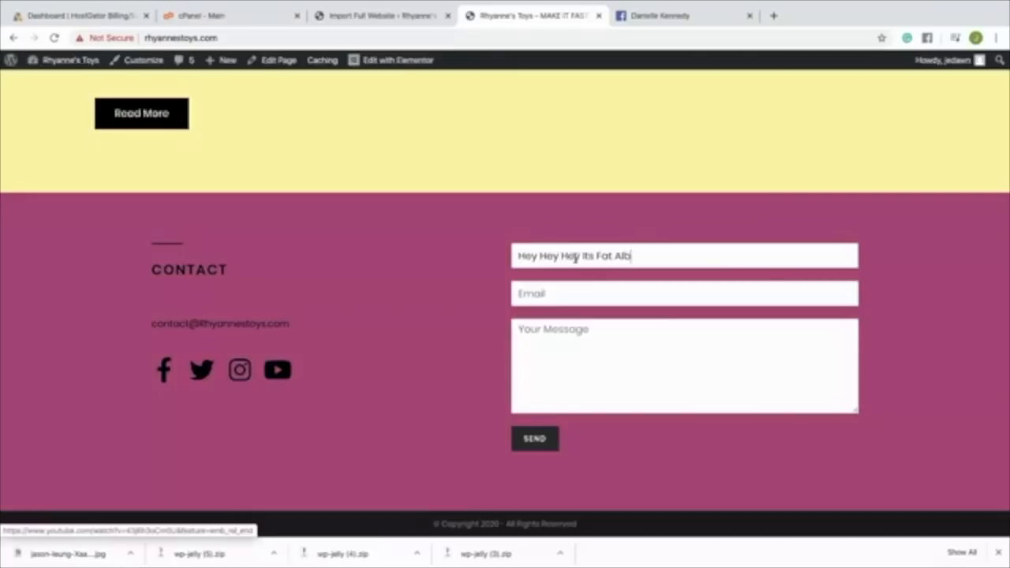
text(rt)
key(BackSpace)
key(BackSpace)
text(et)
key(BackSpace)
key(BackSpace)
text(ert)
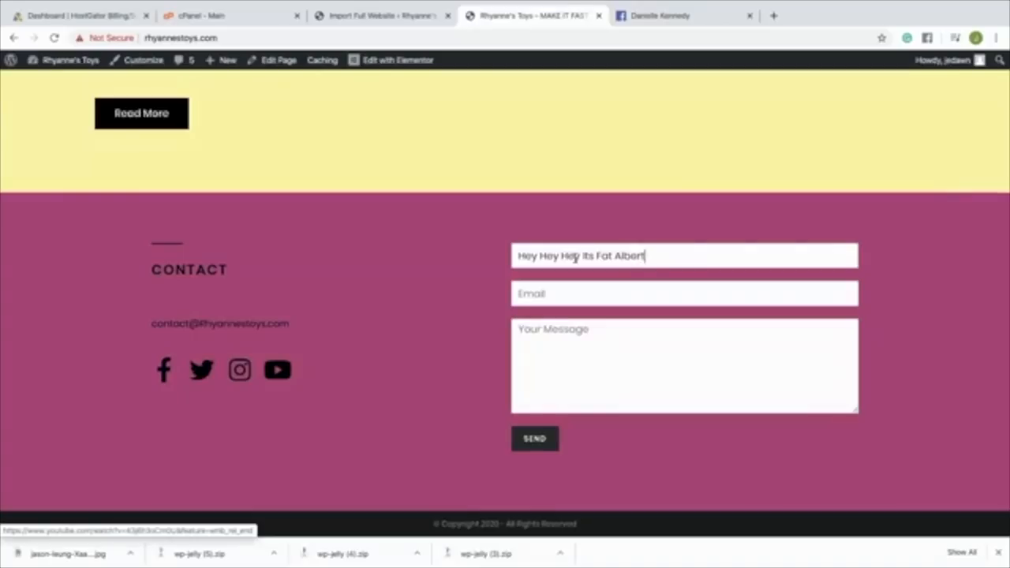